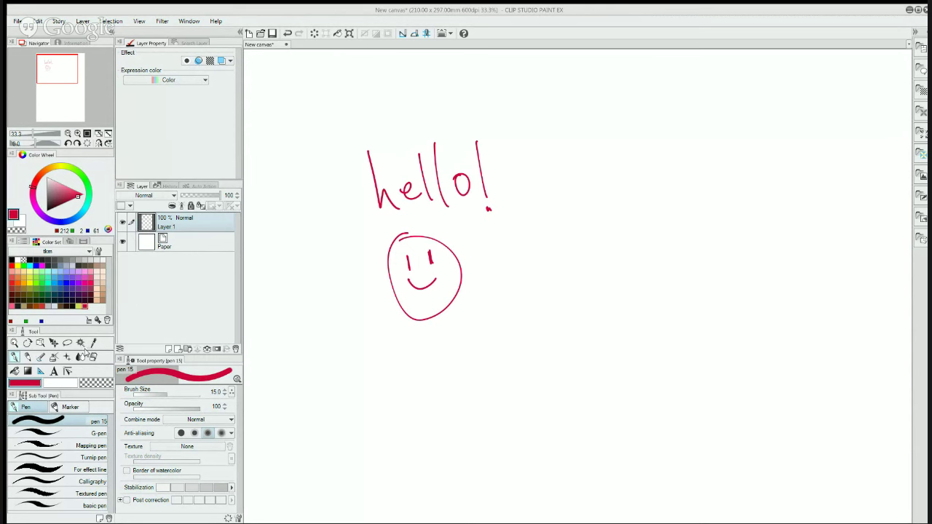
# - Lasso the handwritten hello and the smiley face, delete them, and clear the selection
pyautogui.click(67, 343)
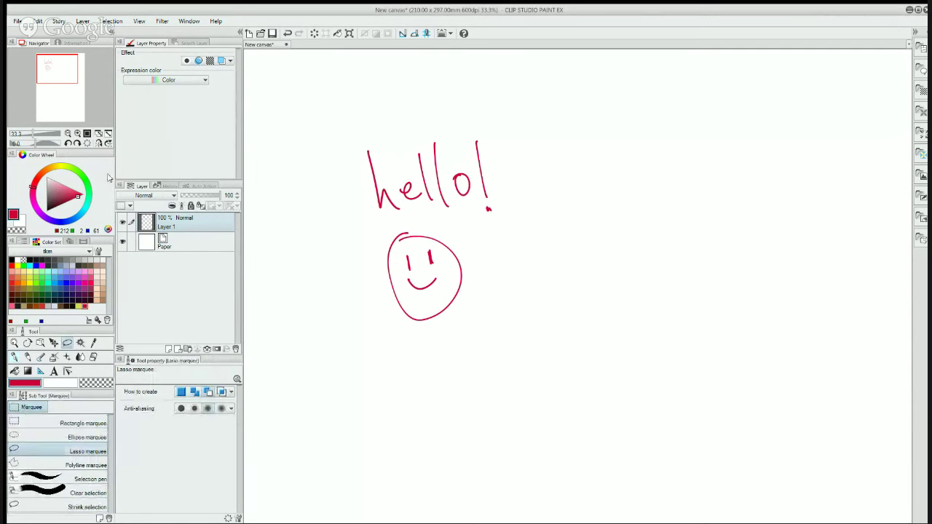
pyautogui.moveTo(407, 103)
pyautogui.mouseDown()
pyautogui.moveTo(345, 135)
pyautogui.moveTo(561, 176)
pyautogui.moveTo(407, 103)
pyautogui.mouseUp()
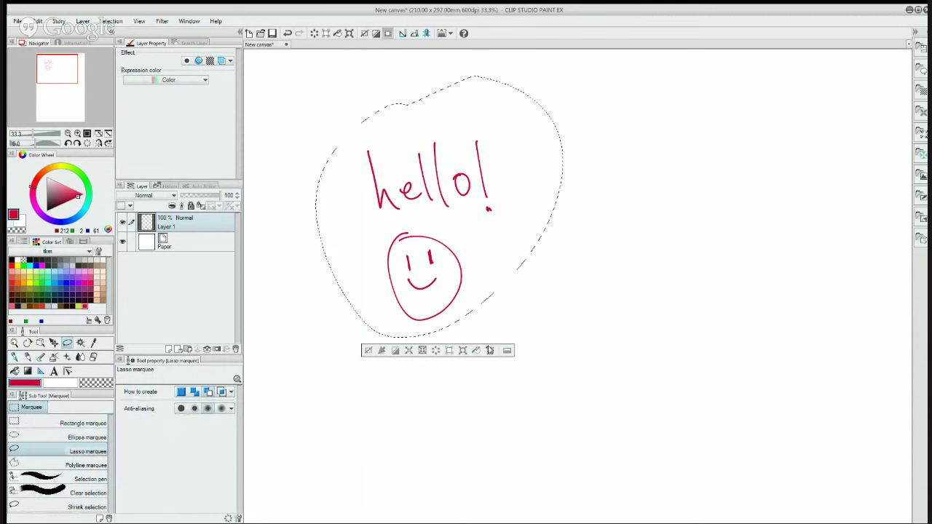
pyautogui.click(431, 350)
pyautogui.click(368, 350)
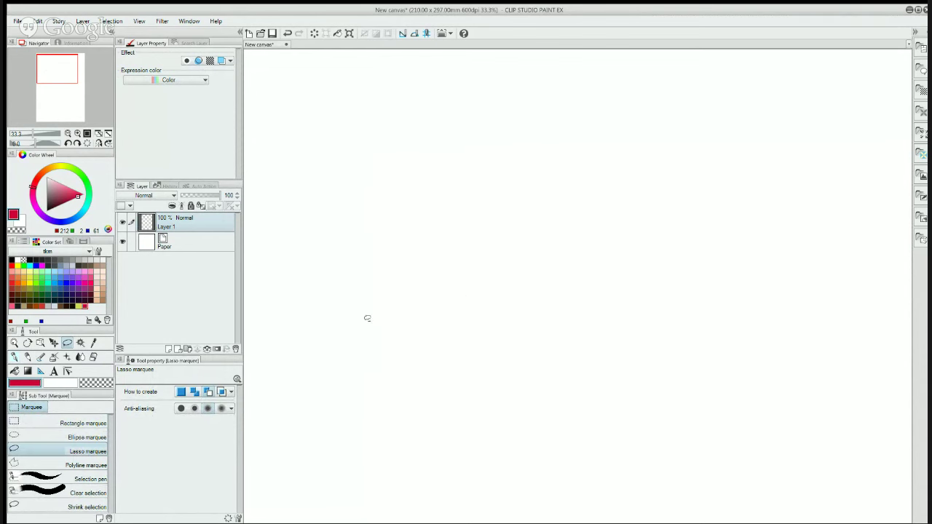
# - Using the pen 15 brush, sketch a rounded head with a tapering jaw in the upper part of the canvas
pyautogui.click(14, 357)
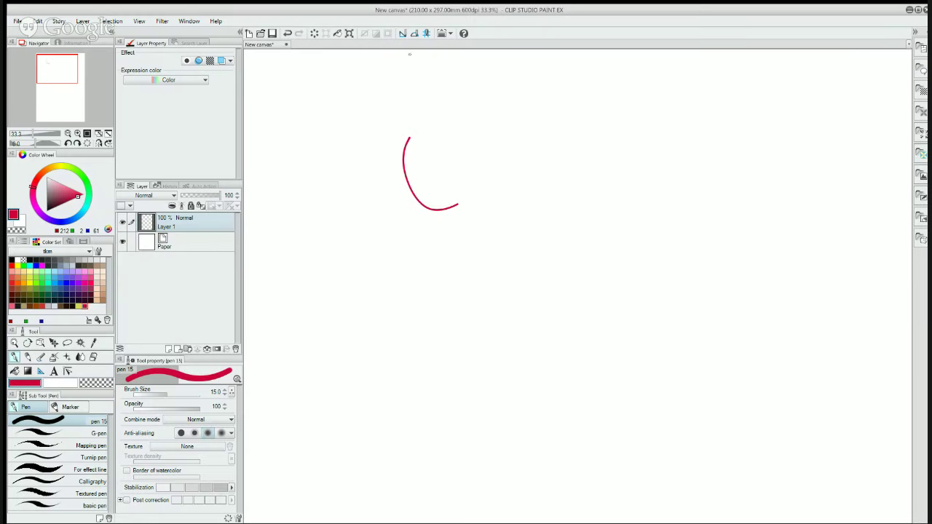
pyautogui.moveTo(410, 135); pyautogui.dragTo(482, 197)
pyautogui.moveTo(490, 131); pyautogui.dragTo(439, 228)
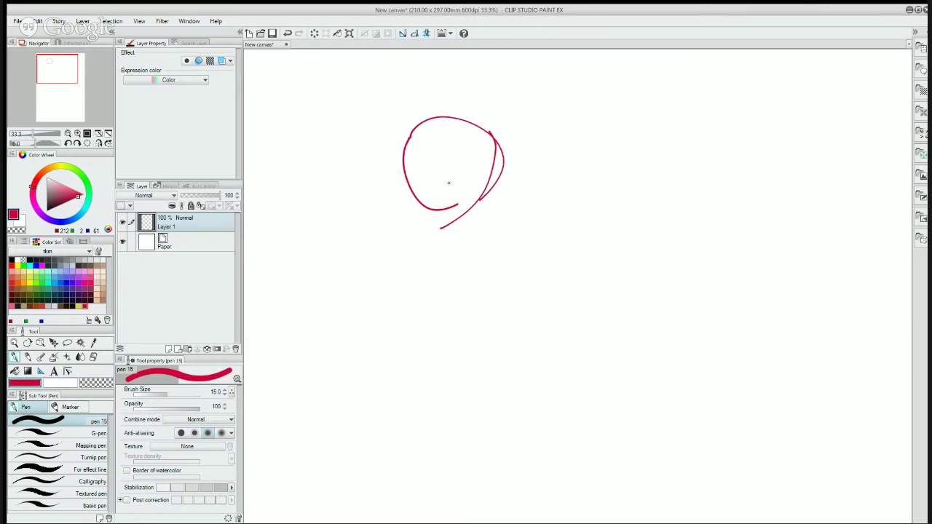
pyautogui.moveTo(397, 140)
pyautogui.mouseDown()
pyautogui.moveTo(430, 241)
pyautogui.moveTo(459, 212)
pyautogui.moveTo(478, 213)
pyautogui.moveTo(444, 242)
pyautogui.mouseUp()
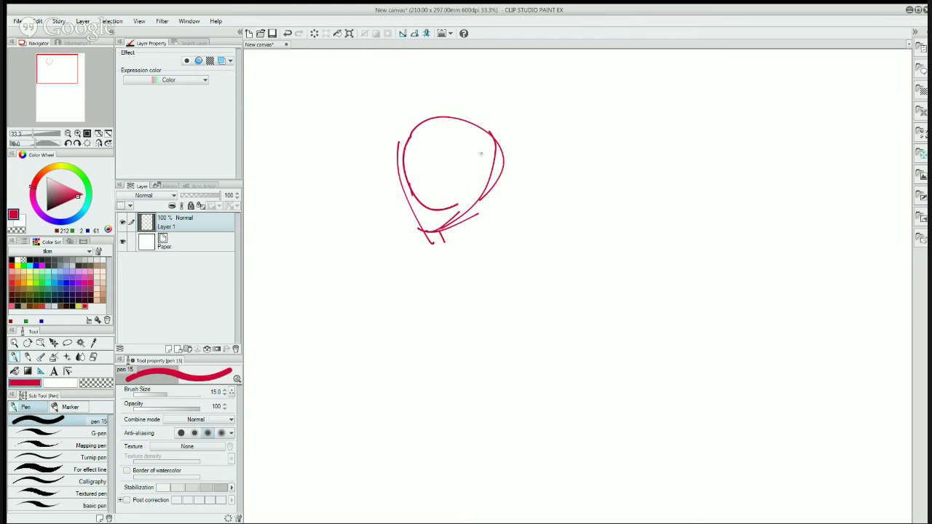
# - Sketch both sides of the neck below the head, ending in short collarbone marks
pyautogui.moveTo(495, 195); pyautogui.dragTo(513, 247)
pyautogui.moveTo(447, 233); pyautogui.dragTo(458, 240)
pyautogui.moveTo(486, 180); pyautogui.dragTo(508, 245)
pyautogui.moveTo(497, 208); pyautogui.dragTo(507, 225)
pyautogui.moveTo(451, 236); pyautogui.dragTo(469, 287)
pyautogui.moveTo(504, 249); pyautogui.dragTo(488, 265)
pyautogui.moveTo(456, 289); pyautogui.dragTo(465, 287)
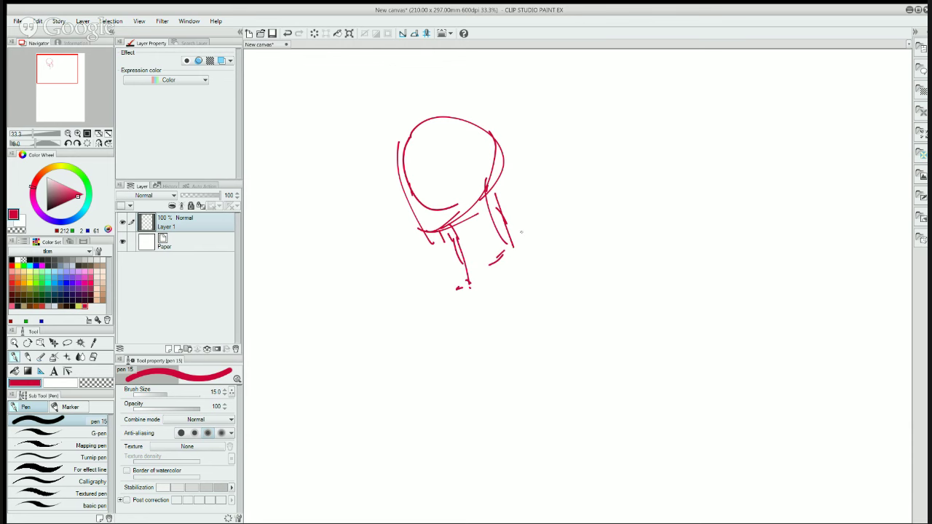
# - Sketch the shoulder and collarbone lines extending from the neck to the figure's right-hand side on the canvas
pyautogui.moveTo(499, 218); pyautogui.dragTo(578, 235)
pyautogui.moveTo(576, 249); pyautogui.dragTo(565, 270)
pyautogui.moveTo(501, 218); pyautogui.dragTo(582, 263)
pyautogui.moveTo(522, 270); pyautogui.dragTo(562, 268)
pyautogui.moveTo(579, 264); pyautogui.dragTo(593, 265)
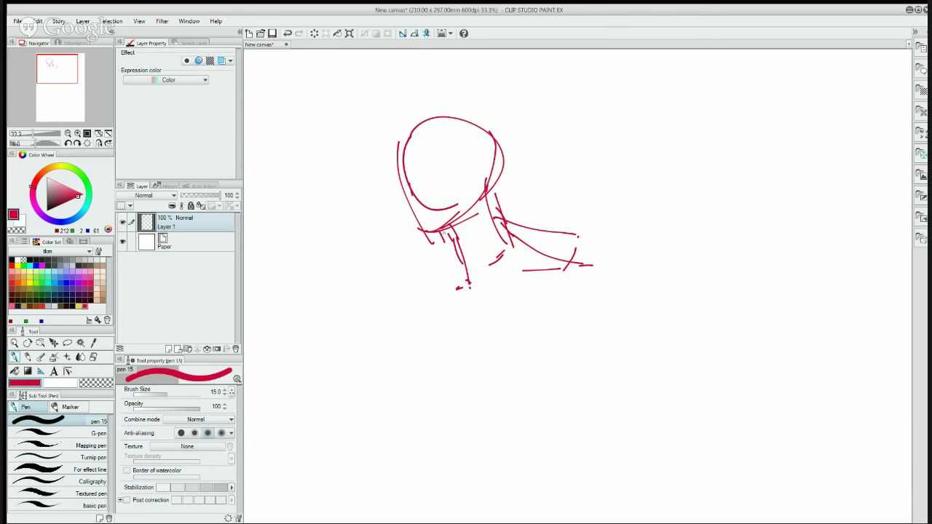
# - Sketch the opposite shoulder and a ribcage outline narrowing toward the bottom, with short guide marks for the outer arm
pyautogui.moveTo(448, 235); pyautogui.dragTo(421, 267)
pyautogui.moveTo(451, 246)
pyautogui.mouseDown()
pyautogui.moveTo(393, 271)
pyautogui.moveTo(409, 297)
pyautogui.mouseUp()
pyautogui.moveTo(412, 266); pyautogui.dragTo(410, 382)
pyautogui.moveTo(416, 393); pyautogui.dragTo(452, 397)
pyautogui.moveTo(572, 239)
pyautogui.mouseDown()
pyautogui.moveTo(569, 287)
pyautogui.moveTo(477, 390)
pyautogui.mouseUp()
pyautogui.moveTo(477, 391); pyautogui.dragTo(503, 376)
pyautogui.moveTo(579, 265); pyautogui.dragTo(577, 290)
pyautogui.moveTo(564, 335); pyautogui.dragTo(549, 364)
pyautogui.moveTo(596, 294); pyautogui.dragTo(593, 304)
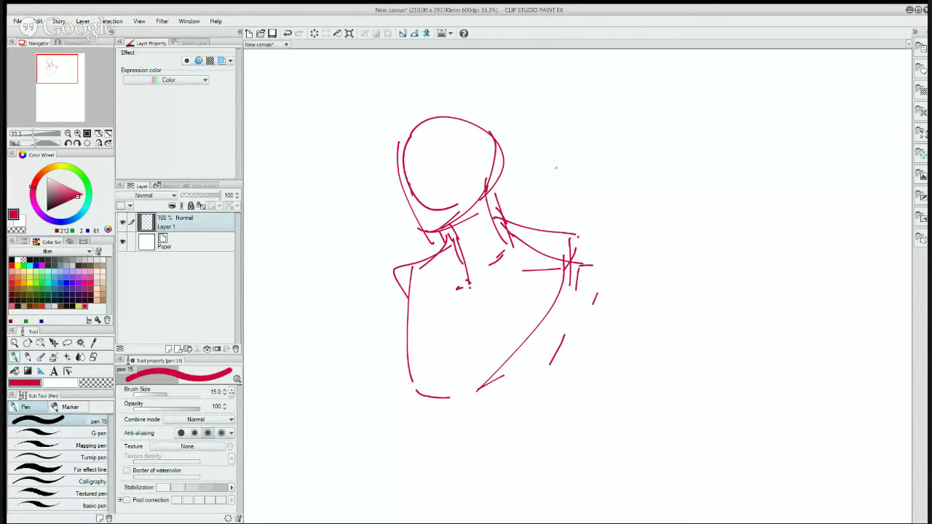
# - Reinforce the sides of the torso and sketch the rounded shoulder caps with the tops of both arms
pyautogui.moveTo(402, 273); pyautogui.dragTo(414, 379)
pyautogui.moveTo(398, 300); pyautogui.dragTo(450, 399)
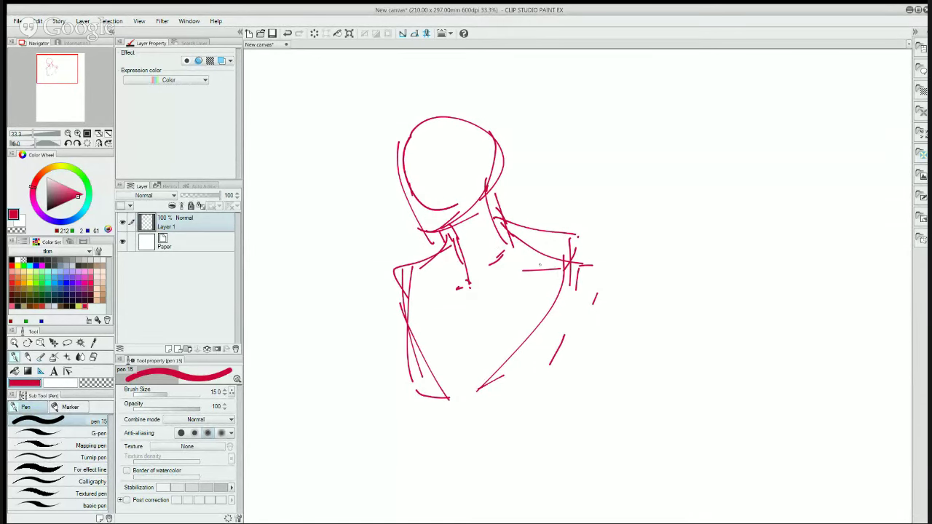
pyautogui.moveTo(571, 239)
pyautogui.mouseDown()
pyautogui.moveTo(595, 260)
pyautogui.moveTo(577, 315)
pyautogui.mouseUp()
pyautogui.moveTo(419, 261)
pyautogui.mouseDown()
pyautogui.moveTo(372, 266)
pyautogui.moveTo(374, 337)
pyautogui.mouseUp()
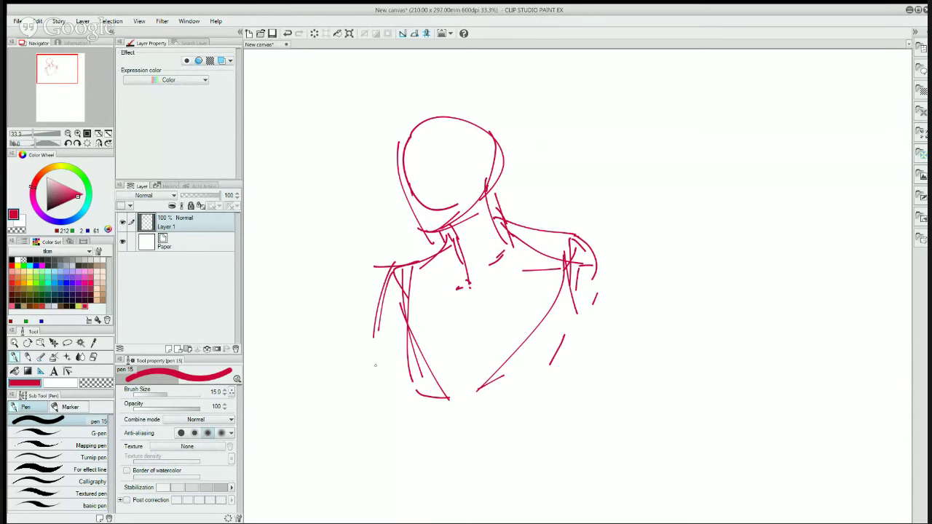
pyautogui.moveTo(590, 251)
pyautogui.mouseDown()
pyautogui.moveTo(557, 299)
pyautogui.moveTo(570, 336)
pyautogui.mouseUp()
# - Draw an outer contour around the top of the skull and add an ear at the head's right edge
pyautogui.moveTo(402, 150); pyautogui.dragTo(477, 120)
pyautogui.moveTo(494, 176); pyautogui.dragTo(440, 99)
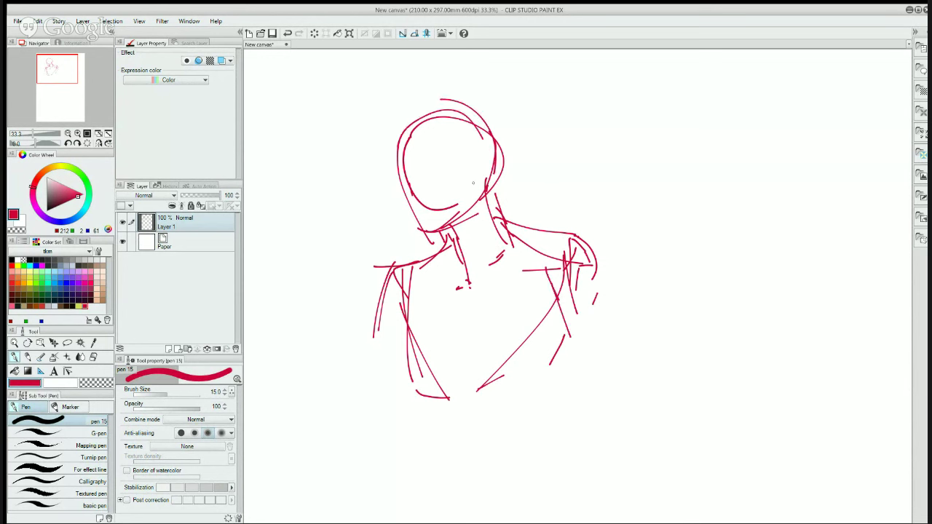
pyautogui.moveTo(476, 166); pyautogui.dragTo(463, 208)
pyautogui.moveTo(491, 173)
pyautogui.mouseDown()
pyautogui.moveTo(486, 194)
pyautogui.moveTo(490, 172)
pyautogui.moveTo(471, 200)
pyautogui.mouseUp()
# - Sketch the face's centre line and cheek contour, and place the eyes and an eyebrow
pyautogui.moveTo(423, 141); pyautogui.dragTo(419, 204)
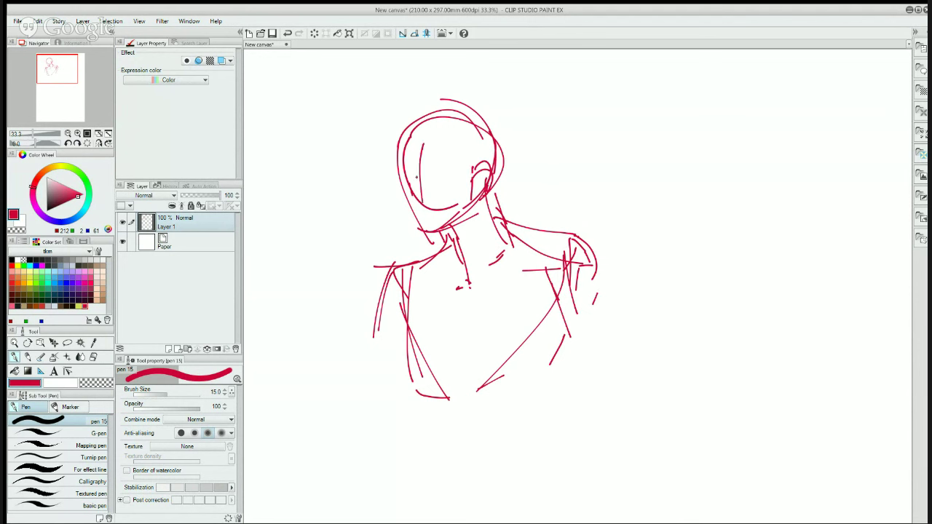
pyautogui.moveTo(409, 159)
pyautogui.mouseDown()
pyautogui.moveTo(417, 188)
pyautogui.moveTo(410, 202)
pyautogui.moveTo(432, 220)
pyautogui.mouseUp()
pyautogui.moveTo(426, 177)
pyautogui.mouseDown()
pyautogui.moveTo(446, 176)
pyautogui.moveTo(412, 173)
pyautogui.mouseUp()
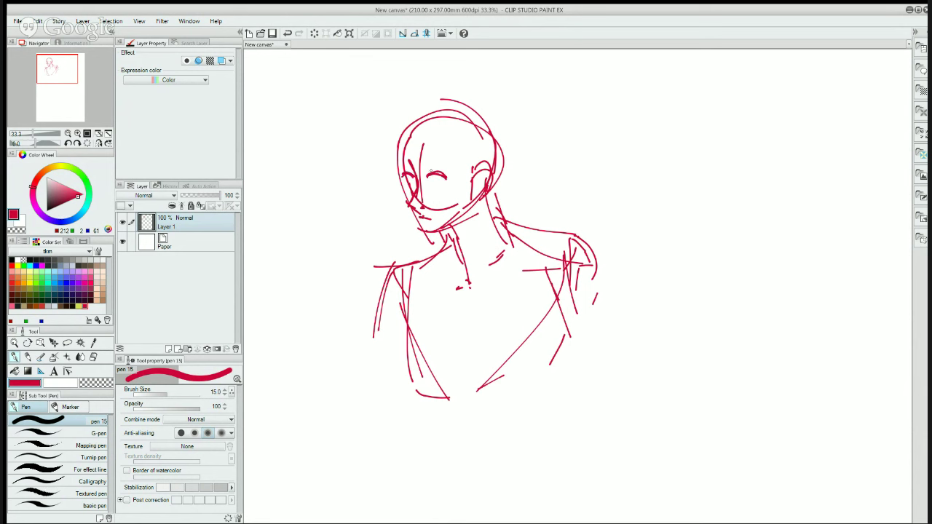
pyautogui.moveTo(422, 171); pyautogui.dragTo(447, 161)
# - Sketch hair strands parting from the top of the head and falling along both sides of the face
pyautogui.moveTo(460, 152); pyautogui.dragTo(466, 208)
pyautogui.moveTo(416, 109)
pyautogui.mouseDown()
pyautogui.moveTo(412, 159)
pyautogui.moveTo(428, 171)
pyautogui.moveTo(452, 136)
pyautogui.moveTo(466, 159)
pyautogui.mouseUp()
pyautogui.moveTo(448, 111); pyautogui.dragTo(460, 154)
pyautogui.moveTo(419, 105)
pyautogui.mouseDown()
pyautogui.moveTo(402, 172)
pyautogui.moveTo(394, 144)
pyautogui.mouseUp()
pyautogui.moveTo(400, 117)
pyautogui.mouseDown()
pyautogui.moveTo(393, 188)
pyautogui.moveTo(412, 230)
pyautogui.mouseUp()
pyautogui.moveTo(391, 154); pyautogui.dragTo(416, 246)
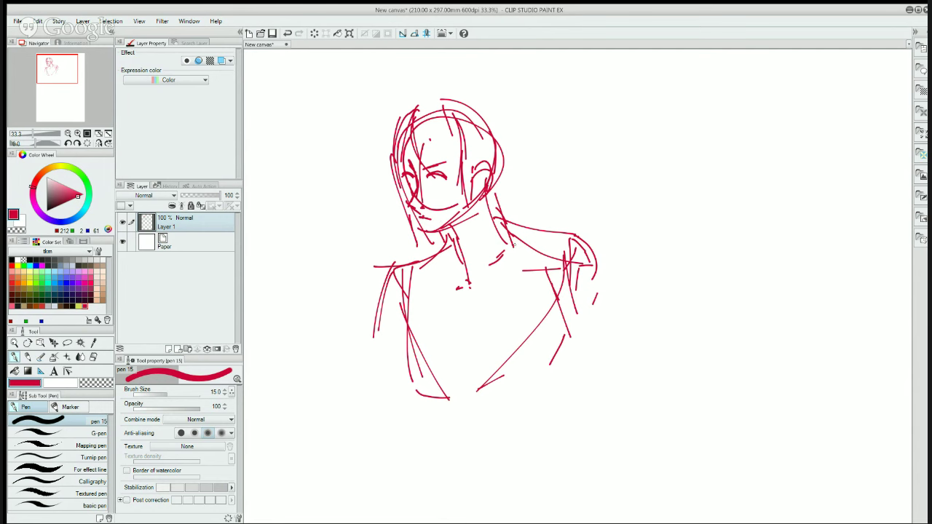
# - Add a strap line over the right-hand shoulder and thicken the back of the neck with hatching strokes
pyautogui.moveTo(536, 218); pyautogui.dragTo(514, 289)
pyautogui.moveTo(491, 195); pyautogui.dragTo(502, 240)
pyautogui.moveTo(488, 191)
pyautogui.mouseDown()
pyautogui.moveTo(499, 235)
pyautogui.moveTo(442, 248)
pyautogui.moveTo(488, 227)
pyautogui.moveTo(497, 243)
pyautogui.mouseUp()
# - Resize the hard eraser, remove the high right-hand shoulder lines, and redraw that shoulder lower with a long outer arm line
pyautogui.press('e')
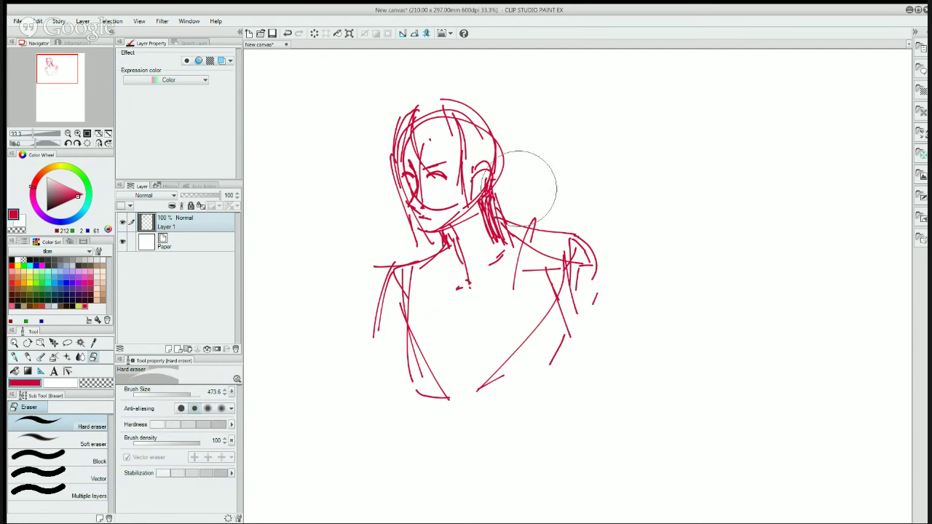
pyautogui.moveTo(507, 177)
pyautogui.keyDown('ctrl'); pyautogui.keyDown('alt'); pyautogui.mouseDown()
pyautogui.moveTo(517, 192)
pyautogui.moveTo(507, 184)
pyautogui.moveTo(510, 201)
pyautogui.moveTo(494, 208)
pyautogui.moveTo(503, 196)
pyautogui.moveTo(492, 194)
pyautogui.moveTo(497, 234)
pyautogui.moveTo(435, 254)
pyautogui.mouseUp(); pyautogui.keyUp('alt'); pyautogui.keyUp('ctrl')
pyautogui.press(']')
pyautogui.press('p')
pyautogui.moveTo(491, 222)
pyautogui.mouseDown()
pyautogui.moveTo(516, 261)
pyautogui.moveTo(544, 261)
pyautogui.mouseUp()
pyautogui.moveTo(563, 253)
pyautogui.mouseDown()
pyautogui.moveTo(521, 336)
pyautogui.moveTo(530, 351)
pyautogui.moveTo(532, 225)
pyautogui.moveTo(502, 236)
pyautogui.moveTo(591, 250)
pyautogui.moveTo(546, 233)
pyautogui.moveTo(578, 245)
pyautogui.moveTo(601, 289)
pyautogui.moveTo(575, 253)
pyautogui.moveTo(568, 396)
pyautogui.mouseUp()
pyautogui.press('e')
pyautogui.press('p')
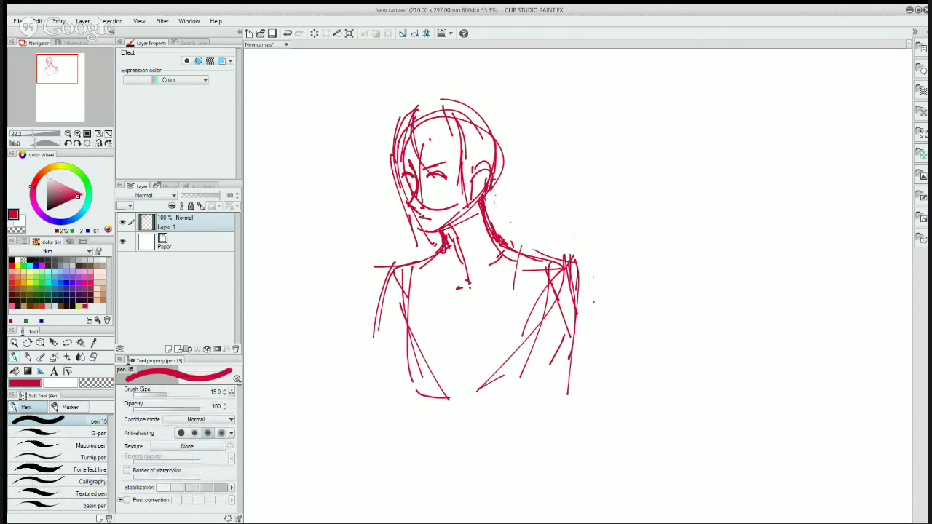
# - Redraw the left-hand shoulder with a steeper slope and erase its old horizontal line
pyautogui.moveTo(437, 246); pyautogui.dragTo(386, 278)
pyautogui.moveTo(431, 254)
pyautogui.mouseDown()
pyautogui.moveTo(383, 284)
pyautogui.moveTo(390, 267)
pyautogui.moveTo(373, 266)
pyautogui.mouseUp()
pyautogui.press('e')
pyautogui.press('p')
# - Draw the fuller hair contour over the back of the head, with a lock falling behind the neck
pyautogui.moveTo(447, 101)
pyautogui.mouseDown()
pyautogui.moveTo(502, 141)
pyautogui.moveTo(508, 168)
pyautogui.mouseUp()
pyautogui.moveTo(495, 123)
pyautogui.mouseDown()
pyautogui.moveTo(503, 154)
pyautogui.moveTo(489, 195)
pyautogui.moveTo(512, 233)
pyautogui.mouseUp()
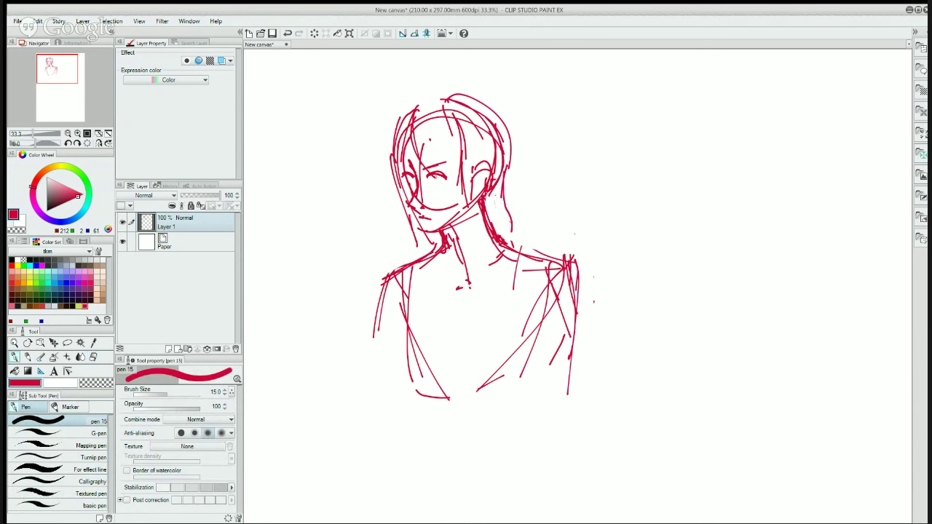
# - Darken the eyes and clean up the face by erasing guide lines and drawing the nose and mouth
pyautogui.moveTo(435, 171); pyautogui.dragTo(438, 179)
pyautogui.press('e')
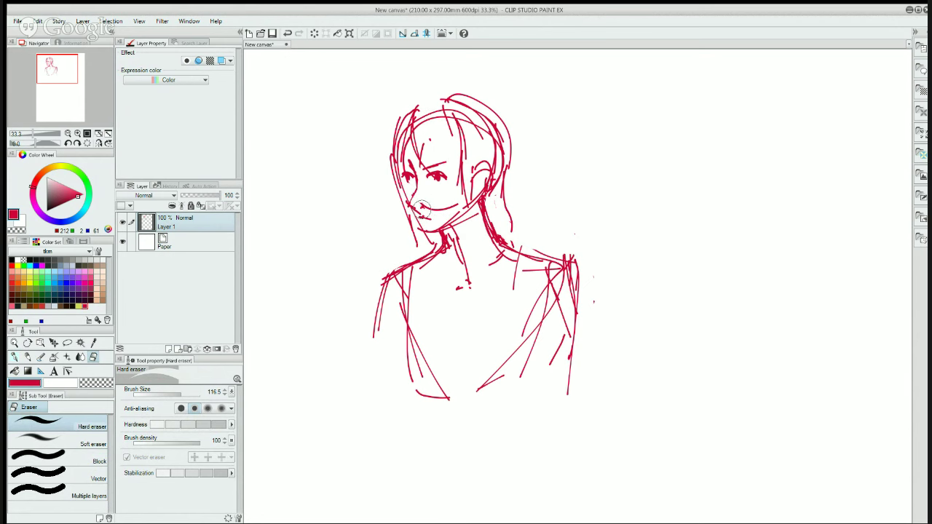
pyautogui.press('p')
pyautogui.press('e')
pyautogui.press('p')
pyautogui.press('e')
pyautogui.press('p')
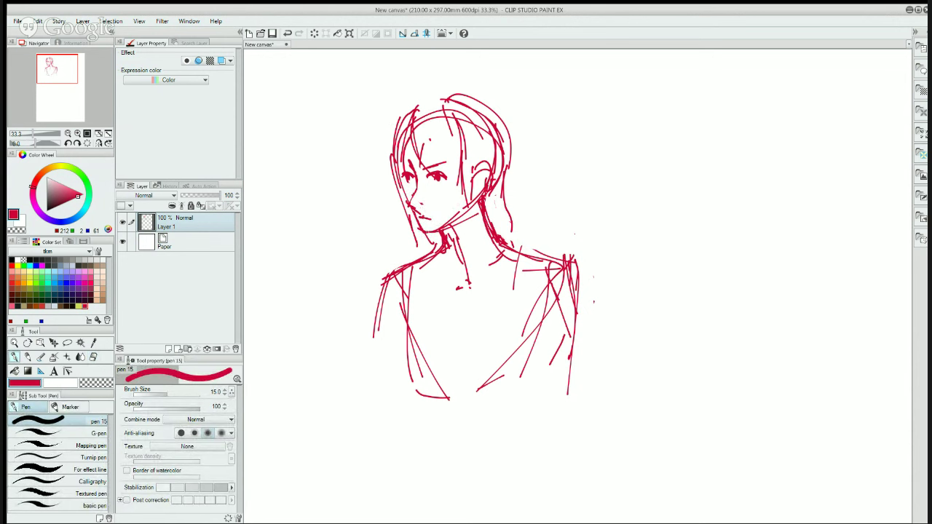
pyautogui.press('e')
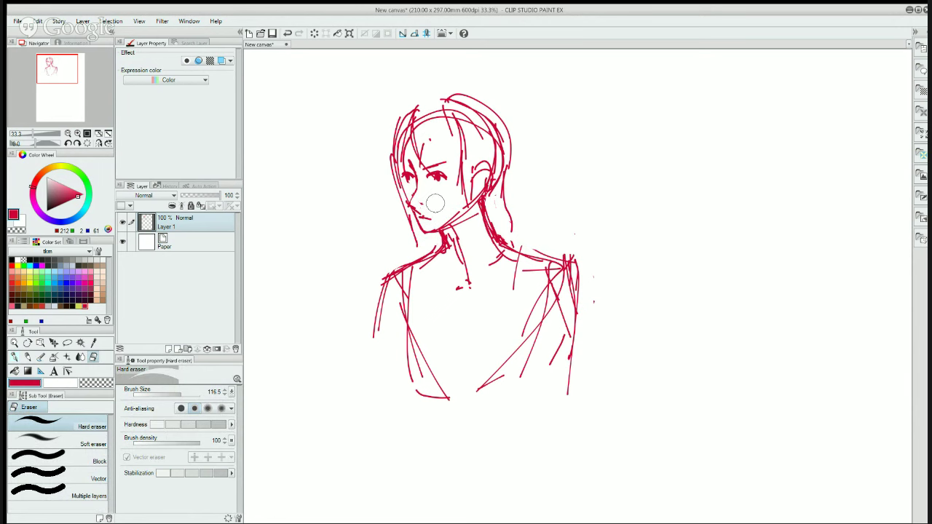
# - Refine the nose and mouth with alternating hard eraser and pen strokes
pyautogui.moveTo(413, 209)
pyautogui.mouseDown()
pyautogui.moveTo(418, 217)
pyautogui.moveTo(406, 194)
pyautogui.moveTo(414, 225)
pyautogui.moveTo(414, 208)
pyautogui.moveTo(430, 221)
pyautogui.mouseUp()
pyautogui.press('p')
pyautogui.press('e')
pyautogui.press('p')
pyautogui.press('e')
pyautogui.press('p')
pyautogui.press('e')
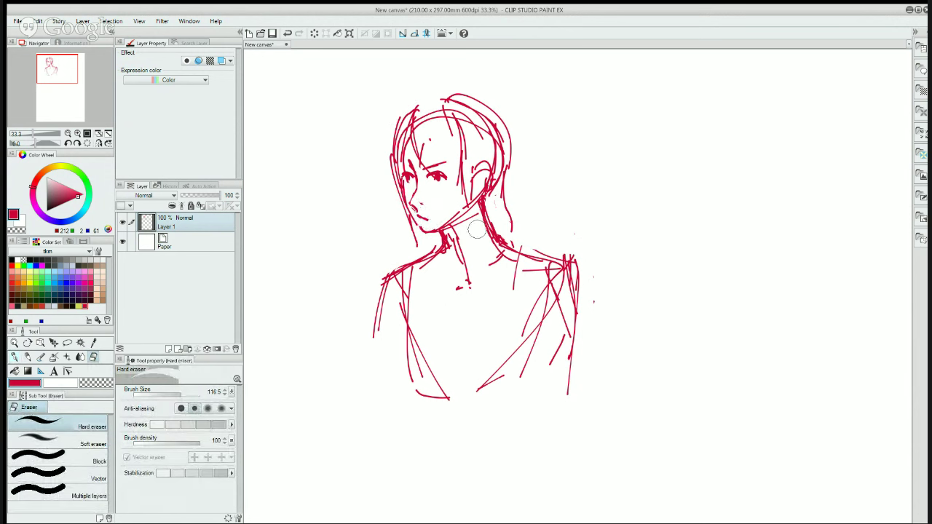
pyautogui.press('p')
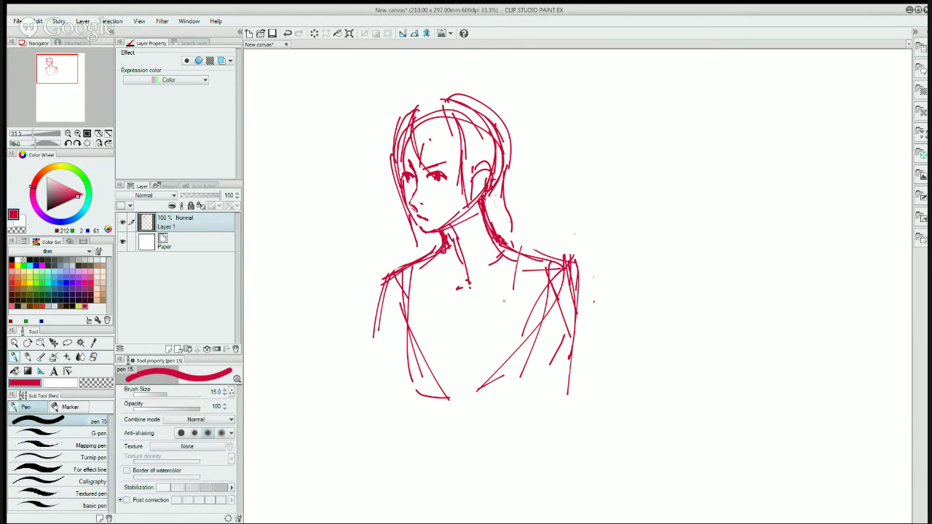
# - Sketch the top's shoulder straps and armhole curves on both sides of the chest
pyautogui.moveTo(501, 260); pyautogui.dragTo(497, 324)
pyautogui.moveTo(426, 258); pyautogui.dragTo(409, 324)
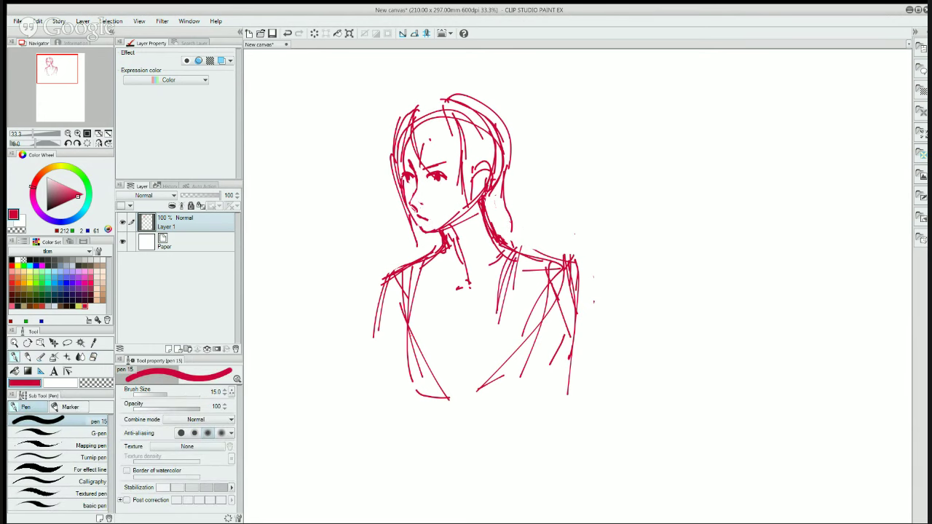
pyautogui.moveTo(541, 303); pyautogui.dragTo(534, 326)
pyautogui.moveTo(546, 261)
pyautogui.mouseDown()
pyautogui.moveTo(537, 354)
pyautogui.moveTo(527, 354)
pyautogui.mouseUp()
pyautogui.moveTo(499, 305)
pyautogui.mouseDown()
pyautogui.moveTo(524, 357)
pyautogui.moveTo(538, 359)
pyautogui.mouseUp()
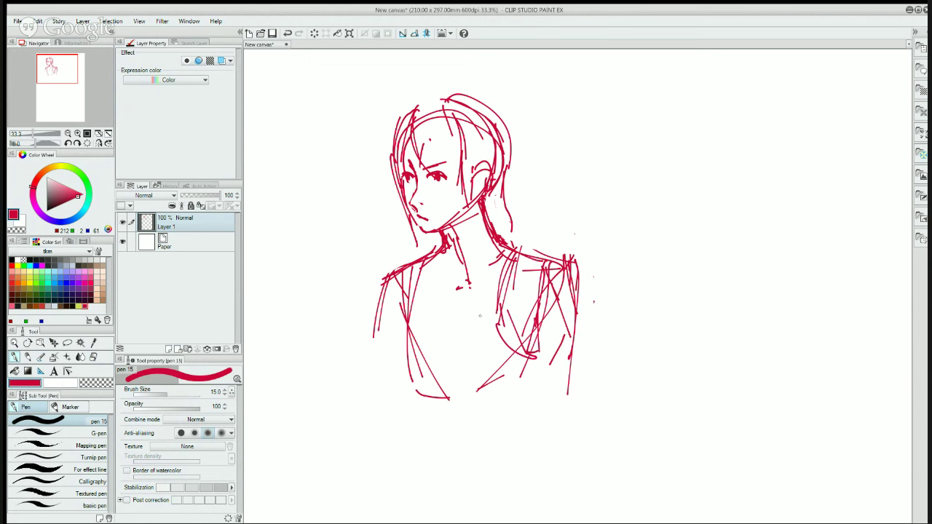
pyautogui.moveTo(439, 255); pyautogui.dragTo(396, 347)
pyautogui.moveTo(411, 269)
pyautogui.mouseDown()
pyautogui.moveTo(397, 338)
pyautogui.moveTo(397, 326)
pyautogui.mouseUp()
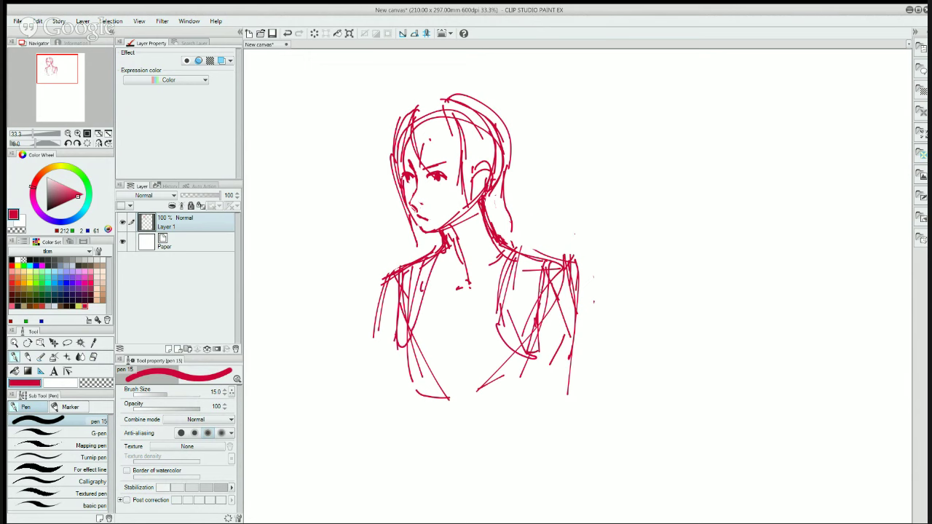
# - Draw the curved lower contours of the chest and a long side line running down from the right-hand armpit
pyautogui.moveTo(511, 277)
pyautogui.mouseDown()
pyautogui.moveTo(504, 329)
pyautogui.moveTo(473, 388)
pyautogui.mouseUp()
pyautogui.moveTo(416, 313); pyautogui.dragTo(395, 372)
pyautogui.moveTo(410, 335)
pyautogui.mouseDown()
pyautogui.moveTo(435, 408)
pyautogui.moveTo(461, 402)
pyautogui.mouseUp()
pyautogui.moveTo(572, 280); pyautogui.dragTo(563, 309)
pyautogui.moveTo(575, 291); pyautogui.dragTo(512, 437)
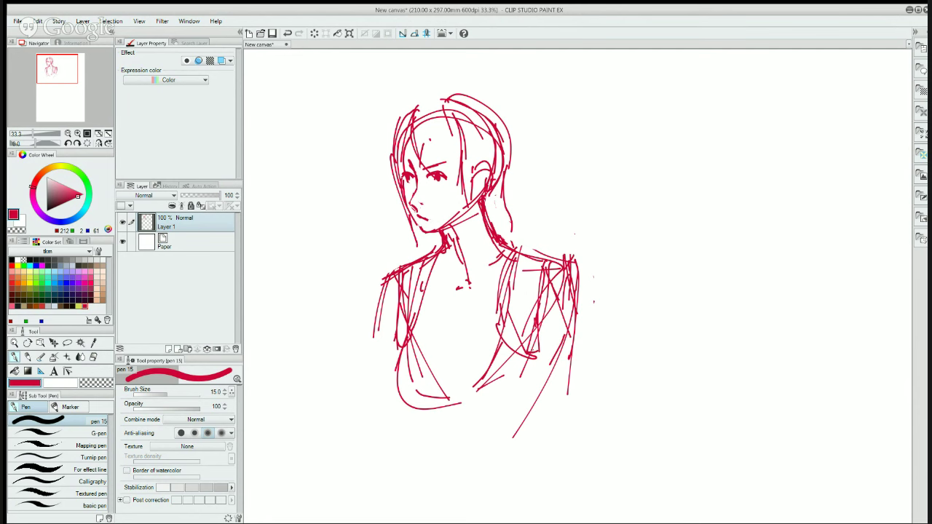
# - Extend the torso downward with waist lines on both sides
pyautogui.moveTo(551, 336); pyautogui.dragTo(515, 479)
pyautogui.moveTo(404, 356); pyautogui.dragTo(395, 466)
pyautogui.moveTo(412, 397); pyautogui.dragTo(408, 479)
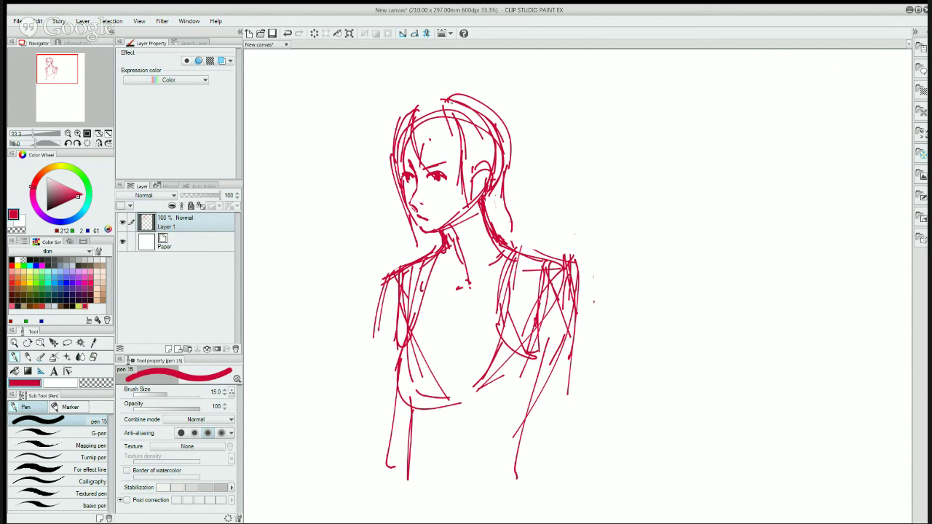
# - Add a hair contour across the top of the head and a trapezius line from the nape to the shoulder
pyautogui.moveTo(453, 101); pyautogui.dragTo(398, 141)
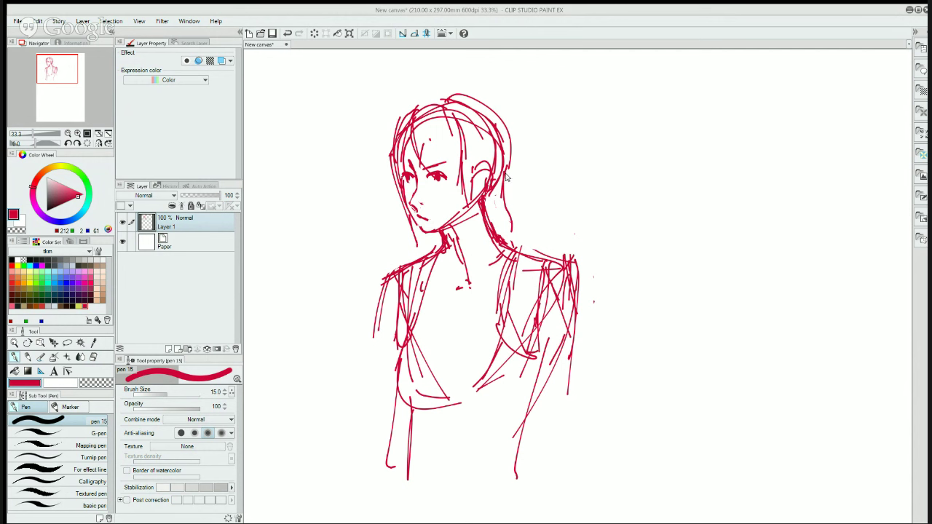
pyautogui.moveTo(501, 200)
pyautogui.mouseDown()
pyautogui.moveTo(535, 253)
pyautogui.moveTo(528, 248)
pyautogui.mouseUp()
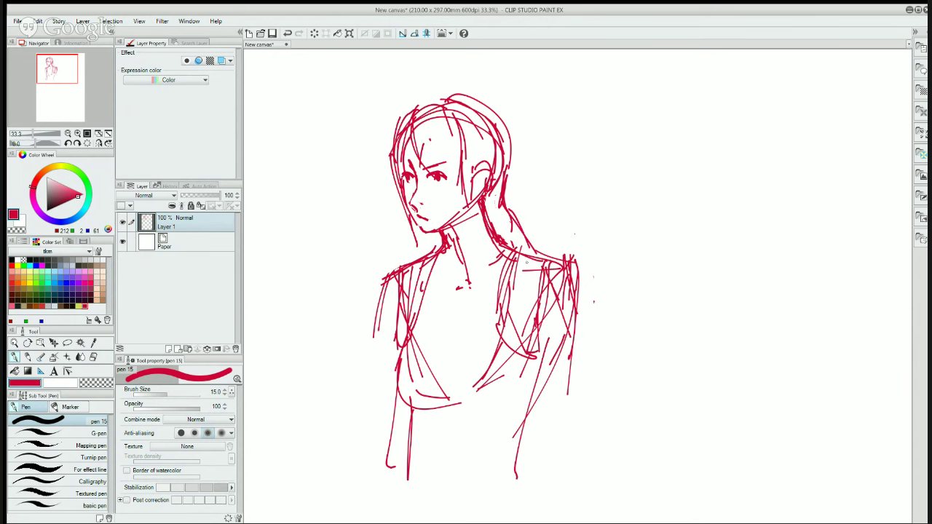
pyautogui.moveTo(487, 211); pyautogui.dragTo(495, 225)
# - Rework the near eye and eyebrow of the face, erasing stray strokes around the eye and far cheek
pyautogui.moveTo(425, 164); pyautogui.dragTo(451, 168)
pyautogui.press('e')
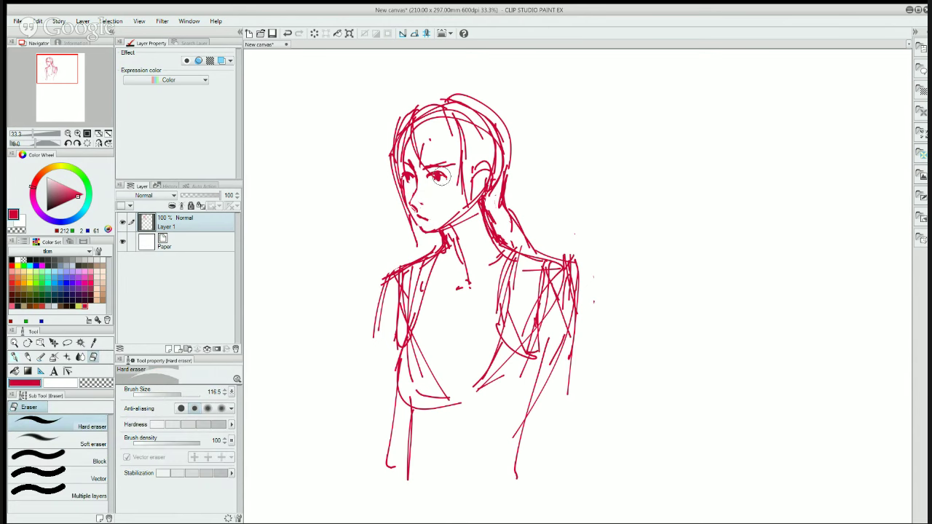
pyautogui.press('p')
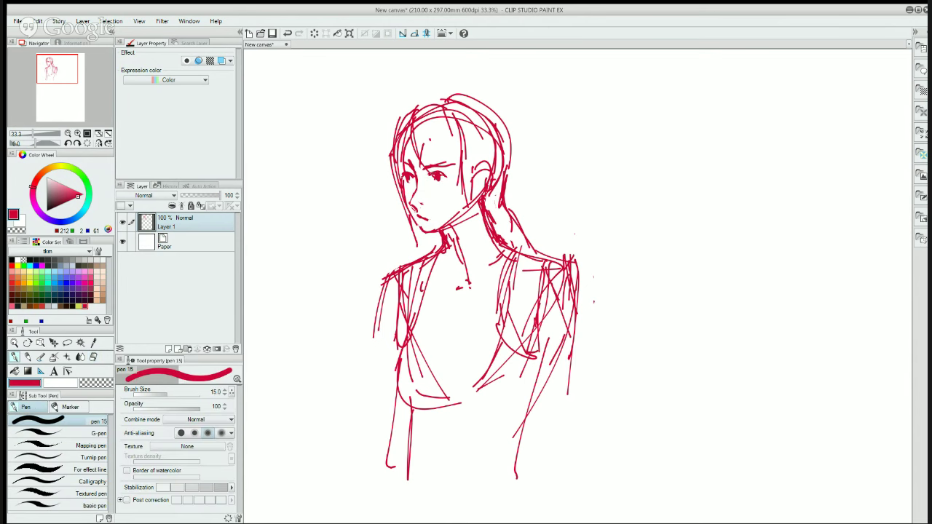
pyautogui.press('e')
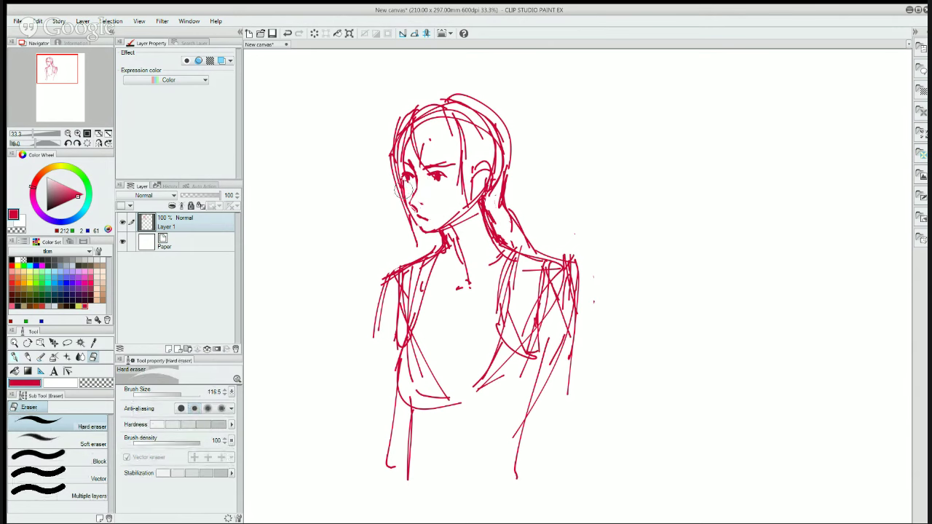
pyautogui.press('p')
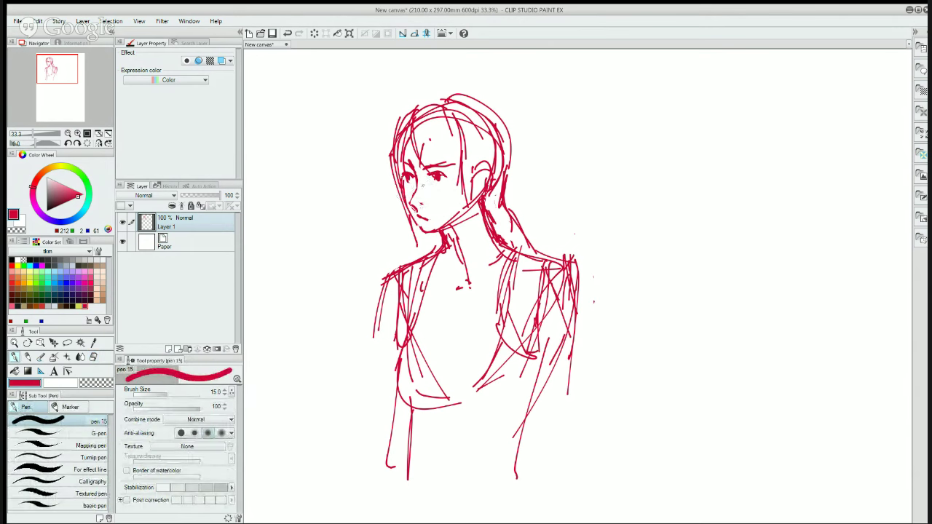
# - Erase and redraw the tip and bridge of the nose beside the far eye
pyautogui.press('e')
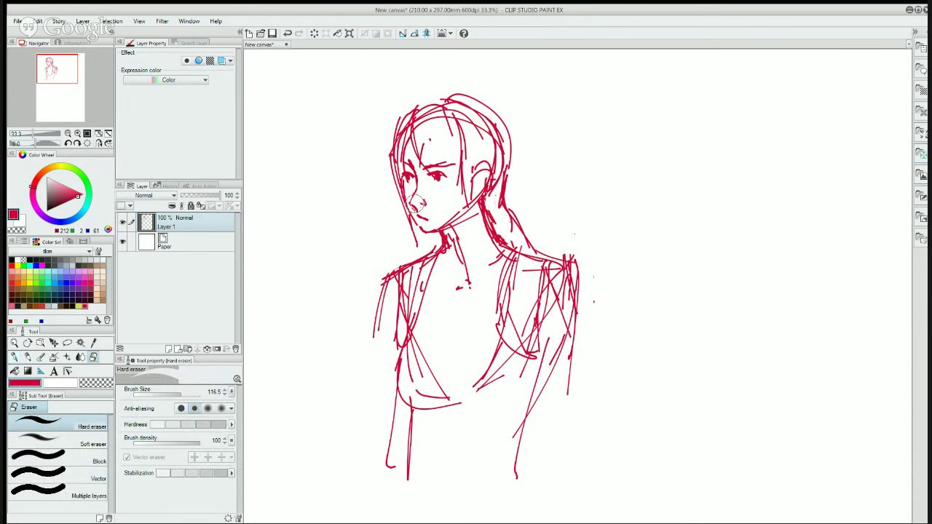
pyautogui.press('p')
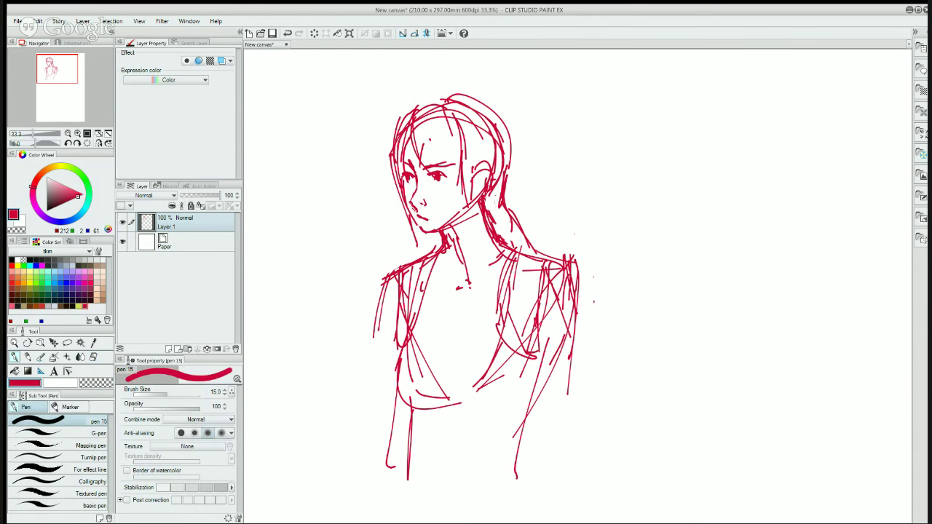
pyautogui.press('e')
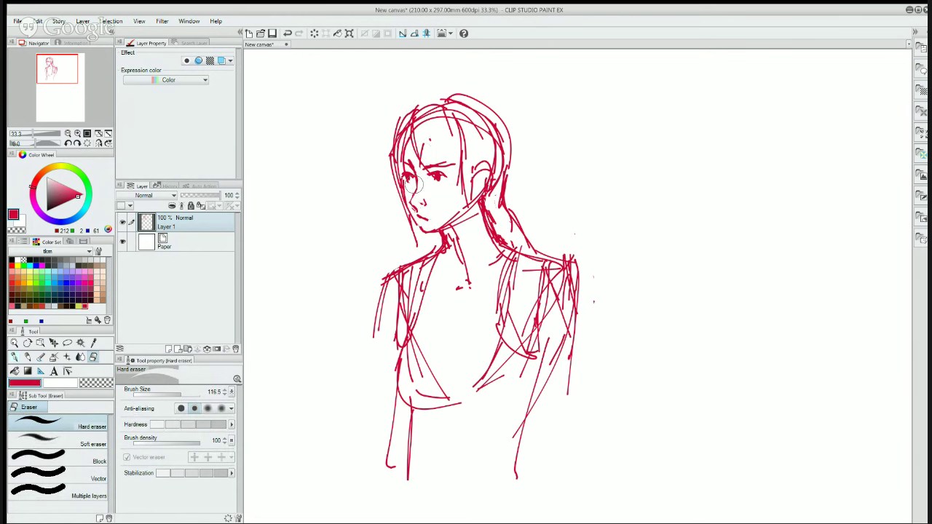
pyautogui.press('p')
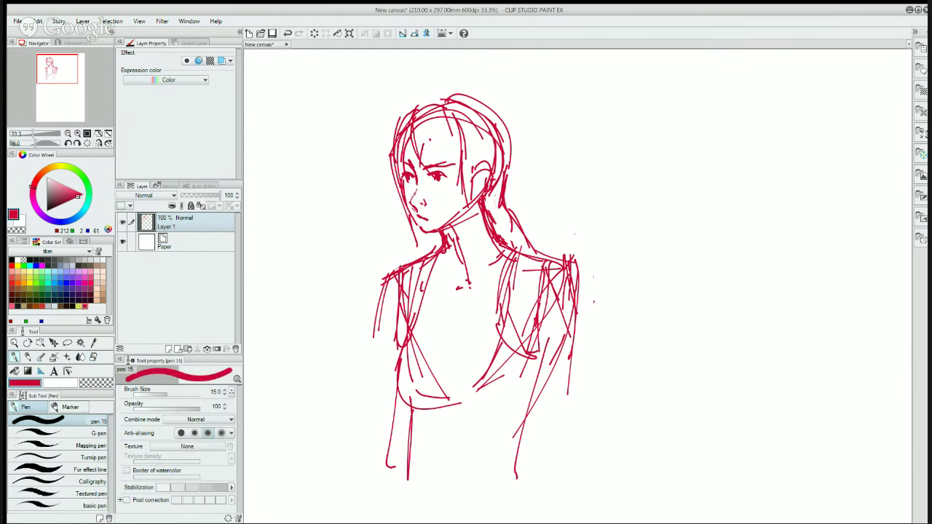
# - Clean up the strokes around the eyebrows and lower forehead with the Hard eraser and pen
pyautogui.press('e')
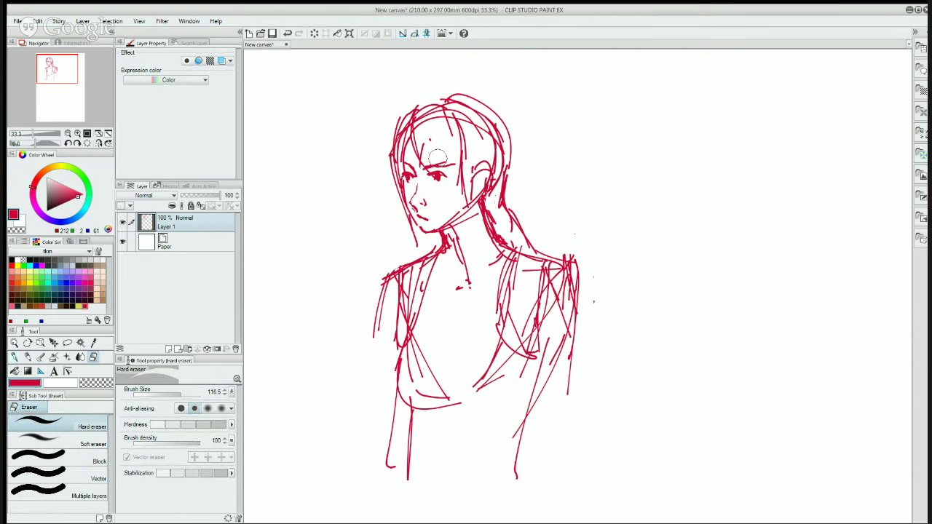
pyautogui.press('p')
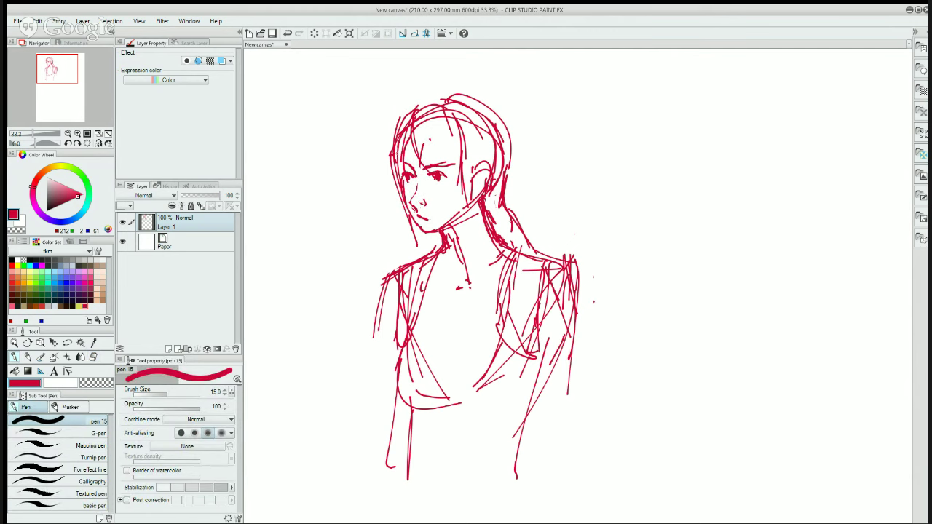
pyautogui.press('e')
pyautogui.press('p')
# - Erase the construction lines down the front of the neck and the excess strokes along its back edge
pyautogui.press('e')
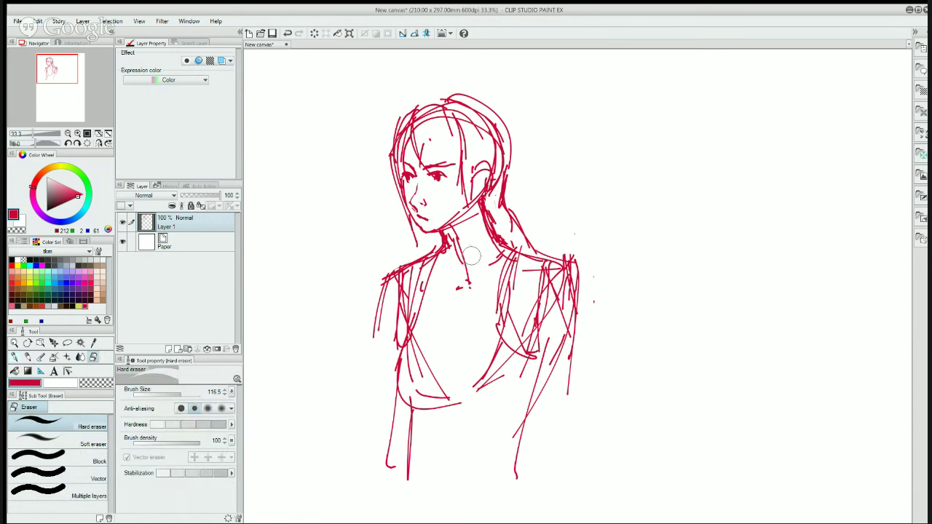
pyautogui.moveTo(463, 240)
pyautogui.mouseDown()
pyautogui.moveTo(445, 240)
pyautogui.moveTo(459, 236)
pyautogui.moveTo(467, 267)
pyautogui.mouseUp()
pyautogui.moveTo(492, 219)
pyautogui.mouseDown()
pyautogui.moveTo(489, 197)
pyautogui.moveTo(495, 231)
pyautogui.mouseUp()
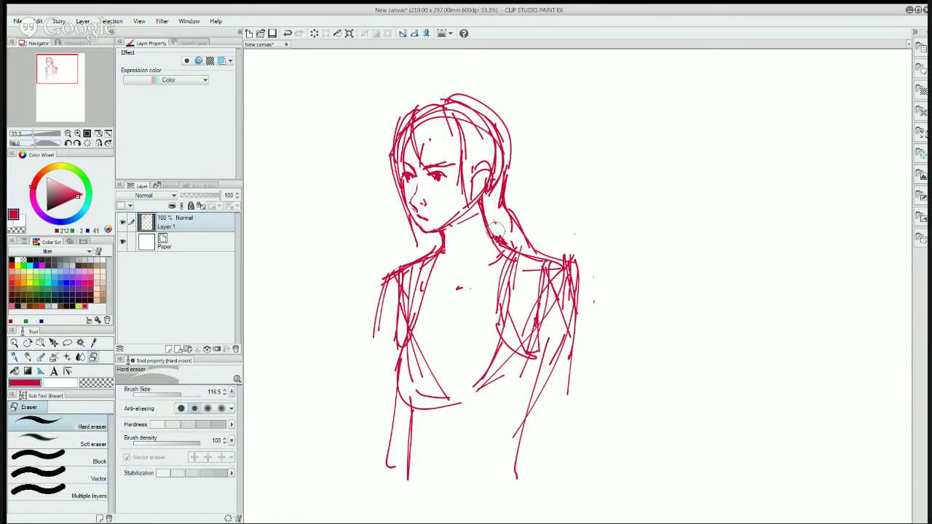
# - Draw the two collarbone lines from the pit of the neck out towards both shoulders
pyautogui.press('p')
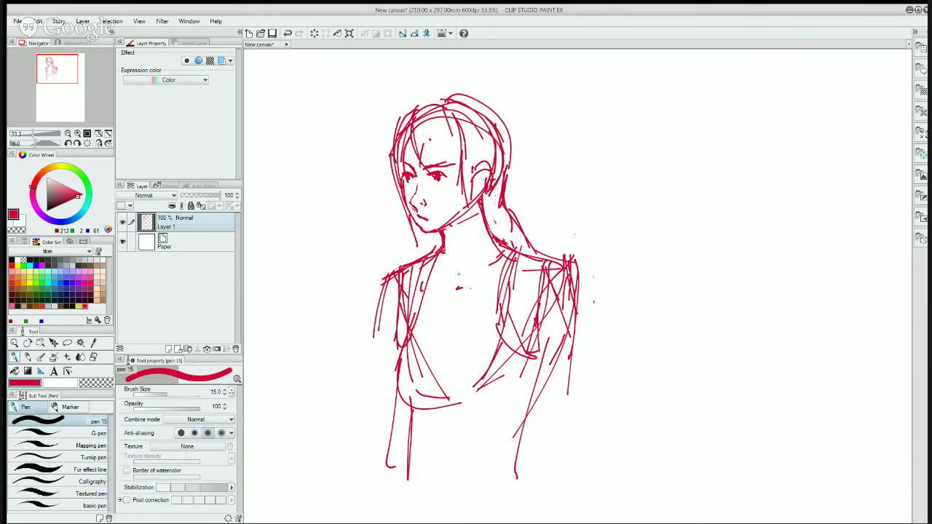
pyautogui.moveTo(459, 275); pyautogui.dragTo(524, 256)
pyautogui.moveTo(448, 281); pyautogui.dragTo(399, 274)
pyautogui.press('e')
pyautogui.press('p')
# - Draw the curved side of the left-hand bust and a lower bust line across the full chest
pyautogui.moveTo(404, 334)
pyautogui.mouseDown()
pyautogui.moveTo(414, 390)
pyautogui.moveTo(437, 397)
pyautogui.mouseUp()
pyautogui.moveTo(393, 355)
pyautogui.mouseDown()
pyautogui.moveTo(420, 392)
pyautogui.moveTo(499, 383)
pyautogui.mouseUp()
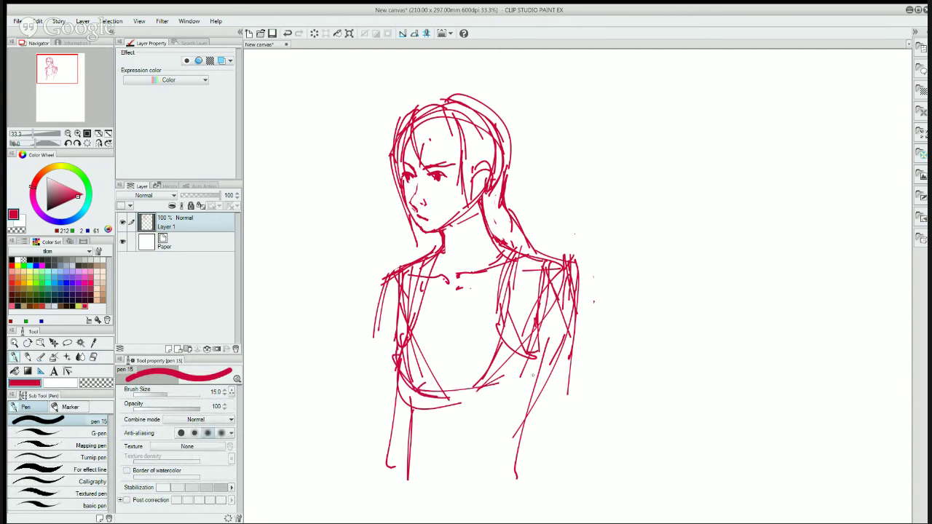
pyautogui.moveTo(423, 389); pyautogui.dragTo(554, 383)
# - Build up the right-hand side of the torso with slanted strokes and draw lines from both sides converging at the lower abdomen
pyautogui.moveTo(542, 340); pyautogui.dragTo(514, 415)
pyautogui.moveTo(553, 360)
pyautogui.mouseDown()
pyautogui.moveTo(532, 467)
pyautogui.moveTo(502, 477)
pyautogui.mouseUp()
pyautogui.moveTo(539, 374); pyautogui.dragTo(516, 423)
pyautogui.moveTo(519, 421); pyautogui.dragTo(502, 470)
pyautogui.moveTo(544, 375); pyautogui.dragTo(486, 474)
pyautogui.moveTo(409, 384); pyautogui.dragTo(416, 470)
pyautogui.moveTo(418, 430)
pyautogui.mouseDown()
pyautogui.moveTo(457, 482)
pyautogui.moveTo(479, 476)
pyautogui.mouseUp()
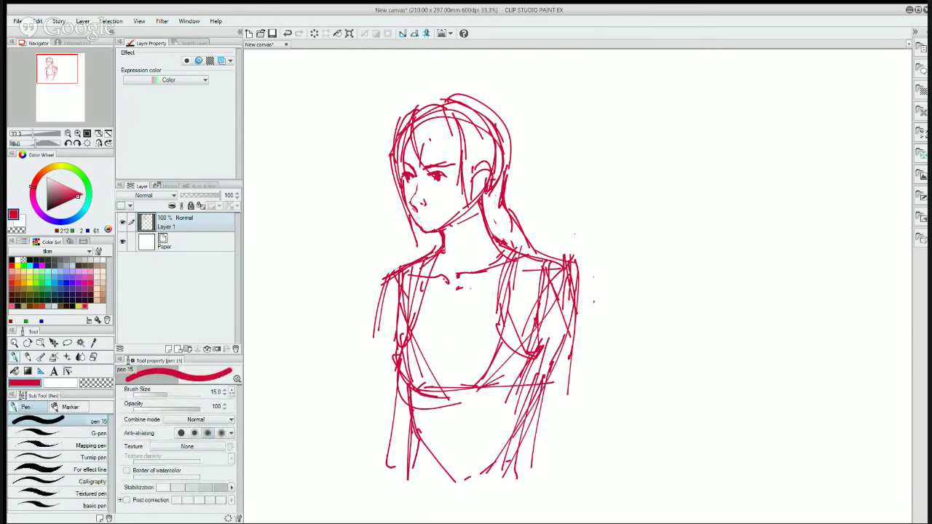
# - Reduce the pen's brush size to 10 and replace the mouth with a thinner line
pyautogui.press('[')
pyautogui.press('[')
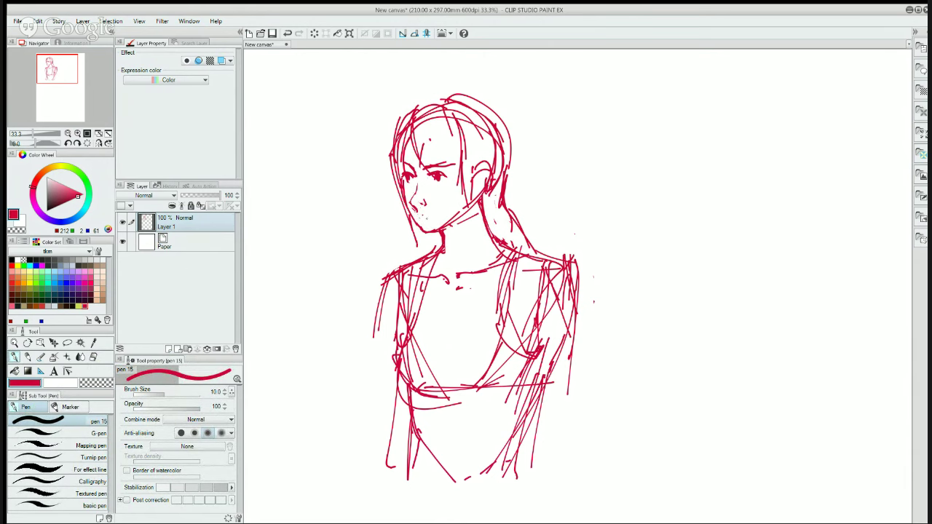
pyautogui.press('e')
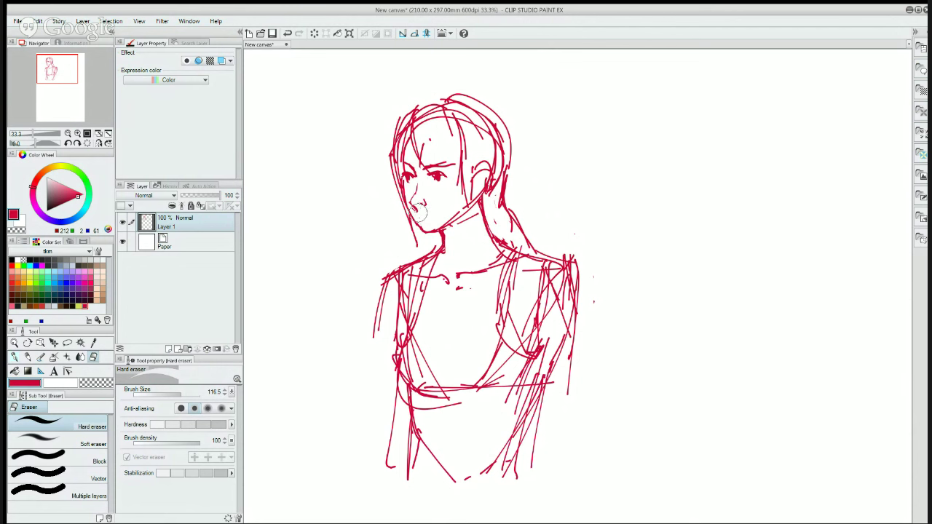
pyautogui.press('p')
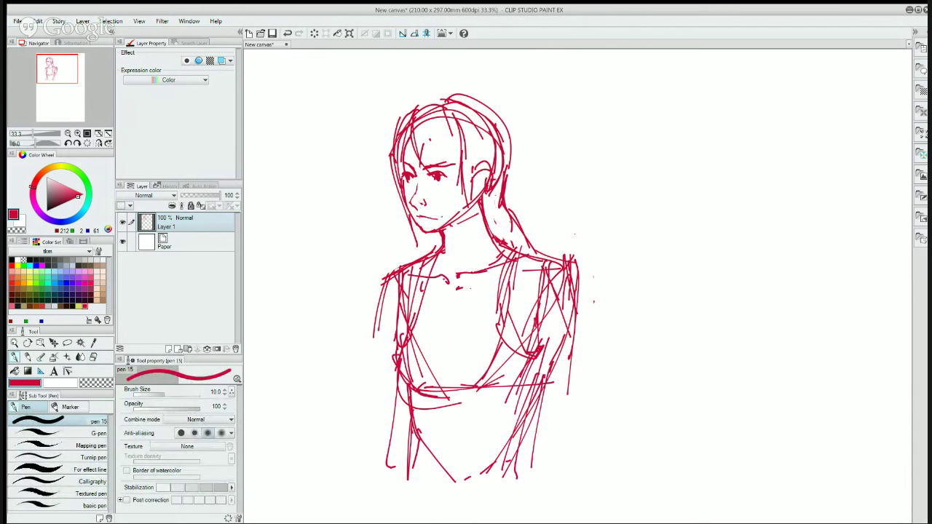
# - Refine the mouth line and add a short lower-lip stroke beneath it, erasing the excess marks
pyautogui.press('e')
pyautogui.press('p')
pyautogui.press('e')
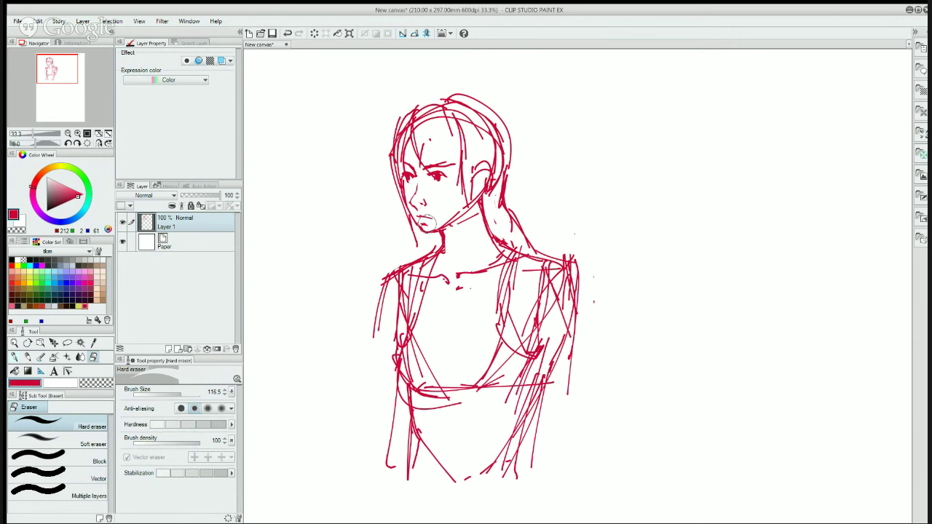
pyautogui.press('p')
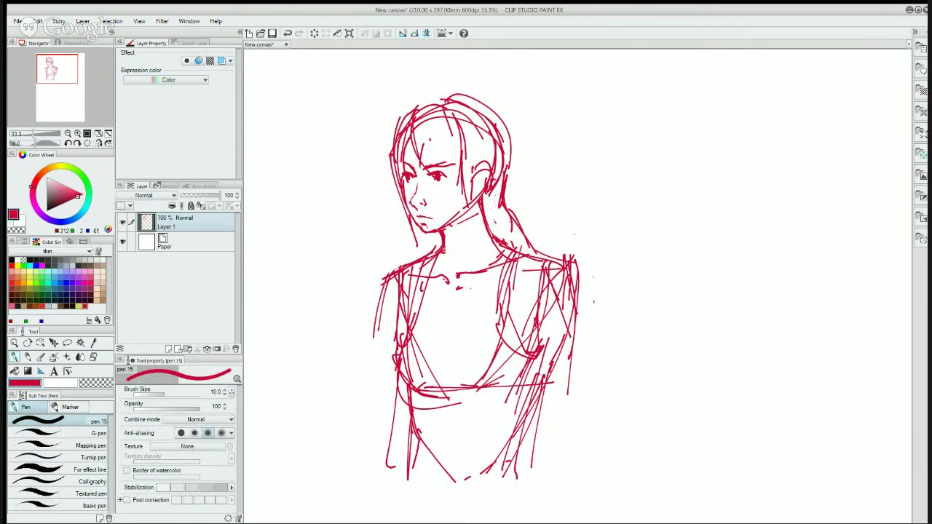
pyautogui.press('e')
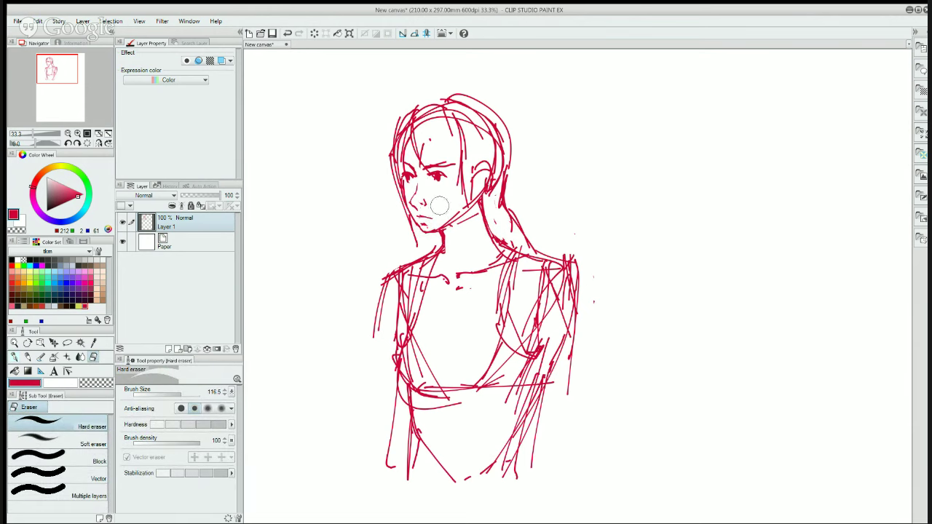
pyautogui.press('p')
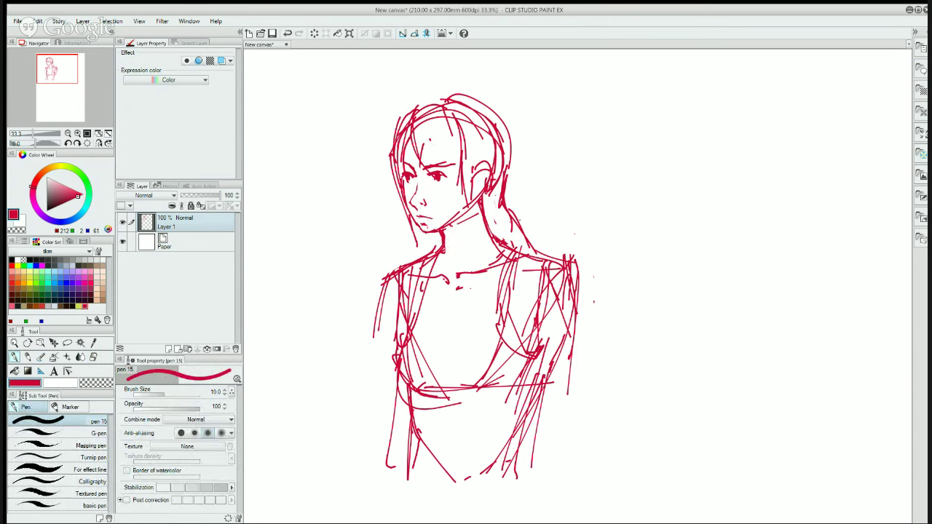
# - Erase the doubled inner strap lines on the right-hand side of the chest and redraw a single inner strap edge
pyautogui.press('e')
pyautogui.moveTo(521, 263)
pyautogui.mouseDown()
pyautogui.moveTo(507, 317)
pyautogui.moveTo(506, 307)
pyautogui.mouseUp()
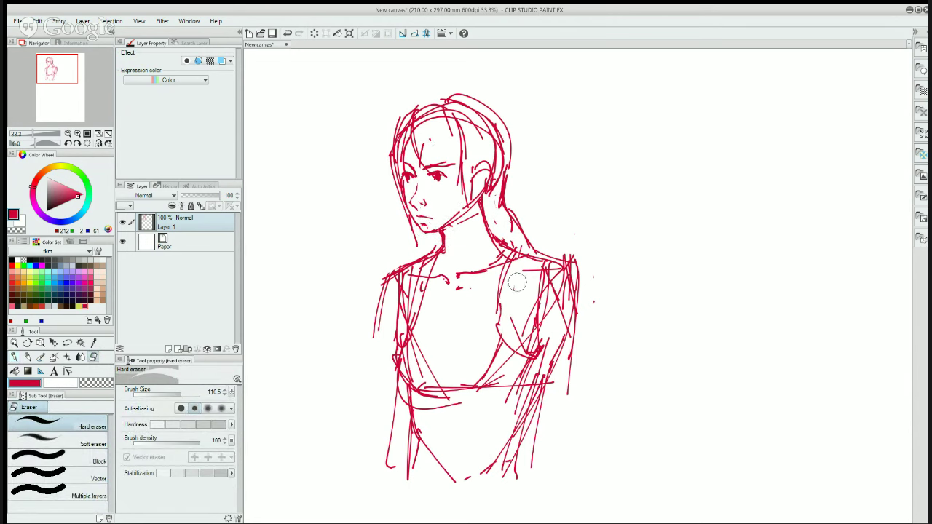
pyautogui.press('p')
pyautogui.moveTo(515, 255); pyautogui.dragTo(497, 332)
pyautogui.moveTo(514, 253)
pyautogui.mouseDown()
pyautogui.moveTo(502, 290)
pyautogui.moveTo(509, 256)
pyautogui.mouseUp()
pyautogui.press('e')
pyautogui.moveTo(509, 256); pyautogui.dragTo(495, 317)
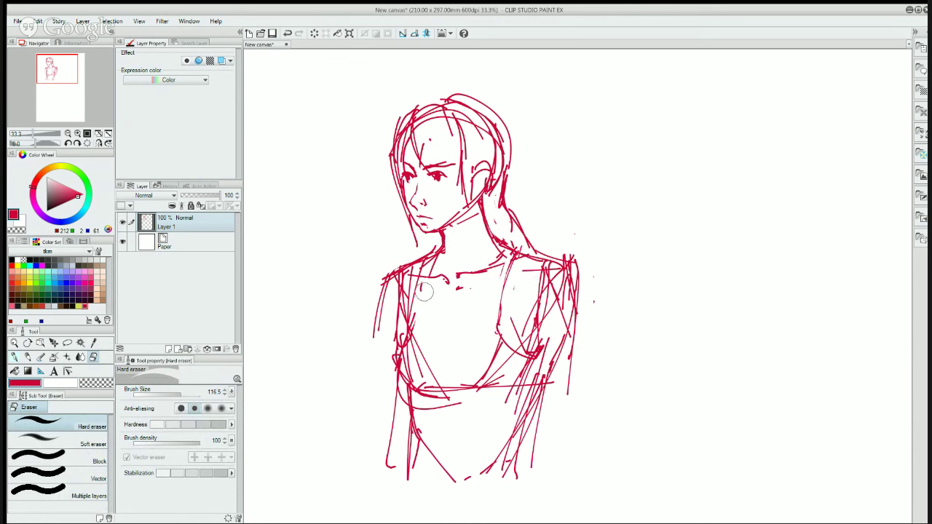
# - Redraw the inner edge of the left-hand strap and erase the old strap and shoulder lines beside it
pyautogui.press('p')
pyautogui.moveTo(435, 251); pyautogui.dragTo(401, 344)
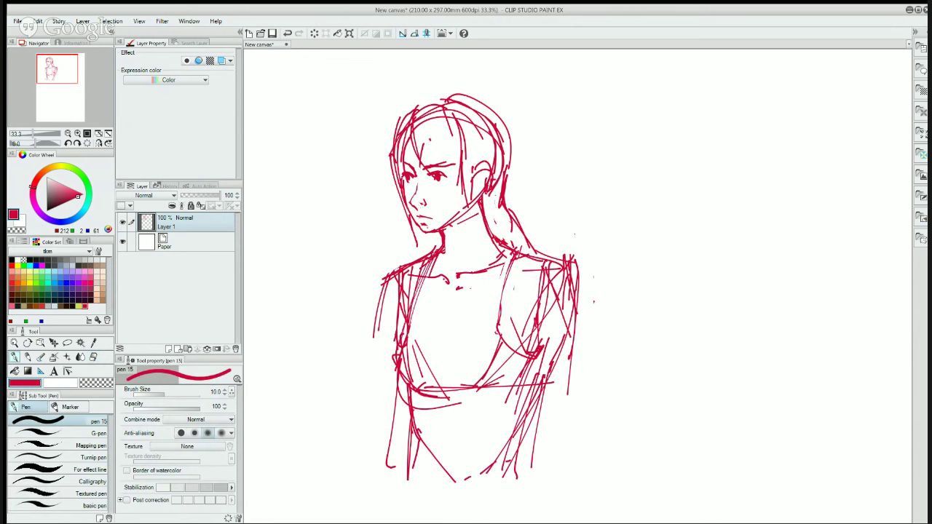
pyautogui.press('e')
pyautogui.moveTo(423, 262); pyautogui.dragTo(399, 337)
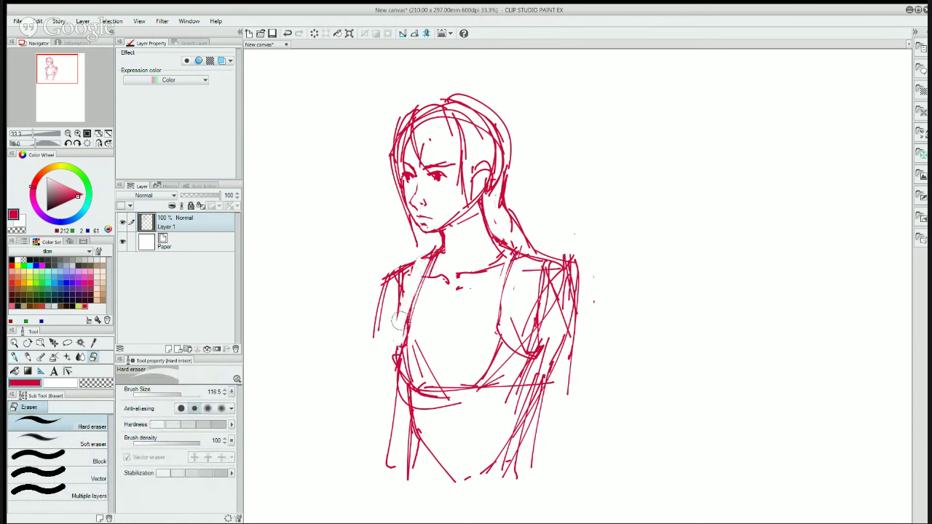
pyautogui.moveTo(422, 259); pyautogui.dragTo(397, 320)
# - Redraw the left-hand armhole curve, its lower edge, and the shoulder line sloping down from the neck
pyautogui.press('p')
pyautogui.moveTo(398, 284)
pyautogui.mouseDown()
pyautogui.moveTo(389, 352)
pyautogui.moveTo(416, 326)
pyautogui.mouseUp()
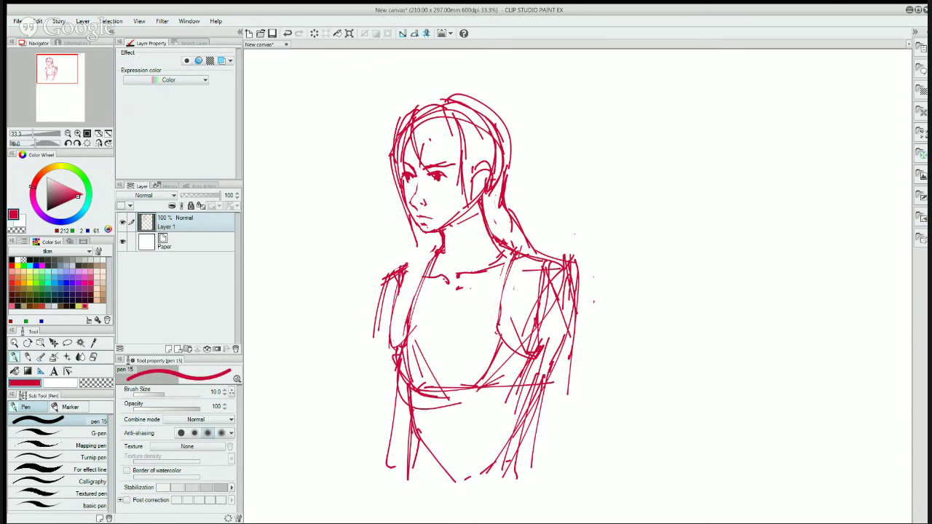
pyautogui.moveTo(393, 295)
pyautogui.mouseDown()
pyautogui.moveTo(401, 329)
pyautogui.moveTo(431, 287)
pyautogui.moveTo(411, 313)
pyautogui.mouseUp()
pyautogui.moveTo(434, 246)
pyautogui.mouseDown()
pyautogui.moveTo(418, 294)
pyautogui.moveTo(404, 262)
pyautogui.moveTo(389, 288)
pyautogui.moveTo(402, 271)
pyautogui.moveTo(391, 327)
pyautogui.mouseUp()
pyautogui.press('e')
pyautogui.press('p')
pyautogui.moveTo(400, 278); pyautogui.dragTo(390, 346)
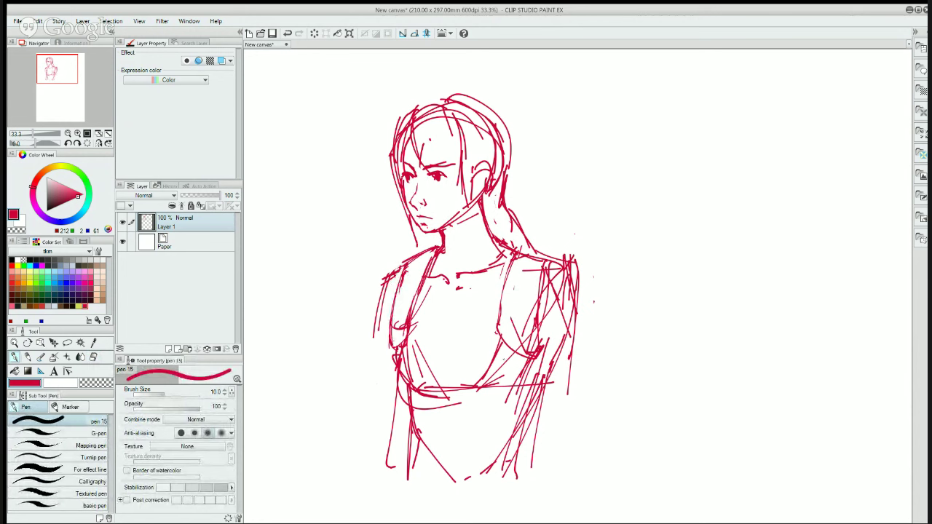
# - Erase the crossing armhole lines below the right-hand shoulder and redraw the strap's two edges with a short lower curve
pyautogui.press('e')
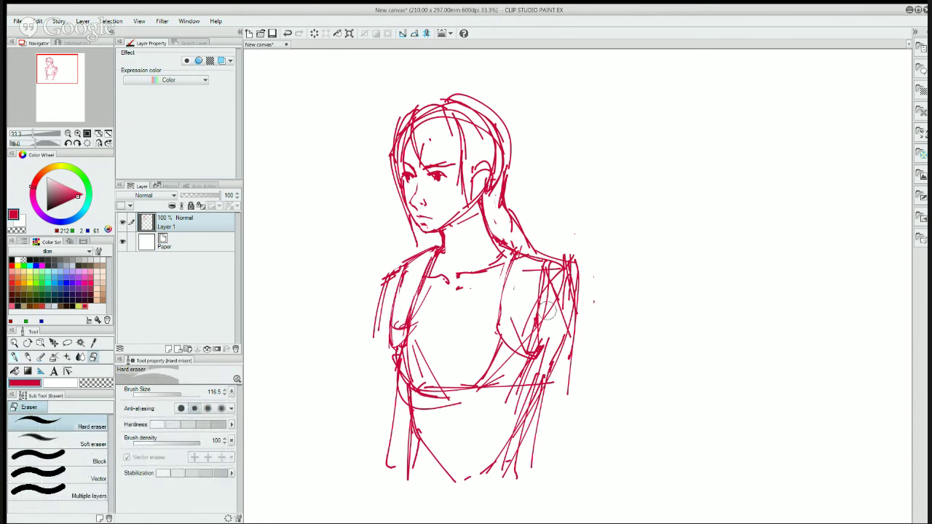
pyautogui.moveTo(550, 310)
pyautogui.mouseDown()
pyautogui.moveTo(553, 264)
pyautogui.moveTo(524, 349)
pyautogui.moveTo(540, 298)
pyautogui.moveTo(490, 318)
pyautogui.moveTo(528, 275)
pyautogui.moveTo(525, 311)
pyautogui.moveTo(505, 244)
pyautogui.mouseUp()
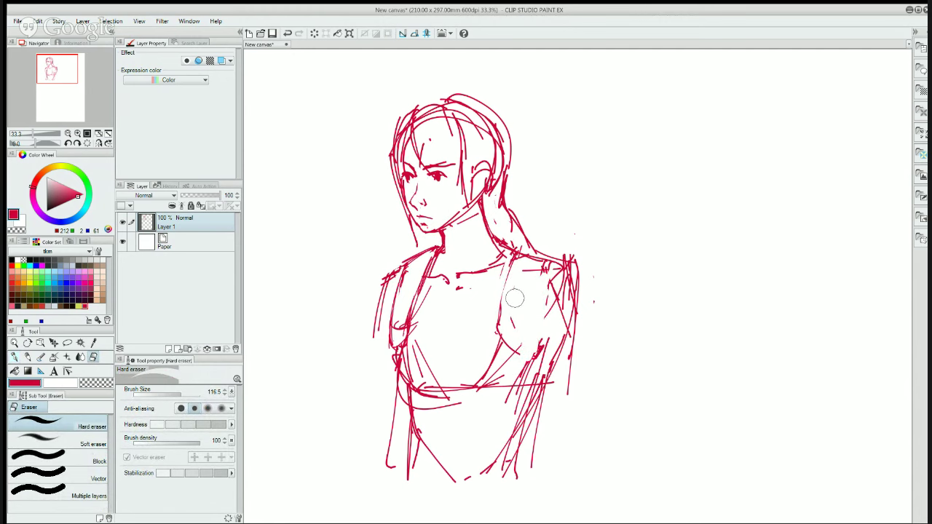
pyautogui.press('p')
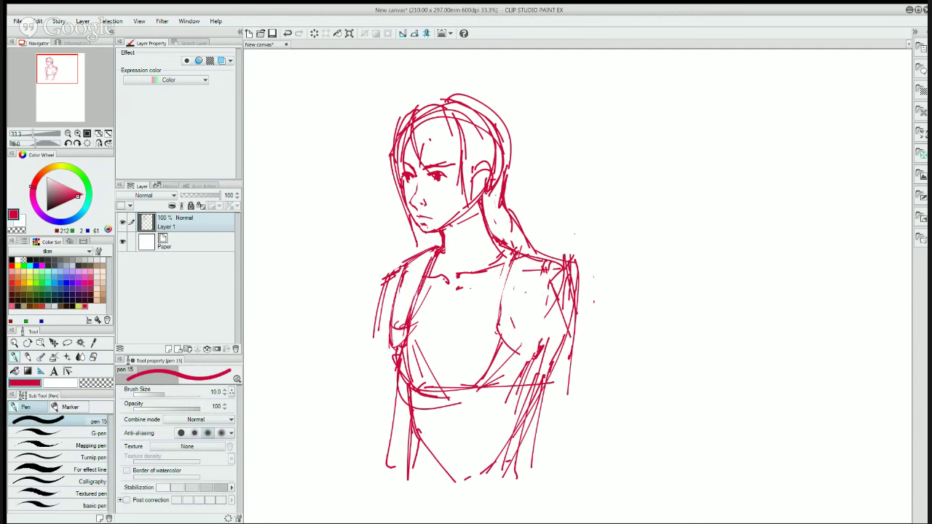
pyautogui.moveTo(546, 265)
pyautogui.mouseDown()
pyautogui.moveTo(519, 350)
pyautogui.moveTo(522, 342)
pyautogui.moveTo(501, 339)
pyautogui.mouseUp()
pyautogui.moveTo(517, 261); pyautogui.dragTo(499, 313)
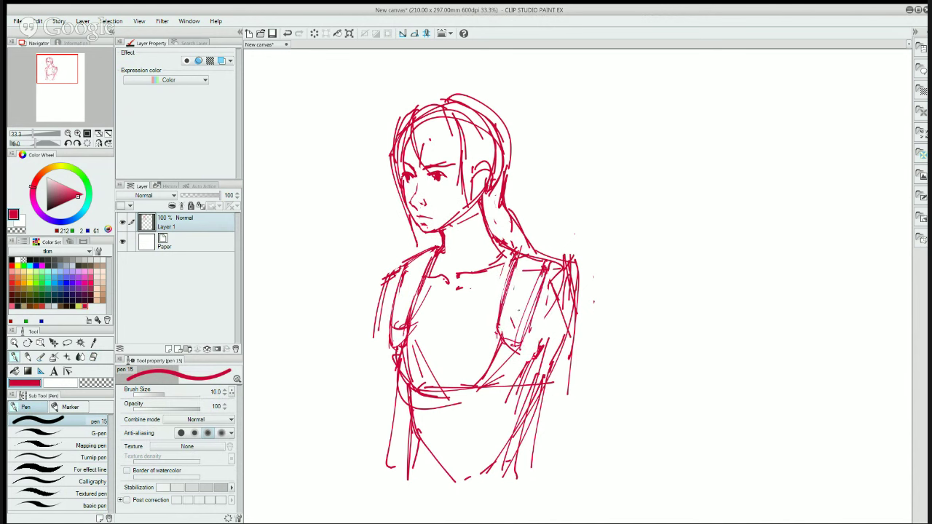
pyautogui.moveTo(518, 247)
pyautogui.mouseDown()
pyautogui.moveTo(543, 256)
pyautogui.moveTo(538, 292)
pyautogui.moveTo(544, 270)
pyautogui.moveTo(521, 252)
pyautogui.moveTo(505, 311)
pyautogui.moveTo(531, 269)
pyautogui.moveTo(519, 306)
pyautogui.mouseUp()
pyautogui.press('e')
pyautogui.press('p')
pyautogui.moveTo(505, 337); pyautogui.dragTo(527, 345)
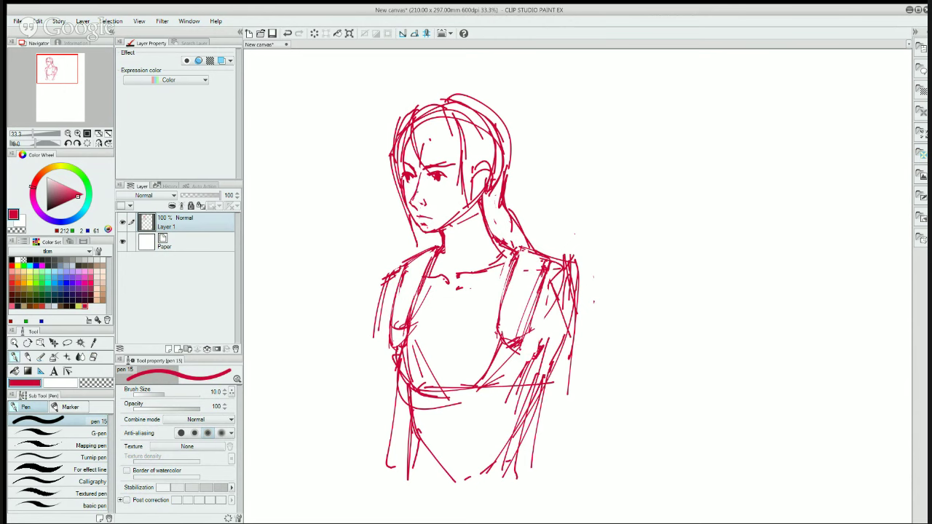
# - Erase the stray sketch marks beside the left-hand cheek and below the collarbone
pyautogui.press('e')
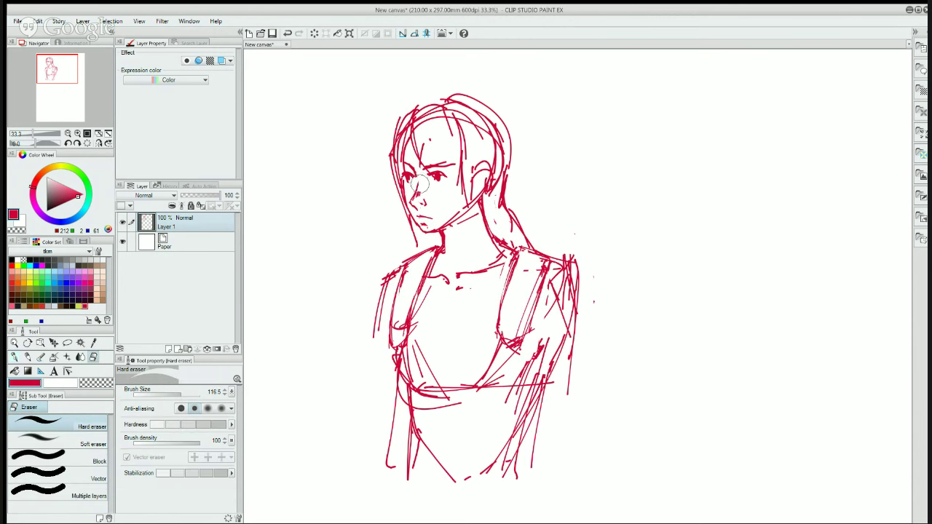
pyautogui.press('p')
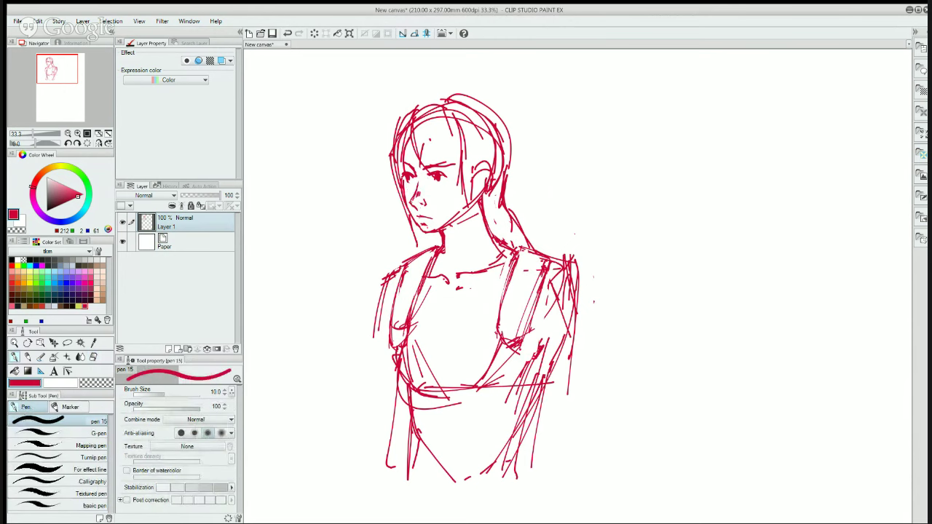
pyautogui.press('e')
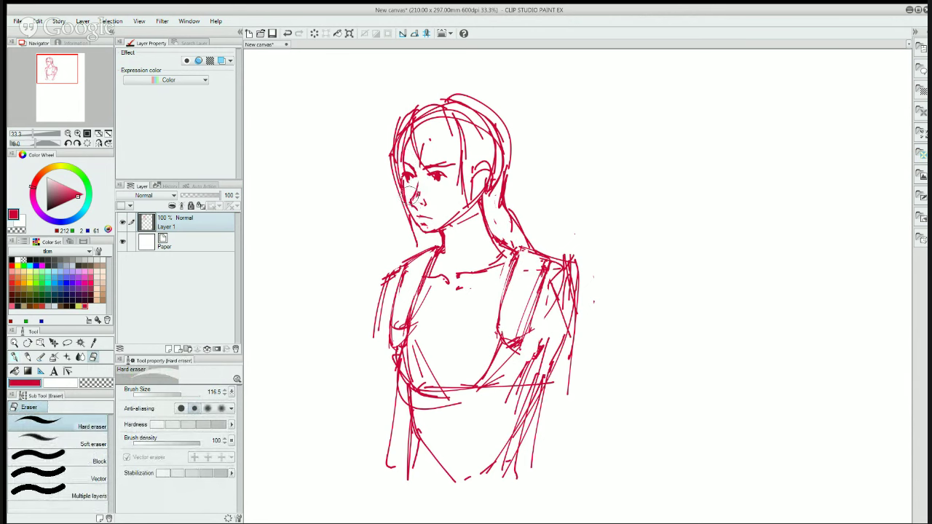
pyautogui.moveTo(412, 197); pyautogui.dragTo(401, 188)
pyautogui.press('p')
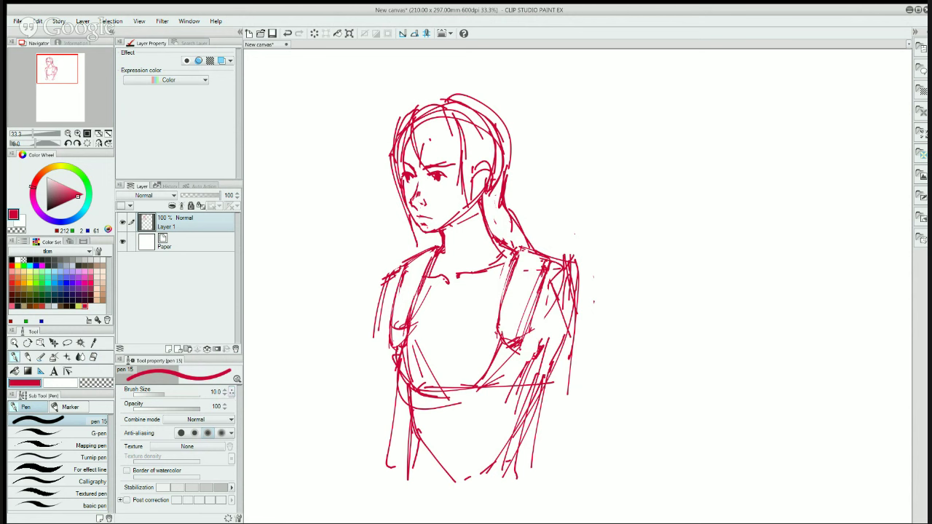
# - Set the pen's brush size to 15 and sketch the right-hand upper arm's inner edge and its lower edge near the elbow
pyautogui.press(']')
pyautogui.press(']')
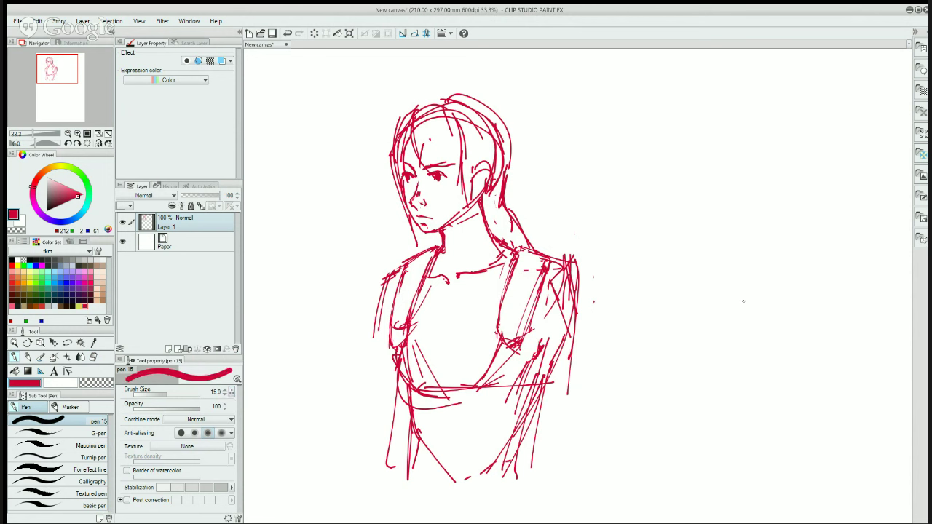
pyautogui.press('e')
pyautogui.press('p')
pyautogui.moveTo(548, 371)
pyautogui.mouseDown()
pyautogui.moveTo(558, 383)
pyautogui.moveTo(542, 386)
pyautogui.mouseUp()
pyautogui.moveTo(541, 386)
pyautogui.mouseDown()
pyautogui.moveTo(566, 394)
pyautogui.moveTo(524, 402)
pyautogui.mouseUp()
pyautogui.moveTo(540, 291); pyautogui.dragTo(538, 342)
pyautogui.moveTo(539, 307); pyautogui.dragTo(538, 375)
pyautogui.moveTo(538, 305); pyautogui.dragTo(534, 374)
# - Redraw the right-hand shoulder's outer contour, erase the crossing lines inside it, and add a line across the arm above the elbow
pyautogui.moveTo(572, 287); pyautogui.dragTo(574, 329)
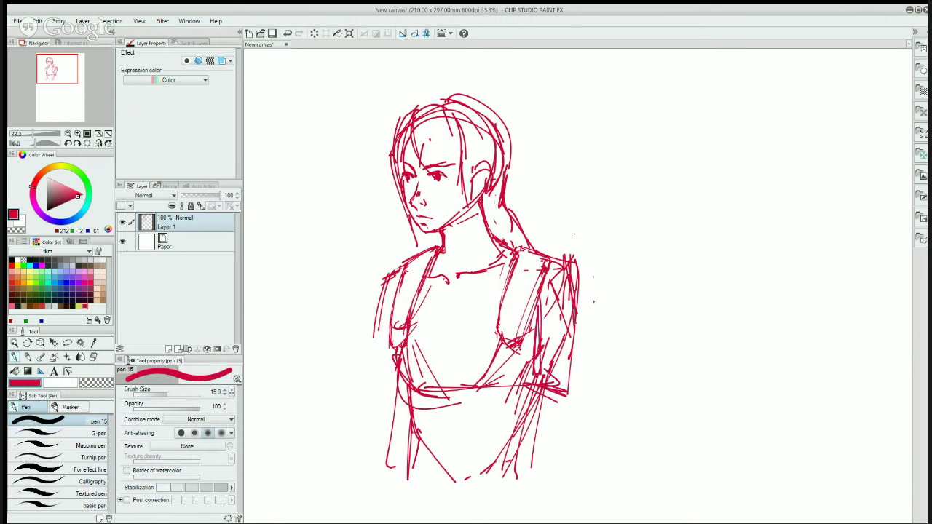
pyautogui.moveTo(572, 271); pyautogui.dragTo(575, 298)
pyautogui.press('e')
pyautogui.moveTo(571, 258)
pyautogui.mouseDown()
pyautogui.moveTo(565, 271)
pyautogui.moveTo(584, 295)
pyautogui.moveTo(567, 339)
pyautogui.moveTo(563, 300)
pyautogui.moveTo(540, 285)
pyautogui.moveTo(553, 294)
pyautogui.mouseUp()
pyautogui.press('p')
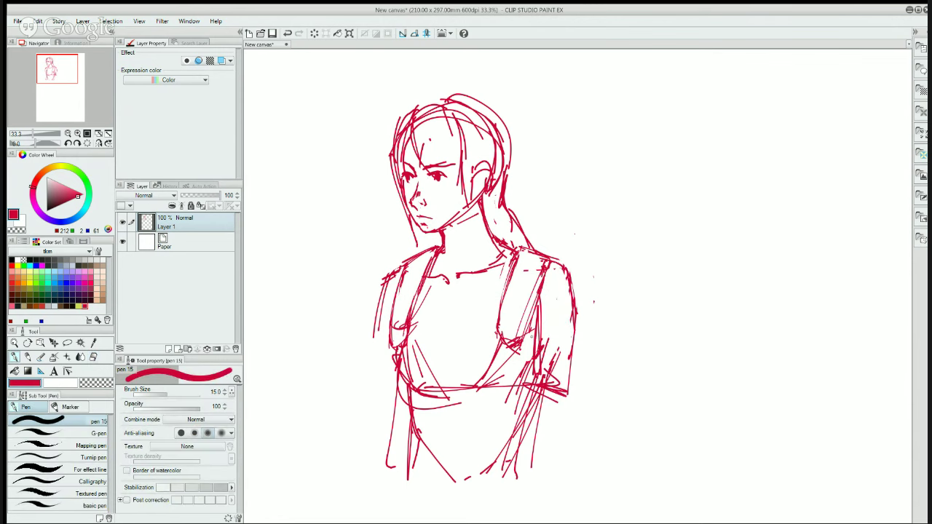
pyautogui.moveTo(543, 360); pyautogui.dragTo(575, 357)
pyautogui.press('e')
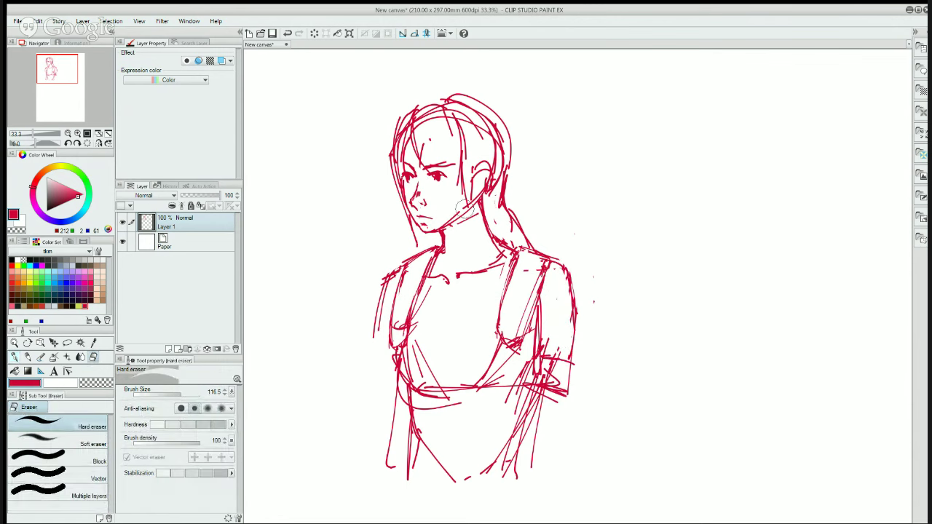
# - Erase the doubled lines under the jaw and along the front of the neck, leaving cleaner single contours
pyautogui.moveTo(465, 208)
pyautogui.mouseDown()
pyautogui.moveTo(443, 224)
pyautogui.moveTo(479, 213)
pyautogui.moveTo(442, 232)
pyautogui.moveTo(442, 251)
pyautogui.mouseUp()
pyautogui.press('p')
pyautogui.press('e')
pyautogui.press('p')
pyautogui.press('e')
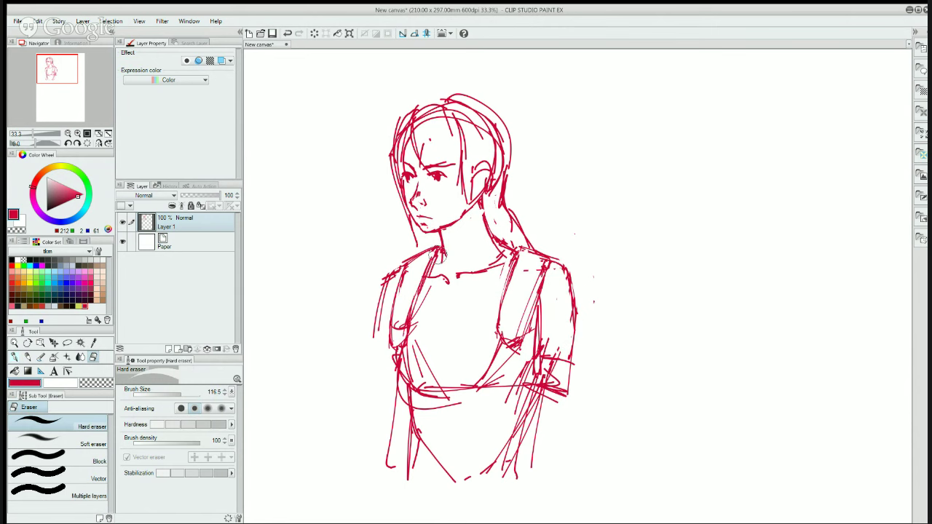
# - Erase the doubled lines around both shoulder straps and redraw the right-hand strap's outer edge as a single curve
pyautogui.moveTo(435, 263)
pyautogui.mouseDown()
pyautogui.moveTo(414, 334)
pyautogui.moveTo(428, 274)
pyautogui.moveTo(422, 316)
pyautogui.moveTo(394, 342)
pyautogui.mouseUp()
pyautogui.moveTo(550, 267)
pyautogui.mouseDown()
pyautogui.moveTo(521, 335)
pyautogui.moveTo(506, 336)
pyautogui.mouseUp()
pyautogui.press('p')
pyautogui.press('e')
pyautogui.press('p')
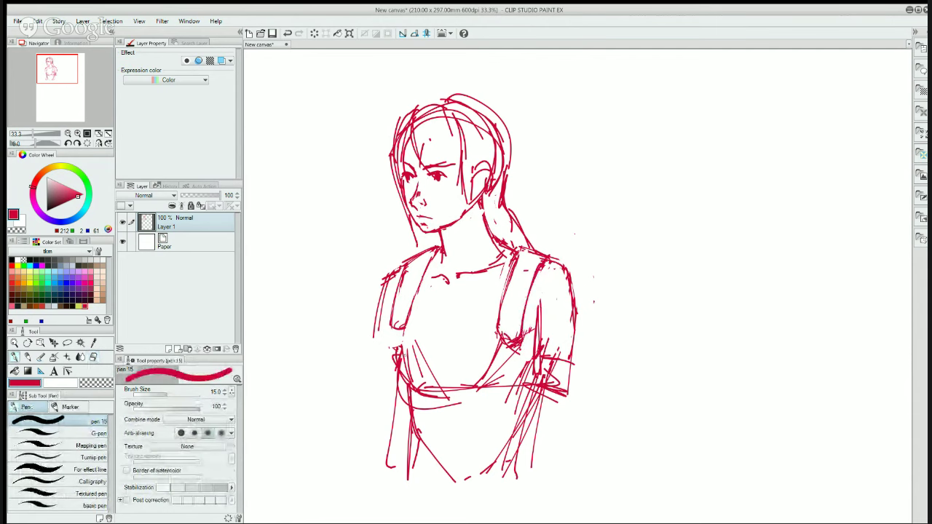
# - Redraw the left-hand cup of the top as one rounded contour, erasing the old crossing lines inside and beside it
pyautogui.moveTo(415, 297)
pyautogui.mouseDown()
pyautogui.moveTo(388, 355)
pyautogui.moveTo(399, 337)
pyautogui.mouseUp()
pyautogui.moveTo(412, 318)
pyautogui.mouseDown()
pyautogui.moveTo(385, 371)
pyautogui.moveTo(404, 398)
pyautogui.moveTo(428, 398)
pyautogui.mouseUp()
pyautogui.press('e')
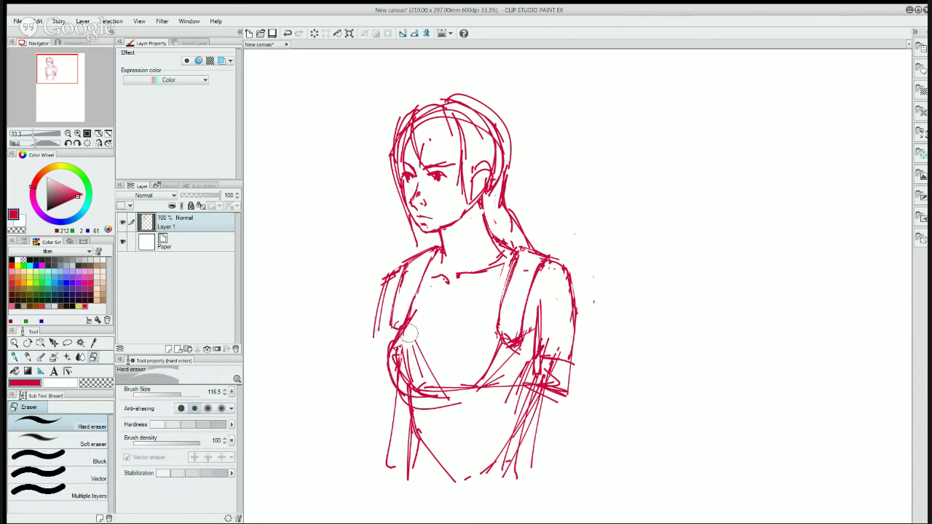
pyautogui.moveTo(409, 332)
pyautogui.mouseDown()
pyautogui.moveTo(391, 369)
pyautogui.moveTo(399, 355)
pyautogui.moveTo(413, 378)
pyautogui.moveTo(388, 387)
pyautogui.mouseUp()
pyautogui.press('p')
pyautogui.moveTo(395, 351); pyautogui.dragTo(393, 369)
pyautogui.moveTo(393, 367)
pyautogui.mouseDown()
pyautogui.moveTo(418, 393)
pyautogui.moveTo(467, 389)
pyautogui.mouseUp()
pyautogui.moveTo(488, 386); pyautogui.dragTo(504, 381)
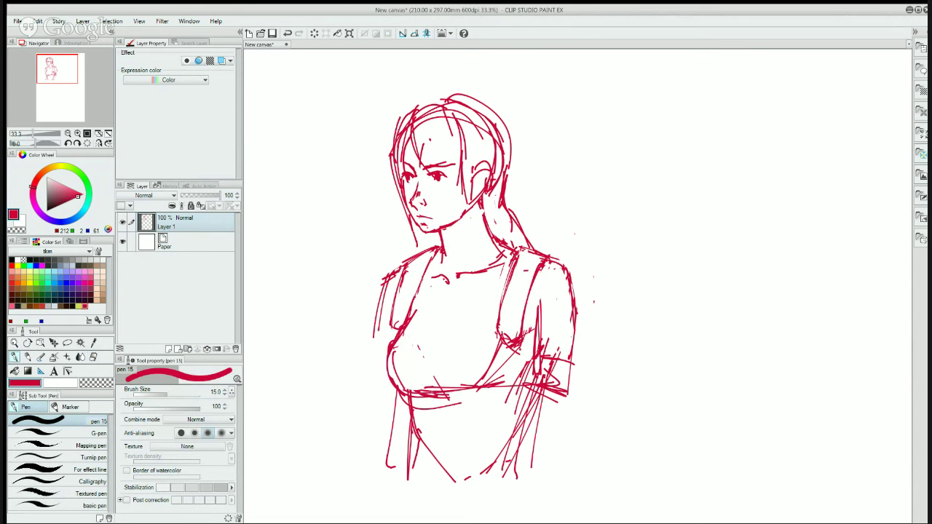
# - Draw the top's lower band across the chest and the V-shaped neckline edges of both cups
pyautogui.moveTo(432, 391)
pyautogui.mouseDown()
pyautogui.moveTo(514, 389)
pyautogui.moveTo(528, 373)
pyautogui.mouseUp()
pyautogui.moveTo(476, 394)
pyautogui.mouseDown()
pyautogui.moveTo(521, 378)
pyautogui.moveTo(528, 364)
pyautogui.moveTo(509, 349)
pyautogui.moveTo(514, 384)
pyautogui.mouseUp()
pyautogui.moveTo(517, 324)
pyautogui.mouseDown()
pyautogui.moveTo(515, 337)
pyautogui.moveTo(496, 342)
pyautogui.moveTo(489, 309)
pyautogui.moveTo(457, 374)
pyautogui.mouseUp()
pyautogui.moveTo(473, 348); pyautogui.dragTo(445, 378)
pyautogui.moveTo(493, 332); pyautogui.dragTo(457, 368)
pyautogui.moveTo(408, 349); pyautogui.dragTo(424, 367)
pyautogui.moveTo(409, 322); pyautogui.dragTo(429, 369)
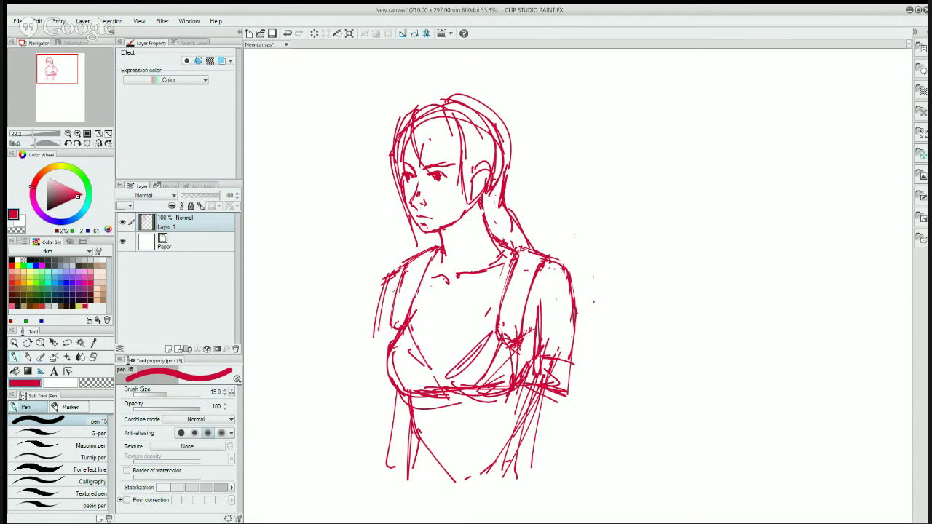
# - Draw a knot at the centre of the top where the cups meet, with two tails hanging below it
pyautogui.moveTo(421, 358)
pyautogui.mouseDown()
pyautogui.moveTo(452, 385)
pyautogui.moveTo(442, 385)
pyautogui.mouseUp()
pyautogui.moveTo(447, 373); pyautogui.dragTo(438, 386)
pyautogui.moveTo(439, 377)
pyautogui.mouseDown()
pyautogui.moveTo(451, 400)
pyautogui.moveTo(421, 430)
pyautogui.mouseUp()
pyautogui.moveTo(452, 393)
pyautogui.mouseDown()
pyautogui.moveTo(462, 423)
pyautogui.moveTo(469, 417)
pyautogui.mouseUp()
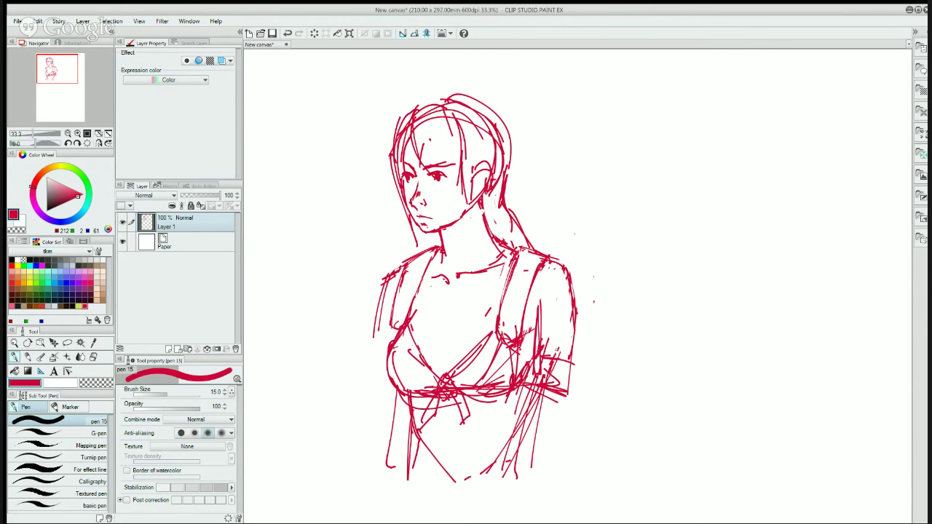
# - Extend the right-hand arm's outer edge down to the forearm and erase the old crossing lines at the elbow
pyautogui.moveTo(565, 385)
pyautogui.mouseDown()
pyautogui.moveTo(546, 385)
pyautogui.moveTo(559, 386)
pyautogui.mouseUp()
pyautogui.moveTo(557, 414); pyautogui.dragTo(557, 467)
pyautogui.moveTo(560, 383)
pyautogui.mouseDown()
pyautogui.moveTo(554, 492)
pyautogui.moveTo(560, 460)
pyautogui.mouseUp()
pyautogui.moveTo(571, 390)
pyautogui.mouseDown()
pyautogui.moveTo(560, 486)
pyautogui.moveTo(555, 440)
pyautogui.moveTo(552, 469)
pyautogui.mouseUp()
pyautogui.press('e')
pyautogui.moveTo(555, 397)
pyautogui.mouseDown()
pyautogui.moveTo(546, 387)
pyautogui.moveTo(569, 385)
pyautogui.mouseUp()
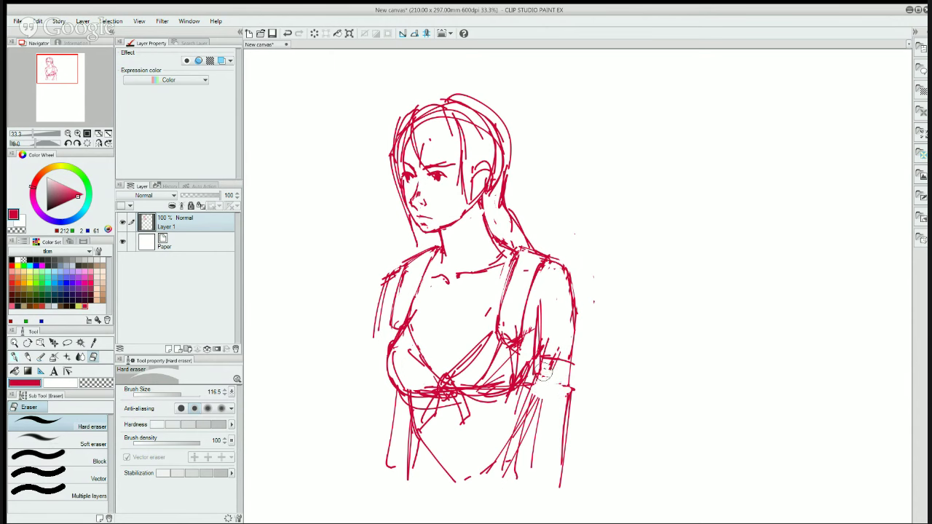
pyautogui.press('p')
pyautogui.moveTo(572, 360); pyautogui.dragTo(562, 486)
# - Erase the old slanted lines between the right-hand arm and the torso and draw a torso side line below the top
pyautogui.press('e')
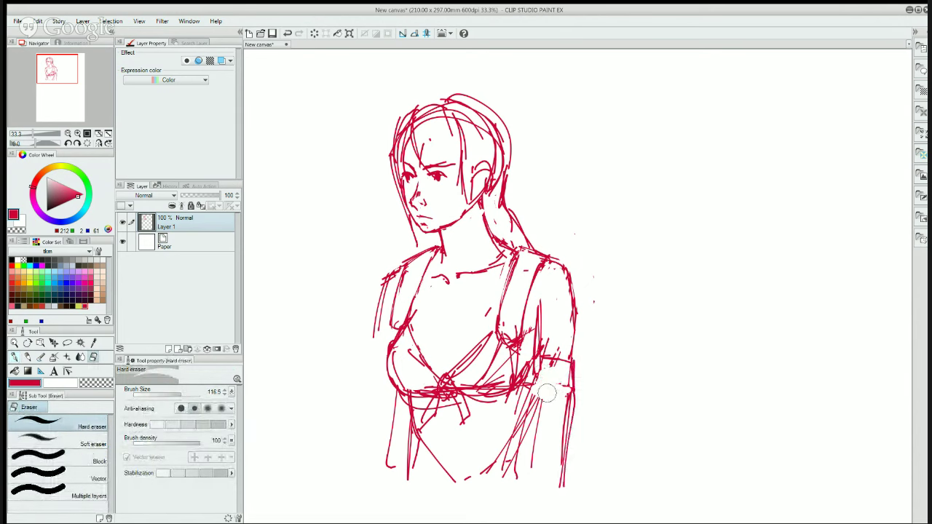
pyautogui.moveTo(547, 393); pyautogui.dragTo(532, 465)
pyautogui.press('p')
pyautogui.moveTo(514, 396); pyautogui.dragTo(492, 492)
pyautogui.press('e')
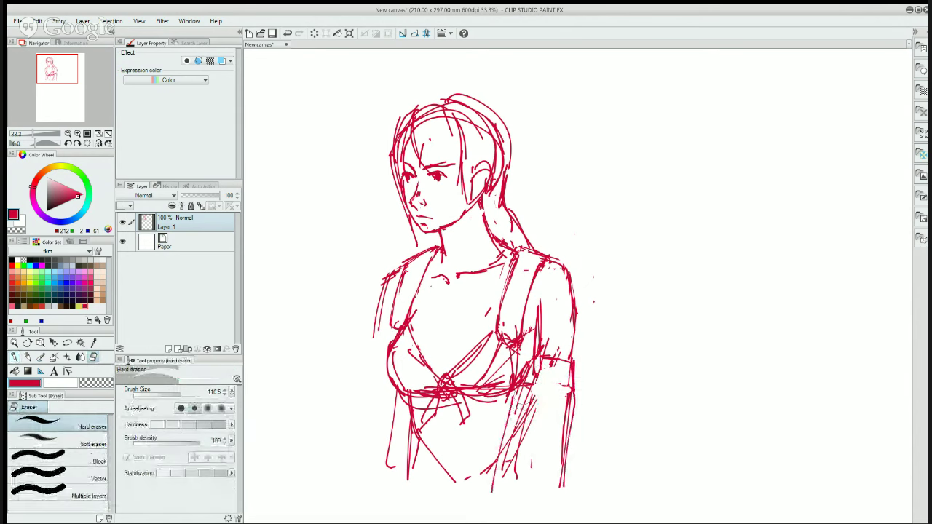
pyautogui.moveTo(522, 395); pyautogui.dragTo(507, 482)
pyautogui.moveTo(521, 413); pyautogui.dragTo(516, 486)
pyautogui.moveTo(527, 402)
pyautogui.mouseDown()
pyautogui.moveTo(524, 429)
pyautogui.moveTo(527, 410)
pyautogui.moveTo(534, 427)
pyautogui.moveTo(520, 431)
pyautogui.moveTo(526, 397)
pyautogui.mouseUp()
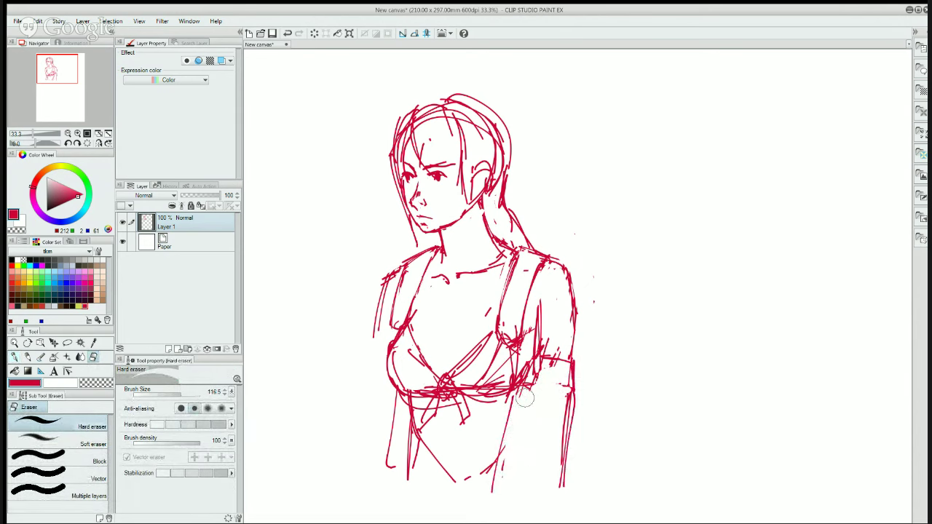
# - Erase the construction lines inside the right-hand cup and redraw its outer side and lower curve
pyautogui.moveTo(472, 373)
pyautogui.mouseDown()
pyautogui.moveTo(495, 379)
pyautogui.moveTo(479, 386)
pyautogui.moveTo(493, 359)
pyautogui.moveTo(499, 381)
pyautogui.moveTo(487, 387)
pyautogui.moveTo(495, 374)
pyautogui.moveTo(505, 378)
pyautogui.moveTo(506, 355)
pyautogui.moveTo(497, 379)
pyautogui.moveTo(500, 344)
pyautogui.moveTo(506, 366)
pyautogui.moveTo(489, 345)
pyautogui.mouseUp()
pyautogui.press('p')
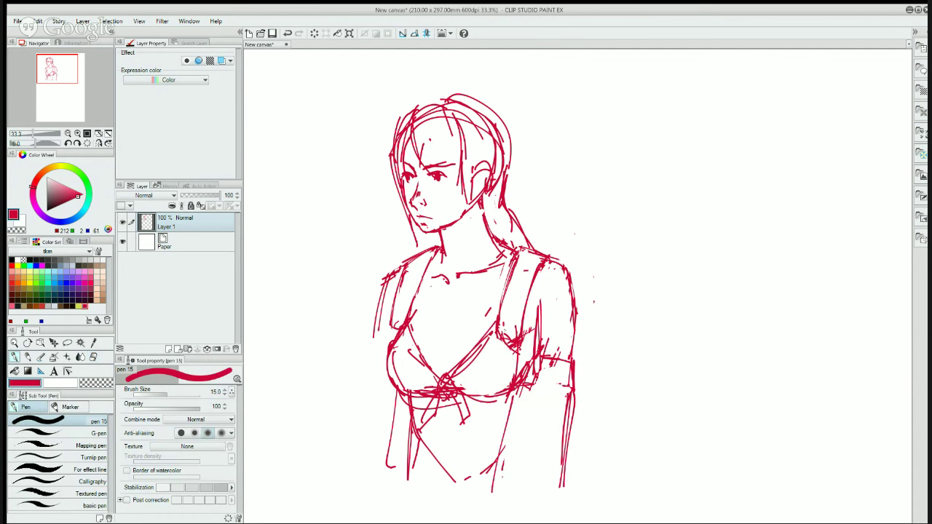
pyautogui.press('e')
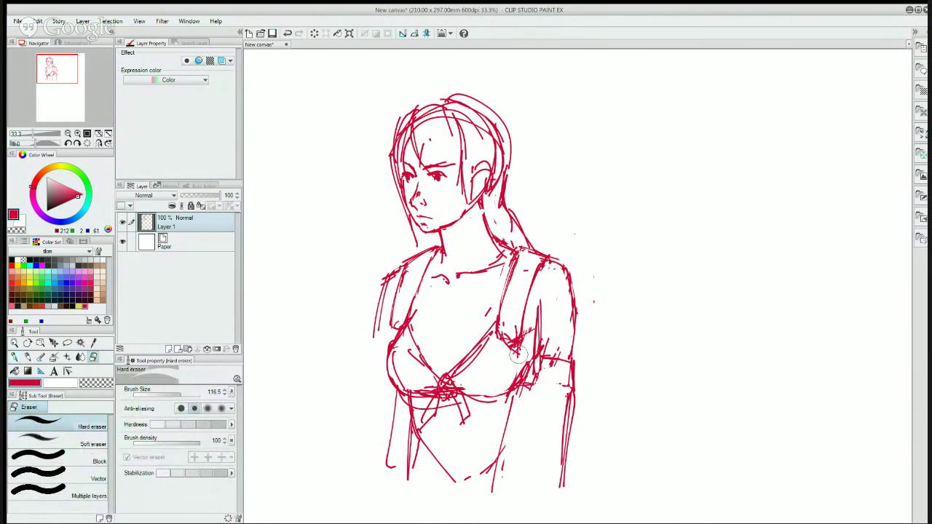
pyautogui.press('p')
pyautogui.moveTo(524, 345); pyautogui.dragTo(512, 398)
pyautogui.press('e')
pyautogui.press('p')
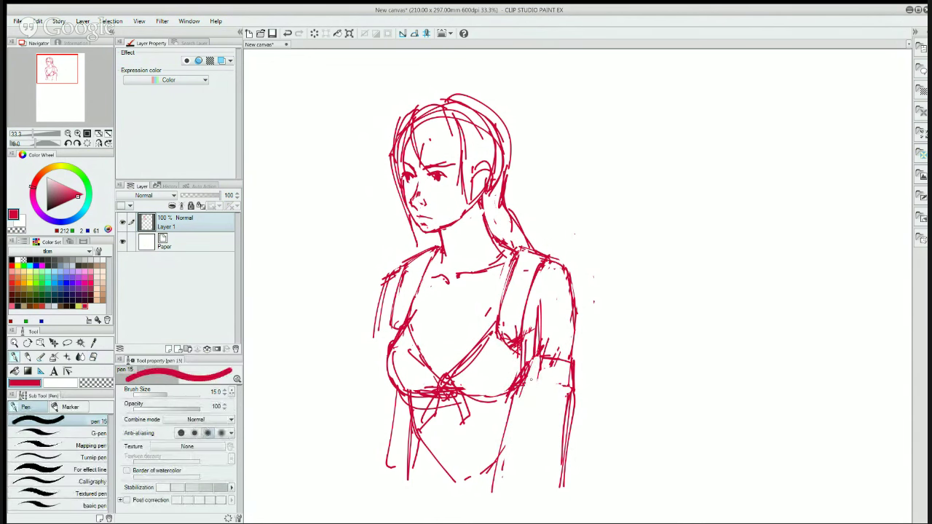
pyautogui.moveTo(531, 373)
pyautogui.mouseDown()
pyautogui.moveTo(523, 398)
pyautogui.moveTo(510, 396)
pyautogui.mouseUp()
# - Erase the old waist lines and redraw the right-hand torso side and the inner edge of the right-hand arm
pyautogui.press('e')
pyautogui.moveTo(430, 430)
pyautogui.mouseDown()
pyautogui.moveTo(443, 470)
pyautogui.moveTo(474, 474)
pyautogui.moveTo(535, 368)
pyautogui.moveTo(503, 390)
pyautogui.mouseUp()
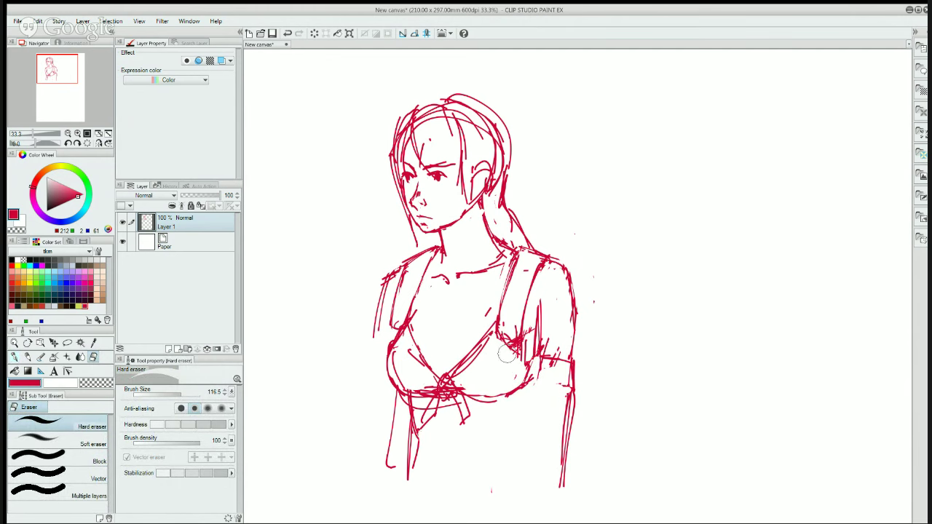
pyautogui.press('p')
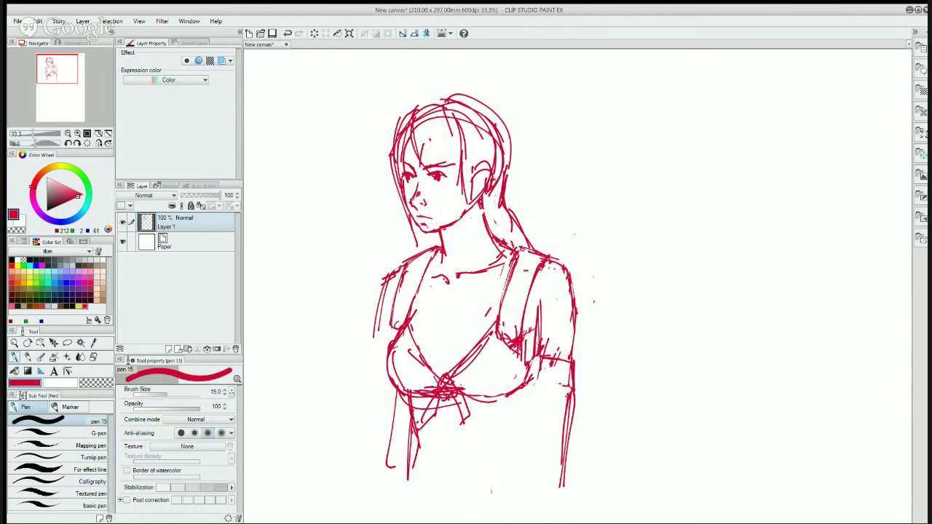
pyautogui.moveTo(543, 271); pyautogui.dragTo(538, 313)
pyautogui.moveTo(535, 329); pyautogui.dragTo(530, 361)
pyautogui.moveTo(527, 393); pyautogui.dragTo(514, 495)
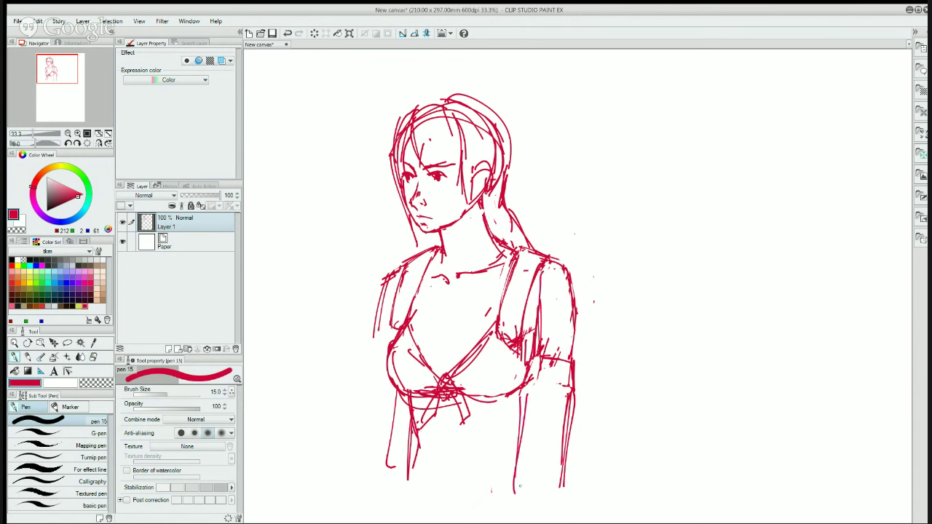
pyautogui.moveTo(546, 360); pyautogui.dragTo(535, 439)
pyautogui.moveTo(537, 377); pyautogui.dragTo(533, 471)
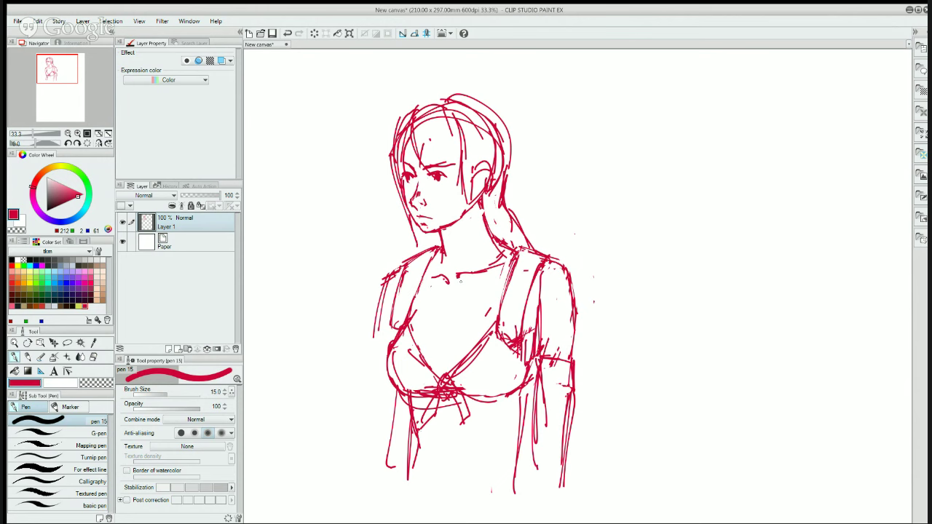
# - Draw the left-hand arm's outer edge in long strokes from the shoulder down to the forearm
pyautogui.moveTo(384, 291); pyautogui.dragTo(360, 425)
pyautogui.moveTo(374, 357); pyautogui.dragTo(361, 421)
pyautogui.moveTo(378, 326); pyautogui.dragTo(351, 490)
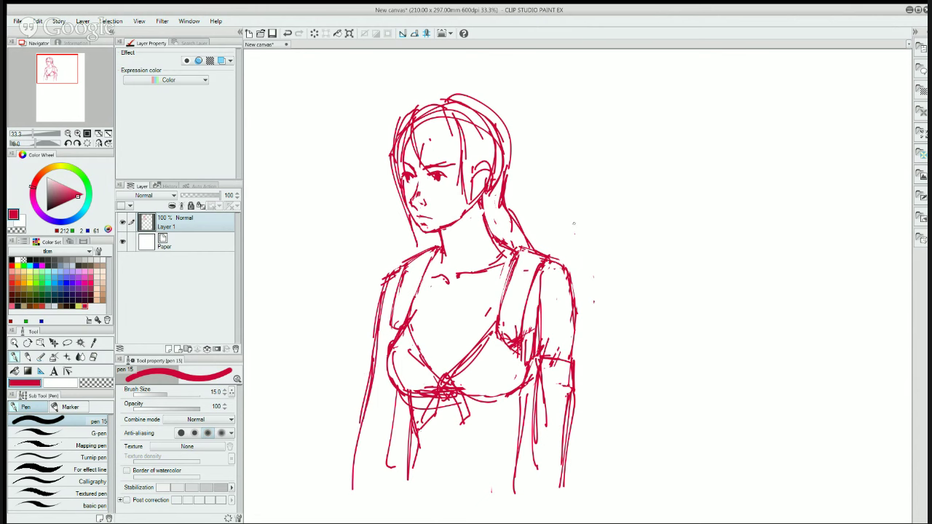
# - Draw a long hair strand falling in front of the ear, past the jaw and onto the neck
pyautogui.moveTo(470, 142); pyautogui.dragTo(464, 228)
pyautogui.moveTo(471, 175); pyautogui.dragTo(456, 249)
pyautogui.moveTo(465, 153); pyautogui.dragTo(459, 223)
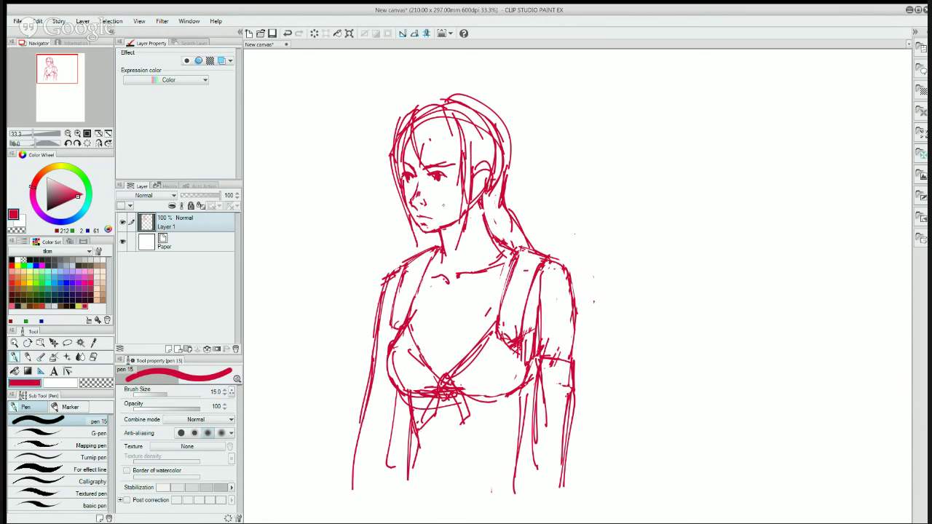
# - Erase the stray lines around the forehead and crown and redraw the hair's outer contour over the top and left-hand side
pyautogui.press('e')
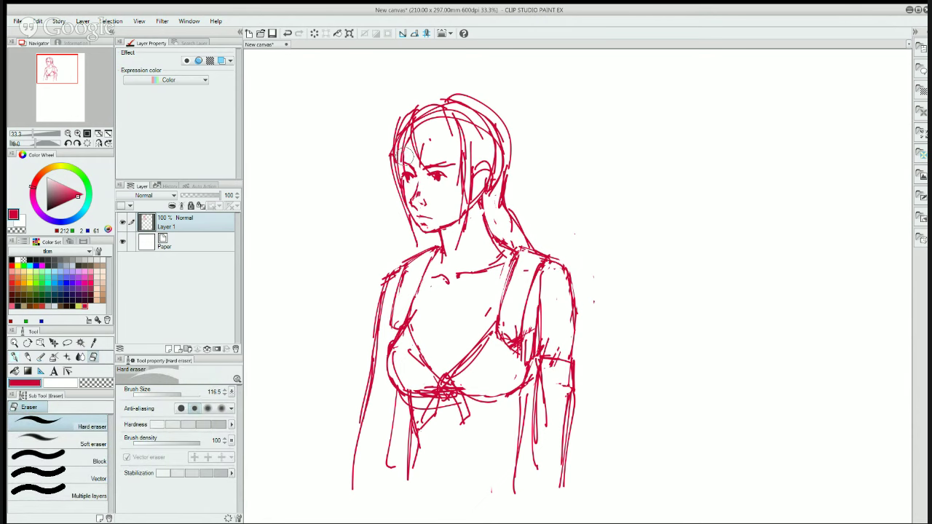
pyautogui.moveTo(408, 134)
pyautogui.mouseDown()
pyautogui.moveTo(399, 176)
pyautogui.moveTo(399, 166)
pyautogui.mouseUp()
pyautogui.press('p')
pyautogui.press('e')
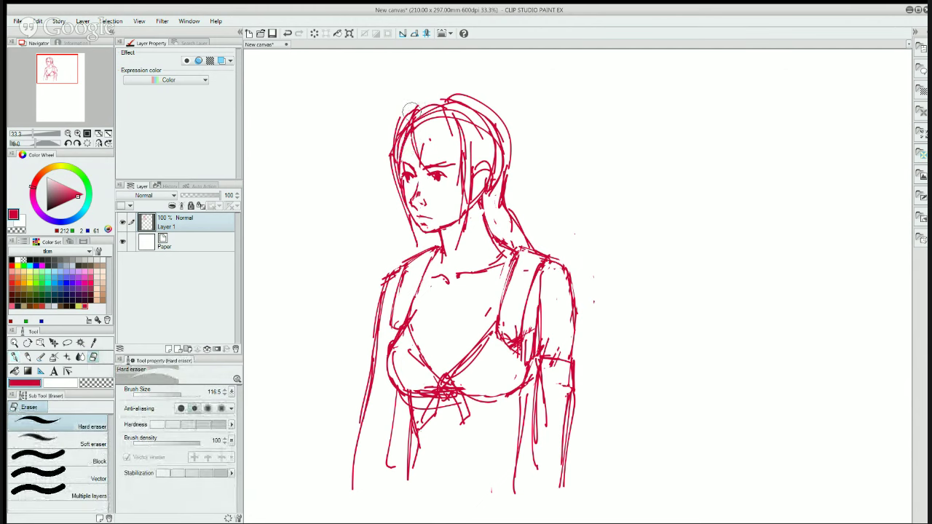
pyautogui.press('p')
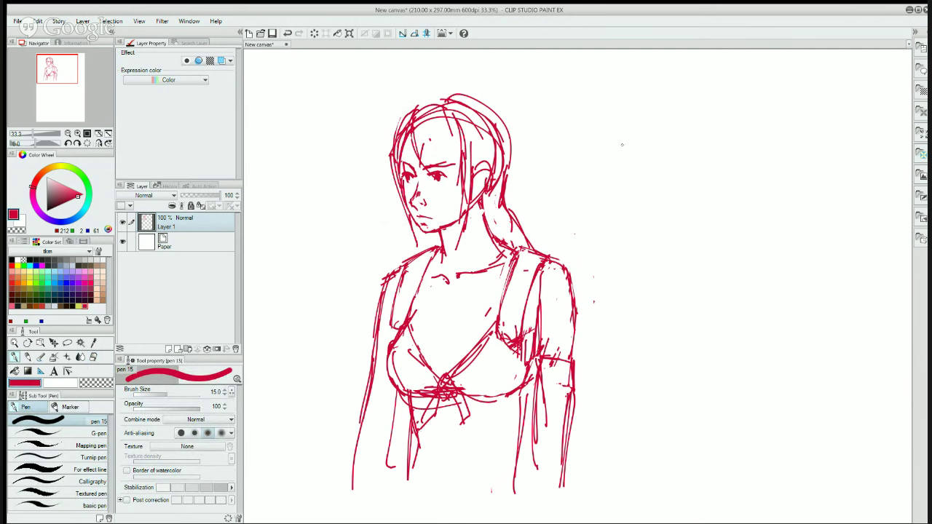
pyautogui.press('e')
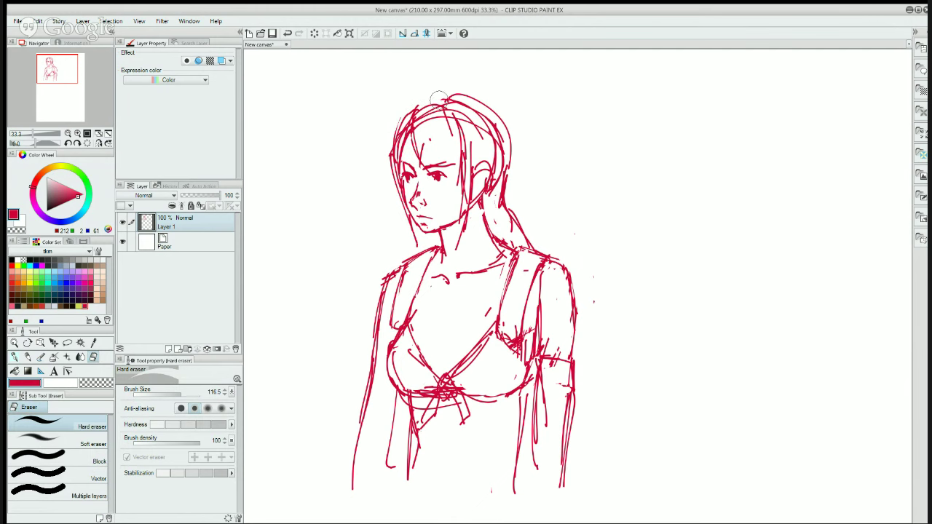
pyautogui.press('p')
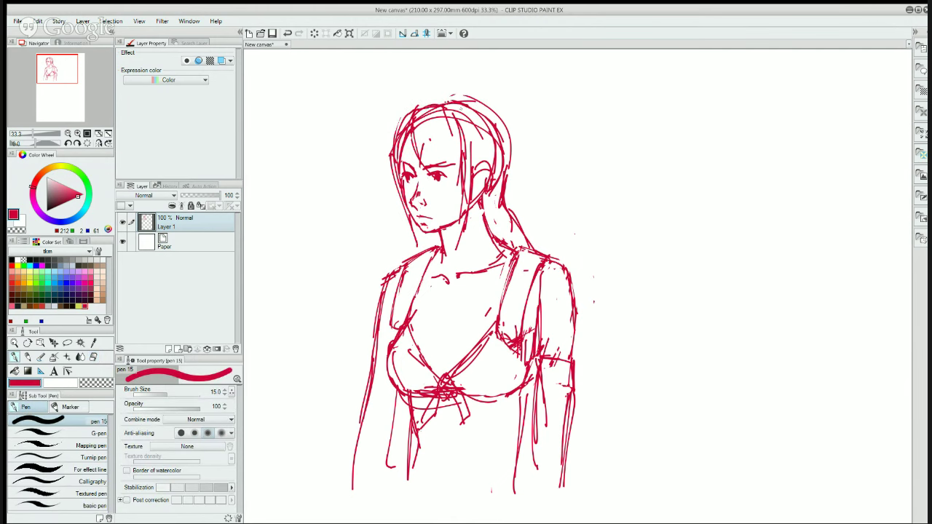
pyautogui.press('e')
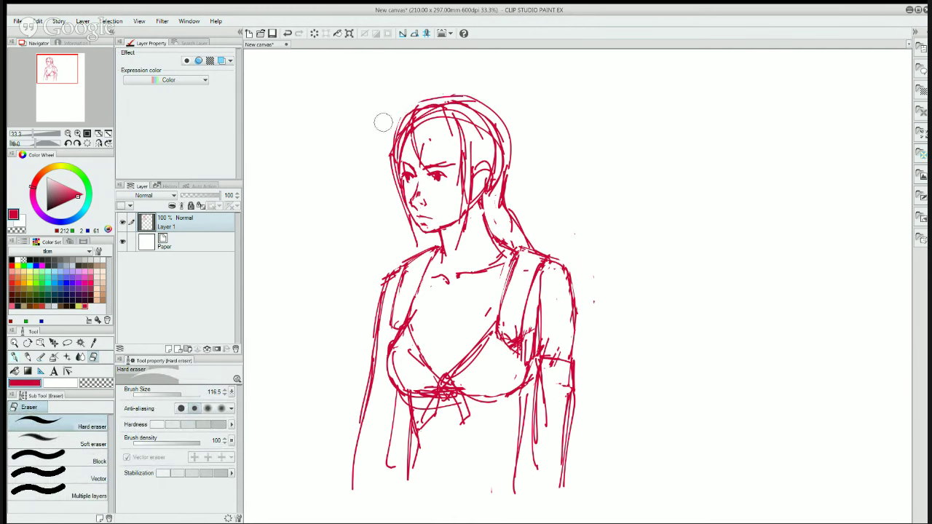
pyautogui.press('p')
pyautogui.moveTo(394, 139); pyautogui.dragTo(390, 172)
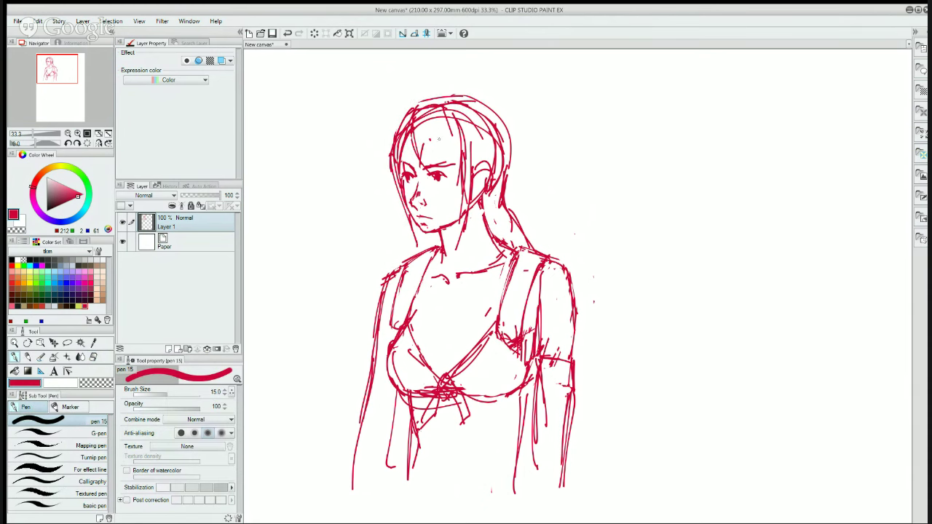
# - Fill both cups of the top with dense diagonal hatching
pyautogui.press('e')
pyautogui.press('p')
pyautogui.moveTo(403, 332); pyautogui.dragTo(391, 356)
pyautogui.moveTo(407, 337); pyautogui.dragTo(392, 369)
pyautogui.moveTo(410, 348); pyautogui.dragTo(396, 377)
pyautogui.moveTo(412, 357)
pyautogui.mouseDown()
pyautogui.moveTo(400, 379)
pyautogui.moveTo(428, 394)
pyautogui.moveTo(487, 342)
pyautogui.mouseUp()
pyautogui.moveTo(459, 381)
pyautogui.mouseDown()
pyautogui.moveTo(498, 341)
pyautogui.moveTo(513, 348)
pyautogui.mouseUp()
pyautogui.moveTo(474, 394)
pyautogui.mouseDown()
pyautogui.moveTo(517, 352)
pyautogui.moveTo(534, 370)
pyautogui.mouseUp()
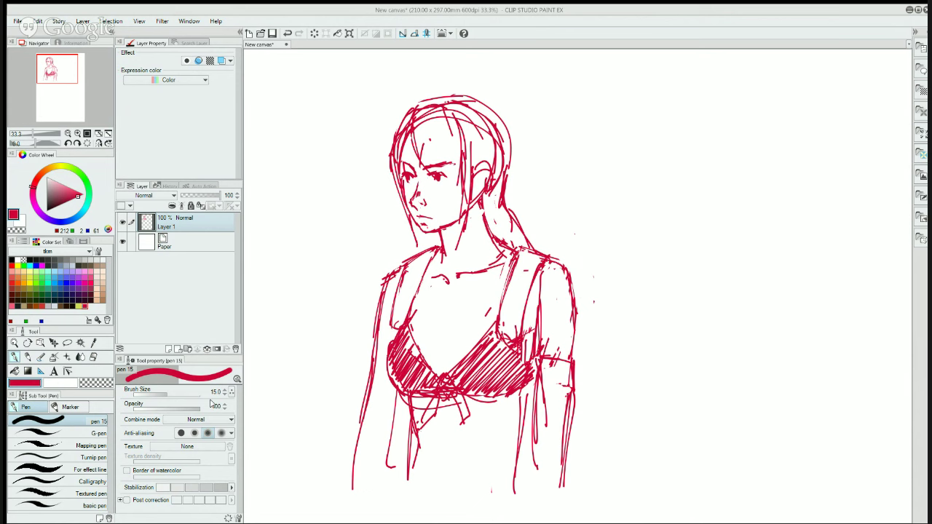
# - Fill the sleeve below the band on the right-hand arm with dense diagonal hatching down to the forearm
pyautogui.moveTo(541, 359)
pyautogui.mouseDown()
pyautogui.moveTo(569, 396)
pyautogui.moveTo(569, 371)
pyautogui.mouseUp()
pyautogui.moveTo(530, 421); pyautogui.dragTo(568, 393)
pyautogui.moveTo(532, 441)
pyautogui.mouseDown()
pyautogui.moveTo(568, 409)
pyautogui.moveTo(566, 424)
pyautogui.mouseUp()
pyautogui.moveTo(537, 460); pyautogui.dragTo(568, 440)
pyautogui.moveTo(544, 477); pyautogui.dragTo(559, 457)
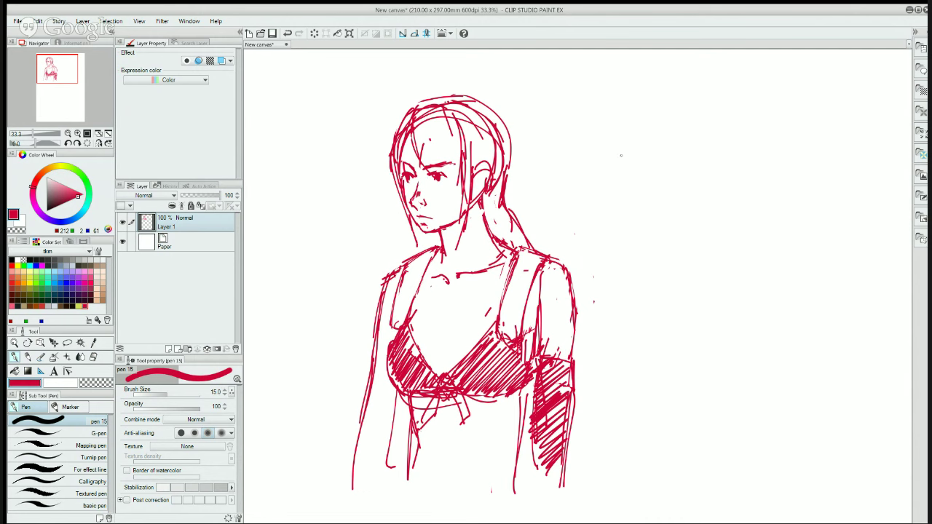
# - Try to rough out a round head with overlapping circles and contour strokes in the empty area beside the woman's portrait
pyautogui.moveTo(690, 127)
pyautogui.mouseDown()
pyautogui.moveTo(664, 127)
pyautogui.moveTo(697, 131)
pyautogui.moveTo(696, 123)
pyautogui.moveTo(671, 226)
pyautogui.moveTo(721, 188)
pyautogui.mouseUp()
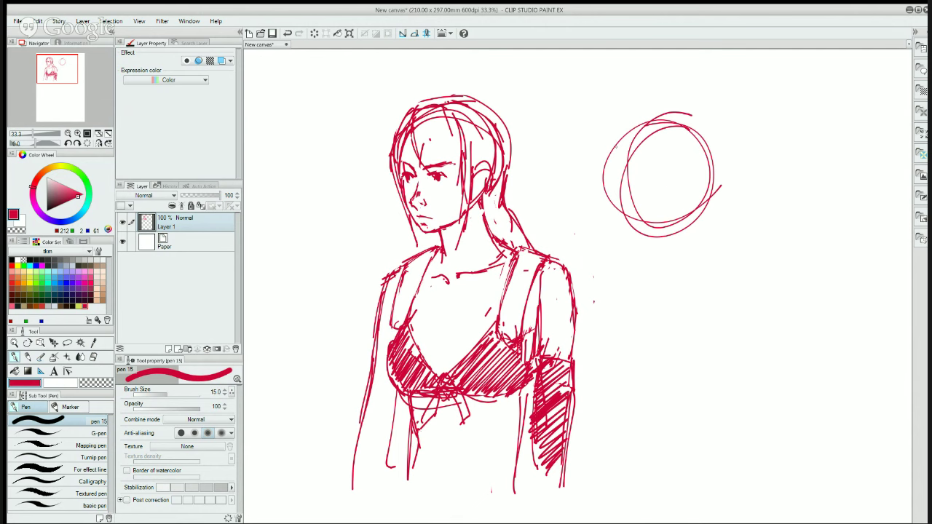
pyautogui.moveTo(615, 153)
pyautogui.mouseDown()
pyautogui.moveTo(633, 232)
pyautogui.moveTo(611, 162)
pyautogui.moveTo(647, 238)
pyautogui.moveTo(671, 252)
pyautogui.mouseUp()
pyautogui.moveTo(694, 214); pyautogui.dragTo(653, 236)
pyautogui.moveTo(710, 175); pyautogui.dragTo(700, 205)
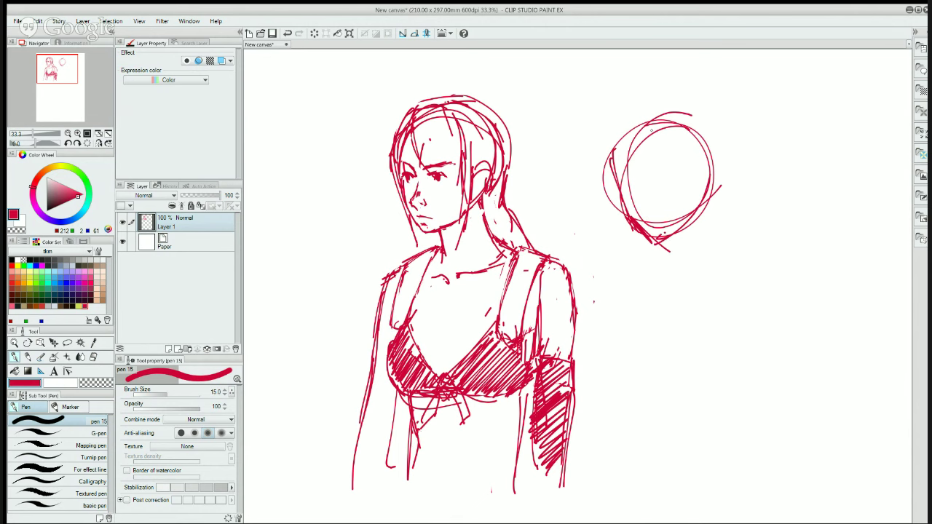
pyautogui.moveTo(616, 151); pyautogui.dragTo(608, 185)
pyautogui.moveTo(669, 105); pyautogui.dragTo(617, 145)
pyautogui.moveTo(623, 139)
pyautogui.mouseDown()
pyautogui.moveTo(617, 161)
pyautogui.moveTo(692, 150)
pyautogui.mouseUp()
pyautogui.moveTo(661, 101)
pyautogui.mouseDown()
pyautogui.moveTo(702, 133)
pyautogui.moveTo(699, 217)
pyautogui.mouseUp()
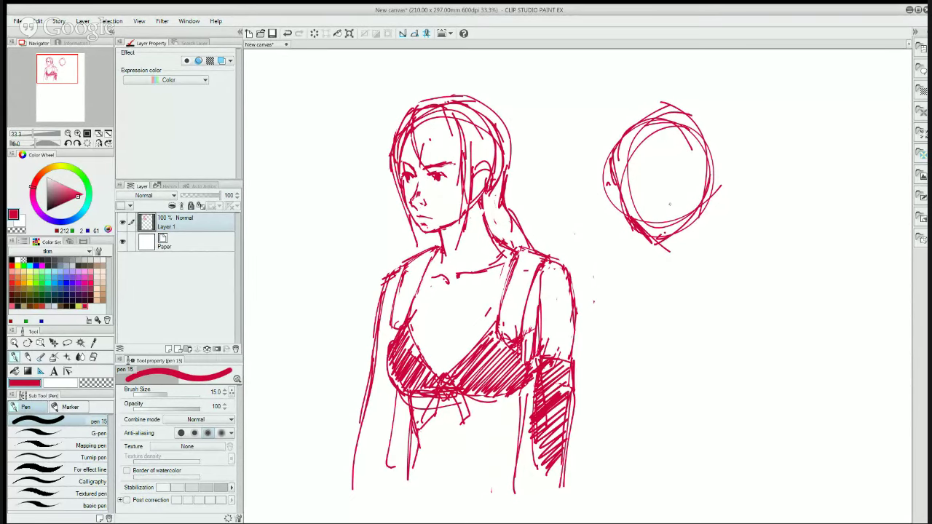
# - Erase the whole round head sketch beside the portrait
pyautogui.press('e')
pyautogui.keyDown('ctrl'); pyautogui.keyDown('alt'); pyautogui.moveTo(630, 101); pyautogui.dragTo(661, 155); pyautogui.keyUp('alt'); pyautogui.keyUp('ctrl')
pyautogui.moveTo(674, 91)
pyautogui.mouseDown()
pyautogui.moveTo(636, 128)
pyautogui.moveTo(693, 177)
pyautogui.moveTo(640, 198)
pyautogui.moveTo(653, 114)
pyautogui.moveTo(630, 133)
pyautogui.mouseUp()
pyautogui.press('p')
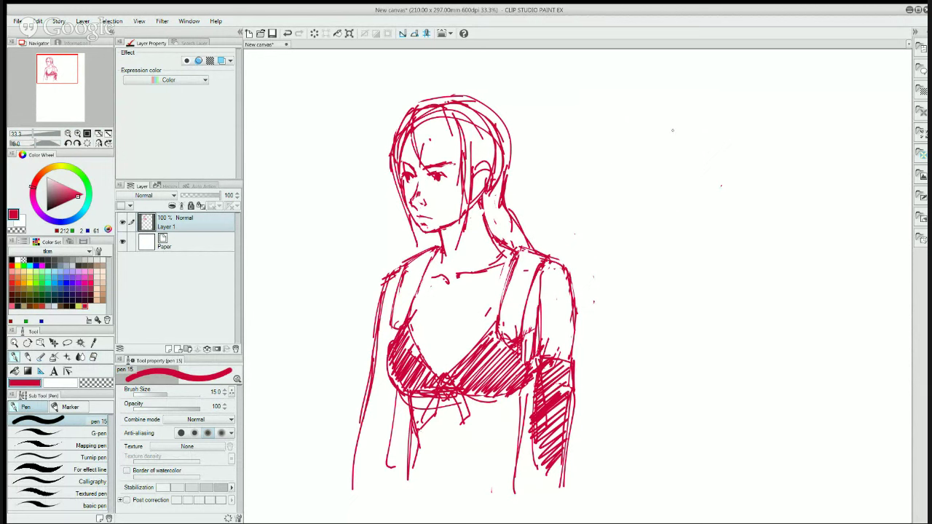
# - Try out some straight, angular construction strokes in the empty area beside the portrait and remove them
pyautogui.moveTo(633, 177); pyautogui.dragTo(684, 148)
pyautogui.moveTo(657, 175)
pyautogui.mouseDown()
pyautogui.moveTo(662, 97)
pyautogui.moveTo(703, 96)
pyautogui.mouseUp()
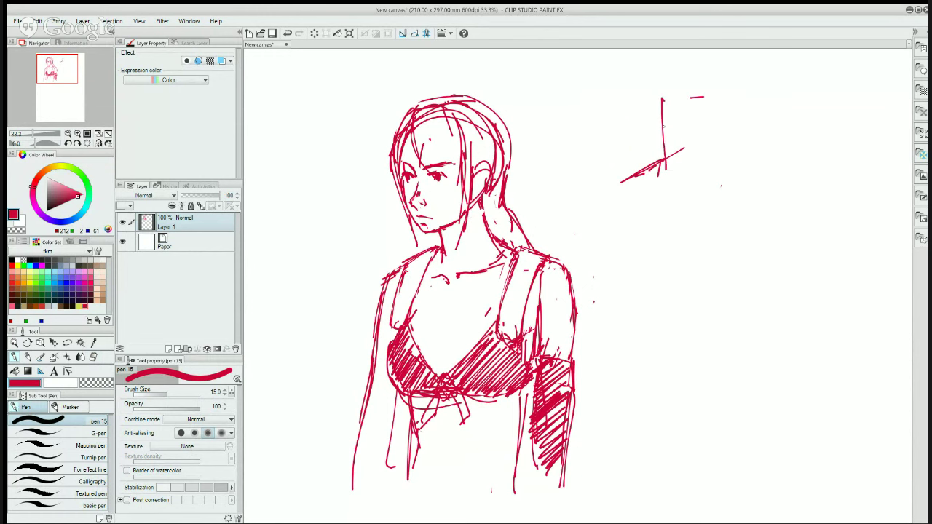
pyautogui.moveTo(655, 130); pyautogui.dragTo(754, 102)
pyautogui.moveTo(725, 121)
pyautogui.mouseDown()
pyautogui.moveTo(732, 109)
pyautogui.moveTo(725, 132)
pyautogui.moveTo(736, 108)
pyautogui.mouseUp()
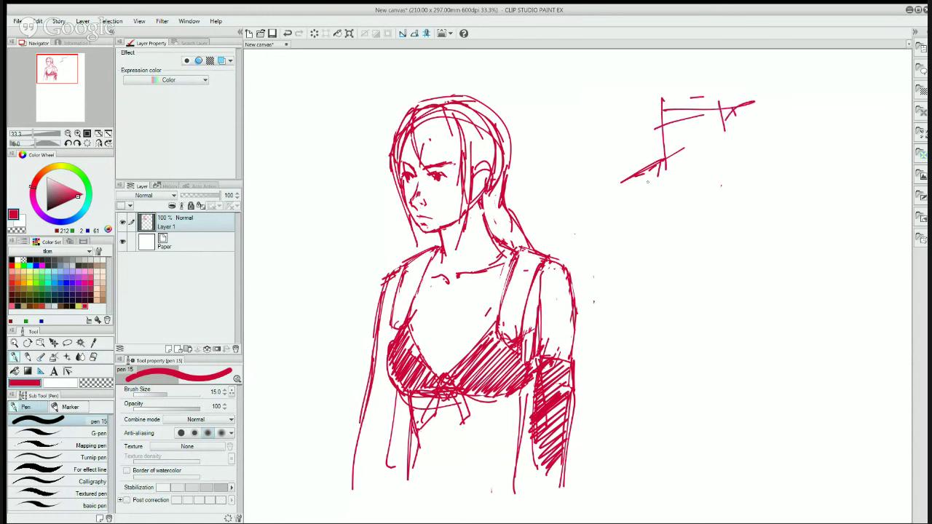
pyautogui.moveTo(633, 176); pyautogui.dragTo(655, 184)
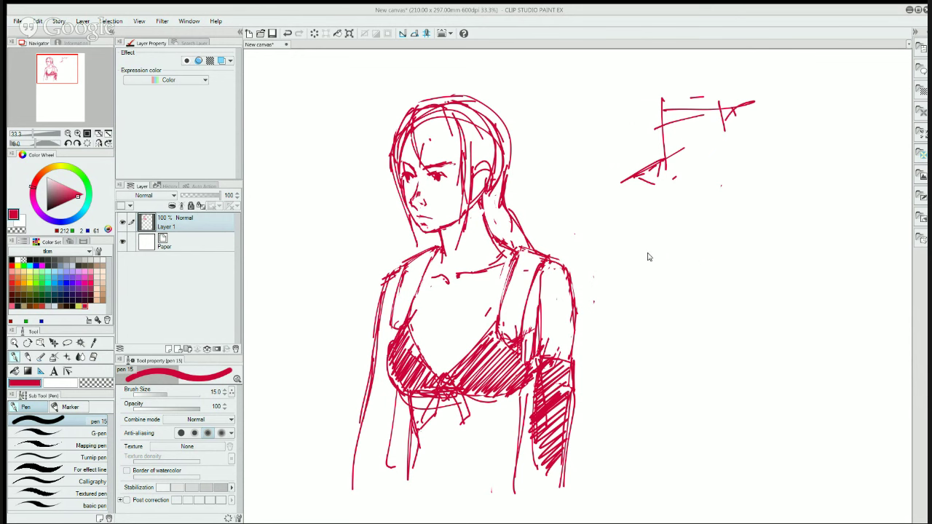
pyautogui.moveTo(737, 166)
pyautogui.mouseDown()
pyautogui.moveTo(672, 247)
pyautogui.moveTo(721, 209)
pyautogui.mouseUp()
pyautogui.hotkey('ctrl', 'z')
pyautogui.hotkey('ctrl', 'z')
pyautogui.hotkey('ctrl', 'z')
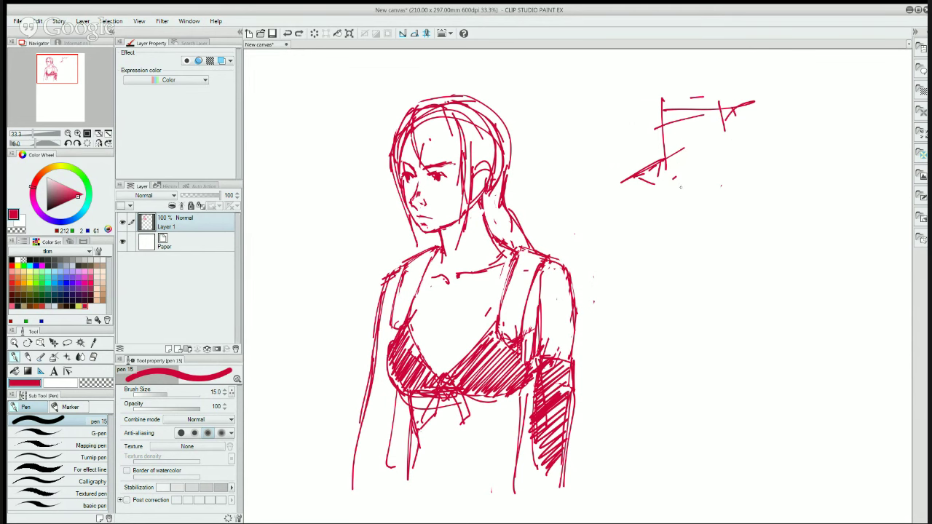
pyautogui.press('e')
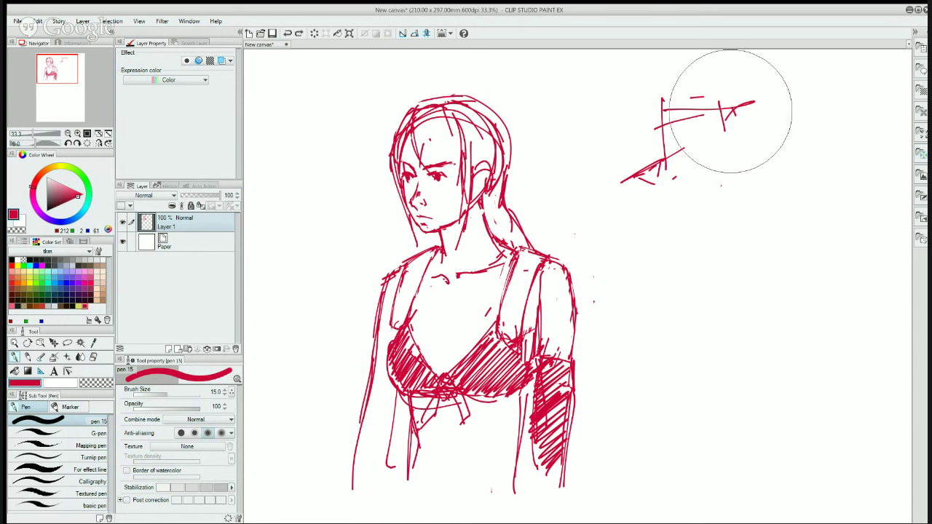
pyautogui.hotkey('ctrl', 'z')
pyautogui.hotkey('ctrl', 'z')
pyautogui.hotkey('ctrl', 'z')
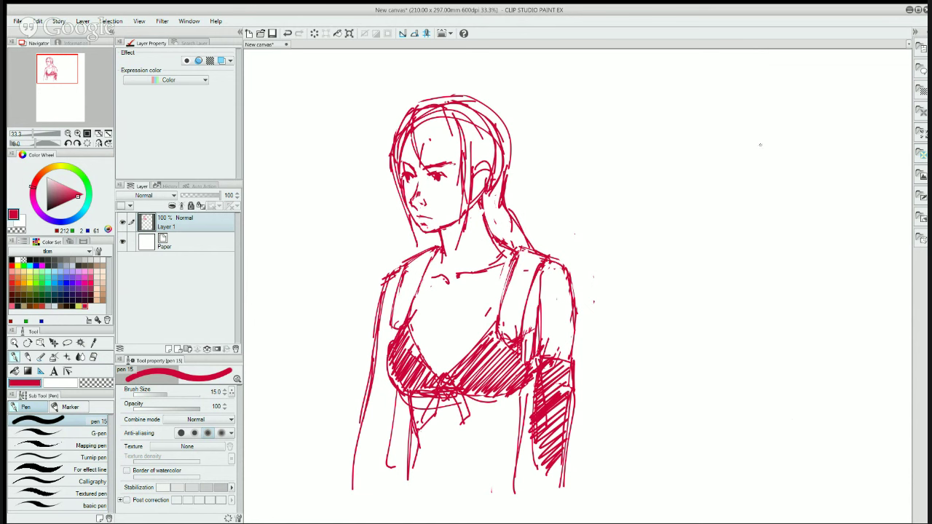
# - Draw a large oval head beside the portrait with a pointed, ragged-edged ear on its left-hand side
pyautogui.moveTo(714, 113)
pyautogui.mouseDown()
pyautogui.moveTo(668, 154)
pyautogui.moveTo(657, 215)
pyautogui.mouseUp()
pyautogui.moveTo(714, 109)
pyautogui.mouseDown()
pyautogui.moveTo(662, 152)
pyautogui.moveTo(598, 182)
pyautogui.moveTo(632, 207)
pyautogui.moveTo(655, 198)
pyautogui.mouseUp()
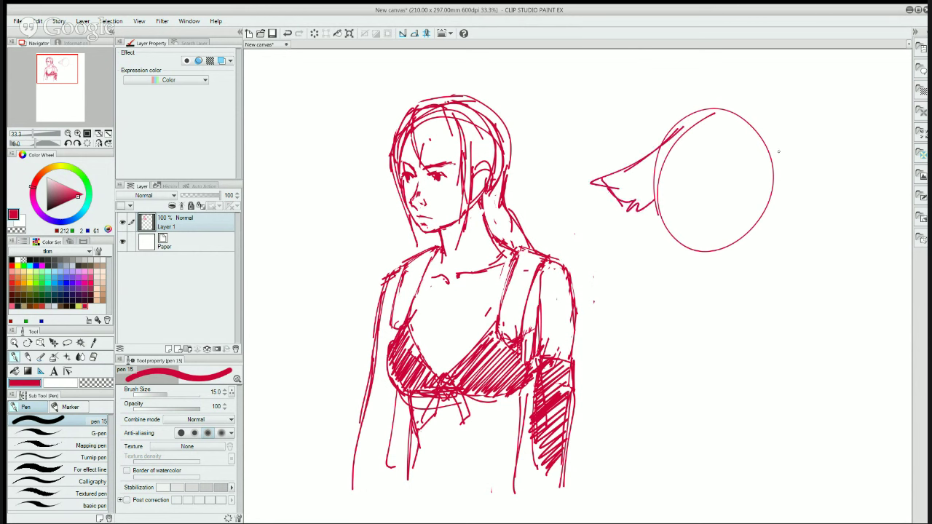
pyautogui.moveTo(736, 121); pyautogui.dragTo(748, 137)
pyautogui.moveTo(686, 130); pyautogui.dragTo(682, 251)
# - Draw two narrow, glaring eyes with dark pupils and steeply slanted eyebrows on the new head
pyautogui.moveTo(667, 176); pyautogui.dragTo(695, 193)
pyautogui.moveTo(677, 186)
pyautogui.mouseDown()
pyautogui.moveTo(704, 201)
pyautogui.moveTo(767, 181)
pyautogui.moveTo(729, 200)
pyautogui.moveTo(747, 198)
pyautogui.mouseUp()
pyautogui.moveTo(740, 198)
pyautogui.mouseDown()
pyautogui.moveTo(750, 201)
pyautogui.moveTo(740, 197)
pyautogui.mouseUp()
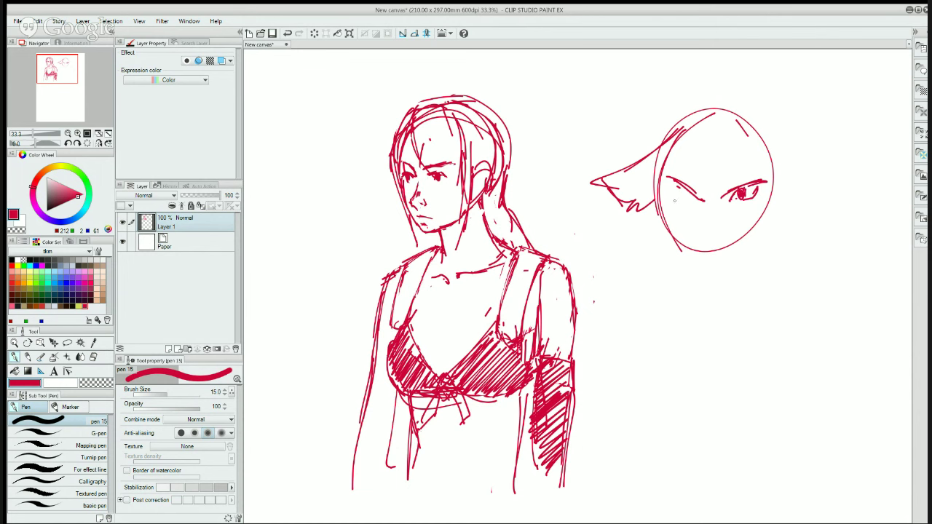
pyautogui.moveTo(671, 179)
pyautogui.mouseDown()
pyautogui.moveTo(675, 198)
pyautogui.moveTo(691, 204)
pyautogui.moveTo(680, 195)
pyautogui.mouseUp()
pyautogui.moveTo(722, 189); pyautogui.dragTo(755, 169)
pyautogui.moveTo(695, 182); pyautogui.dragTo(701, 189)
pyautogui.moveTo(668, 163); pyautogui.dragTo(695, 183)
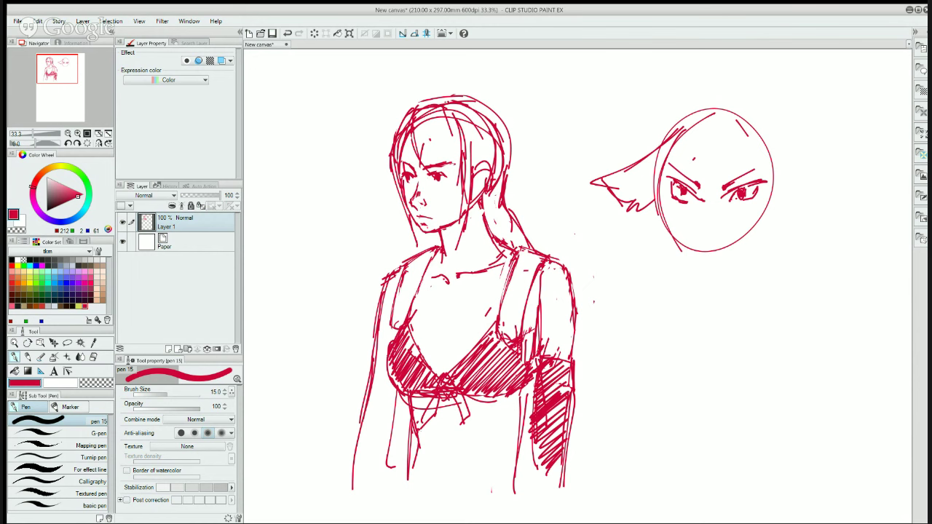
# - Draw long hair strands down both sides of the new face, extending past the jaw
pyautogui.moveTo(682, 128); pyautogui.dragTo(662, 246)
pyautogui.moveTo(663, 153); pyautogui.dragTo(680, 272)
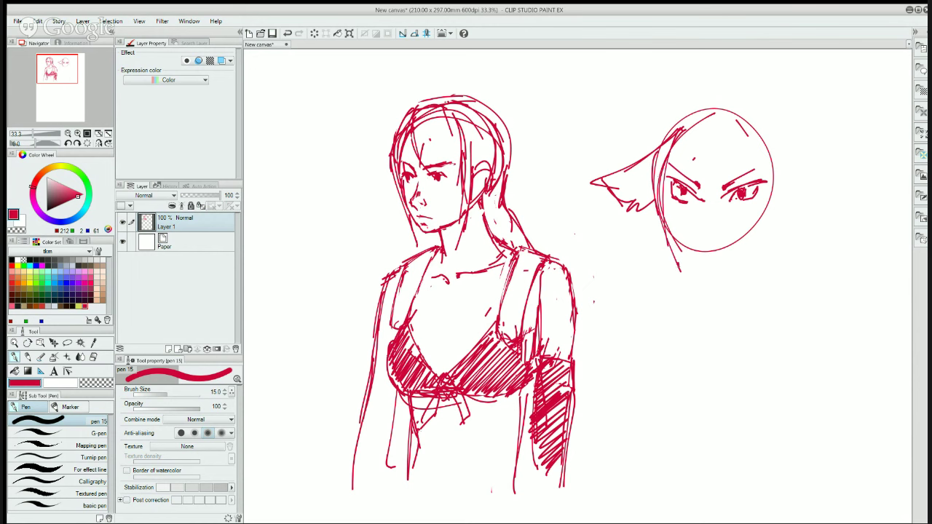
pyautogui.moveTo(662, 177); pyautogui.dragTo(678, 273)
pyautogui.moveTo(652, 176); pyautogui.dragTo(676, 284)
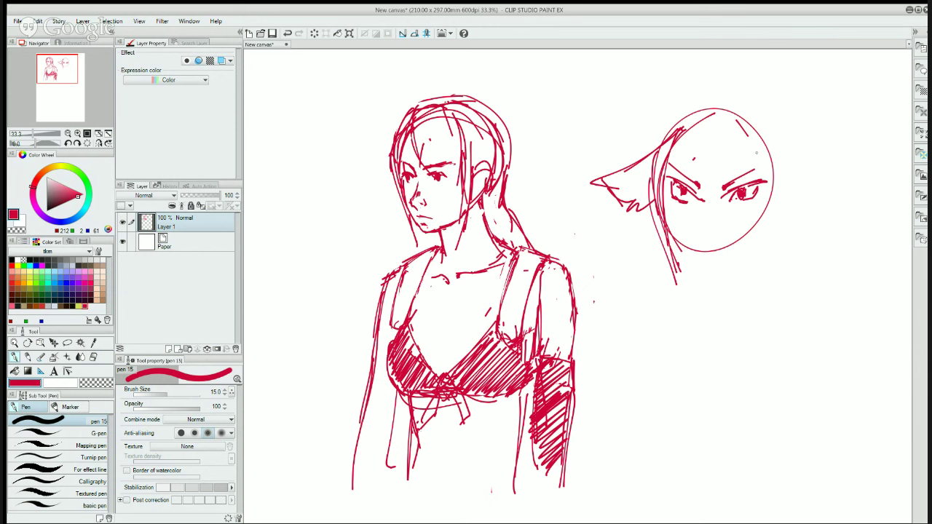
pyautogui.moveTo(741, 125)
pyautogui.mouseDown()
pyautogui.moveTo(761, 155)
pyautogui.moveTo(766, 233)
pyautogui.mouseUp()
pyautogui.moveTo(764, 157)
pyautogui.mouseDown()
pyautogui.moveTo(754, 282)
pyautogui.moveTo(771, 255)
pyautogui.mouseUp()
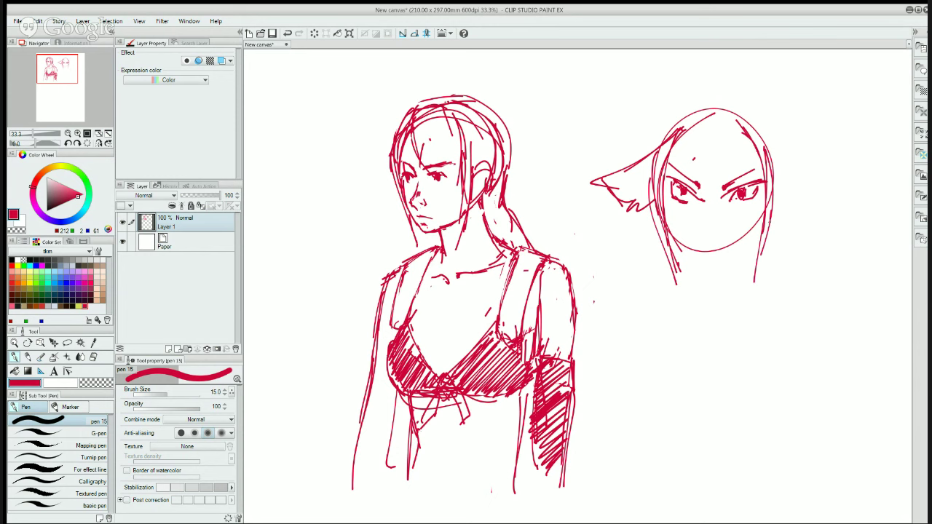
pyautogui.moveTo(771, 220); pyautogui.dragTo(765, 250)
# - Draw a matching pointed ear with a ragged lower edge on the right-hand side of the new head
pyautogui.moveTo(744, 121); pyautogui.dragTo(776, 154)
pyautogui.moveTo(774, 150); pyautogui.dragTo(783, 166)
pyautogui.moveTo(760, 132); pyautogui.dragTo(790, 176)
pyautogui.moveTo(789, 173)
pyautogui.mouseDown()
pyautogui.moveTo(818, 201)
pyautogui.moveTo(808, 199)
pyautogui.mouseUp()
pyautogui.moveTo(802, 198); pyautogui.dragTo(810, 210)
pyautogui.moveTo(793, 194)
pyautogui.mouseDown()
pyautogui.moveTo(798, 208)
pyautogui.moveTo(783, 222)
pyautogui.mouseUp()
pyautogui.moveTo(781, 206); pyautogui.dragTo(772, 219)
pyautogui.moveTo(784, 181)
pyautogui.mouseDown()
pyautogui.moveTo(772, 202)
pyautogui.moveTo(802, 204)
pyautogui.mouseUp()
pyautogui.moveTo(803, 200); pyautogui.dragTo(821, 208)
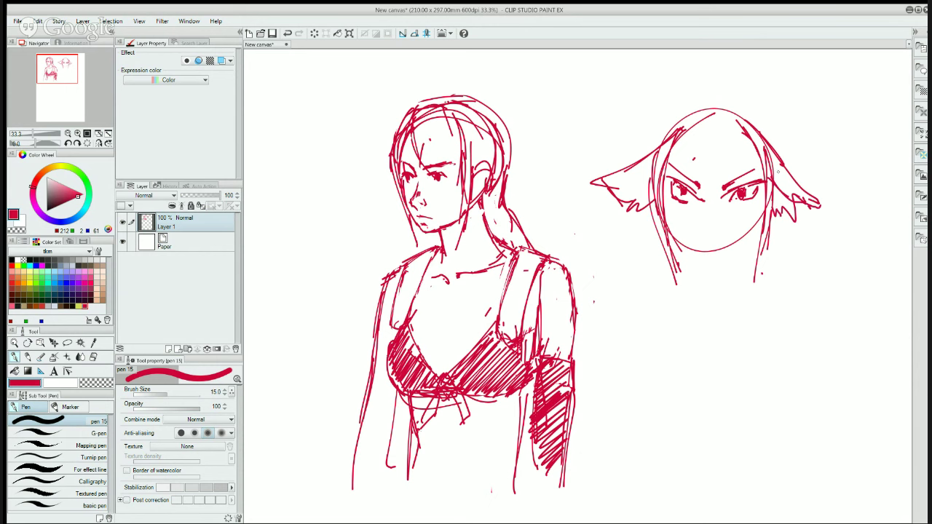
# - Reinforce the left-hand ear's upper edge and draw the narrowing cheeks and curved chin of the new face
pyautogui.moveTo(674, 133)
pyautogui.mouseDown()
pyautogui.moveTo(641, 190)
pyautogui.moveTo(611, 188)
pyautogui.mouseUp()
pyautogui.moveTo(613, 179); pyautogui.dragTo(597, 189)
pyautogui.moveTo(764, 187); pyautogui.dragTo(750, 247)
pyautogui.moveTo(667, 223); pyautogui.dragTo(694, 267)
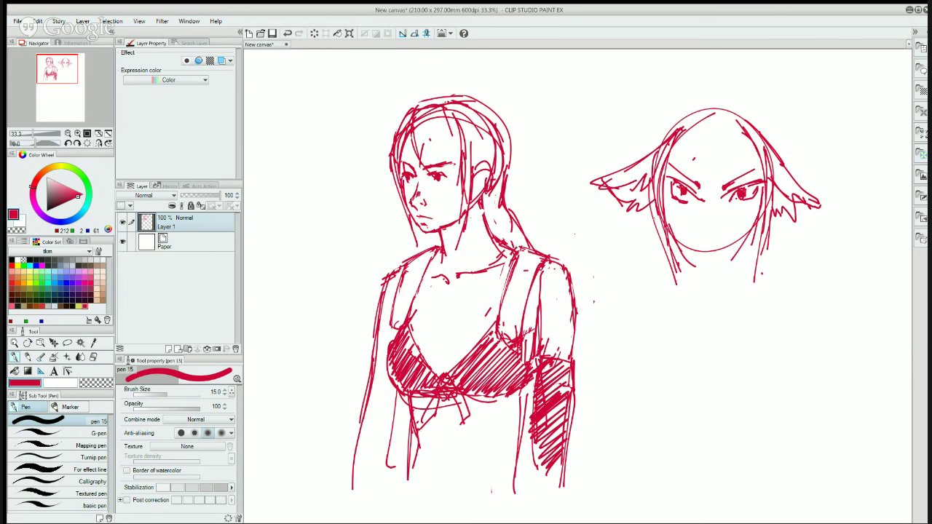
pyautogui.moveTo(668, 228)
pyautogui.mouseDown()
pyautogui.moveTo(717, 255)
pyautogui.moveTo(756, 226)
pyautogui.mouseUp()
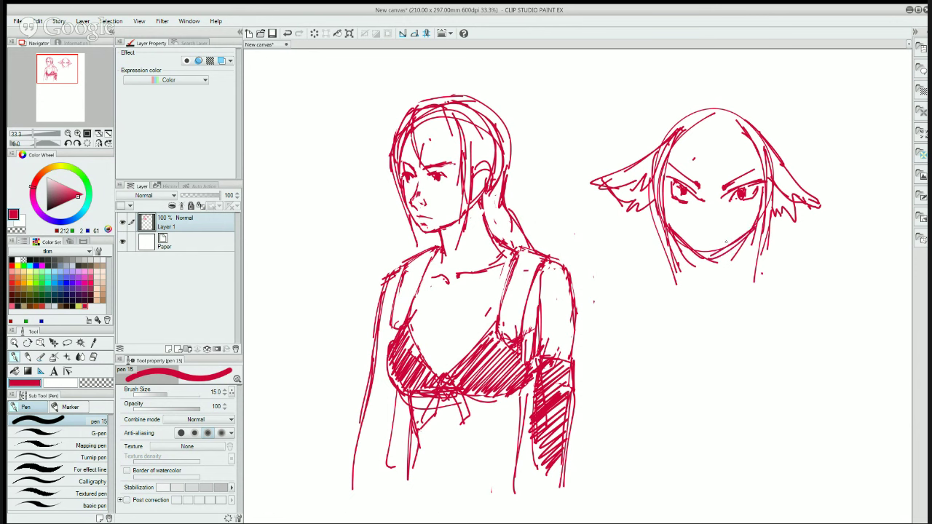
# - Draw the parted hair's outer contour over the crown and down both sides, with loose tufts below the ears
pyautogui.moveTo(720, 105)
pyautogui.mouseDown()
pyautogui.moveTo(686, 108)
pyautogui.moveTo(715, 115)
pyautogui.moveTo(671, 110)
pyautogui.moveTo(650, 130)
pyautogui.mouseUp()
pyautogui.moveTo(709, 103)
pyautogui.mouseDown()
pyautogui.moveTo(742, 99)
pyautogui.moveTo(772, 147)
pyautogui.mouseUp()
pyautogui.moveTo(755, 103)
pyautogui.mouseDown()
pyautogui.moveTo(782, 145)
pyautogui.moveTo(794, 238)
pyautogui.mouseUp()
pyautogui.moveTo(659, 114); pyautogui.dragTo(645, 155)
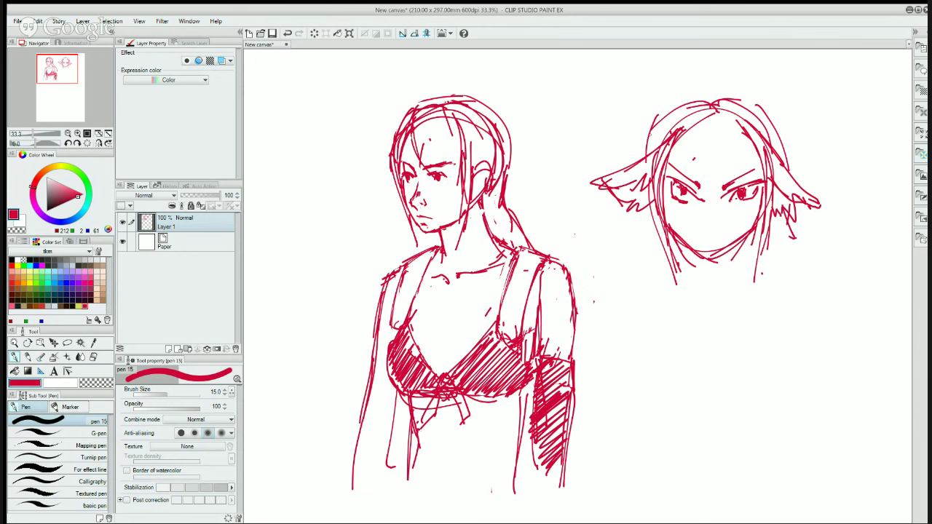
pyautogui.moveTo(678, 108); pyautogui.dragTo(633, 173)
pyautogui.moveTo(637, 211); pyautogui.dragTo(618, 246)
# - Draw a small wavy mouth and add rough strokes for the hair ends and neck beneath the jaw
pyautogui.moveTo(696, 230); pyautogui.dragTo(696, 238)
pyautogui.moveTo(733, 228)
pyautogui.mouseDown()
pyautogui.moveTo(724, 240)
pyautogui.moveTo(713, 236)
pyautogui.moveTo(727, 236)
pyautogui.moveTo(741, 276)
pyautogui.mouseUp()
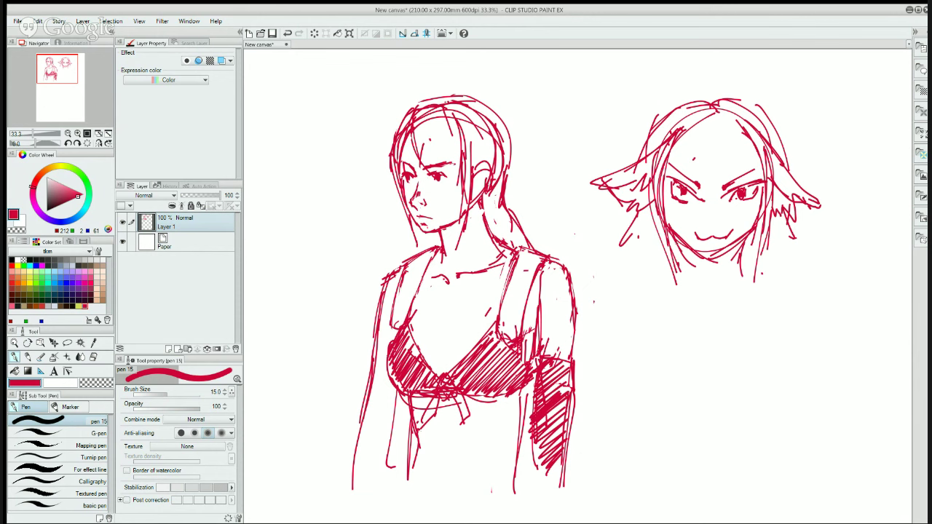
pyautogui.moveTo(686, 249); pyautogui.dragTo(683, 286)
pyautogui.moveTo(751, 235); pyautogui.dragTo(715, 276)
pyautogui.moveTo(663, 241)
pyautogui.mouseDown()
pyautogui.moveTo(679, 254)
pyautogui.moveTo(738, 247)
pyautogui.moveTo(669, 235)
pyautogui.moveTo(650, 293)
pyautogui.mouseUp()
pyautogui.moveTo(754, 233)
pyautogui.mouseDown()
pyautogui.moveTo(761, 270)
pyautogui.moveTo(753, 278)
pyautogui.mouseUp()
pyautogui.moveTo(697, 285); pyautogui.dragTo(706, 294)
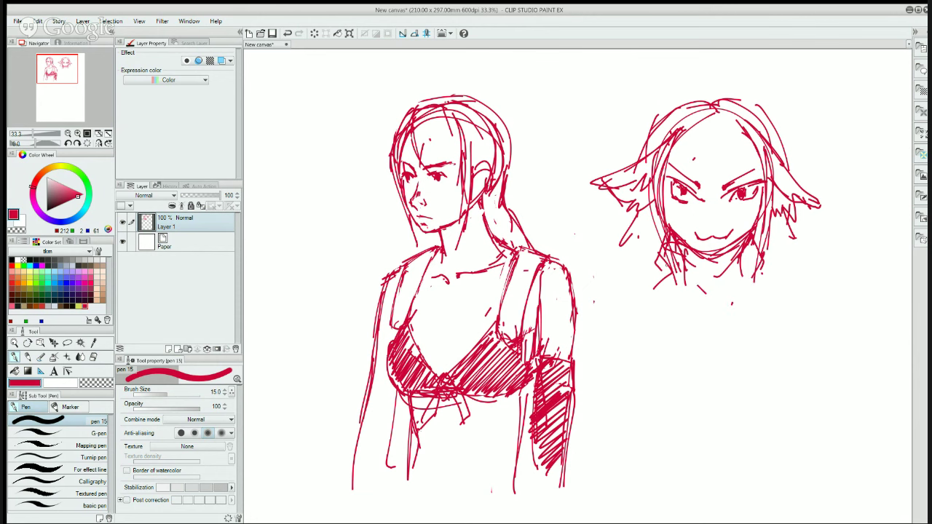
# - Draw a V-shaped scarf coming to a point below the chin and add small marks under both eyes
pyautogui.moveTo(666, 263); pyautogui.dragTo(666, 292)
pyautogui.moveTo(667, 266)
pyautogui.mouseDown()
pyautogui.moveTo(655, 290)
pyautogui.moveTo(712, 321)
pyautogui.mouseUp()
pyautogui.moveTo(678, 282); pyautogui.dragTo(718, 331)
pyautogui.moveTo(719, 330); pyautogui.dragTo(741, 301)
pyautogui.moveTo(763, 259)
pyautogui.mouseDown()
pyautogui.moveTo(742, 300)
pyautogui.moveTo(757, 291)
pyautogui.mouseUp()
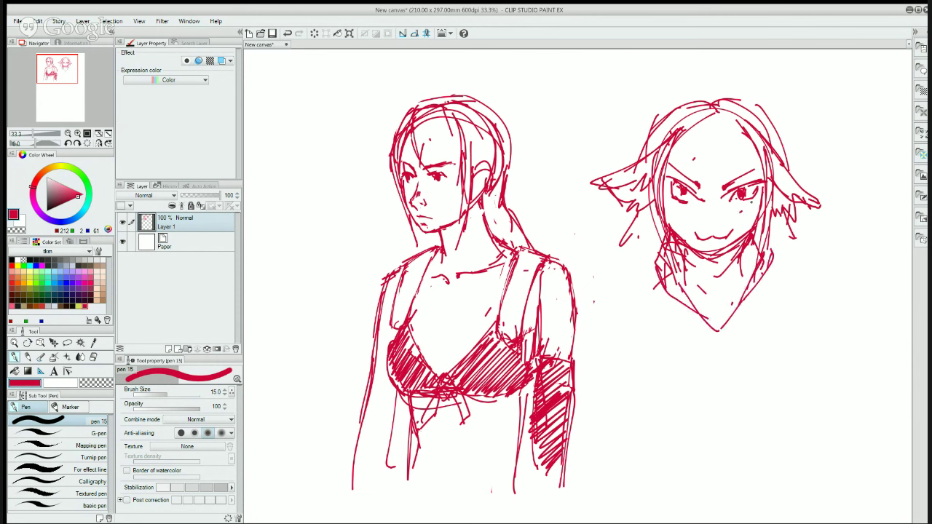
pyautogui.moveTo(682, 208); pyautogui.dragTo(678, 213)
# - Draw a rounded triangular rice ball below the new head with round eyes, a wavy mouth and a seaweed patch
pyautogui.moveTo(805, 262)
pyautogui.mouseDown()
pyautogui.moveTo(639, 214)
pyautogui.moveTo(770, 262)
pyautogui.mouseUp()
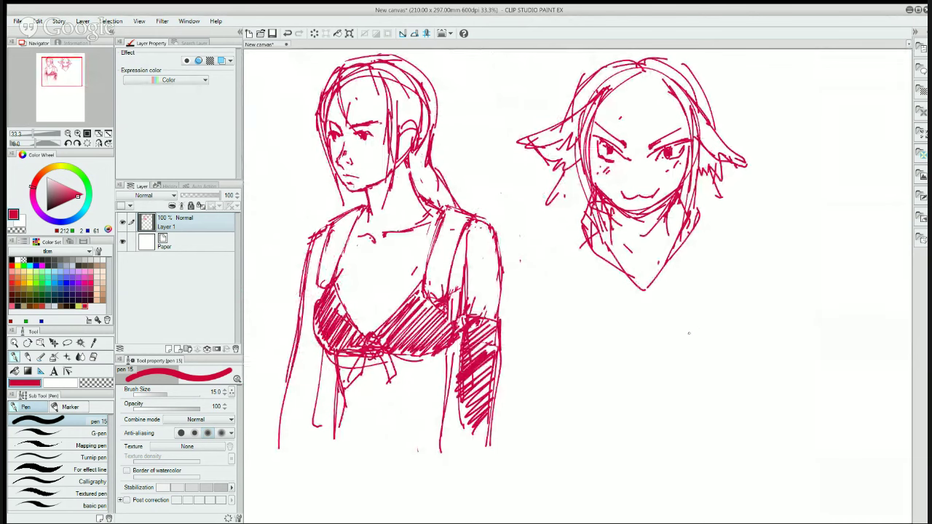
pyautogui.moveTo(731, 257)
pyautogui.mouseDown()
pyautogui.moveTo(675, 395)
pyautogui.moveTo(719, 399)
pyautogui.moveTo(824, 363)
pyautogui.moveTo(750, 267)
pyautogui.moveTo(822, 384)
pyautogui.mouseUp()
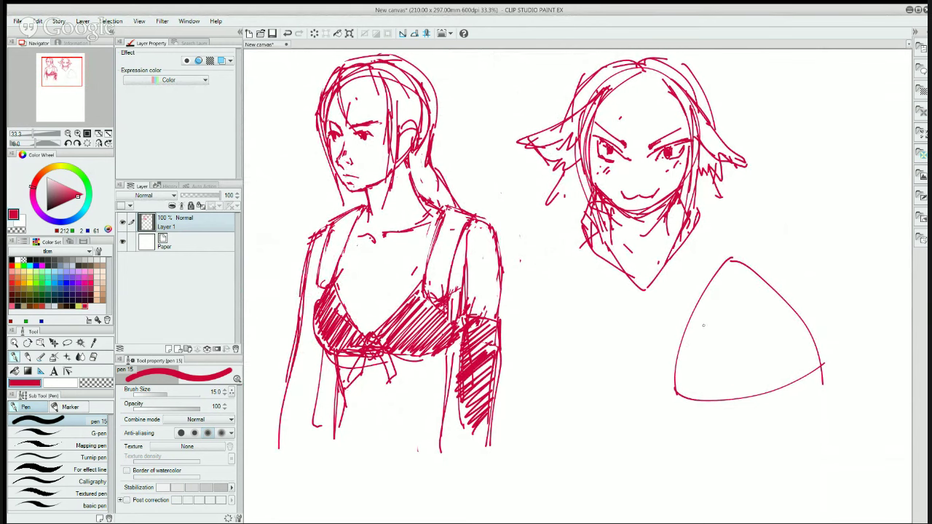
pyautogui.moveTo(703, 325)
pyautogui.mouseDown()
pyautogui.moveTo(697, 335)
pyautogui.moveTo(705, 324)
pyautogui.mouseUp()
pyautogui.moveTo(769, 306)
pyautogui.mouseDown()
pyautogui.moveTo(758, 320)
pyautogui.moveTo(770, 308)
pyautogui.mouseUp()
pyautogui.moveTo(726, 398)
pyautogui.mouseDown()
pyautogui.moveTo(725, 335)
pyautogui.moveTo(724, 350)
pyautogui.moveTo(780, 331)
pyautogui.moveTo(771, 333)
pyautogui.moveTo(783, 384)
pyautogui.mouseUp()
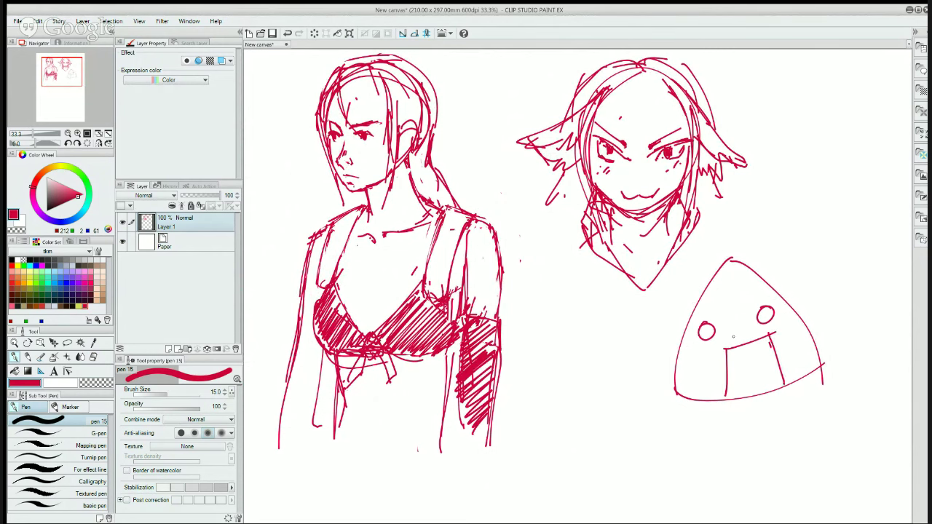
pyautogui.moveTo(728, 334); pyautogui.dragTo(758, 330)
pyautogui.moveTo(730, 261); pyautogui.dragTo(737, 270)
# - Erase the overshooting line at the rice ball's lower right-hand corner and fill its seaweed patch and both eyes
pyautogui.press('e')
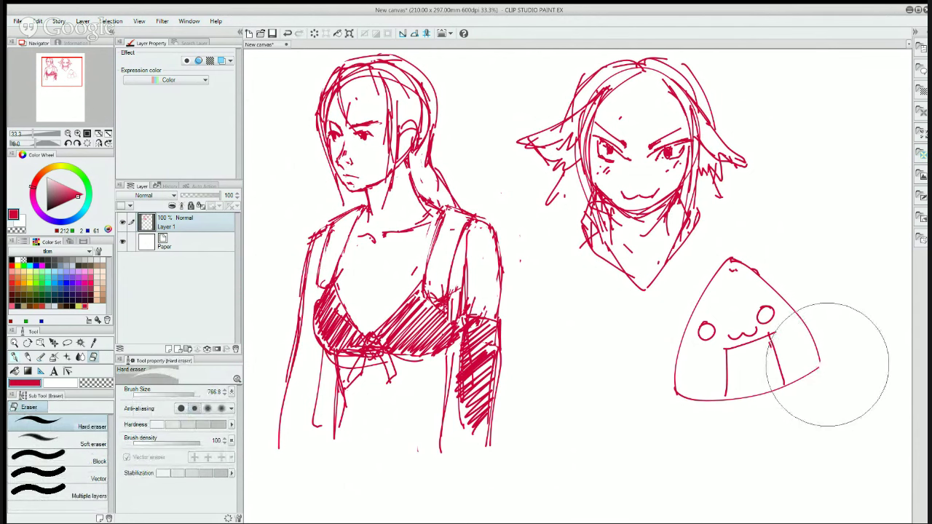
pyautogui.moveTo(830, 390)
pyautogui.keyDown('ctrl'); pyautogui.keyDown('alt'); pyautogui.mouseDown()
pyautogui.moveTo(805, 321)
pyautogui.moveTo(798, 330)
pyautogui.mouseUp(); pyautogui.keyUp('alt'); pyautogui.keyUp('ctrl')
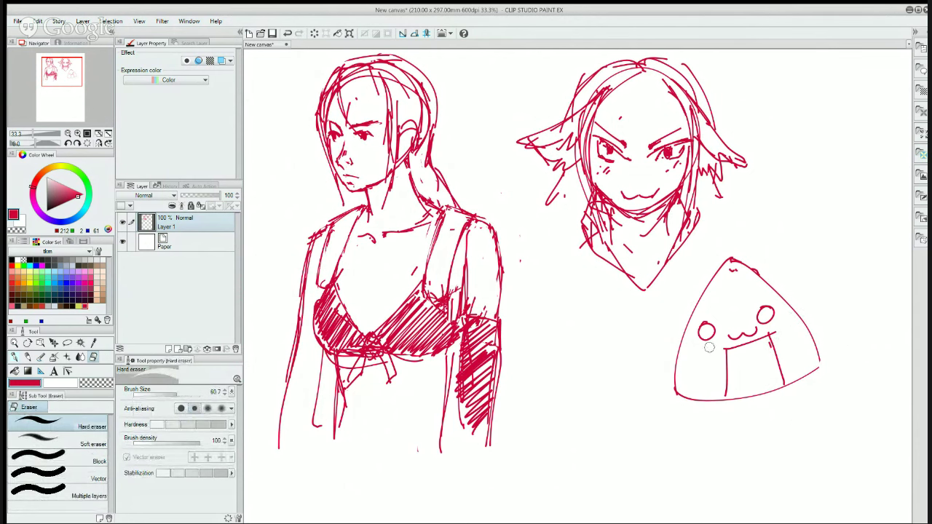
pyautogui.press('p')
pyautogui.moveTo(726, 361)
pyautogui.mouseDown()
pyautogui.moveTo(763, 336)
pyautogui.moveTo(732, 378)
pyautogui.moveTo(773, 348)
pyautogui.moveTo(735, 397)
pyautogui.moveTo(779, 372)
pyautogui.moveTo(786, 384)
pyautogui.mouseUp()
pyautogui.moveTo(761, 306)
pyautogui.mouseDown()
pyautogui.moveTo(757, 321)
pyautogui.moveTo(770, 306)
pyautogui.moveTo(759, 319)
pyautogui.moveTo(767, 322)
pyautogui.mouseUp()
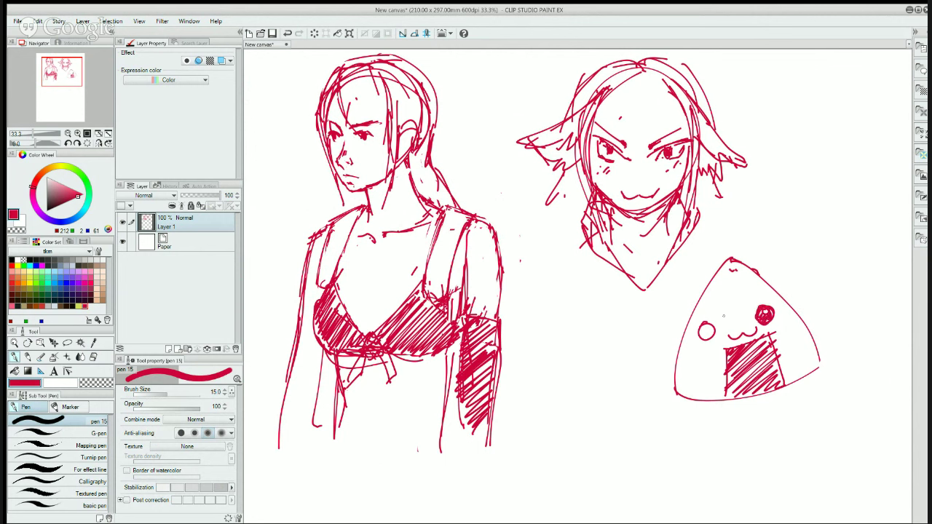
pyautogui.moveTo(708, 325); pyautogui.dragTo(712, 341)
# - Draw shoulder lines out from both sides of the scarf and clean up the rough strokes beneath the pointy-eared character's jaw
pyautogui.moveTo(700, 222); pyautogui.dragTo(750, 231)
pyautogui.moveTo(587, 237); pyautogui.dragTo(531, 272)
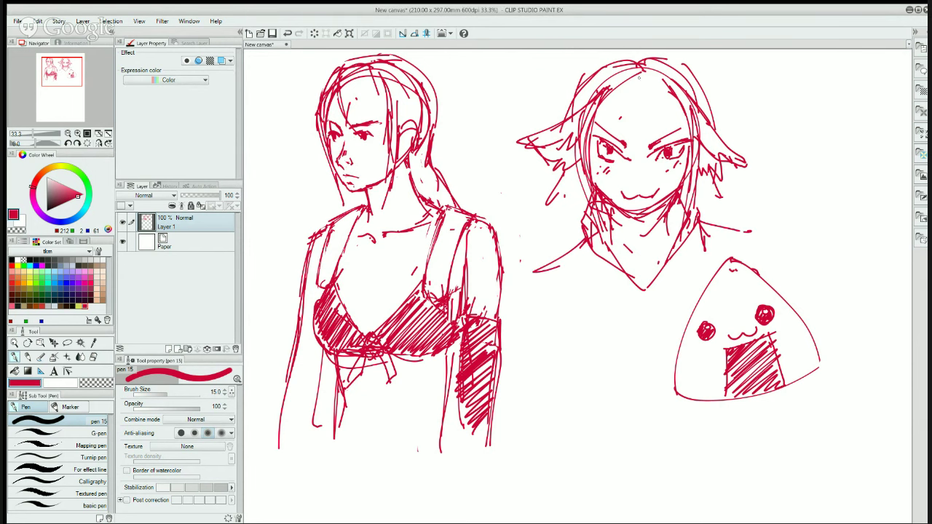
pyautogui.moveTo(613, 161); pyautogui.dragTo(590, 199)
pyautogui.press('e')
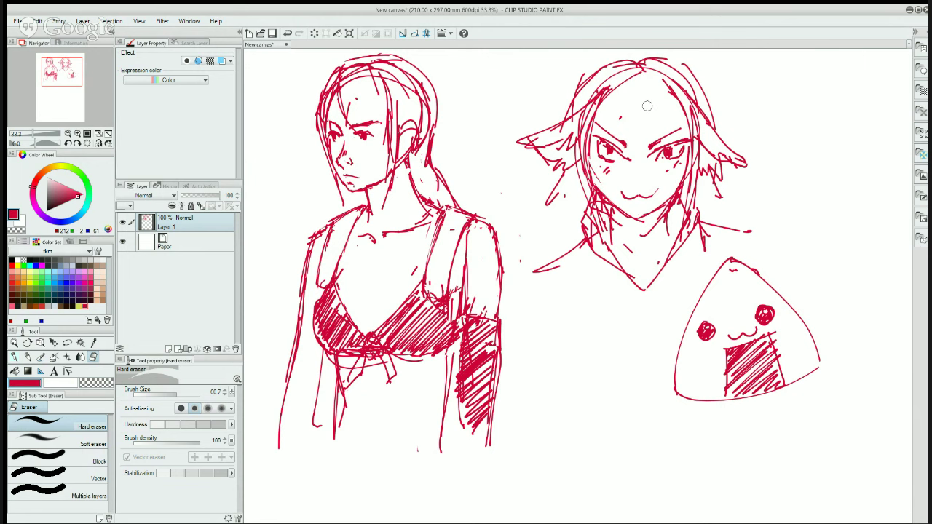
pyautogui.press('p')
pyautogui.moveTo(623, 213)
pyautogui.mouseDown()
pyautogui.moveTo(651, 215)
pyautogui.moveTo(683, 189)
pyautogui.moveTo(662, 214)
pyautogui.moveTo(683, 196)
pyautogui.moveTo(692, 223)
pyautogui.mouseUp()
pyautogui.press('e')
pyautogui.press('p')
pyautogui.press('e')
pyautogui.moveTo(619, 223)
pyautogui.mouseDown()
pyautogui.moveTo(597, 204)
pyautogui.moveTo(609, 223)
pyautogui.moveTo(601, 227)
pyautogui.mouseUp()
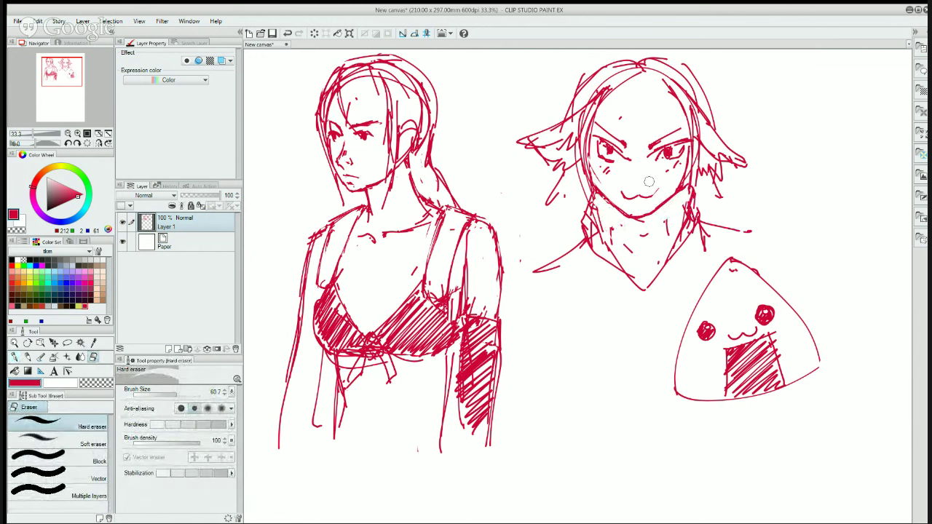
# - Touch up the pointy-eared character's mouth and thicken the jawline with a dark shadow under the chin
pyautogui.press('p')
pyautogui.moveTo(648, 190); pyautogui.dragTo(659, 191)
pyautogui.moveTo(595, 194)
pyautogui.mouseDown()
pyautogui.moveTo(638, 230)
pyautogui.moveTo(638, 220)
pyautogui.moveTo(677, 195)
pyautogui.moveTo(644, 219)
pyautogui.moveTo(650, 227)
pyautogui.moveTo(677, 195)
pyautogui.mouseUp()
# - Erase the sharp tip of the scarf and stray collar strokes, and redraw the tip as a blunter curve
pyautogui.press('e')
pyautogui.press('p')
pyautogui.press('e')
pyautogui.moveTo(606, 224); pyautogui.dragTo(600, 206)
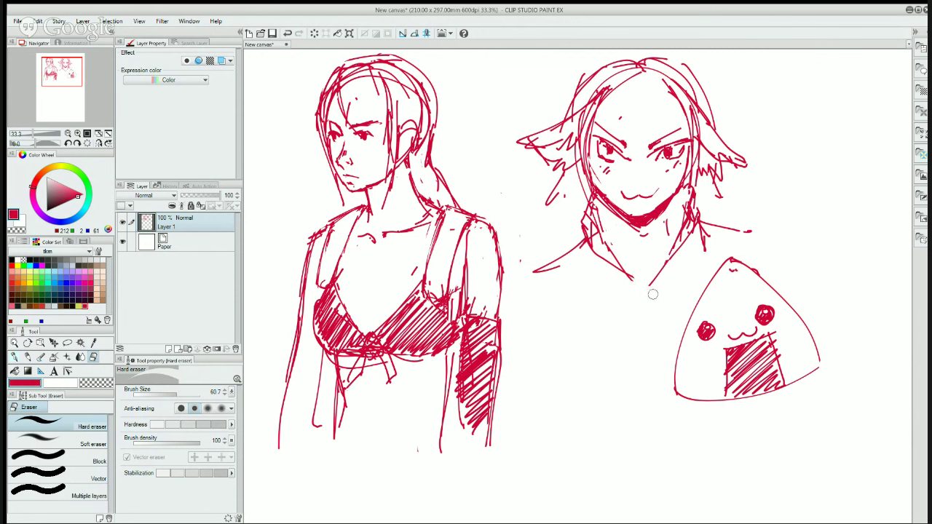
pyautogui.press('p')
pyautogui.press('e')
pyautogui.press('p')
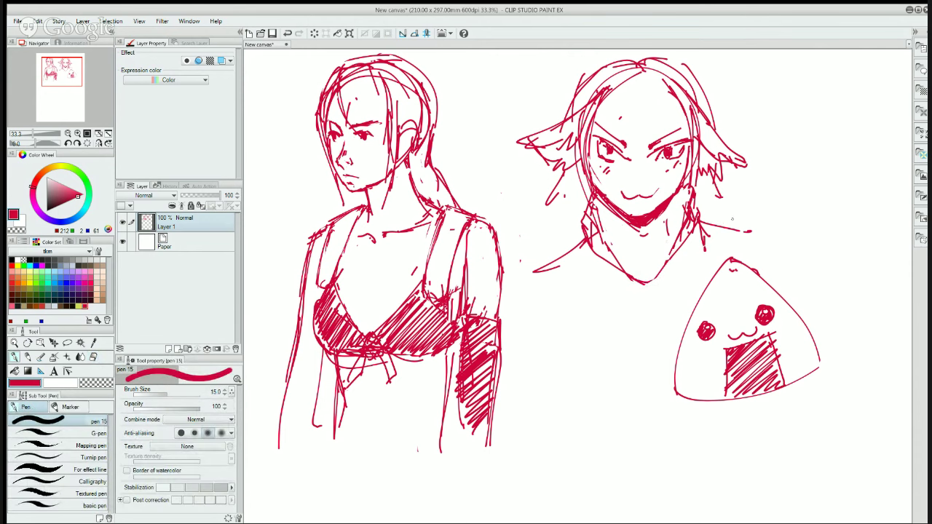
# - Draw swept bangs from the pointy-eared character's center part down across the left side of the forehead
pyautogui.press('e')
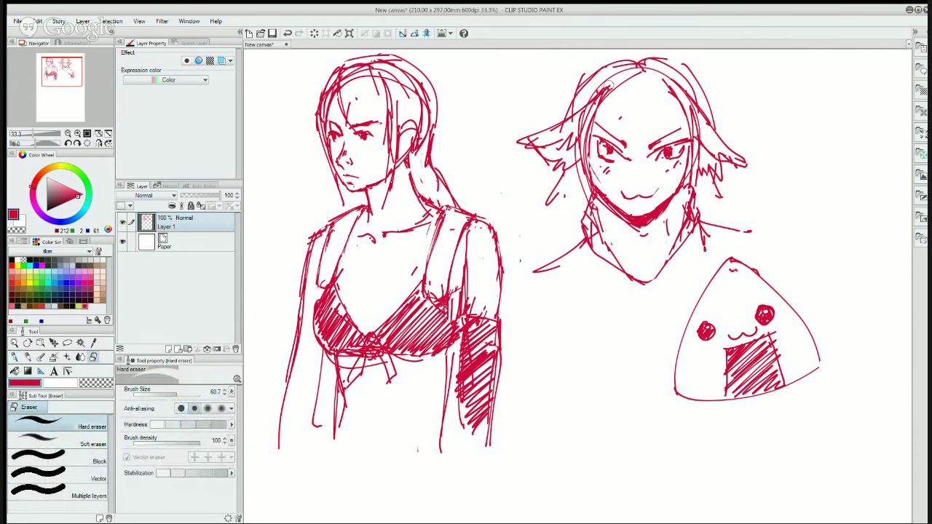
pyautogui.press('p')
pyautogui.moveTo(640, 78)
pyautogui.mouseDown()
pyautogui.moveTo(583, 141)
pyautogui.moveTo(610, 118)
pyautogui.moveTo(591, 137)
pyautogui.mouseUp()
pyautogui.press('e')
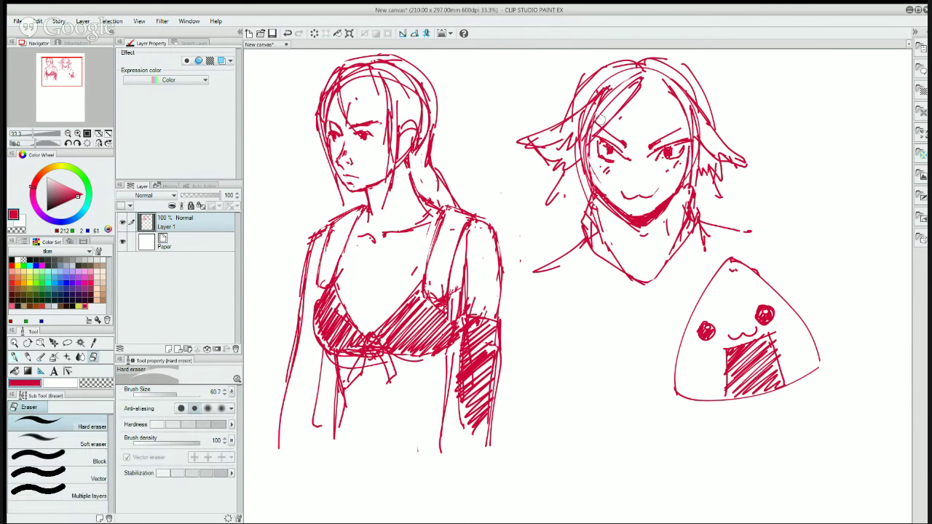
pyautogui.moveTo(626, 88); pyautogui.dragTo(585, 138)
pyautogui.press('p')
pyautogui.moveTo(630, 106); pyautogui.dragTo(591, 144)
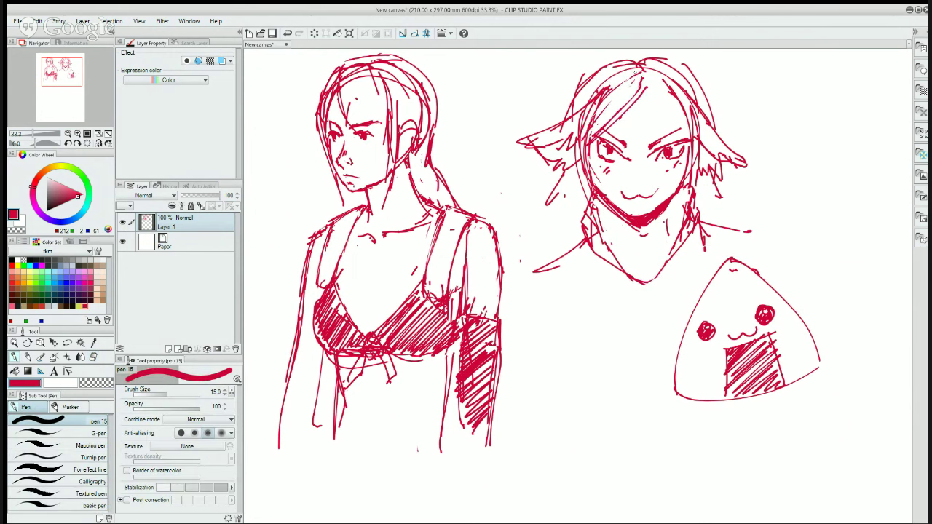
pyautogui.moveTo(626, 77); pyautogui.dragTo(591, 125)
pyautogui.moveTo(636, 71)
pyautogui.mouseDown()
pyautogui.moveTo(618, 87)
pyautogui.moveTo(582, 157)
pyautogui.mouseUp()
# - Erase the old rough hairline and face outline strokes down the left side of the pointy-eared character's face
pyautogui.press('e')
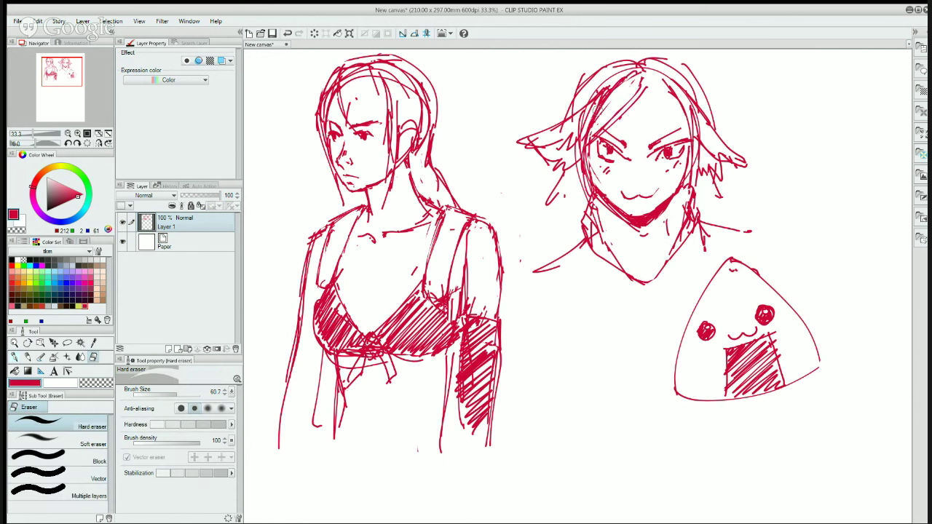
pyautogui.moveTo(615, 78); pyautogui.dragTo(580, 157)
pyautogui.moveTo(598, 98); pyautogui.dragTo(583, 175)
pyautogui.moveTo(585, 124)
pyautogui.mouseDown()
pyautogui.moveTo(587, 200)
pyautogui.moveTo(601, 220)
pyautogui.mouseUp()
pyautogui.moveTo(621, 81); pyautogui.dragTo(590, 131)
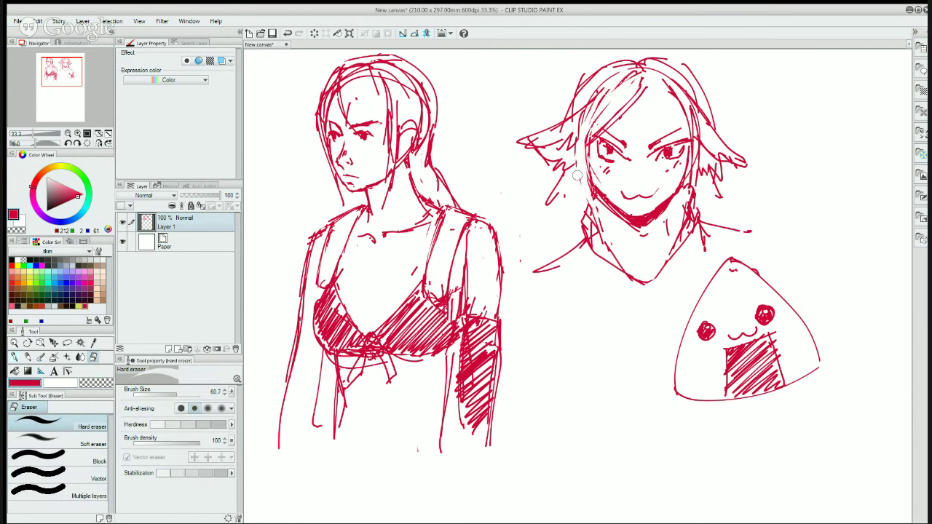
# - Redraw the left side hair as long strands running from the part past the cheek to the scarf
pyautogui.press('p')
pyautogui.moveTo(630, 73); pyautogui.dragTo(591, 135)
pyautogui.moveTo(600, 74); pyautogui.dragTo(572, 157)
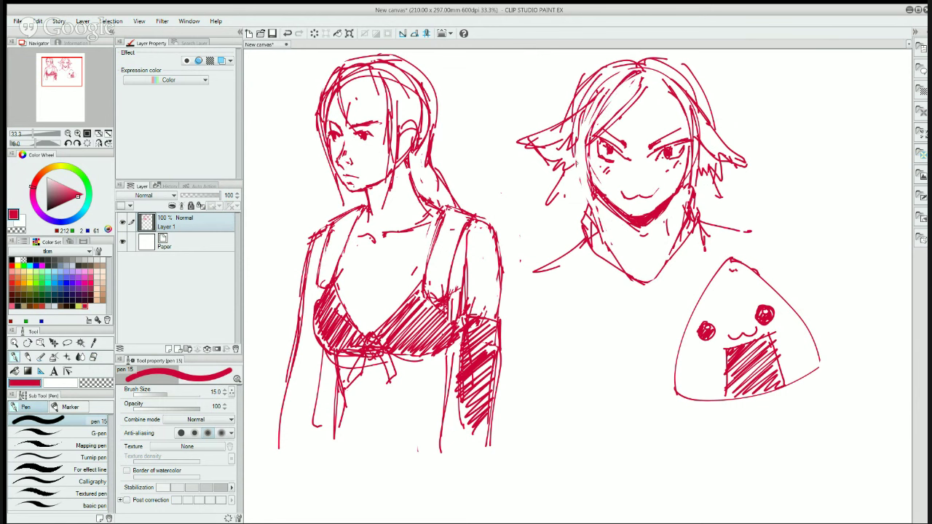
pyautogui.moveTo(575, 117); pyautogui.dragTo(587, 201)
pyautogui.moveTo(571, 148); pyautogui.dragTo(605, 234)
pyautogui.moveTo(587, 125); pyautogui.dragTo(613, 244)
pyautogui.moveTo(582, 179); pyautogui.dragTo(610, 240)
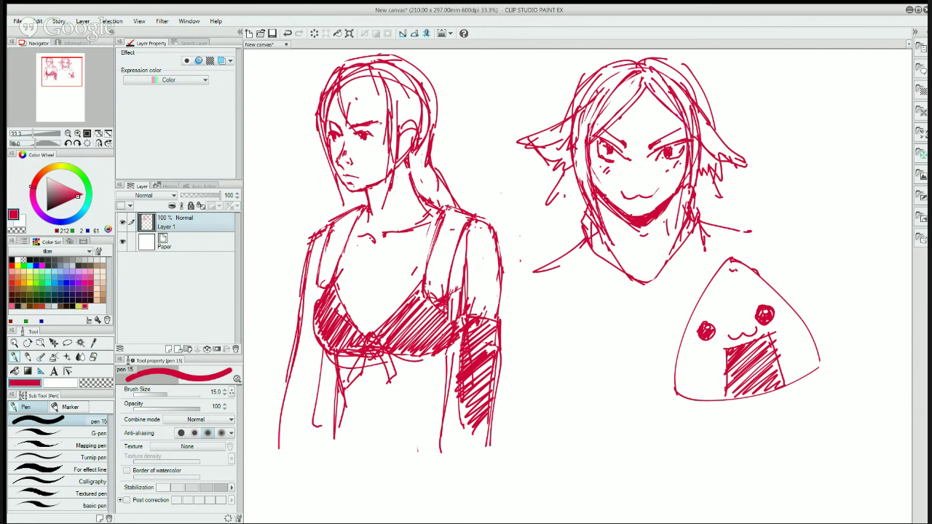
# - Erase the excess lines within the hair strand along the right side of the pointy-eared character's face
pyautogui.press('e')
pyautogui.moveTo(681, 108)
pyautogui.mouseDown()
pyautogui.moveTo(692, 182)
pyautogui.moveTo(692, 117)
pyautogui.moveTo(686, 133)
pyautogui.mouseUp()
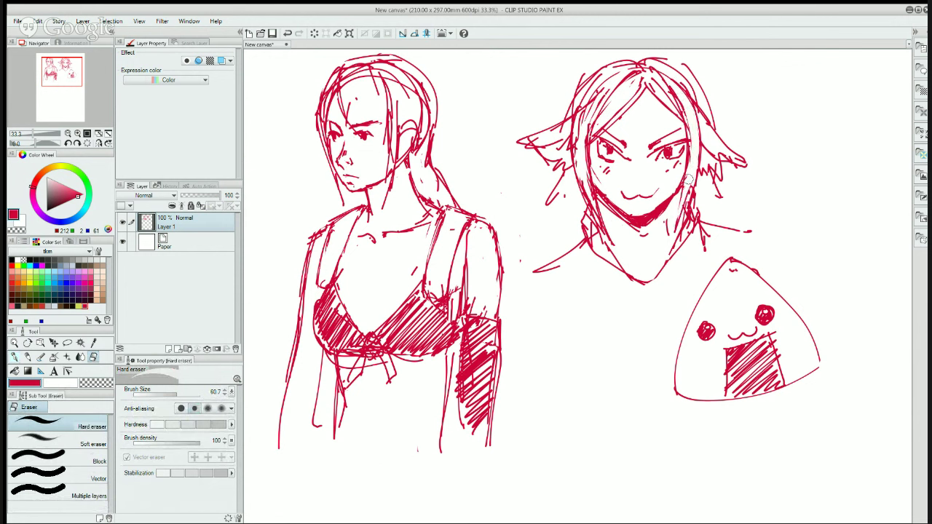
pyautogui.press('p')
# - Erase the pupil area of the pointy-eared character's right-hand eye and redraw a cleaner iris
pyautogui.press('e')
pyautogui.moveTo(673, 152)
pyautogui.mouseDown()
pyautogui.moveTo(664, 157)
pyautogui.moveTo(678, 146)
pyautogui.mouseUp()
pyautogui.press('p')
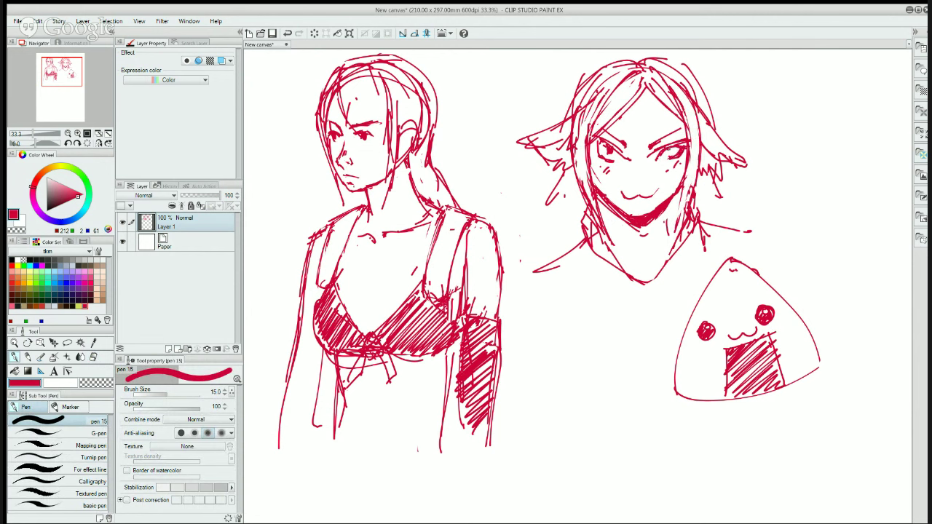
pyautogui.moveTo(673, 148); pyautogui.dragTo(669, 158)
pyautogui.press('e')
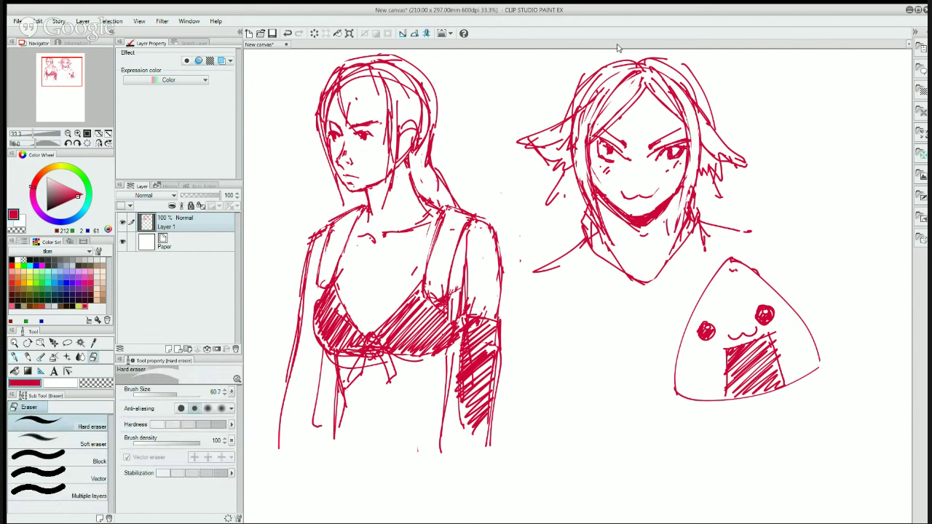
# - Erase the pointy-eared character's left-hand eye and redraw its lid and iris to match the other eye
pyautogui.moveTo(612, 140)
pyautogui.mouseDown()
pyautogui.moveTo(598, 147)
pyautogui.moveTo(620, 151)
pyautogui.moveTo(598, 150)
pyautogui.moveTo(606, 159)
pyautogui.moveTo(598, 150)
pyautogui.mouseUp()
pyautogui.press('p')
pyautogui.press('e')
pyautogui.press('p')
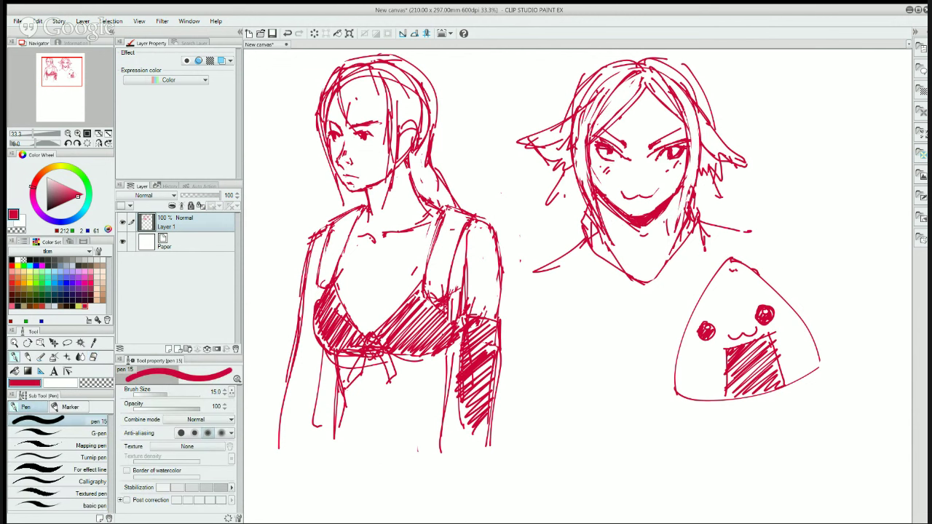
pyautogui.press('e')
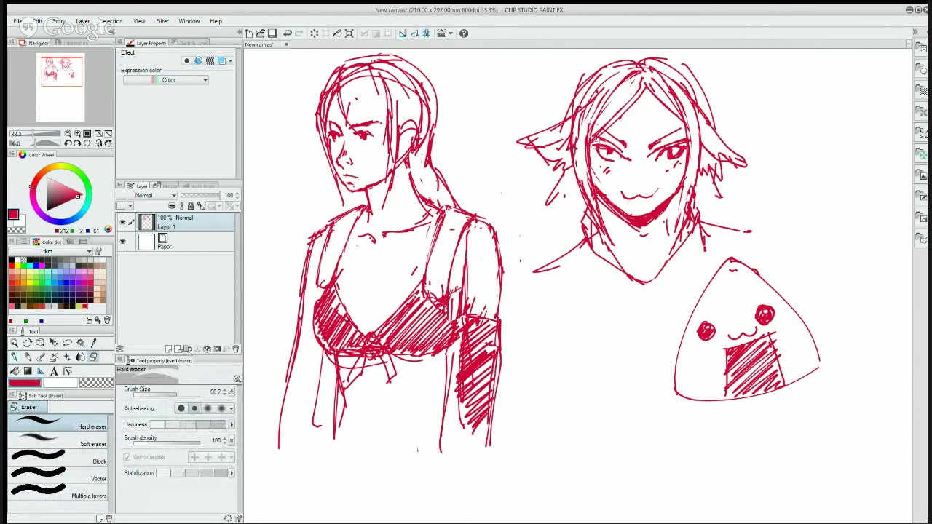
pyautogui.press('p')
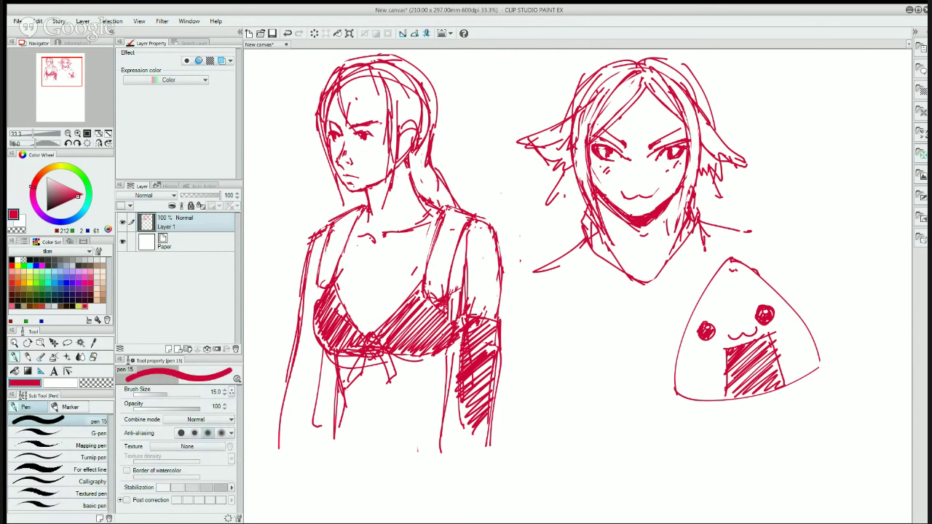
# - Refine the left-hand eye's upper lid, outer edge and inner corner with small pen and eraser touches
pyautogui.press('e')
pyautogui.press('p')
pyautogui.press('e')
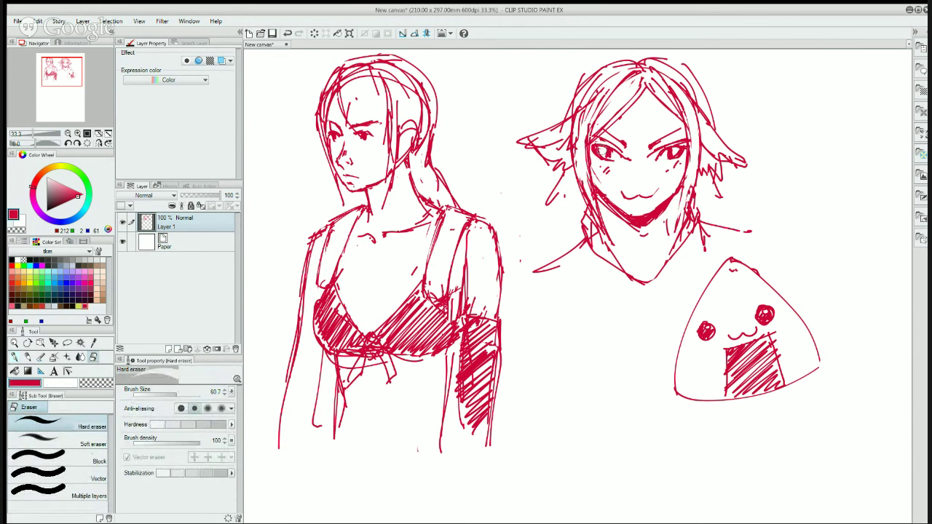
pyautogui.press('p')
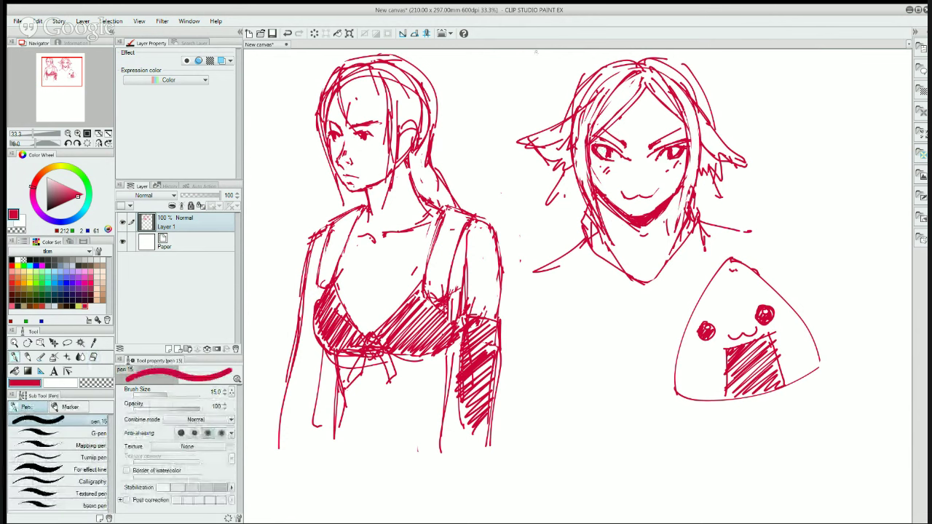
pyautogui.press('e')
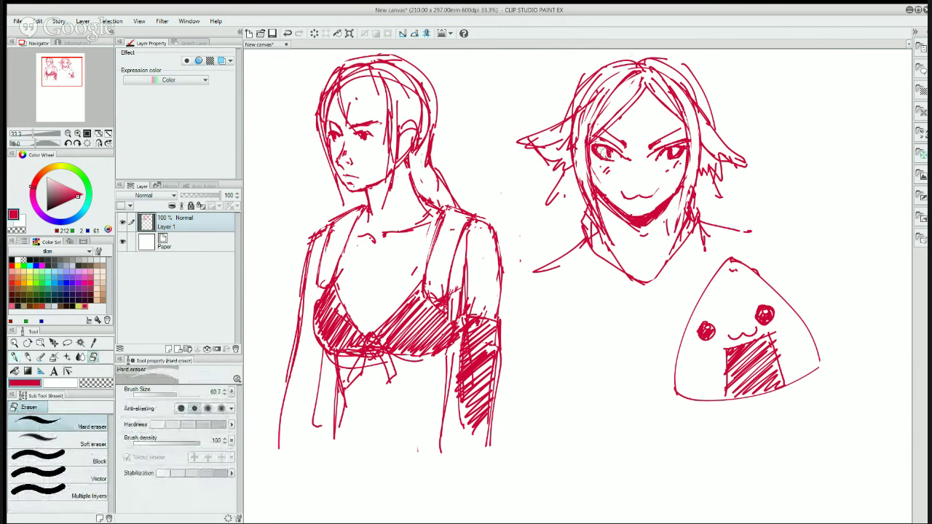
pyautogui.press('p')
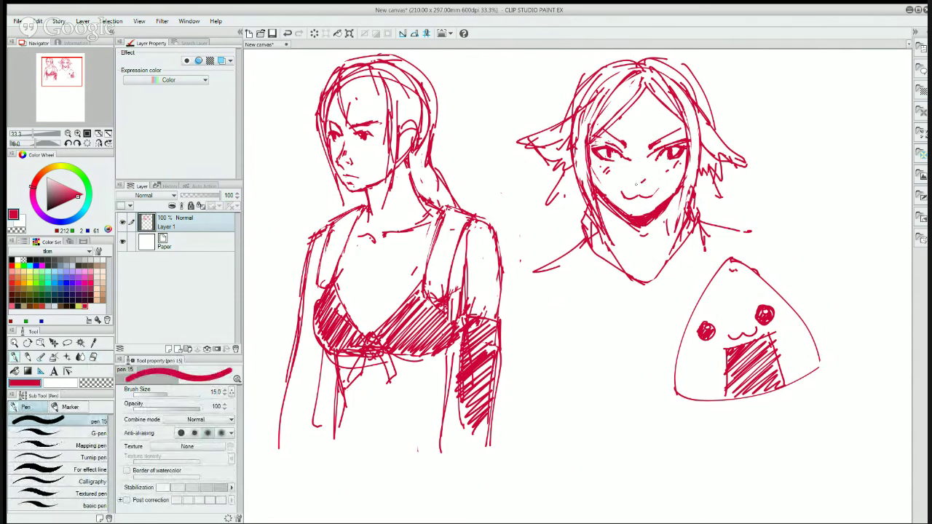
pyautogui.press('e')
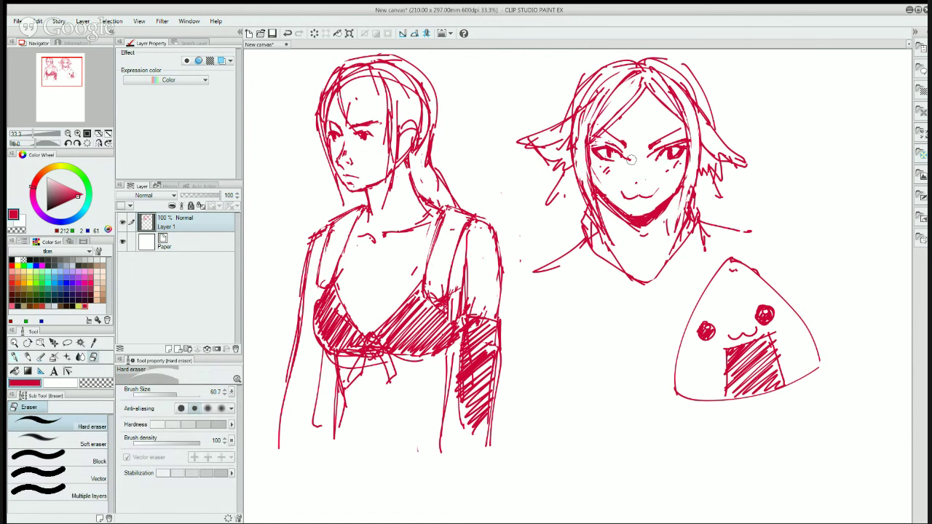
pyautogui.press('p')
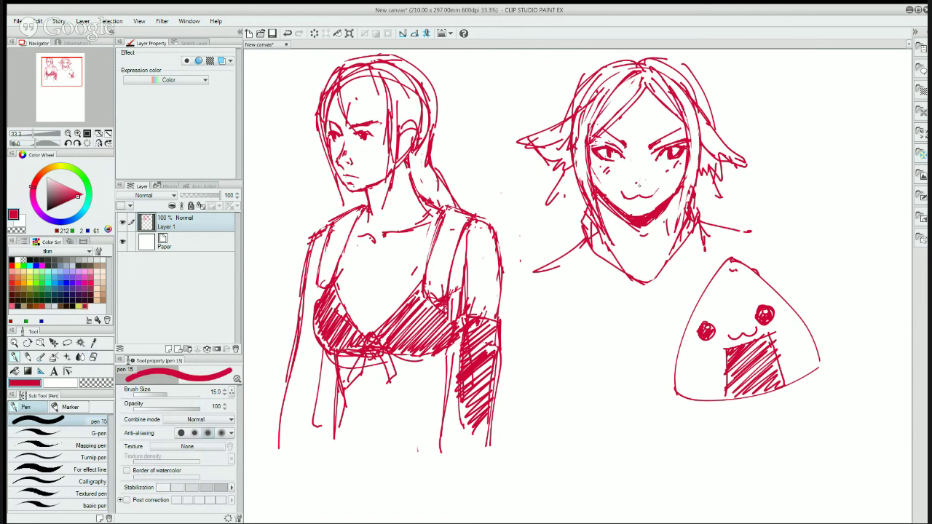
# - Draw the pointy-eared character's nose tip and bridge marks, and reshape the curled mouth into a flatter smirk
pyautogui.moveTo(639, 182); pyautogui.dragTo(647, 188)
pyautogui.moveTo(636, 170); pyautogui.dragTo(642, 176)
pyautogui.press('e')
pyautogui.moveTo(642, 192)
pyautogui.mouseDown()
pyautogui.moveTo(653, 197)
pyautogui.moveTo(628, 199)
pyautogui.moveTo(639, 195)
pyautogui.mouseUp()
pyautogui.press('p')
pyautogui.press('e')
pyautogui.press('p')
# - Clean up the marks on both of the pointy-eared character's cheeks into short blush dashes
pyautogui.press('e')
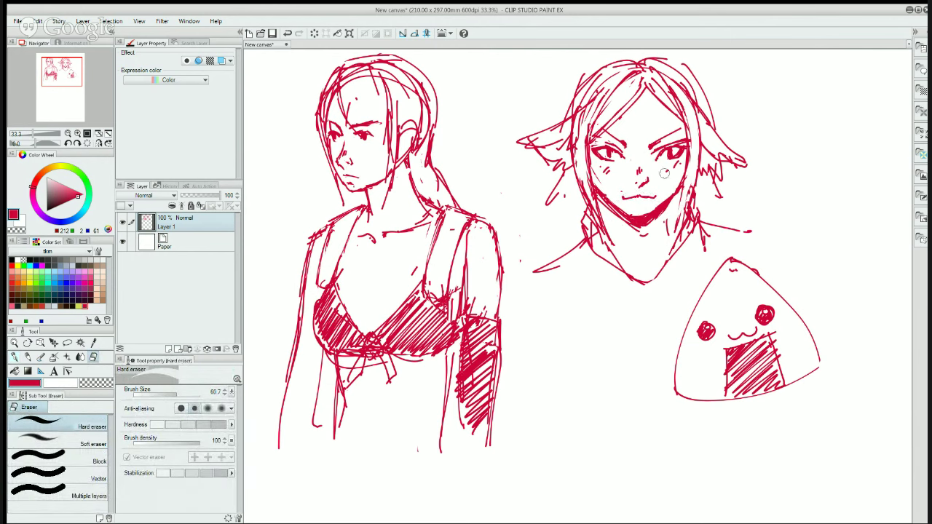
pyautogui.press('p')
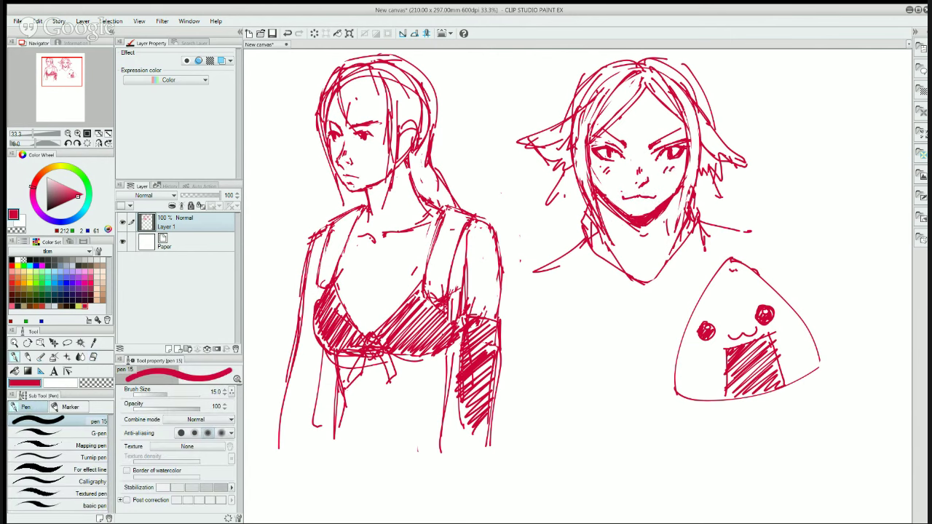
pyautogui.press('e')
pyautogui.moveTo(610, 166)
pyautogui.mouseDown()
pyautogui.moveTo(601, 171)
pyautogui.moveTo(610, 174)
pyautogui.mouseUp()
# - Draw a curved bangs strand from the center part across the right side of the pointy-eared character's forehead
pyautogui.press('p')
pyautogui.moveTo(643, 82)
pyautogui.mouseDown()
pyautogui.moveTo(654, 111)
pyautogui.moveTo(682, 138)
pyautogui.mouseUp()
pyautogui.hotkey('ctrl', 'z')
pyautogui.moveTo(648, 87); pyautogui.dragTo(684, 132)
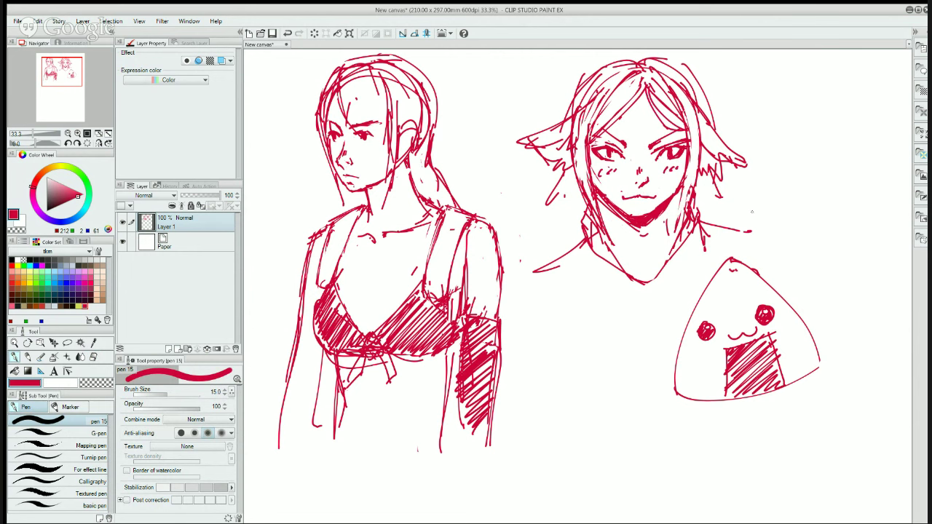
# - Erase the rough upper edges of both pointed ears, redraw them as cleaner lines and trim the left tip
pyautogui.press('e')
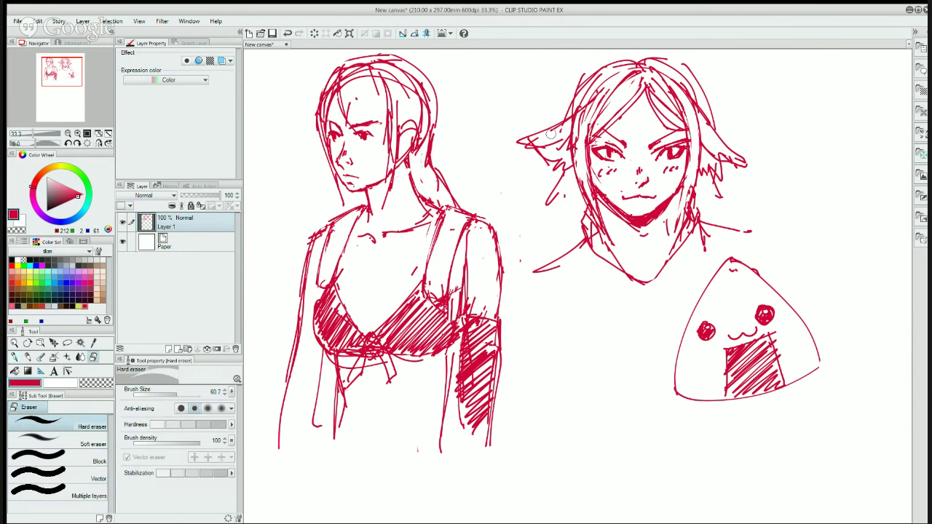
pyautogui.press('p')
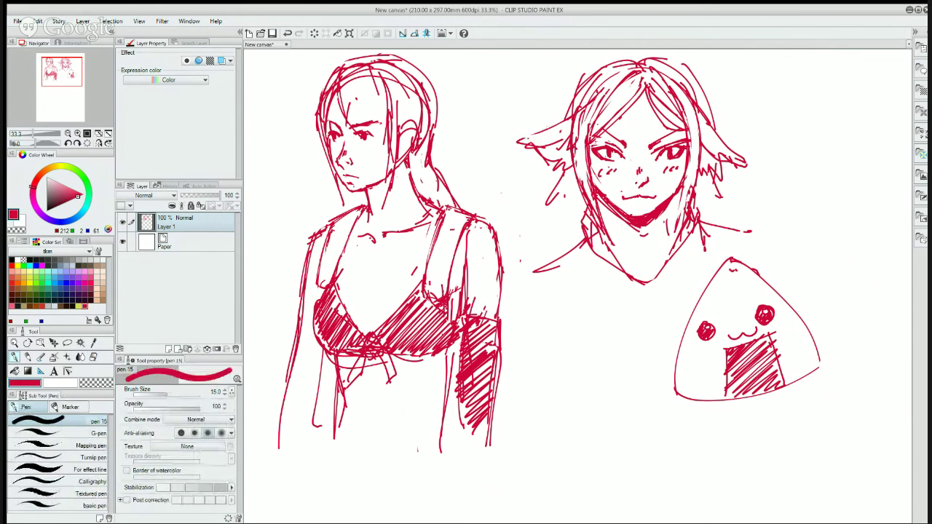
pyautogui.moveTo(563, 122); pyautogui.dragTo(517, 142)
pyautogui.press('e')
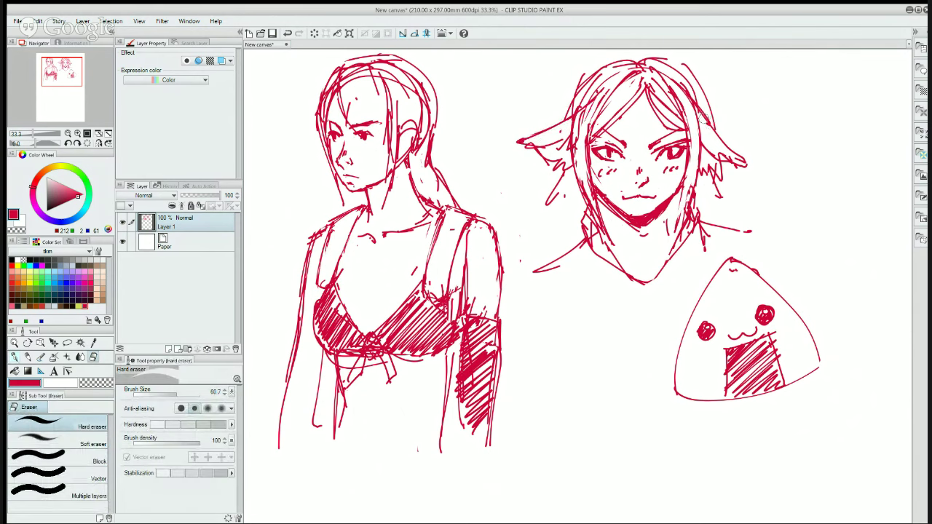
pyautogui.moveTo(702, 116)
pyautogui.mouseDown()
pyautogui.moveTo(735, 155)
pyautogui.moveTo(721, 134)
pyautogui.mouseUp()
pyautogui.press('p')
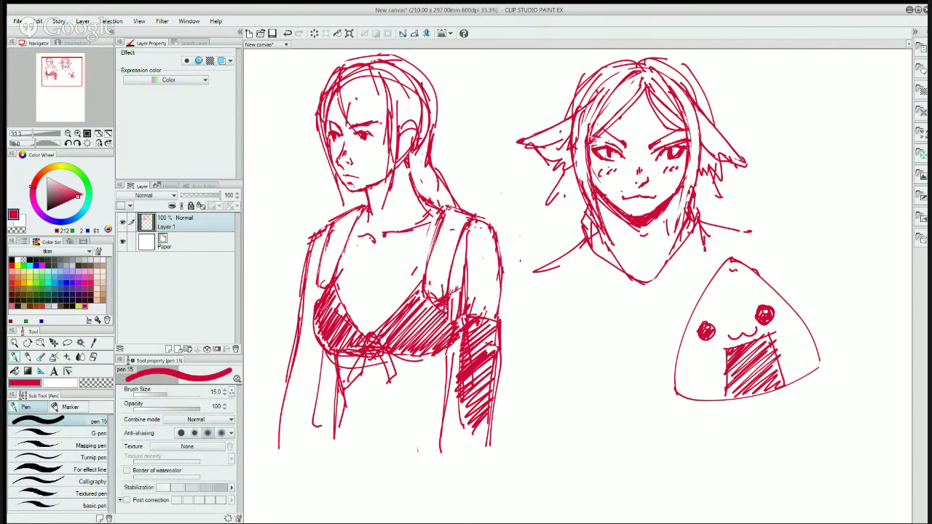
pyautogui.press('e')
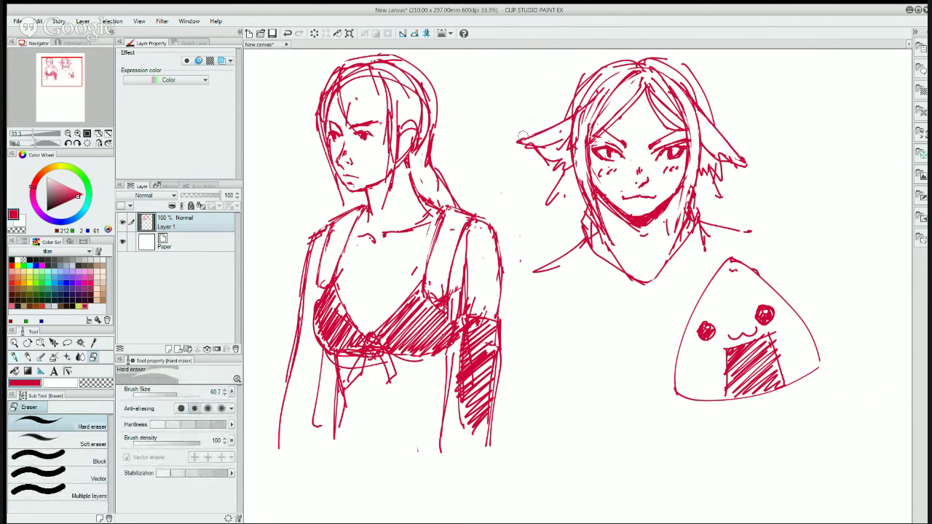
pyautogui.press('p')
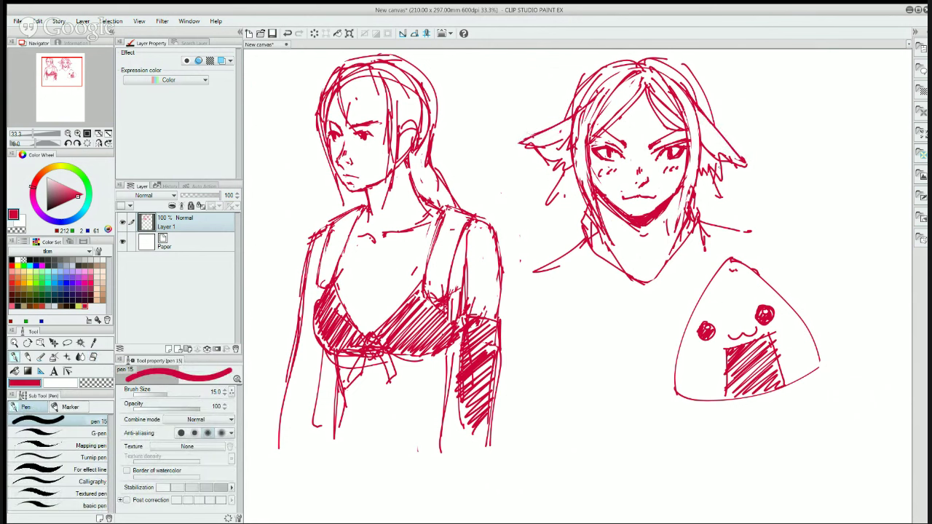
# - Erase the wavy inner line of the right-hand ear and redraw its lower edge as a smooth curve
pyautogui.press('e')
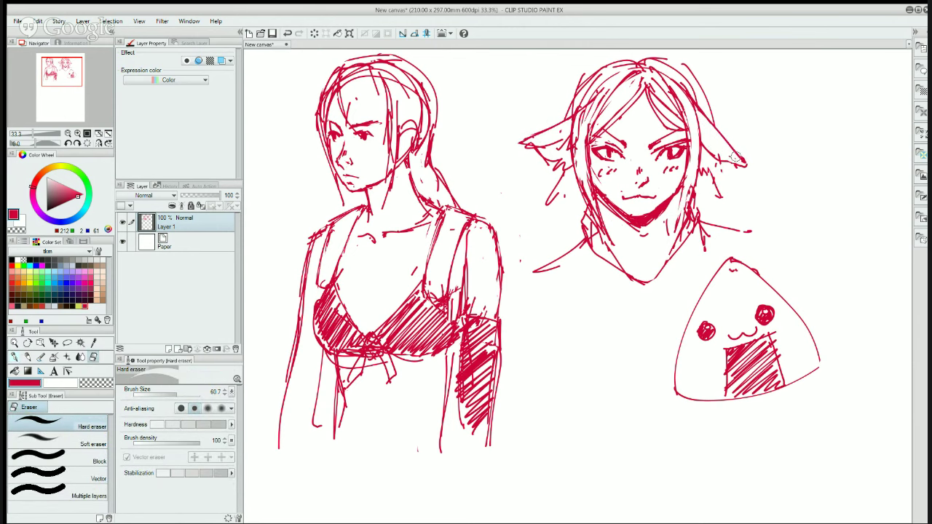
pyautogui.press('p')
pyautogui.moveTo(702, 142); pyautogui.dragTo(742, 162)
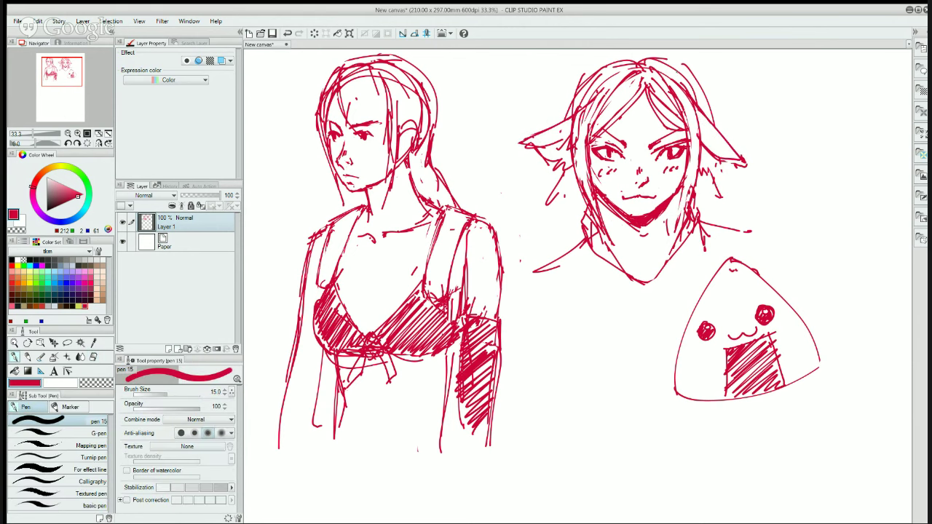
# - Erase the ragged fringe under the left-hand ear and redraw a shorter, jagged lower edge
pyautogui.press('e')
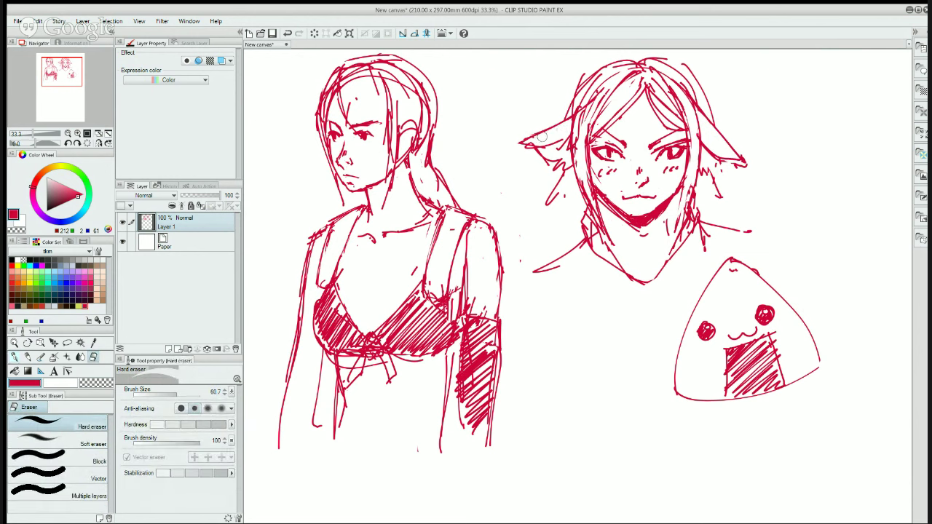
pyautogui.moveTo(534, 150)
pyautogui.mouseDown()
pyautogui.moveTo(560, 167)
pyautogui.moveTo(563, 158)
pyautogui.moveTo(557, 186)
pyautogui.mouseUp()
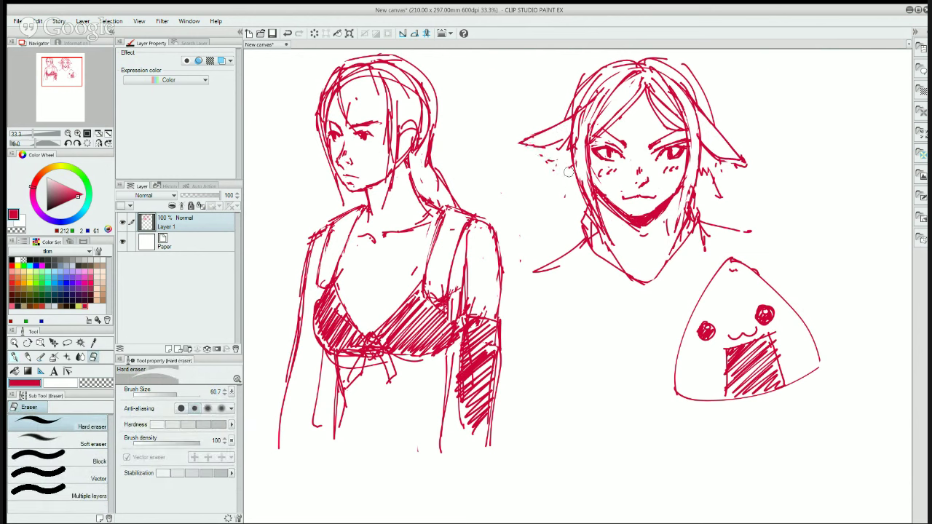
pyautogui.press('p')
pyautogui.moveTo(531, 148); pyautogui.dragTo(561, 158)
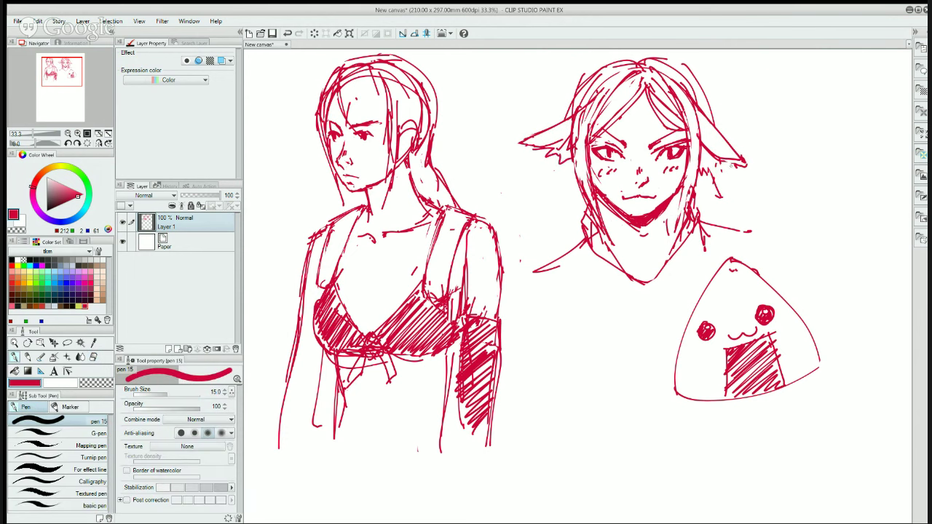
# - Erase the dangling zigzag strokes beneath the right-hand ear and redraw where the ear meets the hair
pyautogui.press('e')
pyautogui.moveTo(709, 167)
pyautogui.mouseDown()
pyautogui.moveTo(712, 178)
pyautogui.moveTo(700, 173)
pyautogui.moveTo(710, 169)
pyautogui.moveTo(692, 188)
pyautogui.mouseUp()
pyautogui.press('p')
pyautogui.moveTo(700, 147)
pyautogui.mouseDown()
pyautogui.moveTo(684, 205)
pyautogui.moveTo(684, 194)
pyautogui.mouseUp()
# - Erase the doubled outline beside the right cheek and redraw the hair lock down to the scarf
pyautogui.press('e')
pyautogui.moveTo(695, 131); pyautogui.dragTo(695, 188)
pyautogui.press('p')
pyautogui.moveTo(685, 121); pyautogui.dragTo(681, 215)
pyautogui.moveTo(688, 169); pyautogui.dragTo(678, 227)
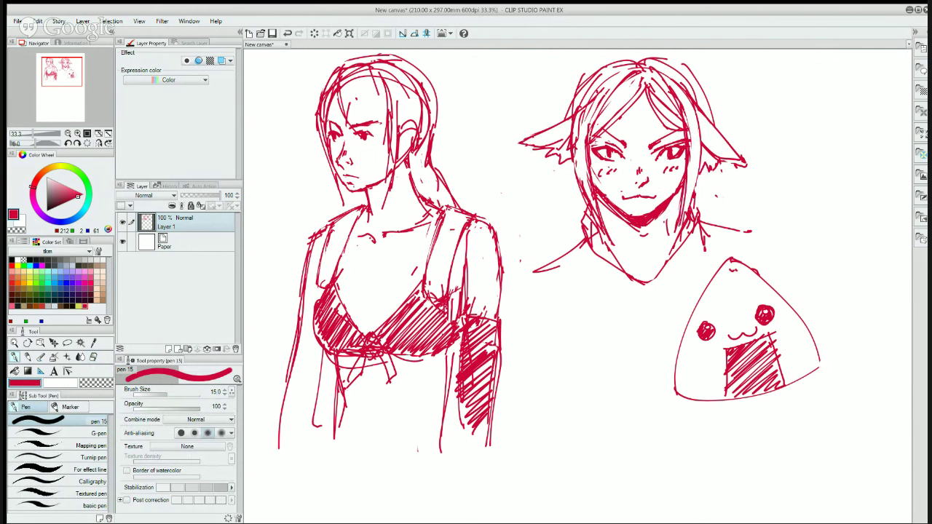
pyautogui.moveTo(700, 174); pyautogui.dragTo(694, 192)
pyautogui.moveTo(692, 200)
pyautogui.mouseDown()
pyautogui.moveTo(683, 220)
pyautogui.moveTo(679, 197)
pyautogui.moveTo(669, 231)
pyautogui.mouseUp()
# - Erase the stray strokes in the left part of the pointy-eared character's scarf below the jaw
pyautogui.press('e')
pyautogui.moveTo(604, 207)
pyautogui.mouseDown()
pyautogui.moveTo(616, 246)
pyautogui.moveTo(588, 204)
pyautogui.mouseUp()
pyautogui.moveTo(605, 236)
pyautogui.mouseDown()
pyautogui.moveTo(572, 173)
pyautogui.moveTo(630, 274)
pyautogui.mouseUp()
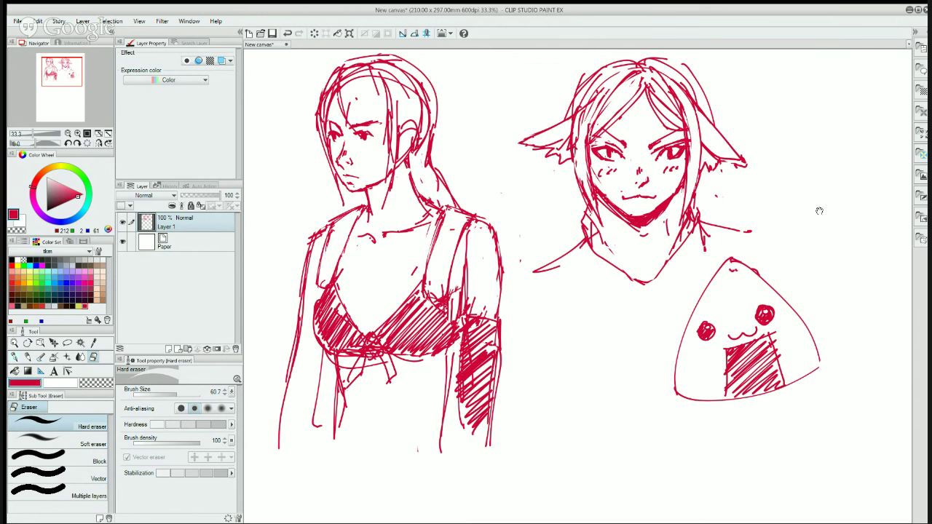
# - Sketch two tall curved bat ears and the start of a chin in the blank area below the portrait and the rice ball
pyautogui.moveTo(819, 211)
pyautogui.mouseDown()
pyautogui.moveTo(595, 372)
pyautogui.moveTo(656, 275)
pyautogui.mouseUp()
pyautogui.press('p')
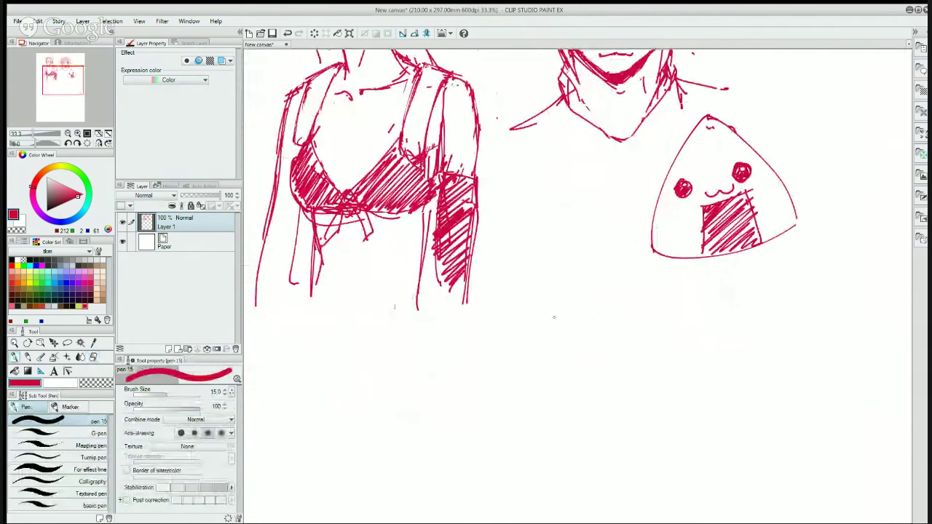
pyautogui.moveTo(590, 355)
pyautogui.mouseDown()
pyautogui.moveTo(582, 352)
pyautogui.moveTo(580, 233)
pyautogui.moveTo(571, 327)
pyautogui.moveTo(522, 311)
pyautogui.moveTo(518, 242)
pyautogui.moveTo(492, 353)
pyautogui.moveTo(545, 382)
pyautogui.mouseUp()
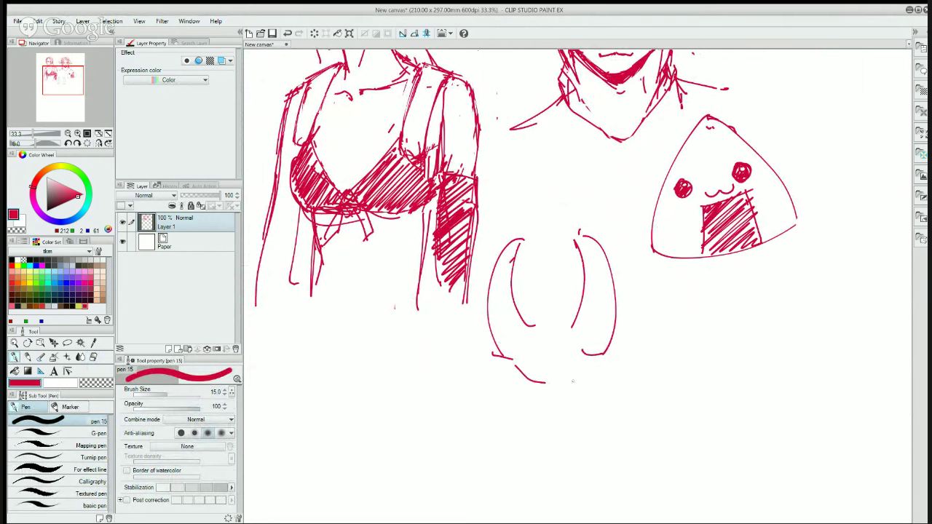
pyautogui.moveTo(582, 351)
pyautogui.mouseDown()
pyautogui.moveTo(580, 364)
pyautogui.moveTo(537, 385)
pyautogui.moveTo(575, 367)
pyautogui.mouseUp()
pyautogui.moveTo(538, 343)
pyautogui.mouseDown()
pyautogui.moveTo(529, 343)
pyautogui.moveTo(564, 355)
pyautogui.moveTo(570, 345)
pyautogui.moveTo(543, 356)
pyautogui.moveTo(580, 358)
pyautogui.moveTo(533, 369)
pyautogui.mouseUp()
pyautogui.hotkey('ctrl', 'z')
pyautogui.hotkey('ctrl', 'z')
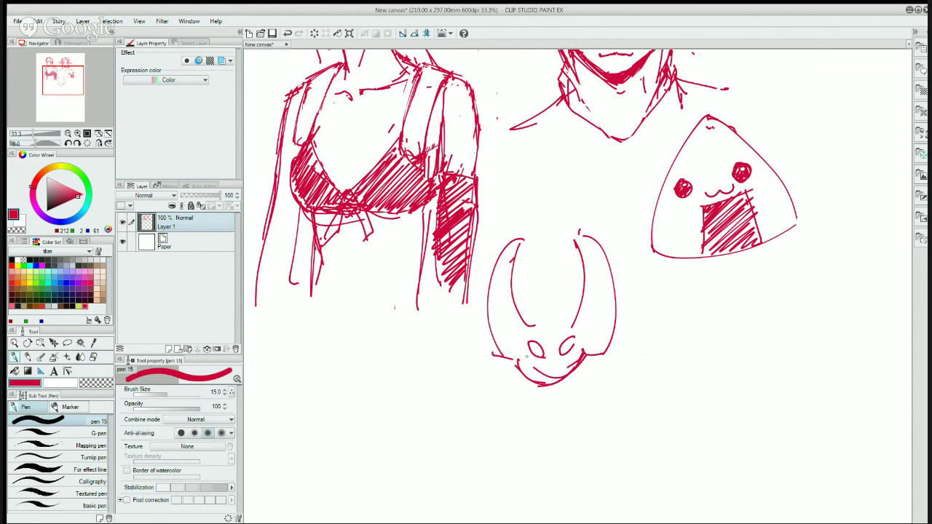
pyautogui.hotkey('ctrl', 'z')
pyautogui.hotkey('ctrl', 'z')
pyautogui.hotkey('ctrl', 'z')
pyautogui.hotkey('ctrl', 'z')
pyautogui.hotkey('ctrl', 'z')
pyautogui.hotkey('ctrl', 'z')
pyautogui.hotkey('ctrl', 'z')
# - Draw two small oval eyes and a curved chin between the bat's ears, and erase the doubled line under the chin
pyautogui.moveTo(578, 337)
pyautogui.mouseDown()
pyautogui.moveTo(571, 355)
pyautogui.moveTo(527, 356)
pyautogui.moveTo(535, 378)
pyautogui.moveTo(579, 367)
pyautogui.mouseUp()
pyautogui.press('e')
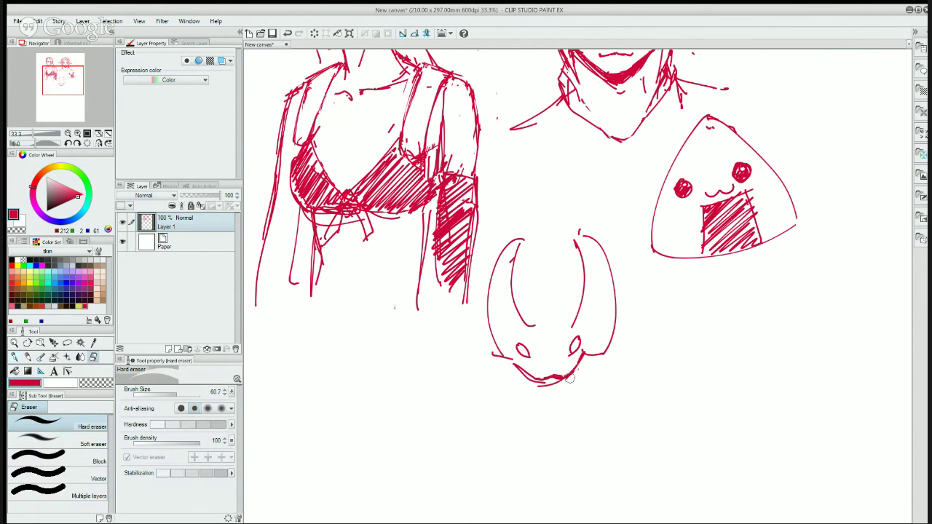
pyautogui.moveTo(557, 381)
pyautogui.mouseDown()
pyautogui.moveTo(513, 369)
pyautogui.moveTo(552, 380)
pyautogui.mouseUp()
pyautogui.press('p')
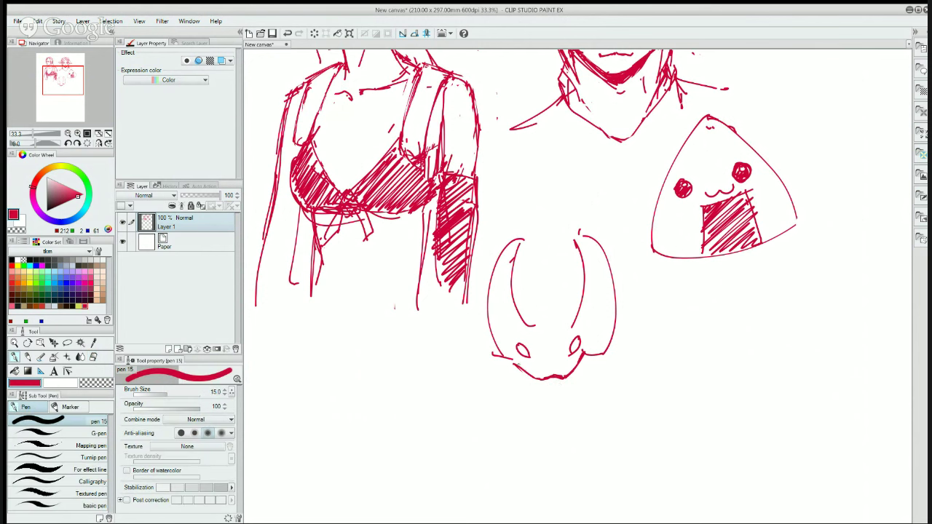
# - Extend and thicken the bat's jaw line up to both ears, and erase the stray strokes at the left-hand ear's base
pyautogui.press('e')
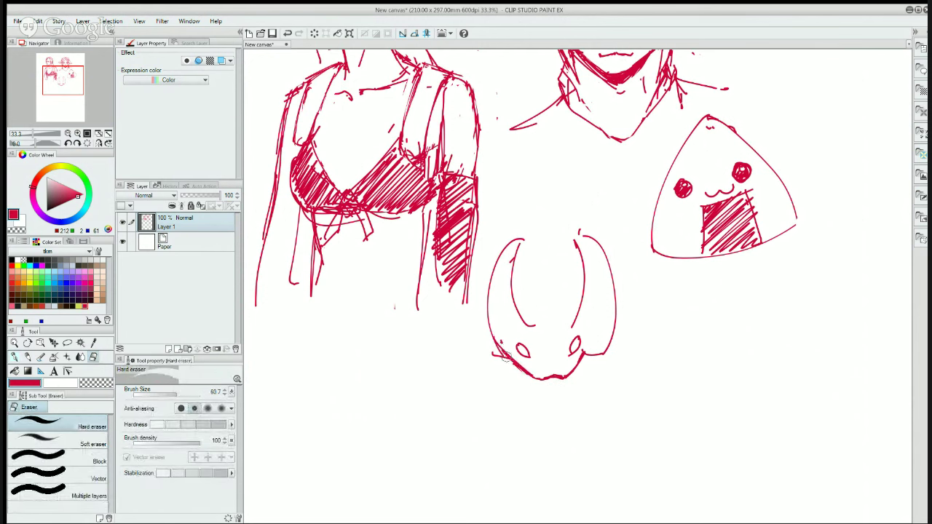
pyautogui.moveTo(538, 378)
pyautogui.mouseDown()
pyautogui.moveTo(502, 342)
pyautogui.moveTo(540, 378)
pyautogui.moveTo(582, 350)
pyautogui.moveTo(577, 365)
pyautogui.moveTo(599, 314)
pyautogui.mouseUp()
pyautogui.press('p')
pyautogui.press('e')
pyautogui.press('p')
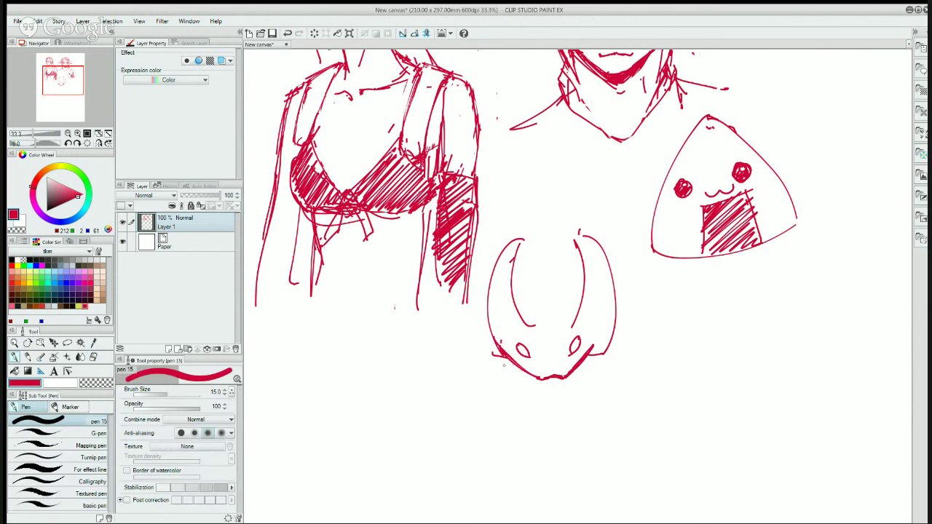
pyautogui.moveTo(501, 348)
pyautogui.mouseDown()
pyautogui.moveTo(536, 380)
pyautogui.moveTo(497, 356)
pyautogui.mouseUp()
pyautogui.press('e')
pyautogui.press('p')
pyautogui.press('e')
# - Erase the left-hand ear's tip and redraw the inner edges of both ears up to pointed tips
pyautogui.click(509, 263)
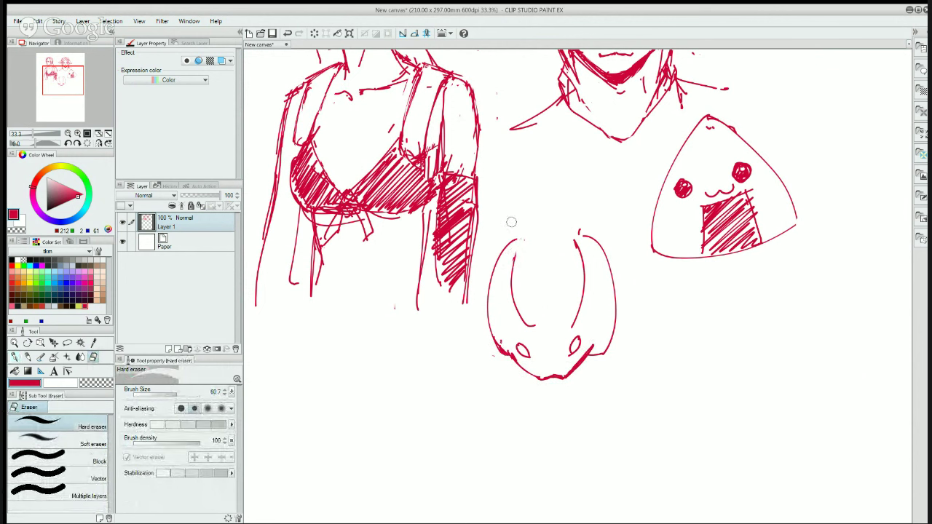
pyautogui.press('p')
pyautogui.moveTo(529, 325); pyautogui.dragTo(507, 232)
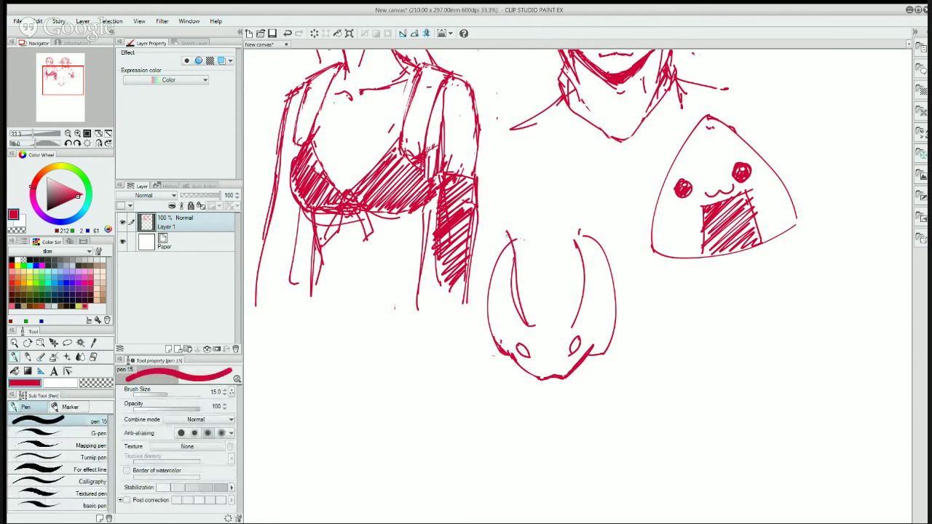
pyautogui.moveTo(521, 308); pyautogui.dragTo(512, 331)
pyautogui.moveTo(580, 323); pyautogui.dragTo(593, 259)
pyautogui.moveTo(580, 318); pyautogui.dragTo(582, 229)
# - Draw the curved top of the bat's head between the ears, running down to the sides of the face
pyautogui.moveTo(521, 321)
pyautogui.mouseDown()
pyautogui.moveTo(563, 310)
pyautogui.moveTo(577, 324)
pyautogui.moveTo(537, 326)
pyautogui.moveTo(529, 312)
pyautogui.moveTo(600, 345)
pyautogui.mouseUp()
pyautogui.press('e')
pyautogui.press('p')
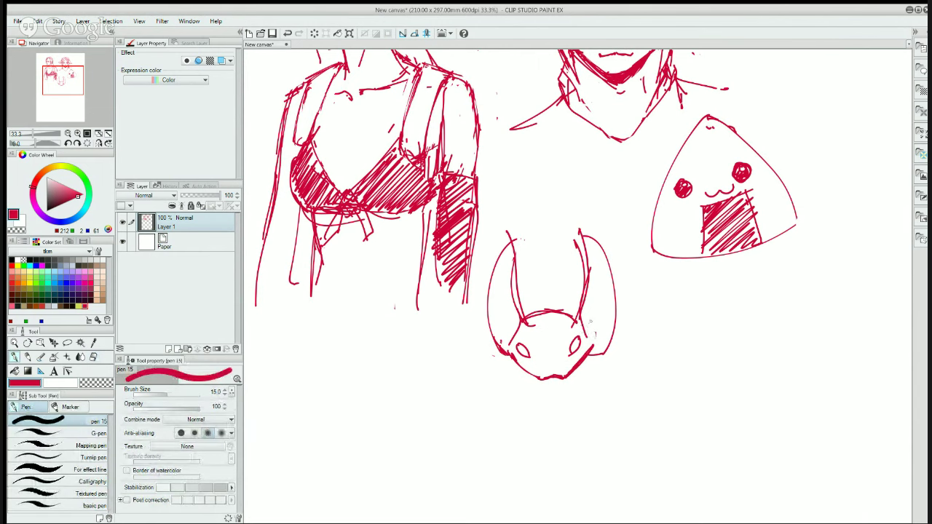
# - Draw the inner fold lines at the base of both bat ears and erase the ends that overshoot the outlines
pyautogui.moveTo(586, 301); pyautogui.dragTo(601, 345)
pyautogui.moveTo(505, 306); pyautogui.dragTo(513, 340)
pyautogui.moveTo(587, 274); pyautogui.dragTo(623, 348)
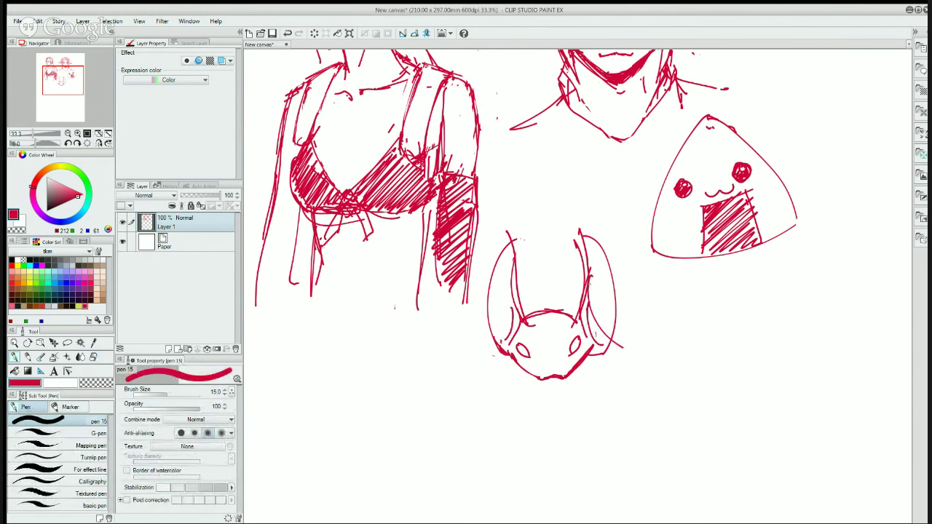
pyautogui.press('e')
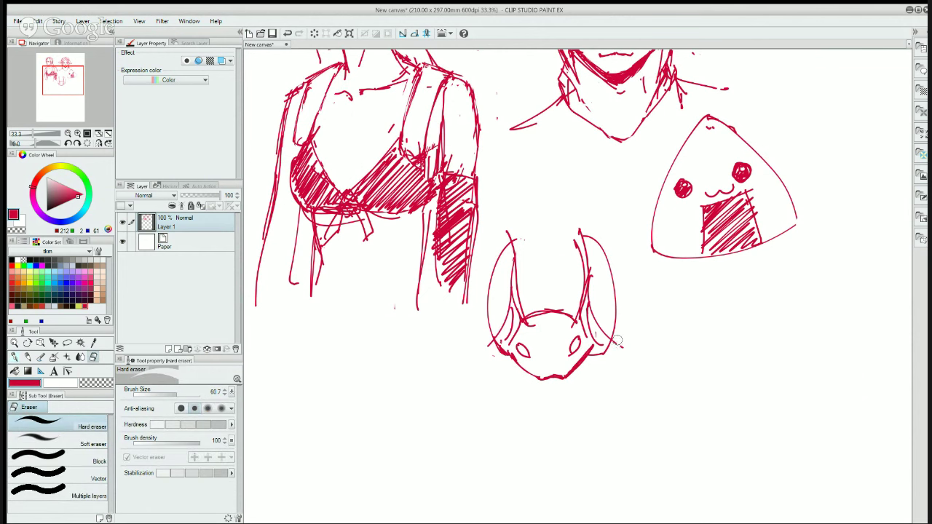
pyautogui.moveTo(493, 346); pyautogui.dragTo(485, 349)
pyautogui.press('p')
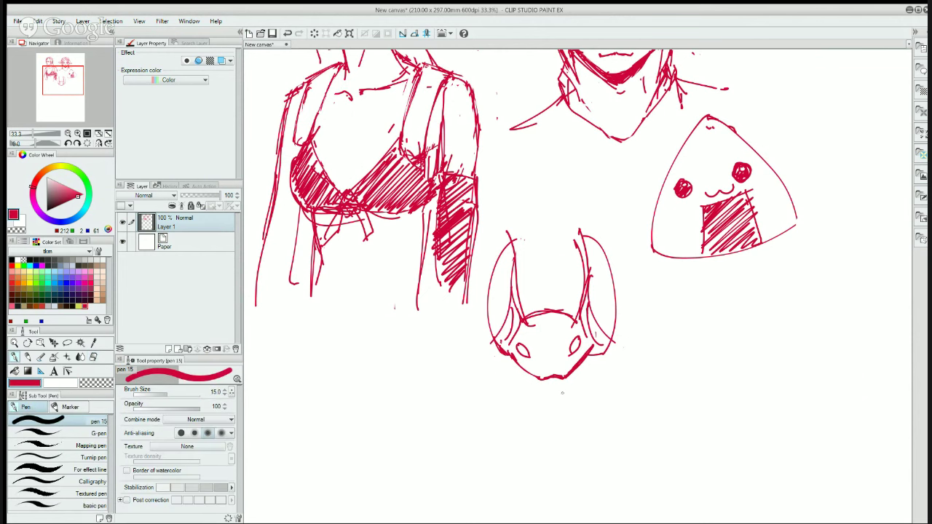
# - Clean up the bat's chin line and draw a rounded body outline below the head
pyautogui.press('e')
pyautogui.moveTo(550, 375); pyautogui.dragTo(586, 353)
pyautogui.press('p')
pyautogui.moveTo(528, 374)
pyautogui.mouseDown()
pyautogui.moveTo(562, 380)
pyautogui.moveTo(577, 396)
pyautogui.moveTo(564, 415)
pyautogui.mouseUp()
pyautogui.hotkey('ctrl', 'z')
pyautogui.moveTo(517, 367)
pyautogui.mouseDown()
pyautogui.moveTo(535, 419)
pyautogui.moveTo(550, 422)
pyautogui.mouseUp()
pyautogui.moveTo(579, 390); pyautogui.dragTo(550, 422)
pyautogui.moveTo(582, 372); pyautogui.dragTo(559, 422)
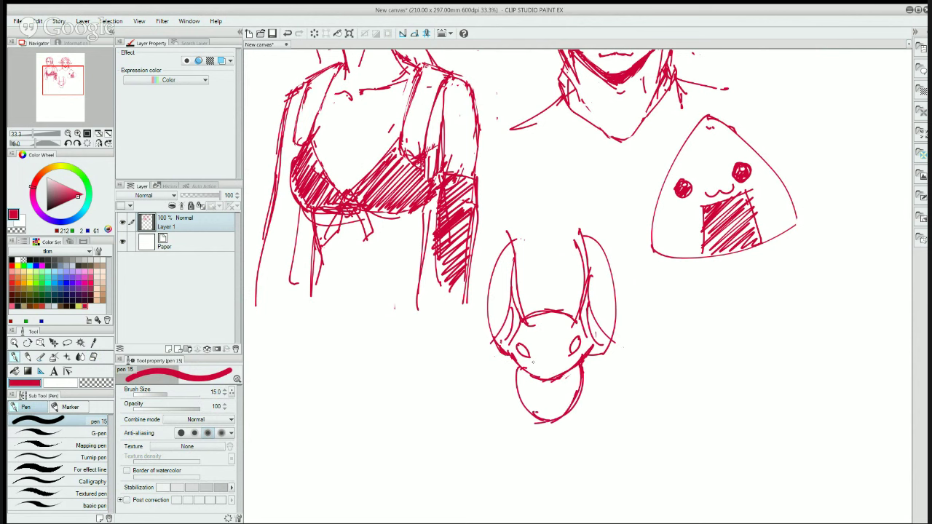
pyautogui.moveTo(513, 369); pyautogui.dragTo(533, 415)
# - Draw the upper edges of both bat wings, spreading outward from the shoulders to hooked tips
pyautogui.moveTo(580, 371)
pyautogui.mouseDown()
pyautogui.moveTo(616, 365)
pyautogui.moveTo(666, 329)
pyautogui.mouseUp()
pyautogui.moveTo(666, 328); pyautogui.dragTo(740, 308)
pyautogui.moveTo(514, 371)
pyautogui.mouseDown()
pyautogui.moveTo(453, 336)
pyautogui.moveTo(347, 349)
pyautogui.mouseUp()
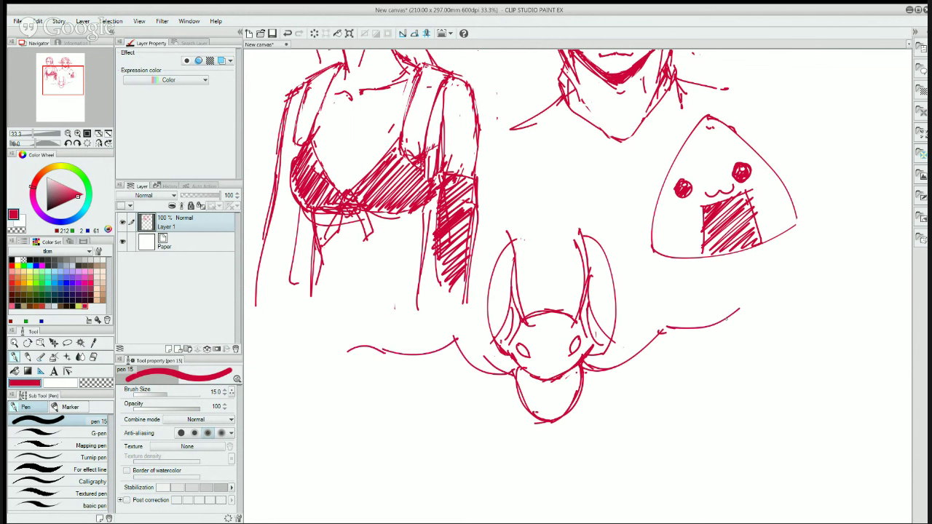
pyautogui.moveTo(726, 314)
pyautogui.mouseDown()
pyautogui.moveTo(761, 317)
pyautogui.moveTo(744, 328)
pyautogui.moveTo(730, 316)
pyautogui.mouseUp()
pyautogui.moveTo(346, 351)
pyautogui.mouseDown()
pyautogui.moveTo(370, 354)
pyautogui.moveTo(360, 357)
pyautogui.mouseUp()
# - Draw the outer and scalloped lower edges of both wings, and start the left-hand leg under the body
pyautogui.moveTo(750, 318)
pyautogui.mouseDown()
pyautogui.moveTo(714, 361)
pyautogui.moveTo(728, 322)
pyautogui.moveTo(739, 395)
pyautogui.mouseUp()
pyautogui.moveTo(707, 348)
pyautogui.mouseDown()
pyautogui.moveTo(723, 428)
pyautogui.moveTo(722, 420)
pyautogui.moveTo(632, 412)
pyautogui.moveTo(590, 441)
pyautogui.mouseUp()
pyautogui.moveTo(682, 396)
pyautogui.mouseDown()
pyautogui.moveTo(580, 448)
pyautogui.moveTo(576, 438)
pyautogui.mouseUp()
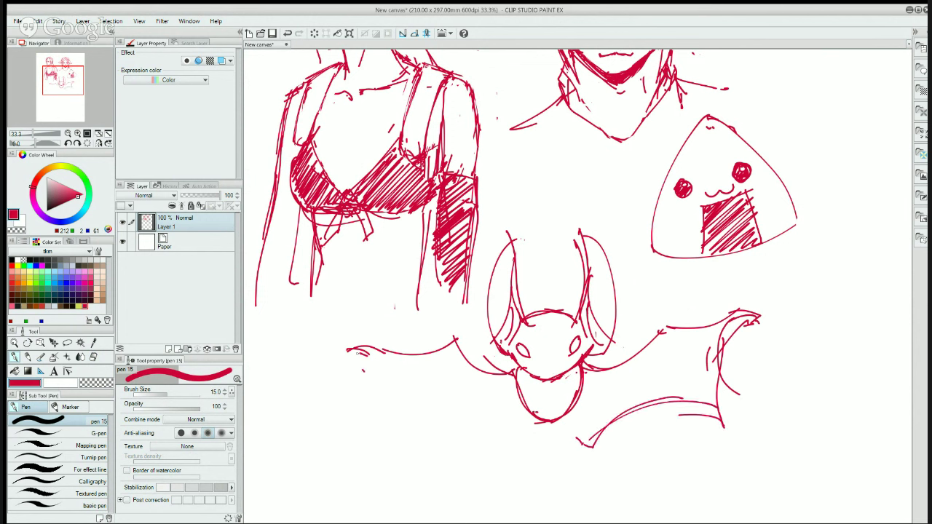
pyautogui.moveTo(365, 351)
pyautogui.mouseDown()
pyautogui.moveTo(388, 435)
pyautogui.moveTo(391, 398)
pyautogui.moveTo(403, 438)
pyautogui.moveTo(445, 426)
pyautogui.moveTo(423, 418)
pyautogui.moveTo(512, 442)
pyautogui.moveTo(508, 431)
pyautogui.moveTo(516, 447)
pyautogui.moveTo(532, 420)
pyautogui.moveTo(522, 422)
pyautogui.moveTo(535, 431)
pyautogui.moveTo(532, 458)
pyautogui.mouseUp()
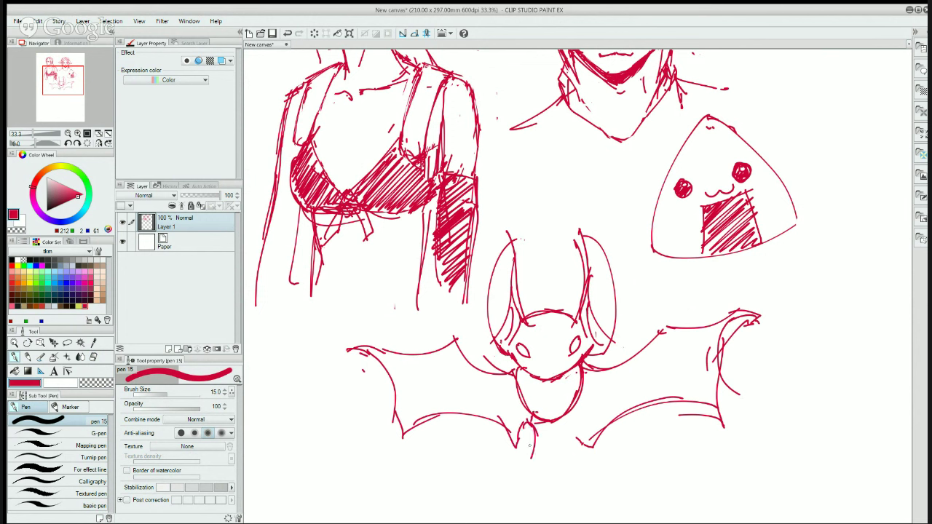
# - Draw the bat's two legs and rework the bottom of the body into a small pointed tail between them
pyautogui.moveTo(534, 425); pyautogui.dragTo(529, 463)
pyautogui.moveTo(568, 414)
pyautogui.mouseDown()
pyautogui.moveTo(571, 447)
pyautogui.moveTo(581, 442)
pyautogui.moveTo(568, 451)
pyautogui.moveTo(572, 469)
pyautogui.moveTo(571, 455)
pyautogui.mouseUp()
pyautogui.moveTo(537, 424); pyautogui.dragTo(561, 432)
pyautogui.press('e')
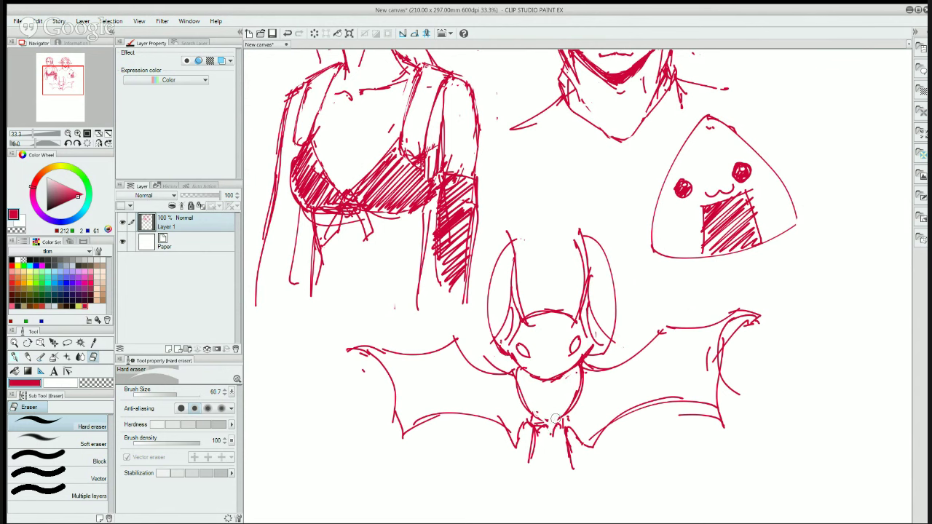
pyautogui.press('p')
pyautogui.press('e')
pyautogui.press('p')
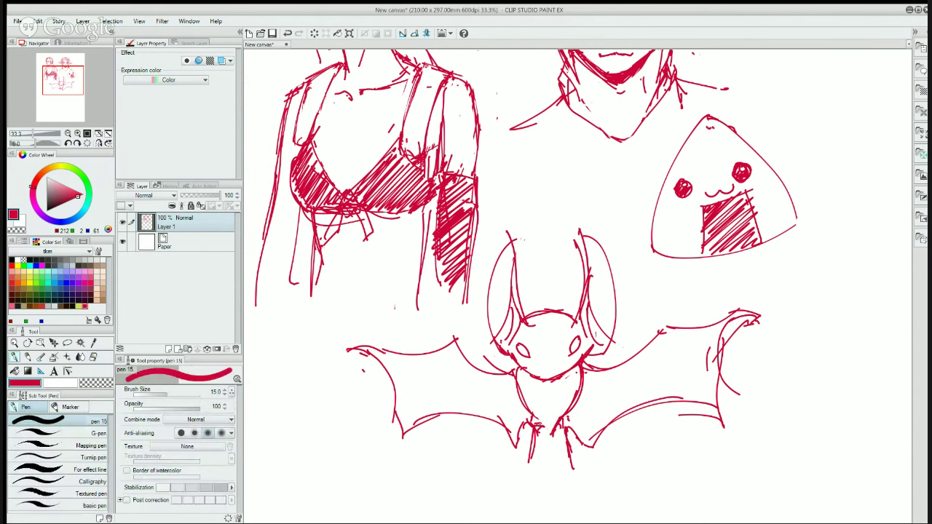
# - Tidy the left-hand wing's joint with the body and draw the bone lines inside that wing
pyautogui.press('e')
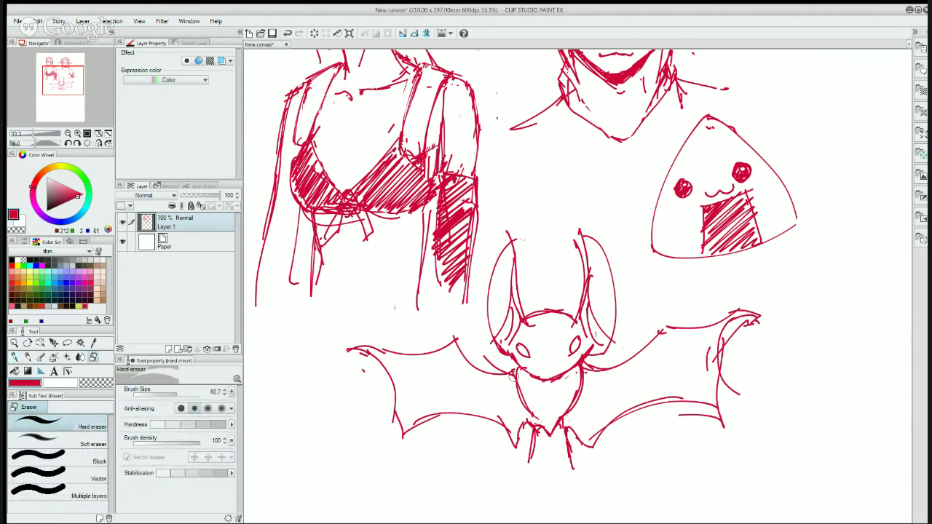
pyautogui.press('p')
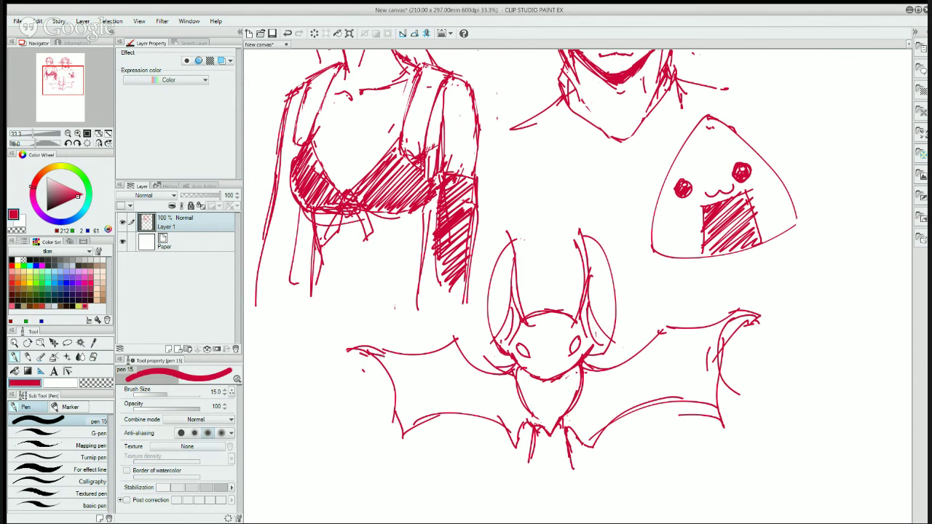
pyautogui.moveTo(379, 360)
pyautogui.mouseDown()
pyautogui.moveTo(439, 355)
pyautogui.moveTo(398, 427)
pyautogui.moveTo(451, 358)
pyautogui.moveTo(481, 380)
pyautogui.moveTo(492, 379)
pyautogui.moveTo(441, 359)
pyautogui.moveTo(497, 373)
pyautogui.moveTo(510, 431)
pyautogui.mouseUp()
pyautogui.moveTo(508, 386); pyautogui.dragTo(512, 428)
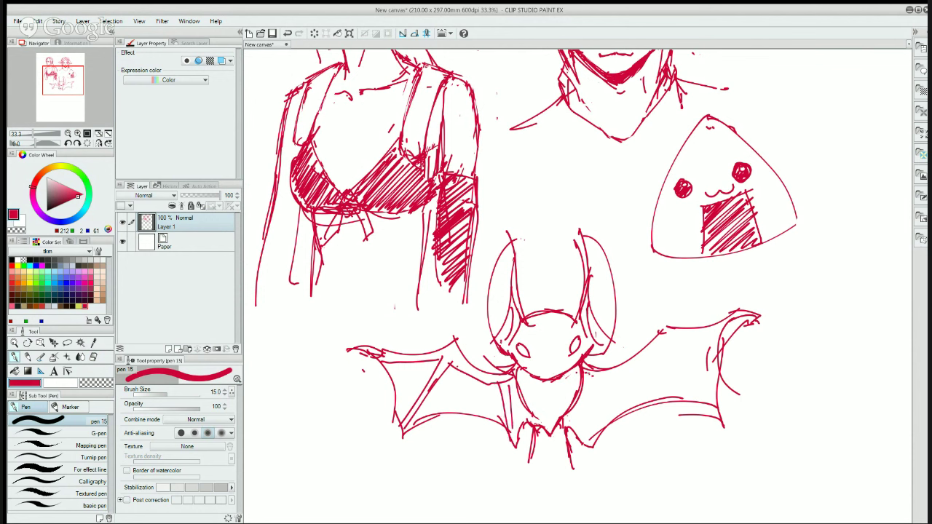
# - Draw the bone lines inside the right-hand wing and erase the stray doubled strokes along its outer edge
pyautogui.moveTo(588, 376)
pyautogui.mouseDown()
pyautogui.moveTo(667, 341)
pyautogui.moveTo(723, 408)
pyautogui.mouseUp()
pyautogui.moveTo(664, 345); pyautogui.dragTo(710, 407)
pyautogui.press('e')
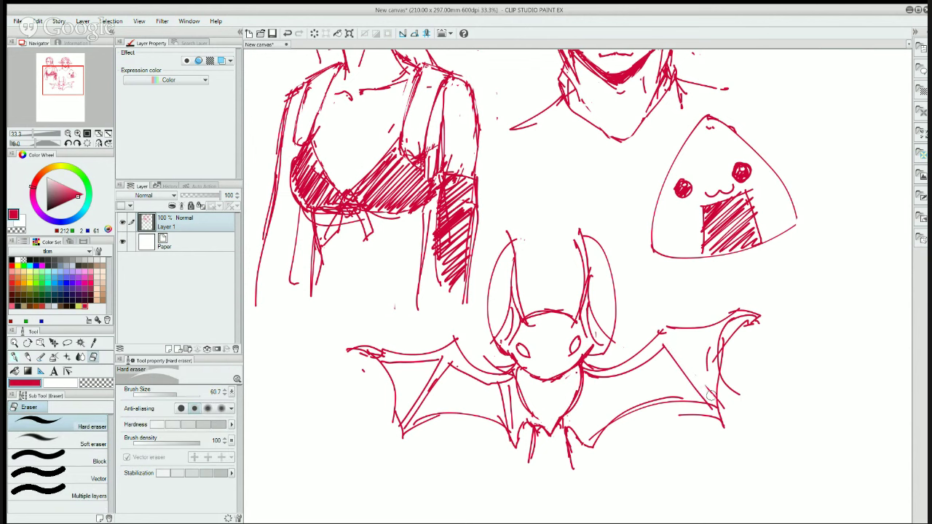
pyautogui.press('p')
pyautogui.moveTo(669, 335); pyautogui.dragTo(709, 399)
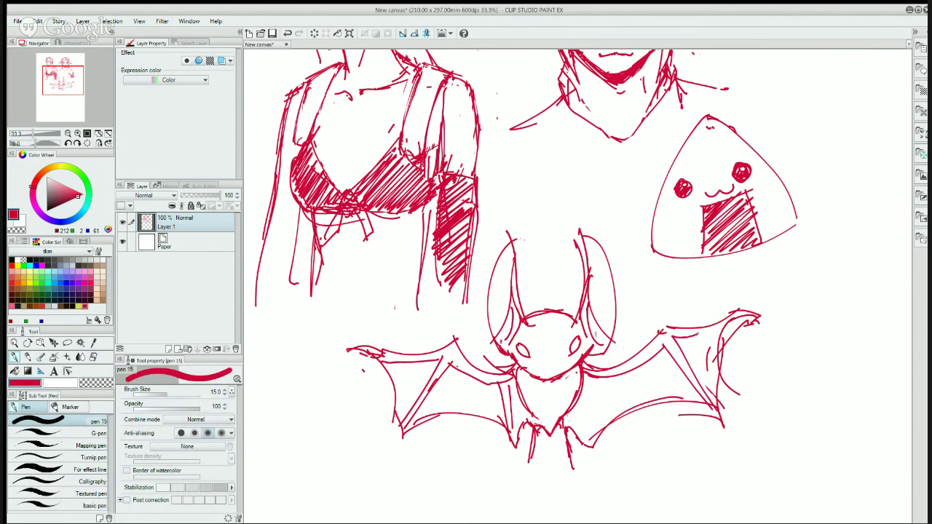
pyautogui.press('e')
pyautogui.moveTo(732, 327)
pyautogui.mouseDown()
pyautogui.moveTo(722, 353)
pyautogui.moveTo(728, 387)
pyautogui.mouseUp()
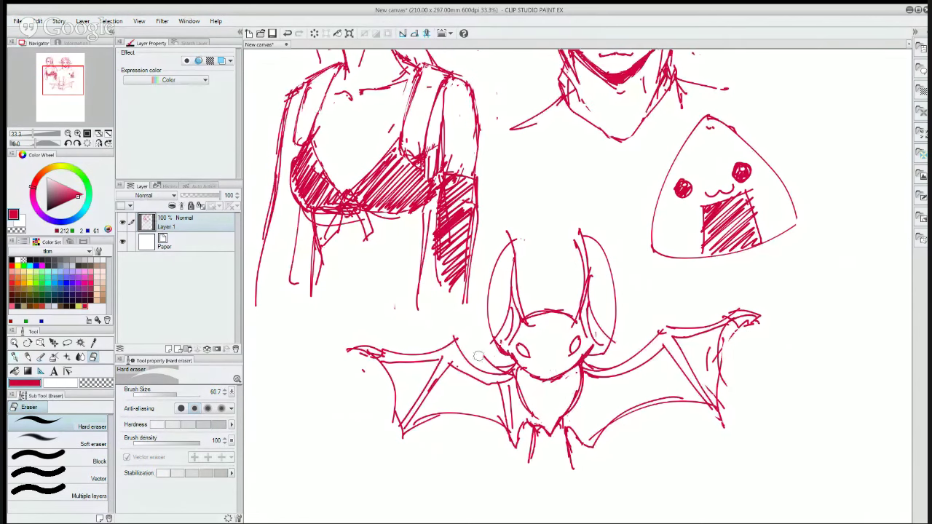
# - Fill in the pupils of both bat eyes and add small marks beneath them on the cheeks
pyautogui.press('p')
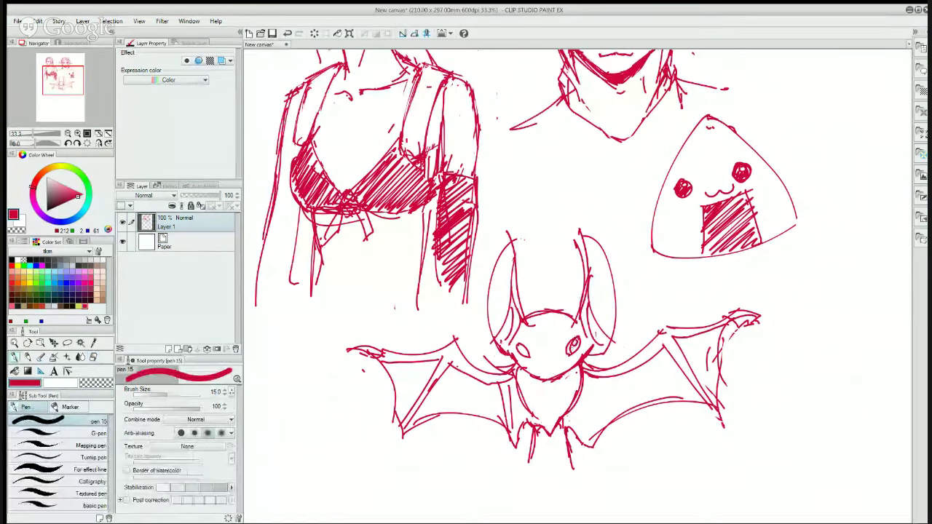
pyautogui.moveTo(577, 341)
pyautogui.mouseDown()
pyautogui.moveTo(569, 353)
pyautogui.moveTo(525, 354)
pyautogui.mouseUp()
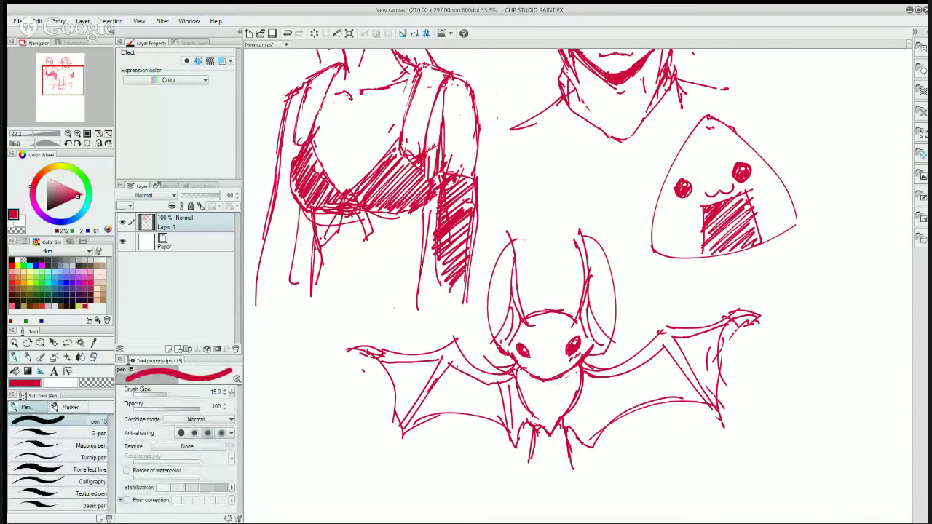
pyautogui.press('e')
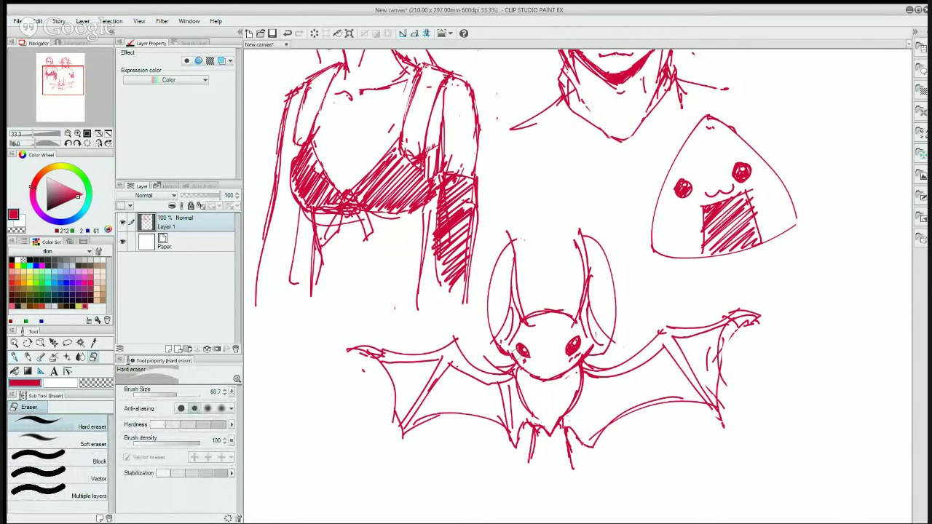
pyautogui.press('p')
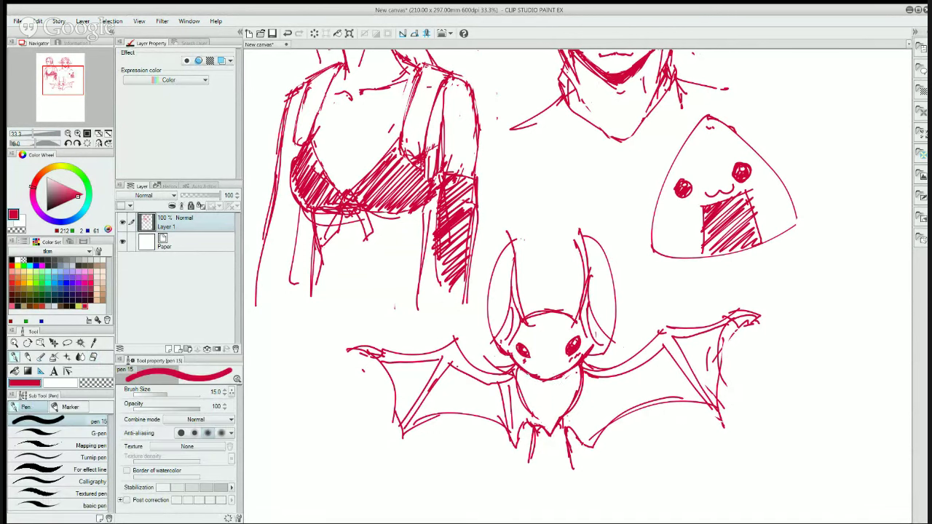
# - Redraw the bat's chin curve as a cleaner line, erasing the rough strokes around it
pyautogui.press('e')
pyautogui.press('p')
pyautogui.moveTo(562, 377)
pyautogui.mouseDown()
pyautogui.moveTo(584, 358)
pyautogui.moveTo(571, 368)
pyautogui.mouseUp()
pyautogui.press('e')
pyautogui.press('p')
pyautogui.press('e')
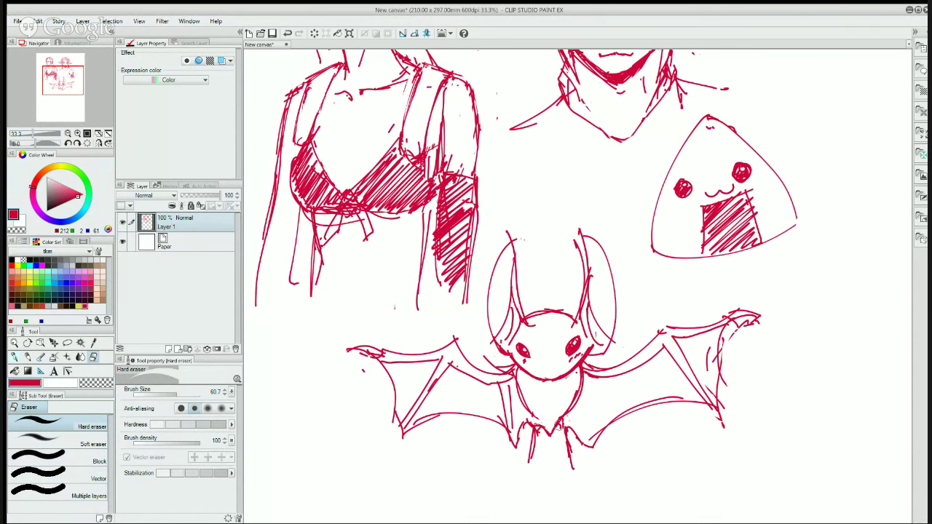
# - Rework the bat's two legs, erasing the rough strokes and adding small clawed feet
pyautogui.press('p')
pyautogui.moveTo(560, 425)
pyautogui.mouseDown()
pyautogui.moveTo(572, 466)
pyautogui.moveTo(568, 451)
pyautogui.moveTo(570, 458)
pyautogui.mouseUp()
pyautogui.press('e')
pyautogui.press('p')
pyautogui.press('e')
pyautogui.press('p')
pyautogui.moveTo(530, 426)
pyautogui.mouseDown()
pyautogui.moveTo(533, 460)
pyautogui.moveTo(574, 461)
pyautogui.moveTo(525, 465)
pyautogui.moveTo(533, 472)
pyautogui.mouseUp()
pyautogui.press('e')
pyautogui.press('p')
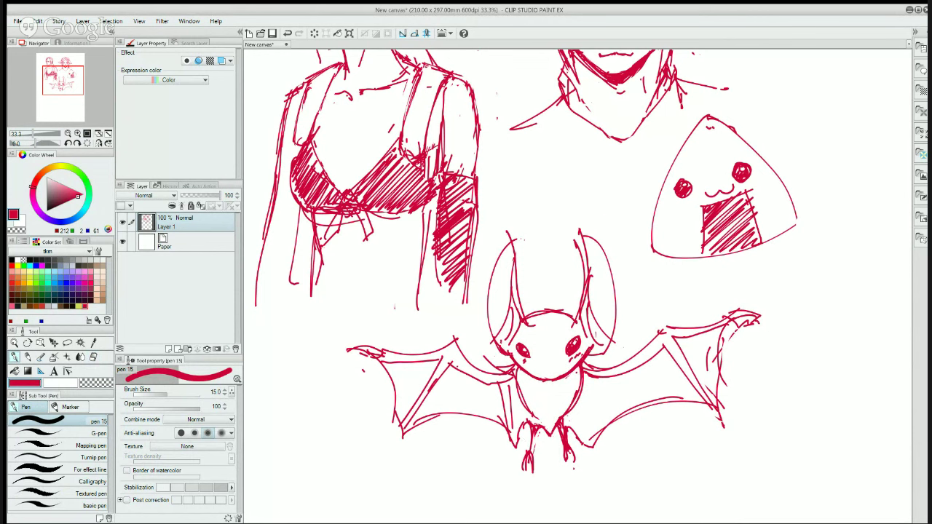
pyautogui.moveTo(626, 293)
pyautogui.mouseDown()
pyautogui.moveTo(664, 258)
pyautogui.moveTo(708, 185)
pyautogui.moveTo(747, 182)
pyautogui.mouseUp()
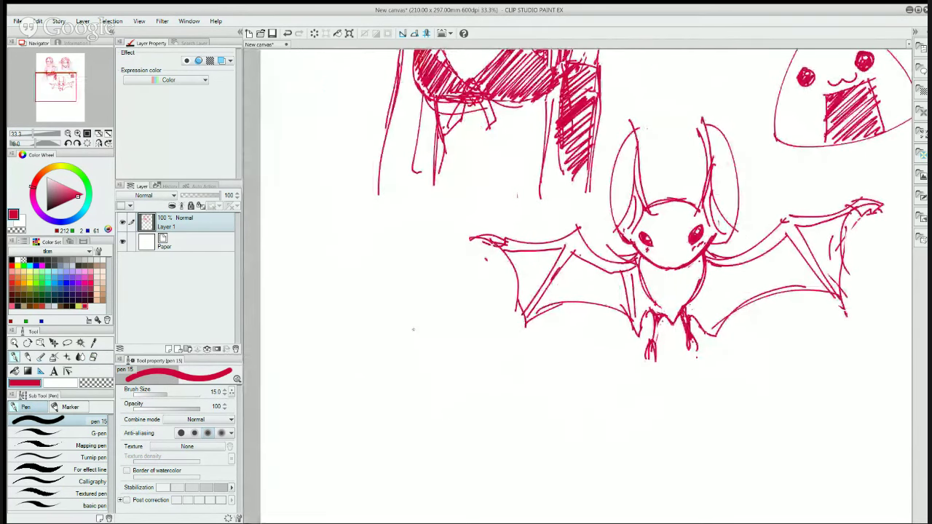
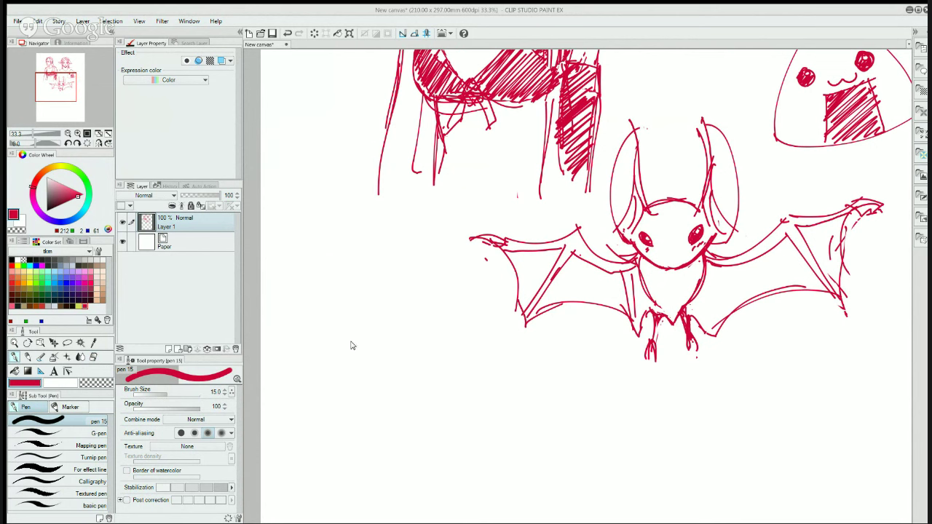
pyautogui.moveTo(362, 344); pyautogui.dragTo(366, 319)
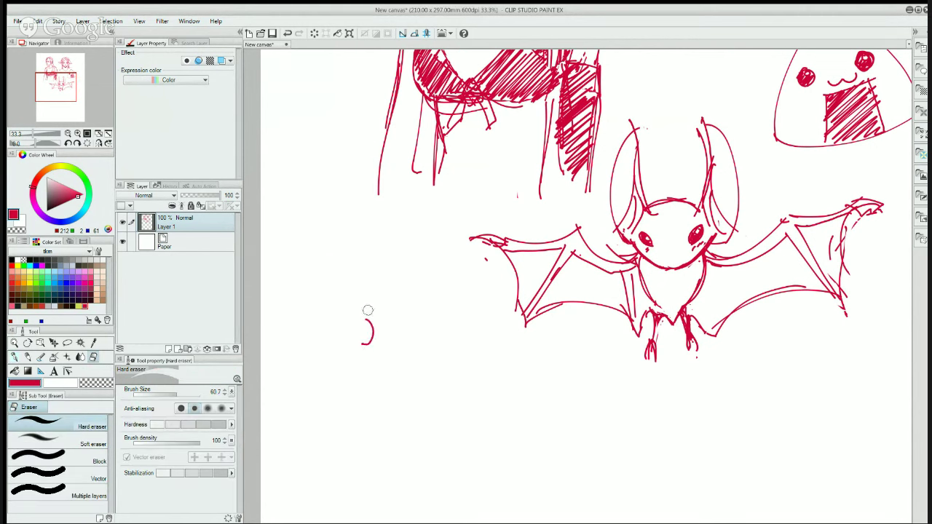
pyautogui.hotkey('ctrl', 'z')
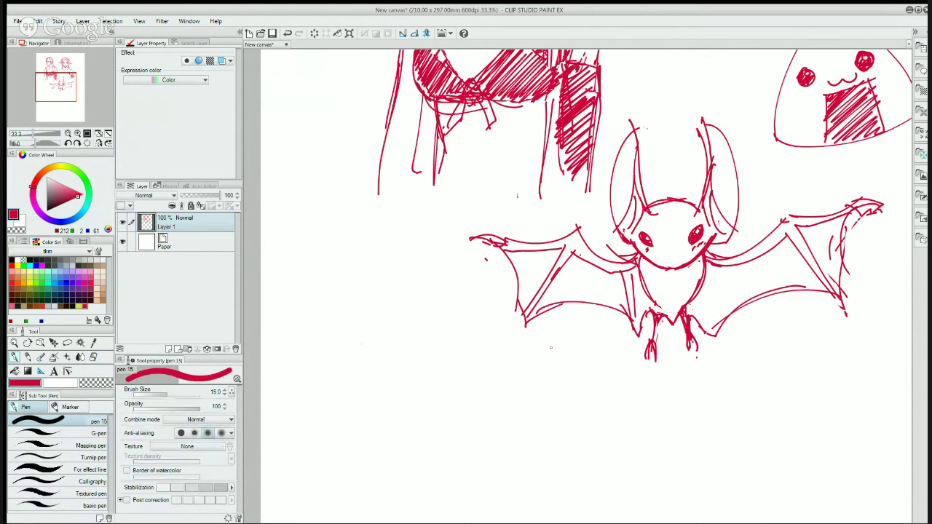
# - Sketch a rough construction circle with a tapered jaw for a new three-quarter head below the bat's right-hand wing
pyautogui.moveTo(728, 345); pyautogui.dragTo(626, 251)
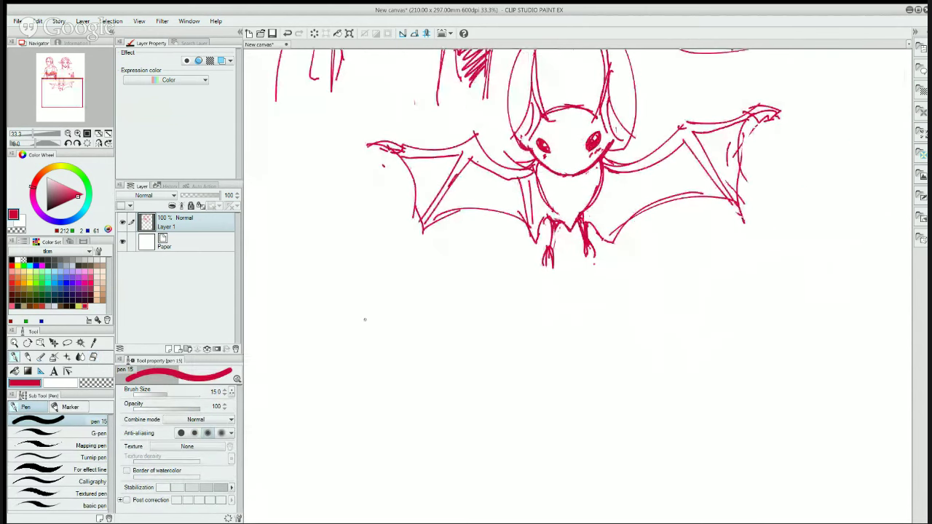
pyautogui.moveTo(798, 257)
pyautogui.mouseDown()
pyautogui.moveTo(761, 264)
pyautogui.moveTo(615, 347)
pyautogui.moveTo(664, 263)
pyautogui.mouseUp()
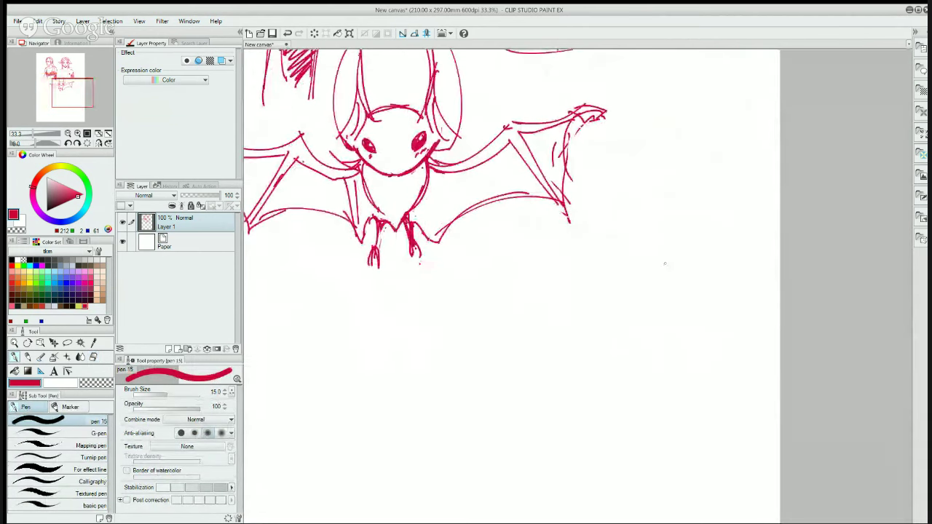
pyautogui.moveTo(587, 253)
pyautogui.mouseDown()
pyautogui.moveTo(579, 250)
pyautogui.moveTo(646, 287)
pyautogui.moveTo(518, 355)
pyautogui.moveTo(553, 428)
pyautogui.mouseUp()
pyautogui.moveTo(523, 363)
pyautogui.mouseDown()
pyautogui.moveTo(548, 417)
pyautogui.moveTo(624, 393)
pyautogui.mouseUp()
pyautogui.moveTo(577, 416); pyautogui.dragTo(635, 369)
pyautogui.moveTo(656, 285); pyautogui.dragTo(638, 373)
pyautogui.moveTo(518, 312)
pyautogui.mouseDown()
pyautogui.moveTo(514, 345)
pyautogui.moveTo(584, 252)
pyautogui.mouseUp()
pyautogui.moveTo(539, 272)
pyautogui.mouseDown()
pyautogui.moveTo(592, 268)
pyautogui.moveTo(636, 297)
pyautogui.mouseUp()
pyautogui.moveTo(642, 313); pyautogui.dragTo(640, 332)
pyautogui.moveTo(612, 263); pyautogui.dragTo(648, 299)
pyautogui.moveTo(645, 297); pyautogui.dragTo(657, 348)
pyautogui.moveTo(540, 315); pyautogui.dragTo(525, 301)
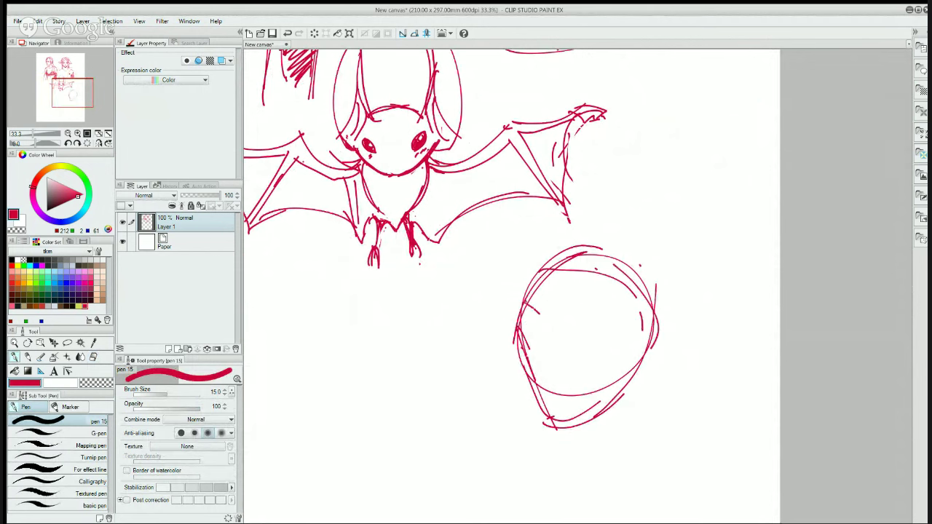
# - Draw a pointed horn jutting up and outward from the left side of the new head's forehead
pyautogui.moveTo(486, 262)
pyautogui.mouseDown()
pyautogui.moveTo(536, 301)
pyautogui.moveTo(488, 266)
pyautogui.mouseUp()
pyautogui.moveTo(484, 273)
pyautogui.mouseDown()
pyautogui.moveTo(495, 287)
pyautogui.moveTo(511, 283)
pyautogui.moveTo(494, 300)
pyautogui.moveTo(525, 342)
pyautogui.mouseUp()
pyautogui.moveTo(528, 325); pyautogui.dragTo(524, 343)
pyautogui.moveTo(536, 299); pyautogui.dragTo(532, 305)
pyautogui.moveTo(525, 308); pyautogui.dragTo(522, 317)
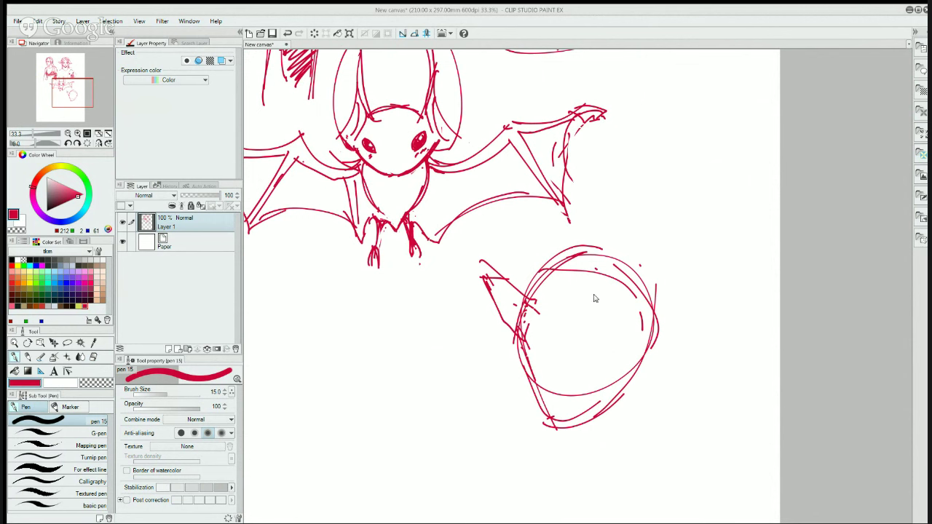
# - Sketch a heavy lowered brow line across the face, plus the nose line and the far edge of the face
pyautogui.moveTo(524, 343)
pyautogui.mouseDown()
pyautogui.moveTo(603, 350)
pyautogui.moveTo(534, 347)
pyautogui.moveTo(553, 350)
pyautogui.moveTo(546, 345)
pyautogui.mouseUp()
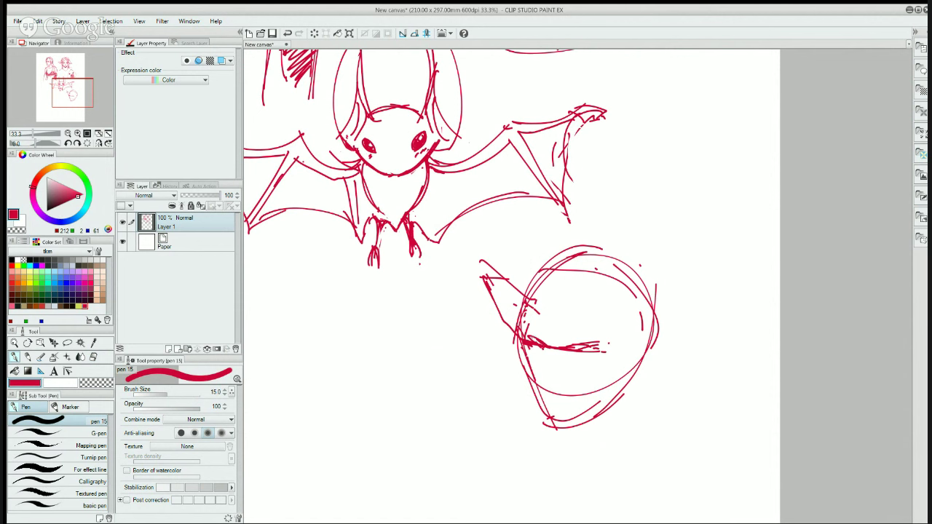
pyautogui.moveTo(534, 346); pyautogui.dragTo(533, 355)
pyautogui.moveTo(522, 341)
pyautogui.mouseDown()
pyautogui.moveTo(530, 393)
pyautogui.moveTo(526, 379)
pyautogui.mouseUp()
pyautogui.moveTo(528, 381); pyautogui.dragTo(540, 414)
pyautogui.moveTo(542, 347)
pyautogui.mouseDown()
pyautogui.moveTo(535, 395)
pyautogui.moveTo(555, 393)
pyautogui.moveTo(543, 392)
pyautogui.mouseUp()
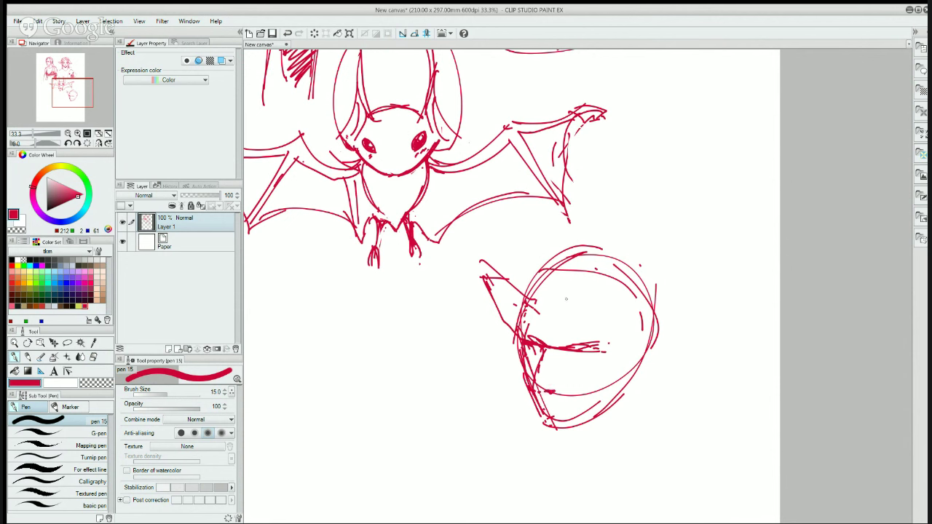
# - Draw the narrowed near eye with its iris and lids directly under the brow line
pyautogui.moveTo(562, 351)
pyautogui.mouseDown()
pyautogui.moveTo(594, 353)
pyautogui.moveTo(562, 353)
pyautogui.moveTo(568, 367)
pyautogui.moveTo(560, 354)
pyautogui.moveTo(569, 364)
pyautogui.moveTo(588, 360)
pyautogui.moveTo(574, 356)
pyautogui.mouseUp()
pyautogui.moveTo(571, 355); pyautogui.dragTo(572, 358)
pyautogui.hotkey('ctrl', 'z')
pyautogui.hotkey('ctrl', 'y')
pyautogui.moveTo(550, 350); pyautogui.dragTo(562, 364)
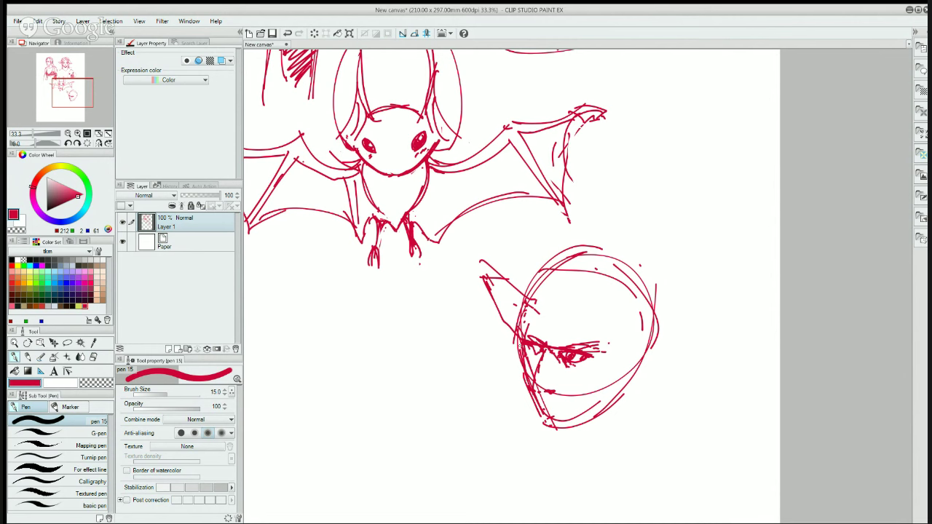
# - Darken the area beneath the inner brow between the near eye and the far side of the face with the pen
pyautogui.moveTo(541, 348); pyautogui.dragTo(528, 353)
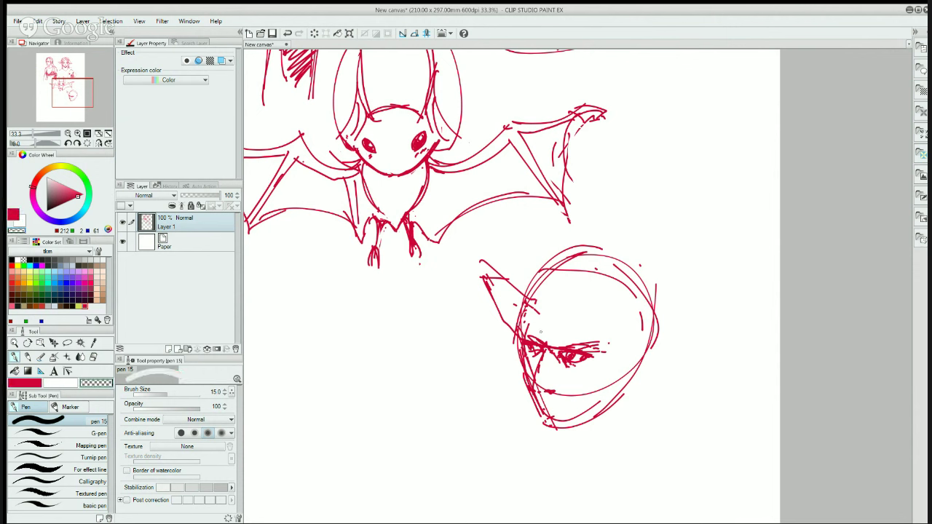
pyautogui.press('p')
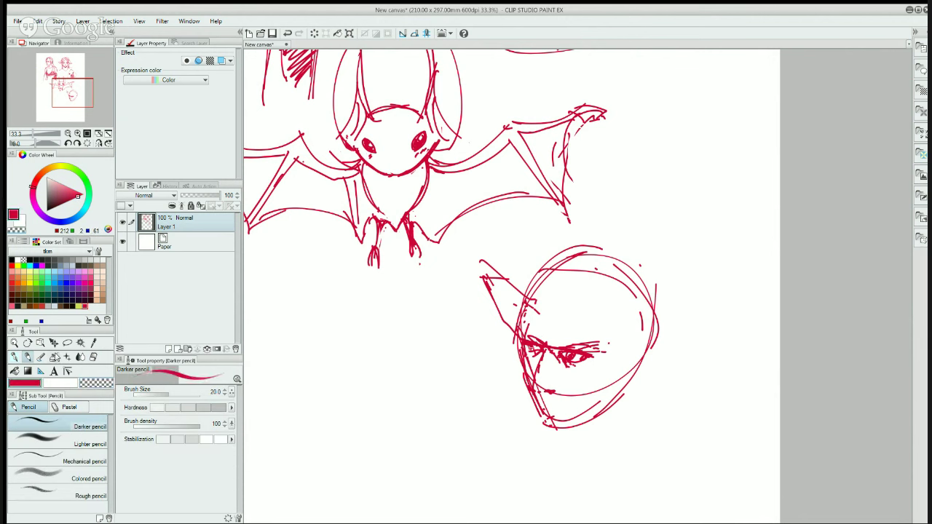
pyautogui.click(16, 356)
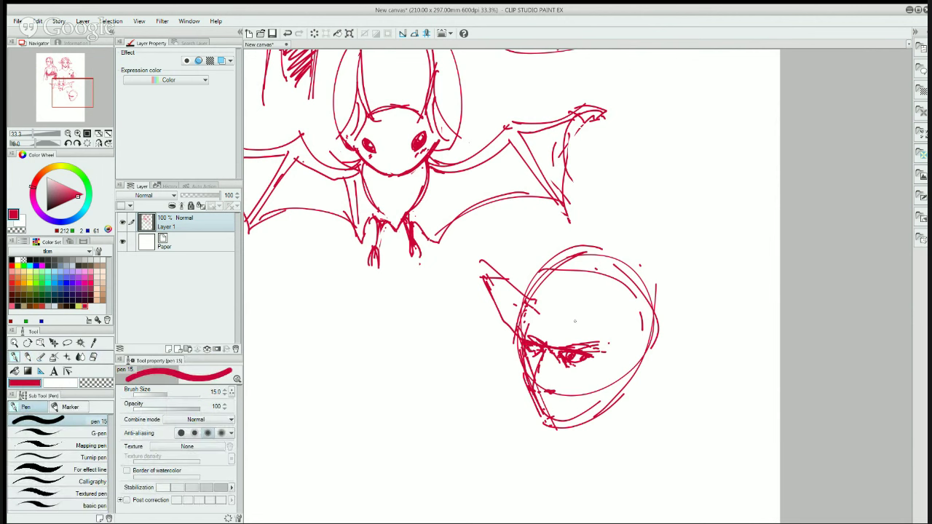
pyautogui.press('e')
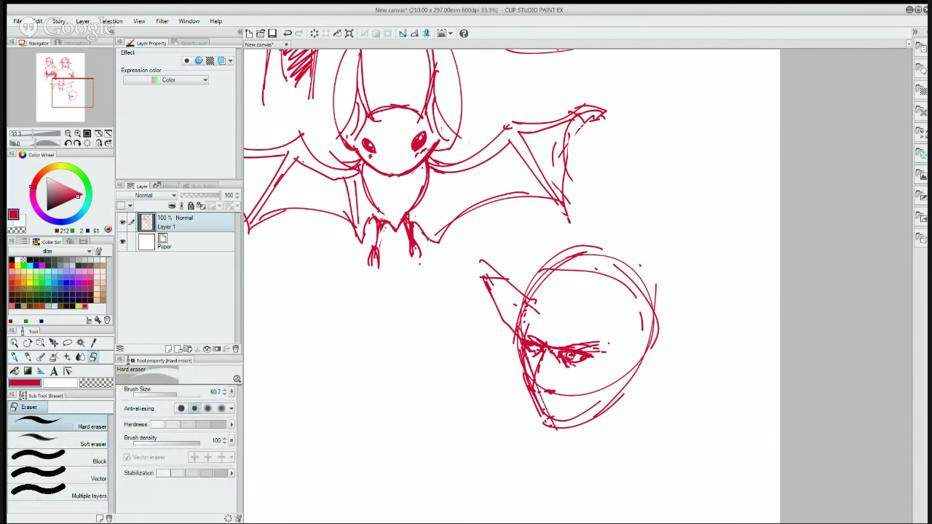
pyautogui.press('p')
pyautogui.moveTo(537, 353); pyautogui.dragTo(543, 359)
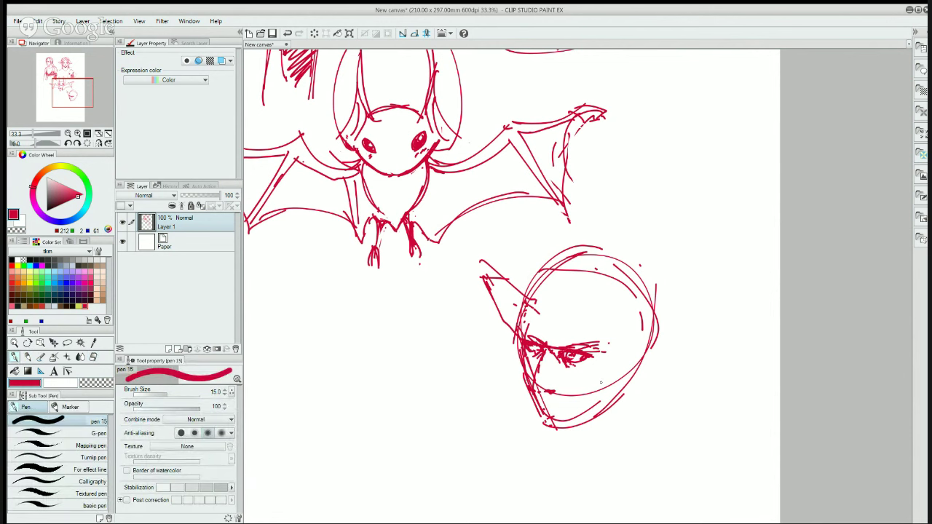
# - Draw the ear at the side of the head and add the cheek crease and short moustache strokes under the nose
pyautogui.moveTo(605, 358)
pyautogui.mouseDown()
pyautogui.moveTo(642, 366)
pyautogui.moveTo(618, 360)
pyautogui.moveTo(644, 350)
pyautogui.moveTo(643, 361)
pyautogui.mouseUp()
pyautogui.moveTo(644, 359)
pyautogui.mouseDown()
pyautogui.moveTo(616, 386)
pyautogui.moveTo(628, 377)
pyautogui.moveTo(637, 340)
pyautogui.mouseUp()
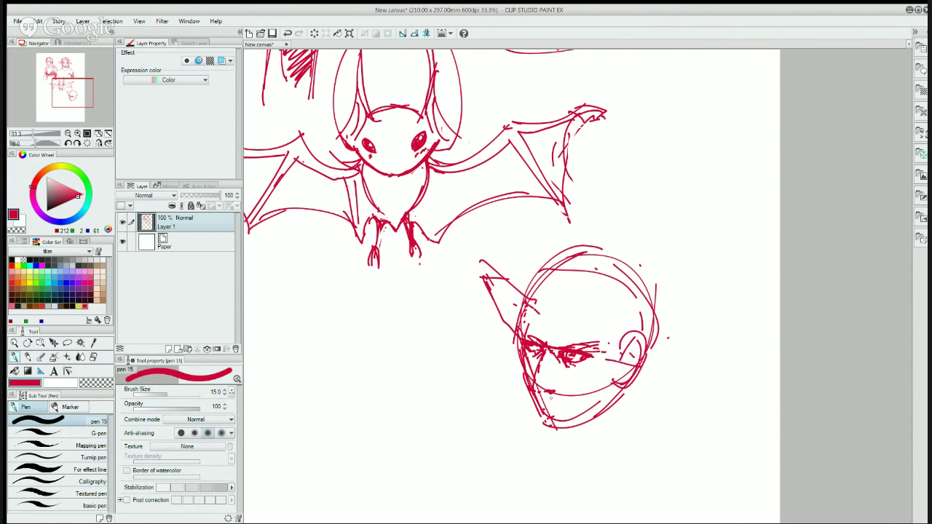
pyautogui.moveTo(541, 392)
pyautogui.mouseDown()
pyautogui.moveTo(566, 407)
pyautogui.moveTo(543, 412)
pyautogui.moveTo(559, 414)
pyautogui.moveTo(545, 420)
pyautogui.mouseUp()
pyautogui.press('e')
pyautogui.press('p')
pyautogui.moveTo(565, 362)
pyautogui.mouseDown()
pyautogui.moveTo(592, 401)
pyautogui.moveTo(531, 368)
pyautogui.mouseUp()
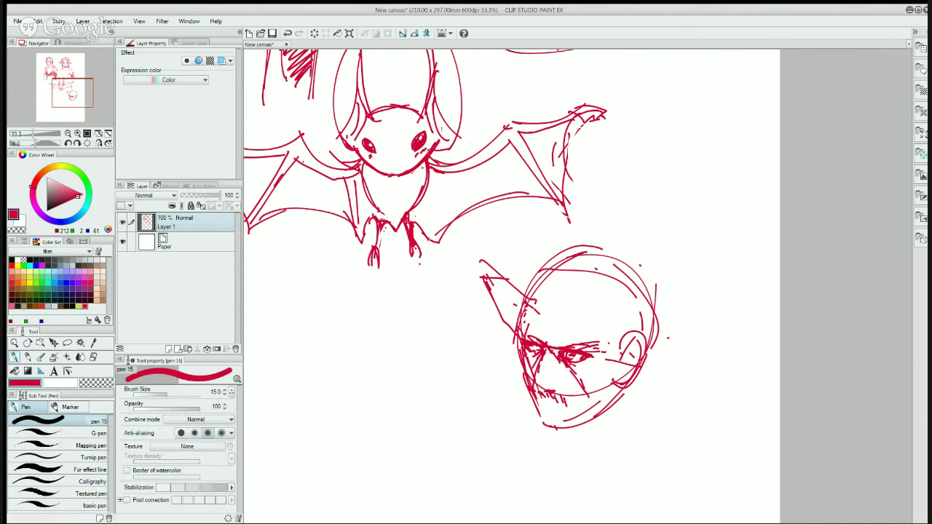
pyautogui.press('e')
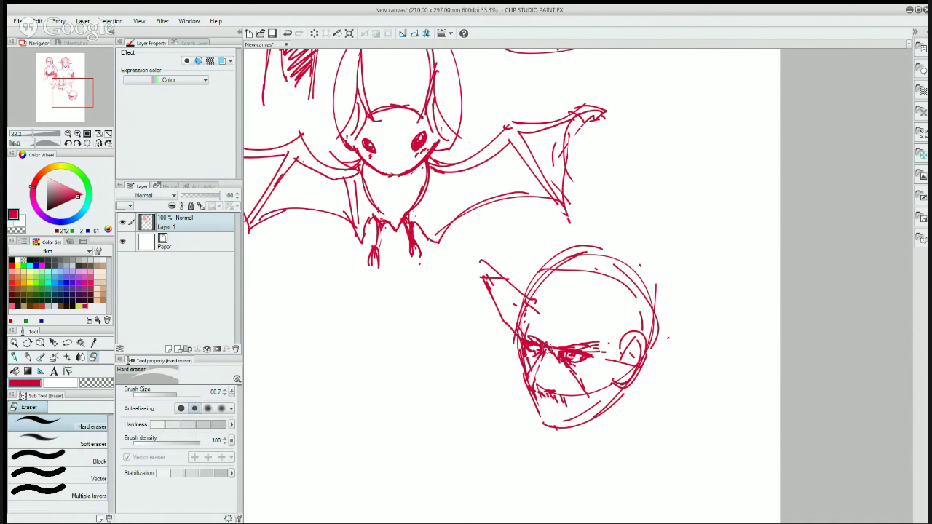
pyautogui.press('p')
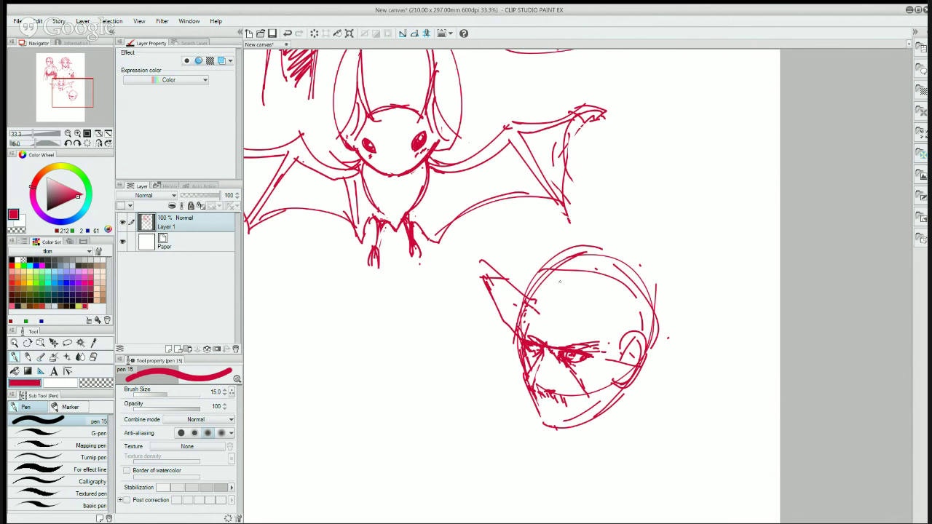
# - Draw an eyepatch strap as curved strokes running from the inner brow over the forehead to the back of the head
pyautogui.moveTo(545, 342)
pyautogui.mouseDown()
pyautogui.moveTo(594, 297)
pyautogui.moveTo(616, 297)
pyautogui.mouseUp()
pyautogui.moveTo(569, 327); pyautogui.dragTo(613, 292)
pyautogui.moveTo(546, 344); pyautogui.dragTo(645, 281)
pyautogui.press('e')
pyautogui.moveTo(590, 300)
pyautogui.mouseDown()
pyautogui.moveTo(555, 326)
pyautogui.moveTo(622, 282)
pyautogui.moveTo(582, 310)
pyautogui.mouseUp()
pyautogui.press('p')
pyautogui.moveTo(544, 345); pyautogui.dragTo(654, 281)
pyautogui.moveTo(595, 301)
pyautogui.mouseDown()
pyautogui.moveTo(652, 285)
pyautogui.moveTo(649, 306)
pyautogui.mouseUp()
pyautogui.moveTo(649, 304); pyautogui.dragTo(587, 309)
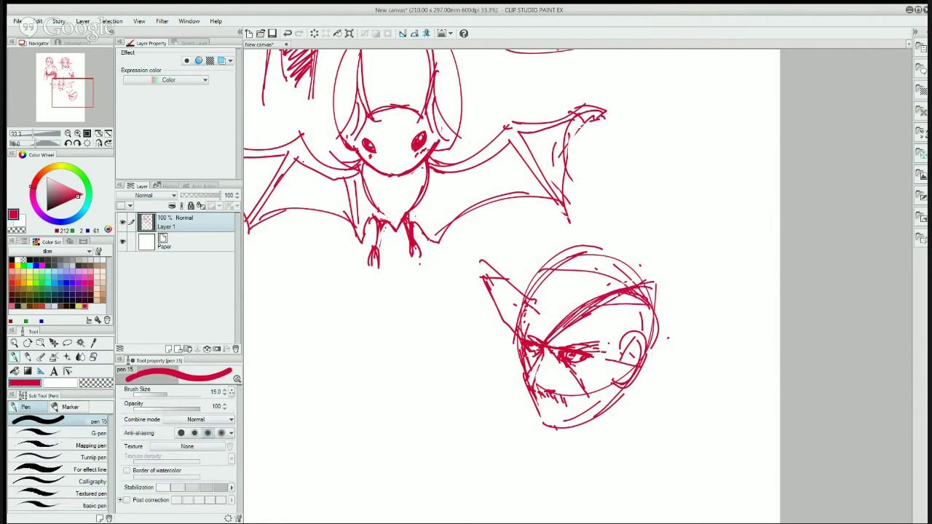
# - Shade the eyepatch over the far eye and sketch the mouth line and short beard strokes on the chin
pyautogui.moveTo(553, 345)
pyautogui.mouseDown()
pyautogui.moveTo(530, 339)
pyautogui.moveTo(522, 365)
pyautogui.moveTo(527, 358)
pyautogui.mouseUp()
pyautogui.moveTo(529, 347); pyautogui.dragTo(516, 364)
pyautogui.moveTo(523, 350)
pyautogui.mouseDown()
pyautogui.moveTo(519, 372)
pyautogui.moveTo(556, 408)
pyautogui.mouseUp()
pyautogui.moveTo(536, 403); pyautogui.dragTo(559, 409)
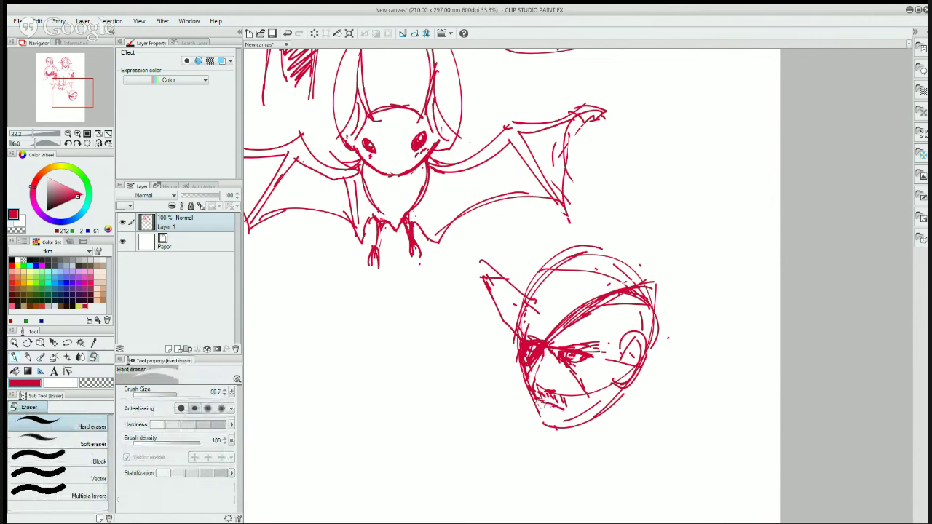
pyautogui.moveTo(537, 407)
pyautogui.mouseDown()
pyautogui.moveTo(546, 425)
pyautogui.moveTo(575, 427)
pyautogui.mouseUp()
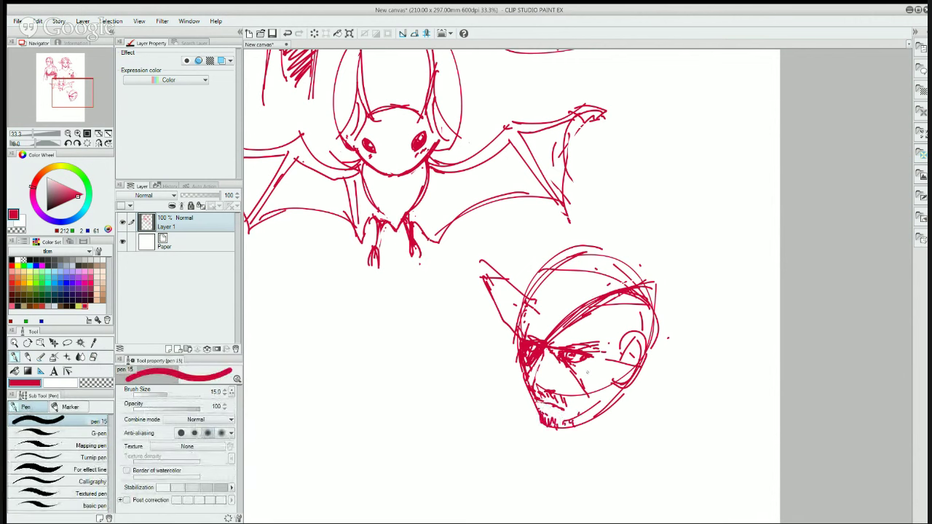
# - Erase the long tip of the horn and redraw it as a shorter, blunter horn
pyautogui.press('e')
pyautogui.moveTo(498, 273)
pyautogui.mouseDown()
pyautogui.moveTo(512, 280)
pyautogui.moveTo(485, 273)
pyautogui.moveTo(495, 282)
pyautogui.mouseUp()
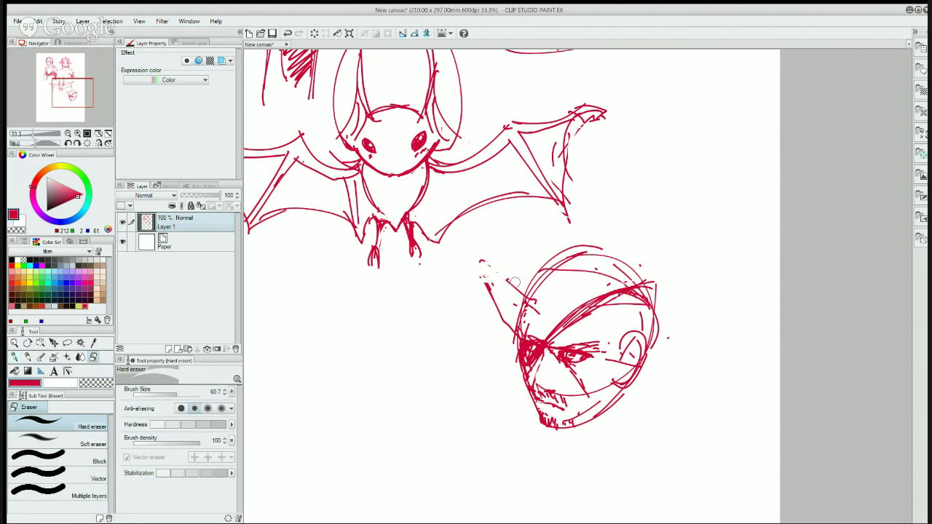
pyautogui.press('p')
pyautogui.moveTo(498, 281)
pyautogui.mouseDown()
pyautogui.moveTo(505, 299)
pyautogui.moveTo(522, 306)
pyautogui.moveTo(518, 333)
pyautogui.moveTo(483, 266)
pyautogui.moveTo(494, 290)
pyautogui.mouseUp()
pyautogui.press('e')
pyautogui.moveTo(482, 255)
pyautogui.mouseDown()
pyautogui.moveTo(499, 294)
pyautogui.moveTo(513, 283)
pyautogui.moveTo(505, 275)
pyautogui.mouseUp()
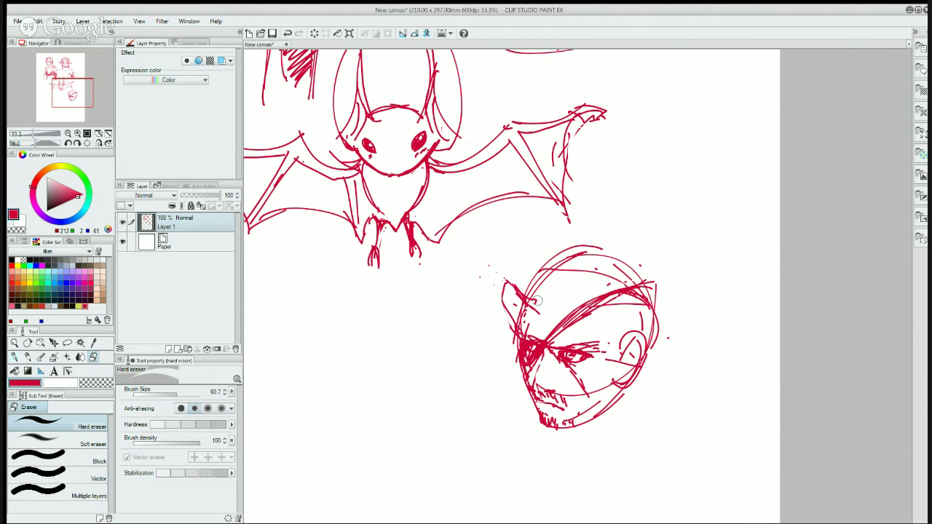
pyautogui.press('p')
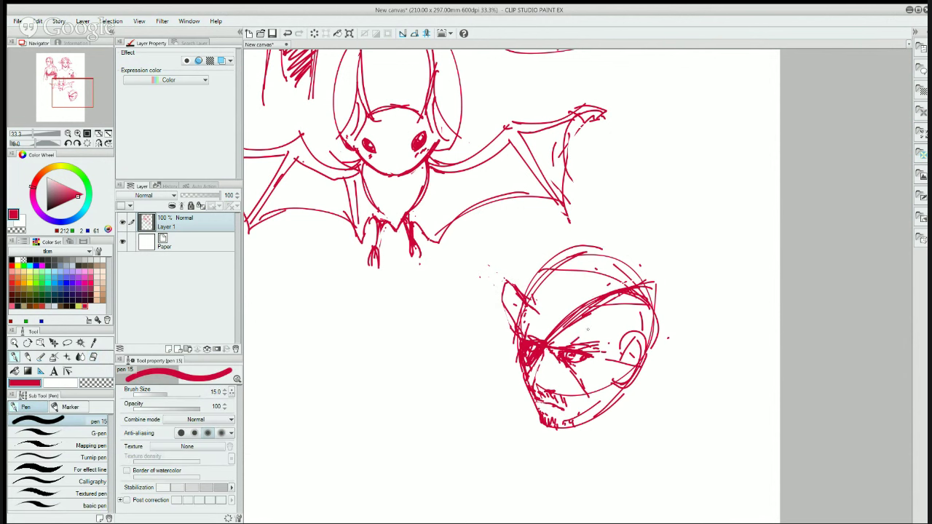
# - Add raised brow strokes above the near eye, clean up inside the ear and draw its inner folds
pyautogui.moveTo(572, 344); pyautogui.dragTo(579, 335)
pyautogui.press('e')
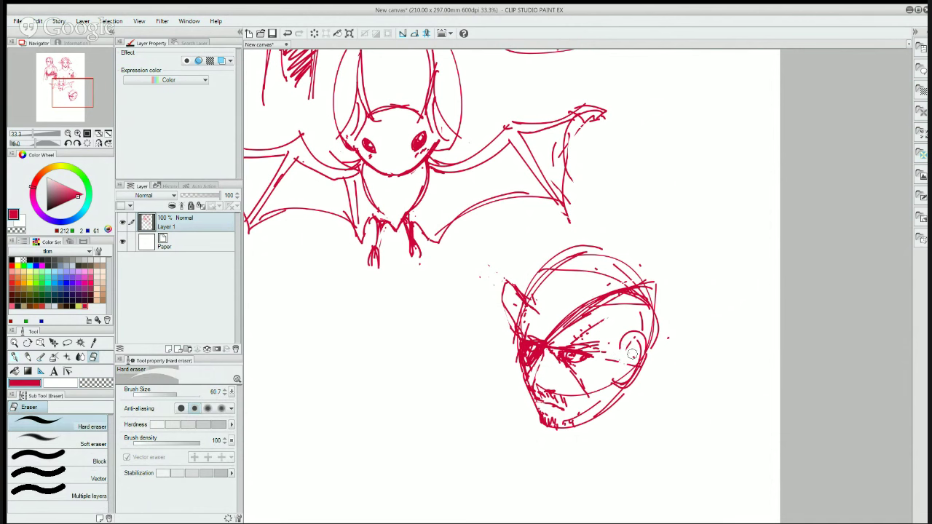
pyautogui.press('p')
pyautogui.moveTo(624, 345)
pyautogui.mouseDown()
pyautogui.moveTo(640, 341)
pyautogui.moveTo(625, 355)
pyautogui.moveTo(631, 360)
pyautogui.moveTo(638, 347)
pyautogui.mouseUp()
pyautogui.moveTo(635, 343)
pyautogui.mouseDown()
pyautogui.moveTo(639, 354)
pyautogui.moveTo(619, 375)
pyautogui.moveTo(627, 384)
pyautogui.moveTo(642, 370)
pyautogui.mouseUp()
pyautogui.press('e')
pyautogui.press('p')
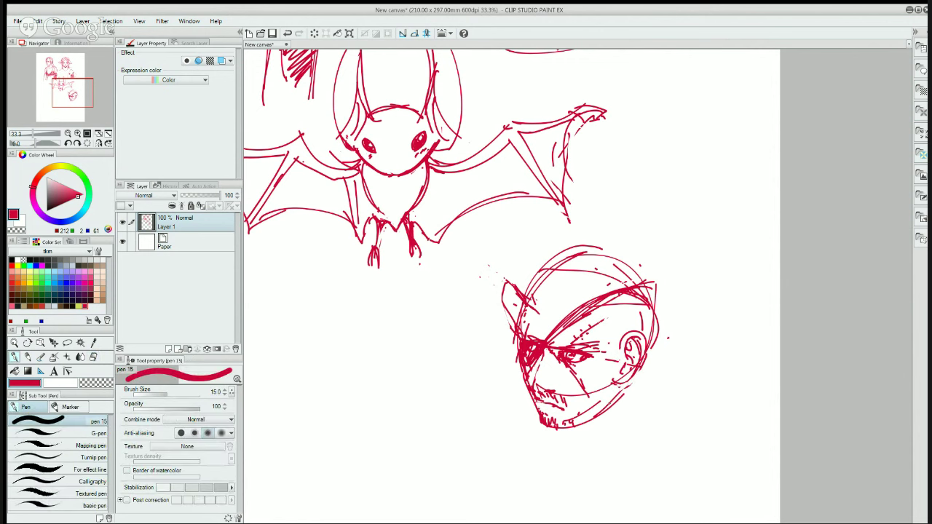
# - Strengthen the jawline from chin to ear with darker strokes and erase rough lines around the nose
pyautogui.moveTo(557, 428); pyautogui.dragTo(611, 405)
pyautogui.moveTo(633, 369); pyautogui.dragTo(604, 410)
pyautogui.press('e')
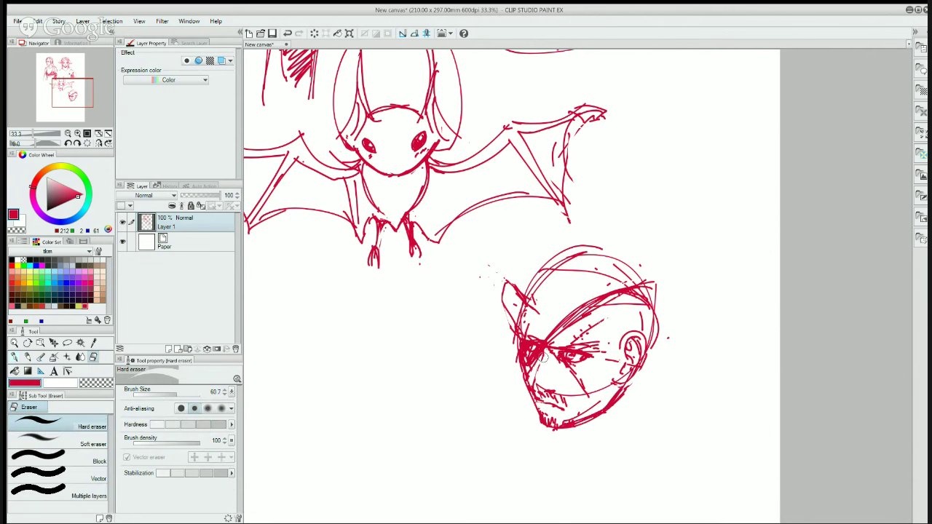
pyautogui.moveTo(544, 358); pyautogui.dragTo(535, 390)
pyautogui.press('p')
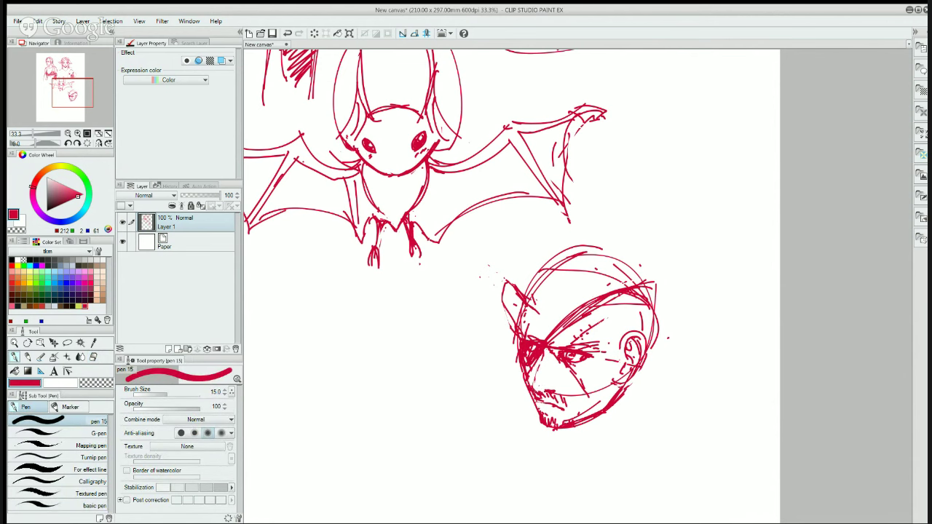
# - Hatch the beard over the upper lip, chin and jaw, and continue it up into the sideburn beside the ear
pyautogui.moveTo(535, 376); pyautogui.dragTo(528, 388)
pyautogui.moveTo(553, 380)
pyautogui.mouseDown()
pyautogui.moveTo(567, 405)
pyautogui.moveTo(554, 423)
pyautogui.moveTo(578, 428)
pyautogui.mouseUp()
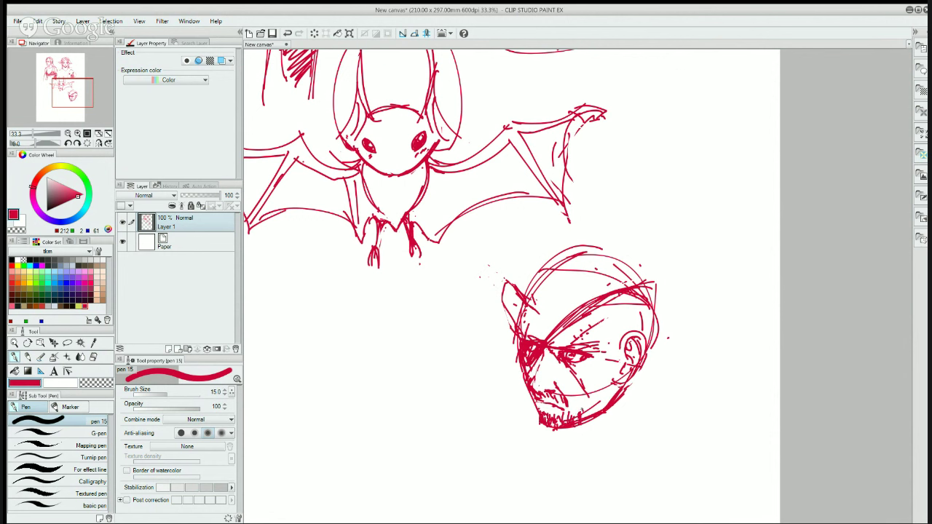
pyautogui.moveTo(581, 405)
pyautogui.mouseDown()
pyautogui.moveTo(587, 418)
pyautogui.moveTo(603, 411)
pyautogui.moveTo(613, 381)
pyautogui.mouseUp()
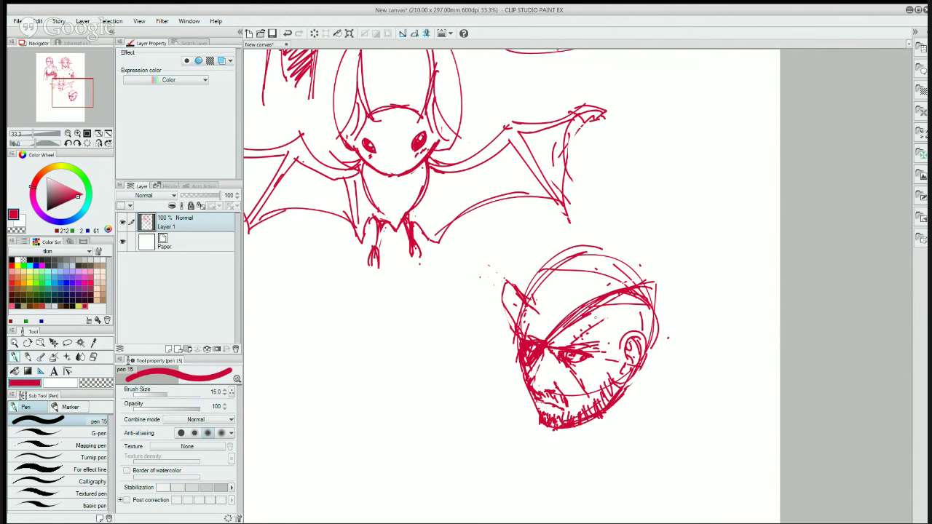
pyautogui.moveTo(610, 327)
pyautogui.mouseDown()
pyautogui.moveTo(598, 342)
pyautogui.moveTo(614, 352)
pyautogui.moveTo(612, 384)
pyautogui.mouseUp()
pyautogui.moveTo(623, 343); pyautogui.dragTo(618, 376)
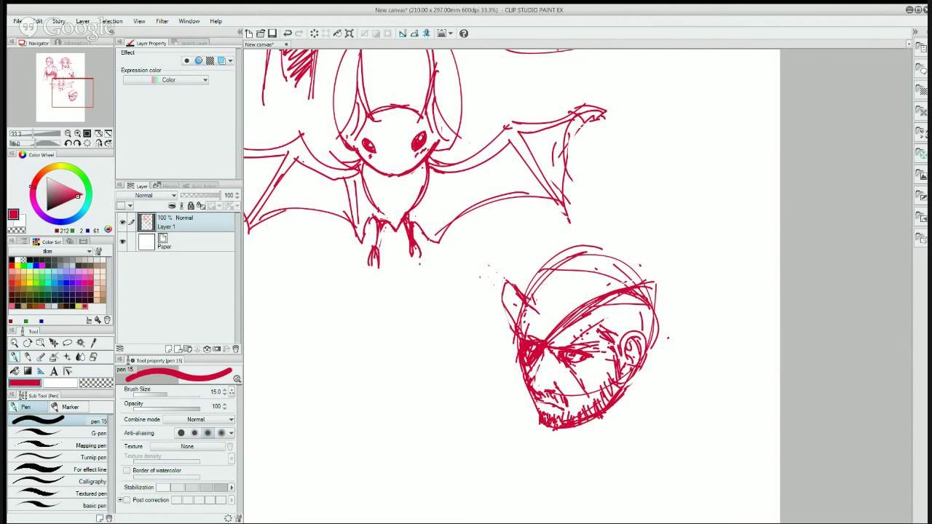
# - Outline the swept-back hair from behind the horn over the crown to the back of the head
pyautogui.moveTo(544, 279)
pyautogui.mouseDown()
pyautogui.moveTo(539, 298)
pyautogui.moveTo(521, 289)
pyautogui.mouseUp()
pyautogui.moveTo(543, 279)
pyautogui.mouseDown()
pyautogui.moveTo(518, 289)
pyautogui.moveTo(521, 281)
pyautogui.moveTo(538, 287)
pyautogui.moveTo(563, 242)
pyautogui.moveTo(607, 249)
pyautogui.mouseUp()
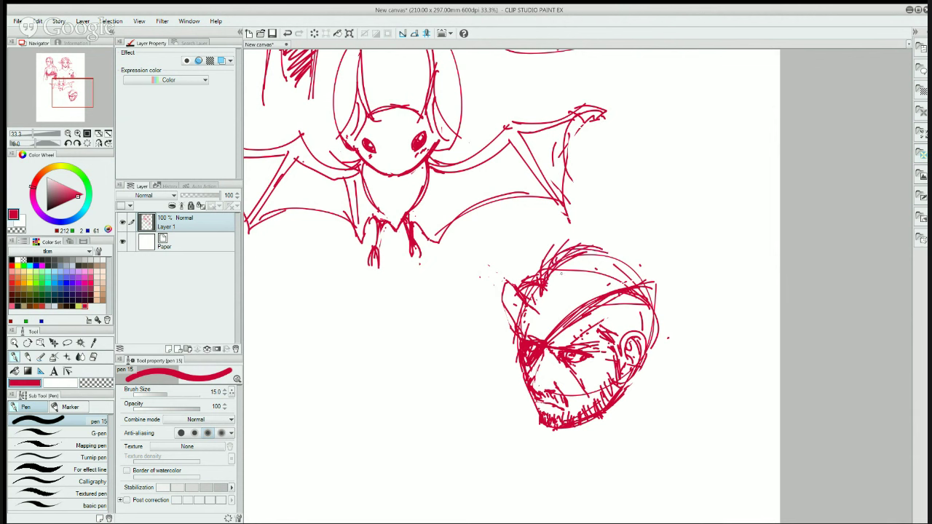
pyautogui.moveTo(551, 268); pyautogui.dragTo(582, 247)
pyautogui.moveTo(587, 246)
pyautogui.mouseDown()
pyautogui.moveTo(619, 248)
pyautogui.moveTo(655, 281)
pyautogui.mouseUp()
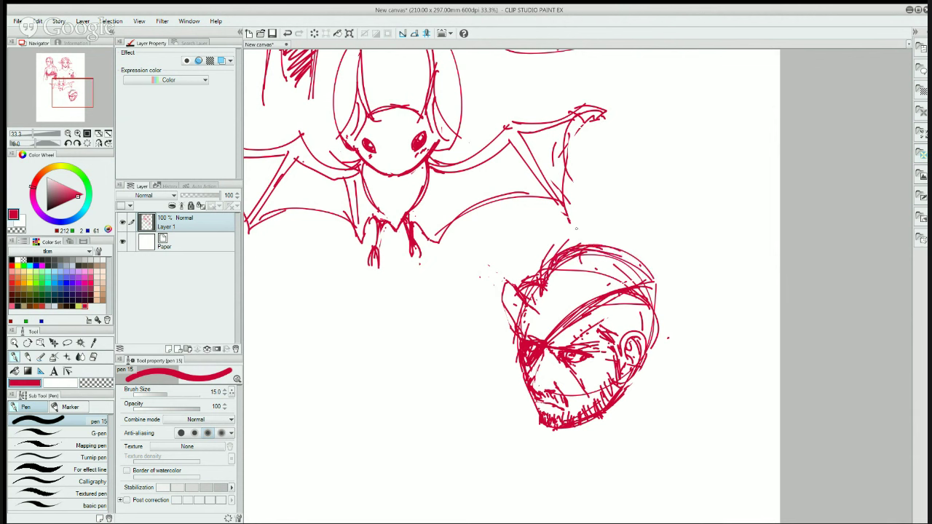
# - Add short hair strokes along the forehead hairline and around the temple above the ear
pyautogui.moveTo(553, 282)
pyautogui.mouseDown()
pyautogui.moveTo(575, 253)
pyautogui.moveTo(566, 257)
pyautogui.mouseUp()
pyautogui.moveTo(543, 297); pyautogui.dragTo(555, 268)
pyautogui.moveTo(549, 298); pyautogui.dragTo(569, 275)
pyautogui.moveTo(557, 297)
pyautogui.mouseDown()
pyautogui.moveTo(578, 271)
pyautogui.moveTo(582, 278)
pyautogui.mouseUp()
pyautogui.moveTo(573, 301); pyautogui.dragTo(591, 285)
pyautogui.moveTo(584, 303)
pyautogui.mouseDown()
pyautogui.moveTo(598, 291)
pyautogui.moveTo(615, 304)
pyautogui.mouseUp()
pyautogui.moveTo(600, 322)
pyautogui.mouseDown()
pyautogui.moveTo(639, 331)
pyautogui.moveTo(632, 335)
pyautogui.mouseUp()
pyautogui.moveTo(615, 334); pyautogui.dragTo(627, 341)
pyautogui.moveTo(619, 335)
pyautogui.mouseDown()
pyautogui.moveTo(626, 340)
pyautogui.moveTo(636, 328)
pyautogui.mouseUp()
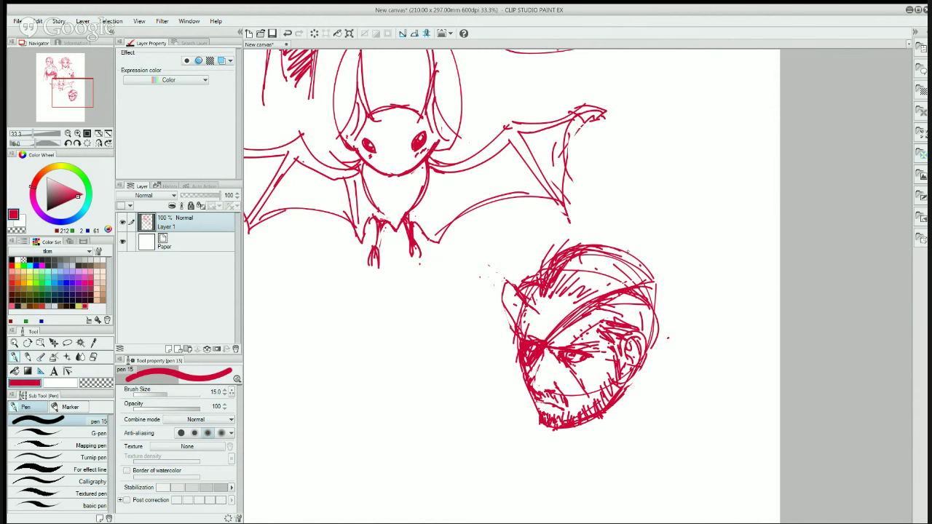
# - Fill the crown and back of the head with swept-back hair strokes and erase stray lines above the front hair
pyautogui.moveTo(582, 276); pyautogui.dragTo(636, 252)
pyautogui.moveTo(639, 277); pyautogui.dragTo(657, 292)
pyautogui.moveTo(591, 265); pyautogui.dragTo(612, 255)
pyautogui.moveTo(565, 289); pyautogui.dragTo(633, 263)
pyautogui.moveTo(559, 271); pyautogui.dragTo(589, 260)
pyautogui.moveTo(566, 293); pyautogui.dragTo(617, 273)
pyautogui.moveTo(614, 308); pyautogui.dragTo(638, 294)
pyautogui.moveTo(567, 293); pyautogui.dragTo(610, 272)
pyautogui.moveTo(613, 321)
pyautogui.mouseDown()
pyautogui.moveTo(653, 300)
pyautogui.moveTo(634, 298)
pyautogui.mouseUp()
pyautogui.moveTo(616, 343)
pyautogui.mouseDown()
pyautogui.moveTo(649, 296)
pyautogui.moveTo(640, 300)
pyautogui.mouseUp()
pyautogui.moveTo(644, 332)
pyautogui.mouseDown()
pyautogui.moveTo(650, 364)
pyautogui.moveTo(654, 339)
pyautogui.mouseUp()
pyautogui.moveTo(645, 344); pyautogui.dragTo(657, 320)
pyautogui.moveTo(632, 314); pyautogui.dragTo(644, 299)
pyautogui.moveTo(645, 322)
pyautogui.mouseDown()
pyautogui.moveTo(653, 310)
pyautogui.moveTo(646, 268)
pyautogui.mouseUp()
pyautogui.moveTo(604, 264); pyautogui.dragTo(615, 252)
pyautogui.moveTo(645, 302); pyautogui.dragTo(659, 289)
pyautogui.moveTo(598, 262)
pyautogui.mouseDown()
pyautogui.moveTo(612, 256)
pyautogui.moveTo(586, 247)
pyautogui.moveTo(599, 242)
pyautogui.mouseUp()
pyautogui.press('e')
pyautogui.moveTo(539, 262); pyautogui.dragTo(598, 239)
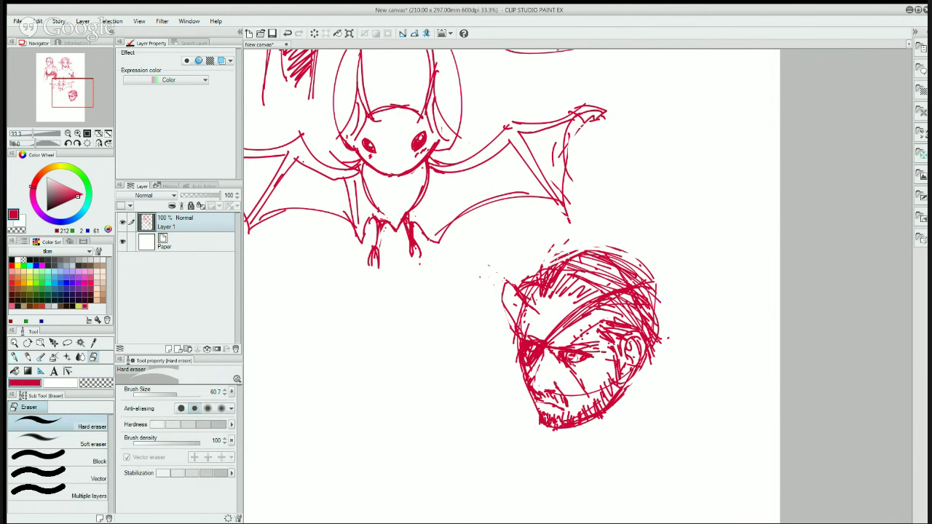
# - Sketch the man's neck with lines behind the jaw below the ear and an angled throat line under the chin
pyautogui.press('p')
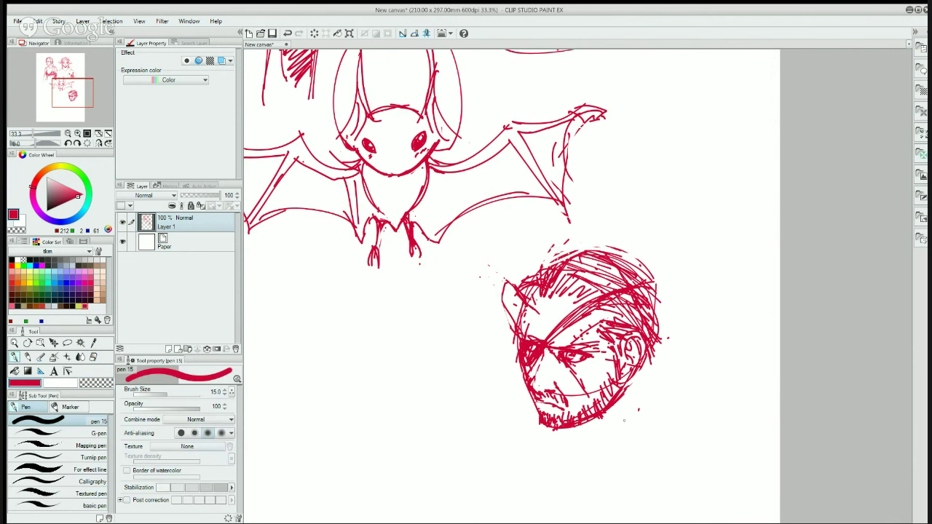
pyautogui.moveTo(642, 363)
pyautogui.mouseDown()
pyautogui.moveTo(636, 406)
pyautogui.moveTo(633, 396)
pyautogui.moveTo(647, 394)
pyautogui.mouseUp()
pyautogui.moveTo(575, 424); pyautogui.dragTo(563, 445)
pyautogui.moveTo(643, 383)
pyautogui.mouseDown()
pyautogui.moveTo(639, 397)
pyautogui.moveTo(569, 432)
pyautogui.moveTo(646, 389)
pyautogui.moveTo(654, 415)
pyautogui.moveTo(582, 421)
pyautogui.moveTo(593, 457)
pyautogui.moveTo(567, 489)
pyautogui.mouseUp()
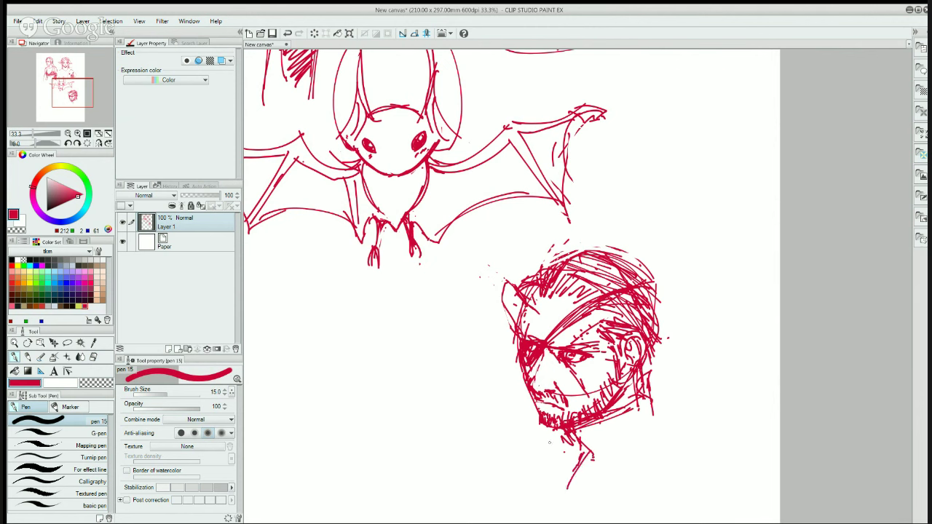
# - Shade the horn on the man's forehead with short hatching strokes along its length and base
pyautogui.moveTo(524, 304); pyautogui.dragTo(524, 327)
pyautogui.moveTo(530, 282); pyautogui.dragTo(509, 321)
pyautogui.moveTo(530, 300); pyautogui.dragTo(526, 321)
# - Sketch the front of the neck and an open collar below the man's beard
pyautogui.moveTo(563, 425); pyautogui.dragTo(562, 471)
pyautogui.moveTo(541, 456); pyautogui.dragTo(566, 474)
pyautogui.moveTo(549, 426); pyautogui.dragTo(535, 458)
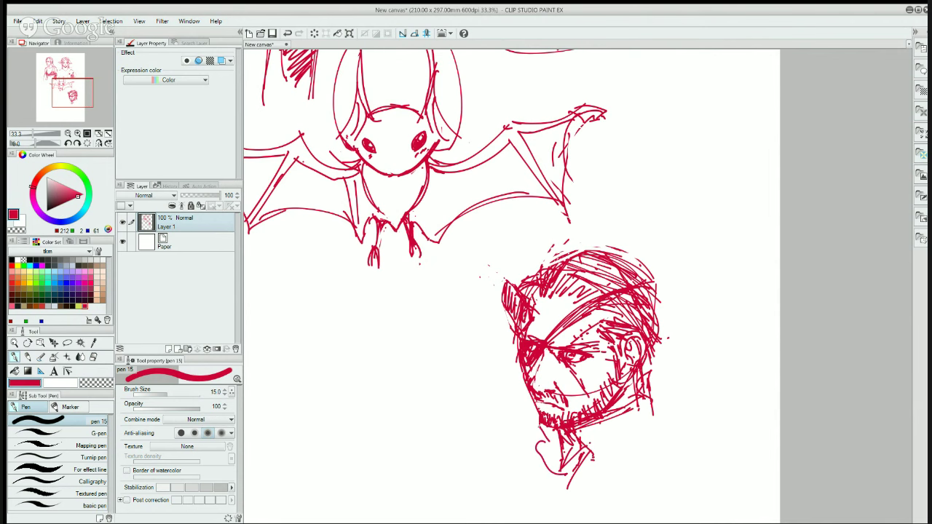
pyautogui.moveTo(503, 430)
pyautogui.mouseDown()
pyautogui.moveTo(547, 478)
pyautogui.moveTo(541, 466)
pyautogui.moveTo(531, 489)
pyautogui.moveTo(559, 506)
pyautogui.mouseUp()
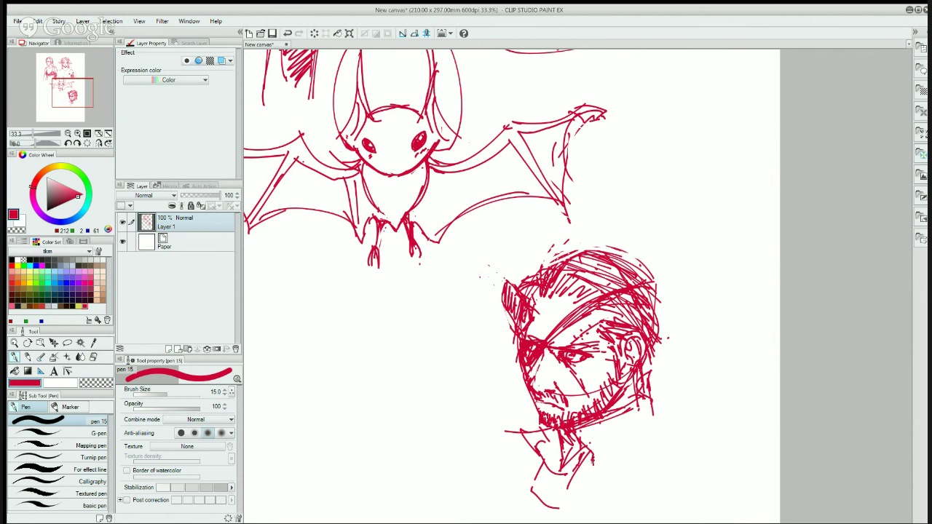
pyautogui.moveTo(592, 461); pyautogui.dragTo(569, 514)
# - Darken the man's hair with dense diagonal hatching from the front hairline over the crown to above the ear
pyautogui.moveTo(540, 296)
pyautogui.mouseDown()
pyautogui.moveTo(534, 303)
pyautogui.moveTo(541, 278)
pyautogui.mouseUp()
pyautogui.moveTo(546, 264); pyautogui.dragTo(537, 278)
pyautogui.moveTo(553, 264)
pyautogui.mouseDown()
pyautogui.moveTo(544, 280)
pyautogui.moveTo(560, 264)
pyautogui.mouseUp()
pyautogui.moveTo(557, 286)
pyautogui.mouseDown()
pyautogui.moveTo(574, 255)
pyautogui.moveTo(592, 256)
pyautogui.mouseUp()
pyautogui.moveTo(577, 300)
pyautogui.mouseDown()
pyautogui.moveTo(606, 255)
pyautogui.moveTo(596, 277)
pyautogui.moveTo(615, 264)
pyautogui.moveTo(625, 274)
pyautogui.mouseUp()
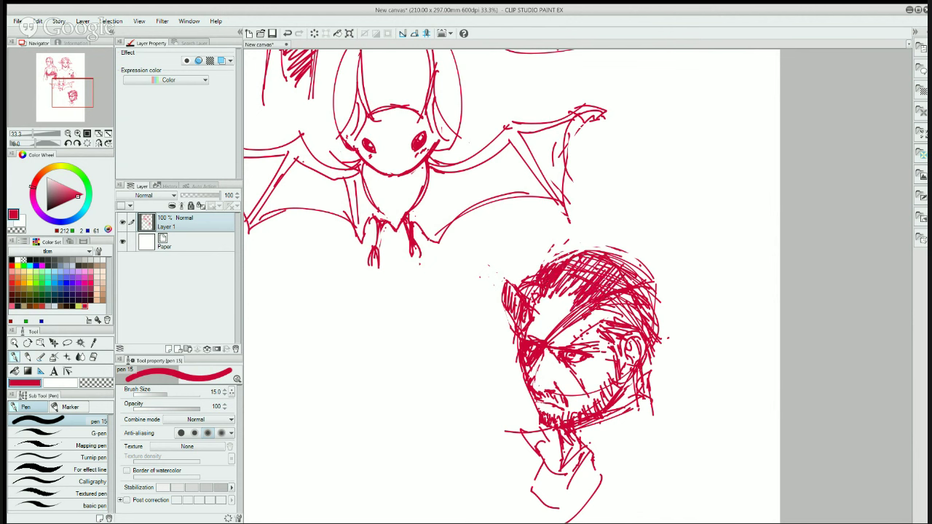
pyautogui.moveTo(591, 321); pyautogui.dragTo(627, 294)
pyautogui.moveTo(588, 327); pyautogui.dragTo(609, 308)
pyautogui.moveTo(604, 320); pyautogui.dragTo(635, 292)
pyautogui.moveTo(608, 335); pyautogui.dragTo(641, 305)
pyautogui.moveTo(616, 335); pyautogui.dragTo(635, 305)
pyautogui.moveTo(572, 291); pyautogui.dragTo(583, 283)
pyautogui.moveTo(559, 311)
pyautogui.mouseDown()
pyautogui.moveTo(591, 275)
pyautogui.moveTo(563, 278)
pyautogui.moveTo(581, 288)
pyautogui.mouseUp()
pyautogui.moveTo(565, 315)
pyautogui.mouseDown()
pyautogui.moveTo(576, 303)
pyautogui.moveTo(557, 299)
pyautogui.moveTo(576, 260)
pyautogui.mouseUp()
pyautogui.moveTo(547, 294); pyautogui.dragTo(588, 254)
pyautogui.moveTo(587, 270); pyautogui.dragTo(608, 260)
pyautogui.moveTo(610, 279); pyautogui.dragTo(613, 269)
pyautogui.moveTo(611, 317); pyautogui.dragTo(632, 304)
pyautogui.moveTo(623, 325); pyautogui.dragTo(631, 318)
pyautogui.moveTo(627, 326)
pyautogui.mouseDown()
pyautogui.moveTo(641, 309)
pyautogui.moveTo(647, 314)
pyautogui.mouseUp()
pyautogui.moveTo(639, 332); pyautogui.dragTo(655, 305)
# - Darken the beard along the man's jaw below the ear with short strokes
pyautogui.moveTo(610, 379); pyautogui.dragTo(616, 364)
pyautogui.moveTo(613, 396); pyautogui.dragTo(620, 388)
pyautogui.moveTo(607, 404); pyautogui.dragTo(614, 392)
pyautogui.moveTo(600, 403); pyautogui.dragTo(610, 398)
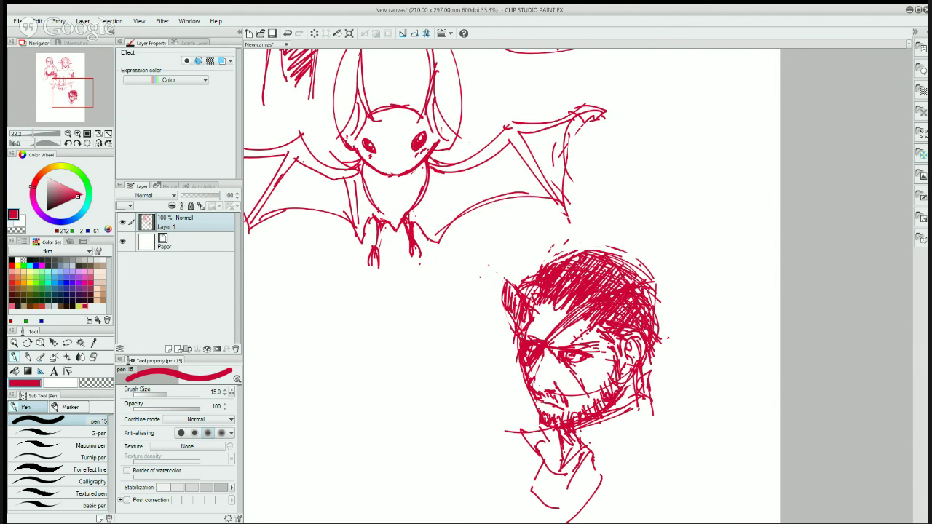
# - Erase the curved construction line across the man's cheek and trim the fold line beneath the eye
pyautogui.press('e')
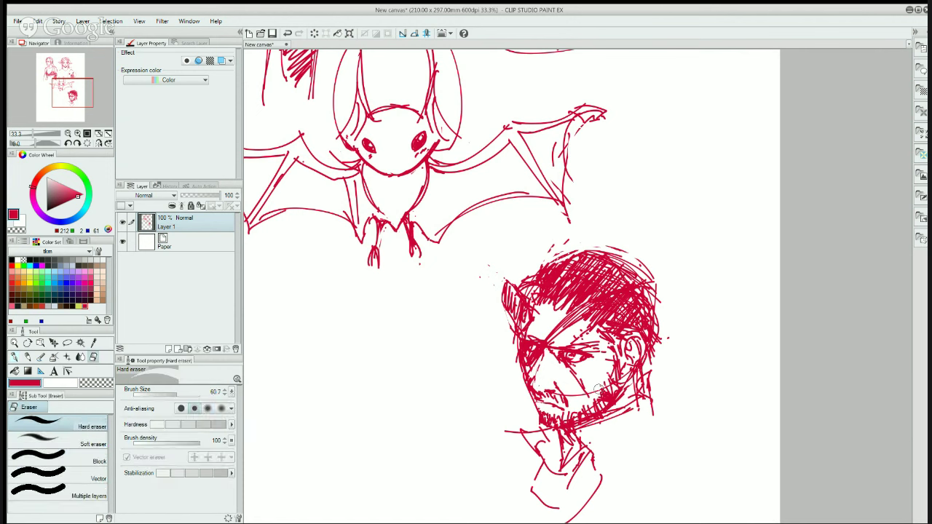
pyautogui.moveTo(591, 390)
pyautogui.mouseDown()
pyautogui.moveTo(567, 393)
pyautogui.moveTo(599, 385)
pyautogui.mouseUp()
pyautogui.moveTo(592, 389)
pyautogui.mouseDown()
pyautogui.moveTo(576, 375)
pyautogui.moveTo(589, 398)
pyautogui.mouseUp()
pyautogui.press('p')
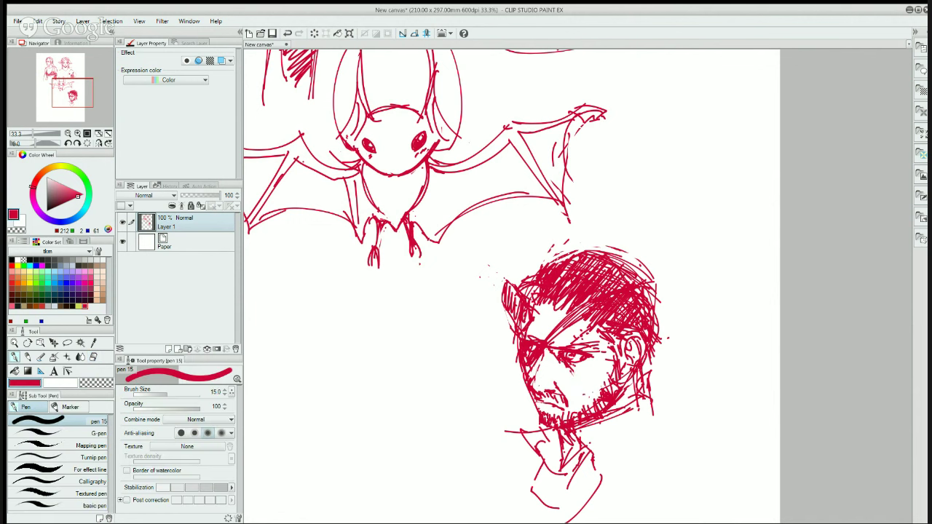
pyautogui.press('e')
pyautogui.moveTo(568, 367); pyautogui.dragTo(582, 391)
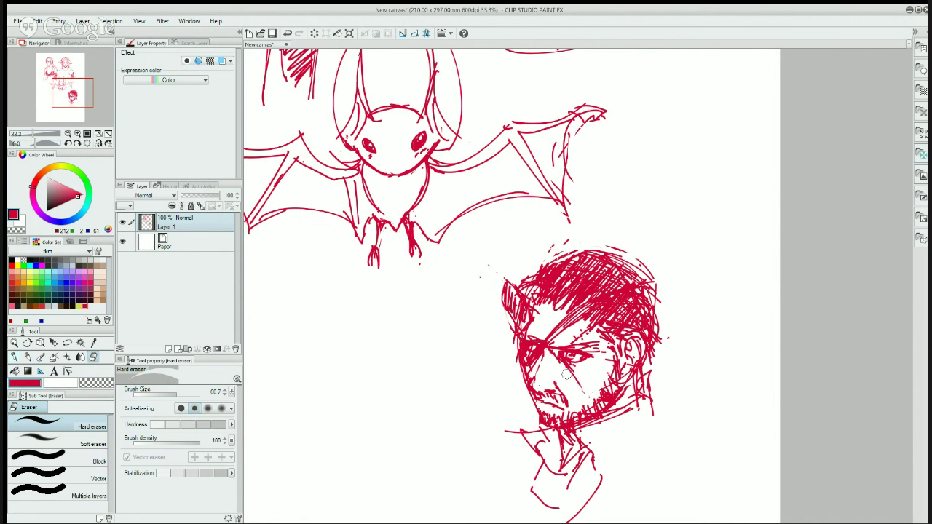
pyautogui.press('p')
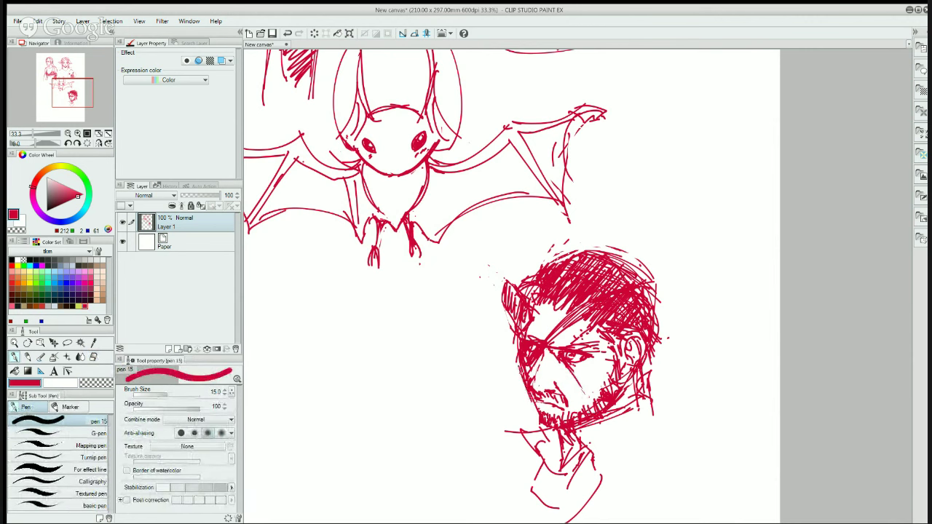
pyautogui.press('e')
# - Redraw the far contour of the man's face from eyepatch to mouth, trim it, and add a stroke beside the mouth
pyautogui.press('p')
pyautogui.moveTo(519, 361); pyautogui.dragTo(532, 405)
pyautogui.press('e')
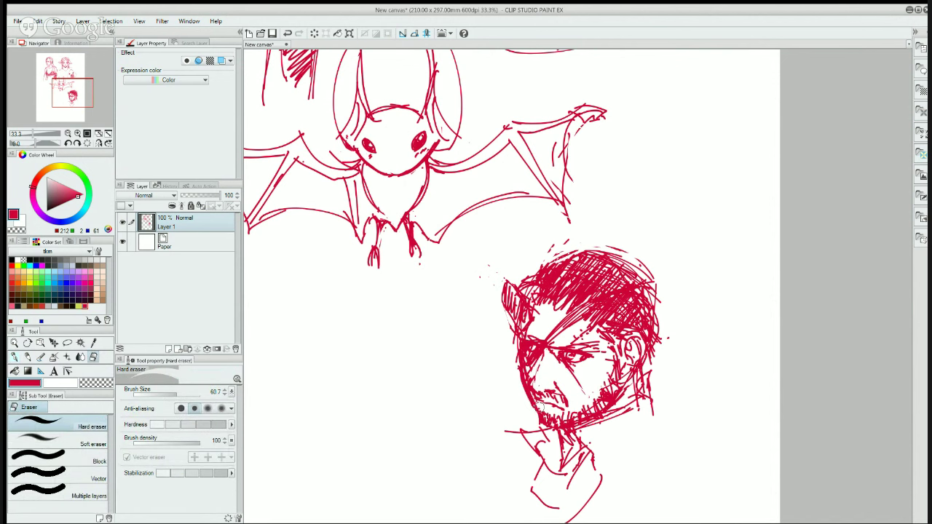
pyautogui.moveTo(536, 406); pyautogui.dragTo(524, 382)
pyautogui.press('p')
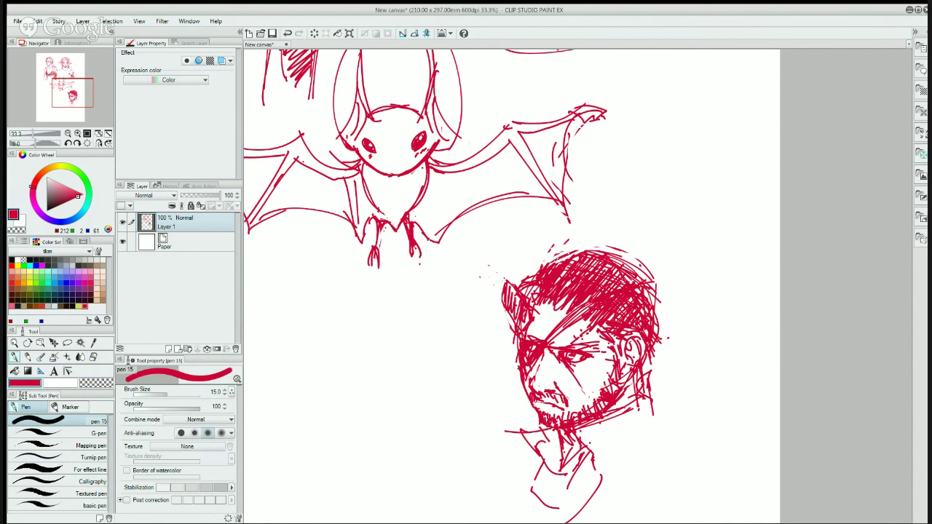
pyautogui.moveTo(567, 398); pyautogui.dragTo(574, 415)
# - Draw a large circle for an animal head in the blank area below the bat's wing, with extra arcs over its top
pyautogui.moveTo(571, 223)
pyautogui.mouseDown()
pyautogui.moveTo(595, 248)
pyautogui.moveTo(599, 298)
pyautogui.moveTo(810, 258)
pyautogui.mouseUp()
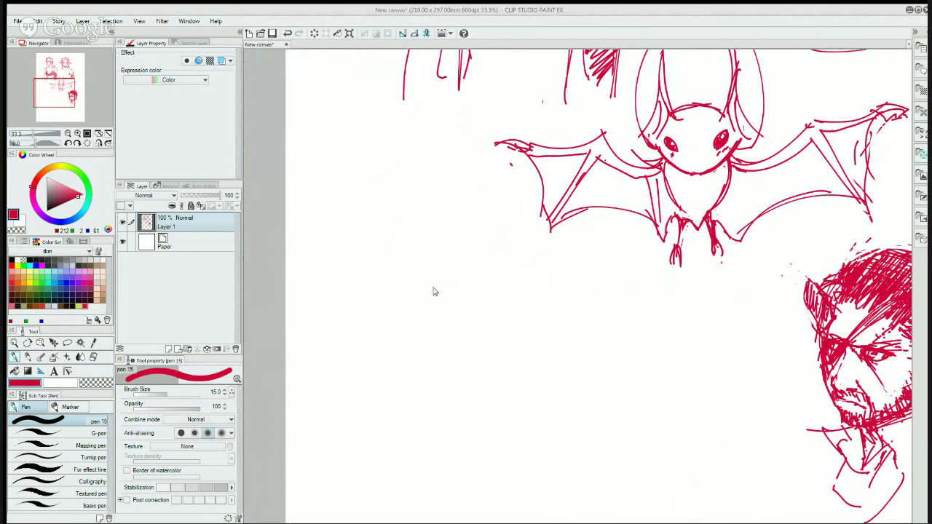
pyautogui.moveTo(413, 222)
pyautogui.mouseDown()
pyautogui.moveTo(500, 305)
pyautogui.moveTo(418, 219)
pyautogui.mouseUp()
pyautogui.moveTo(372, 243); pyautogui.dragTo(431, 220)
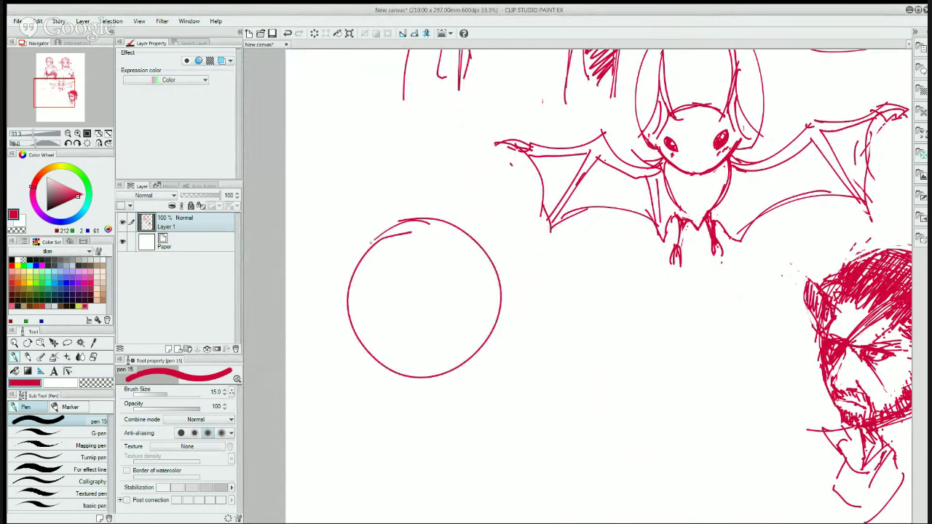
pyautogui.moveTo(348, 268); pyautogui.dragTo(479, 259)
pyautogui.moveTo(378, 238); pyautogui.dragTo(510, 272)
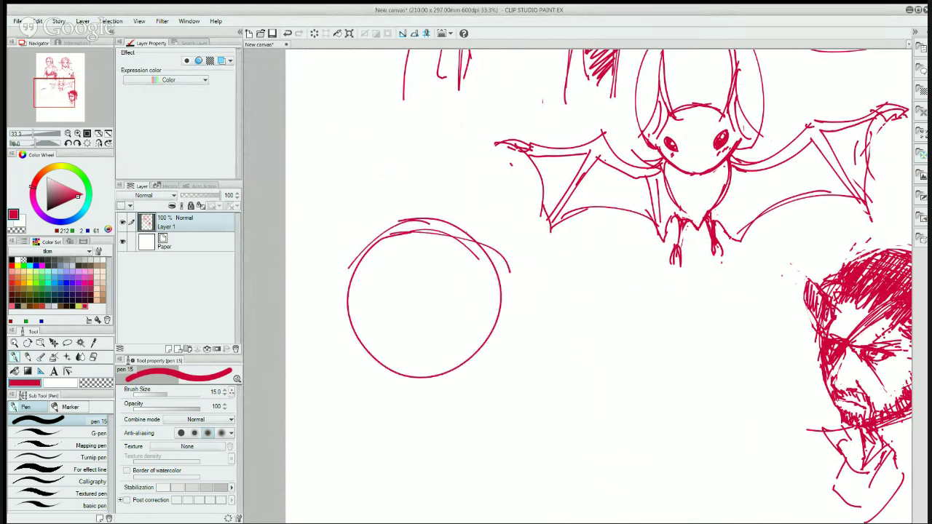
# - Sketch a drooping ear with a jagged lower edge on each side of the round head
pyautogui.moveTo(466, 230)
pyautogui.mouseDown()
pyautogui.moveTo(540, 329)
pyautogui.moveTo(517, 321)
pyautogui.mouseUp()
pyautogui.moveTo(521, 311)
pyautogui.mouseDown()
pyautogui.moveTo(521, 331)
pyautogui.moveTo(508, 326)
pyautogui.mouseUp()
pyautogui.moveTo(503, 309); pyautogui.dragTo(504, 325)
pyautogui.moveTo(510, 327); pyautogui.dragTo(495, 334)
pyautogui.moveTo(377, 233); pyautogui.dragTo(328, 277)
pyautogui.moveTo(401, 225)
pyautogui.mouseDown()
pyautogui.moveTo(334, 306)
pyautogui.moveTo(327, 300)
pyautogui.moveTo(347, 306)
pyautogui.mouseUp()
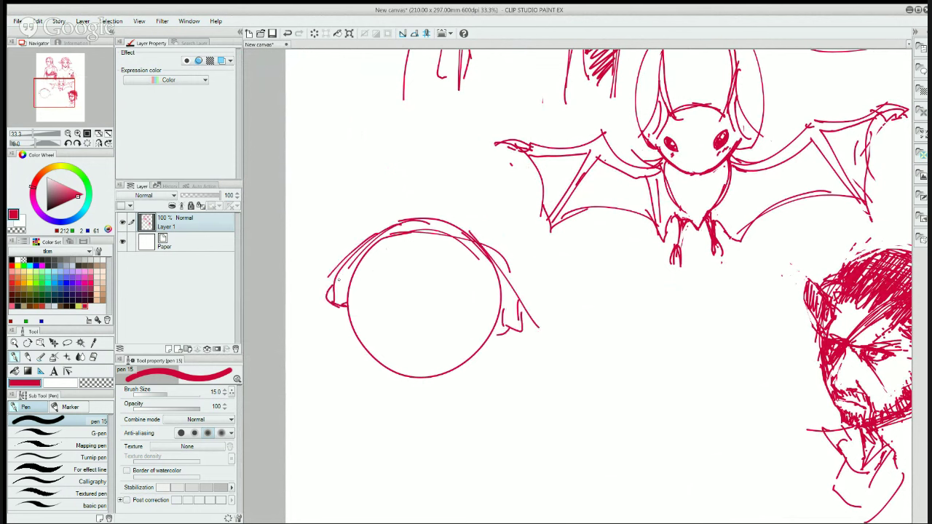
pyautogui.moveTo(387, 230)
pyautogui.mouseDown()
pyautogui.moveTo(324, 286)
pyautogui.moveTo(325, 303)
pyautogui.moveTo(340, 313)
pyautogui.mouseUp()
pyautogui.moveTo(500, 274)
pyautogui.mouseDown()
pyautogui.moveTo(521, 297)
pyautogui.moveTo(519, 333)
pyautogui.mouseUp()
pyautogui.moveTo(519, 333); pyautogui.dragTo(505, 322)
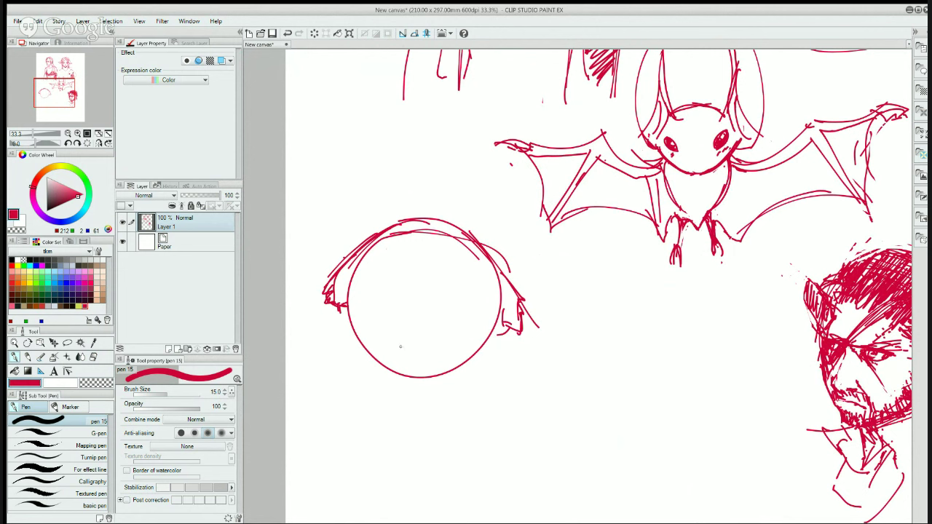
# - Draw a curved centre guideline down the round head and a tall oval nose over it
pyautogui.moveTo(419, 222); pyautogui.dragTo(404, 352)
pyautogui.hotkey('ctrl', 'z')
pyautogui.moveTo(419, 231)
pyautogui.mouseDown()
pyautogui.moveTo(409, 246)
pyautogui.moveTo(400, 372)
pyautogui.mouseUp()
pyautogui.moveTo(389, 285)
pyautogui.mouseDown()
pyautogui.moveTo(364, 328)
pyautogui.moveTo(368, 348)
pyautogui.moveTo(405, 352)
pyautogui.moveTo(409, 321)
pyautogui.moveTo(405, 358)
pyautogui.moveTo(417, 333)
pyautogui.mouseUp()
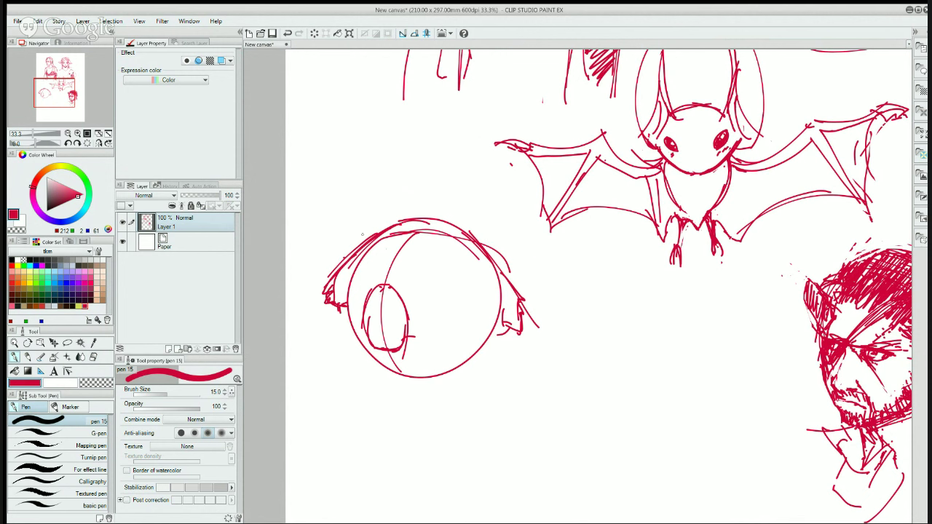
# - Strengthen the contour of the round head along the cheek beside the nose and around the chin
pyautogui.moveTo(371, 245); pyautogui.dragTo(349, 333)
pyautogui.moveTo(360, 269)
pyautogui.mouseDown()
pyautogui.moveTo(352, 356)
pyautogui.moveTo(413, 373)
pyautogui.moveTo(393, 372)
pyautogui.mouseUp()
pyautogui.moveTo(396, 372)
pyautogui.mouseDown()
pyautogui.moveTo(447, 370)
pyautogui.moveTo(459, 387)
pyautogui.mouseUp()
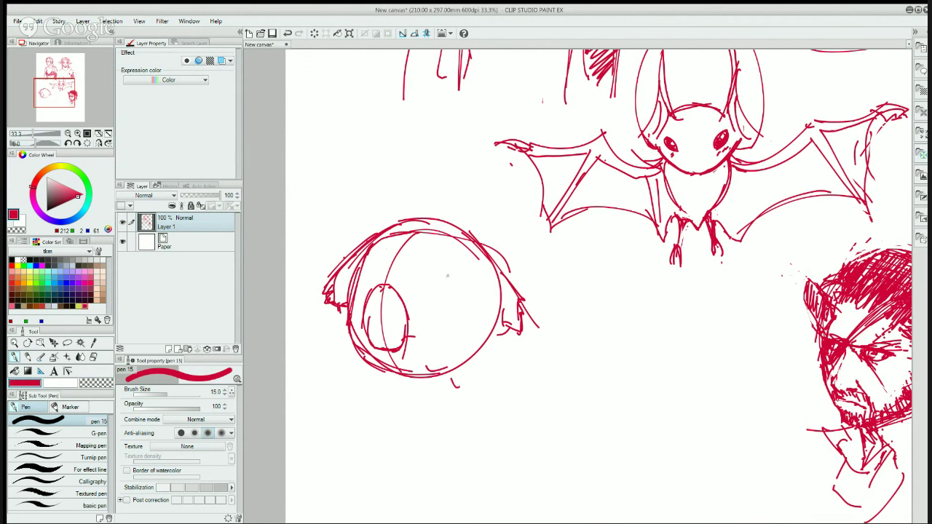
# - Draw a closed eye as a thick short curve beside the nose and reinforce the nose's lower edge
pyautogui.moveTo(422, 298)
pyautogui.mouseDown()
pyautogui.moveTo(440, 289)
pyautogui.moveTo(431, 296)
pyautogui.moveTo(450, 295)
pyautogui.mouseUp()
pyautogui.moveTo(420, 299)
pyautogui.mouseDown()
pyautogui.moveTo(451, 298)
pyautogui.moveTo(425, 297)
pyautogui.mouseUp()
pyautogui.moveTo(420, 298)
pyautogui.mouseDown()
pyautogui.moveTo(452, 296)
pyautogui.moveTo(425, 293)
pyautogui.mouseUp()
pyautogui.moveTo(392, 339)
pyautogui.mouseDown()
pyautogui.moveTo(377, 344)
pyautogui.moveTo(405, 336)
pyautogui.mouseUp()
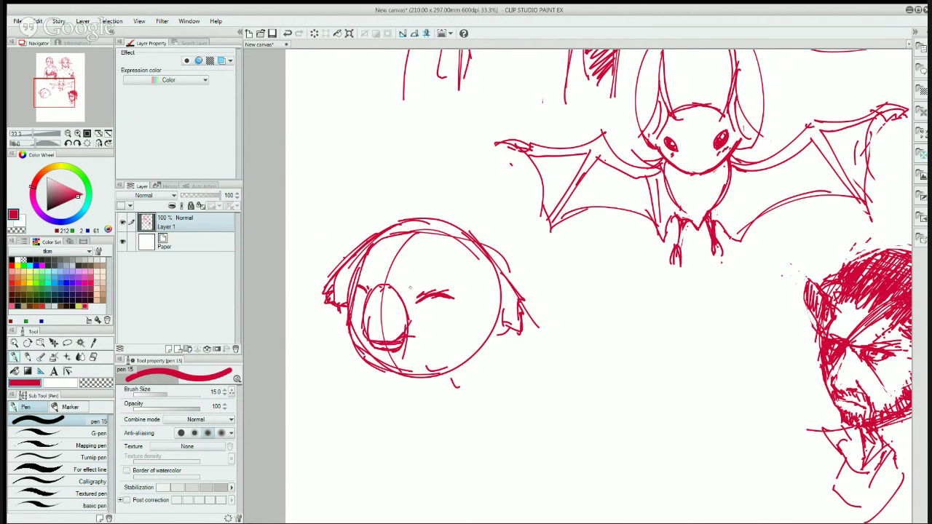
# - Clean up the oval nose by erasing the excess lower lines and the guideline inside it, and redraw its bottom edge
pyautogui.press('e')
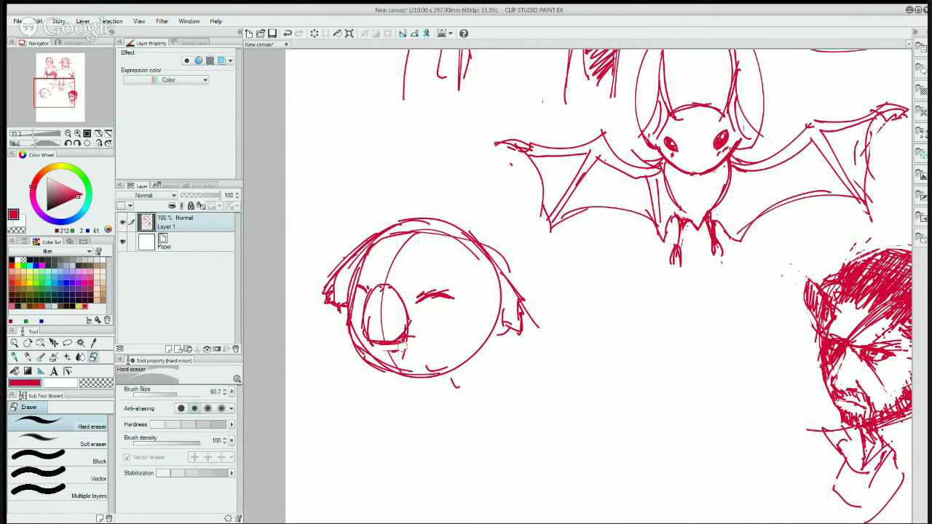
pyautogui.moveTo(401, 348)
pyautogui.mouseDown()
pyautogui.moveTo(415, 321)
pyautogui.moveTo(373, 345)
pyautogui.moveTo(362, 339)
pyautogui.mouseUp()
pyautogui.press('p')
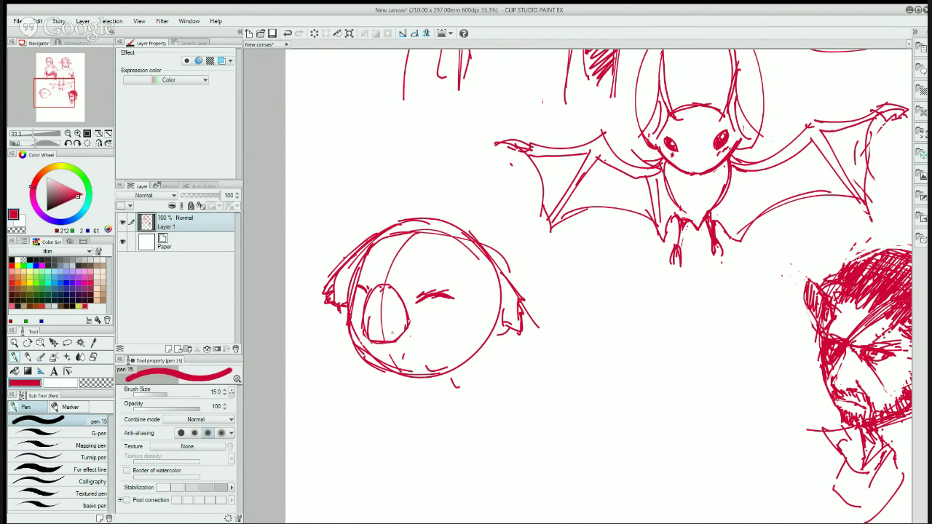
pyautogui.moveTo(386, 340); pyautogui.dragTo(401, 330)
pyautogui.moveTo(385, 305)
pyautogui.mouseDown()
pyautogui.moveTo(383, 332)
pyautogui.moveTo(379, 286)
pyautogui.moveTo(369, 322)
pyautogui.mouseUp()
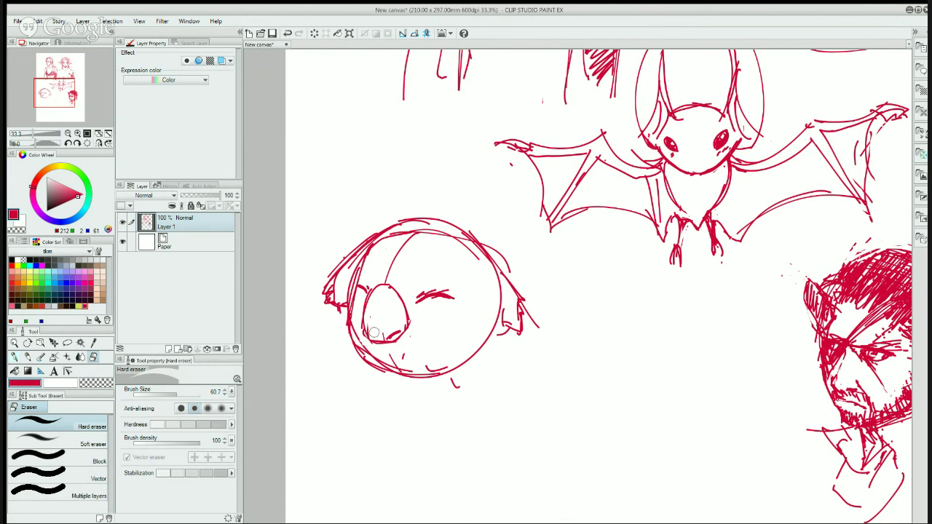
pyautogui.press('p')
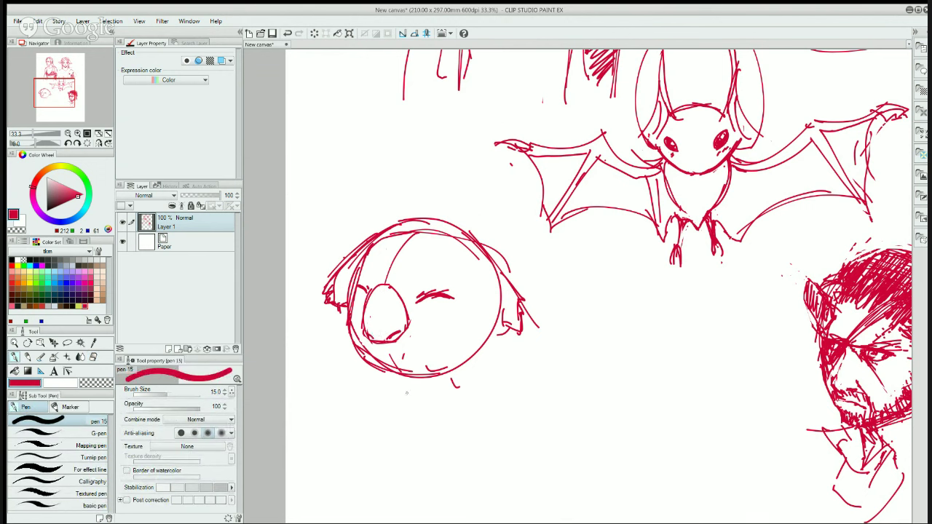
pyautogui.press('e')
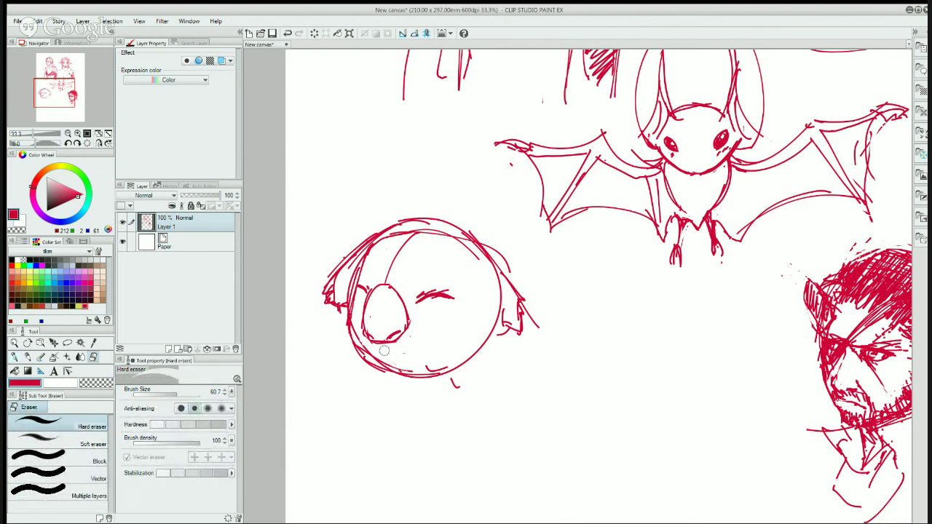
# - Draw a curved muzzle line below the nose, clean up the chin area and redraw the chin contour
pyautogui.press('p')
pyautogui.moveTo(406, 326); pyautogui.dragTo(400, 355)
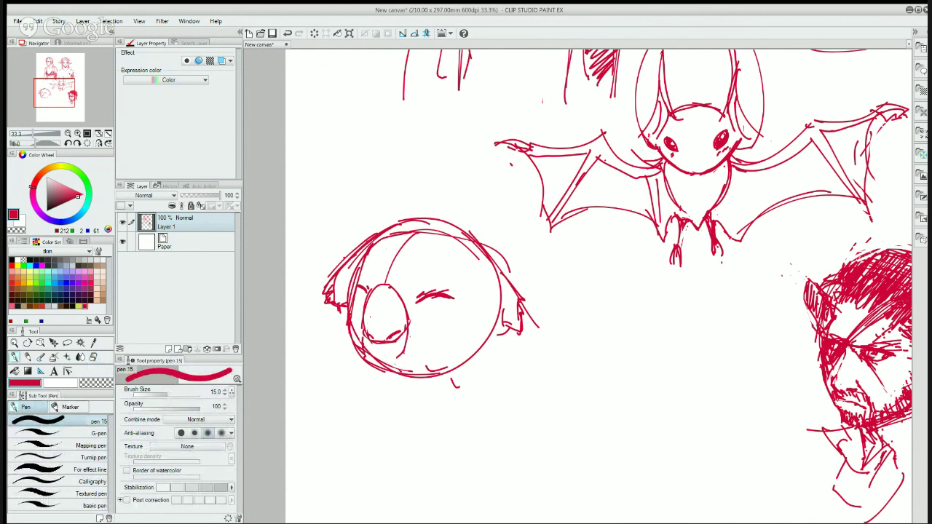
pyautogui.press('e')
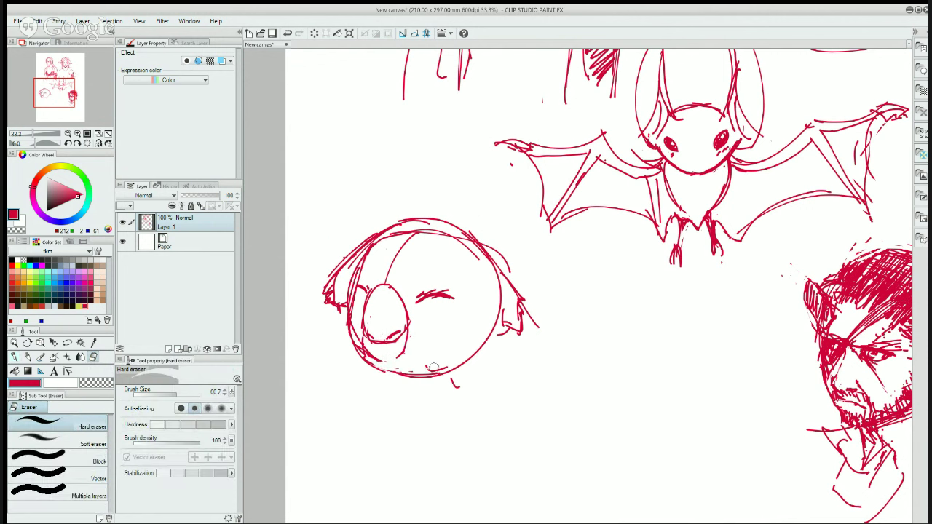
pyautogui.press('p')
pyautogui.moveTo(380, 374); pyautogui.dragTo(445, 365)
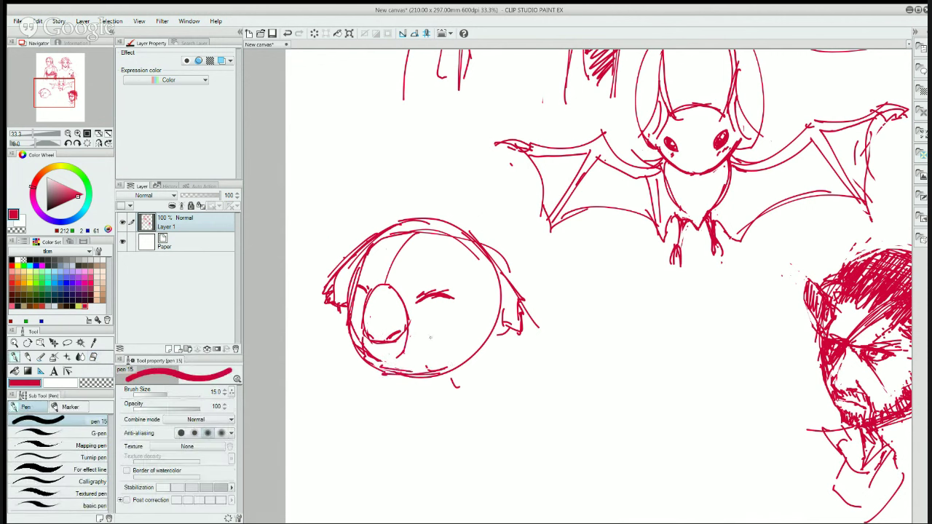
# - Erase the forehead guideline and the inner arc under the crown, and add a small hair tuft on top of the head
pyautogui.press('e')
pyautogui.moveTo(390, 275); pyautogui.dragTo(404, 243)
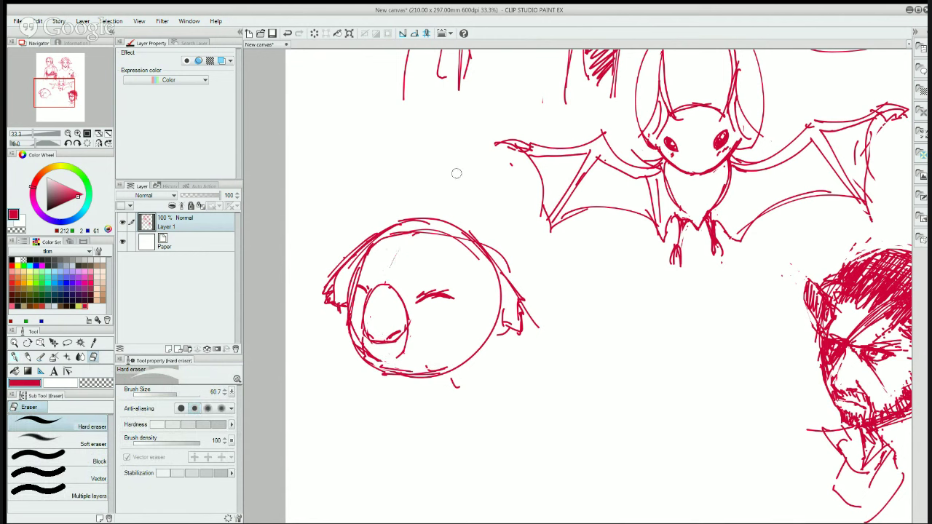
pyautogui.press('p')
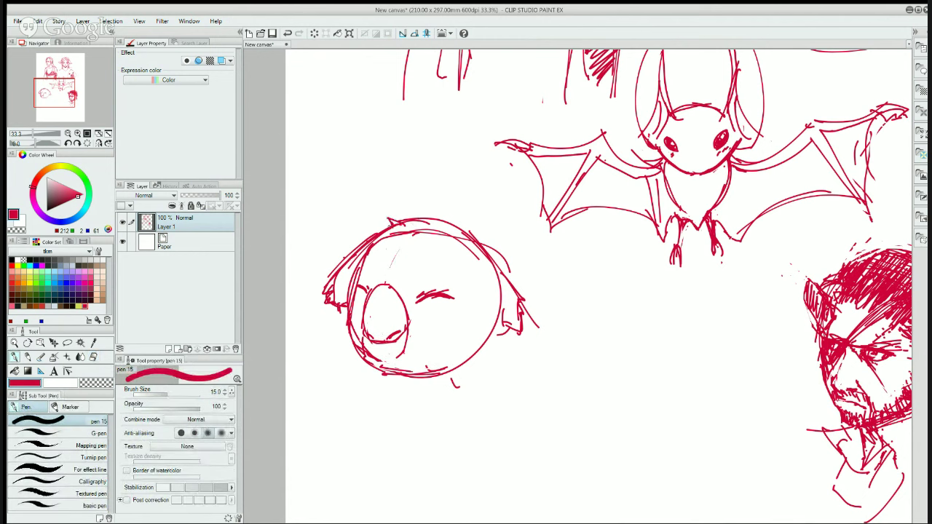
pyautogui.press('e')
pyautogui.press('p')
pyautogui.press('e')
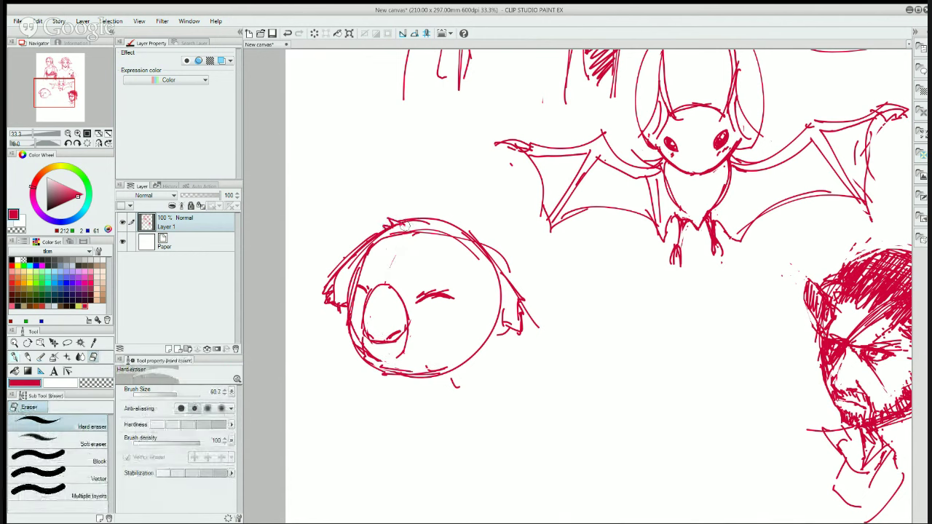
pyautogui.moveTo(405, 225)
pyautogui.mouseDown()
pyautogui.moveTo(378, 244)
pyautogui.moveTo(450, 228)
pyautogui.moveTo(410, 223)
pyautogui.moveTo(410, 232)
pyautogui.moveTo(434, 233)
pyautogui.mouseUp()
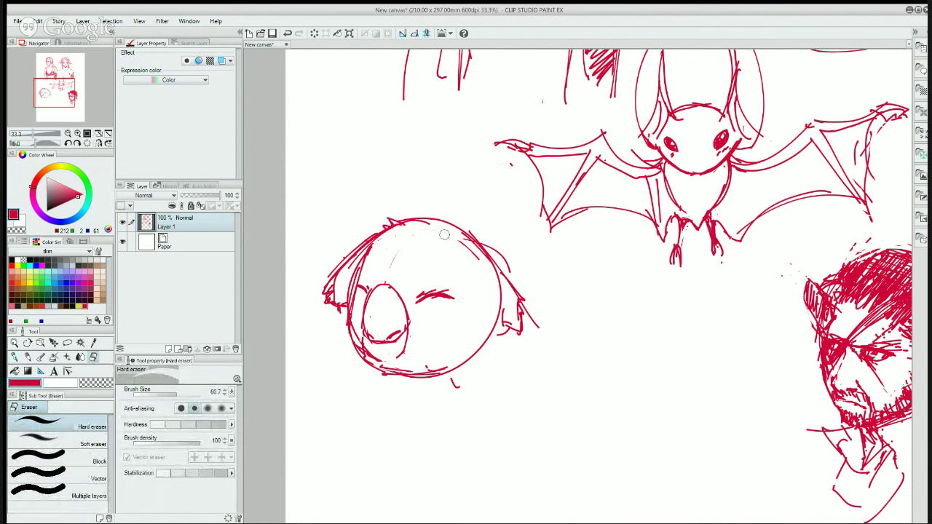
# - Sketch a jagged fur line inside the koala's near ear and erase the surplus skull line and outer arc around it
pyautogui.press('p')
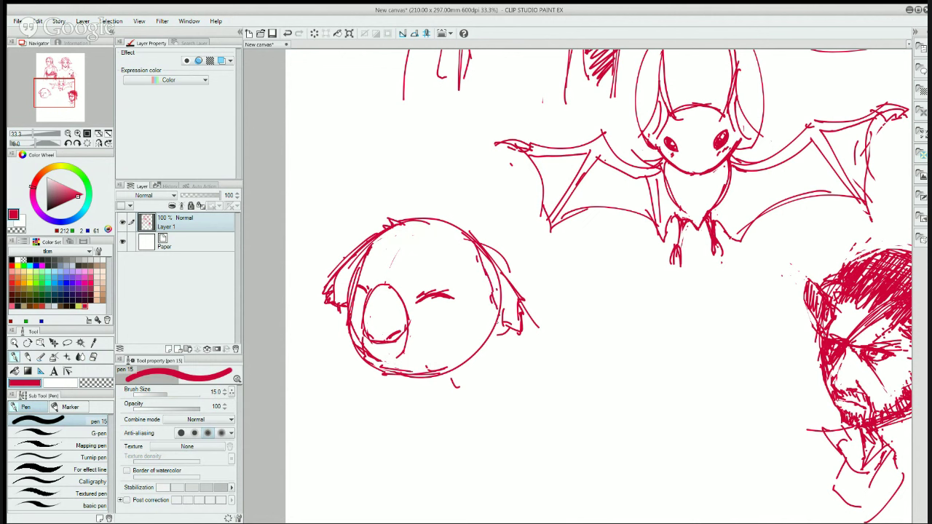
pyautogui.press('e')
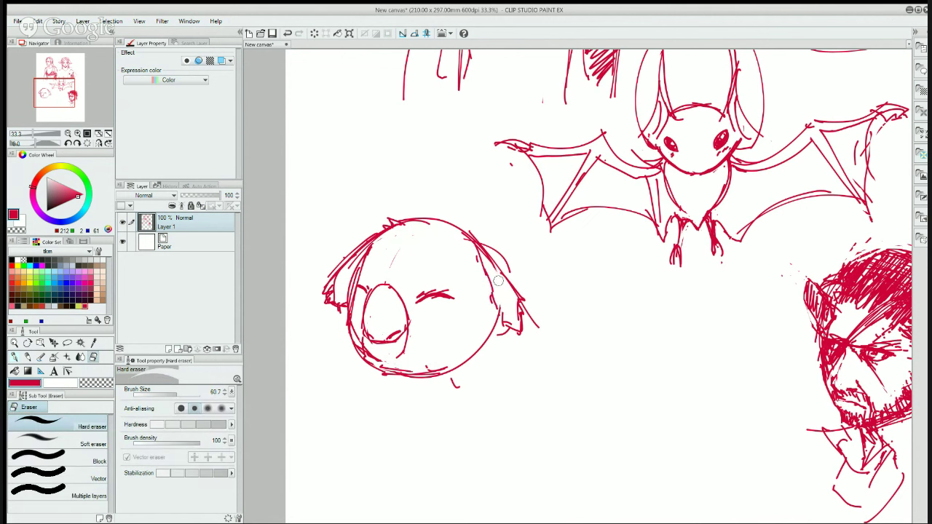
pyautogui.moveTo(498, 280)
pyautogui.mouseDown()
pyautogui.moveTo(480, 258)
pyautogui.moveTo(486, 273)
pyautogui.moveTo(491, 235)
pyautogui.moveTo(479, 234)
pyautogui.moveTo(508, 275)
pyautogui.mouseUp()
pyautogui.press('p')
pyautogui.press('e')
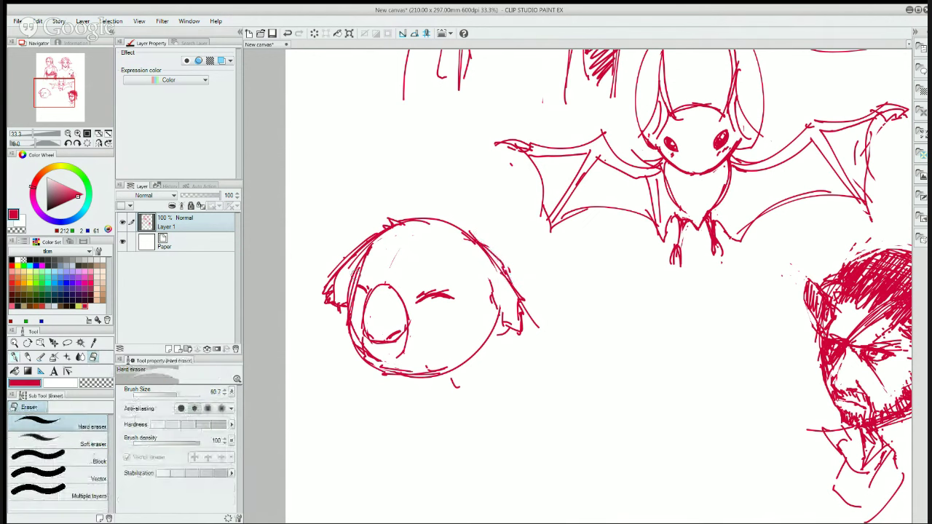
# - Erase the doubled lines on the far side of the face and around the chin, redrawing a single face contour and muzzle bottom
pyautogui.moveTo(367, 258)
pyautogui.mouseDown()
pyautogui.moveTo(356, 275)
pyautogui.moveTo(371, 244)
pyautogui.moveTo(357, 313)
pyautogui.mouseUp()
pyautogui.press('p')
pyautogui.moveTo(364, 256)
pyautogui.mouseDown()
pyautogui.moveTo(346, 302)
pyautogui.moveTo(354, 275)
pyautogui.moveTo(351, 321)
pyautogui.mouseUp()
pyautogui.press('e')
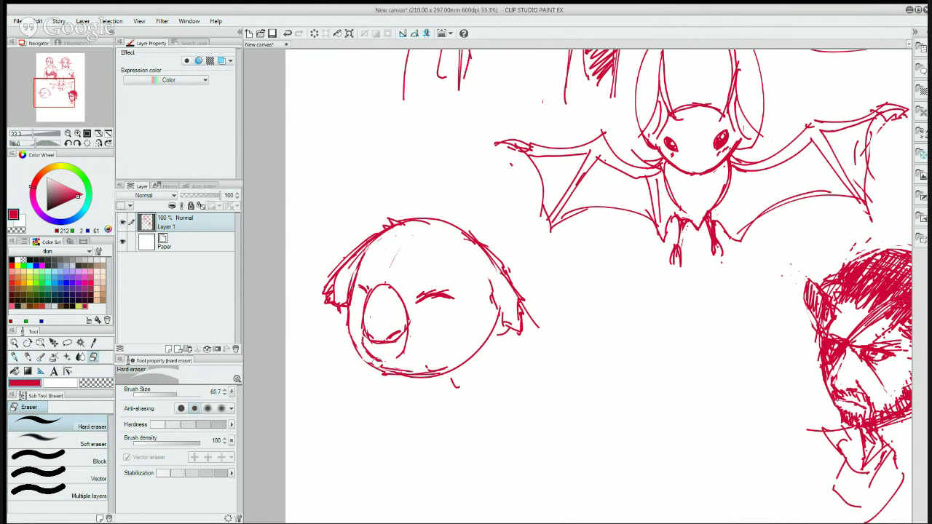
pyautogui.moveTo(380, 364); pyautogui.dragTo(449, 364)
pyautogui.press('p')
pyautogui.moveTo(366, 359)
pyautogui.mouseDown()
pyautogui.moveTo(420, 369)
pyautogui.moveTo(398, 361)
pyautogui.mouseUp()
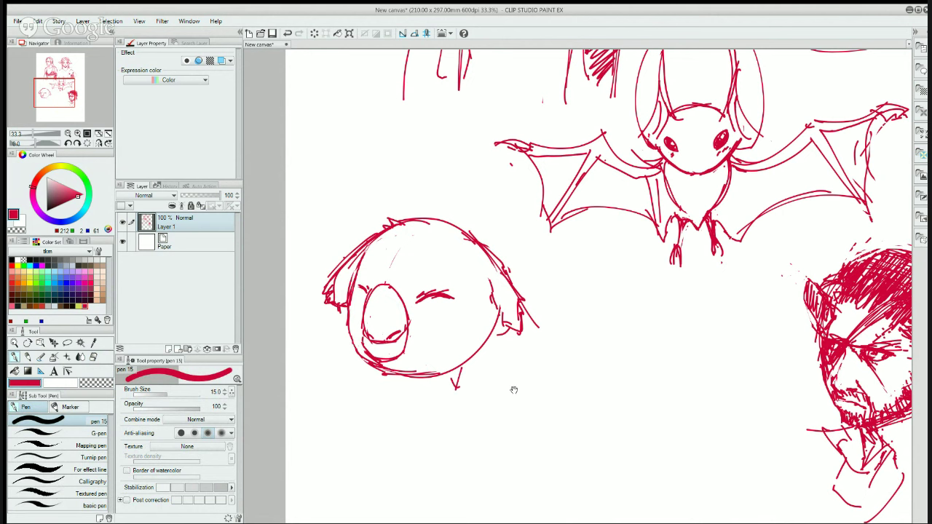
# - Sketch short neck strokes behind the jaw and a long curved line under the chin for the arm's upper edge
pyautogui.moveTo(513, 390); pyautogui.dragTo(538, 351)
pyautogui.press('e')
pyautogui.moveTo(496, 325)
pyautogui.mouseDown()
pyautogui.moveTo(497, 212)
pyautogui.moveTo(512, 269)
pyautogui.mouseUp()
pyautogui.press('p')
pyautogui.moveTo(515, 225); pyautogui.dragTo(521, 264)
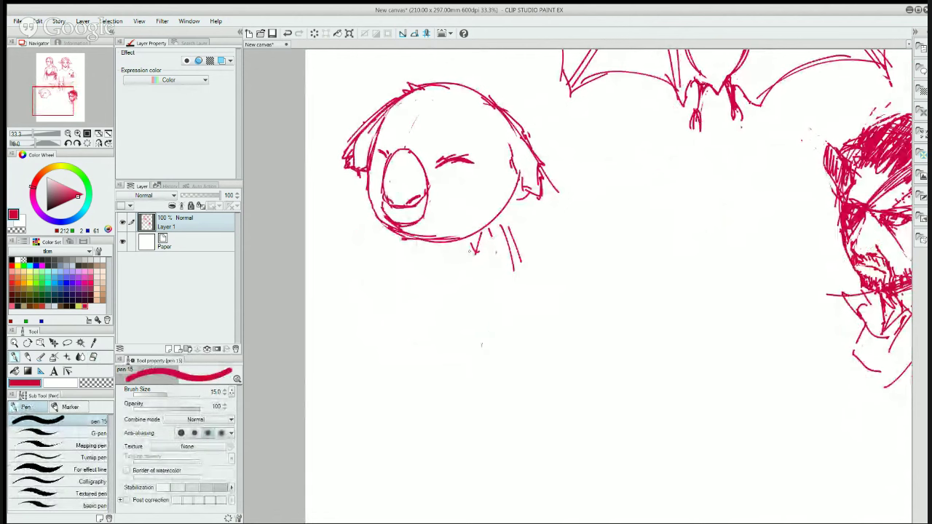
pyautogui.moveTo(465, 254); pyautogui.dragTo(435, 270)
pyautogui.moveTo(484, 242); pyautogui.dragTo(339, 267)
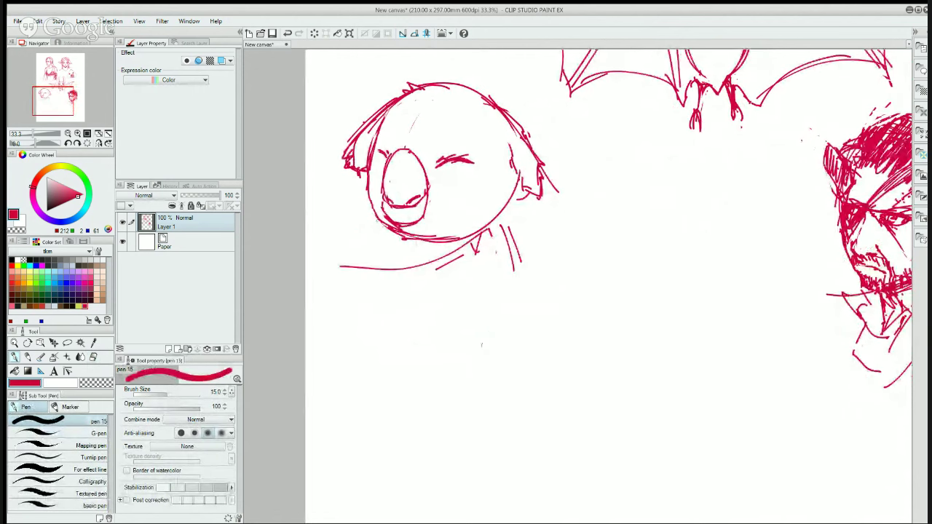
# - Draw the tree trunk's edge in front of the koala's face and a curved branch arching above its head
pyautogui.moveTo(381, 230); pyautogui.dragTo(362, 290)
pyautogui.moveTo(356, 205); pyautogui.dragTo(339, 62)
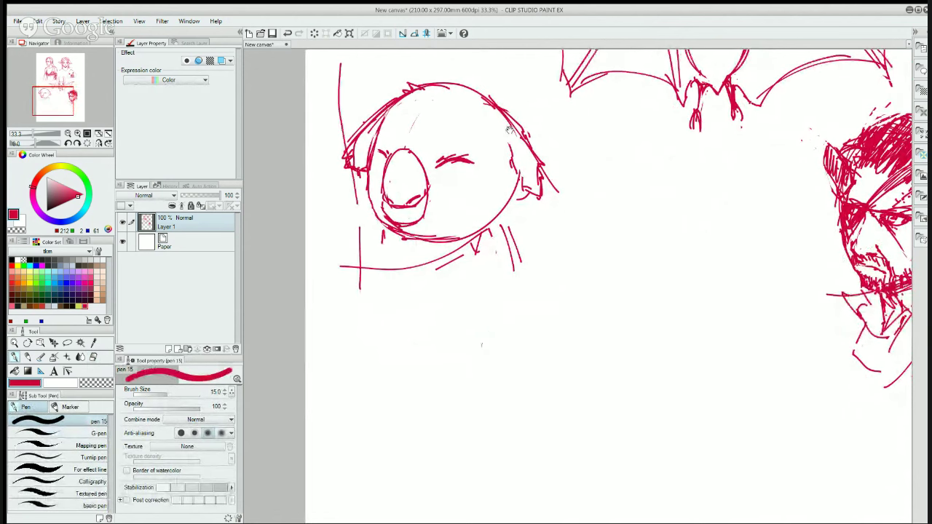
pyautogui.moveTo(557, 206); pyautogui.dragTo(577, 335)
pyautogui.moveTo(378, 189)
pyautogui.mouseDown()
pyautogui.moveTo(369, 206)
pyautogui.moveTo(445, 171)
pyautogui.mouseUp()
pyautogui.moveTo(468, 153); pyautogui.dragTo(473, 149)
pyautogui.moveTo(360, 179); pyautogui.dragTo(406, 175)
pyautogui.moveTo(460, 149); pyautogui.dragTo(498, 131)
pyautogui.moveTo(439, 185)
pyautogui.mouseDown()
pyautogui.moveTo(489, 147)
pyautogui.moveTo(550, 138)
pyautogui.moveTo(482, 172)
pyautogui.moveTo(492, 177)
pyautogui.mouseUp()
pyautogui.moveTo(500, 181); pyautogui.dragTo(539, 187)
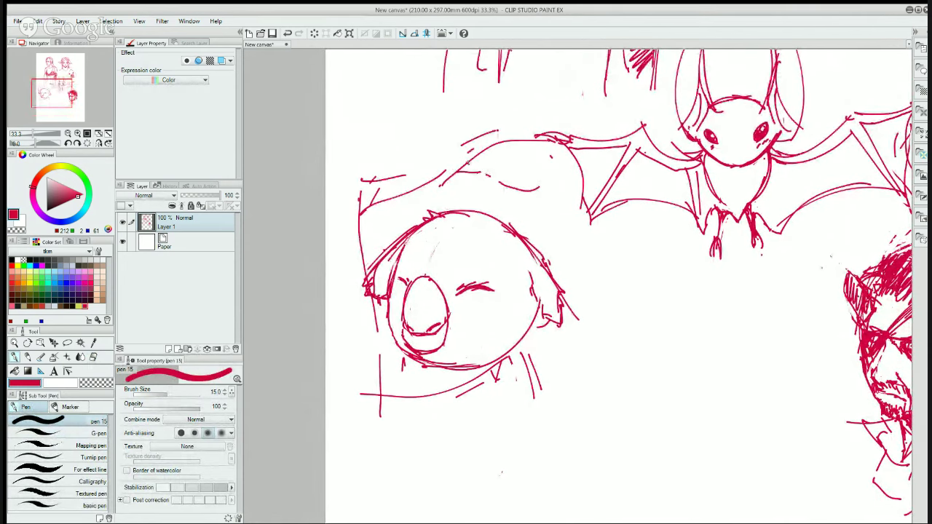
# - Add a drooping twig with a pointed hanging leaf beneath the branch, just above the koala's ear
pyautogui.moveTo(466, 159); pyautogui.dragTo(532, 191)
pyautogui.moveTo(462, 172)
pyautogui.mouseDown()
pyautogui.moveTo(530, 192)
pyautogui.moveTo(513, 178)
pyautogui.mouseUp()
pyautogui.moveTo(524, 188)
pyautogui.mouseDown()
pyautogui.moveTo(562, 196)
pyautogui.moveTo(530, 200)
pyautogui.moveTo(545, 233)
pyautogui.mouseUp()
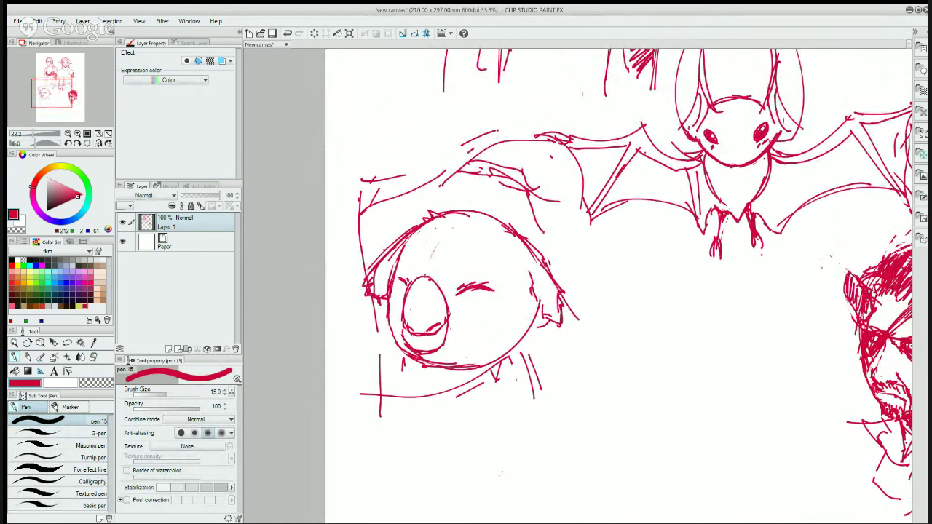
pyautogui.moveTo(527, 188); pyautogui.dragTo(550, 246)
# - Draw the koala's back as a long curve running from the neck down toward the rump
pyautogui.moveTo(607, 335); pyautogui.dragTo(632, 262)
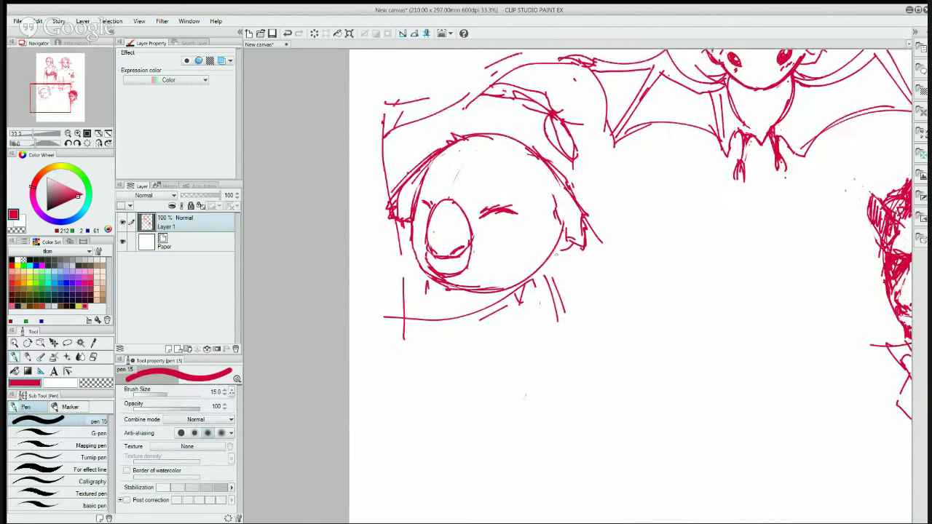
pyautogui.moveTo(580, 345); pyautogui.dragTo(588, 312)
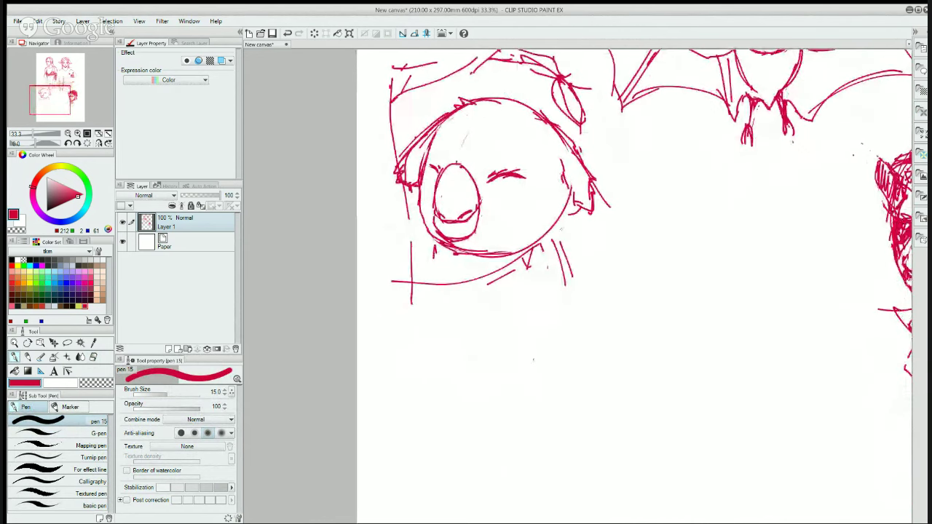
pyautogui.moveTo(550, 226)
pyautogui.mouseDown()
pyautogui.moveTo(555, 258)
pyautogui.moveTo(531, 359)
pyautogui.moveTo(505, 414)
pyautogui.mouseUp()
pyautogui.moveTo(540, 328)
pyautogui.mouseDown()
pyautogui.moveTo(527, 383)
pyautogui.moveTo(493, 434)
pyautogui.mouseUp()
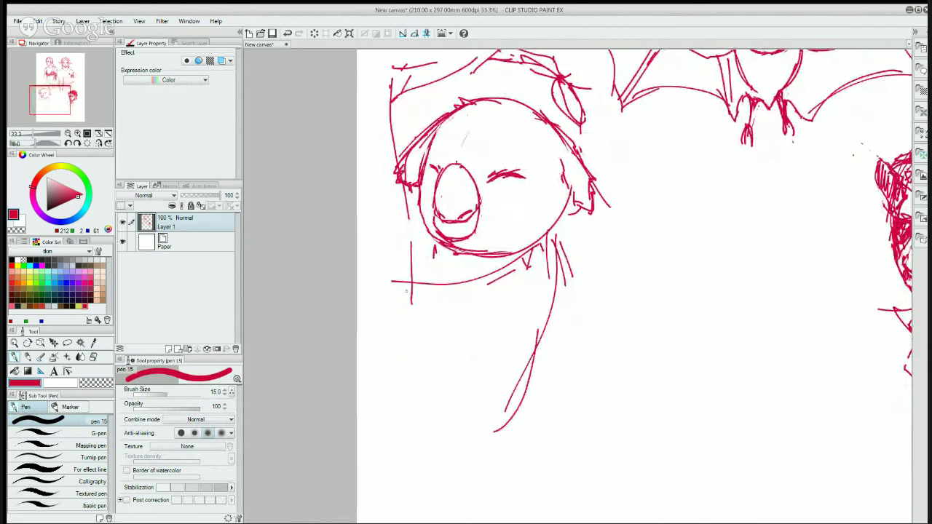
# - Sketch the paw strokes and furry underside of the arm gripping the trunk, and erase the trunk lines that cross the arm
pyautogui.moveTo(369, 263); pyautogui.dragTo(380, 271)
pyautogui.moveTo(387, 279); pyautogui.dragTo(400, 288)
pyautogui.moveTo(365, 234)
pyautogui.mouseDown()
pyautogui.moveTo(402, 271)
pyautogui.moveTo(374, 291)
pyautogui.moveTo(442, 304)
pyautogui.mouseUp()
pyautogui.moveTo(400, 314); pyautogui.dragTo(404, 319)
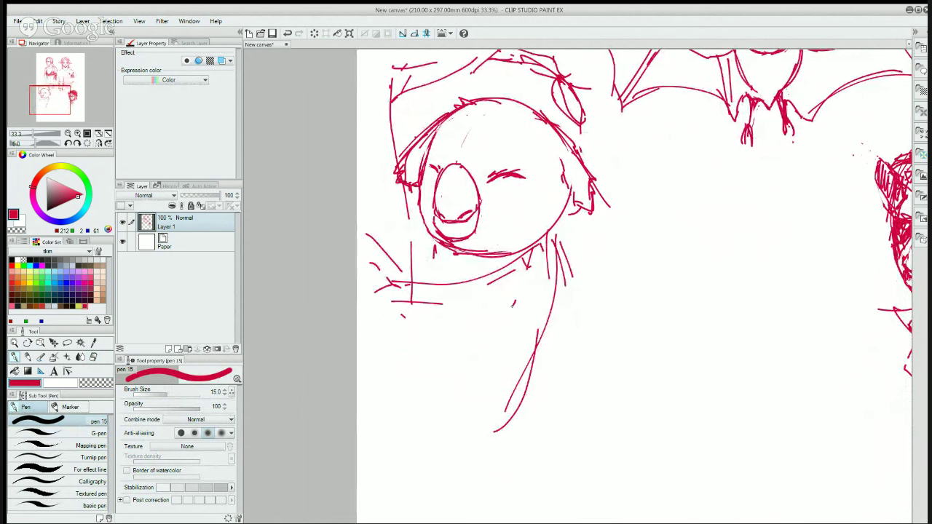
pyautogui.moveTo(513, 305)
pyautogui.mouseDown()
pyautogui.moveTo(475, 339)
pyautogui.moveTo(414, 325)
pyautogui.moveTo(423, 302)
pyautogui.moveTo(395, 302)
pyautogui.moveTo(435, 306)
pyautogui.moveTo(404, 284)
pyautogui.mouseUp()
pyautogui.press('e')
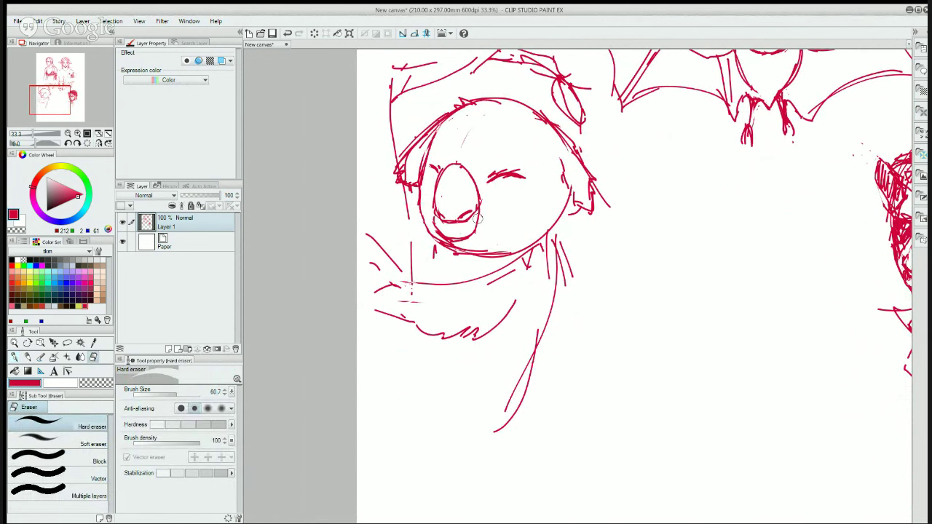
pyautogui.press('p')
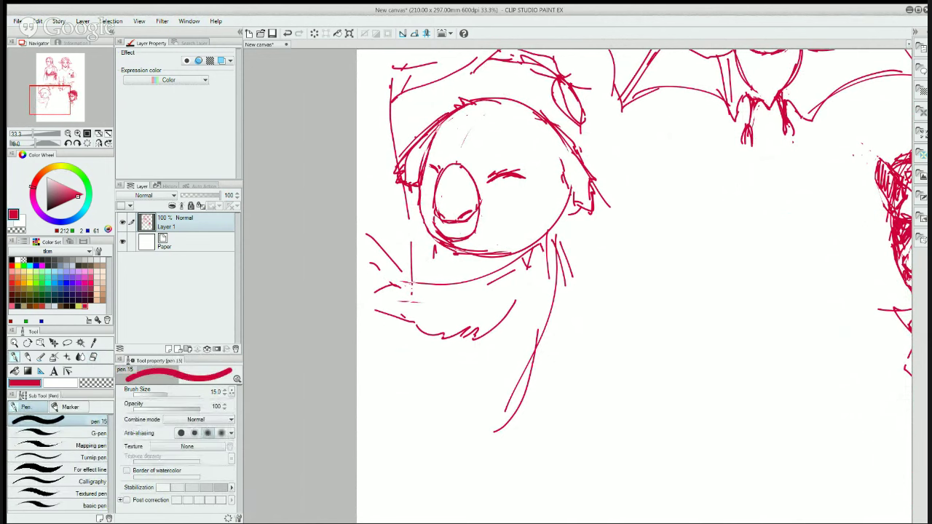
pyautogui.moveTo(472, 221); pyautogui.dragTo(475, 240)
pyautogui.moveTo(478, 212); pyautogui.dragTo(475, 240)
pyautogui.moveTo(434, 217); pyautogui.dragTo(425, 247)
pyautogui.hotkey('ctrl', 'z')
pyautogui.hotkey('ctrl', 'z')
# - Extend the back's curve around the rump and out to the page edge as the leg's lower outline
pyautogui.press('e')
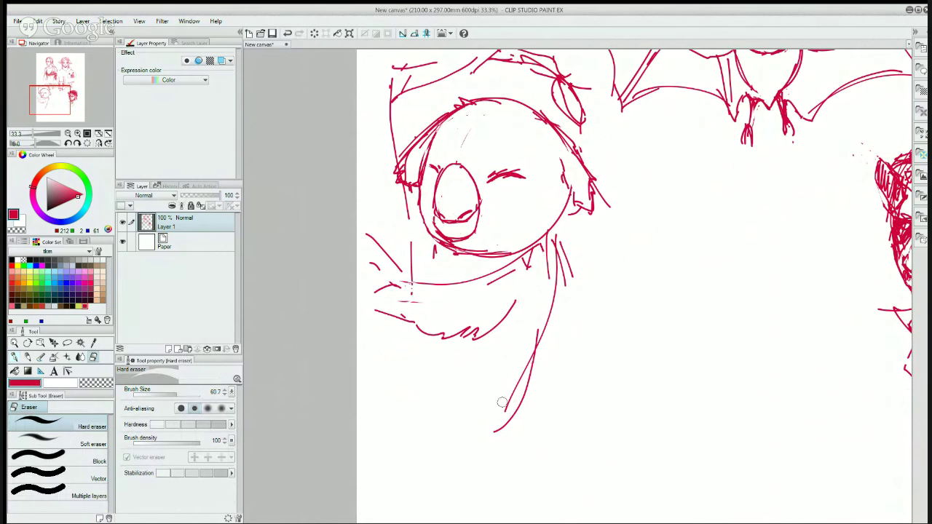
pyautogui.press('p')
pyautogui.moveTo(545, 325)
pyautogui.mouseDown()
pyautogui.moveTo(526, 372)
pyautogui.moveTo(473, 438)
pyautogui.moveTo(356, 415)
pyautogui.mouseUp()
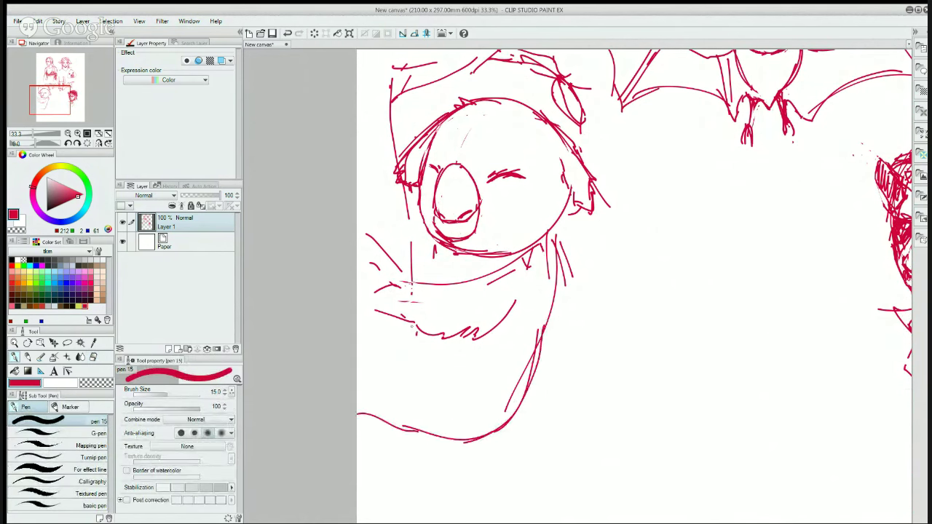
# - Draw the trunk's edge between the arm and leg, and a curved line for the leg's upper outline
pyautogui.moveTo(416, 324); pyautogui.dragTo(416, 369)
pyautogui.moveTo(436, 369); pyautogui.dragTo(445, 366)
pyautogui.moveTo(457, 374); pyautogui.dragTo(462, 375)
pyautogui.moveTo(475, 341)
pyautogui.mouseDown()
pyautogui.moveTo(417, 379)
pyautogui.moveTo(357, 368)
pyautogui.mouseUp()
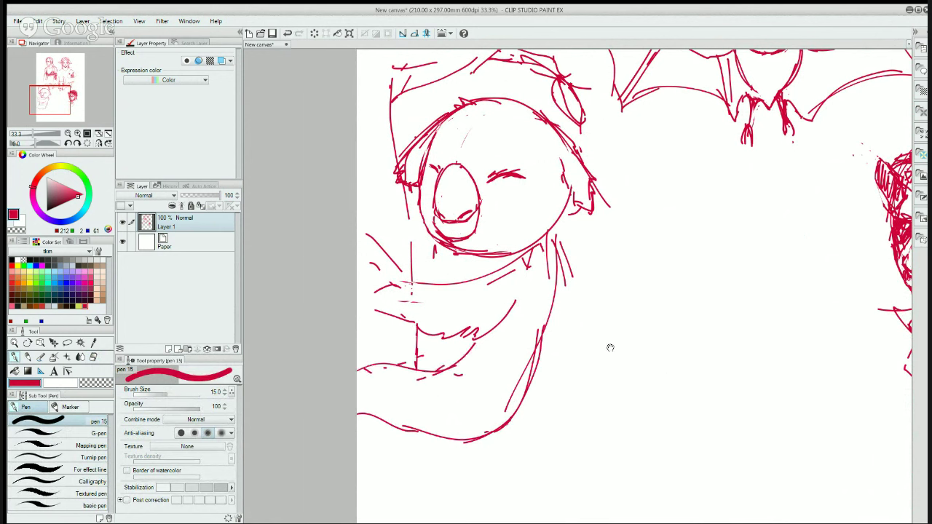
# - Add fur strokes along the jaw, erase the rough neck lines, and redraw the arm's upper edge near the shoulder with fur strokes
pyautogui.moveTo(610, 348)
pyautogui.mouseDown()
pyautogui.moveTo(567, 306)
pyautogui.moveTo(564, 350)
pyautogui.mouseUp()
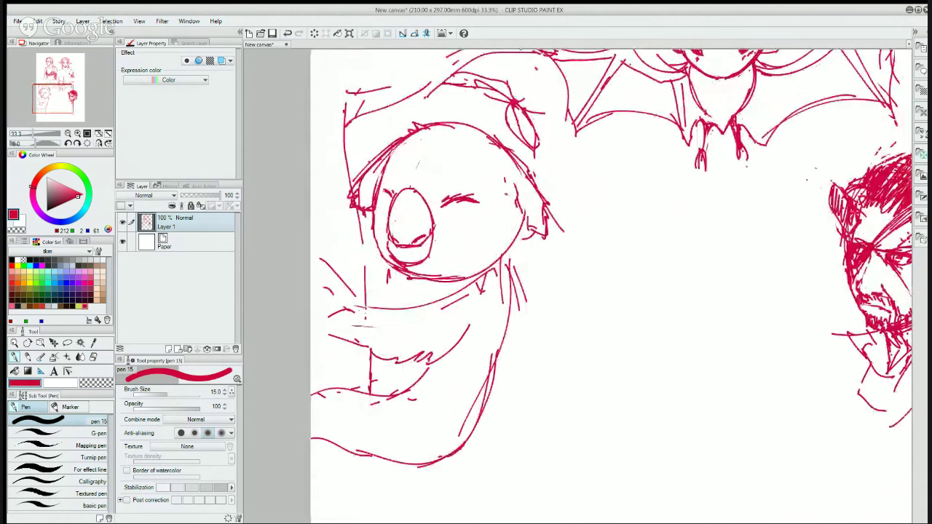
pyautogui.press('e')
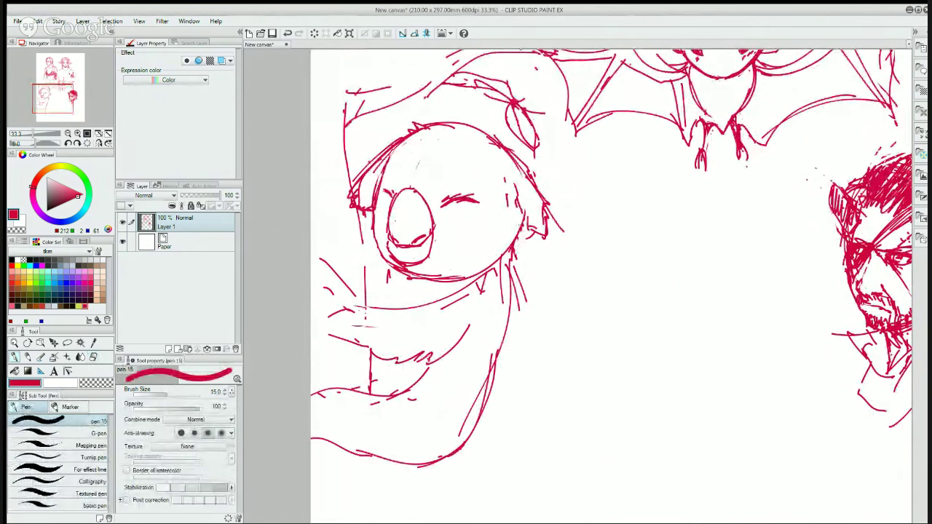
pyautogui.press('p')
pyautogui.press('e')
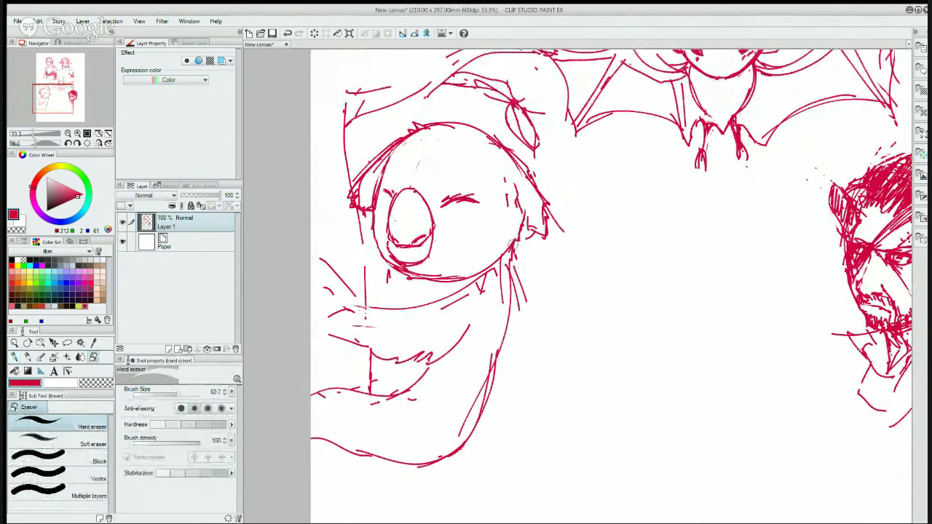
pyautogui.moveTo(513, 257)
pyautogui.mouseDown()
pyautogui.moveTo(517, 266)
pyautogui.moveTo(460, 294)
pyautogui.mouseUp()
pyautogui.press('p')
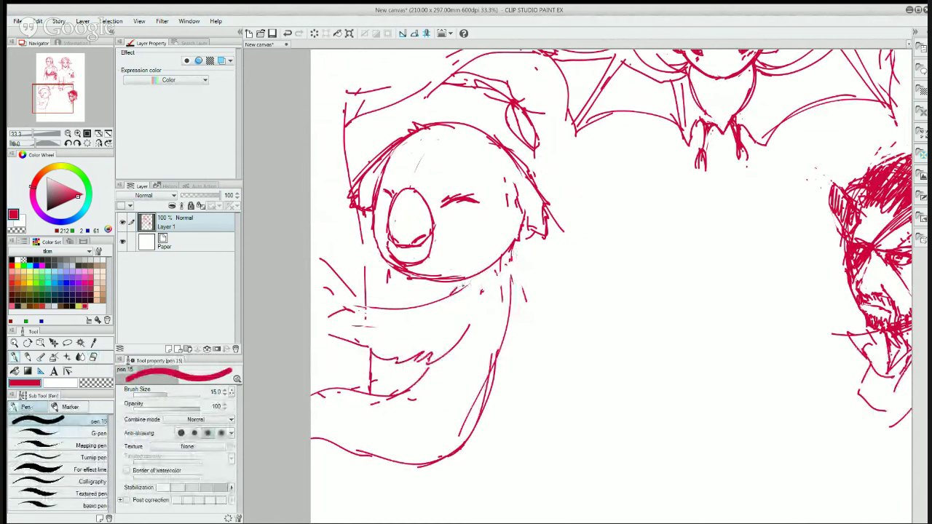
pyautogui.press('e')
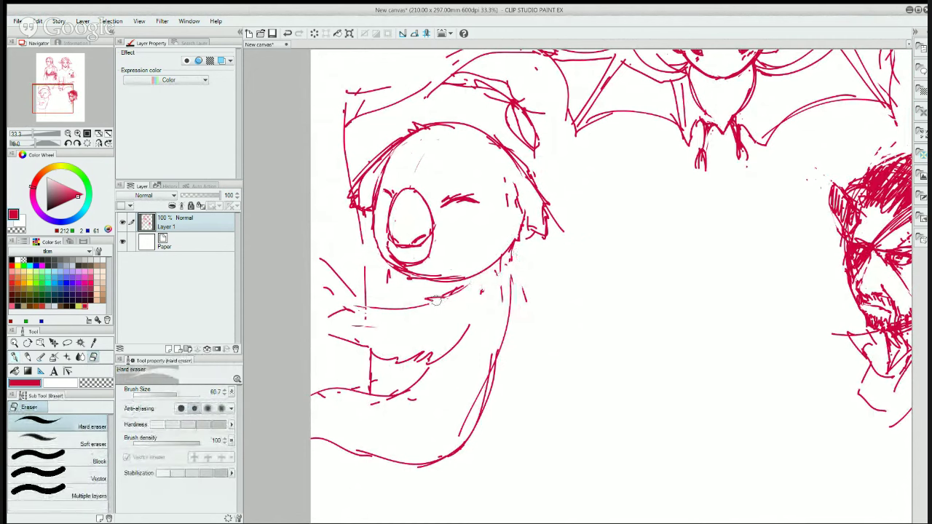
pyautogui.press('p')
pyautogui.press('e')
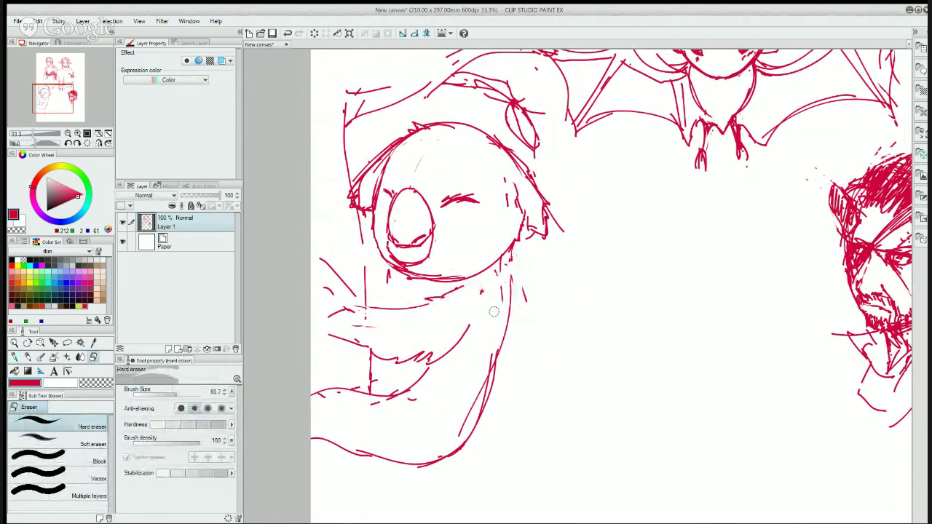
# - Erase the leftover neck and inner back strokes, and redraw the back contour as a fuller curve down to the rump
pyautogui.moveTo(500, 277); pyautogui.dragTo(480, 289)
pyautogui.moveTo(489, 364)
pyautogui.mouseDown()
pyautogui.moveTo(462, 430)
pyautogui.moveTo(508, 322)
pyautogui.moveTo(487, 388)
pyautogui.moveTo(494, 374)
pyautogui.mouseUp()
pyautogui.moveTo(525, 299); pyautogui.dragTo(525, 284)
pyautogui.moveTo(510, 314)
pyautogui.mouseDown()
pyautogui.moveTo(512, 284)
pyautogui.moveTo(515, 340)
pyautogui.mouseUp()
pyautogui.press('p')
pyautogui.moveTo(515, 288); pyautogui.dragTo(503, 396)
pyautogui.moveTo(511, 364)
pyautogui.mouseDown()
pyautogui.moveTo(476, 427)
pyautogui.moveTo(472, 418)
pyautogui.mouseUp()
# - Erase the excess curve at the elbow and reshape the arm's underside with a flatter line above the leg
pyautogui.moveTo(592, 348)
pyautogui.mouseDown()
pyautogui.moveTo(539, 269)
pyautogui.moveTo(541, 249)
pyautogui.mouseUp()
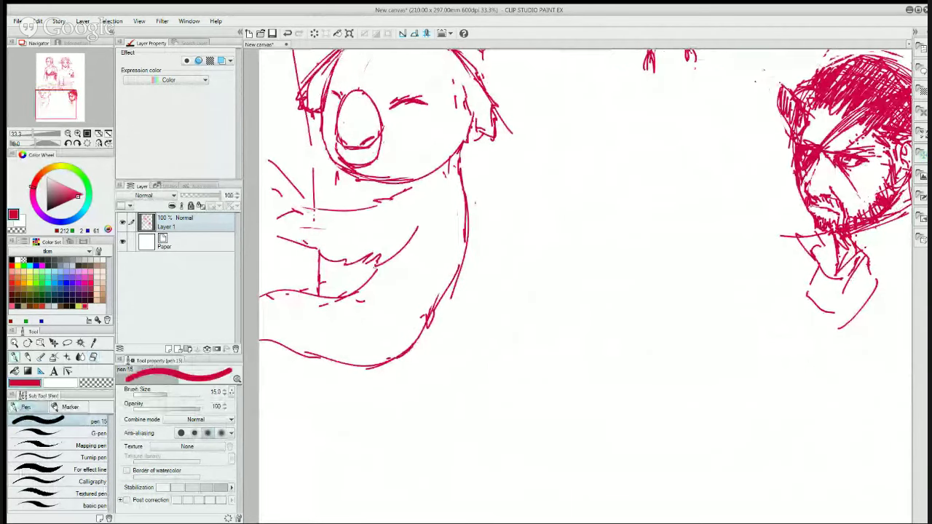
pyautogui.moveTo(342, 260)
pyautogui.mouseDown()
pyautogui.moveTo(379, 255)
pyautogui.moveTo(340, 258)
pyautogui.mouseUp()
pyautogui.press('e')
pyautogui.moveTo(412, 239); pyautogui.dragTo(401, 258)
pyautogui.press('p')
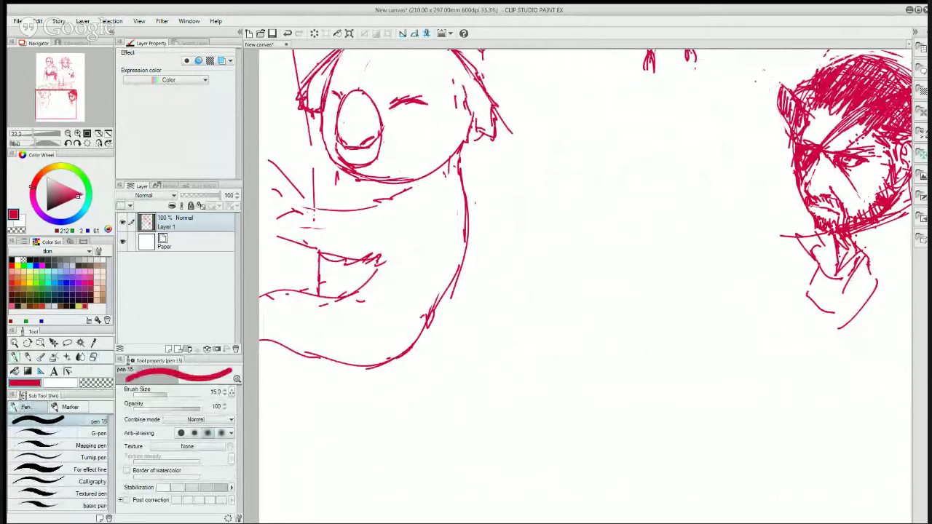
# - Add short slanted blush marks on both of the koala's cheeks and touch up the far cheek's contour
pyautogui.moveTo(575, 309); pyautogui.dragTo(470, 370)
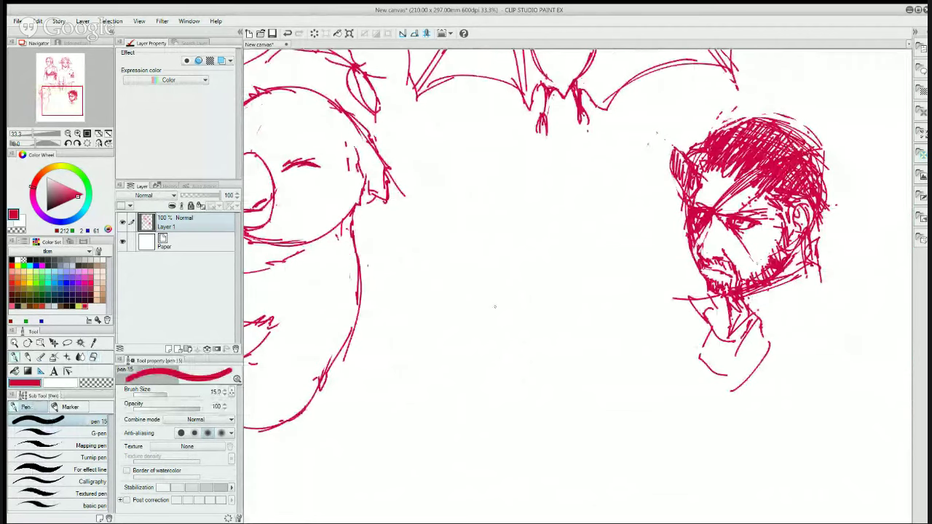
pyautogui.moveTo(494, 306); pyautogui.dragTo(578, 357)
pyautogui.press('e')
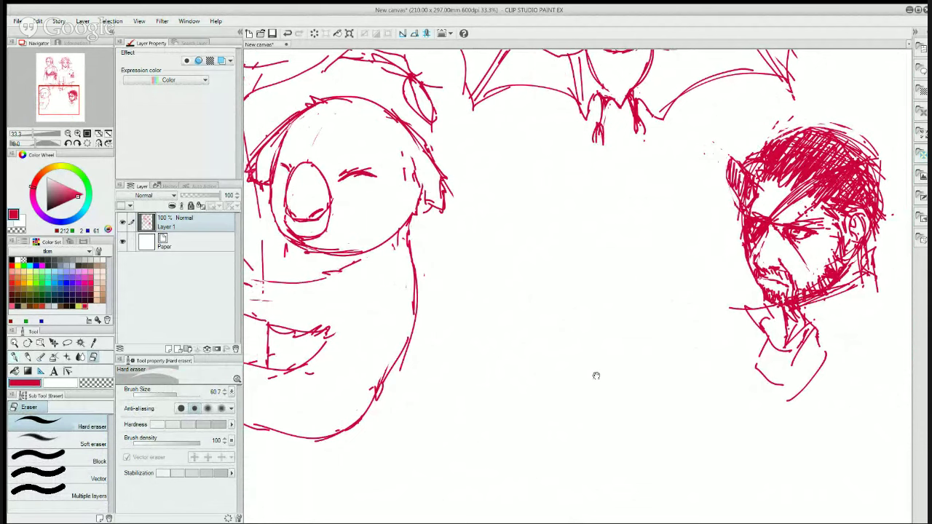
pyautogui.moveTo(595, 375)
pyautogui.mouseDown()
pyautogui.moveTo(584, 347)
pyautogui.moveTo(672, 351)
pyautogui.moveTo(593, 348)
pyautogui.mouseUp()
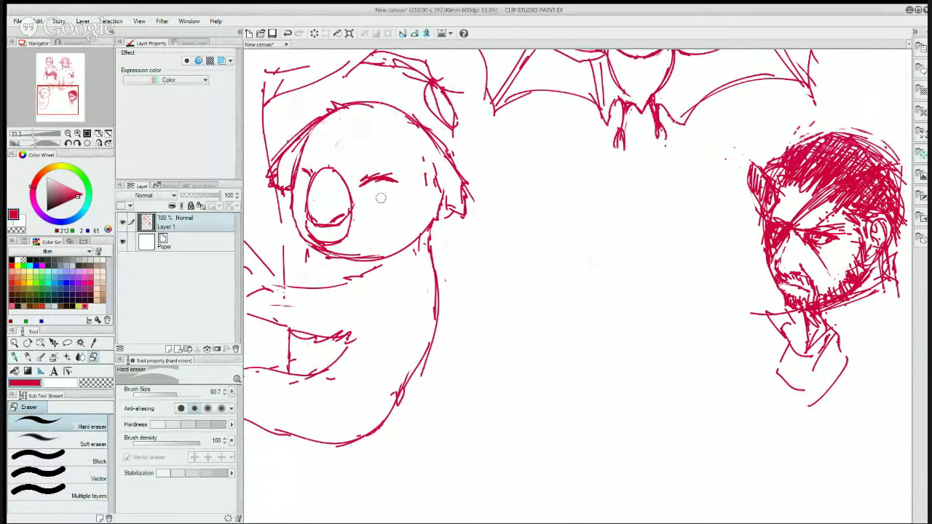
pyautogui.press('p')
pyautogui.moveTo(378, 204); pyautogui.dragTo(396, 194)
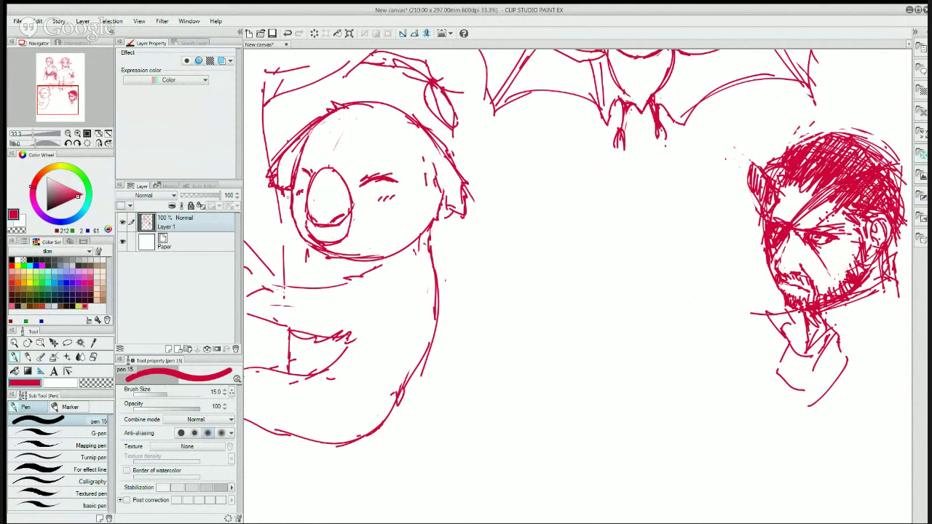
pyautogui.press('e')
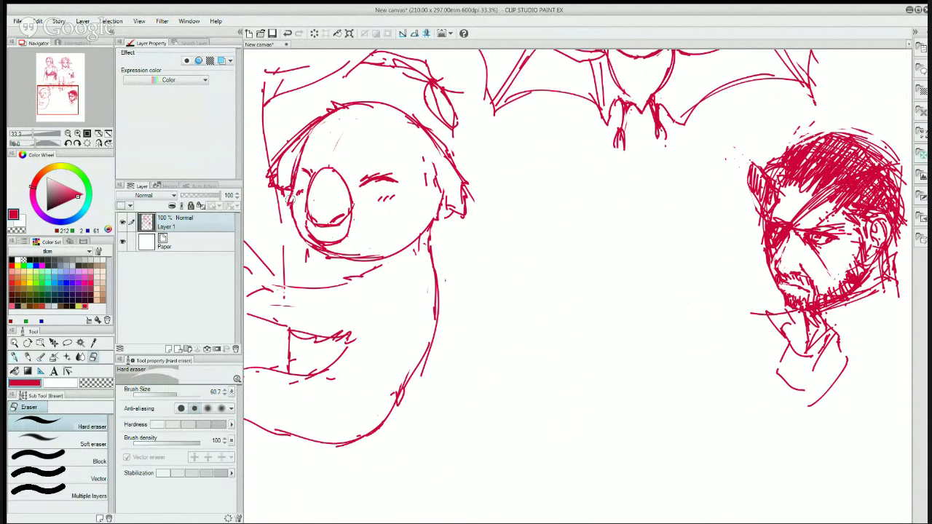
pyautogui.press('p')
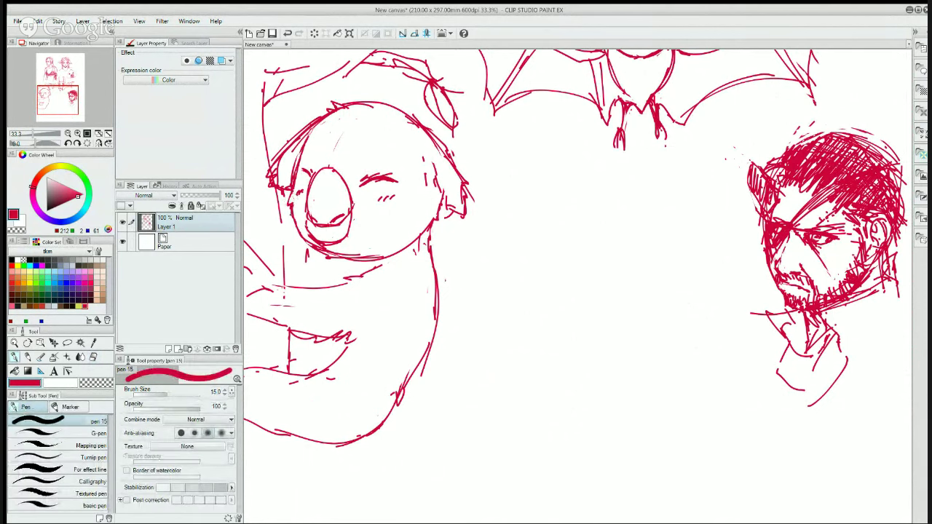
pyautogui.press('e')
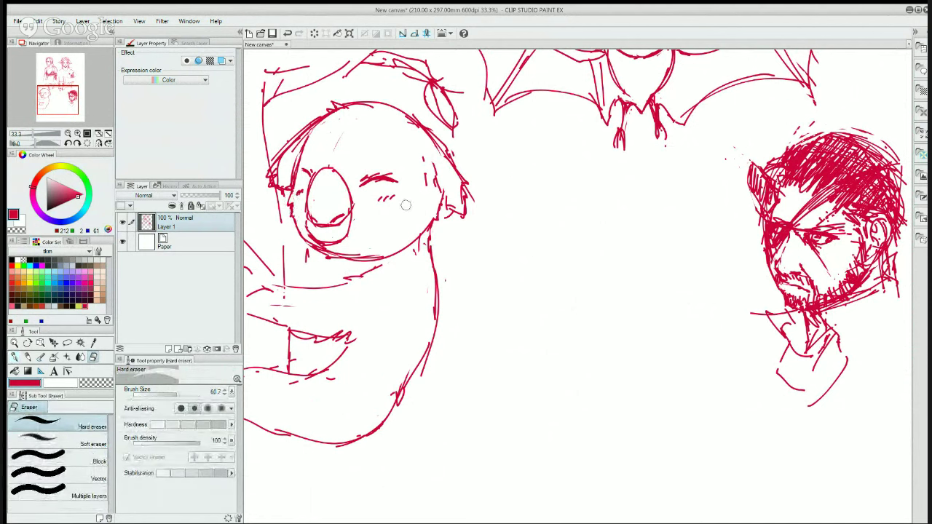
pyautogui.press('p')
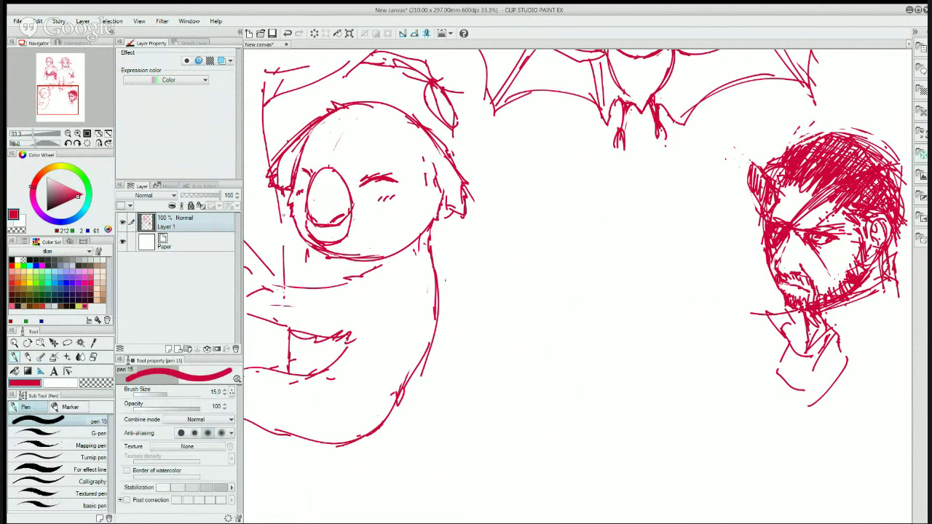
# - Clean up the top of the koala's head by erasing stray lines and redrawing the contour, and touch up the far ear
pyautogui.moveTo(279, 207)
pyautogui.mouseDown()
pyautogui.moveTo(283, 251)
pyautogui.moveTo(306, 244)
pyautogui.mouseUp()
pyautogui.moveTo(479, 343); pyautogui.dragTo(499, 381)
pyautogui.moveTo(368, 144)
pyautogui.mouseDown()
pyautogui.moveTo(434, 153)
pyautogui.moveTo(364, 142)
pyautogui.moveTo(430, 148)
pyautogui.moveTo(413, 144)
pyautogui.mouseUp()
pyautogui.press('e')
pyautogui.moveTo(414, 144); pyautogui.dragTo(465, 181)
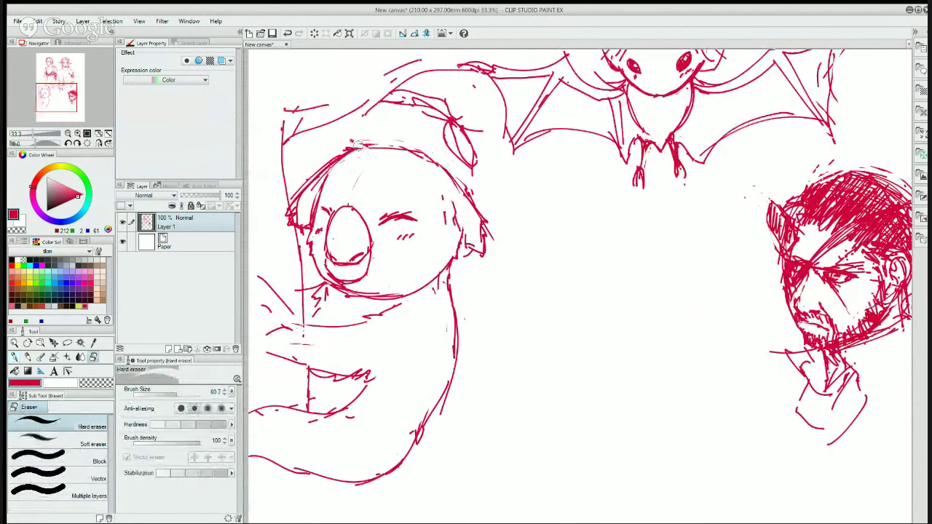
pyautogui.press('p')
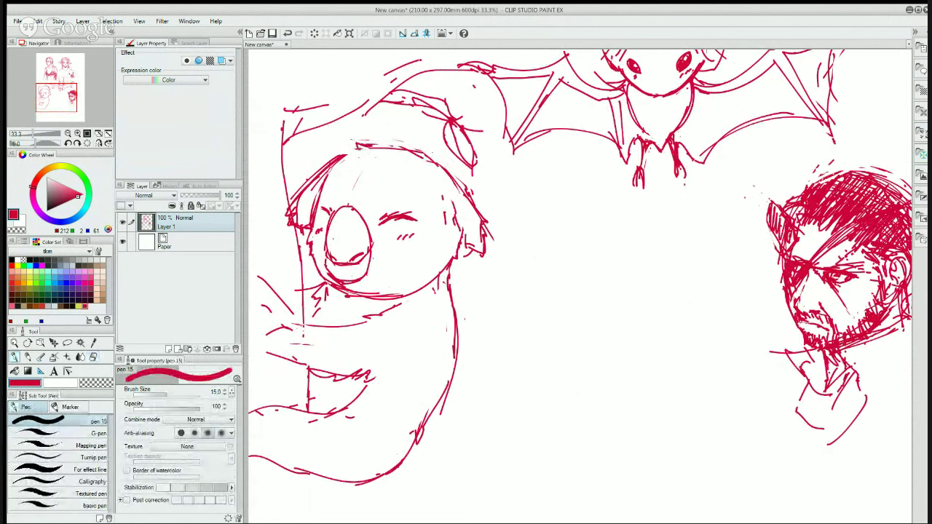
pyautogui.moveTo(359, 146); pyautogui.dragTo(343, 153)
pyautogui.press('e')
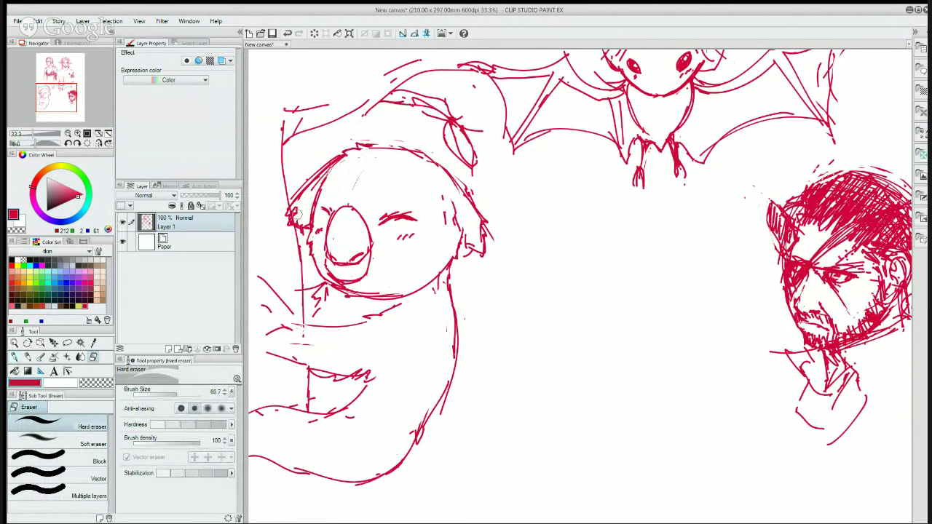
pyautogui.press('p')
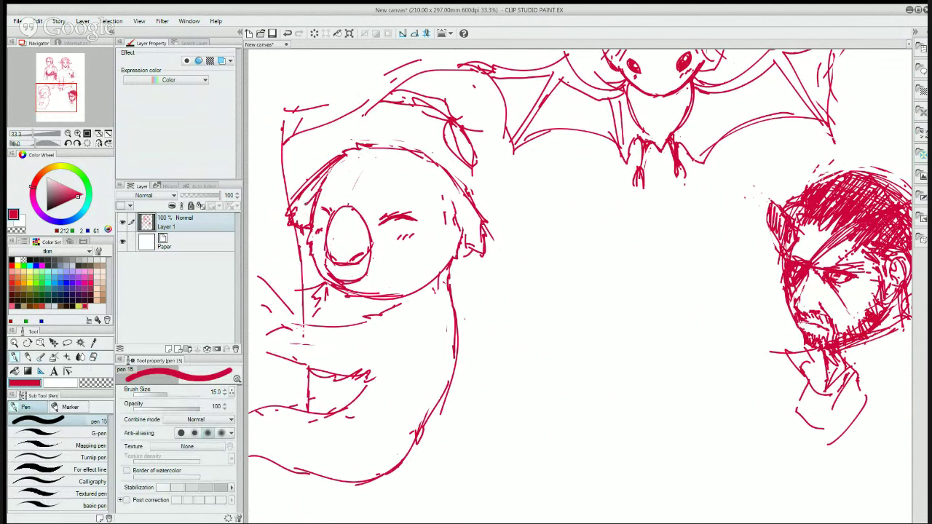
pyautogui.press('e')
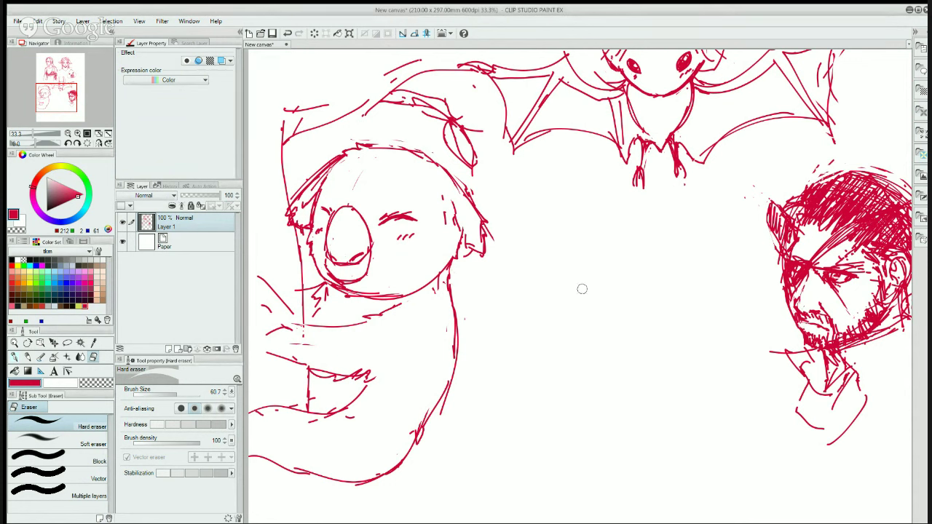
# - Sketch a small oval head between the koala and the horned man, with slanted eyebrows and two large filled-pupil eyes
pyautogui.press('p')
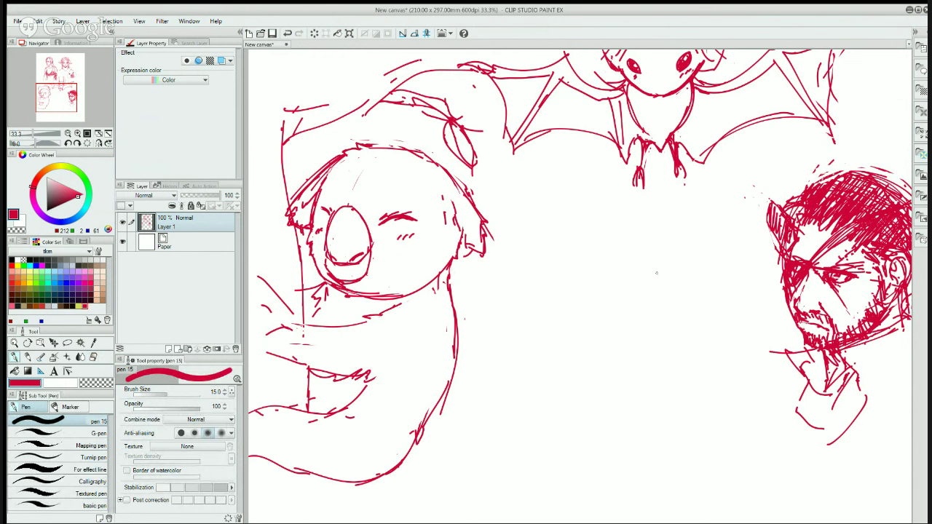
pyautogui.moveTo(598, 257)
pyautogui.mouseDown()
pyautogui.moveTo(564, 284)
pyautogui.moveTo(640, 251)
pyautogui.moveTo(560, 305)
pyautogui.mouseUp()
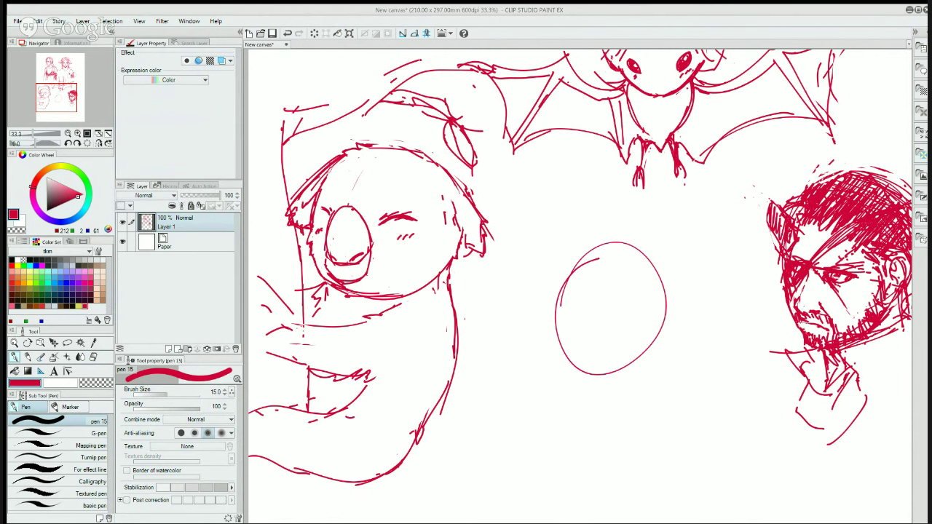
pyautogui.hotkey('ctrl', 'z')
pyautogui.moveTo(644, 276)
pyautogui.mouseDown()
pyautogui.moveTo(653, 292)
pyautogui.moveTo(641, 277)
pyautogui.moveTo(570, 325)
pyautogui.moveTo(588, 253)
pyautogui.mouseUp()
pyautogui.hotkey('ctrl', 'z')
pyautogui.hotkey('ctrl', 'z')
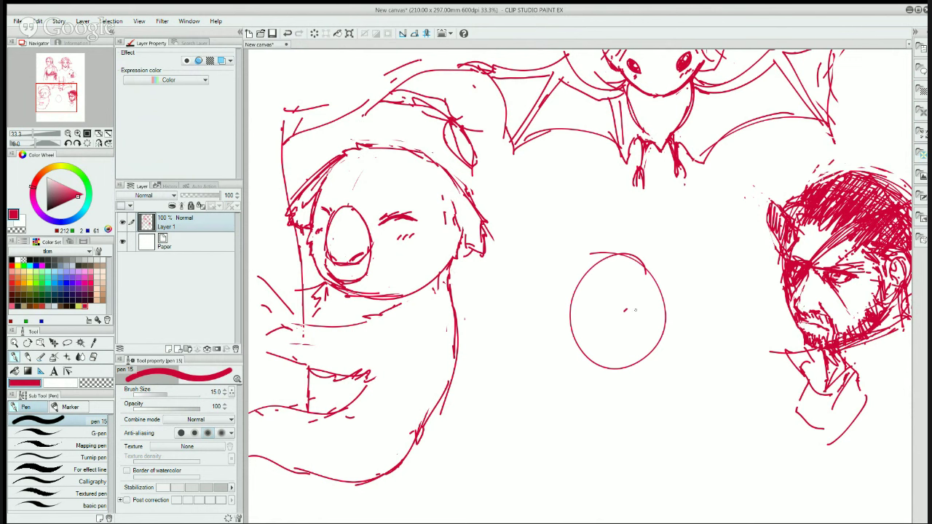
pyautogui.moveTo(611, 314)
pyautogui.mouseDown()
pyautogui.moveTo(635, 319)
pyautogui.moveTo(628, 333)
pyautogui.moveTo(617, 320)
pyautogui.moveTo(616, 331)
pyautogui.moveTo(632, 325)
pyautogui.moveTo(589, 311)
pyautogui.moveTo(581, 337)
pyautogui.moveTo(640, 289)
pyautogui.mouseUp()
pyautogui.moveTo(576, 292); pyautogui.dragTo(591, 306)
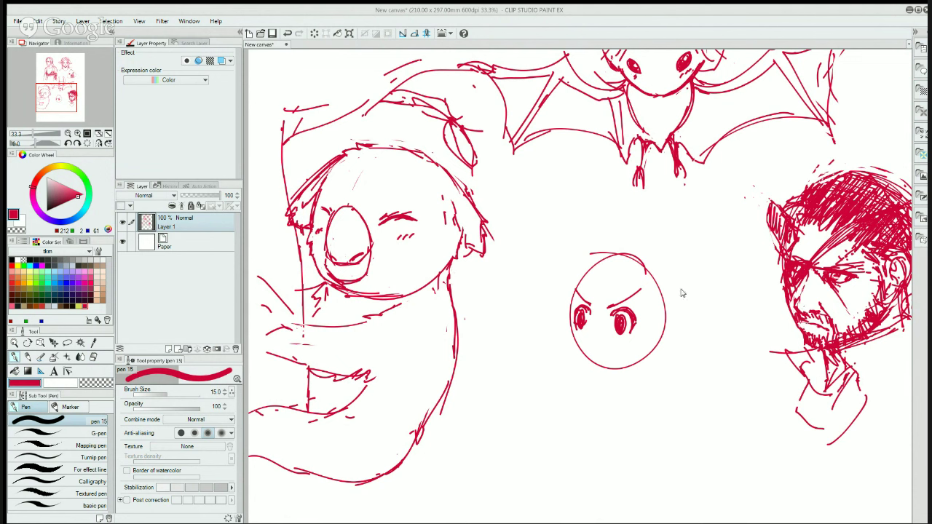
# - Draw pointed bangs falling over the new character's forehead and a small ear on the side of the head
pyautogui.moveTo(638, 266); pyautogui.dragTo(597, 312)
pyautogui.moveTo(620, 263); pyautogui.dragTo(597, 314)
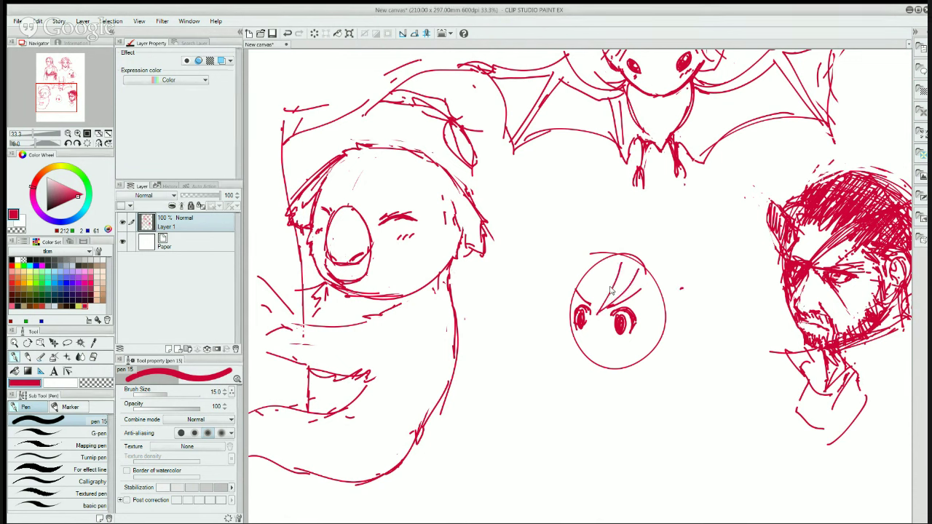
pyautogui.hotkey('ctrl', 'z')
pyautogui.moveTo(621, 265)
pyautogui.mouseDown()
pyautogui.moveTo(603, 326)
pyautogui.moveTo(597, 278)
pyautogui.moveTo(586, 298)
pyautogui.mouseUp()
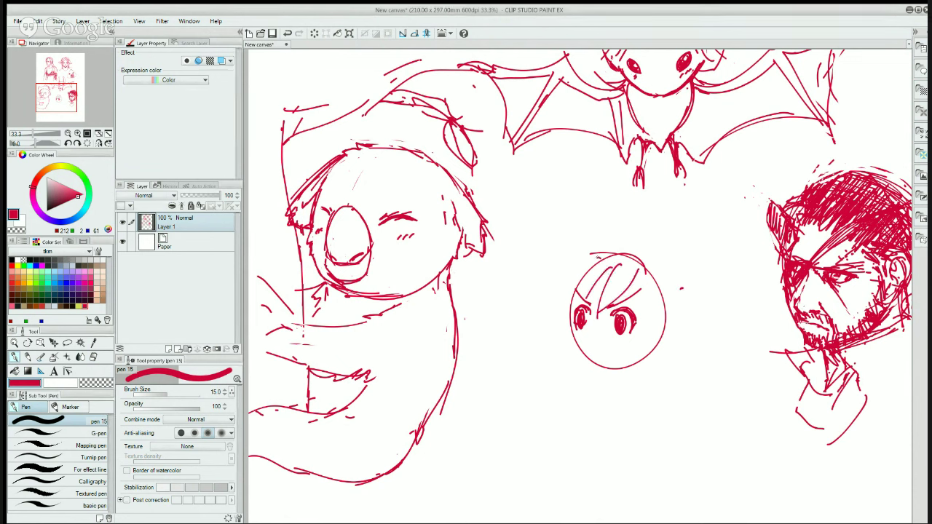
pyautogui.moveTo(597, 257); pyautogui.dragTo(583, 299)
pyautogui.moveTo(593, 260)
pyautogui.mouseDown()
pyautogui.moveTo(571, 312)
pyautogui.moveTo(568, 273)
pyautogui.moveTo(575, 304)
pyautogui.mouseUp()
pyautogui.moveTo(660, 309); pyautogui.dragTo(658, 328)
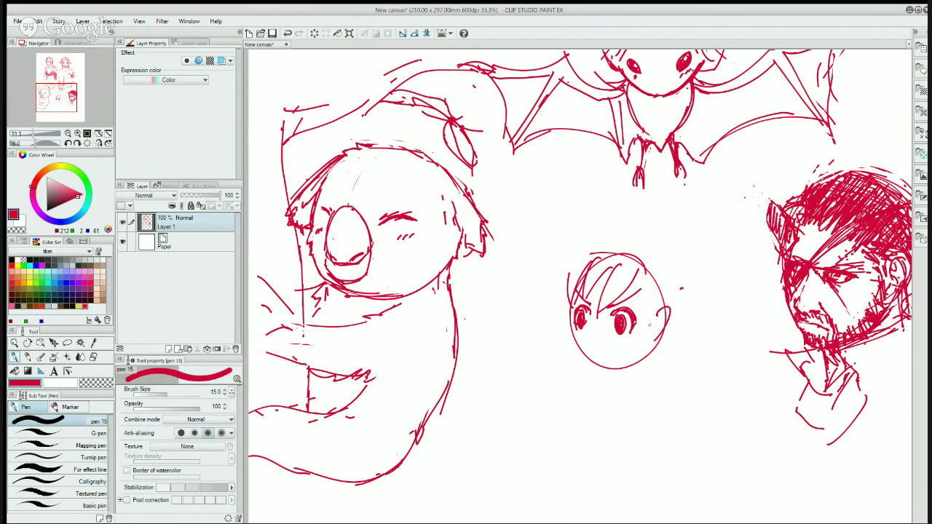
# - Draw a long pointed lock of hair between the eye and the ear
pyautogui.moveTo(639, 267); pyautogui.dragTo(649, 331)
pyautogui.moveTo(654, 297); pyautogui.dragTo(648, 329)
pyautogui.hotkey('ctrl', 'z')
pyautogui.hotkey('ctrl', 'z')
pyautogui.moveTo(638, 270); pyautogui.dragTo(644, 329)
pyautogui.moveTo(648, 286); pyautogui.dragTo(644, 330)
pyautogui.hotkey('ctrl', 'z')
# - Erase the oval's upper outline above the bangs and redraw the cheek and jaw with a firmer curved line
pyautogui.press('e')
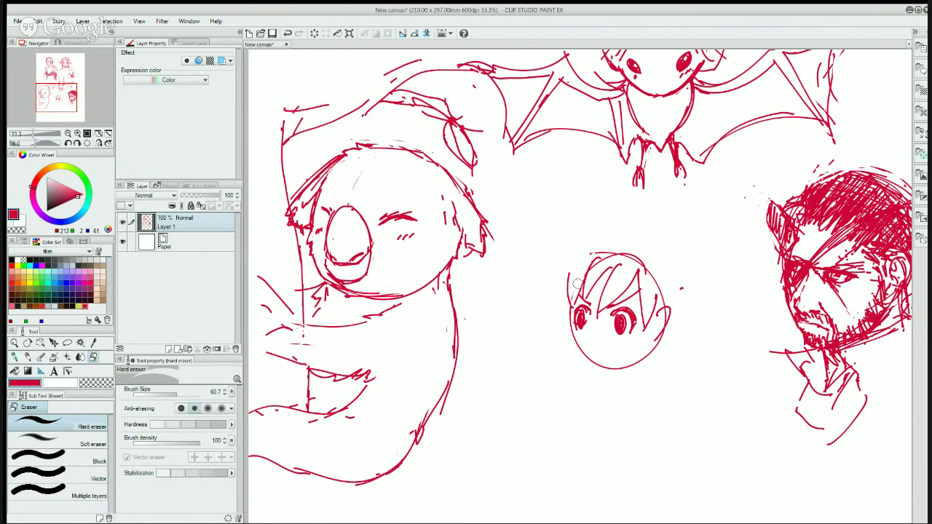
pyautogui.moveTo(576, 284)
pyautogui.mouseDown()
pyautogui.moveTo(602, 251)
pyautogui.moveTo(593, 270)
pyautogui.moveTo(618, 252)
pyautogui.mouseUp()
pyautogui.press('p')
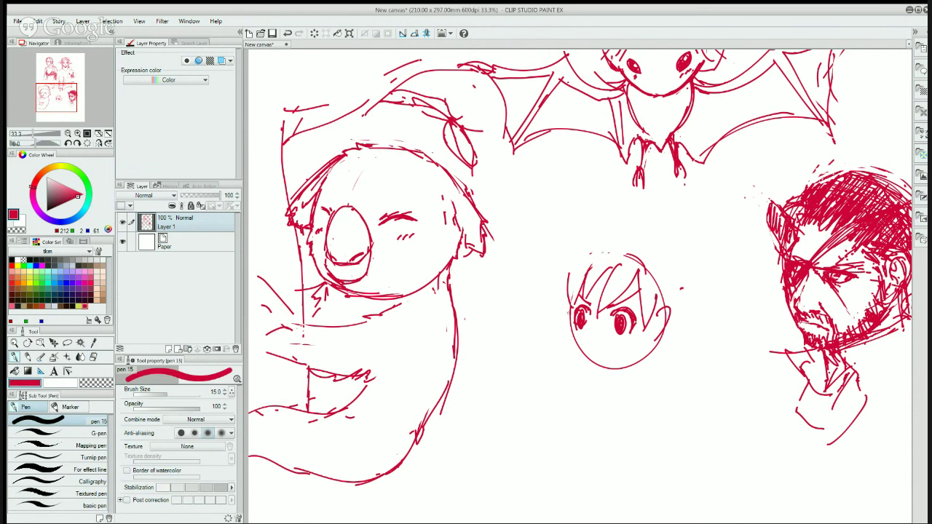
pyautogui.moveTo(573, 299)
pyautogui.mouseDown()
pyautogui.moveTo(565, 347)
pyautogui.moveTo(605, 366)
pyautogui.moveTo(654, 343)
pyautogui.mouseUp()
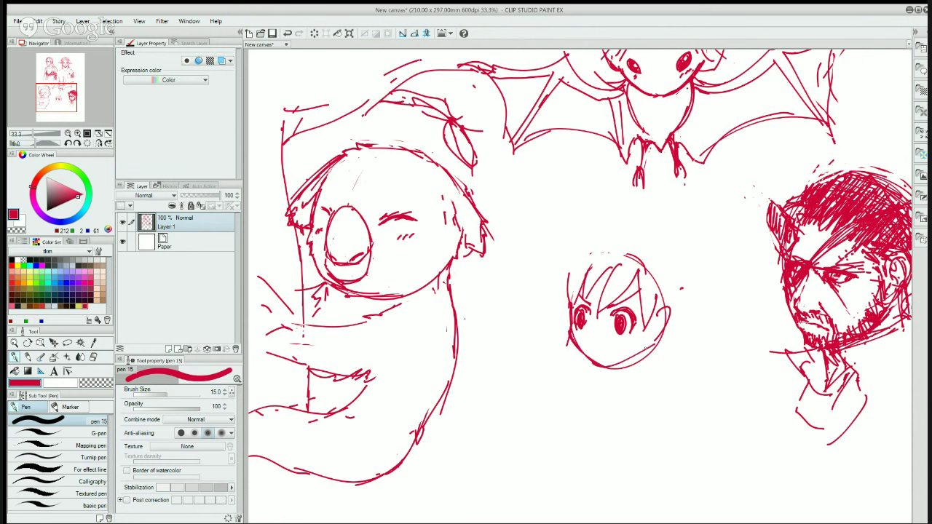
pyautogui.press('e')
pyautogui.press('p')
pyautogui.press('e')
pyautogui.press('p')
# - Add a small mouth, then round out the back of the head with a fuller curve and refine the ear and nearby hair
pyautogui.moveTo(586, 349)
pyautogui.mouseDown()
pyautogui.moveTo(617, 351)
pyautogui.moveTo(588, 350)
pyautogui.mouseUp()
pyautogui.press('e')
pyautogui.press('p')
pyautogui.moveTo(602, 313); pyautogui.dragTo(613, 304)
pyautogui.moveTo(623, 248)
pyautogui.mouseDown()
pyautogui.moveTo(658, 273)
pyautogui.moveTo(652, 293)
pyautogui.moveTo(665, 296)
pyautogui.moveTo(630, 257)
pyautogui.moveTo(667, 301)
pyautogui.moveTo(620, 251)
pyautogui.moveTo(655, 279)
pyautogui.mouseUp()
pyautogui.press('e')
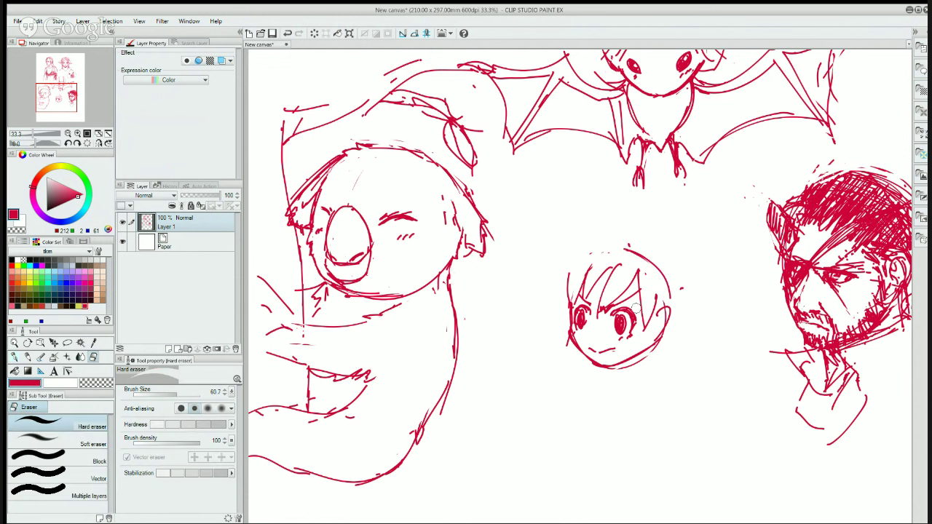
pyautogui.press('p')
pyautogui.moveTo(658, 317); pyautogui.dragTo(653, 338)
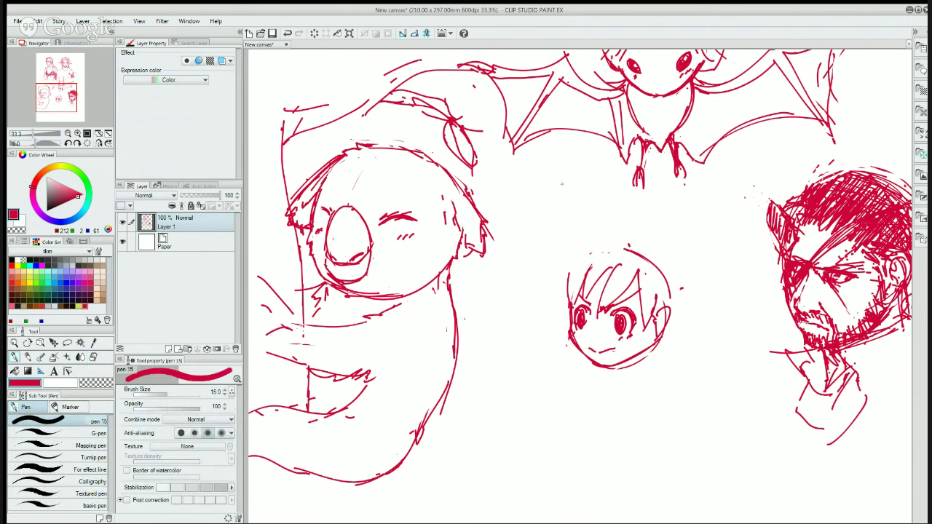
# - Draw large leaf-shaped hair spikes sweeping up and back from the character's crown, redoing the lower spike until it tapers cleanly
pyautogui.moveTo(628, 251); pyautogui.dragTo(609, 205)
pyautogui.moveTo(625, 249)
pyautogui.mouseDown()
pyautogui.moveTo(554, 192)
pyautogui.moveTo(600, 258)
pyautogui.moveTo(531, 238)
pyautogui.moveTo(563, 275)
pyautogui.mouseUp()
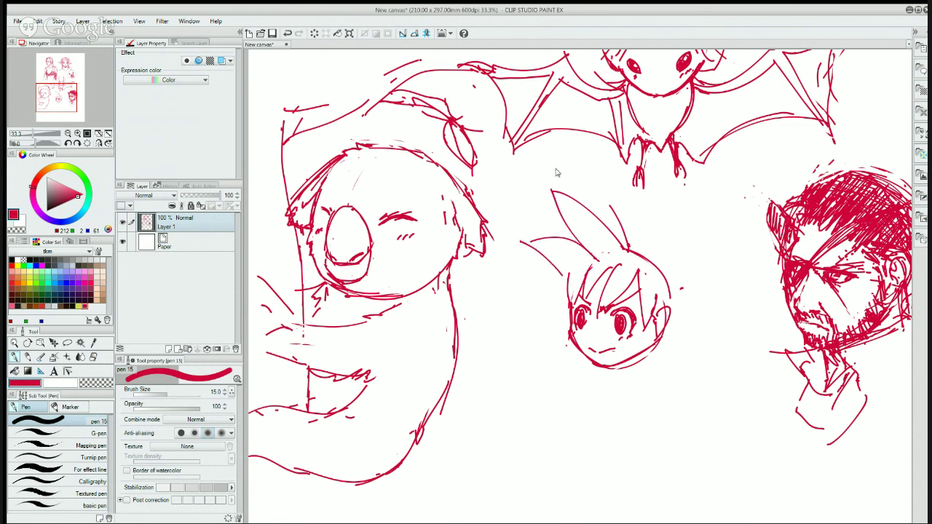
pyautogui.hotkey('ctrl', 'z')
pyautogui.moveTo(532, 237)
pyautogui.mouseDown()
pyautogui.moveTo(571, 270)
pyautogui.moveTo(530, 292)
pyautogui.mouseUp()
pyautogui.hotkey('ctrl', 'z')
pyautogui.hotkey('ctrl', 'z')
pyautogui.moveTo(529, 243); pyautogui.dragTo(567, 282)
pyautogui.hotkey('ctrl', 'z')
pyautogui.moveTo(529, 241)
pyautogui.mouseDown()
pyautogui.moveTo(567, 266)
pyautogui.moveTo(538, 292)
pyautogui.moveTo(530, 322)
pyautogui.mouseUp()
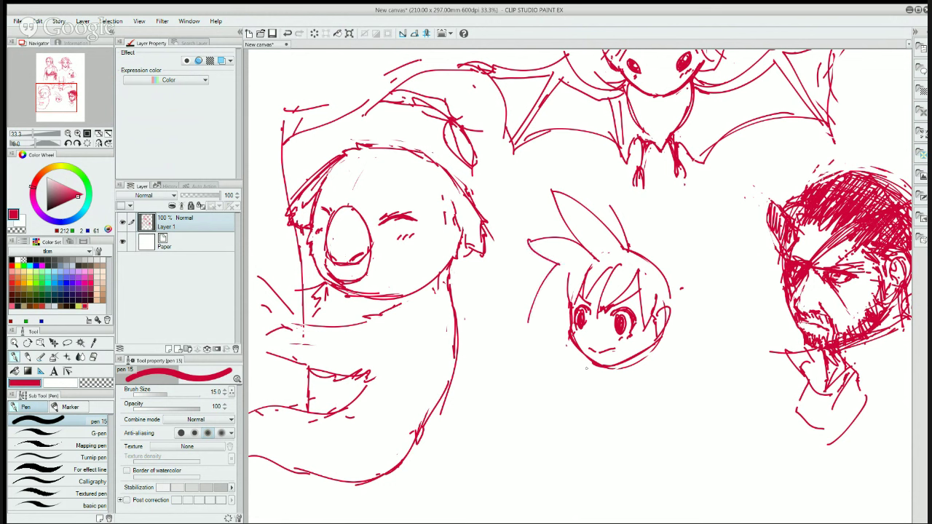
pyautogui.hotkey('ctrl', 'z')
pyautogui.hotkey('ctrl', 'z')
pyautogui.moveTo(528, 240); pyautogui.dragTo(567, 273)
# - Draw smaller hair spikes sticking out beside the far temple and cheek
pyautogui.moveTo(569, 275); pyautogui.dragTo(523, 312)
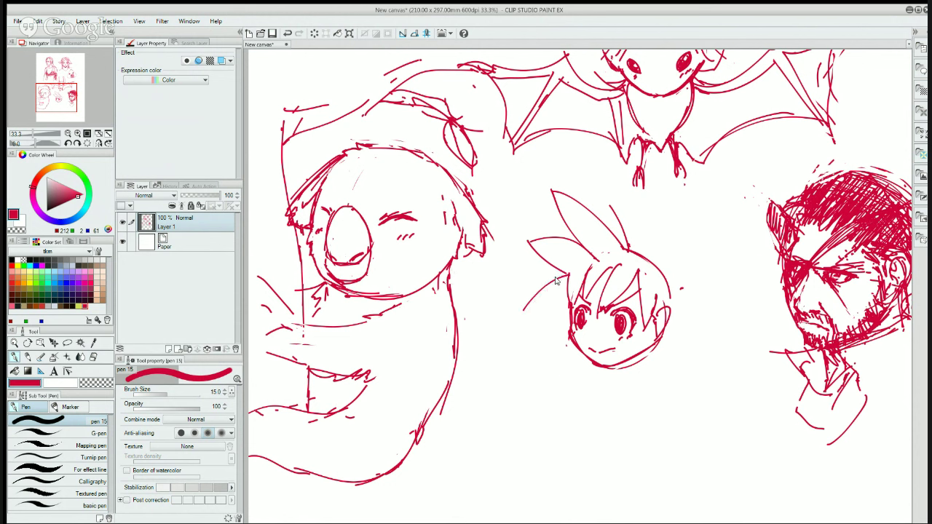
pyautogui.hotkey('ctrl', 'z')
pyautogui.moveTo(569, 273)
pyautogui.mouseDown()
pyautogui.moveTo(536, 300)
pyautogui.moveTo(530, 292)
pyautogui.moveTo(562, 303)
pyautogui.moveTo(555, 289)
pyautogui.moveTo(574, 284)
pyautogui.moveTo(572, 291)
pyautogui.mouseUp()
pyautogui.hotkey('ctrl', 'z')
pyautogui.hotkey('ctrl', 'z')
pyautogui.hotkey('ctrl', 'z')
pyautogui.moveTo(568, 294); pyautogui.dragTo(548, 309)
pyautogui.moveTo(546, 316); pyautogui.dragTo(568, 330)
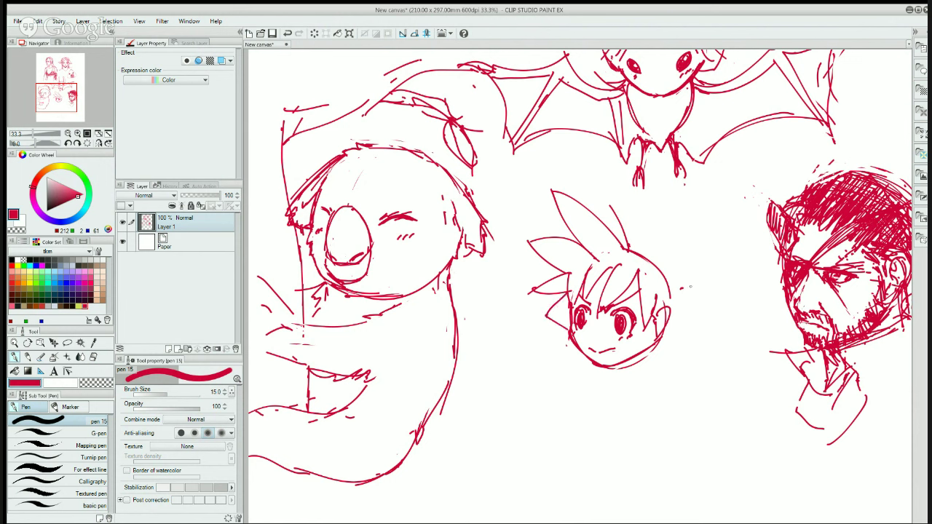
# - Draw a cluster of short pointed hair spikes behind the character's ear
pyautogui.moveTo(663, 288)
pyautogui.mouseDown()
pyautogui.moveTo(700, 292)
pyautogui.moveTo(665, 305)
pyautogui.moveTo(672, 298)
pyautogui.mouseUp()
pyautogui.hotkey('ctrl', 'z')
pyautogui.moveTo(679, 301)
pyautogui.mouseDown()
pyautogui.moveTo(718, 311)
pyautogui.moveTo(666, 327)
pyautogui.moveTo(715, 317)
pyautogui.moveTo(664, 301)
pyautogui.moveTo(701, 327)
pyautogui.moveTo(665, 328)
pyautogui.moveTo(675, 340)
pyautogui.moveTo(658, 336)
pyautogui.mouseUp()
pyautogui.hotkey('ctrl', 'z')
pyautogui.hotkey('ctrl', 'z')
pyautogui.hotkey('ctrl', 'z')
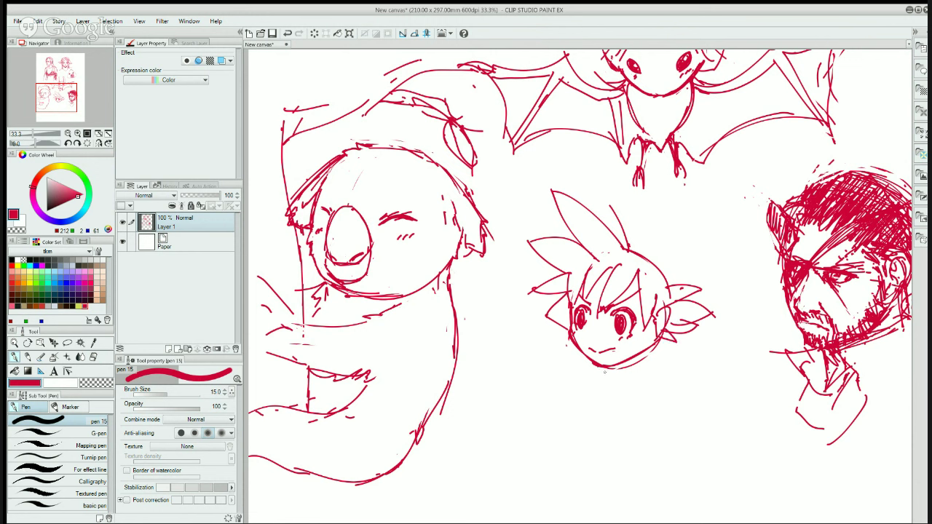
# - Draw the character's neck and collar, with sloping shoulders and short sleeve openings below the head
pyautogui.moveTo(605, 368)
pyautogui.mouseDown()
pyautogui.moveTo(607, 375)
pyautogui.moveTo(631, 373)
pyautogui.mouseUp()
pyautogui.moveTo(630, 372); pyautogui.dragTo(602, 377)
pyautogui.moveTo(608, 373); pyautogui.dragTo(602, 403)
pyautogui.moveTo(634, 367); pyautogui.dragTo(659, 378)
pyautogui.moveTo(601, 367)
pyautogui.mouseDown()
pyautogui.moveTo(567, 382)
pyautogui.moveTo(571, 399)
pyautogui.mouseUp()
pyautogui.moveTo(648, 373)
pyautogui.mouseDown()
pyautogui.moveTo(669, 394)
pyautogui.moveTo(649, 411)
pyautogui.mouseUp()
pyautogui.moveTo(636, 410); pyautogui.dragTo(617, 408)
pyautogui.moveTo(567, 388); pyautogui.dragTo(580, 413)
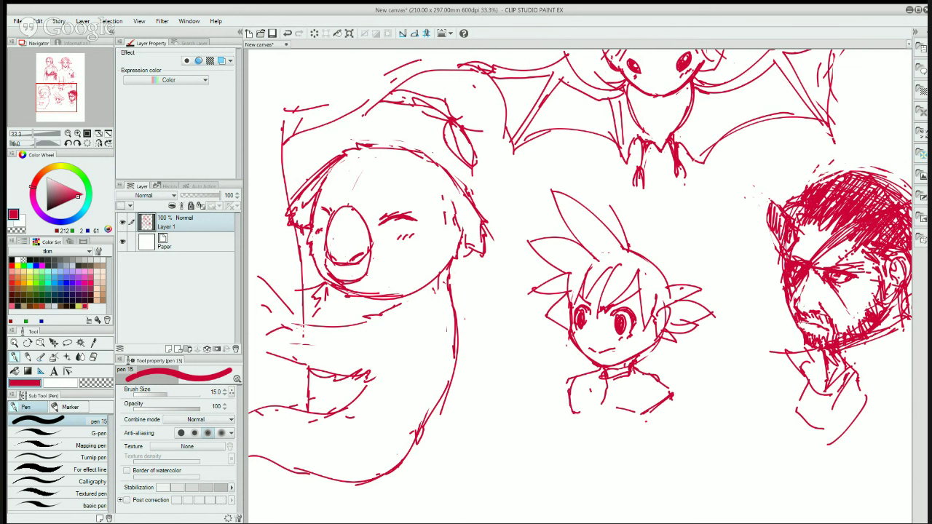
# - Draw the sides of the torso down to the waist and close them with a curved shirt hem
pyautogui.moveTo(660, 384)
pyautogui.mouseDown()
pyautogui.moveTo(655, 453)
pyautogui.moveTo(630, 467)
pyautogui.mouseUp()
pyautogui.moveTo(570, 393)
pyautogui.mouseDown()
pyautogui.moveTo(569, 455)
pyautogui.moveTo(613, 464)
pyautogui.mouseUp()
pyautogui.moveTo(629, 463)
pyautogui.mouseDown()
pyautogui.moveTo(656, 452)
pyautogui.moveTo(645, 459)
pyautogui.mouseUp()
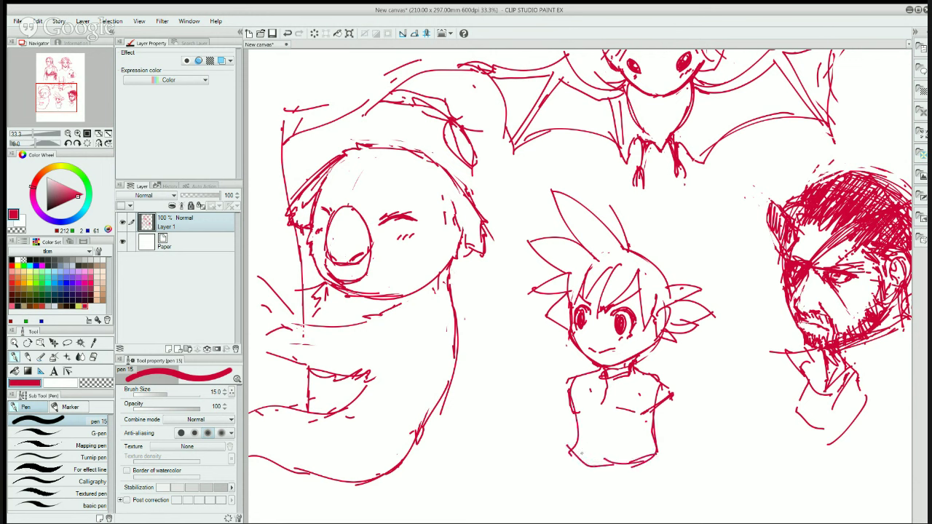
# - Draw a belt around the waist with a knot and two sash ends trailing down from it
pyautogui.moveTo(571, 445)
pyautogui.mouseDown()
pyautogui.moveTo(604, 480)
pyautogui.moveTo(668, 456)
pyautogui.moveTo(651, 468)
pyautogui.moveTo(615, 471)
pyautogui.moveTo(605, 488)
pyautogui.mouseUp()
pyautogui.moveTo(608, 475)
pyautogui.mouseDown()
pyautogui.moveTo(622, 464)
pyautogui.moveTo(674, 502)
pyautogui.moveTo(663, 507)
pyautogui.moveTo(679, 500)
pyautogui.mouseUp()
pyautogui.moveTo(588, 462)
pyautogui.mouseDown()
pyautogui.moveTo(585, 494)
pyautogui.moveTo(616, 515)
pyautogui.mouseUp()
pyautogui.moveTo(612, 512); pyautogui.dragTo(629, 519)
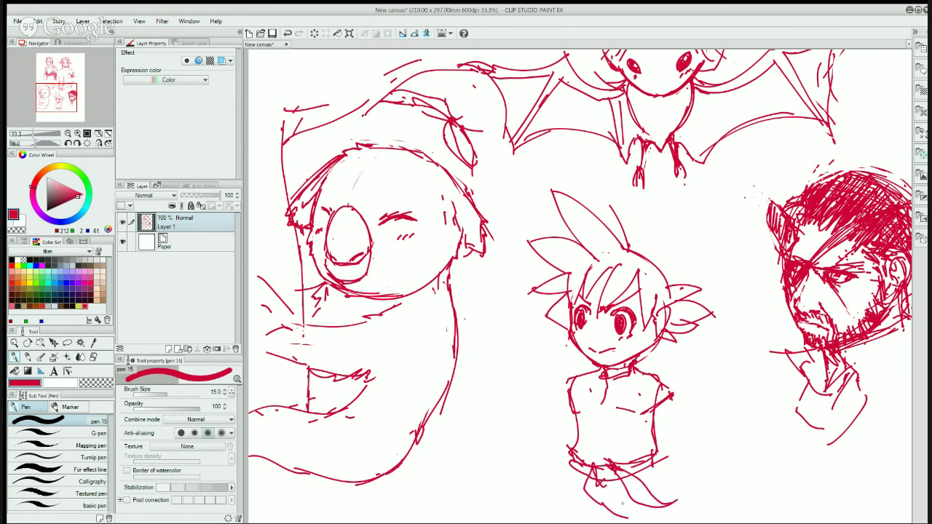
pyautogui.moveTo(598, 470)
pyautogui.mouseDown()
pyautogui.moveTo(618, 510)
pyautogui.moveTo(640, 512)
pyautogui.moveTo(627, 516)
pyautogui.mouseUp()
# - Draw a round emblem on the chest with a kanji-like mark of crossing strokes inside it
pyautogui.moveTo(623, 385)
pyautogui.mouseDown()
pyautogui.moveTo(617, 421)
pyautogui.moveTo(611, 387)
pyautogui.moveTo(638, 411)
pyautogui.moveTo(613, 390)
pyautogui.moveTo(621, 388)
pyautogui.moveTo(610, 397)
pyautogui.moveTo(635, 419)
pyautogui.moveTo(617, 395)
pyautogui.mouseUp()
pyautogui.hotkey('ctrl', 'z')
pyautogui.hotkey('ctrl', 'z')
pyautogui.hotkey('ctrl', 'z')
pyautogui.hotkey('ctrl', 'z')
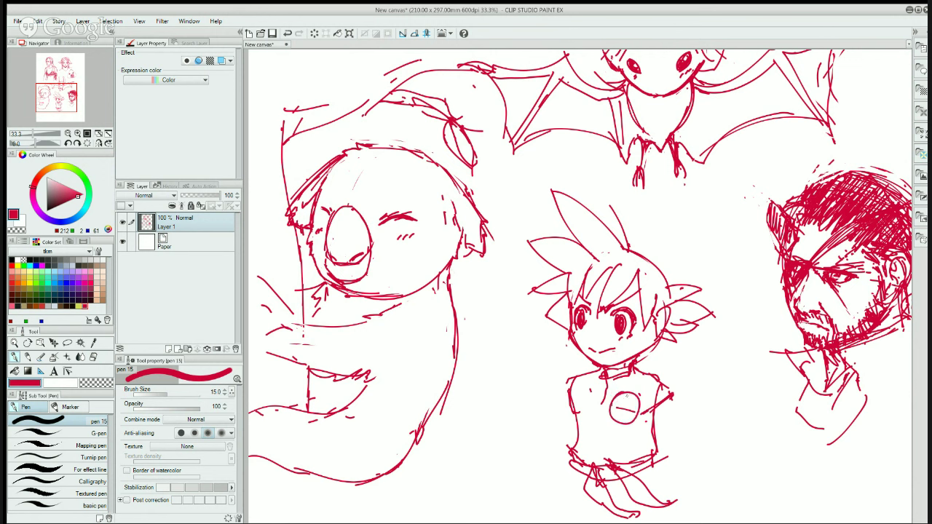
pyautogui.moveTo(625, 392); pyautogui.dragTo(638, 395)
pyautogui.hotkey('ctrl', 'z')
pyautogui.hotkey('ctrl', 'z')
pyautogui.moveTo(613, 409)
pyautogui.mouseDown()
pyautogui.moveTo(632, 411)
pyautogui.moveTo(618, 421)
pyautogui.moveTo(634, 409)
pyautogui.moveTo(624, 420)
pyautogui.mouseUp()
pyautogui.moveTo(622, 421); pyautogui.dragTo(631, 414)
# - Rough in the arm nearest the horned man with two slanted lines descending from the sleeve
pyautogui.moveTo(668, 385); pyautogui.dragTo(687, 440)
pyautogui.moveTo(653, 412)
pyautogui.mouseDown()
pyautogui.moveTo(668, 455)
pyautogui.moveTo(690, 453)
pyautogui.moveTo(693, 475)
pyautogui.mouseUp()
pyautogui.hotkey('ctrl', 'z')
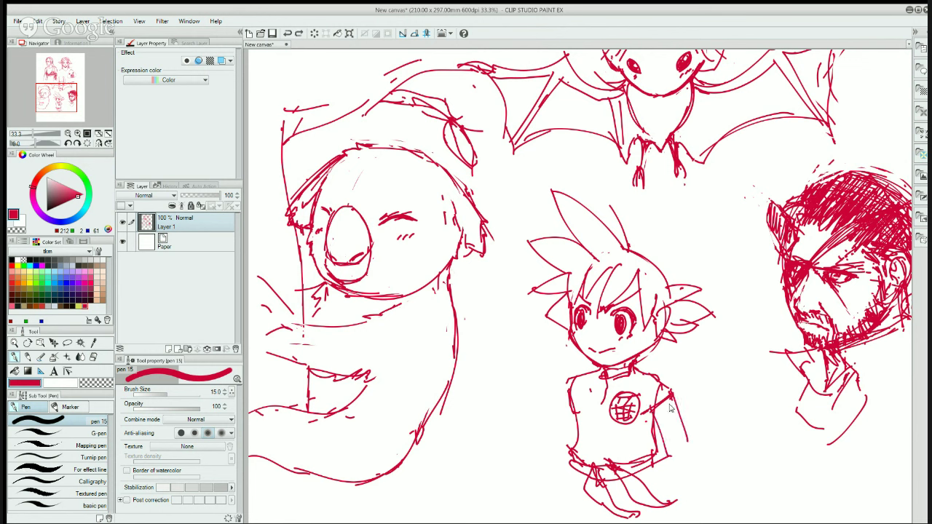
pyautogui.hotkey('ctrl', 'z')
pyautogui.moveTo(673, 406)
pyautogui.mouseDown()
pyautogui.moveTo(684, 451)
pyautogui.moveTo(673, 463)
pyautogui.mouseUp()
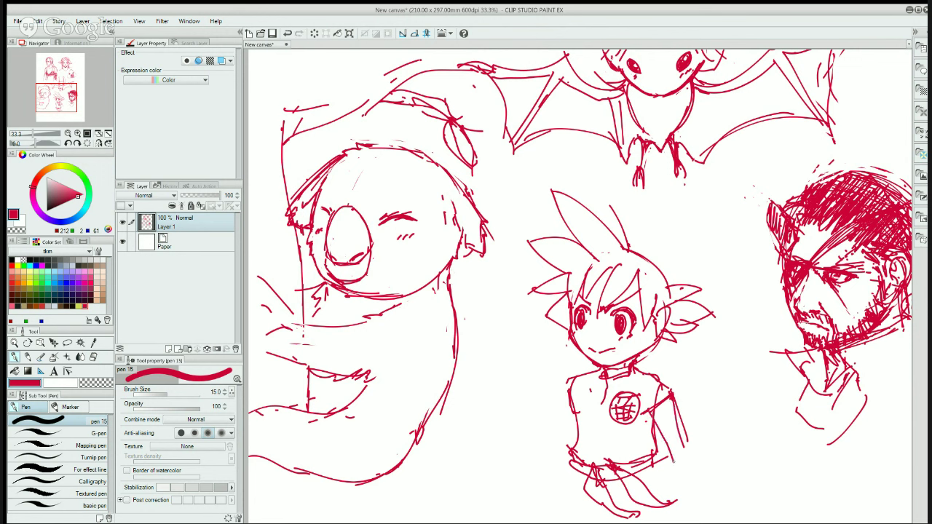
# - Add shoulder seams, erase the flared sleeve and redraw the arm beside the emblem as a continuous long sleeve
pyautogui.moveTo(648, 376); pyautogui.dragTo(653, 408)
pyautogui.moveTo(581, 375); pyautogui.dragTo(572, 416)
pyautogui.press('e')
pyautogui.moveTo(662, 390)
pyautogui.mouseDown()
pyautogui.moveTo(653, 401)
pyautogui.moveTo(664, 390)
pyautogui.moveTo(680, 399)
pyautogui.moveTo(677, 419)
pyautogui.mouseUp()
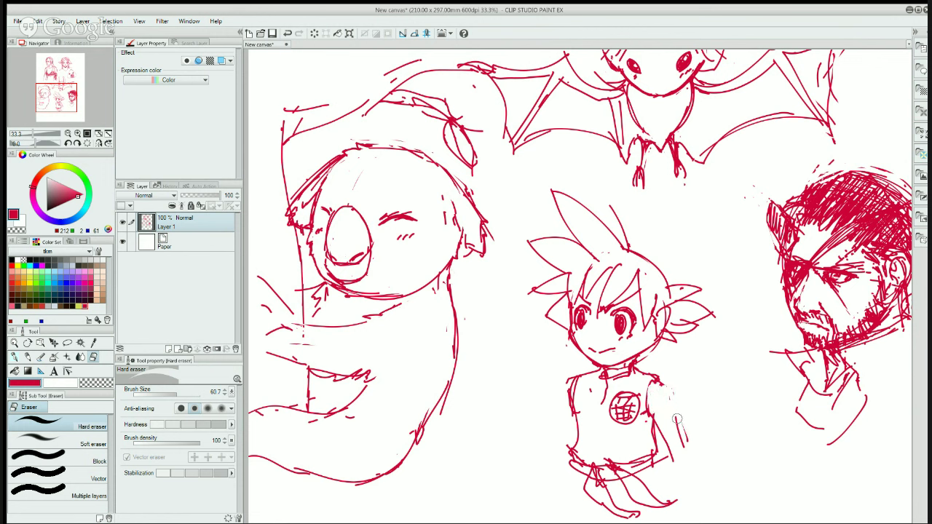
pyautogui.press('p')
pyautogui.moveTo(658, 374); pyautogui.dragTo(674, 404)
pyautogui.moveTo(672, 402); pyautogui.dragTo(679, 425)
pyautogui.moveTo(659, 380)
pyautogui.mouseDown()
pyautogui.moveTo(679, 391)
pyautogui.moveTo(690, 455)
pyautogui.mouseUp()
pyautogui.moveTo(656, 426)
pyautogui.mouseDown()
pyautogui.moveTo(671, 461)
pyautogui.moveTo(681, 463)
pyautogui.moveTo(680, 453)
pyautogui.moveTo(695, 461)
pyautogui.moveTo(681, 495)
pyautogui.moveTo(695, 440)
pyautogui.moveTo(683, 437)
pyautogui.mouseUp()
# - Extend that arm's forearm down to the wrist and draw a wristband and fist beside the sash
pyautogui.press('e')
pyautogui.press('p')
pyautogui.moveTo(686, 448); pyautogui.dragTo(687, 480)
pyautogui.moveTo(665, 434)
pyautogui.mouseDown()
pyautogui.moveTo(668, 474)
pyautogui.moveTo(678, 489)
pyautogui.moveTo(684, 480)
pyautogui.moveTo(668, 487)
pyautogui.mouseUp()
pyautogui.moveTo(666, 482)
pyautogui.mouseDown()
pyautogui.moveTo(689, 496)
pyautogui.moveTo(667, 505)
pyautogui.moveTo(661, 492)
pyautogui.mouseUp()
pyautogui.moveTo(660, 488); pyautogui.dragTo(652, 509)
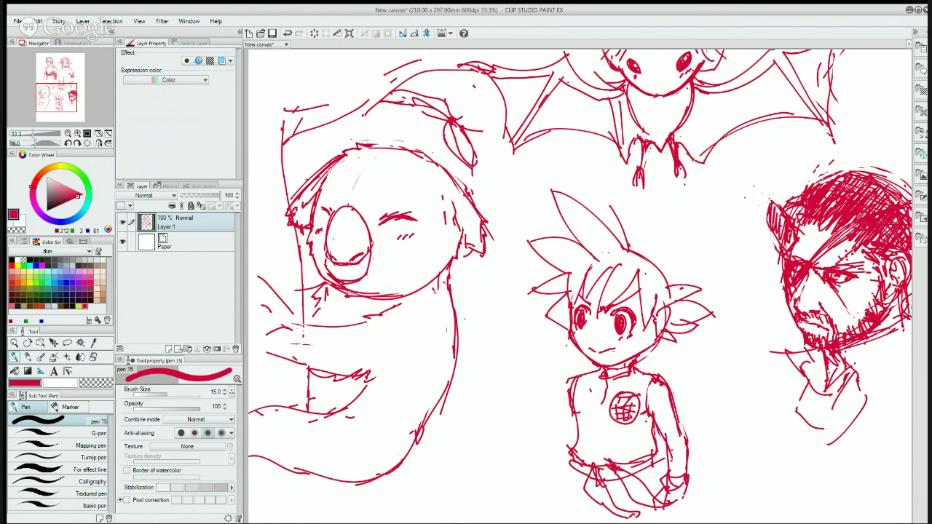
pyautogui.moveTo(687, 485)
pyautogui.mouseDown()
pyautogui.moveTo(682, 515)
pyautogui.moveTo(659, 517)
pyautogui.moveTo(678, 518)
pyautogui.mouseUp()
# - Draw the opposite arm from shoulder to wrist, ending in a wristband and a closed hand
pyautogui.moveTo(565, 380); pyautogui.dragTo(536, 492)
pyautogui.moveTo(572, 419); pyautogui.dragTo(551, 486)
pyautogui.moveTo(548, 435)
pyautogui.mouseDown()
pyautogui.moveTo(537, 486)
pyautogui.moveTo(536, 446)
pyautogui.moveTo(540, 483)
pyautogui.moveTo(557, 478)
pyautogui.moveTo(560, 492)
pyautogui.moveTo(538, 487)
pyautogui.moveTo(562, 478)
pyautogui.mouseUp()
pyautogui.press('e')
pyautogui.press('p')
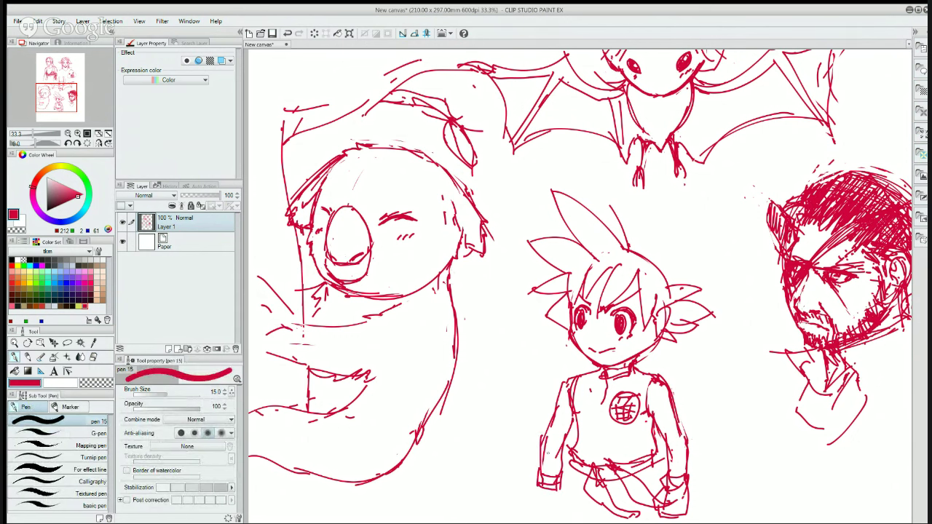
pyautogui.press('e')
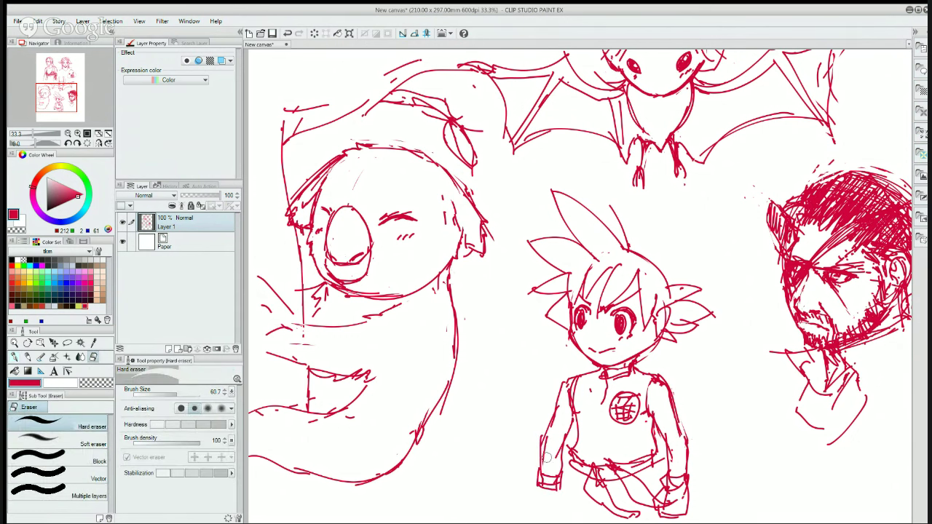
pyautogui.press('p')
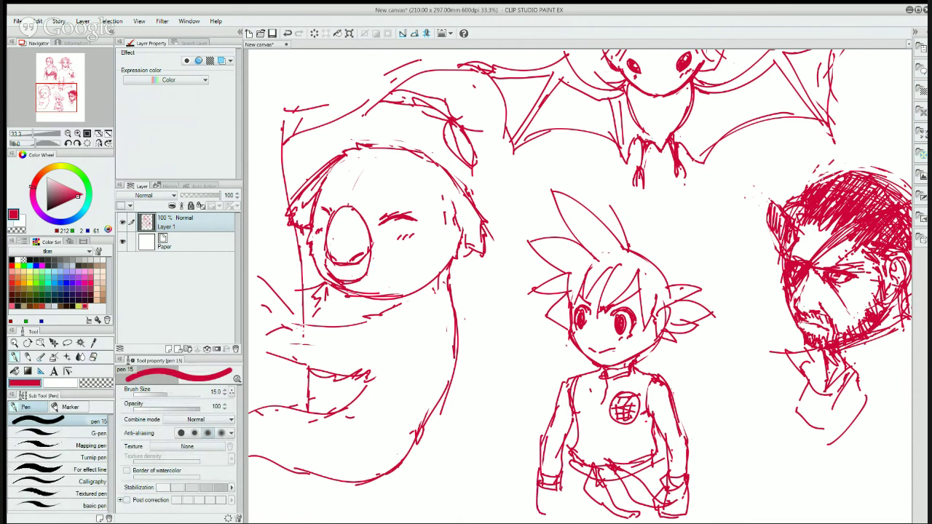
pyautogui.moveTo(561, 488)
pyautogui.mouseDown()
pyautogui.moveTo(567, 505)
pyautogui.moveTo(555, 512)
pyautogui.moveTo(561, 506)
pyautogui.moveTo(542, 483)
pyautogui.moveTo(557, 481)
pyautogui.moveTo(542, 481)
pyautogui.moveTo(563, 484)
pyautogui.mouseUp()
# - Fill both wristbands with dense hatching strokes and tidy the outlines around them
pyautogui.press('e')
pyautogui.press('p')
pyautogui.moveTo(539, 471); pyautogui.dragTo(559, 474)
pyautogui.moveTo(557, 468); pyautogui.dragTo(564, 477)
pyautogui.moveTo(663, 472)
pyautogui.mouseDown()
pyautogui.moveTo(686, 492)
pyautogui.moveTo(691, 467)
pyautogui.moveTo(661, 488)
pyautogui.mouseUp()
pyautogui.press('e')
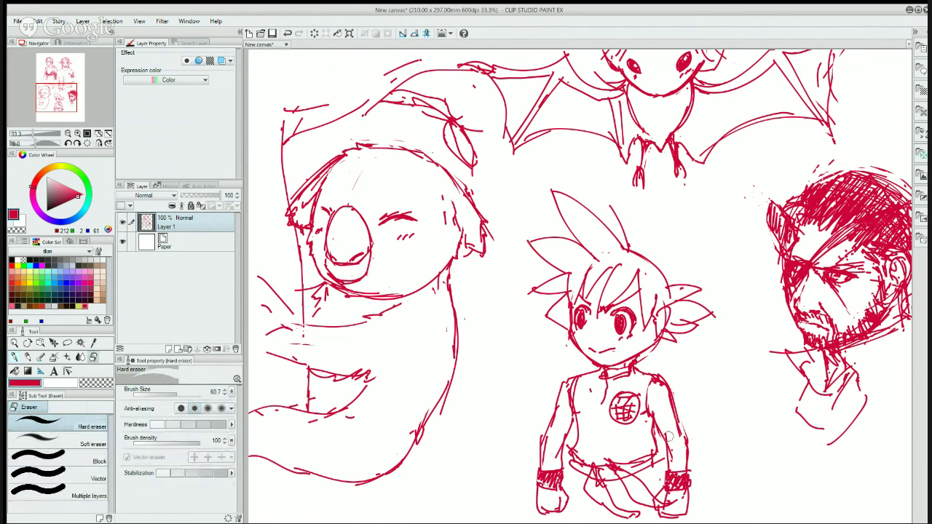
# - Refine the inner forearm contour above the wristband on the koala-side arm and erase the stray marks there
pyautogui.press('p')
pyautogui.moveTo(558, 442); pyautogui.dragTo(565, 470)
pyautogui.press('e')
pyautogui.press('p')
pyautogui.press('e')
pyautogui.press('p')
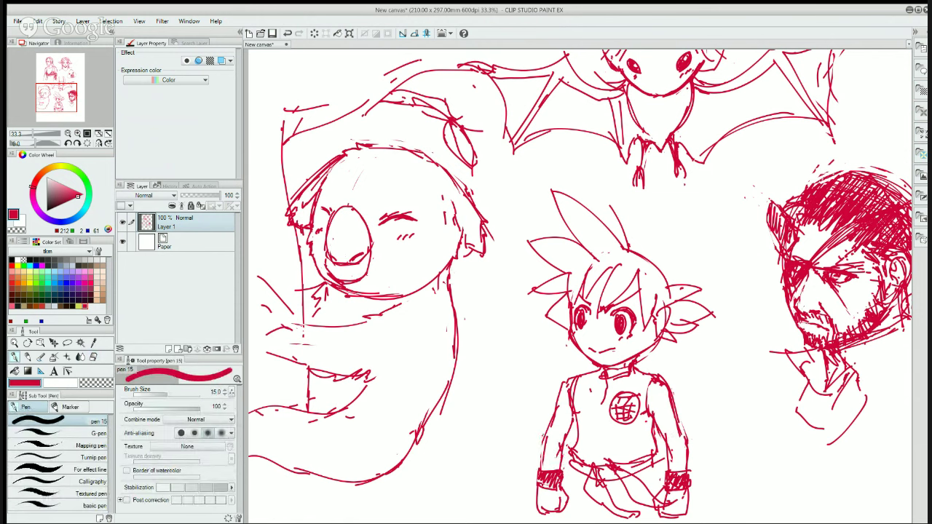
# - Refine the contours of the boy's koala-side arm from shoulder to wrist and erase the stray marks around it
pyautogui.moveTo(543, 429)
pyautogui.mouseDown()
pyautogui.moveTo(540, 470)
pyautogui.moveTo(542, 454)
pyautogui.mouseUp()
pyautogui.press('e')
pyautogui.press('p')
pyautogui.moveTo(569, 379); pyautogui.dragTo(552, 404)
pyautogui.press('e')
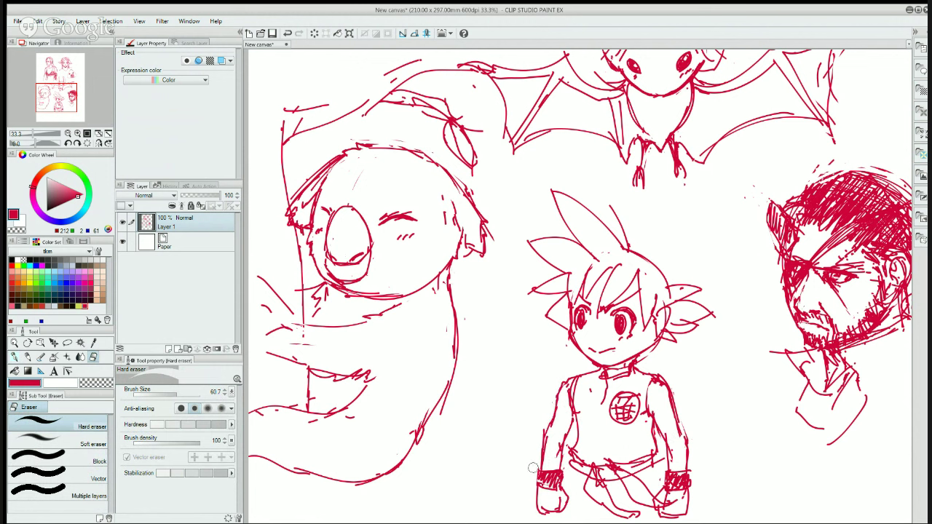
pyautogui.press('p')
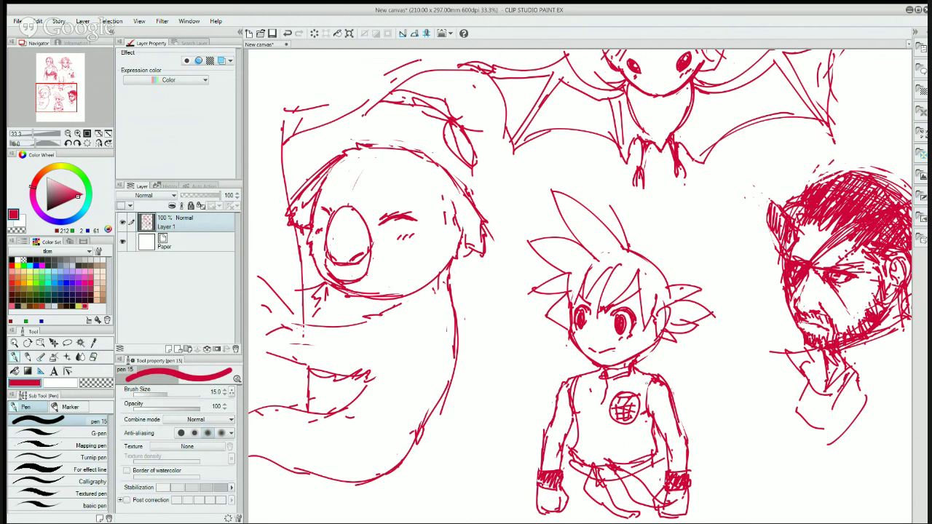
# - Redraw the side contours of the boy's torso between the armholes and the sash
pyautogui.moveTo(650, 375)
pyautogui.mouseDown()
pyautogui.moveTo(655, 425)
pyautogui.moveTo(643, 442)
pyautogui.mouseUp()
pyautogui.moveTo(585, 428); pyautogui.dragTo(602, 455)
pyautogui.press('e')
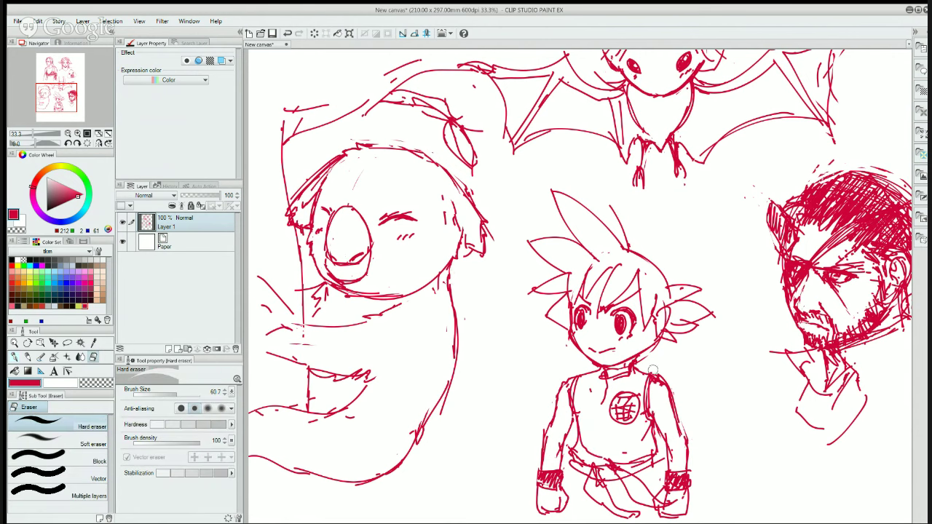
# - Lasso the boy's whole body below the head and shift it slightly toward the horned man with a transform
pyautogui.moveTo(514, 344)
pyautogui.mouseDown()
pyautogui.moveTo(609, 327)
pyautogui.moveTo(605, 371)
pyautogui.moveTo(555, 310)
pyautogui.mouseUp()
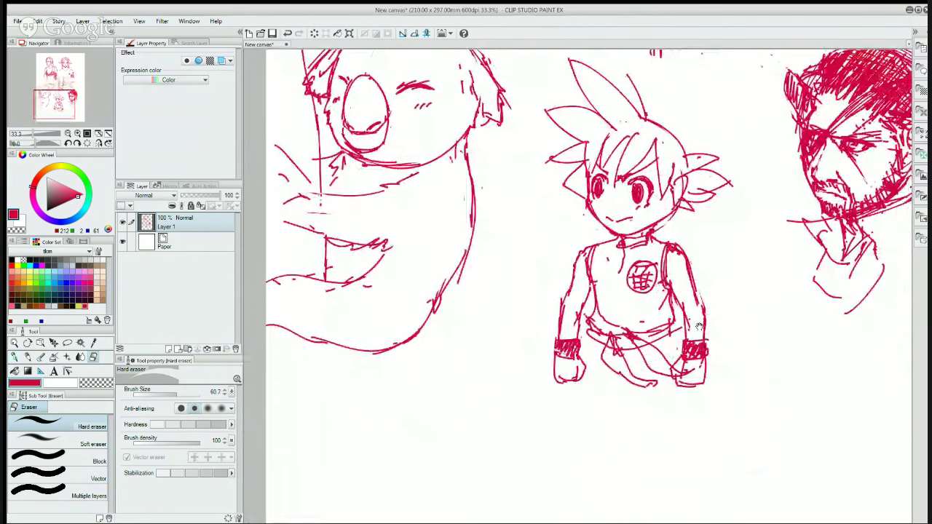
pyautogui.moveTo(699, 326); pyautogui.dragTo(654, 308)
pyautogui.moveTo(485, 395); pyautogui.dragTo(555, 369)
pyautogui.press('p')
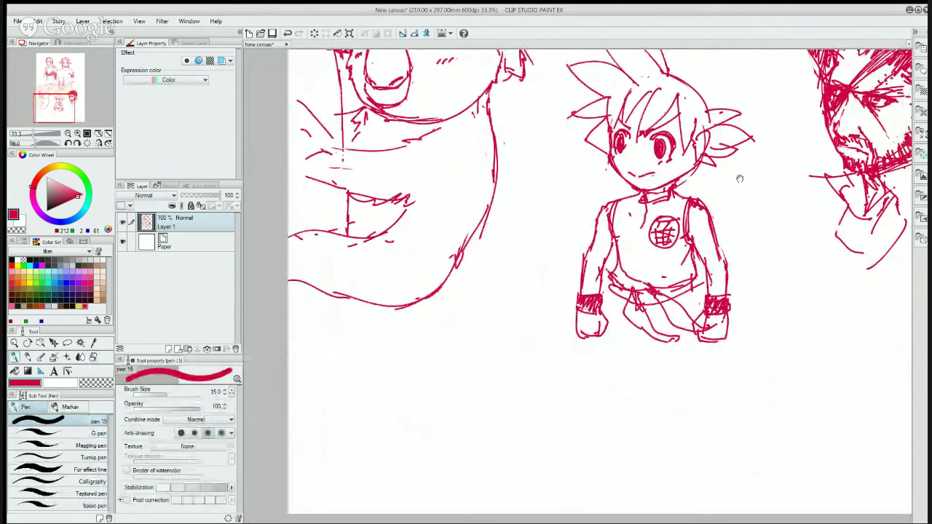
pyautogui.moveTo(737, 178); pyautogui.dragTo(689, 281)
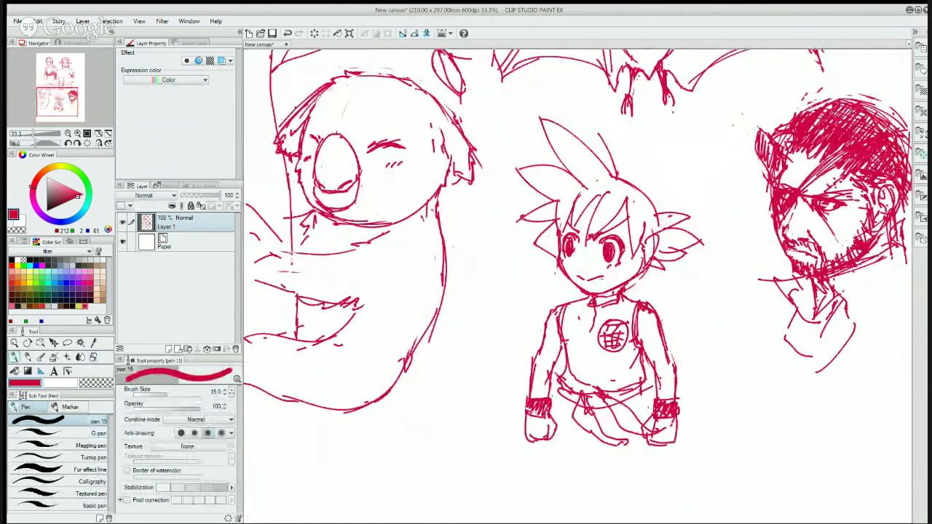
pyautogui.press('m')
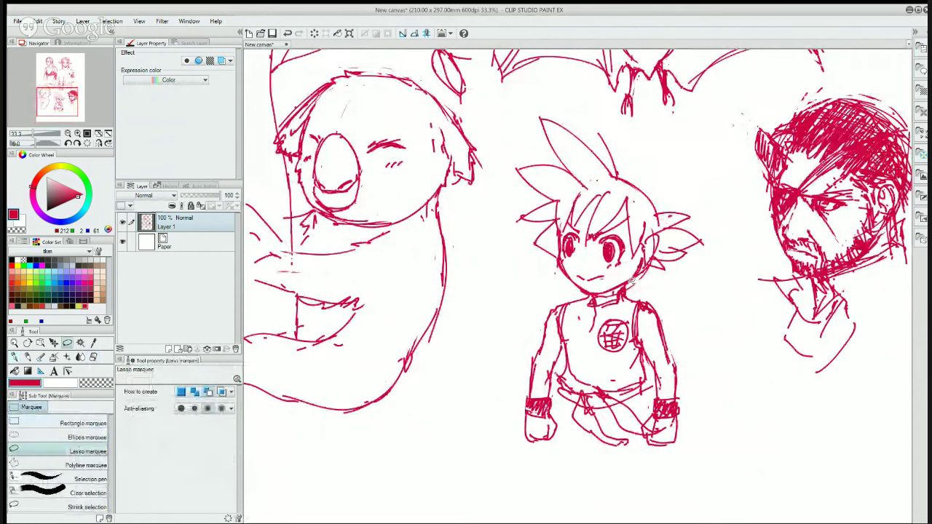
pyautogui.moveTo(631, 281); pyautogui.dragTo(641, 285)
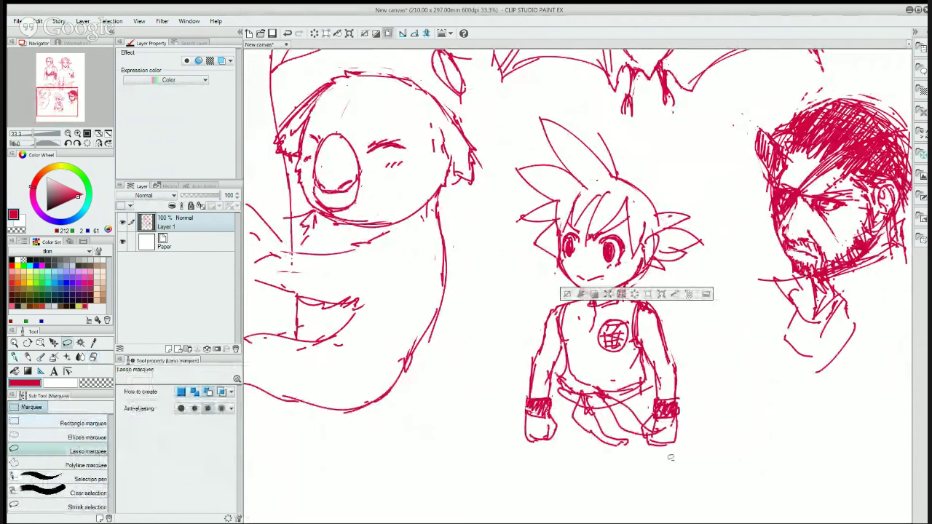
pyautogui.hotkey('ctrl', 'd')
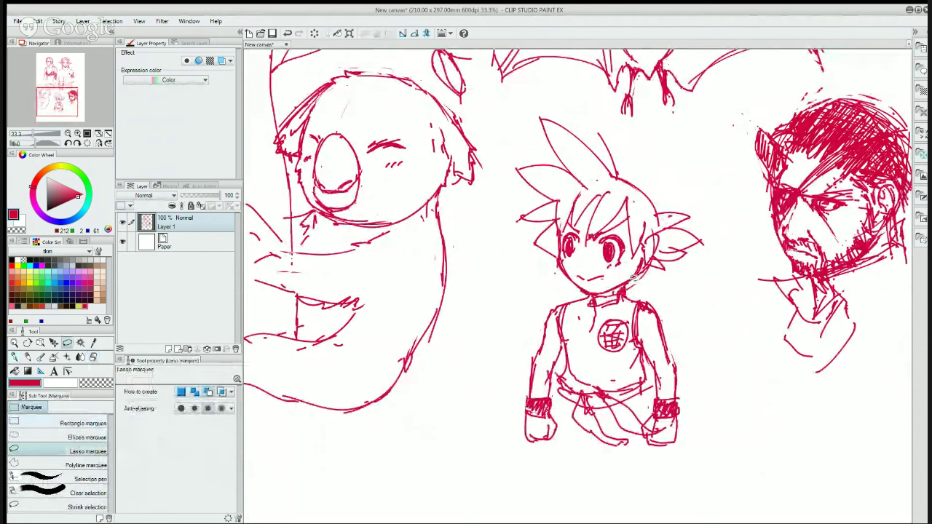
pyautogui.moveTo(535, 290)
pyautogui.mouseDown()
pyautogui.moveTo(691, 419)
pyautogui.moveTo(655, 259)
pyautogui.mouseUp()
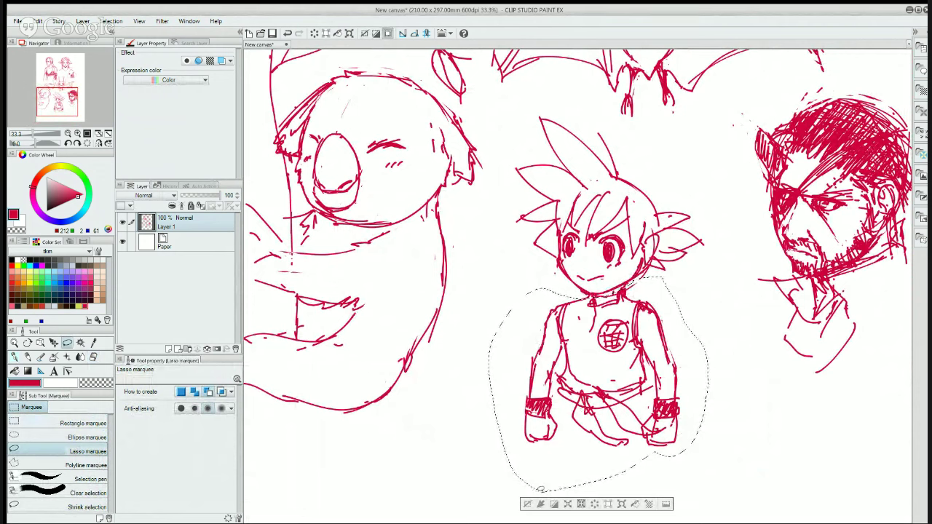
pyautogui.click(622, 503)
pyautogui.moveTo(630, 393); pyautogui.dragTo(653, 394)
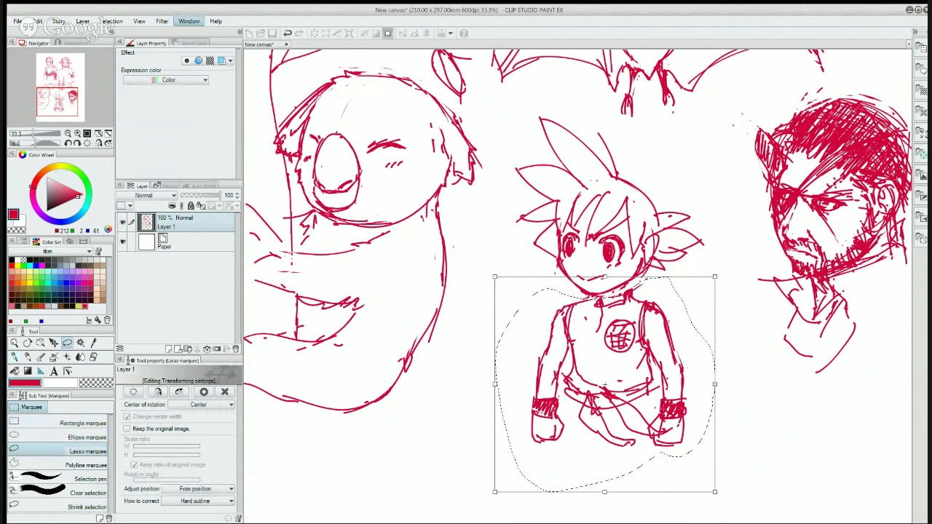
pyautogui.click(223, 294)
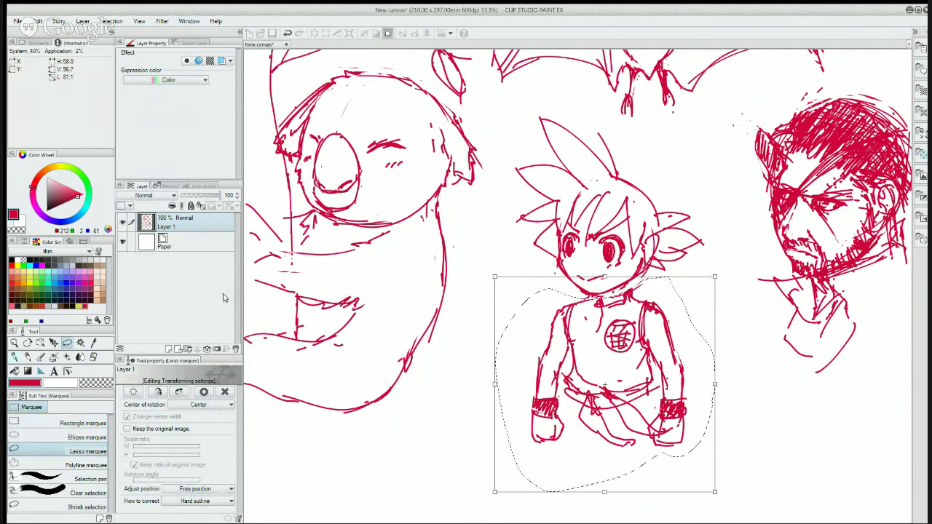
pyautogui.click(32, 43)
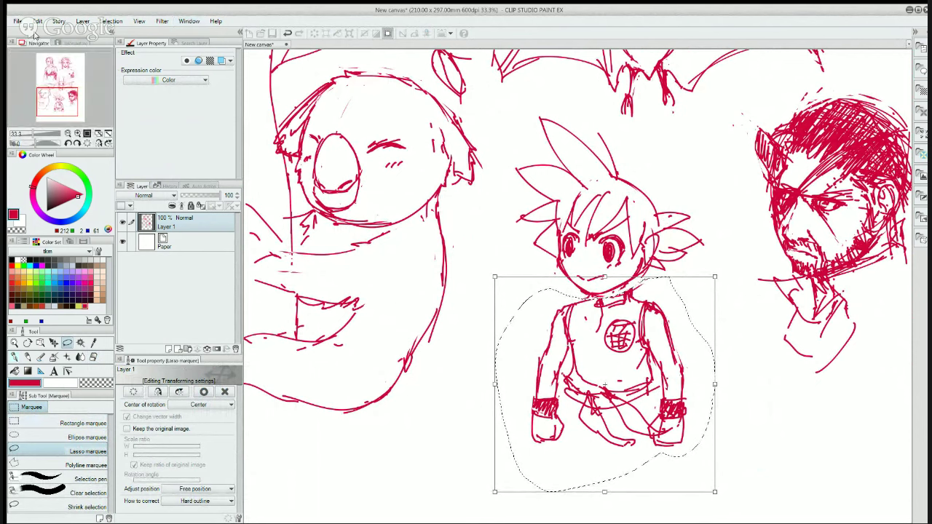
pyautogui.click(188, 21)
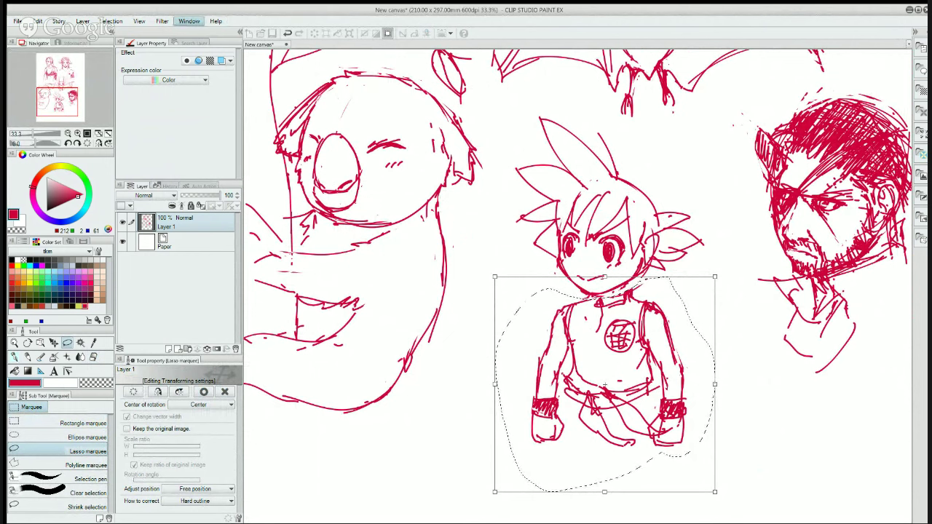
pyautogui.click(240, 122)
pyautogui.moveTo(222, 355); pyautogui.dragTo(221, 357)
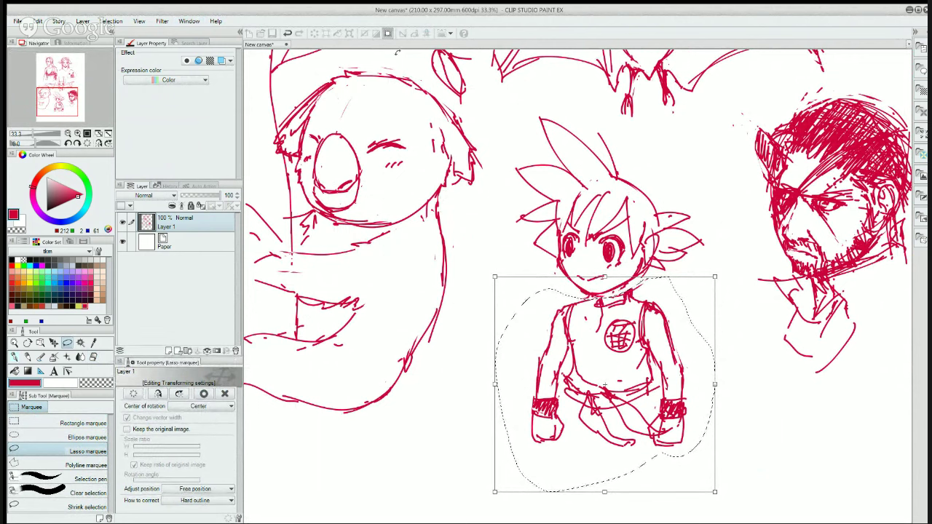
# - Apply the transform to the boy's body and clear the selection
pyautogui.click(204, 394)
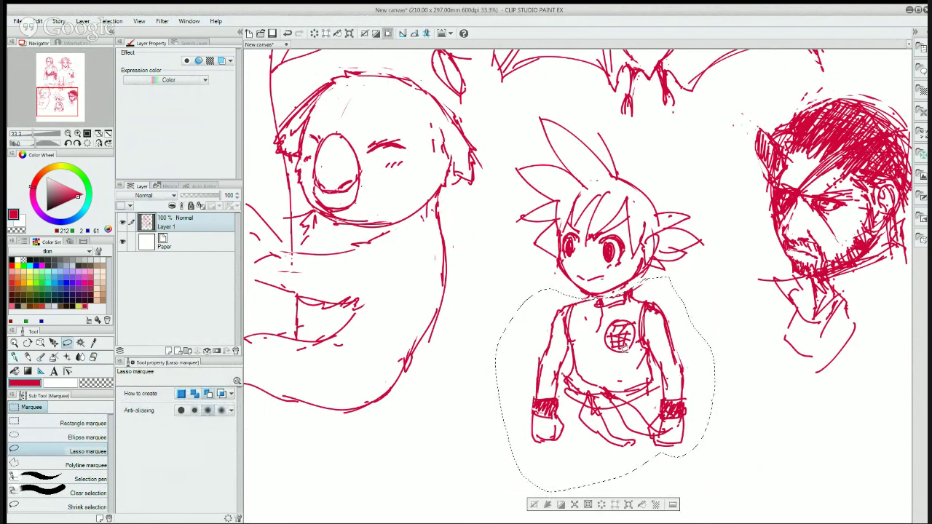
pyautogui.hotkey('ctrl', 'd')
# - Erase the boy's old collar and the stray neck lines above the chest emblem
pyautogui.press('p')
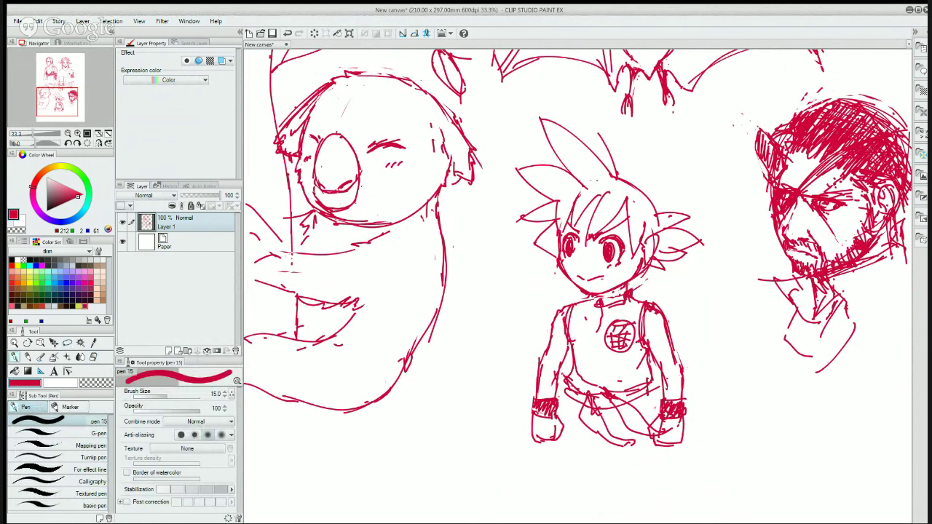
pyautogui.press('e')
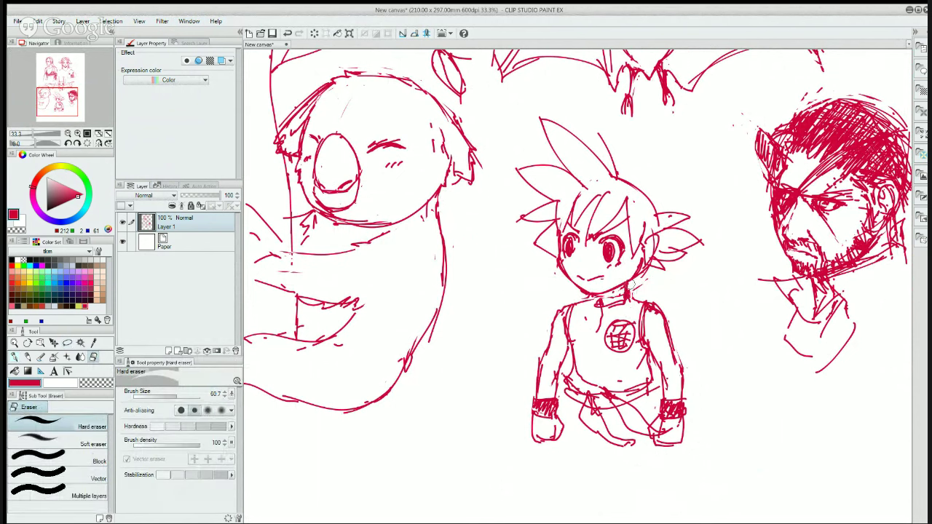
pyautogui.moveTo(631, 286)
pyautogui.mouseDown()
pyautogui.moveTo(623, 306)
pyautogui.moveTo(600, 307)
pyautogui.moveTo(614, 304)
pyautogui.mouseUp()
pyautogui.press('p')
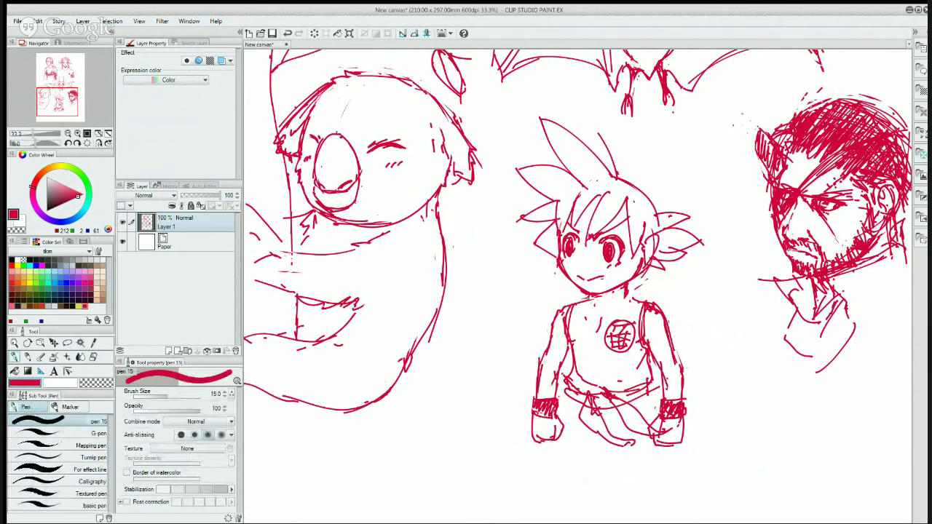
pyautogui.press('e')
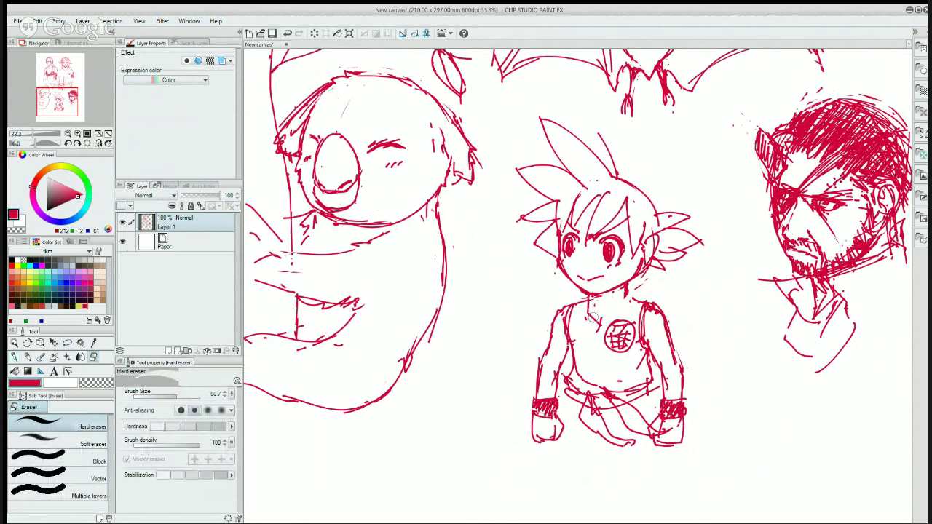
pyautogui.moveTo(593, 319); pyautogui.dragTo(589, 317)
# - Draw a curved open neckline and the neck sides under the boy's chin, cleaning up the overlapping strokes
pyautogui.press('p')
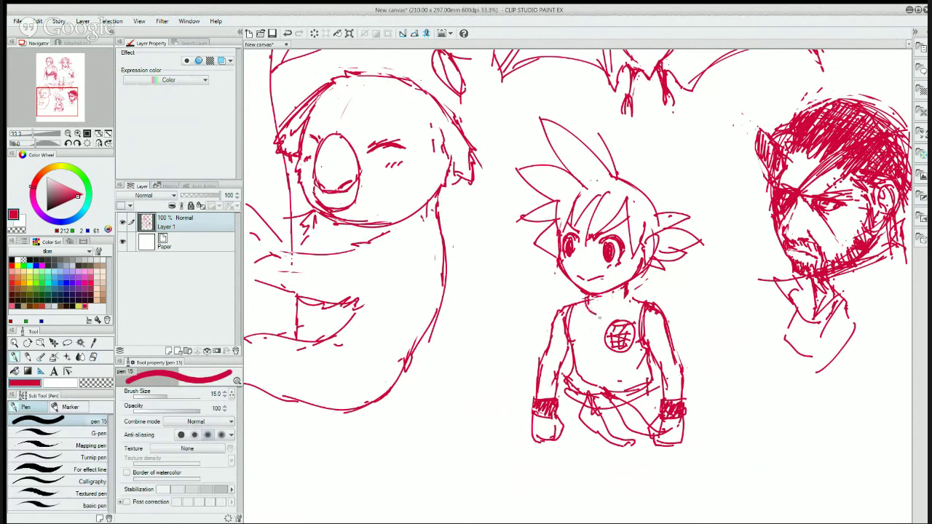
pyautogui.moveTo(601, 316)
pyautogui.mouseDown()
pyautogui.moveTo(629, 290)
pyautogui.moveTo(626, 298)
pyautogui.mouseUp()
pyautogui.press('e')
pyautogui.press('p')
pyautogui.press('e')
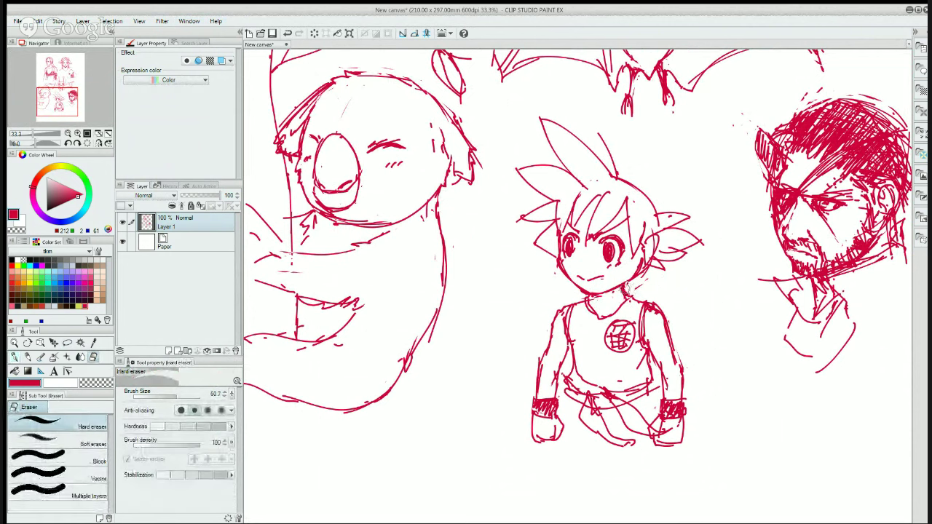
pyautogui.press('p')
pyautogui.press('e')
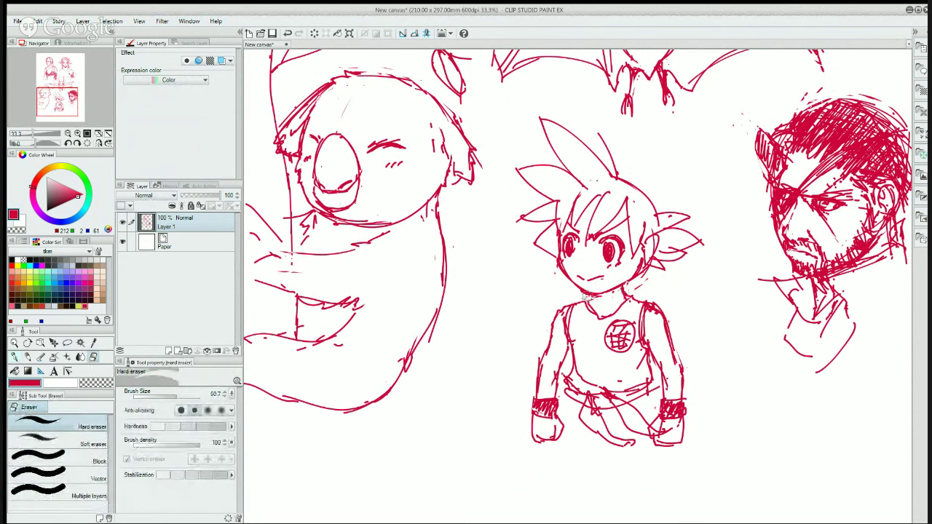
pyautogui.press('p')
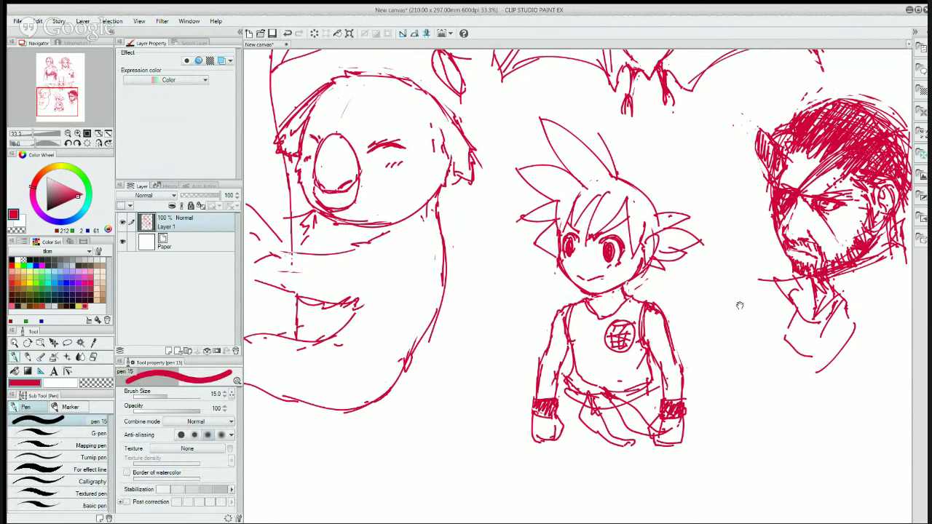
# - Draw a small cartoon mouse head with two round ears below the horned man, roughing in the eyes and snout
pyautogui.moveTo(739, 306); pyautogui.dragTo(561, 275)
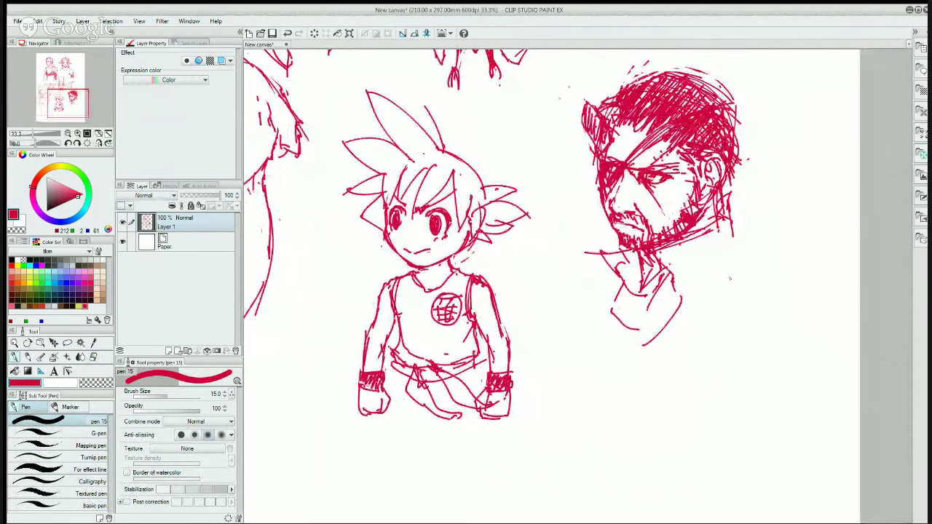
pyautogui.moveTo(777, 317)
pyautogui.mouseDown()
pyautogui.moveTo(727, 329)
pyautogui.moveTo(783, 373)
pyautogui.moveTo(743, 336)
pyautogui.mouseUp()
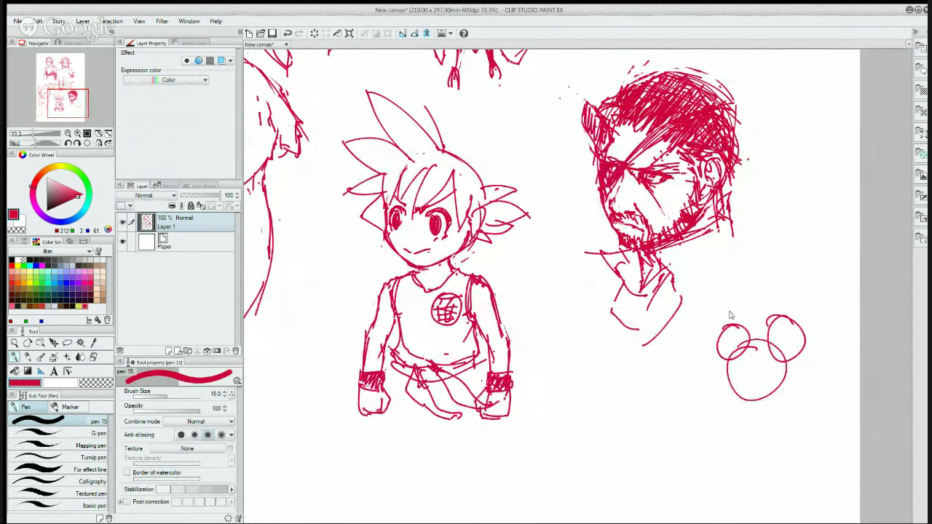
pyautogui.moveTo(732, 373)
pyautogui.mouseDown()
pyautogui.moveTo(708, 382)
pyautogui.moveTo(747, 392)
pyautogui.moveTo(737, 406)
pyautogui.moveTo(761, 388)
pyautogui.moveTo(750, 375)
pyautogui.moveTo(728, 377)
pyautogui.mouseUp()
pyautogui.hotkey('ctrl', 'z')
pyautogui.hotkey('ctrl', 'z')
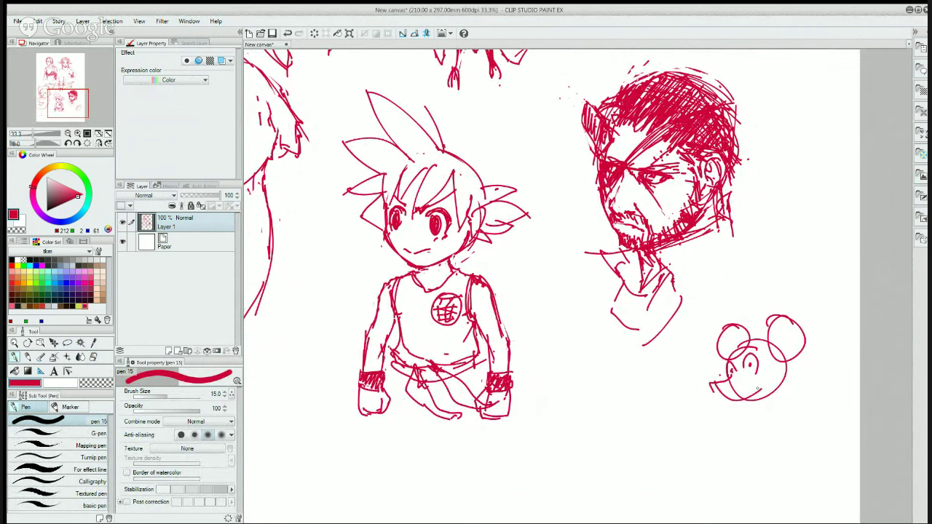
# - Draw the mouse's muzzle, cheek and open smiling mouth, erasing the construction lines that cross them
pyautogui.moveTo(731, 372)
pyautogui.mouseDown()
pyautogui.moveTo(776, 372)
pyautogui.moveTo(758, 397)
pyautogui.mouseUp()
pyautogui.press('e')
pyautogui.moveTo(756, 376)
pyautogui.mouseDown()
pyautogui.moveTo(769, 385)
pyautogui.moveTo(760, 386)
pyautogui.mouseUp()
pyautogui.press('p')
pyautogui.moveTo(739, 396)
pyautogui.mouseDown()
pyautogui.moveTo(757, 384)
pyautogui.moveTo(766, 392)
pyautogui.moveTo(747, 398)
pyautogui.mouseUp()
pyautogui.press('e')
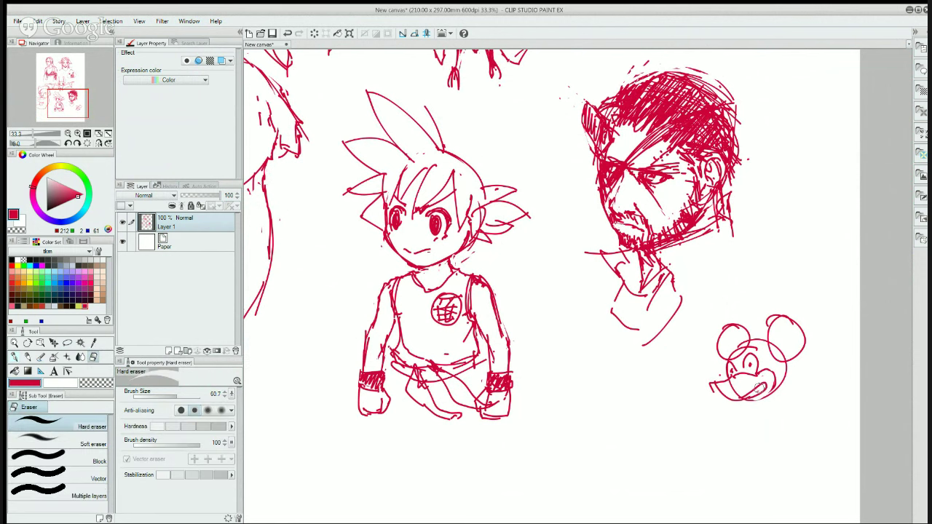
pyautogui.press('p')
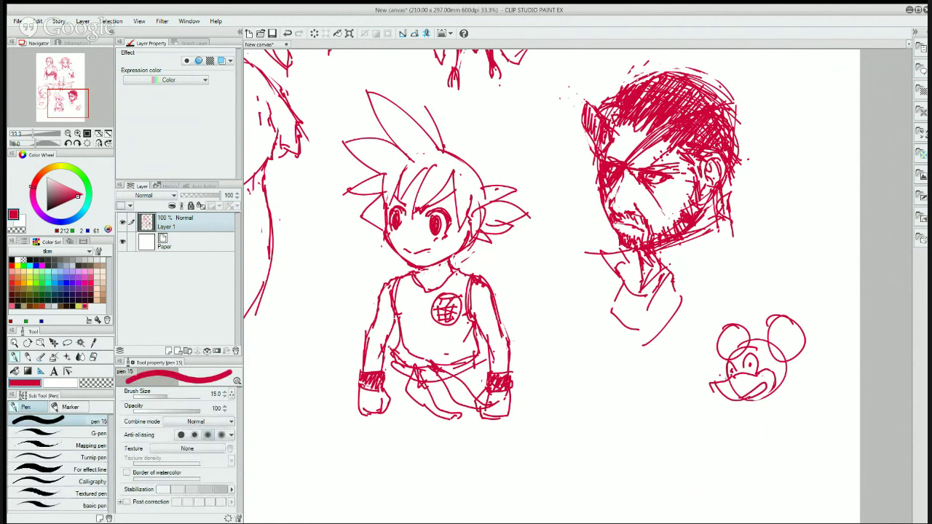
# - Fill in the nose at the tip of the mouse's snout and rework the eyes with pupils
pyautogui.moveTo(717, 386); pyautogui.dragTo(707, 379)
pyautogui.press('e')
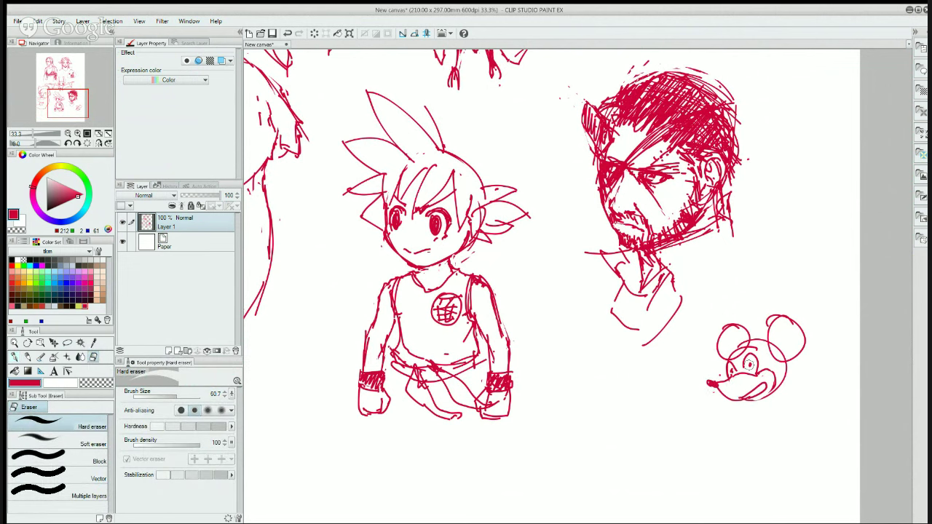
pyautogui.press('p')
pyautogui.press('e')
pyautogui.press('p')
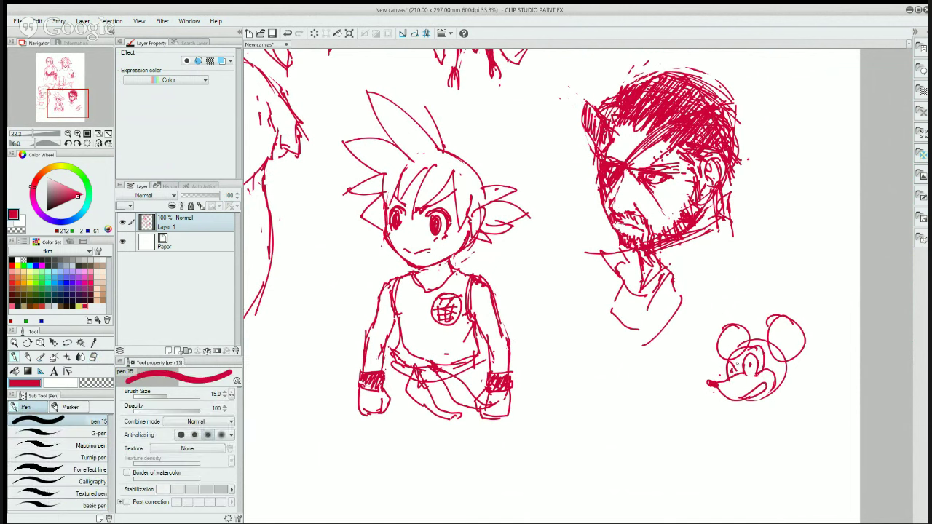
# - Draw the curved face line above the mouse's eyes and erase the head and ear lines that overlap
pyautogui.moveTo(750, 342)
pyautogui.mouseDown()
pyautogui.moveTo(765, 365)
pyautogui.moveTo(749, 348)
pyautogui.moveTo(740, 356)
pyautogui.mouseUp()
pyautogui.press('e')
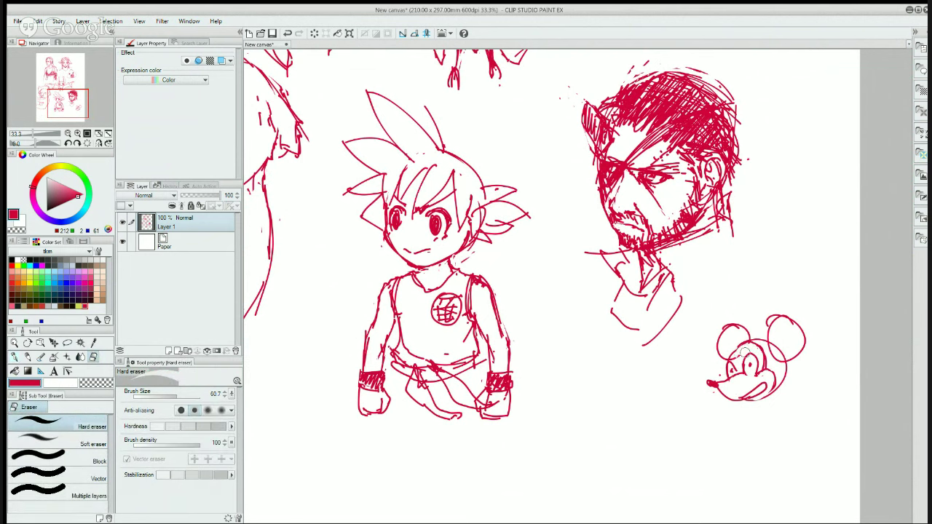
pyautogui.press('p')
pyautogui.press('e')
pyautogui.moveTo(767, 350)
pyautogui.mouseDown()
pyautogui.moveTo(776, 361)
pyautogui.moveTo(782, 350)
pyautogui.mouseUp()
# - Redraw the mouse's filled nose closer to the muzzle and clean up around it
pyautogui.press('p')
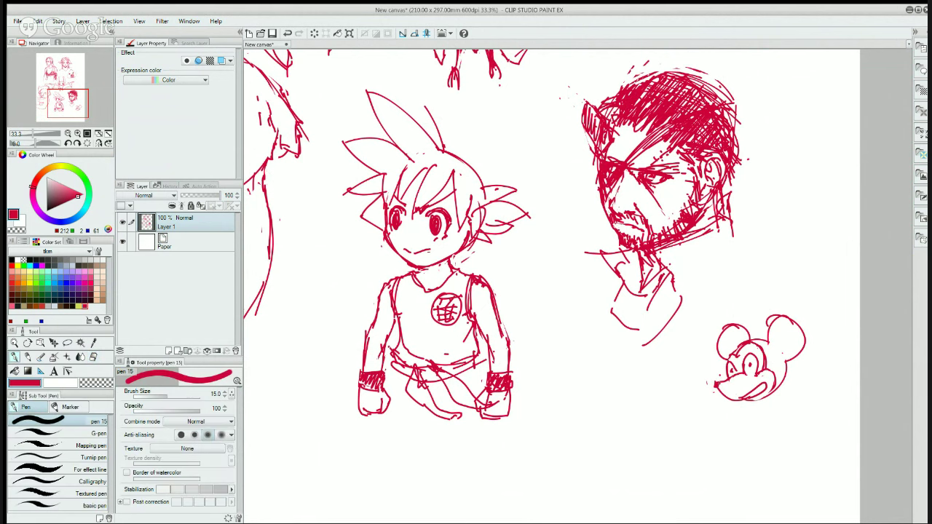
pyautogui.press('e')
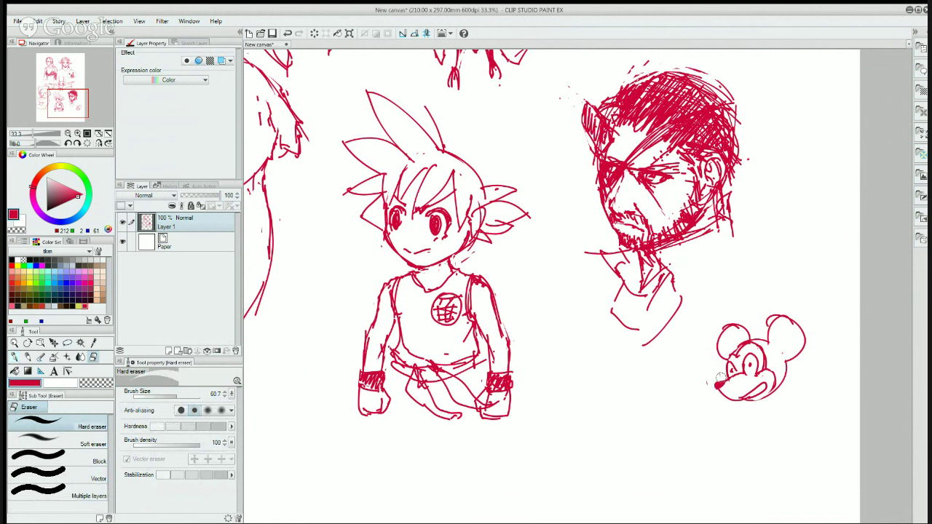
pyautogui.press('p')
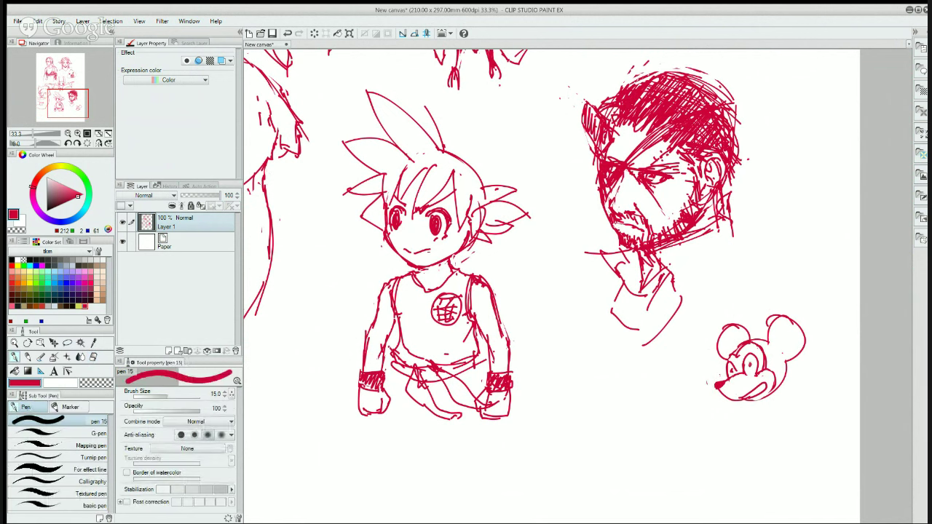
# - Erase stray marks around the mouse's two eyes and touch up the eye beside the nose
pyautogui.press('e')
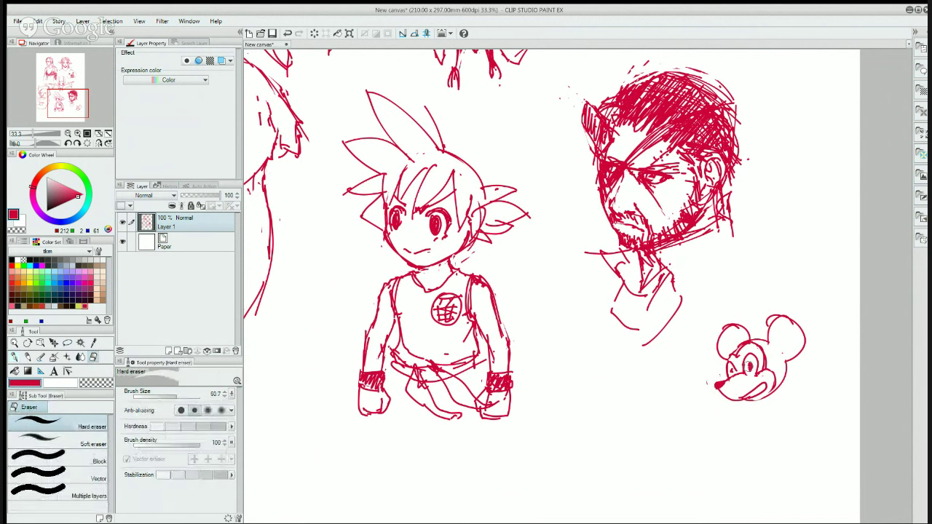
pyautogui.click(750, 367)
pyautogui.click(727, 371)
pyautogui.press('p')
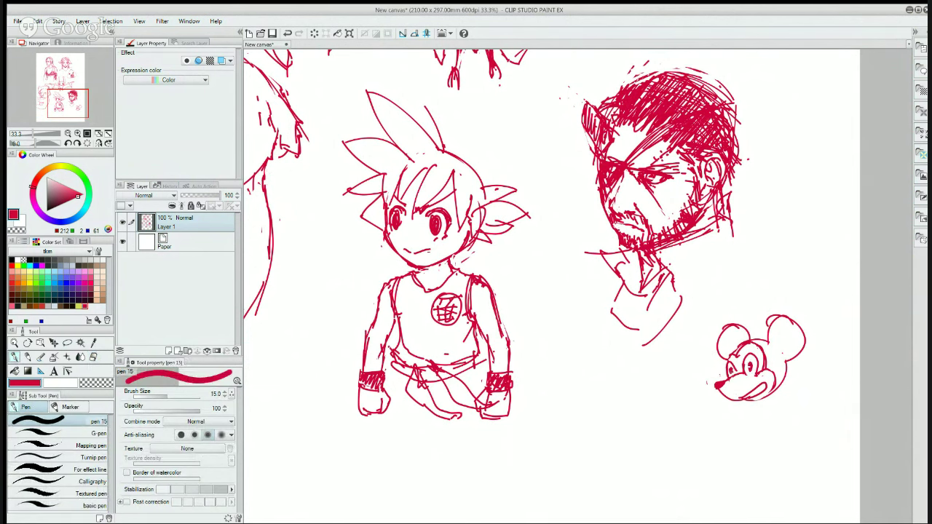
# - Redraw both of the mouse's ears smaller and closer to the head, erasing the old ear outlines
pyautogui.press('e')
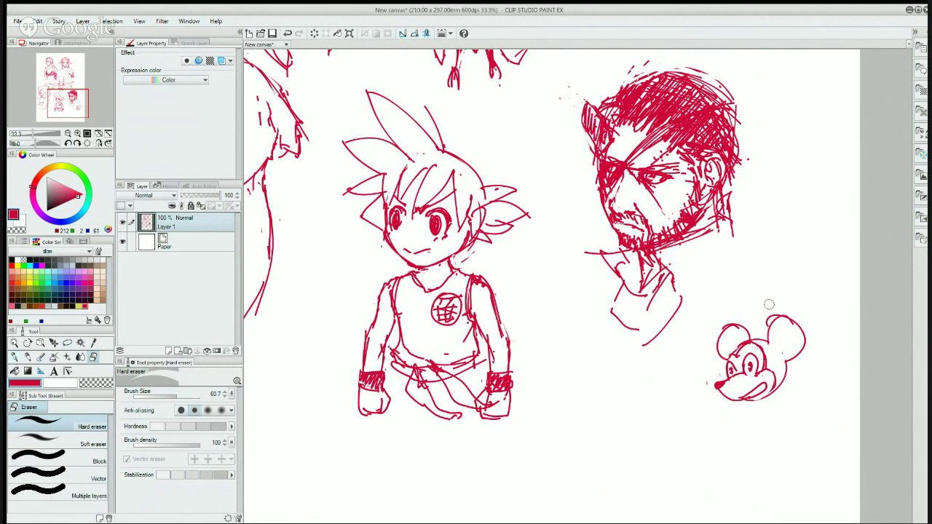
pyautogui.press('p')
pyautogui.moveTo(772, 343)
pyautogui.mouseDown()
pyautogui.moveTo(767, 322)
pyautogui.moveTo(790, 357)
pyautogui.moveTo(792, 338)
pyautogui.moveTo(789, 356)
pyautogui.moveTo(769, 327)
pyautogui.mouseUp()
pyautogui.press('e')
pyautogui.press('p')
pyautogui.moveTo(793, 347); pyautogui.dragTo(795, 332)
pyautogui.moveTo(738, 329)
pyautogui.mouseDown()
pyautogui.moveTo(721, 361)
pyautogui.moveTo(737, 334)
pyautogui.moveTo(733, 353)
pyautogui.moveTo(722, 332)
pyautogui.moveTo(730, 346)
pyautogui.moveTo(782, 329)
pyautogui.moveTo(770, 340)
pyautogui.moveTo(780, 341)
pyautogui.moveTo(780, 356)
pyautogui.moveTo(790, 318)
pyautogui.moveTo(735, 327)
pyautogui.moveTo(716, 342)
pyautogui.moveTo(719, 357)
pyautogui.moveTo(736, 328)
pyautogui.moveTo(715, 345)
pyautogui.mouseUp()
pyautogui.press('e')
pyautogui.press('p')
pyautogui.press('e')
pyautogui.press('p')
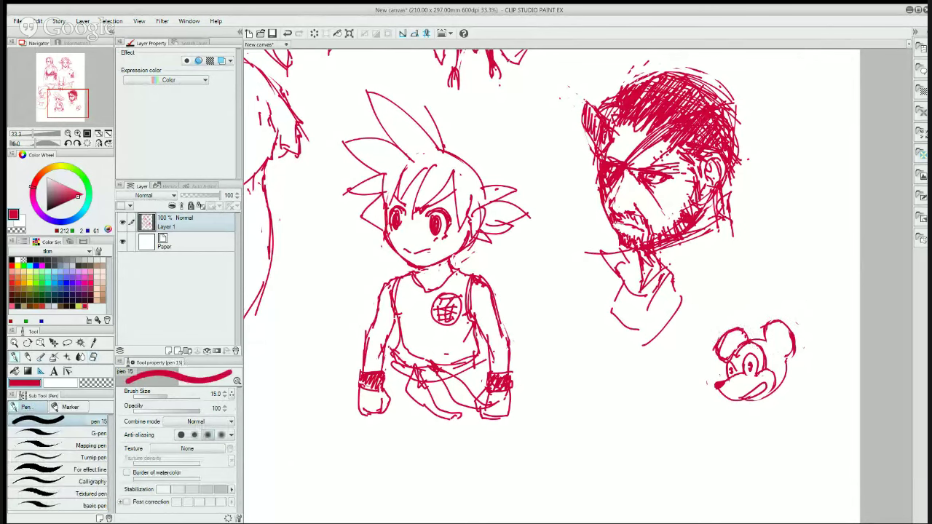
# - Fill both of the mouse's ears with dense red hatching and tidy the sketch with the eraser
pyautogui.moveTo(655, 364); pyautogui.dragTo(683, 304)
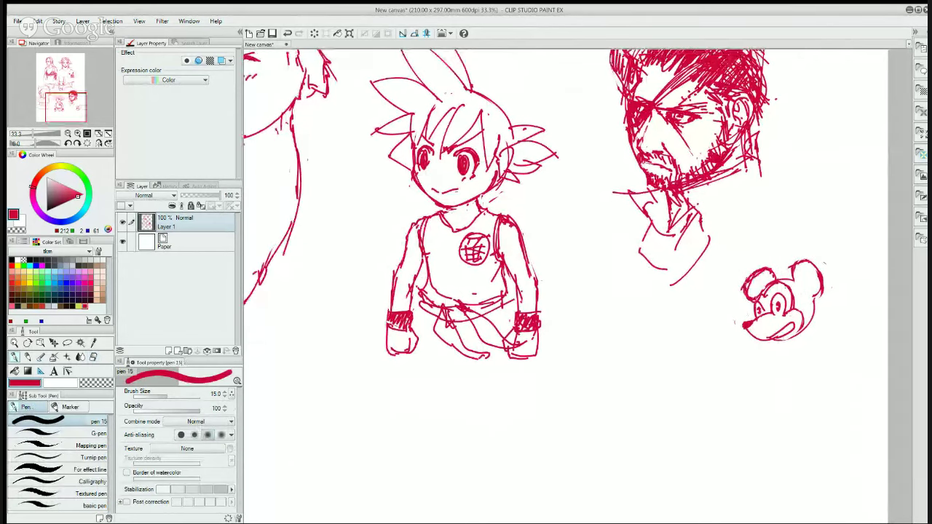
pyautogui.moveTo(742, 293)
pyautogui.mouseDown()
pyautogui.moveTo(803, 260)
pyautogui.moveTo(815, 261)
pyautogui.moveTo(819, 286)
pyautogui.moveTo(813, 265)
pyautogui.mouseUp()
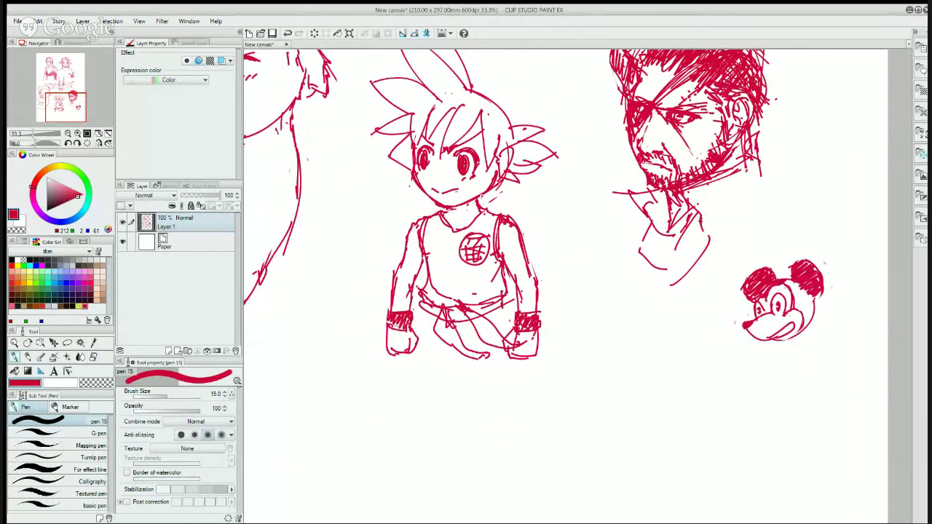
pyautogui.press('e')
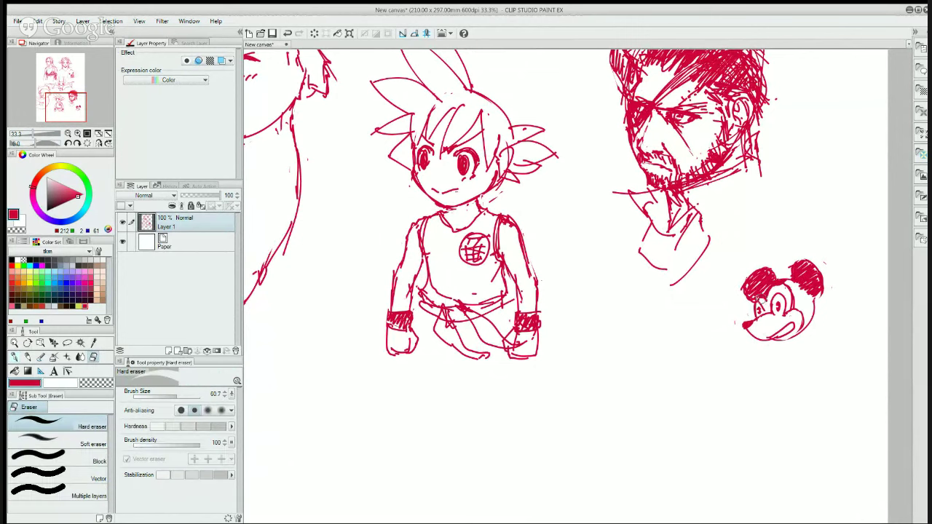
pyautogui.press('p')
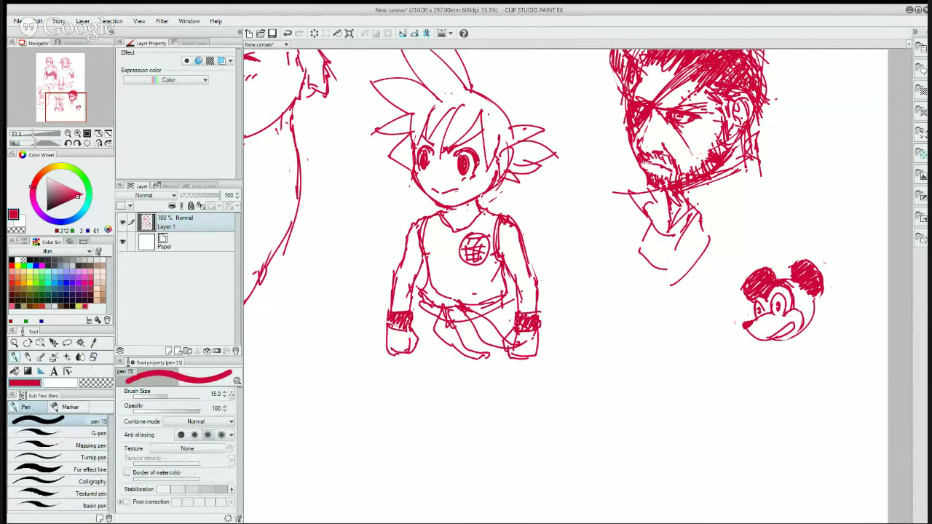
# - Finish the mouse head sketch by touching up the muzzle and nose and filling the back of its head solid
pyautogui.press('e')
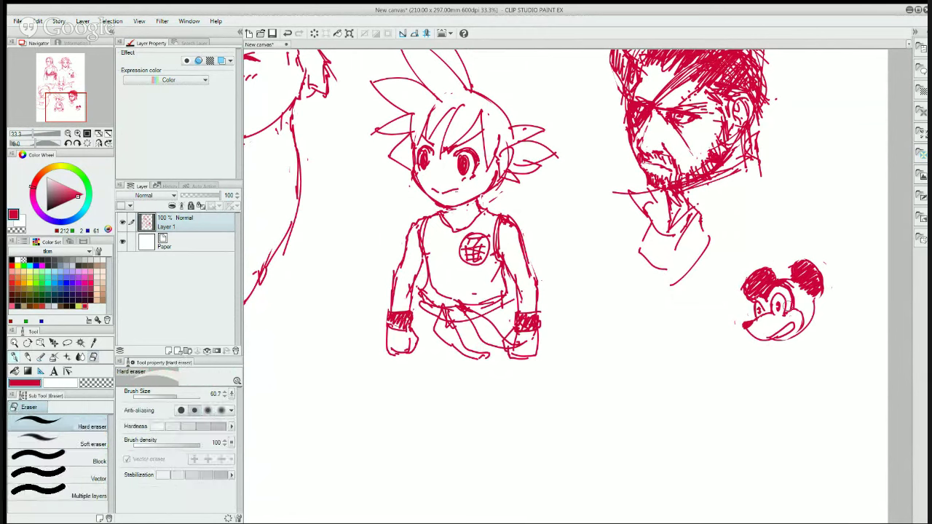
pyautogui.press('p')
pyautogui.moveTo(782, 315); pyautogui.dragTo(766, 312)
pyautogui.press('e')
pyautogui.press('p')
pyautogui.moveTo(754, 320); pyautogui.dragTo(768, 314)
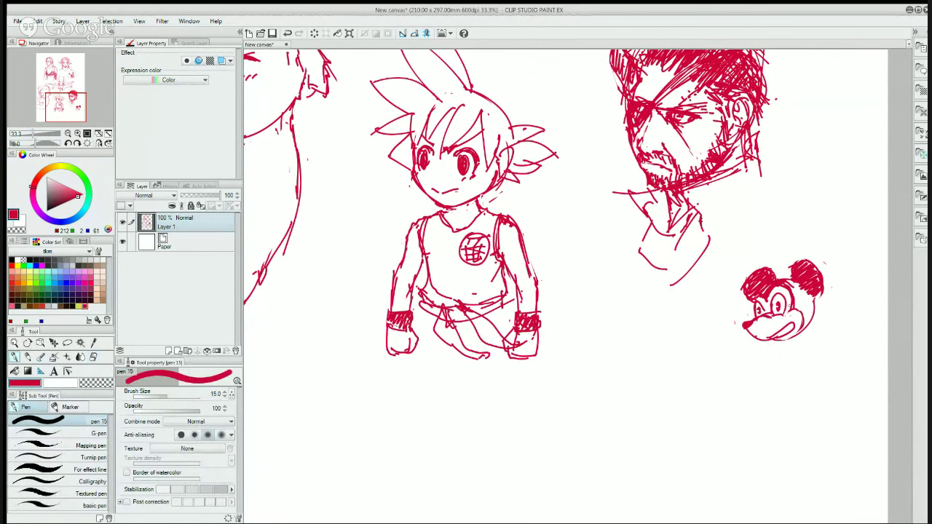
pyautogui.moveTo(789, 284)
pyautogui.mouseDown()
pyautogui.moveTo(812, 311)
pyautogui.moveTo(808, 325)
pyautogui.mouseUp()
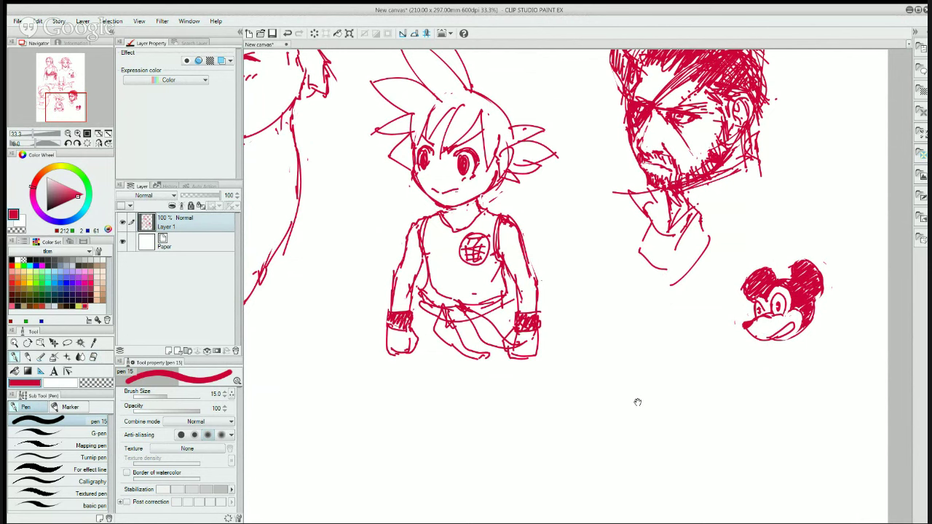
pyautogui.moveTo(637, 402); pyautogui.dragTo(698, 269)
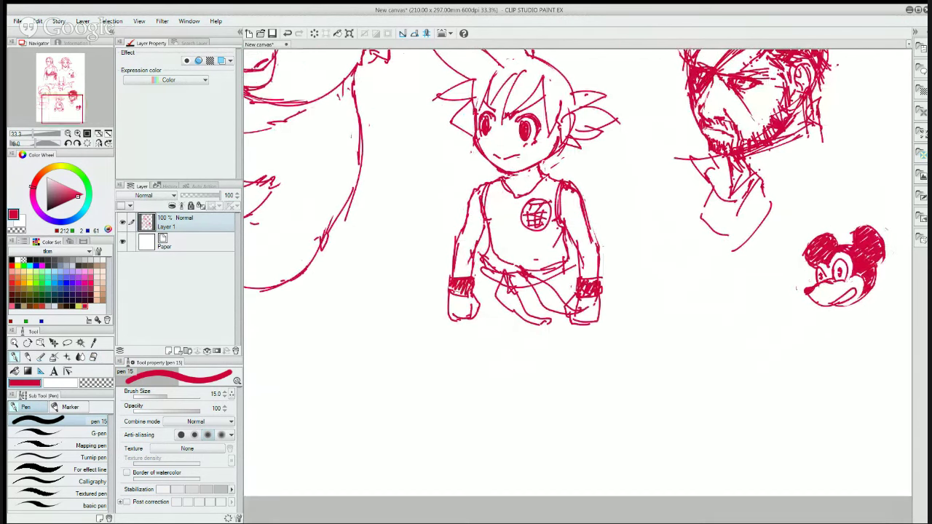
pyautogui.moveTo(821, 286); pyautogui.dragTo(834, 283)
# - Add a new raster layer for the next sketch and hide Layer 1 with the earlier drawings
pyautogui.moveTo(574, 335); pyautogui.dragTo(690, 345)
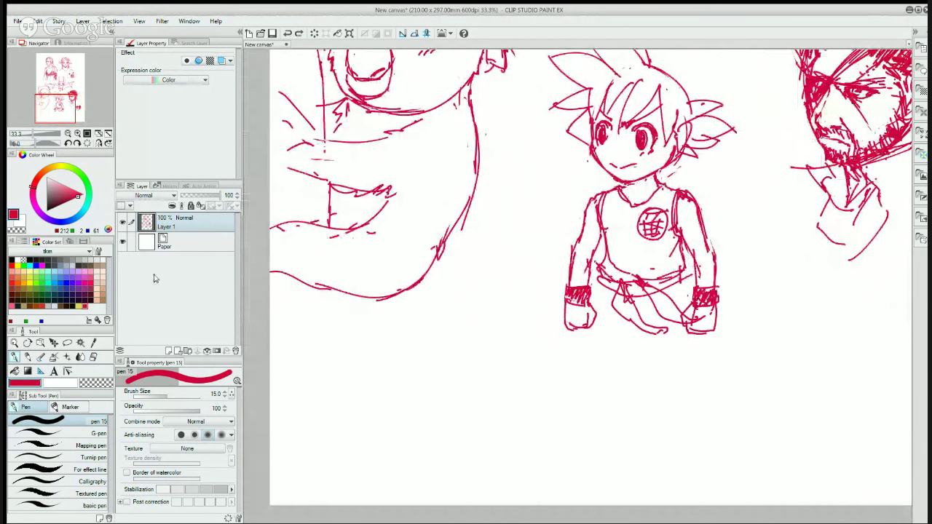
pyautogui.click(168, 351)
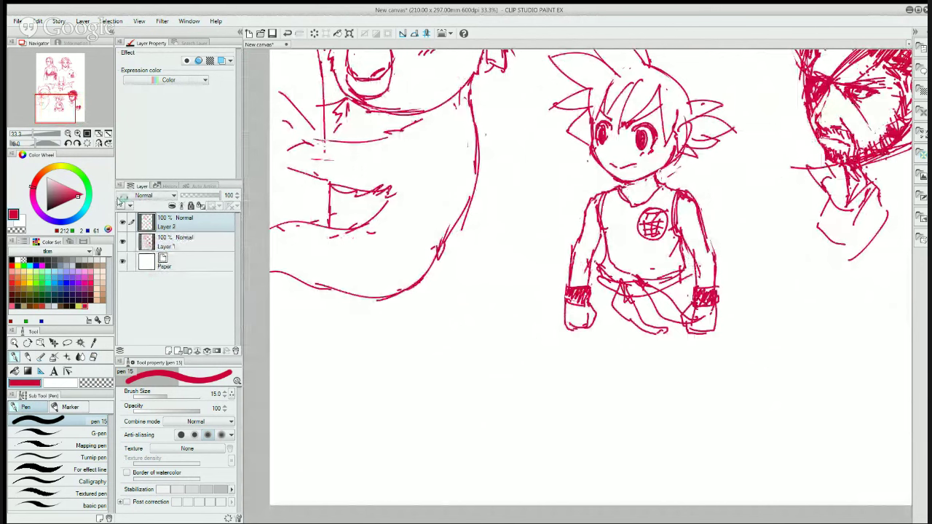
pyautogui.click(122, 241)
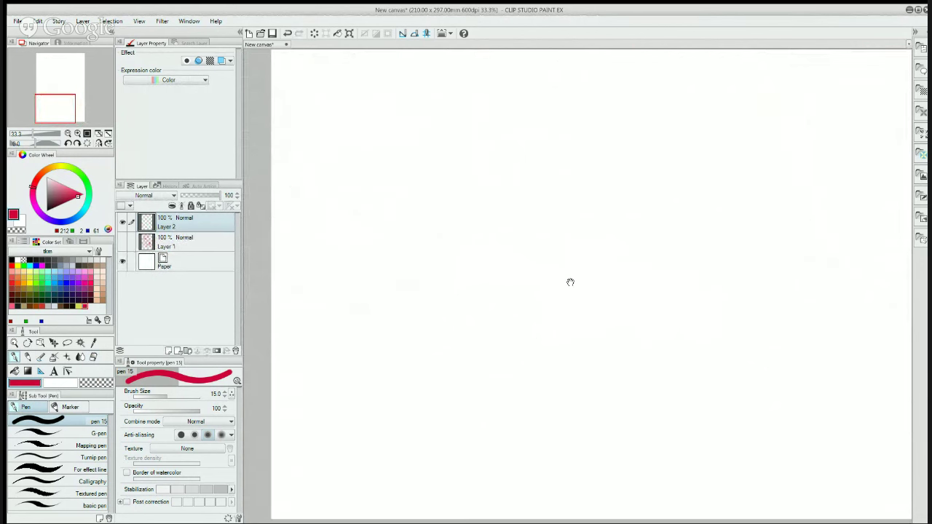
pyautogui.moveTo(568, 281)
pyautogui.mouseDown()
pyautogui.moveTo(599, 211)
pyautogui.moveTo(563, 291)
pyautogui.moveTo(546, 408)
pyautogui.moveTo(561, 270)
pyautogui.moveTo(551, 272)
pyautogui.mouseUp()
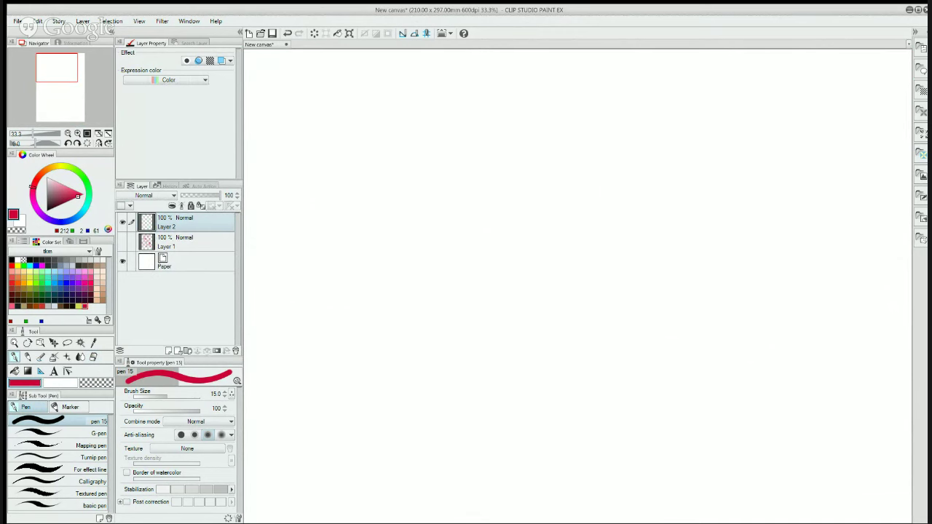
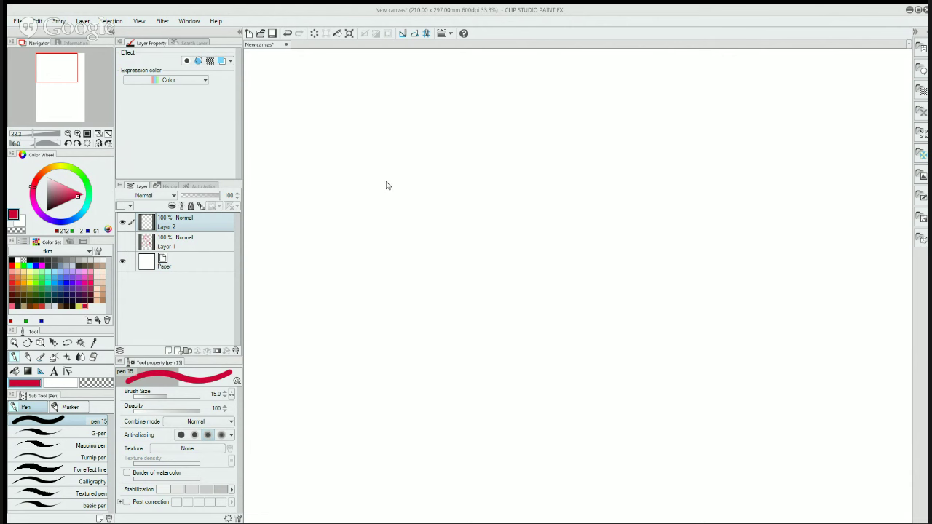
pyautogui.click(380, 142)
pyautogui.press('e')
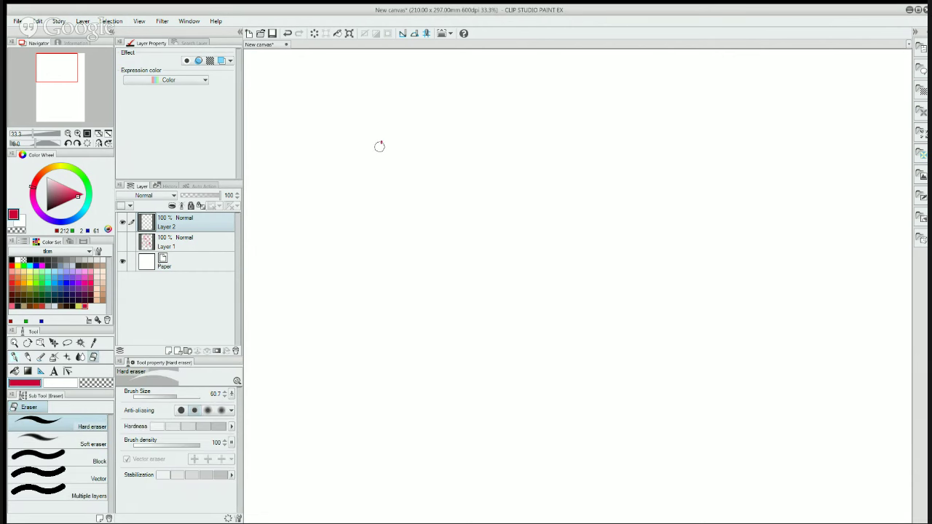
pyautogui.click(380, 144)
# - Rough in a standing figure's oval head, shoulder line, long torso and curved hip line with the 15-size red pen
pyautogui.press('p')
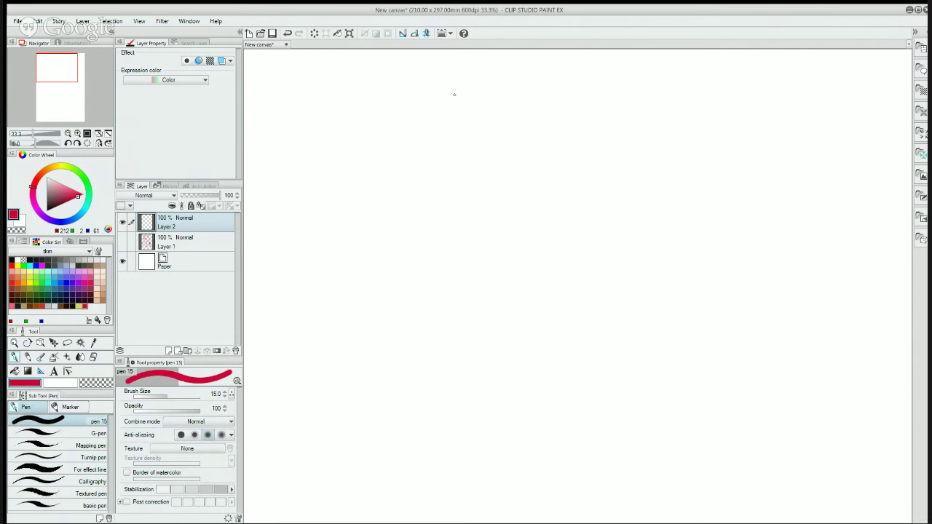
pyautogui.moveTo(480, 103)
pyautogui.mouseDown()
pyautogui.moveTo(465, 96)
pyautogui.moveTo(480, 102)
pyautogui.mouseUp()
pyautogui.moveTo(399, 195); pyautogui.dragTo(406, 193)
pyautogui.moveTo(416, 193)
pyautogui.mouseDown()
pyautogui.moveTo(470, 176)
pyautogui.moveTo(516, 180)
pyautogui.moveTo(510, 268)
pyautogui.moveTo(487, 327)
pyautogui.mouseUp()
pyautogui.moveTo(434, 186)
pyautogui.mouseDown()
pyautogui.moveTo(444, 168)
pyautogui.moveTo(439, 253)
pyautogui.mouseUp()
pyautogui.moveTo(431, 185)
pyautogui.mouseDown()
pyautogui.moveTo(482, 322)
pyautogui.moveTo(431, 299)
pyautogui.mouseUp()
pyautogui.moveTo(484, 285)
pyautogui.mouseDown()
pyautogui.moveTo(438, 296)
pyautogui.moveTo(456, 316)
pyautogui.mouseUp()
# - Sketch both legs spread apart below the hips with long rough strokes and mark the crotch area
pyautogui.moveTo(502, 273); pyautogui.dragTo(501, 372)
pyautogui.moveTo(499, 298); pyautogui.dragTo(516, 464)
pyautogui.moveTo(412, 297); pyautogui.dragTo(414, 440)
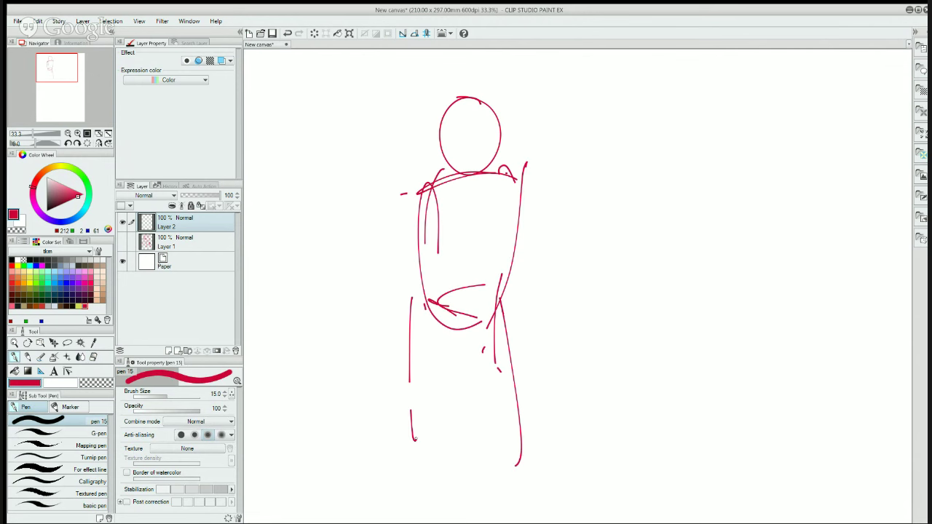
pyautogui.moveTo(427, 348); pyautogui.dragTo(415, 438)
pyautogui.moveTo(437, 305); pyautogui.dragTo(376, 455)
pyautogui.moveTo(455, 372); pyautogui.dragTo(455, 392)
pyautogui.moveTo(452, 327); pyautogui.dragTo(422, 450)
pyautogui.moveTo(450, 363); pyautogui.dragTo(414, 444)
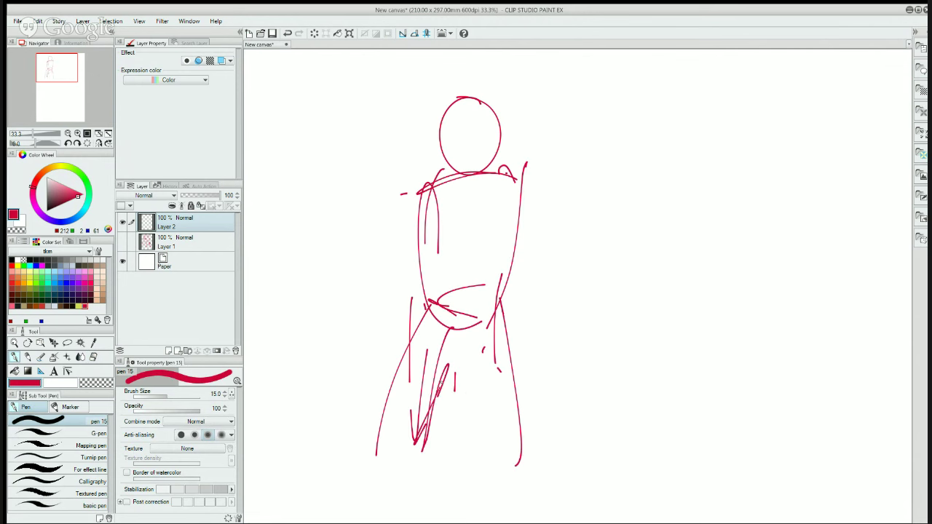
pyautogui.moveTo(451, 345); pyautogui.dragTo(460, 367)
pyautogui.moveTo(444, 373); pyautogui.dragTo(500, 333)
pyautogui.moveTo(458, 348); pyautogui.dragTo(501, 473)
pyautogui.moveTo(487, 373)
pyautogui.mouseDown()
pyautogui.moveTo(498, 459)
pyautogui.moveTo(515, 419)
pyautogui.mouseUp()
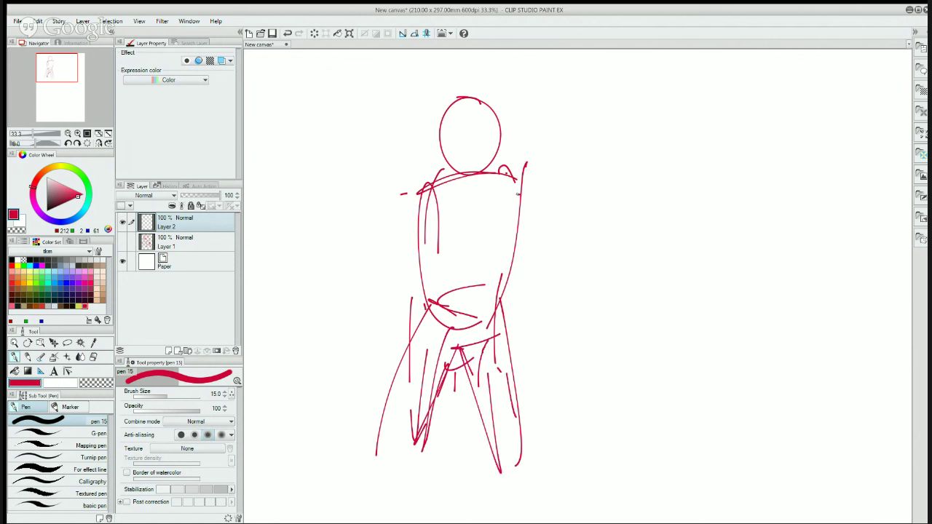
# - Block in the figure's shoulder joint and upper arm beside the torso and restate that side of the body
pyautogui.moveTo(521, 174); pyautogui.dragTo(519, 191)
pyautogui.moveTo(504, 199); pyautogui.dragTo(519, 195)
pyautogui.moveTo(514, 173); pyautogui.dragTo(538, 224)
pyautogui.moveTo(524, 223); pyautogui.dragTo(530, 227)
pyautogui.moveTo(514, 182); pyautogui.dragTo(504, 313)
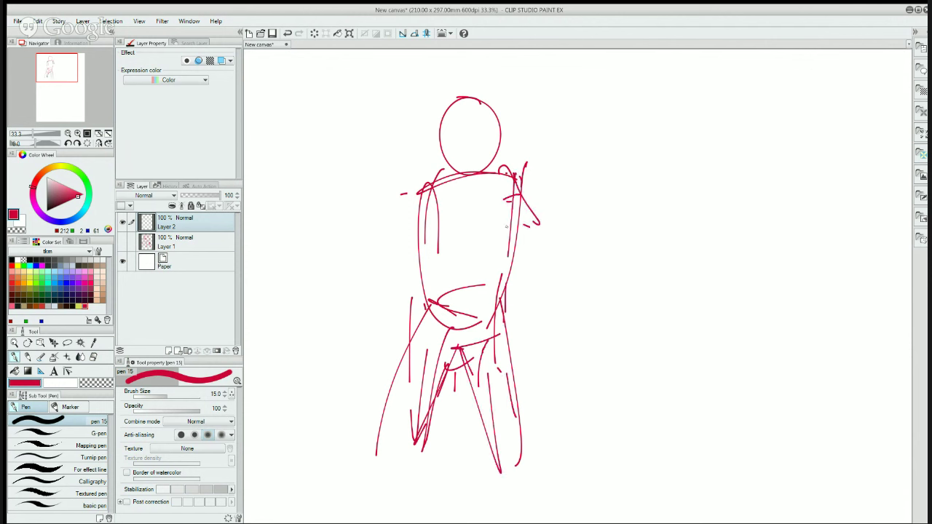
# - Reinforce the shoulder line and sketch both arms angled outward away from the torso
pyautogui.moveTo(490, 173); pyautogui.dragTo(520, 199)
pyautogui.moveTo(457, 178); pyautogui.dragTo(510, 194)
pyautogui.moveTo(450, 172); pyautogui.dragTo(499, 175)
pyautogui.moveTo(437, 173); pyautogui.dragTo(340, 293)
pyautogui.moveTo(516, 177); pyautogui.dragTo(547, 227)
pyautogui.moveTo(531, 192); pyautogui.dragTo(557, 285)
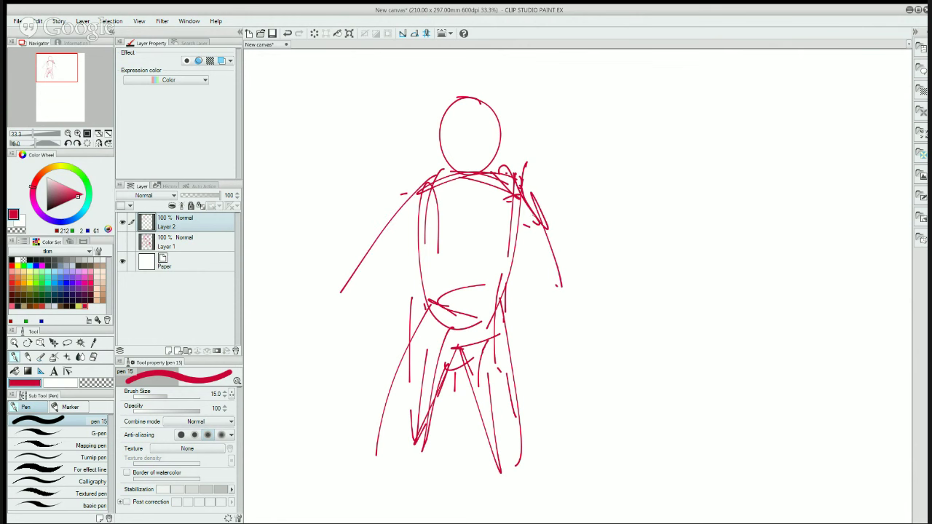
pyautogui.moveTo(507, 216)
pyautogui.mouseDown()
pyautogui.moveTo(553, 302)
pyautogui.moveTo(556, 289)
pyautogui.mouseUp()
# - Sketch a raised collar around the base of the head and add short guide marks on the torso
pyautogui.moveTo(458, 99)
pyautogui.mouseDown()
pyautogui.moveTo(451, 113)
pyautogui.moveTo(472, 166)
pyautogui.moveTo(506, 151)
pyautogui.moveTo(486, 172)
pyautogui.moveTo(434, 148)
pyautogui.moveTo(425, 170)
pyautogui.mouseUp()
pyautogui.moveTo(474, 212); pyautogui.dragTo(468, 240)
pyautogui.moveTo(499, 153); pyautogui.dragTo(512, 176)
pyautogui.moveTo(482, 270); pyautogui.dragTo(484, 281)
# - Draw the coat's contour along both sides of the torso and add a horizontal guide mark on the chest
pyautogui.moveTo(512, 183); pyautogui.dragTo(523, 327)
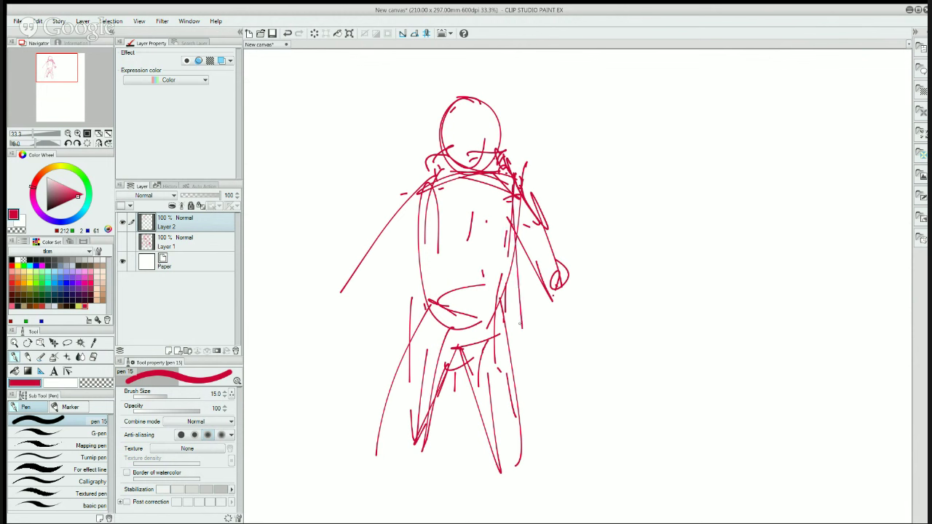
pyautogui.moveTo(518, 202); pyautogui.dragTo(504, 360)
pyautogui.moveTo(515, 283); pyautogui.dragTo(511, 313)
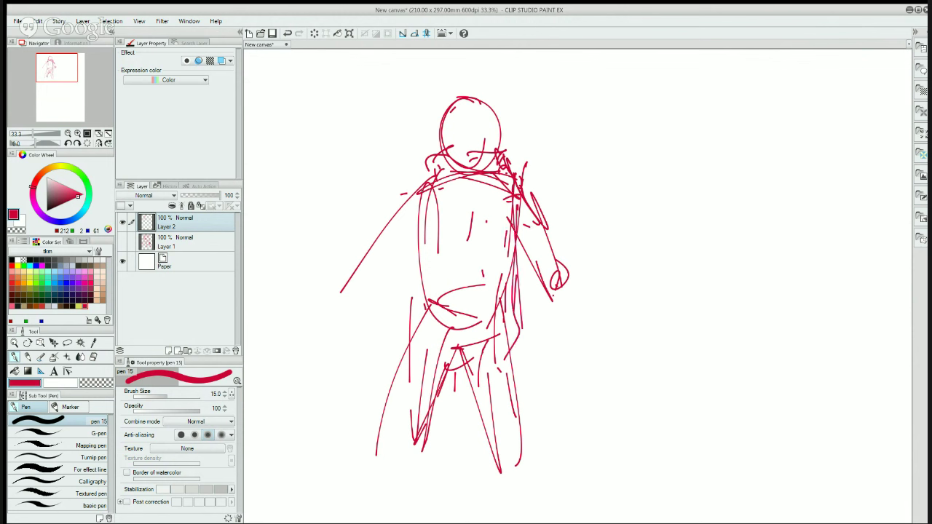
pyautogui.moveTo(416, 194); pyautogui.dragTo(424, 277)
pyautogui.moveTo(432, 223); pyautogui.dragTo(425, 299)
pyautogui.moveTo(425, 197); pyautogui.dragTo(426, 300)
pyautogui.moveTo(463, 237)
pyautogui.mouseDown()
pyautogui.moveTo(501, 242)
pyautogui.moveTo(511, 274)
pyautogui.mouseUp()
pyautogui.moveTo(508, 222); pyautogui.dragTo(513, 284)
# - Extend the coat's edge from the waist down past the thigh below the arm that ends in a round hand
pyautogui.moveTo(525, 257); pyautogui.dragTo(516, 347)
pyautogui.moveTo(521, 277)
pyautogui.mouseDown()
pyautogui.moveTo(518, 313)
pyautogui.moveTo(539, 362)
pyautogui.mouseUp()
pyautogui.moveTo(545, 401); pyautogui.dragTo(547, 405)
pyautogui.moveTo(555, 438); pyautogui.dragTo(556, 442)
pyautogui.moveTo(542, 386); pyautogui.dragTo(545, 396)
pyautogui.moveTo(522, 299); pyautogui.dragTo(526, 320)
pyautogui.moveTo(528, 268); pyautogui.dragTo(546, 433)
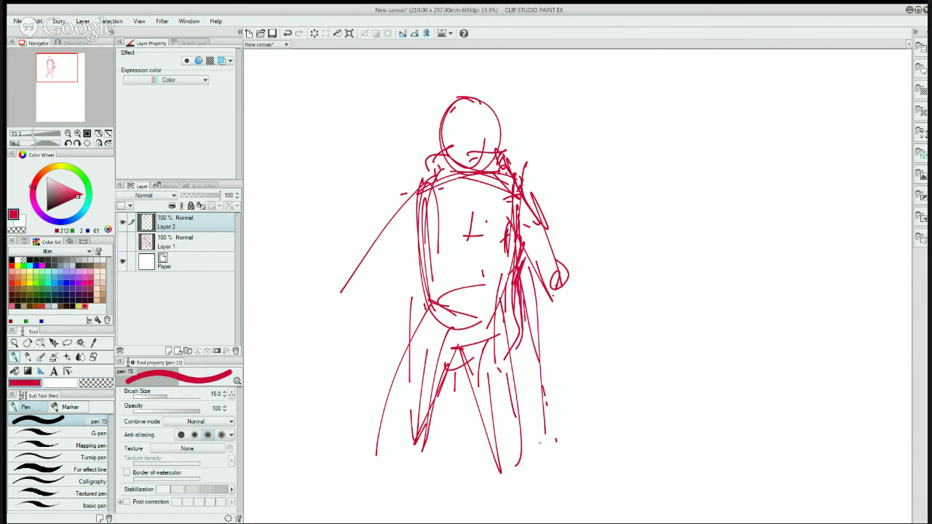
# - Flare the coat's other side outward and draw its pointed hem lines across both legs
pyautogui.moveTo(417, 195); pyautogui.dragTo(418, 296)
pyautogui.moveTo(423, 254); pyautogui.dragTo(409, 324)
pyautogui.moveTo(425, 255)
pyautogui.mouseDown()
pyautogui.moveTo(378, 416)
pyautogui.moveTo(412, 382)
pyautogui.mouseUp()
pyautogui.moveTo(372, 416); pyautogui.dragTo(439, 393)
pyautogui.moveTo(521, 270); pyautogui.dragTo(552, 408)
pyautogui.moveTo(517, 371); pyautogui.dragTo(476, 416)
pyautogui.click(493, 140)
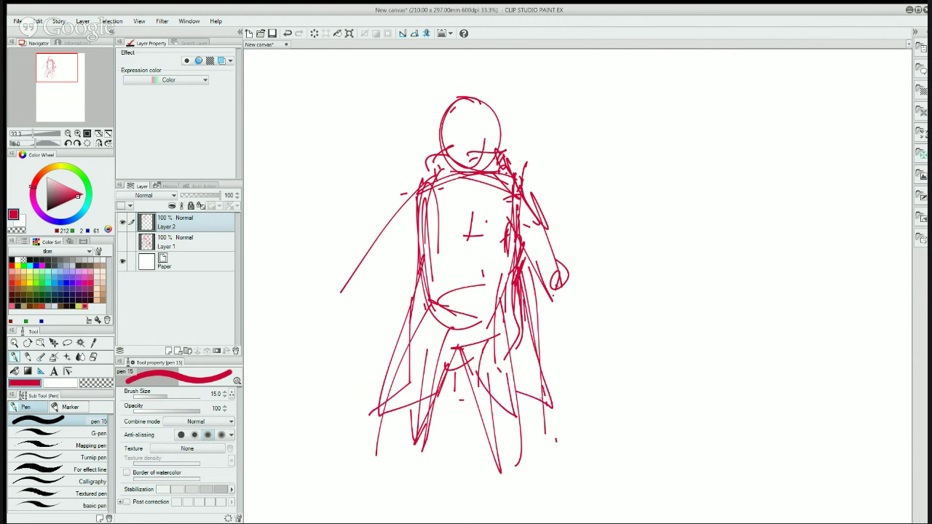
# - Restate the side of the head and extend the outer lines of both legs down into a wide stance
pyautogui.moveTo(540, 363); pyautogui.dragTo(556, 441)
pyautogui.moveTo(459, 102)
pyautogui.mouseDown()
pyautogui.moveTo(435, 121)
pyautogui.moveTo(440, 161)
pyautogui.mouseUp()
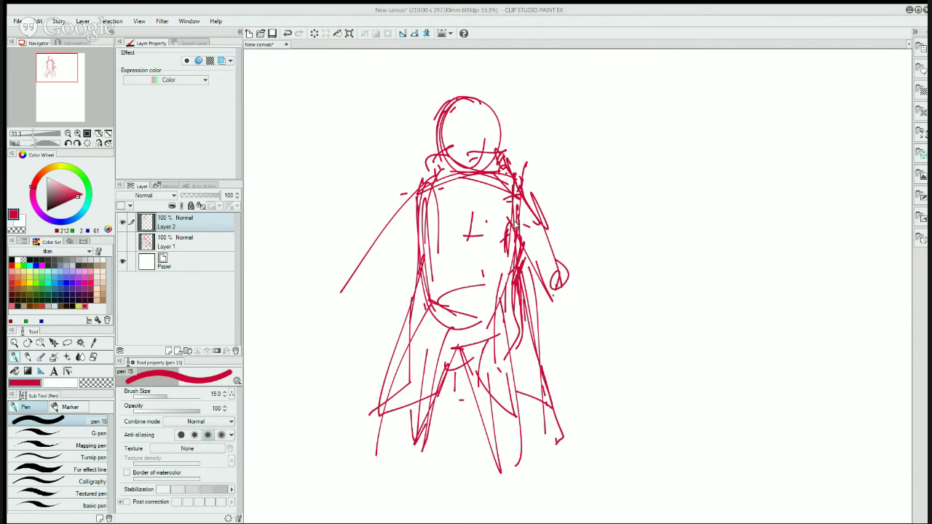
pyautogui.moveTo(540, 390); pyautogui.dragTo(589, 494)
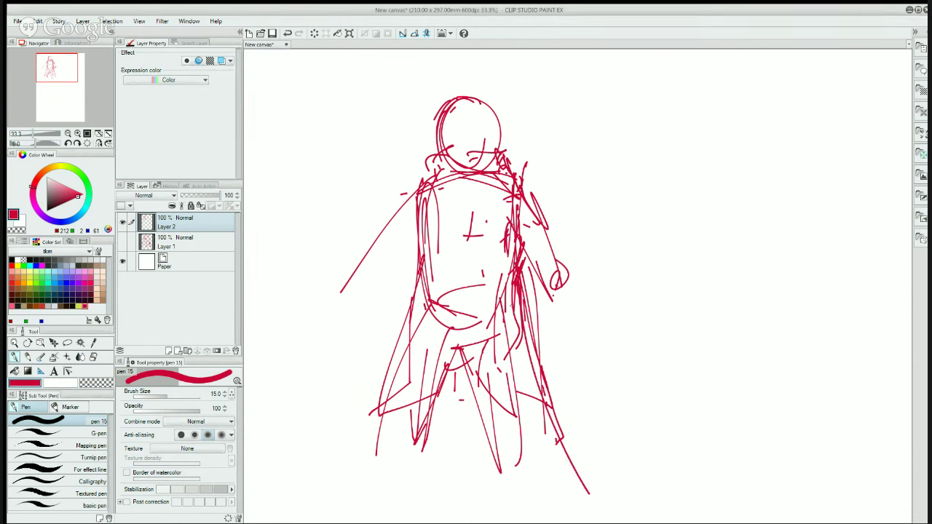
pyautogui.moveTo(417, 261); pyautogui.dragTo(388, 427)
pyautogui.moveTo(406, 299); pyautogui.dragTo(376, 455)
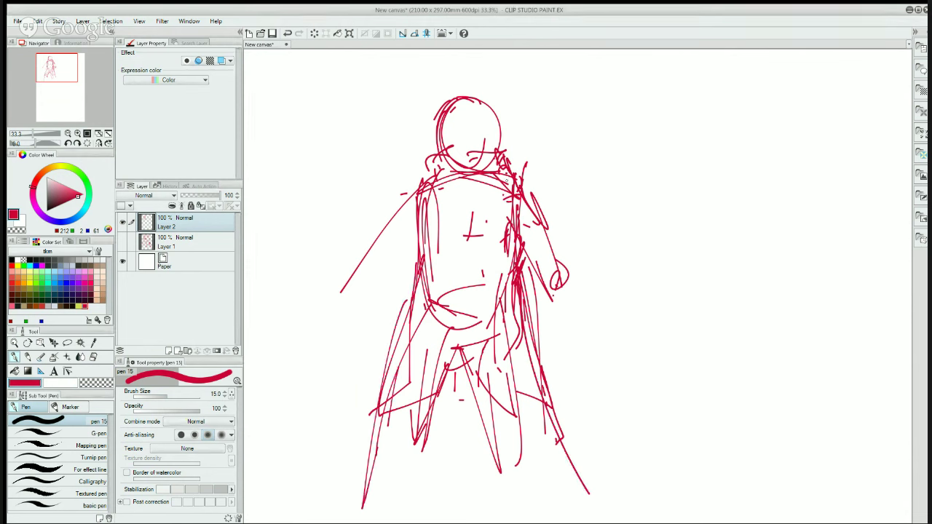
# - Erase the head and collar strokes above the shoulders with the hard eraser
pyautogui.press('e')
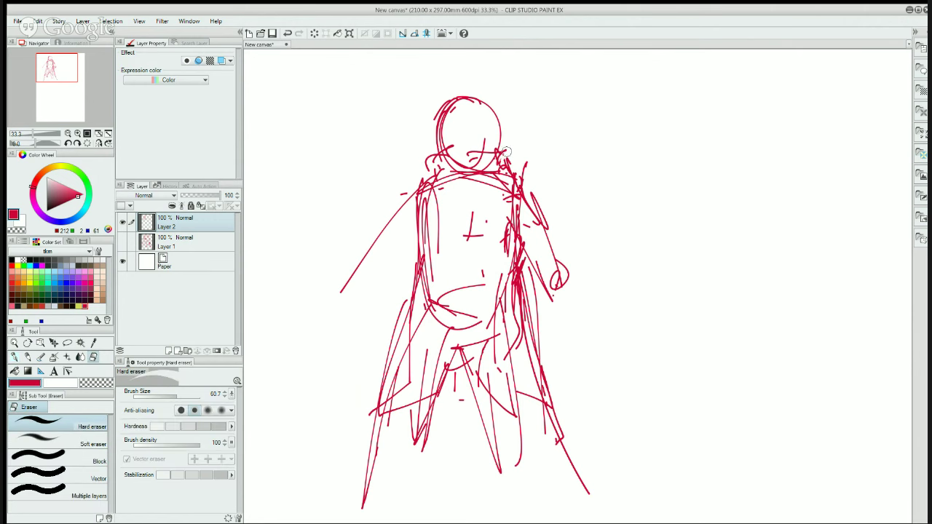
pyautogui.moveTo(492, 155)
pyautogui.mouseDown()
pyautogui.moveTo(510, 170)
pyautogui.moveTo(529, 171)
pyautogui.mouseUp()
pyautogui.press('p')
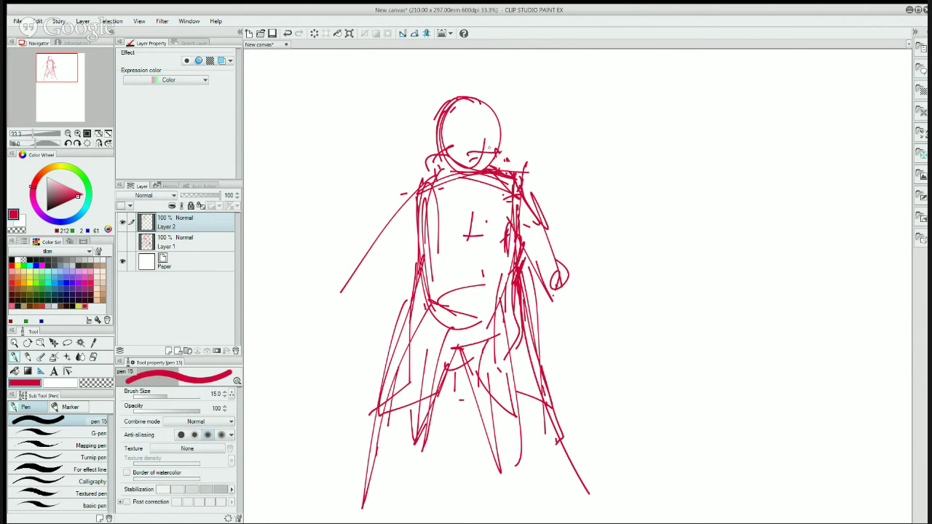
pyautogui.press('e')
pyautogui.moveTo(450, 80)
pyautogui.mouseDown()
pyautogui.moveTo(425, 131)
pyautogui.moveTo(437, 114)
pyautogui.moveTo(472, 116)
pyautogui.moveTo(514, 145)
pyautogui.moveTo(479, 158)
pyautogui.mouseUp()
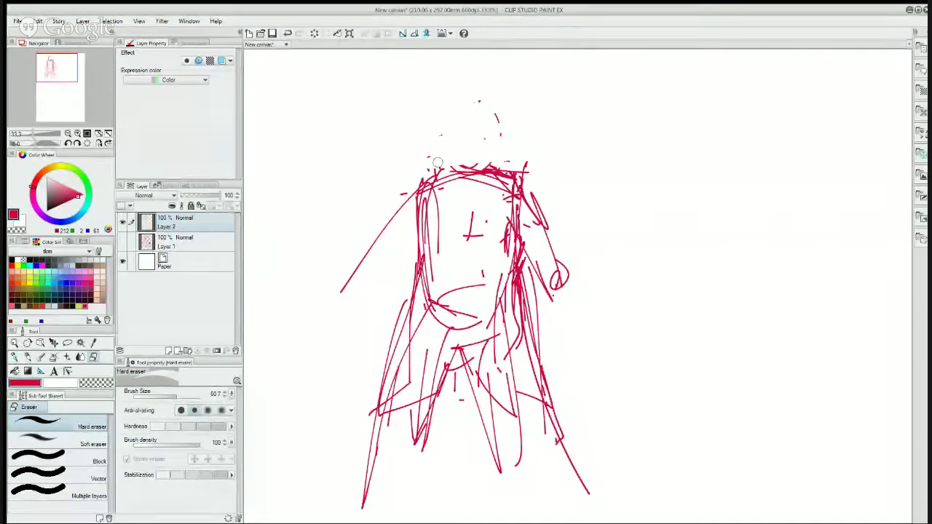
# - Redraw the neck and a smaller, higher oval head above the shoulders with the pen
pyautogui.press('p')
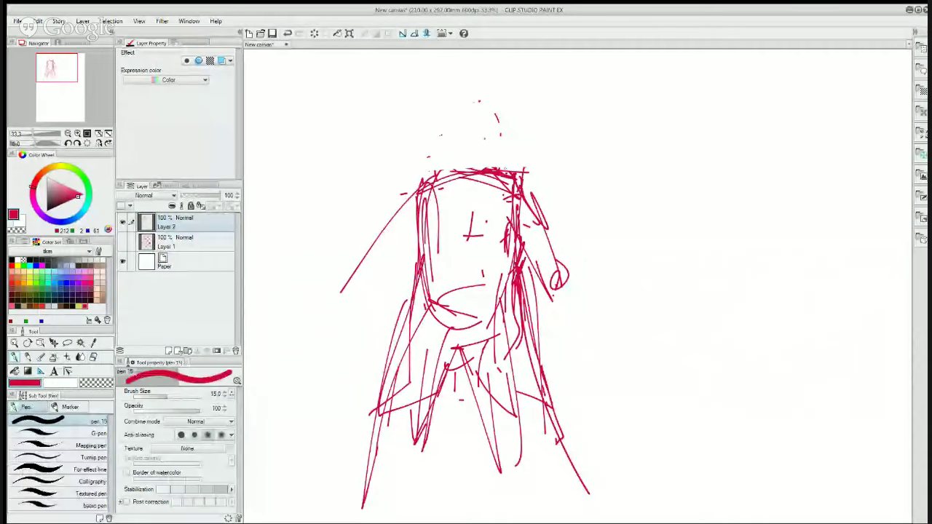
pyautogui.moveTo(461, 117); pyautogui.dragTo(476, 117)
pyautogui.moveTo(454, 154)
pyautogui.mouseDown()
pyautogui.moveTo(451, 176)
pyautogui.moveTo(492, 172)
pyautogui.moveTo(440, 179)
pyautogui.mouseUp()
pyautogui.moveTo(452, 150)
pyautogui.mouseDown()
pyautogui.moveTo(484, 155)
pyautogui.moveTo(484, 146)
pyautogui.mouseUp()
pyautogui.moveTo(466, 104); pyautogui.dragTo(442, 145)
pyautogui.moveTo(437, 109); pyautogui.dragTo(465, 72)
pyautogui.moveTo(435, 106); pyautogui.dragTo(445, 149)
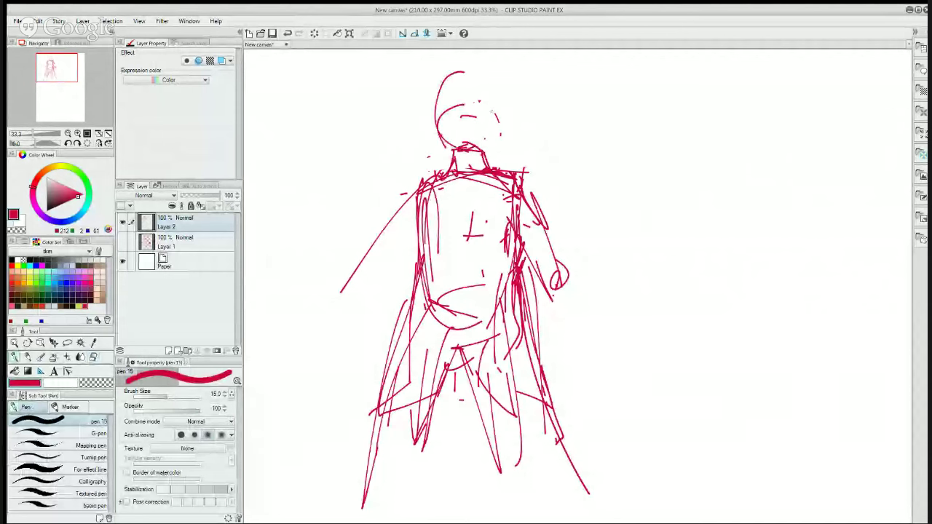
pyautogui.moveTo(498, 116); pyautogui.dragTo(464, 150)
pyautogui.moveTo(460, 72)
pyautogui.mouseDown()
pyautogui.moveTo(499, 118)
pyautogui.moveTo(426, 87)
pyautogui.moveTo(494, 109)
pyautogui.moveTo(434, 138)
pyautogui.mouseUp()
pyautogui.moveTo(480, 89); pyautogui.dragTo(484, 139)
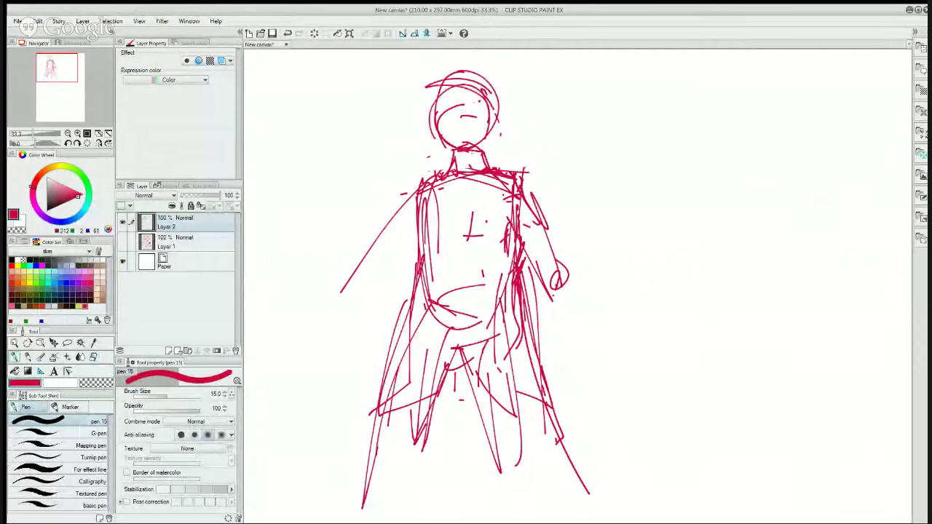
# - Reshape the skull and jaw outline with overlapping strokes and erase the leftover lines inside the face
pyautogui.moveTo(504, 97)
pyautogui.mouseDown()
pyautogui.moveTo(474, 164)
pyautogui.moveTo(460, 163)
pyautogui.moveTo(489, 133)
pyautogui.moveTo(487, 78)
pyautogui.moveTo(436, 79)
pyautogui.moveTo(477, 71)
pyautogui.moveTo(440, 80)
pyautogui.moveTo(493, 125)
pyautogui.moveTo(425, 111)
pyautogui.mouseUp()
pyautogui.press('e')
pyautogui.press('p')
pyautogui.moveTo(465, 78); pyautogui.dragTo(430, 131)
pyautogui.moveTo(441, 92); pyautogui.dragTo(429, 128)
pyautogui.press('e')
pyautogui.press('p')
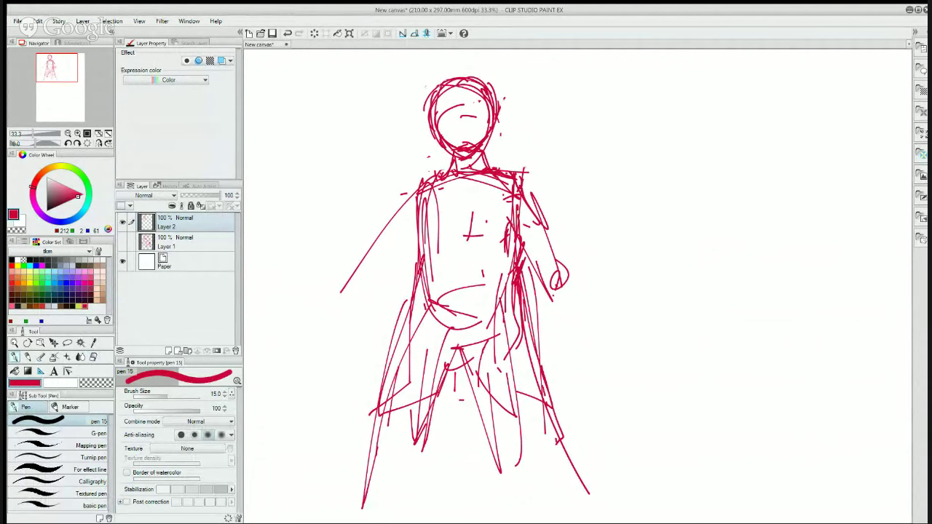
pyautogui.press('e')
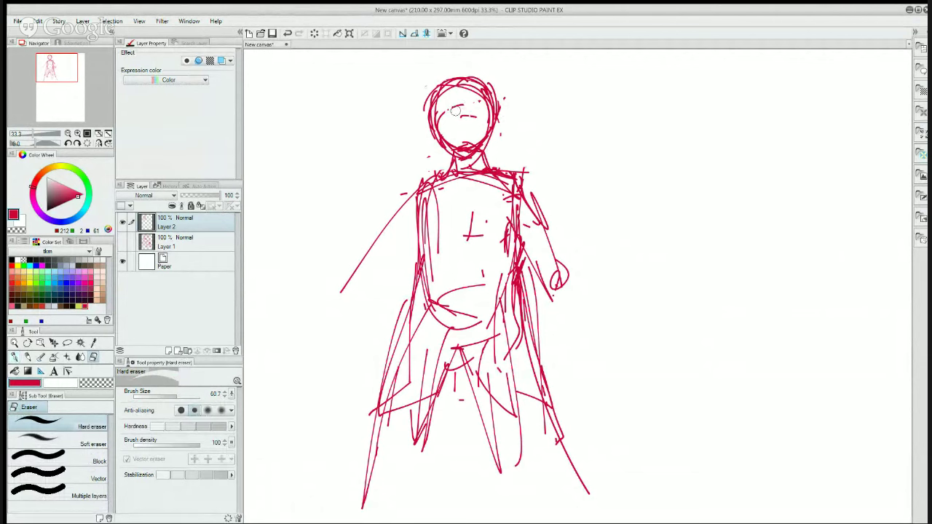
pyautogui.moveTo(441, 120)
pyautogui.mouseDown()
pyautogui.moveTo(453, 145)
pyautogui.moveTo(443, 142)
pyautogui.moveTo(466, 148)
pyautogui.moveTo(469, 124)
pyautogui.moveTo(485, 116)
pyautogui.moveTo(434, 145)
pyautogui.moveTo(432, 126)
pyautogui.mouseUp()
pyautogui.press('p')
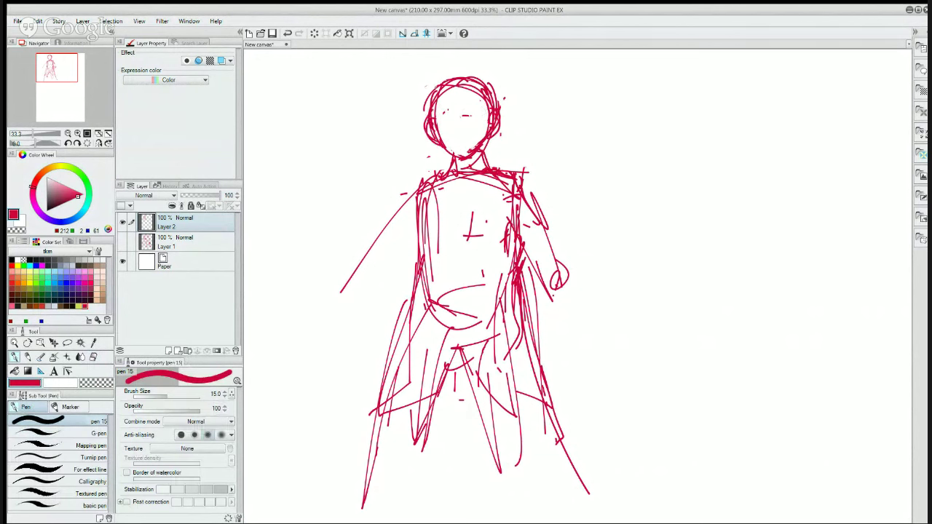
# - Sketch short hair around the head's outline with pointed bangs falling over the forehead
pyautogui.moveTo(438, 84)
pyautogui.mouseDown()
pyautogui.moveTo(419, 138)
pyautogui.moveTo(422, 122)
pyautogui.mouseUp()
pyautogui.moveTo(437, 79); pyautogui.dragTo(493, 87)
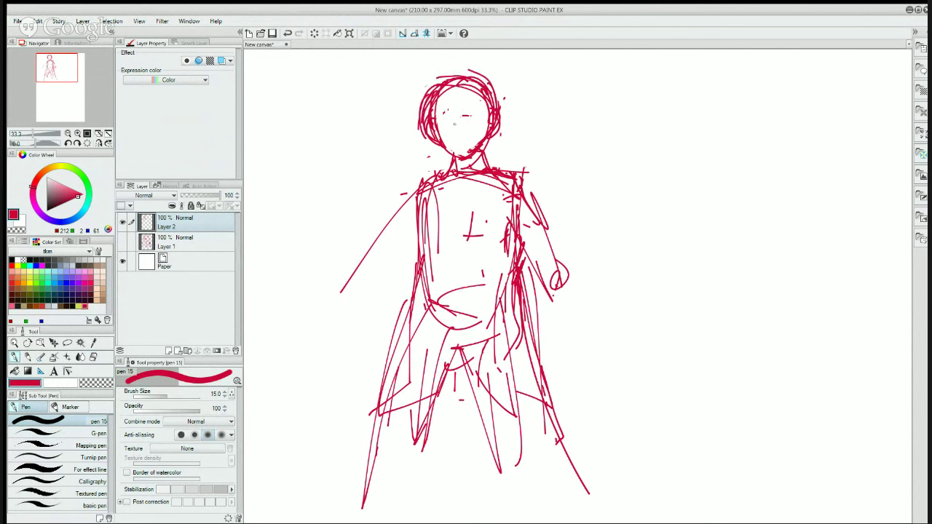
pyautogui.moveTo(464, 89)
pyautogui.mouseDown()
pyautogui.moveTo(466, 115)
pyautogui.moveTo(439, 133)
pyautogui.mouseUp()
pyautogui.moveTo(445, 107)
pyautogui.mouseDown()
pyautogui.moveTo(437, 137)
pyautogui.moveTo(431, 129)
pyautogui.mouseUp()
pyautogui.moveTo(482, 96); pyautogui.dragTo(472, 112)
pyautogui.moveTo(473, 89); pyautogui.dragTo(477, 115)
pyautogui.moveTo(484, 102); pyautogui.dragTo(478, 141)
# - Trim the hair's outer outline with the eraser and redraw denser bangs across the forehead
pyautogui.press('e')
pyautogui.moveTo(423, 105); pyautogui.dragTo(417, 121)
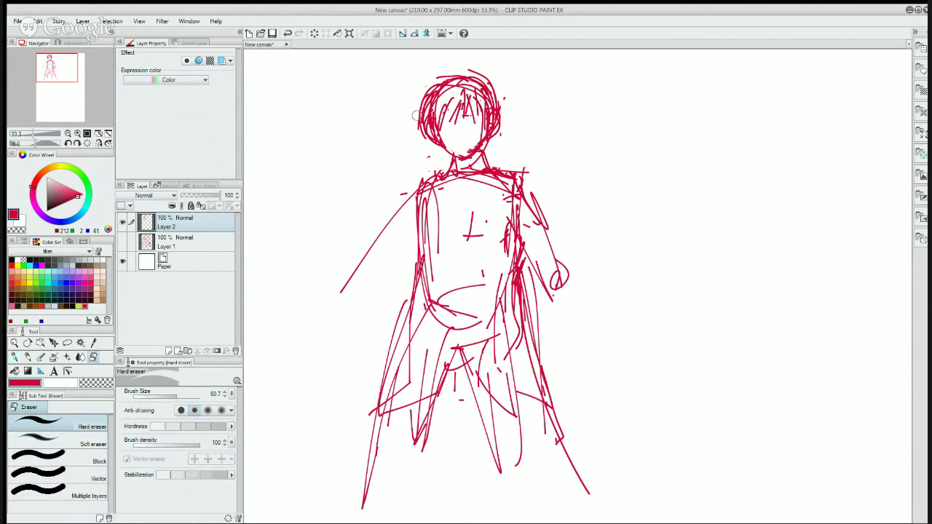
pyautogui.moveTo(432, 79)
pyautogui.mouseDown()
pyautogui.moveTo(418, 127)
pyautogui.moveTo(437, 139)
pyautogui.mouseUp()
pyautogui.moveTo(445, 83)
pyautogui.mouseDown()
pyautogui.moveTo(435, 117)
pyautogui.moveTo(445, 93)
pyautogui.moveTo(430, 105)
pyautogui.moveTo(455, 103)
pyautogui.moveTo(462, 118)
pyautogui.moveTo(445, 124)
pyautogui.mouseUp()
pyautogui.press('p')
pyautogui.moveTo(456, 83)
pyautogui.mouseDown()
pyautogui.moveTo(447, 111)
pyautogui.moveTo(455, 100)
pyautogui.moveTo(448, 109)
pyautogui.moveTo(483, 128)
pyautogui.mouseUp()
pyautogui.press('e')
pyautogui.press('p')
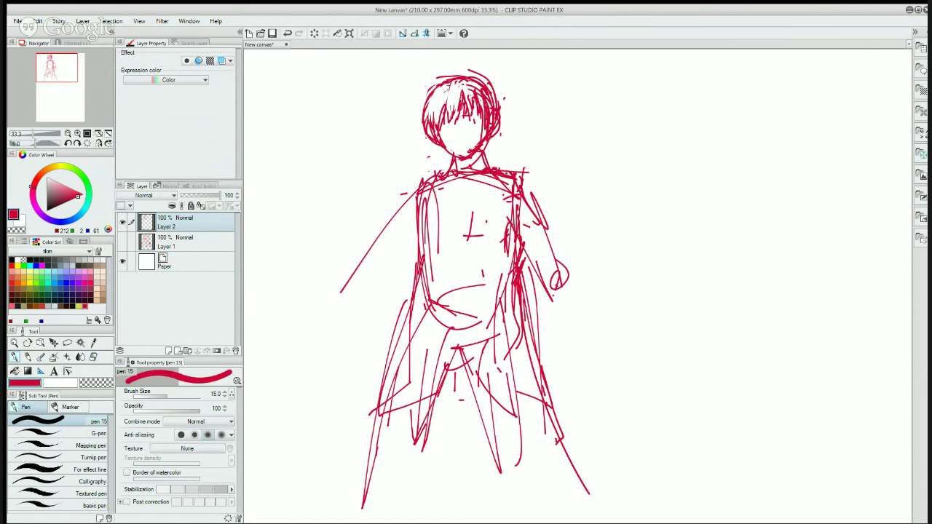
# - Erase stray lines beside the hair and redraw the neck running into sloping shoulders with the pen
pyautogui.press('e')
pyautogui.moveTo(485, 85)
pyautogui.mouseDown()
pyautogui.moveTo(482, 122)
pyautogui.moveTo(489, 112)
pyautogui.mouseUp()
pyautogui.press('p')
pyautogui.moveTo(482, 145)
pyautogui.mouseDown()
pyautogui.moveTo(485, 168)
pyautogui.moveTo(452, 160)
pyautogui.moveTo(508, 172)
pyautogui.mouseUp()
pyautogui.moveTo(426, 181)
pyautogui.mouseDown()
pyautogui.moveTo(461, 165)
pyautogui.moveTo(434, 179)
pyautogui.mouseUp()
pyautogui.press('e')
pyautogui.moveTo(452, 169)
pyautogui.mouseDown()
pyautogui.moveTo(429, 180)
pyautogui.moveTo(438, 170)
pyautogui.mouseUp()
pyautogui.press('p')
# - Redraw the curve of the chin and erase the old neck and collar lines between the shoulders
pyautogui.press('e')
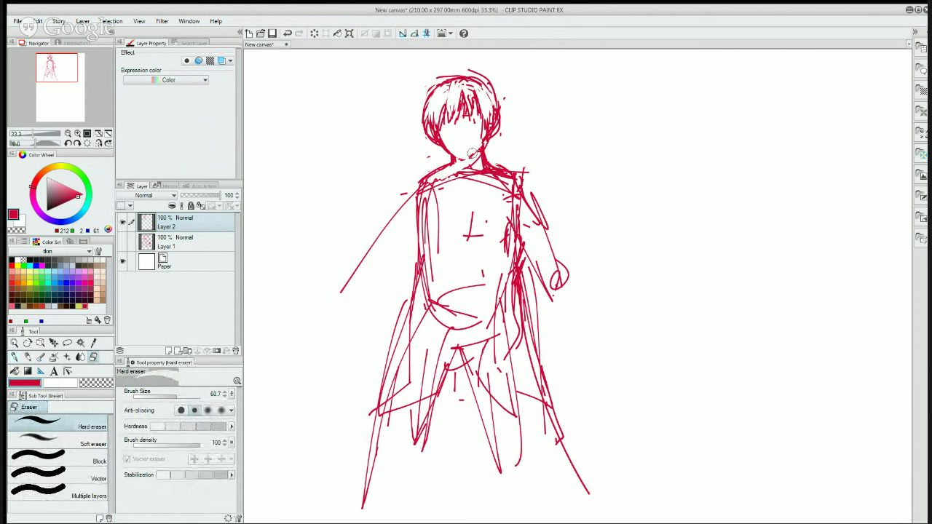
pyautogui.press('p')
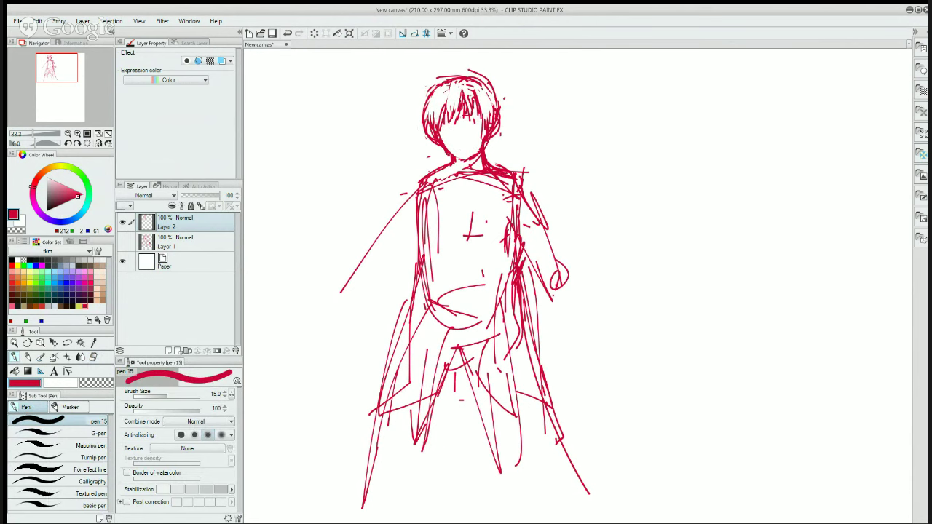
pyautogui.press('e')
pyautogui.press('p')
pyautogui.moveTo(449, 154); pyautogui.dragTo(469, 159)
pyautogui.press('e')
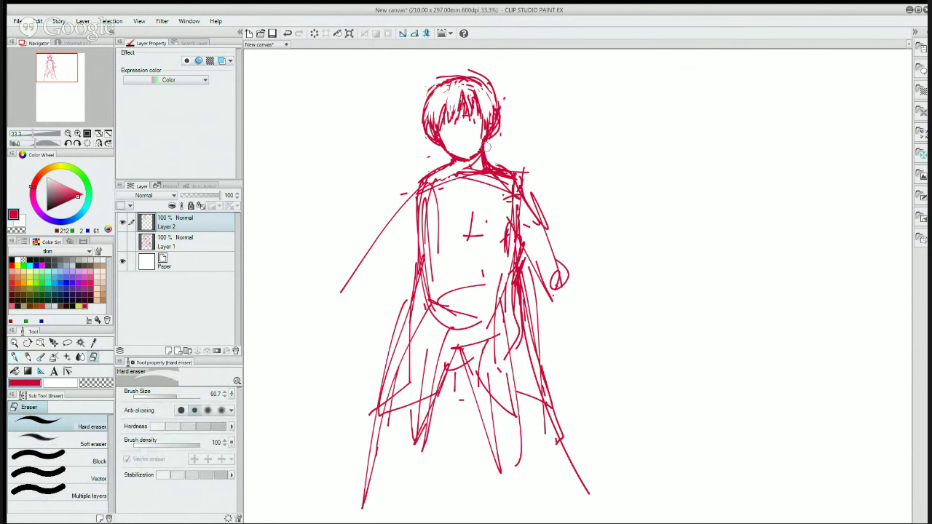
pyautogui.press('p')
pyautogui.press('e')
pyautogui.moveTo(479, 165)
pyautogui.mouseDown()
pyautogui.moveTo(502, 176)
pyautogui.moveTo(454, 169)
pyautogui.moveTo(488, 171)
pyautogui.moveTo(468, 180)
pyautogui.moveTo(499, 177)
pyautogui.moveTo(435, 182)
pyautogui.mouseUp()
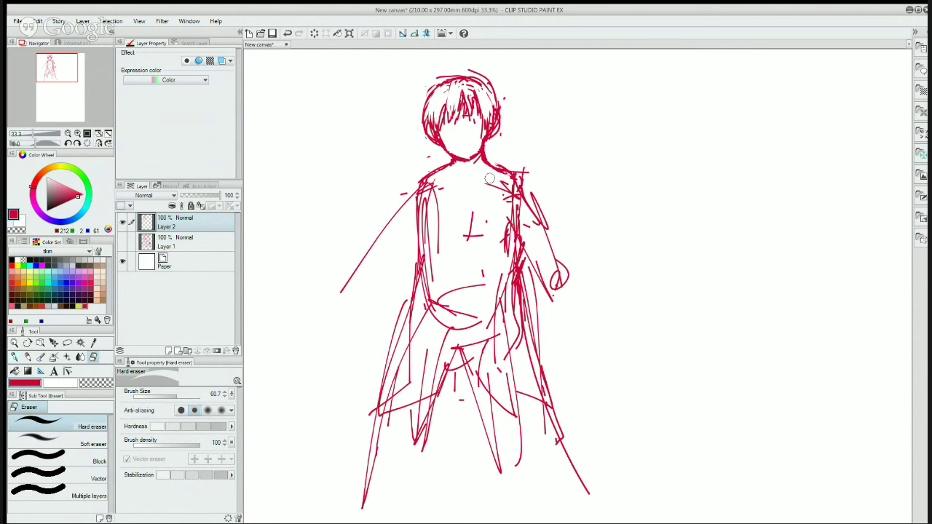
# - Draw the shirt's neckline across the upper chest and a raised coat collar on both sides of the neck
pyautogui.press('p')
pyautogui.moveTo(511, 173); pyautogui.dragTo(426, 181)
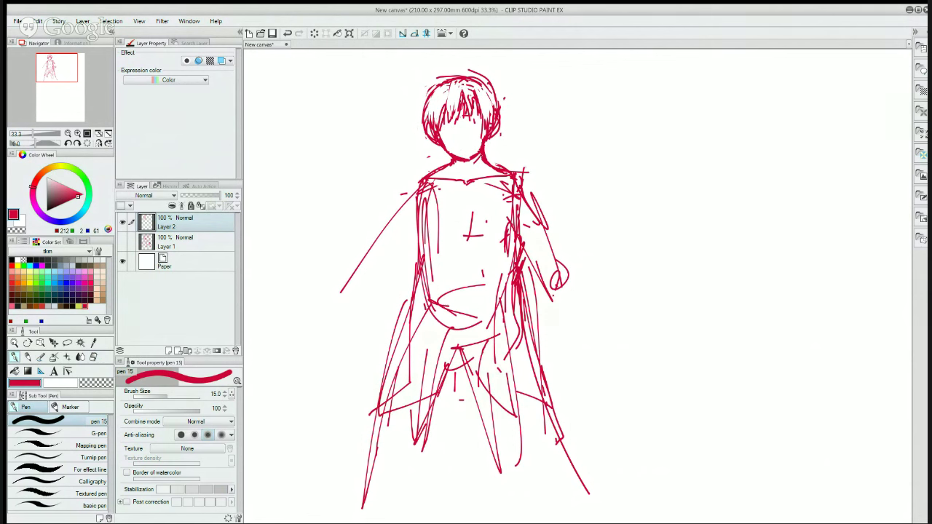
pyautogui.moveTo(479, 184)
pyautogui.mouseDown()
pyautogui.moveTo(488, 151)
pyautogui.moveTo(499, 166)
pyautogui.moveTo(498, 140)
pyautogui.moveTo(503, 165)
pyautogui.moveTo(502, 139)
pyautogui.mouseUp()
pyautogui.press('e')
pyautogui.press('p')
pyautogui.moveTo(434, 163); pyautogui.dragTo(441, 154)
pyautogui.moveTo(438, 158); pyautogui.dragTo(442, 175)
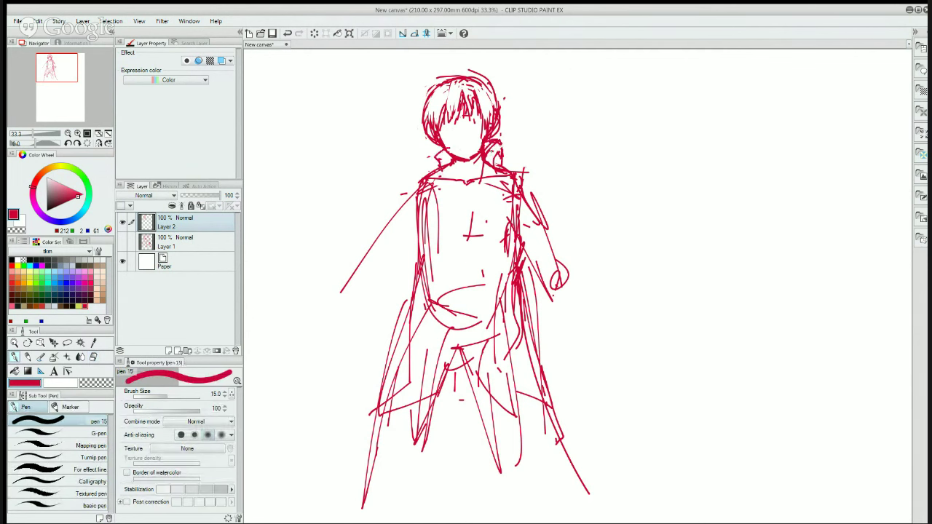
pyautogui.moveTo(489, 149); pyautogui.dragTo(494, 163)
# - Sketch horizontal lines across the chest and the coat's long front edges from the collar down to the hem
pyautogui.moveTo(487, 178)
pyautogui.mouseDown()
pyautogui.moveTo(487, 211)
pyautogui.moveTo(500, 209)
pyautogui.mouseUp()
pyautogui.moveTo(426, 234); pyautogui.dragTo(486, 233)
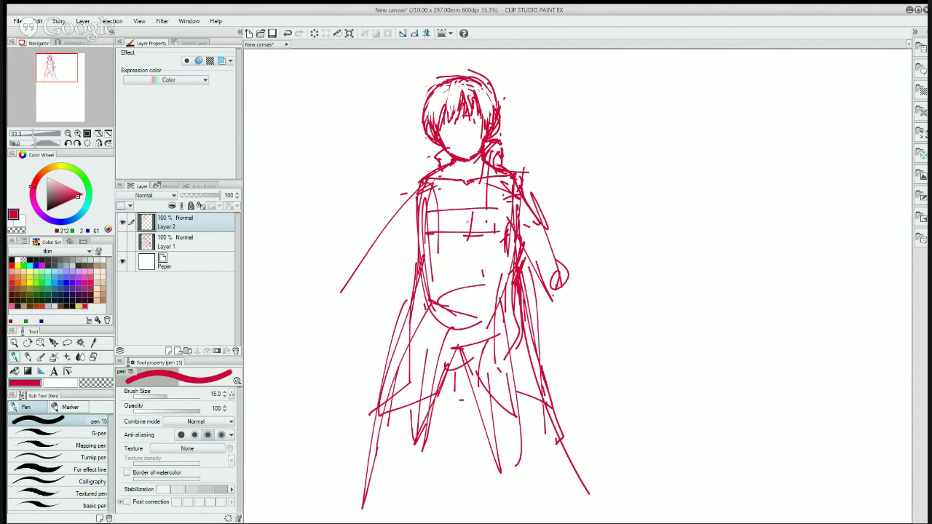
pyautogui.moveTo(490, 157)
pyautogui.mouseDown()
pyautogui.moveTo(488, 228)
pyautogui.moveTo(524, 410)
pyautogui.mouseUp()
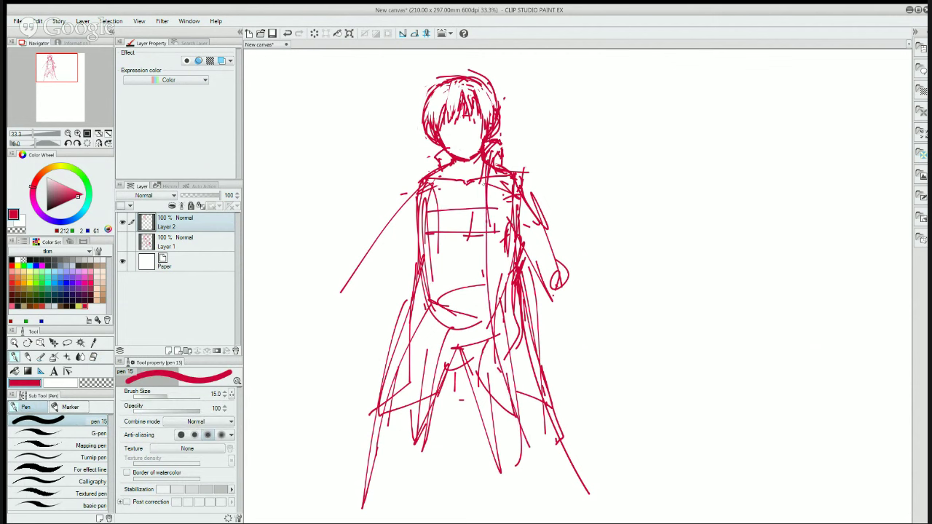
pyautogui.moveTo(487, 191); pyautogui.dragTo(553, 519)
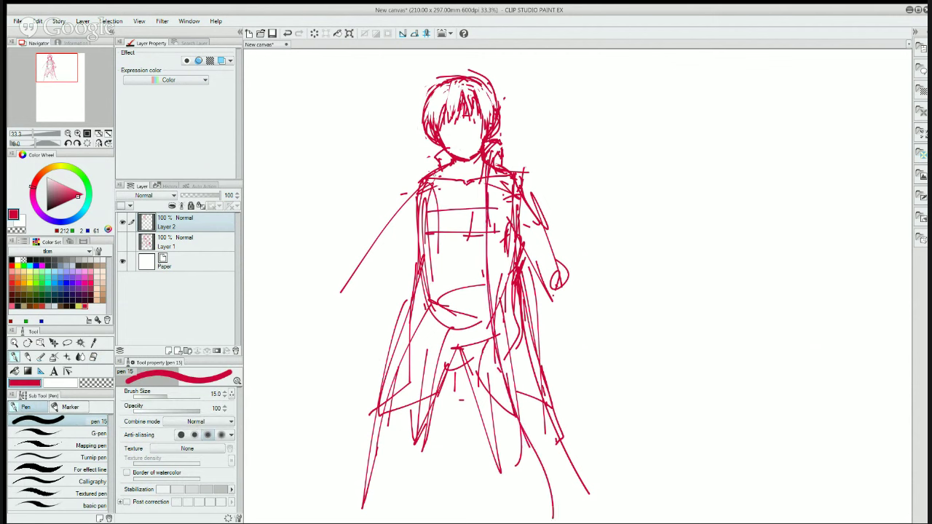
pyautogui.moveTo(440, 172); pyautogui.dragTo(367, 480)
# - Erase the old torso, shoulder and leg lines that overlap the coat's new front edges
pyautogui.press('e')
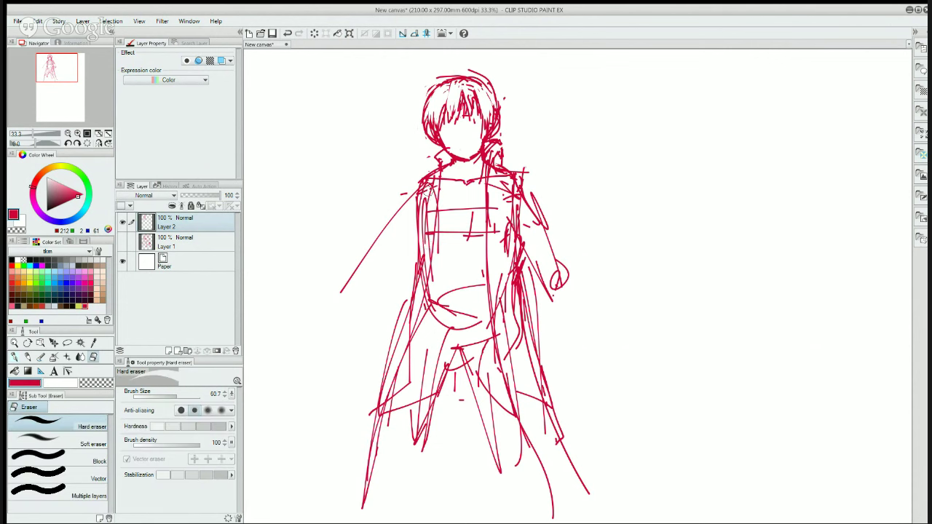
pyautogui.moveTo(428, 186); pyautogui.dragTo(430, 173)
pyautogui.press('p')
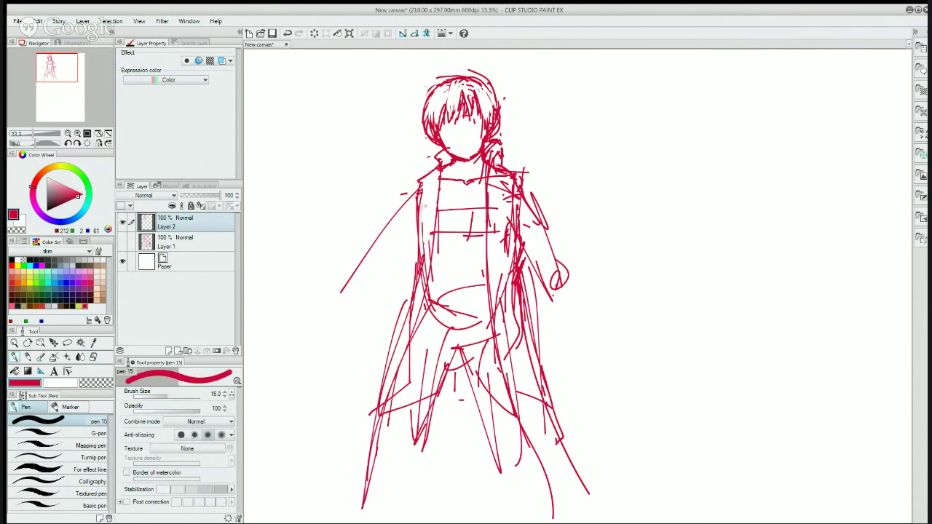
pyautogui.press('e')
pyautogui.moveTo(423, 218)
pyautogui.mouseDown()
pyautogui.moveTo(401, 333)
pyautogui.moveTo(378, 347)
pyautogui.mouseUp()
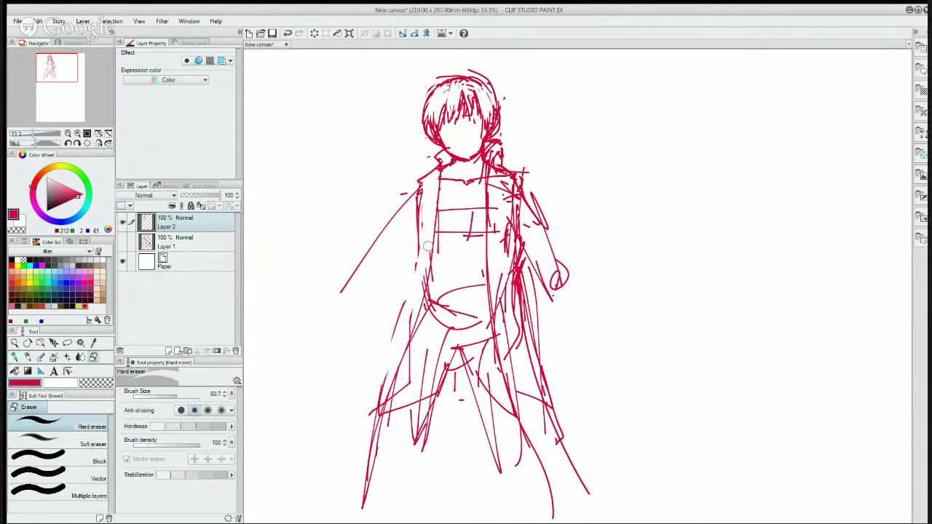
pyautogui.moveTo(412, 309); pyautogui.dragTo(405, 329)
pyautogui.moveTo(390, 364); pyautogui.dragTo(378, 398)
pyautogui.moveTo(496, 204); pyautogui.dragTo(492, 371)
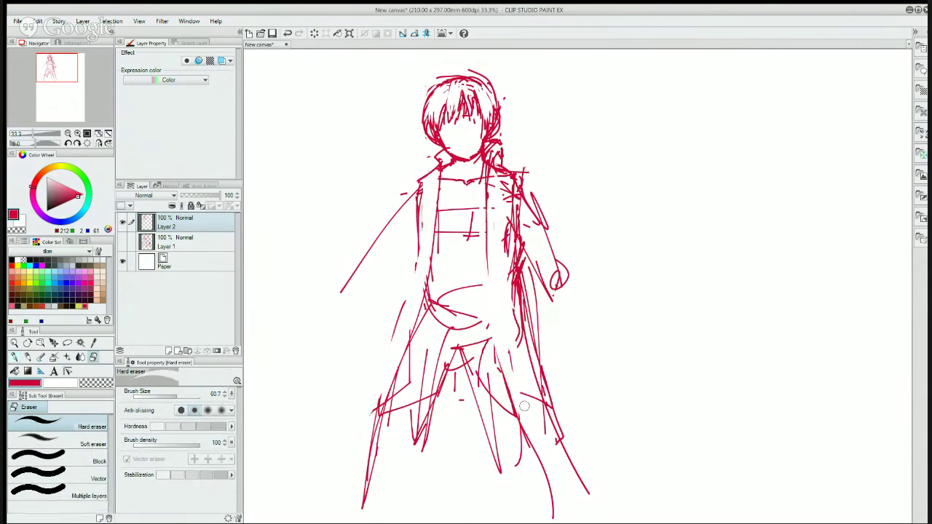
pyautogui.moveTo(500, 219); pyautogui.dragTo(517, 342)
pyautogui.moveTo(510, 251); pyautogui.dragTo(557, 440)
# - Redraw the coat's right front edge down to the hem and clear the scribbles below the right shoulder
pyautogui.press('p')
pyautogui.moveTo(487, 202)
pyautogui.mouseDown()
pyautogui.moveTo(496, 326)
pyautogui.moveTo(558, 486)
pyautogui.mouseUp()
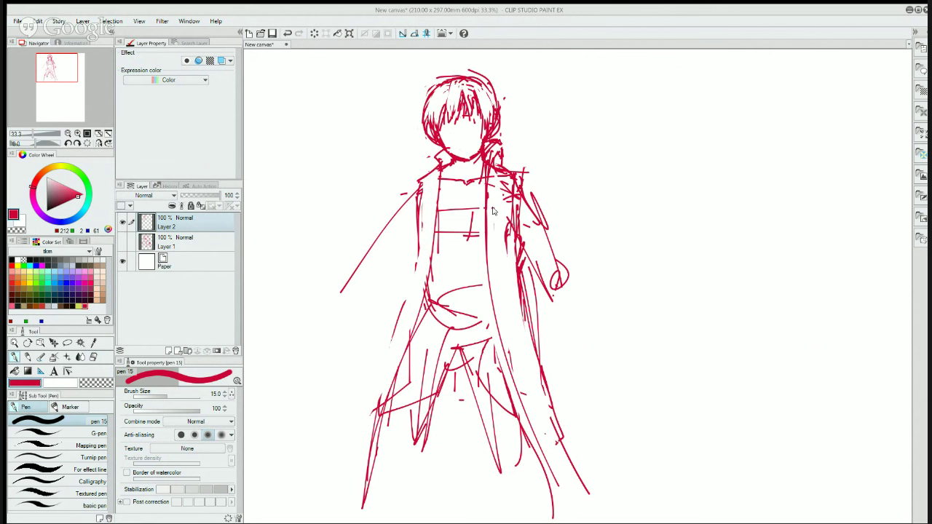
pyautogui.press('e')
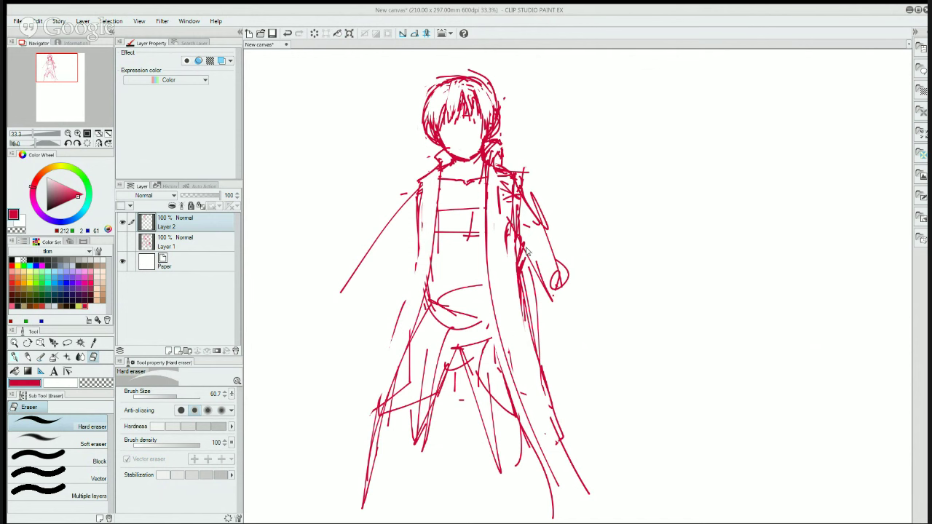
pyautogui.moveTo(521, 275); pyautogui.dragTo(532, 332)
pyautogui.press('p')
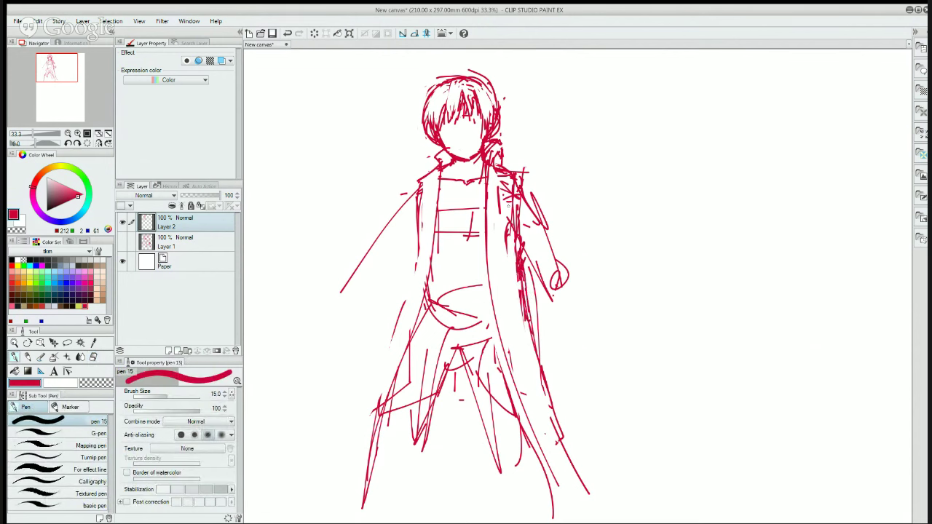
pyautogui.press('e')
pyautogui.moveTo(502, 218)
pyautogui.mouseDown()
pyautogui.moveTo(496, 176)
pyautogui.moveTo(511, 190)
pyautogui.moveTo(513, 176)
pyautogui.moveTo(508, 232)
pyautogui.moveTo(499, 221)
pyautogui.mouseUp()
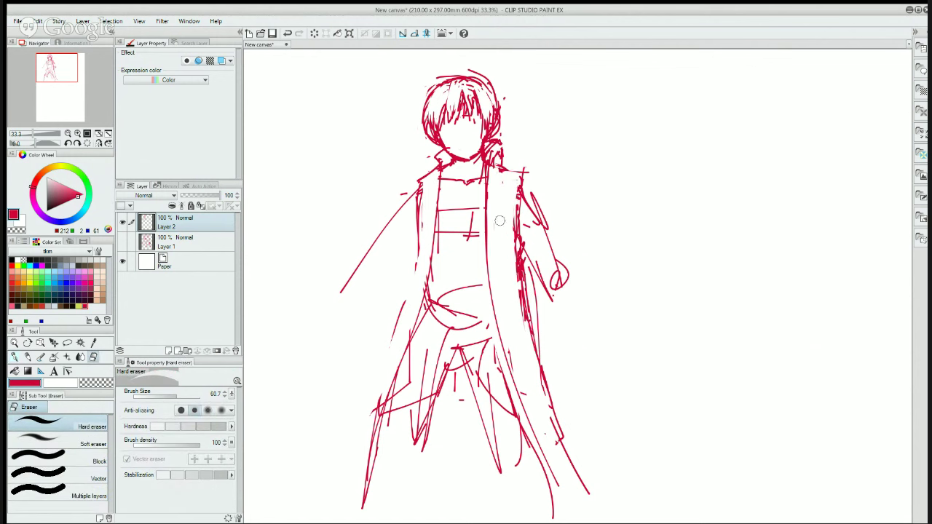
# - Square off the left shoulder, redraw the coat's left outer side, and erase the doubled lines along its right side
pyautogui.moveTo(420, 183)
pyautogui.mouseDown()
pyautogui.moveTo(422, 219)
pyautogui.moveTo(419, 189)
pyautogui.moveTo(435, 170)
pyautogui.moveTo(416, 280)
pyautogui.mouseUp()
pyautogui.press('p')
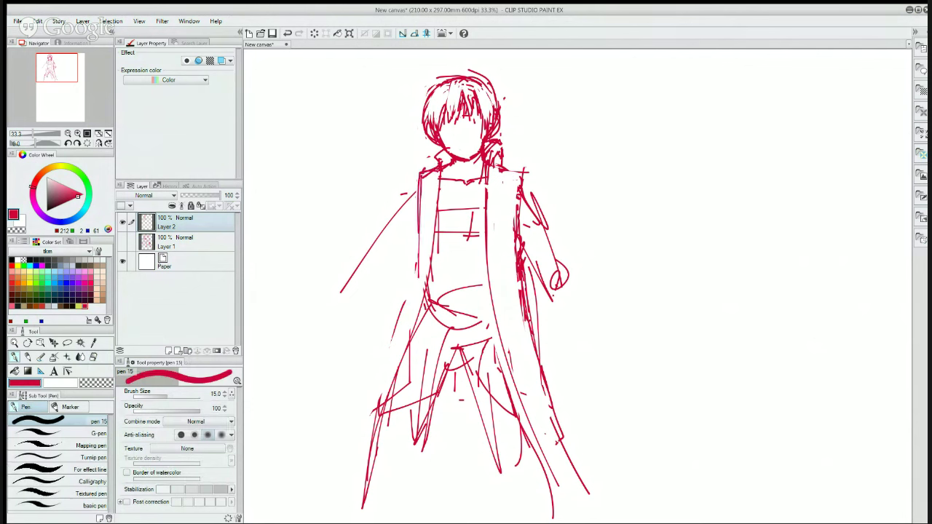
pyautogui.press('e')
pyautogui.moveTo(514, 188); pyautogui.dragTo(517, 347)
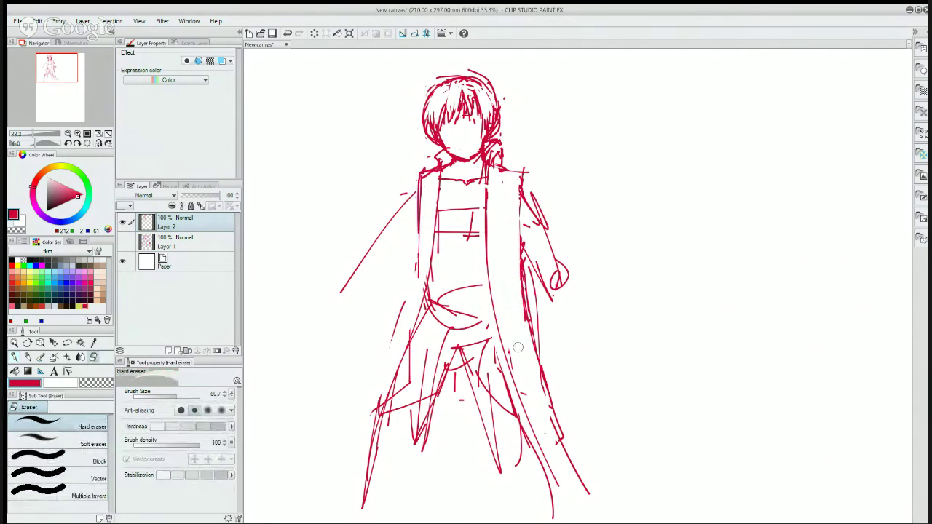
pyautogui.press('p')
pyautogui.moveTo(423, 182)
pyautogui.mouseDown()
pyautogui.moveTo(405, 321)
pyautogui.moveTo(420, 286)
pyautogui.mouseUp()
pyautogui.press('e')
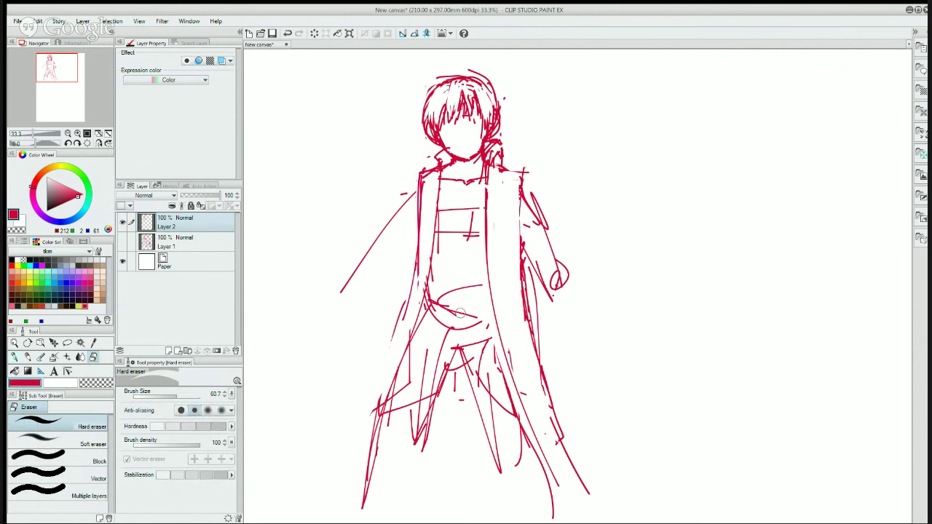
# - Draw the shirt's lower edge across the waist and erase the old diagonal hip line beneath it
pyautogui.press('p')
pyautogui.moveTo(429, 300); pyautogui.dragTo(500, 304)
pyautogui.press('e')
pyautogui.moveTo(441, 320)
pyautogui.mouseDown()
pyautogui.moveTo(431, 305)
pyautogui.moveTo(477, 309)
pyautogui.mouseUp()
pyautogui.press('p')
pyautogui.moveTo(423, 299); pyautogui.dragTo(416, 325)
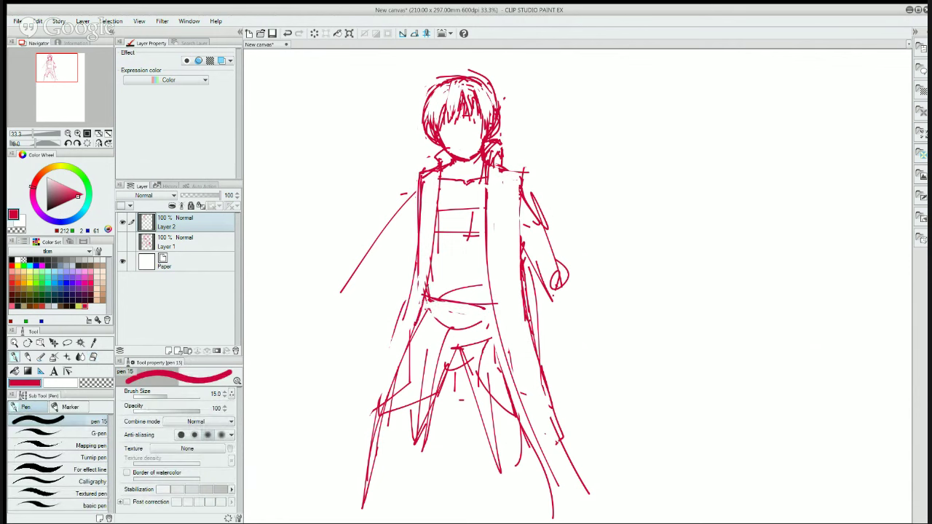
# - Clean up the lines beside the left hip and redraw the coat's left front edge from waist to hem
pyautogui.moveTo(430, 273); pyautogui.dragTo(400, 354)
pyautogui.press('e')
pyautogui.moveTo(426, 274); pyautogui.dragTo(404, 326)
pyautogui.press('p')
pyautogui.moveTo(429, 288); pyautogui.dragTo(365, 450)
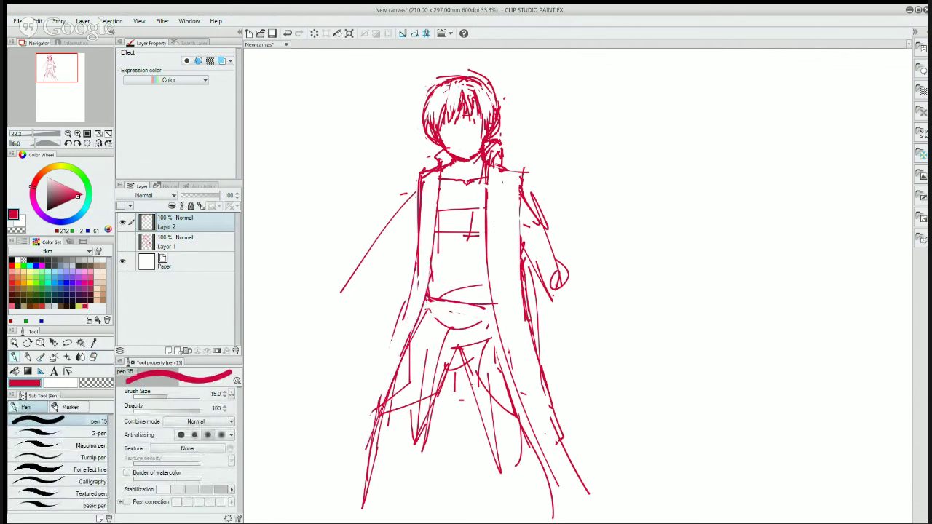
# - Erase the old hip and thigh lines and redraw the inner leg contours and crotch folds
pyautogui.press('e')
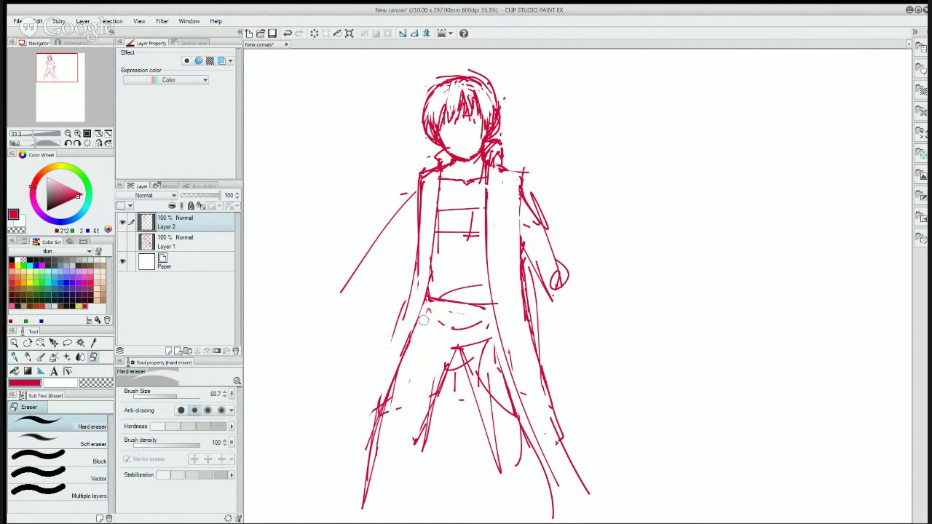
pyautogui.moveTo(458, 321)
pyautogui.mouseDown()
pyautogui.moveTo(442, 321)
pyautogui.moveTo(477, 329)
pyautogui.moveTo(423, 308)
pyautogui.mouseUp()
pyautogui.moveTo(482, 327)
pyautogui.mouseDown()
pyautogui.moveTo(522, 456)
pyautogui.moveTo(505, 459)
pyautogui.moveTo(503, 490)
pyautogui.mouseUp()
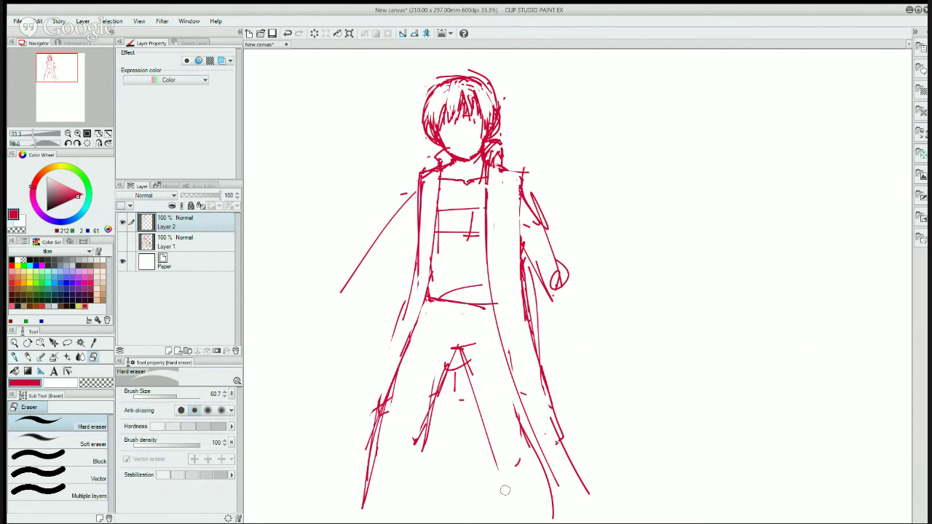
pyautogui.press('p')
pyautogui.moveTo(448, 377)
pyautogui.mouseDown()
pyautogui.moveTo(485, 341)
pyautogui.moveTo(501, 451)
pyautogui.mouseUp()
pyautogui.moveTo(454, 338)
pyautogui.mouseDown()
pyautogui.moveTo(415, 412)
pyautogui.moveTo(400, 483)
pyautogui.mouseUp()
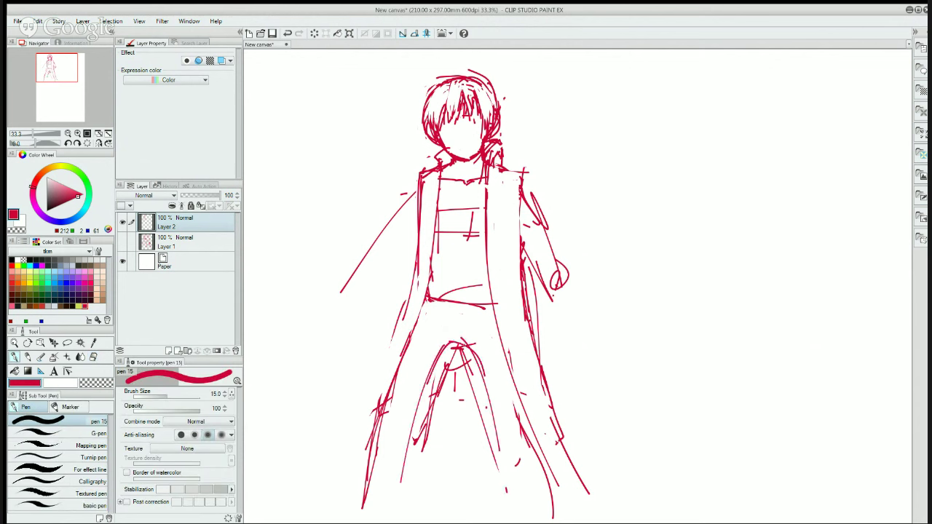
pyautogui.moveTo(502, 320)
pyautogui.mouseDown()
pyautogui.moveTo(421, 339)
pyautogui.moveTo(455, 356)
pyautogui.mouseUp()
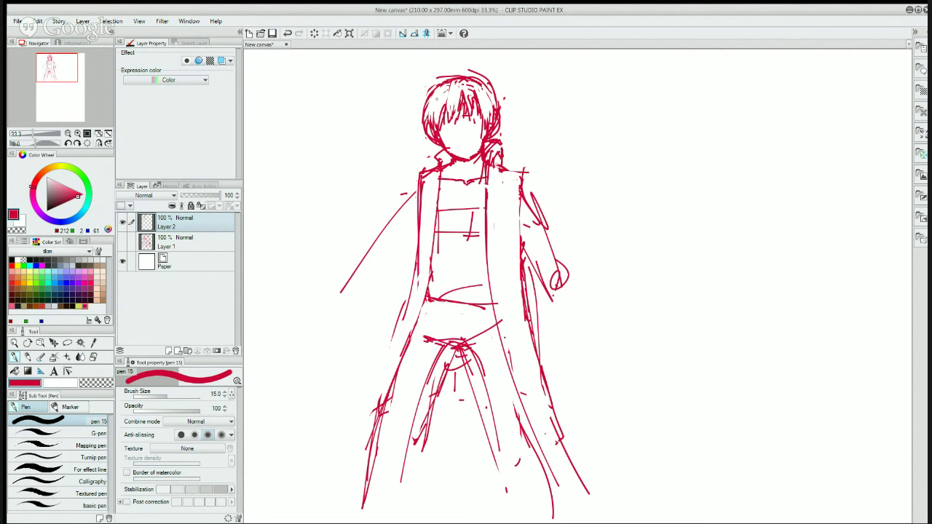
# - Refine the hair beside the left cheek, erase stray strokes at the crown, and darken the hair's left outline
pyautogui.moveTo(431, 105); pyautogui.dragTo(439, 157)
pyautogui.press('e')
pyautogui.moveTo(434, 104); pyautogui.dragTo(445, 148)
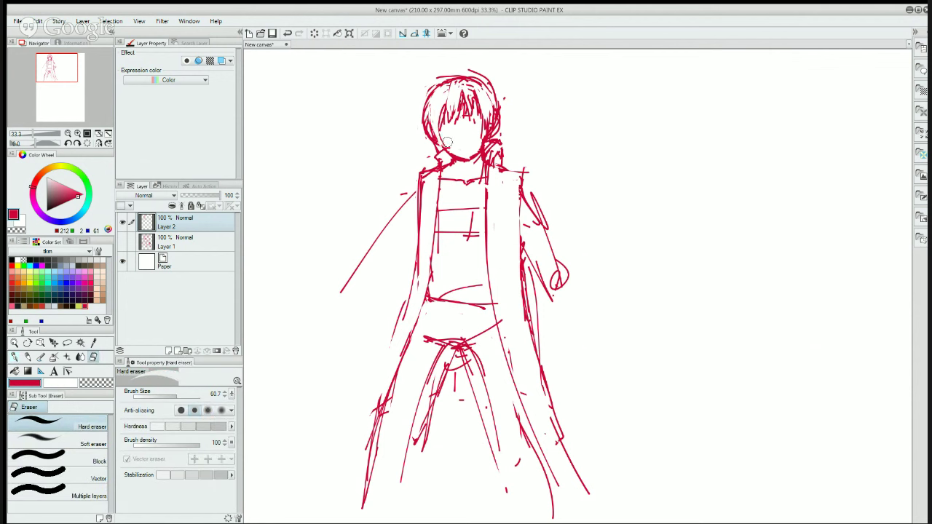
pyautogui.press('p')
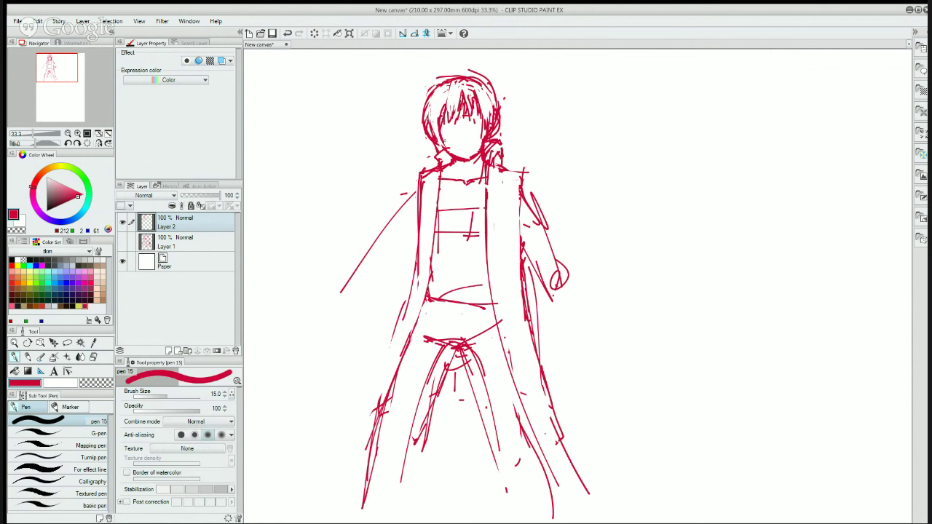
pyautogui.press('e')
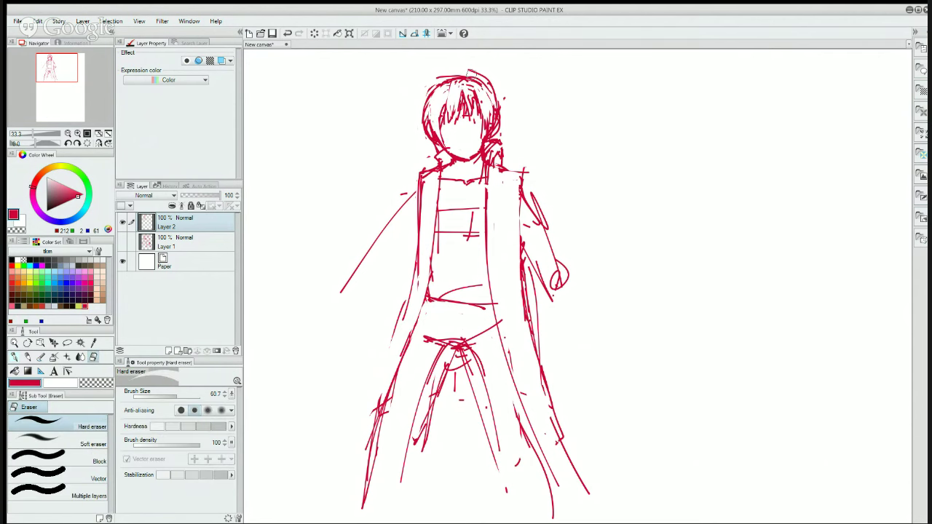
pyautogui.press('p')
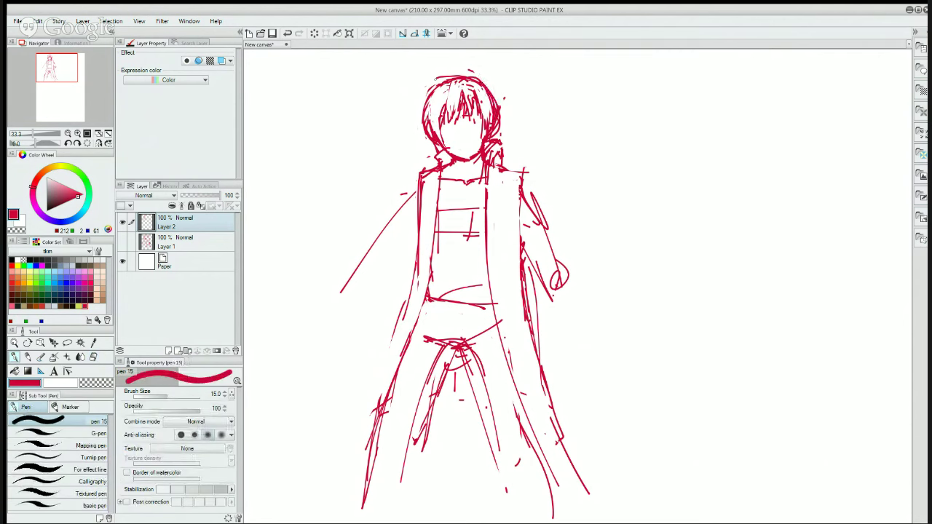
pyautogui.moveTo(435, 87); pyautogui.dragTo(426, 128)
# - Erase the left side of the coat collar and redraw it as a lapel running down the chest
pyautogui.press('e')
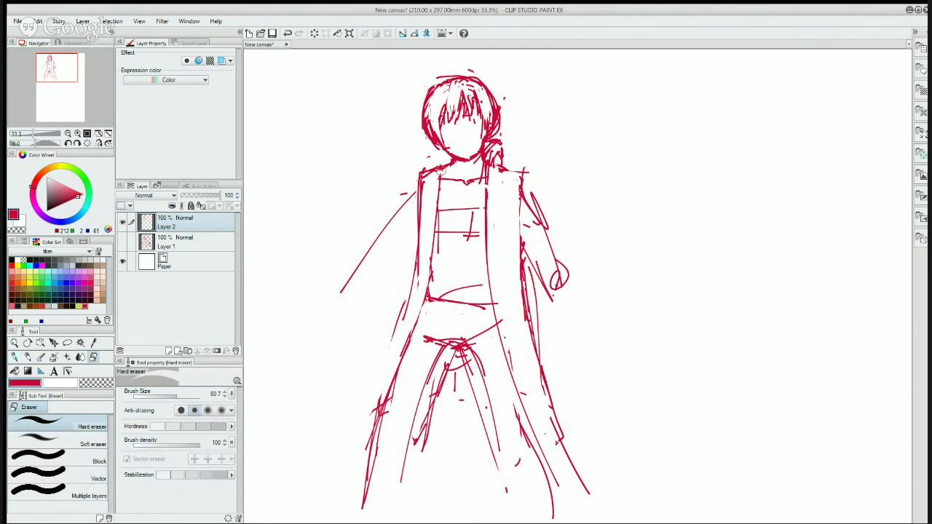
pyautogui.press('p')
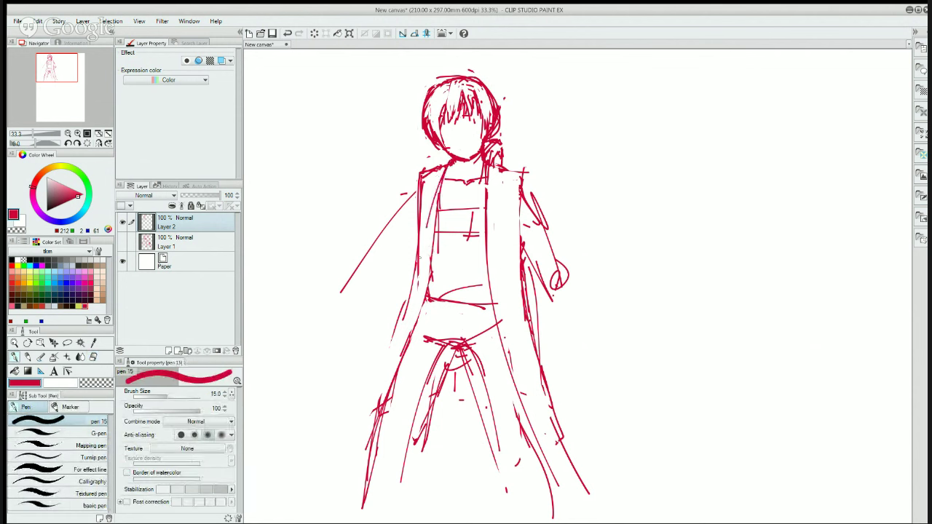
pyautogui.moveTo(450, 155); pyautogui.dragTo(432, 205)
# - Sketch the left upper sleeve with a cuff near the elbow and redraw the coat's left outer edge flaring downward
pyautogui.moveTo(413, 178)
pyautogui.mouseDown()
pyautogui.moveTo(344, 279)
pyautogui.moveTo(387, 218)
pyautogui.mouseUp()
pyautogui.moveTo(393, 213)
pyautogui.mouseDown()
pyautogui.moveTo(360, 266)
pyautogui.moveTo(415, 253)
pyautogui.mouseUp()
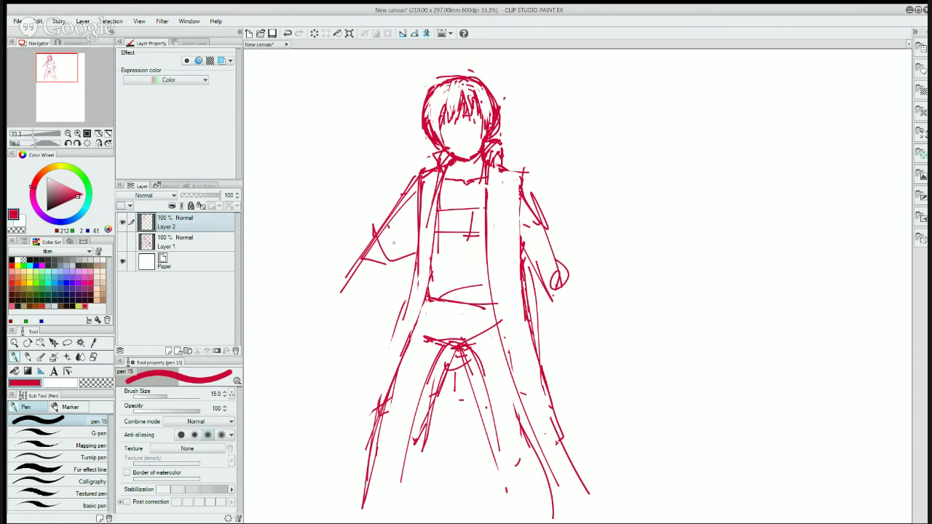
pyautogui.moveTo(410, 177); pyautogui.dragTo(376, 228)
pyautogui.moveTo(371, 234)
pyautogui.mouseDown()
pyautogui.moveTo(351, 265)
pyautogui.moveTo(357, 246)
pyautogui.moveTo(385, 278)
pyautogui.moveTo(405, 253)
pyautogui.mouseUp()
pyautogui.moveTo(418, 218)
pyautogui.mouseDown()
pyautogui.moveTo(397, 258)
pyautogui.moveTo(409, 297)
pyautogui.moveTo(398, 333)
pyautogui.mouseUp()
pyautogui.moveTo(416, 240); pyautogui.dragTo(345, 473)
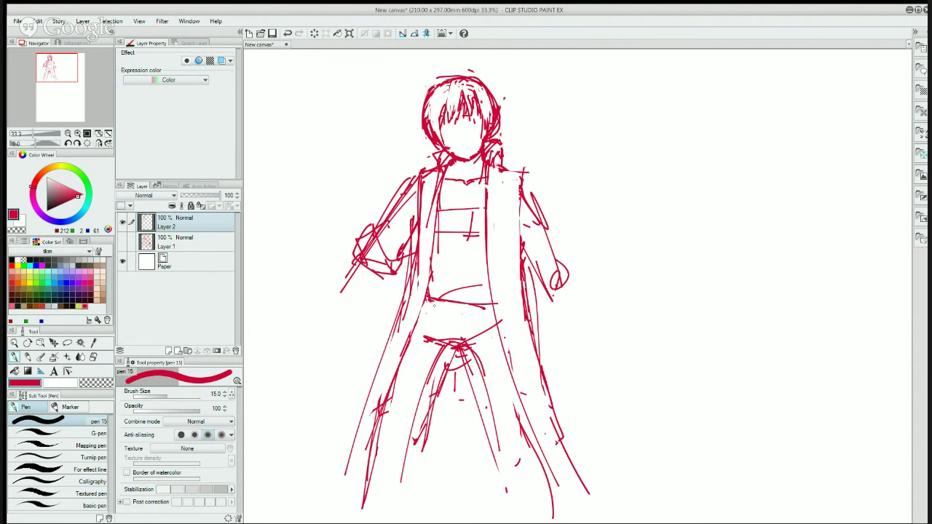
# - Sketch the forearm sleeve on the figure's left-hand side, running from the elbow cuff down to a hand shape beside the coat
pyautogui.moveTo(358, 262); pyautogui.dragTo(325, 398)
pyautogui.moveTo(361, 263); pyautogui.dragTo(331, 352)
pyautogui.moveTo(354, 281); pyautogui.dragTo(326, 377)
pyautogui.moveTo(389, 272)
pyautogui.mouseDown()
pyautogui.moveTo(361, 323)
pyautogui.moveTo(330, 348)
pyautogui.mouseUp()
pyautogui.moveTo(332, 359)
pyautogui.mouseDown()
pyautogui.moveTo(340, 339)
pyautogui.moveTo(332, 355)
pyautogui.moveTo(331, 397)
pyautogui.moveTo(358, 391)
pyautogui.mouseUp()
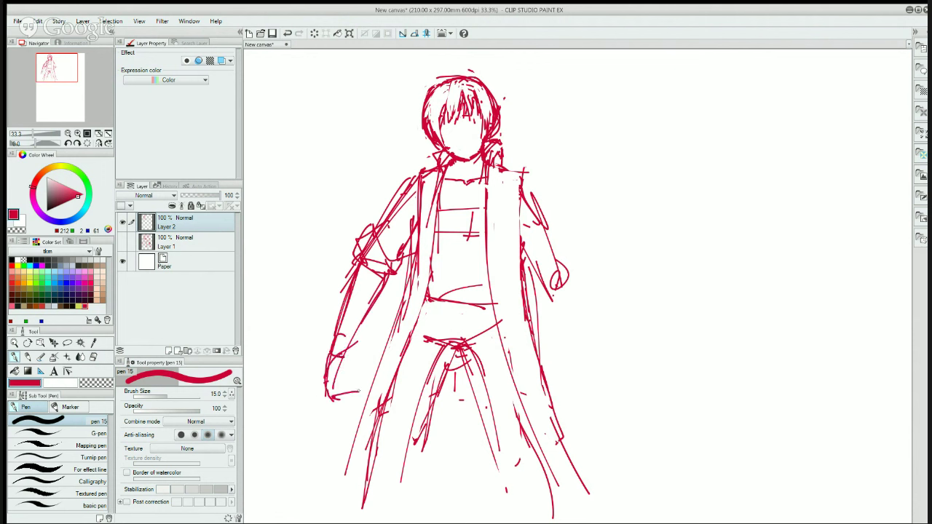
pyautogui.moveTo(351, 356); pyautogui.dragTo(347, 376)
# - Refine the collar and shoulder on the figure's right-hand side and redraw the opposite coat edge from chest to hip
pyautogui.moveTo(521, 173)
pyautogui.mouseDown()
pyautogui.moveTo(538, 198)
pyautogui.moveTo(529, 189)
pyautogui.mouseUp()
pyautogui.moveTo(499, 154); pyautogui.dragTo(492, 219)
pyautogui.moveTo(498, 157); pyautogui.dragTo(487, 195)
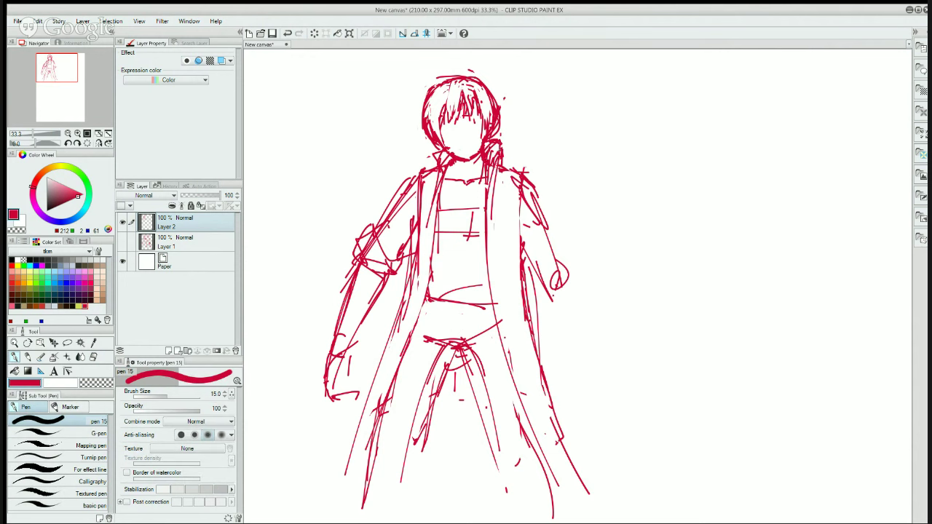
pyautogui.press('e')
pyautogui.moveTo(502, 146); pyautogui.dragTo(501, 168)
pyautogui.press('p')
pyautogui.moveTo(499, 164)
pyautogui.mouseDown()
pyautogui.moveTo(536, 182)
pyautogui.moveTo(518, 234)
pyautogui.mouseUp()
pyautogui.moveTo(533, 188)
pyautogui.mouseDown()
pyautogui.moveTo(514, 267)
pyautogui.moveTo(513, 236)
pyautogui.mouseUp()
pyautogui.moveTo(448, 172)
pyautogui.mouseDown()
pyautogui.moveTo(423, 338)
pyautogui.moveTo(416, 372)
pyautogui.mouseUp()
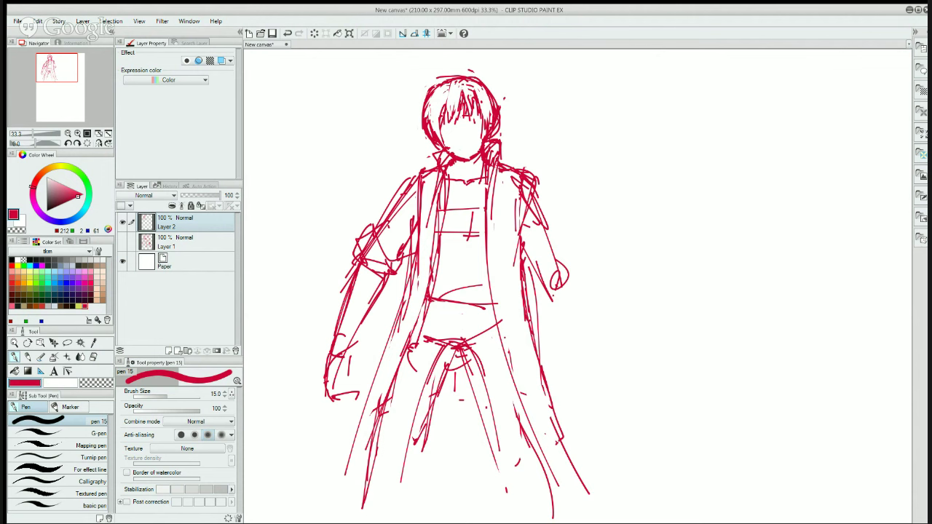
# - Clear the entire figure sketch from Layer 2 and leave nothing selected
pyautogui.hotkey('ctrl', 'a')
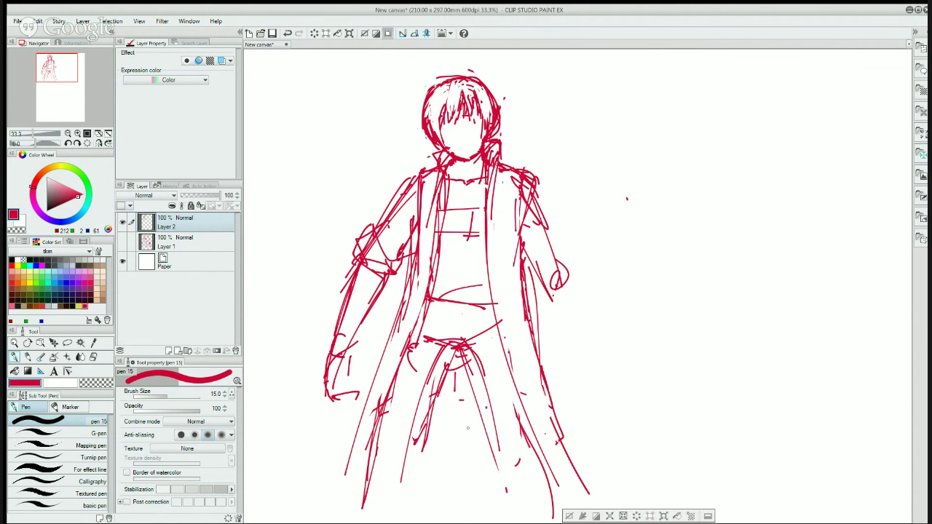
pyautogui.press('Delete')
pyautogui.hotkey('ctrl', 'd')
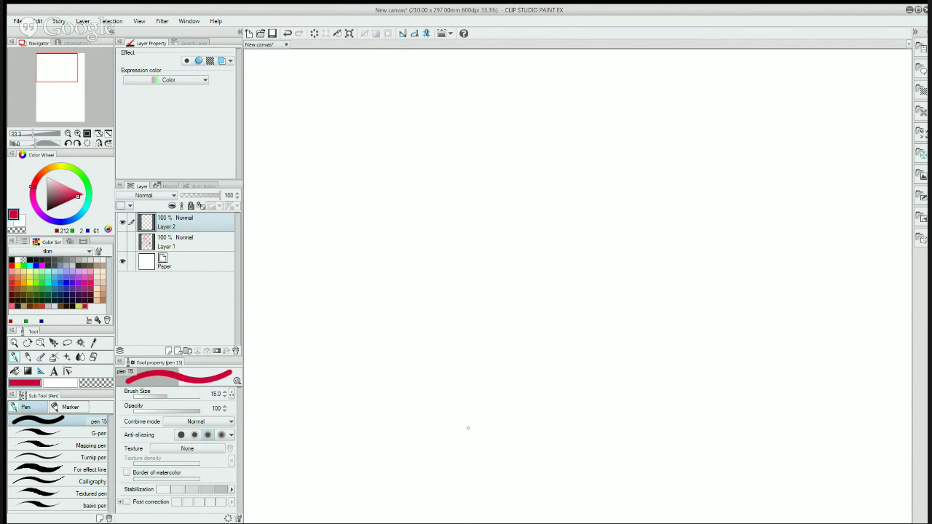
# - Sketch a large, slightly tilted oval in the upper canvas as the cranium of a new head
pyautogui.moveTo(484, 104)
pyautogui.mouseDown()
pyautogui.moveTo(435, 278)
pyautogui.moveTo(451, 307)
pyautogui.mouseUp()
pyautogui.moveTo(419, 233)
pyautogui.mouseDown()
pyautogui.moveTo(490, 318)
pyautogui.moveTo(564, 298)
pyautogui.mouseUp()
pyautogui.moveTo(508, 82); pyautogui.dragTo(539, 322)
pyautogui.moveTo(480, 318); pyautogui.dragTo(626, 255)
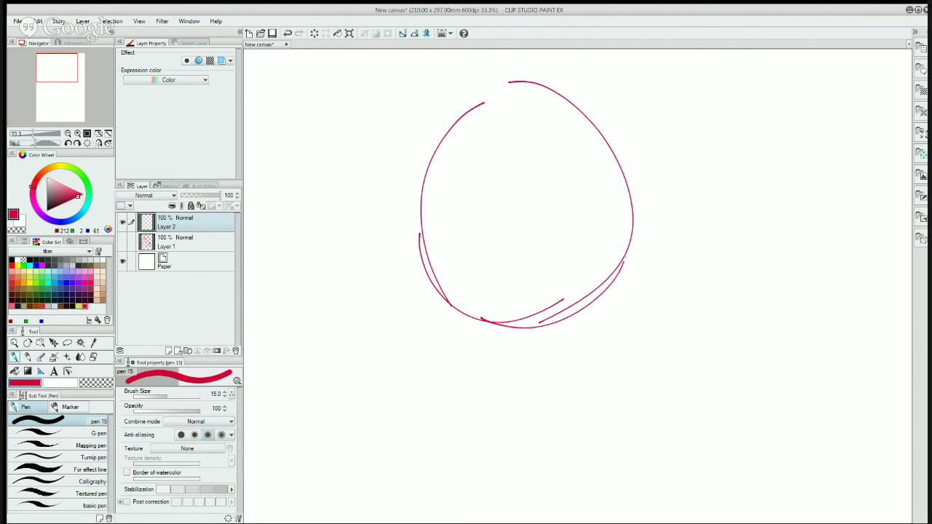
pyautogui.moveTo(604, 177); pyautogui.dragTo(626, 256)
pyautogui.moveTo(570, 82); pyautogui.dragTo(420, 218)
# - Sketch the cheeks and jaw tapering below the cranium oval to a pointed chin
pyautogui.moveTo(425, 169)
pyautogui.mouseDown()
pyautogui.moveTo(418, 216)
pyautogui.moveTo(526, 368)
pyautogui.mouseUp()
pyautogui.moveTo(416, 242); pyautogui.dragTo(492, 380)
pyautogui.moveTo(497, 386); pyautogui.dragTo(599, 306)
pyautogui.moveTo(603, 255); pyautogui.dragTo(590, 300)
pyautogui.moveTo(459, 322)
pyautogui.mouseDown()
pyautogui.moveTo(486, 359)
pyautogui.moveTo(535, 370)
pyautogui.mouseUp()
pyautogui.moveTo(562, 350); pyautogui.dragTo(570, 344)
pyautogui.moveTo(501, 363); pyautogui.dragTo(592, 316)
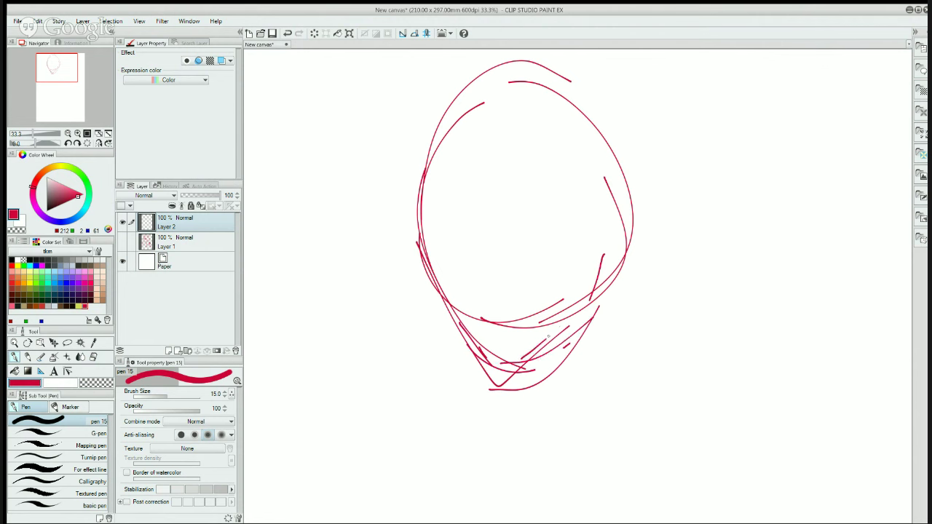
pyautogui.moveTo(547, 338); pyautogui.dragTo(640, 254)
# - Draw a slanted eye-level guideline across the face and short marks at the temple
pyautogui.moveTo(456, 227); pyautogui.dragTo(504, 218)
pyautogui.moveTo(579, 217); pyautogui.dragTo(595, 212)
pyautogui.moveTo(449, 242); pyautogui.dragTo(595, 213)
pyautogui.moveTo(566, 180); pyautogui.dragTo(566, 197)
pyautogui.moveTo(565, 162); pyautogui.dragTo(566, 173)
pyautogui.click(584, 185)
# - Sketch the ear at the end of the eye line, with its outer rim, lobe and inner folds
pyautogui.moveTo(565, 265)
pyautogui.mouseDown()
pyautogui.moveTo(624, 210)
pyautogui.moveTo(582, 285)
pyautogui.mouseUp()
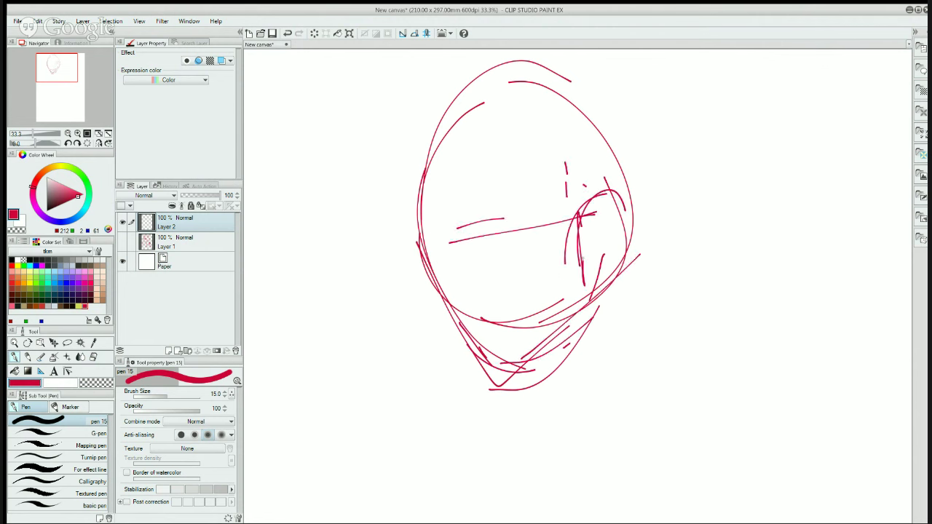
pyautogui.moveTo(589, 221); pyautogui.dragTo(582, 261)
pyautogui.moveTo(607, 193)
pyautogui.mouseDown()
pyautogui.moveTo(629, 233)
pyautogui.moveTo(625, 247)
pyautogui.mouseUp()
pyautogui.moveTo(623, 244); pyautogui.dragTo(582, 285)
pyautogui.moveTo(623, 223); pyautogui.dragTo(594, 293)
pyautogui.moveTo(585, 236)
pyautogui.mouseDown()
pyautogui.moveTo(617, 221)
pyautogui.moveTo(617, 240)
pyautogui.mouseUp()
pyautogui.moveTo(594, 219)
pyautogui.mouseDown()
pyautogui.moveTo(588, 232)
pyautogui.moveTo(606, 252)
pyautogui.moveTo(601, 213)
pyautogui.mouseUp()
pyautogui.moveTo(598, 202)
pyautogui.mouseDown()
pyautogui.moveTo(613, 228)
pyautogui.moveTo(600, 272)
pyautogui.mouseUp()
pyautogui.moveTo(585, 254); pyautogui.dragTo(597, 267)
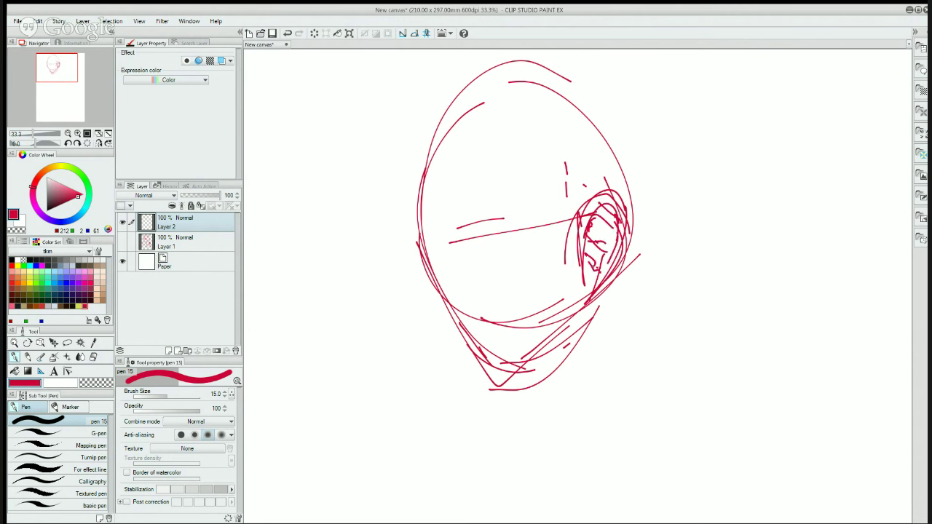
pyautogui.moveTo(629, 228)
pyautogui.mouseDown()
pyautogui.moveTo(624, 265)
pyautogui.moveTo(586, 291)
pyautogui.moveTo(639, 217)
pyautogui.mouseUp()
# - Sketch the upper eyelid of the near eye just below the eye-level guideline
pyautogui.moveTo(492, 236); pyautogui.dragTo(506, 231)
pyautogui.moveTo(515, 227)
pyautogui.mouseDown()
pyautogui.moveTo(524, 224)
pyautogui.moveTo(471, 260)
pyautogui.moveTo(513, 230)
pyautogui.mouseUp()
pyautogui.moveTo(475, 247)
pyautogui.mouseDown()
pyautogui.moveTo(544, 234)
pyautogui.moveTo(492, 234)
pyautogui.mouseUp()
pyautogui.moveTo(486, 243); pyautogui.dragTo(542, 237)
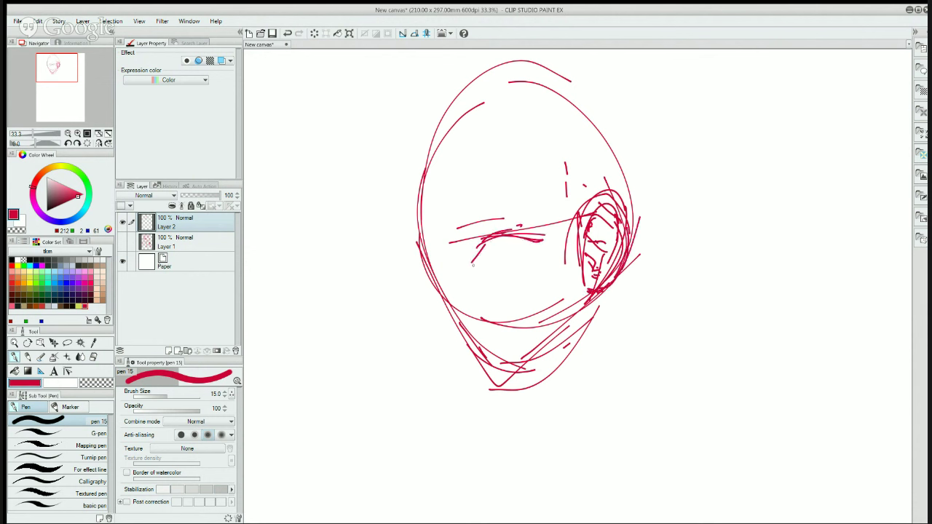
# - Draw the curved centre guideline down the face and rough in the nose and mouth along it
pyautogui.moveTo(473, 132)
pyautogui.mouseDown()
pyautogui.moveTo(466, 205)
pyautogui.moveTo(502, 371)
pyautogui.mouseUp()
pyautogui.moveTo(453, 186); pyautogui.dragTo(505, 369)
pyautogui.moveTo(465, 267); pyautogui.dragTo(466, 288)
pyautogui.moveTo(447, 222); pyautogui.dragTo(450, 240)
pyautogui.moveTo(452, 243)
pyautogui.mouseDown()
pyautogui.moveTo(459, 302)
pyautogui.moveTo(473, 321)
pyautogui.moveTo(485, 324)
pyautogui.moveTo(489, 310)
pyautogui.moveTo(496, 331)
pyautogui.moveTo(482, 333)
pyautogui.moveTo(499, 334)
pyautogui.moveTo(519, 318)
pyautogui.moveTo(510, 317)
pyautogui.mouseUp()
pyautogui.press('e')
pyautogui.press('p')
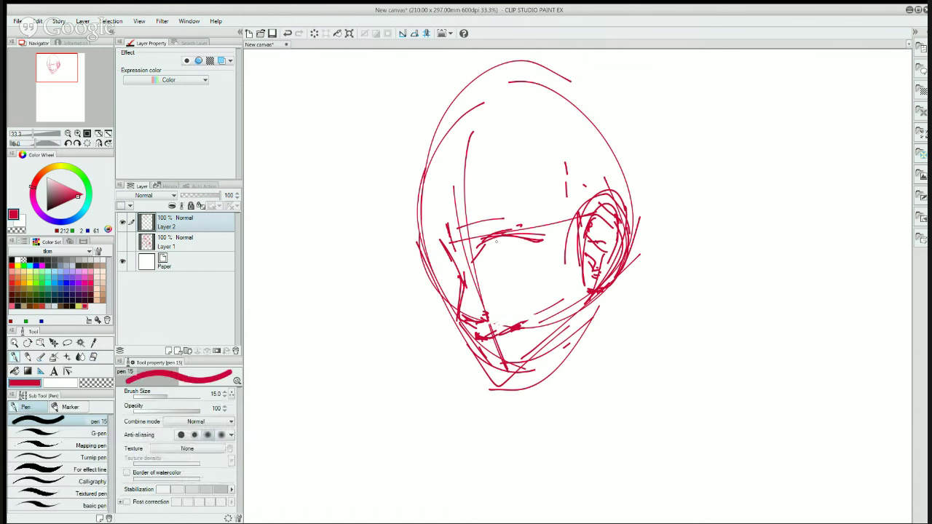
# - Add the irises and lid lines to the near eye and the far eye
pyautogui.moveTo(476, 251)
pyautogui.mouseDown()
pyautogui.moveTo(498, 238)
pyautogui.moveTo(492, 243)
pyautogui.moveTo(531, 237)
pyautogui.moveTo(515, 252)
pyautogui.mouseUp()
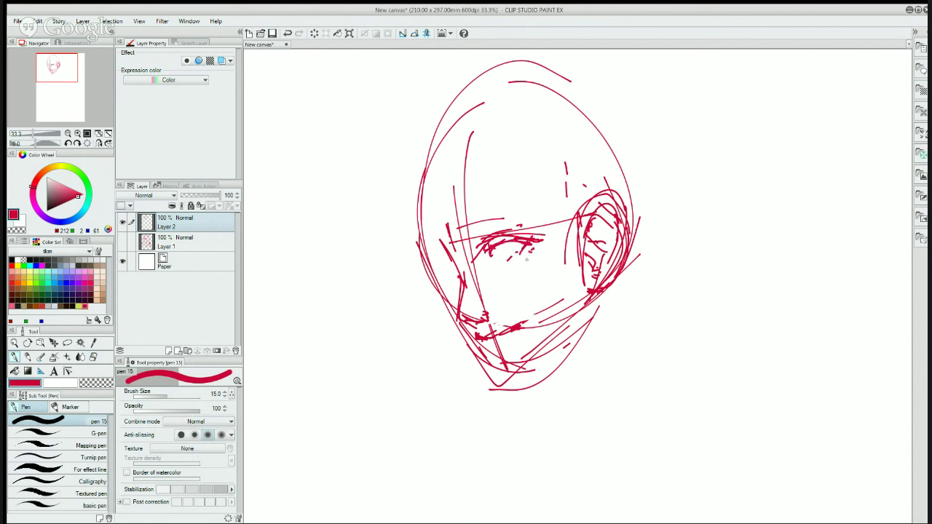
pyautogui.moveTo(453, 270)
pyautogui.mouseDown()
pyautogui.moveTo(428, 275)
pyautogui.moveTo(452, 284)
pyautogui.mouseUp()
pyautogui.moveTo(496, 244)
pyautogui.mouseDown()
pyautogui.moveTo(508, 252)
pyautogui.moveTo(500, 262)
pyautogui.mouseUp()
pyautogui.moveTo(439, 273); pyautogui.dragTo(447, 279)
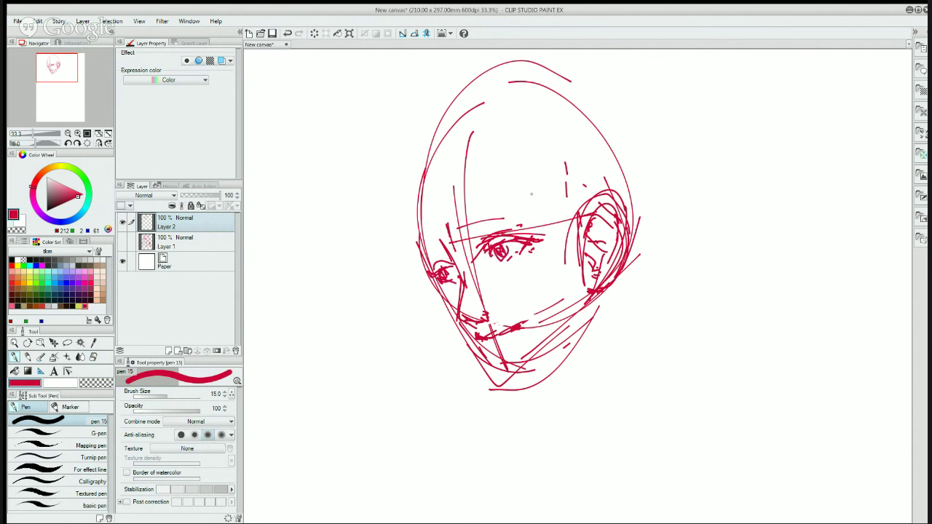
# - Draw both eyebrows and strengthen the far cheek, chin and jawline contours
pyautogui.press('e')
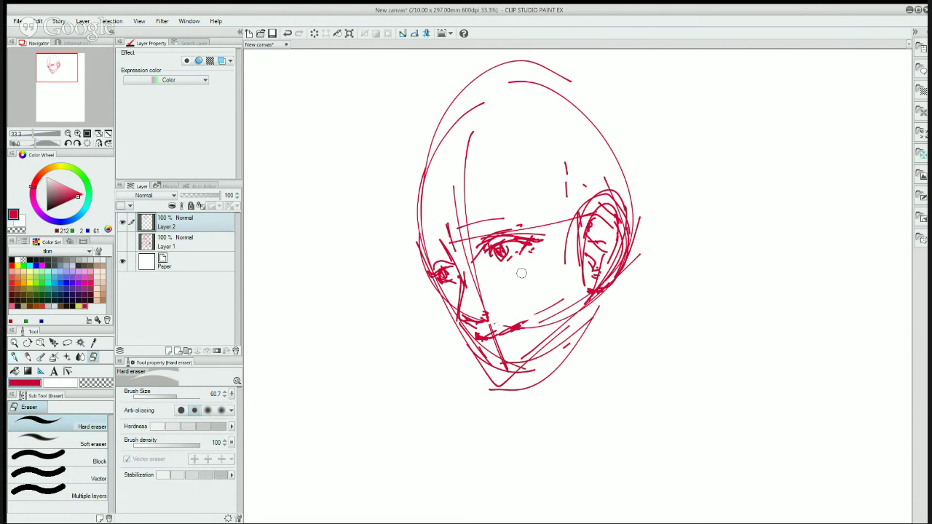
pyautogui.press('p')
pyautogui.moveTo(468, 247); pyautogui.dragTo(501, 207)
pyautogui.moveTo(433, 249); pyautogui.dragTo(443, 246)
pyautogui.moveTo(434, 278); pyautogui.dragTo(475, 346)
pyautogui.moveTo(434, 296); pyautogui.dragTo(502, 373)
pyautogui.moveTo(510, 328); pyautogui.dragTo(528, 319)
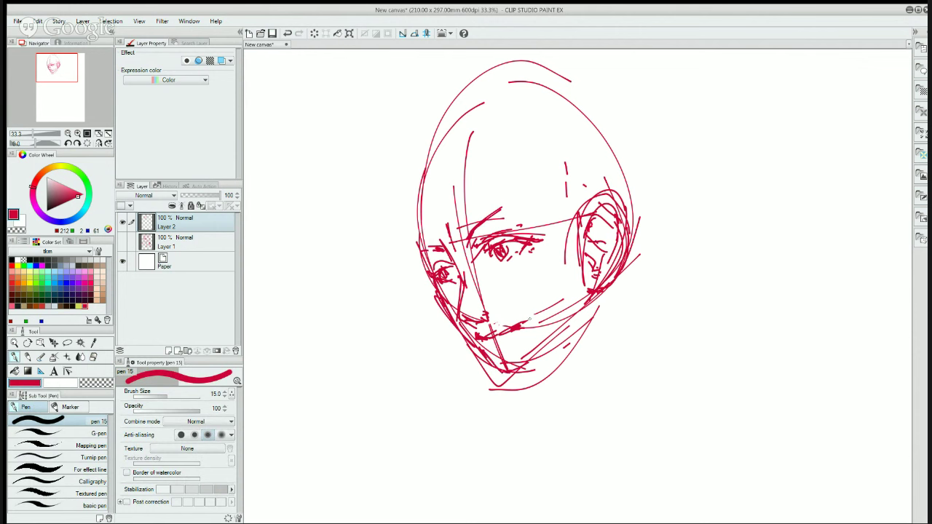
pyautogui.moveTo(498, 371); pyautogui.dragTo(547, 350)
pyautogui.moveTo(601, 298); pyautogui.dragTo(524, 365)
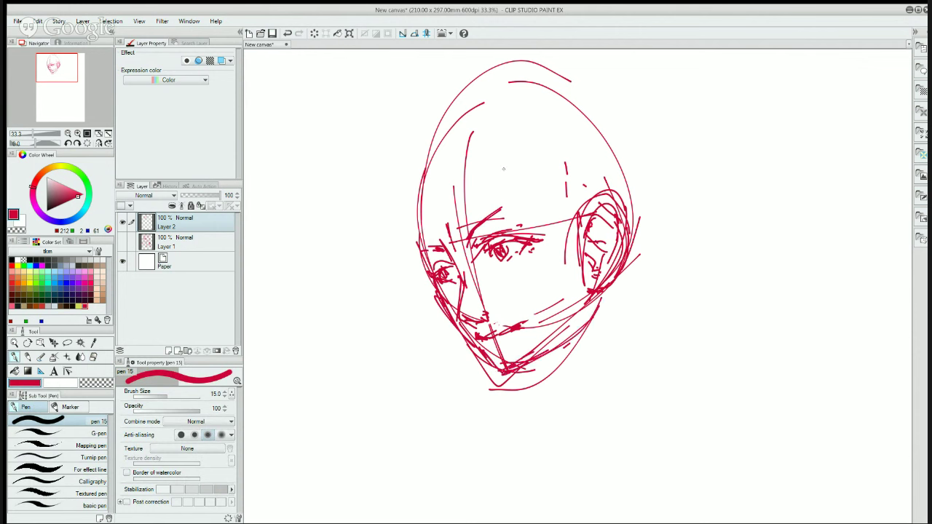
# - Sketch the hair on the far side of the head, with long fringe strands over the forehead and past the cheek
pyautogui.moveTo(429, 240)
pyautogui.mouseDown()
pyautogui.moveTo(420, 258)
pyautogui.moveTo(412, 188)
pyautogui.moveTo(451, 96)
pyautogui.mouseUp()
pyautogui.moveTo(416, 169); pyautogui.dragTo(429, 116)
pyautogui.moveTo(412, 219); pyautogui.dragTo(410, 178)
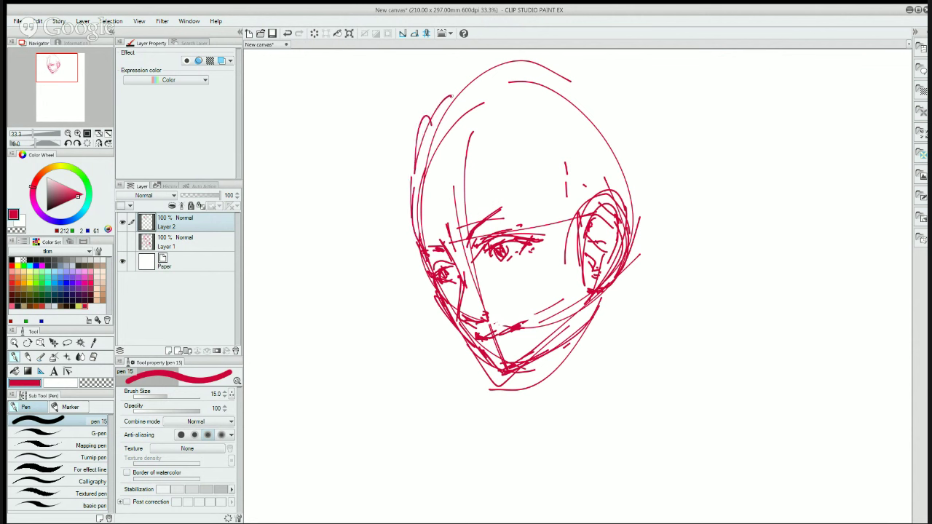
pyautogui.moveTo(481, 175); pyautogui.dragTo(510, 134)
pyautogui.moveTo(504, 151); pyautogui.dragTo(452, 245)
pyautogui.moveTo(460, 161); pyautogui.dragTo(448, 231)
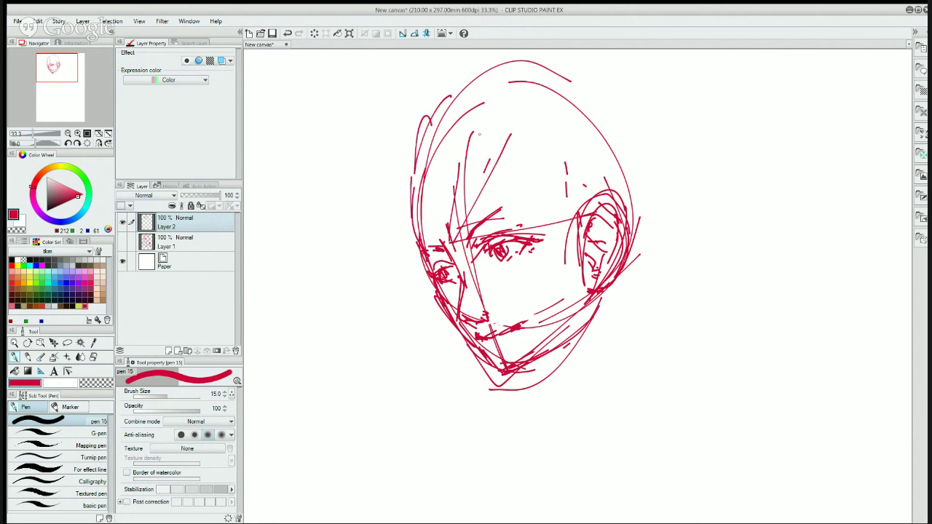
pyautogui.moveTo(482, 132); pyautogui.dragTo(455, 213)
pyautogui.moveTo(466, 127)
pyautogui.mouseDown()
pyautogui.moveTo(432, 237)
pyautogui.moveTo(415, 233)
pyautogui.mouseUp()
pyautogui.moveTo(420, 133)
pyautogui.mouseDown()
pyautogui.moveTo(397, 149)
pyautogui.moveTo(459, 348)
pyautogui.mouseUp()
pyautogui.moveTo(476, 376); pyautogui.dragTo(477, 384)
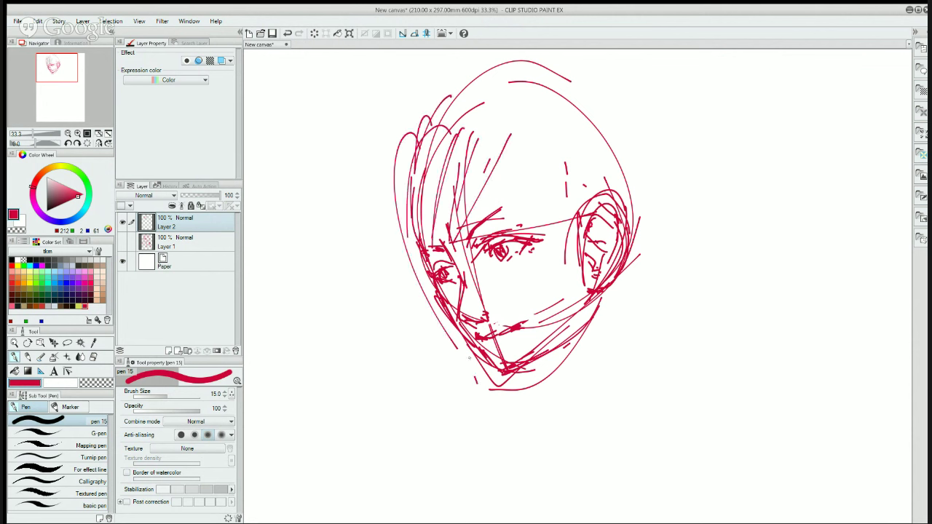
# - Sketch the parted fringe strands at the centre forehead and the sidelock falling in front of the ear
pyautogui.moveTo(506, 130); pyautogui.dragTo(511, 178)
pyautogui.moveTo(520, 139)
pyautogui.mouseDown()
pyautogui.moveTo(480, 237)
pyautogui.moveTo(499, 166)
pyautogui.mouseUp()
pyautogui.moveTo(516, 159)
pyautogui.mouseDown()
pyautogui.moveTo(541, 180)
pyautogui.moveTo(531, 178)
pyautogui.moveTo(551, 230)
pyautogui.mouseUp()
pyautogui.moveTo(528, 176); pyautogui.dragTo(581, 295)
pyautogui.moveTo(567, 181); pyautogui.dragTo(572, 242)
pyautogui.moveTo(576, 259); pyautogui.dragTo(579, 269)
pyautogui.moveTo(566, 210); pyautogui.dragTo(572, 250)
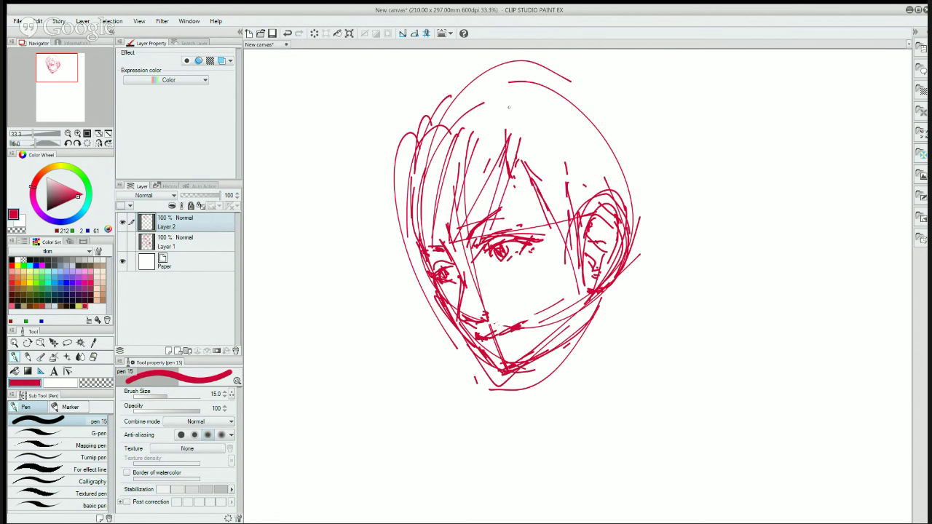
pyautogui.moveTo(517, 116); pyautogui.dragTo(566, 179)
# - Outline the hair volume over the crown and extend it to a flicked tip at the back of the head
pyautogui.moveTo(404, 161); pyautogui.dragTo(522, 64)
pyautogui.moveTo(430, 117); pyautogui.dragTo(571, 112)
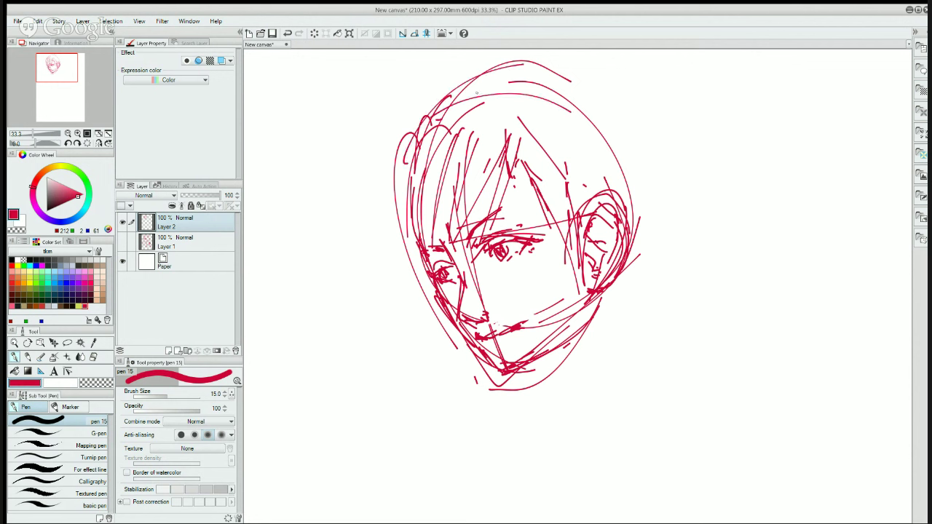
pyautogui.moveTo(490, 74)
pyautogui.mouseDown()
pyautogui.moveTo(586, 104)
pyautogui.moveTo(643, 169)
pyautogui.mouseUp()
pyautogui.moveTo(598, 132)
pyautogui.mouseDown()
pyautogui.moveTo(643, 179)
pyautogui.moveTo(677, 175)
pyautogui.mouseUp()
# - Add jagged hair tufts behind the ear, from the flicked tip down to the nape
pyautogui.moveTo(655, 187)
pyautogui.mouseDown()
pyautogui.moveTo(668, 179)
pyautogui.moveTo(650, 209)
pyautogui.mouseUp()
pyautogui.moveTo(642, 224); pyautogui.dragTo(636, 237)
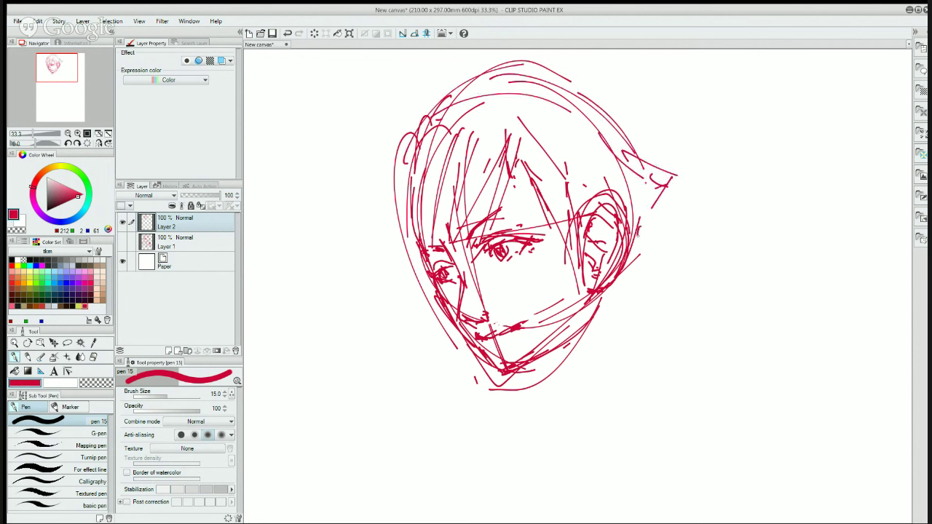
pyautogui.moveTo(661, 207); pyautogui.dragTo(638, 233)
pyautogui.moveTo(658, 211)
pyautogui.mouseDown()
pyautogui.moveTo(668, 206)
pyautogui.moveTo(644, 233)
pyautogui.mouseUp()
pyautogui.moveTo(652, 230); pyautogui.dragTo(634, 254)
pyautogui.moveTo(630, 281); pyautogui.dragTo(603, 323)
# - Sketch the front and back contours of the neck below the chin and ear
pyautogui.moveTo(635, 248)
pyautogui.mouseDown()
pyautogui.moveTo(621, 302)
pyautogui.moveTo(637, 306)
pyautogui.moveTo(641, 369)
pyautogui.mouseUp()
pyautogui.moveTo(543, 362)
pyautogui.mouseDown()
pyautogui.moveTo(551, 396)
pyautogui.moveTo(539, 397)
pyautogui.moveTo(531, 424)
pyautogui.mouseUp()
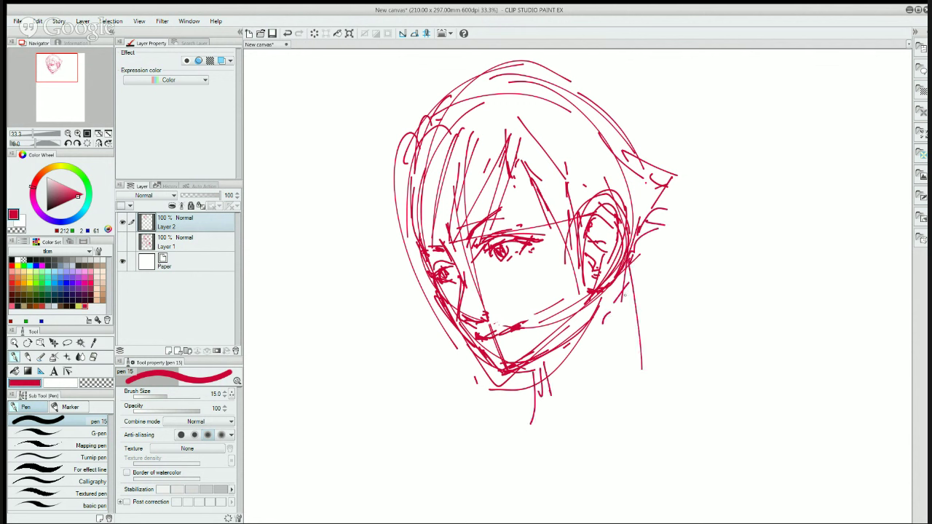
pyautogui.moveTo(625, 279)
pyautogui.mouseDown()
pyautogui.moveTo(677, 356)
pyautogui.moveTo(678, 399)
pyautogui.mouseUp()
pyautogui.moveTo(542, 361)
pyautogui.mouseDown()
pyautogui.moveTo(545, 400)
pyautogui.moveTo(569, 455)
pyautogui.mouseUp()
pyautogui.moveTo(544, 356); pyautogui.dragTo(553, 379)
# - Draw the neck muscles converging at the base of the throat and the far side of the collar
pyautogui.moveTo(628, 341); pyautogui.dragTo(596, 447)
pyautogui.moveTo(663, 356); pyautogui.dragTo(585, 477)
pyautogui.moveTo(586, 436); pyautogui.dragTo(586, 479)
pyautogui.moveTo(616, 310); pyautogui.dragTo(598, 441)
pyautogui.moveTo(565, 473)
pyautogui.mouseDown()
pyautogui.moveTo(558, 477)
pyautogui.moveTo(591, 456)
pyautogui.mouseUp()
pyautogui.moveTo(562, 393); pyautogui.dragTo(556, 407)
pyautogui.moveTo(537, 435); pyautogui.dragTo(535, 448)
pyautogui.moveTo(550, 403); pyautogui.dragTo(469, 451)
pyautogui.moveTo(527, 389)
pyautogui.mouseDown()
pyautogui.moveTo(470, 441)
pyautogui.moveTo(517, 458)
pyautogui.mouseUp()
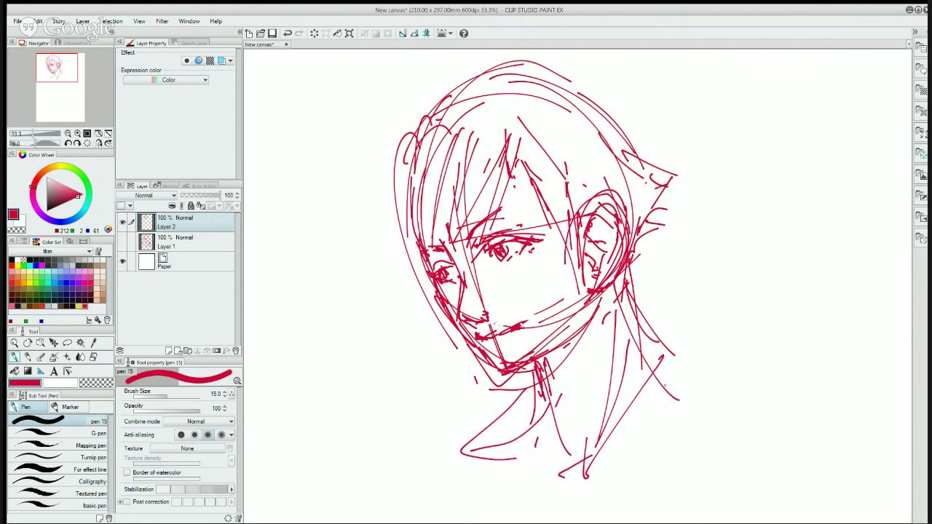
# - Sketch the near side of the collar, sweeping from the nape out to a point and back to the throat
pyautogui.moveTo(623, 334); pyautogui.dragTo(710, 386)
pyautogui.moveTo(655, 372); pyautogui.dragTo(710, 384)
pyautogui.moveTo(708, 386); pyautogui.dragTo(664, 445)
pyautogui.moveTo(738, 388); pyautogui.dragTo(574, 470)
pyautogui.moveTo(674, 436); pyautogui.dragTo(626, 474)
pyautogui.moveTo(644, 438)
pyautogui.mouseDown()
pyautogui.moveTo(564, 475)
pyautogui.moveTo(592, 473)
pyautogui.mouseUp()
pyautogui.moveTo(525, 452); pyautogui.dragTo(540, 460)
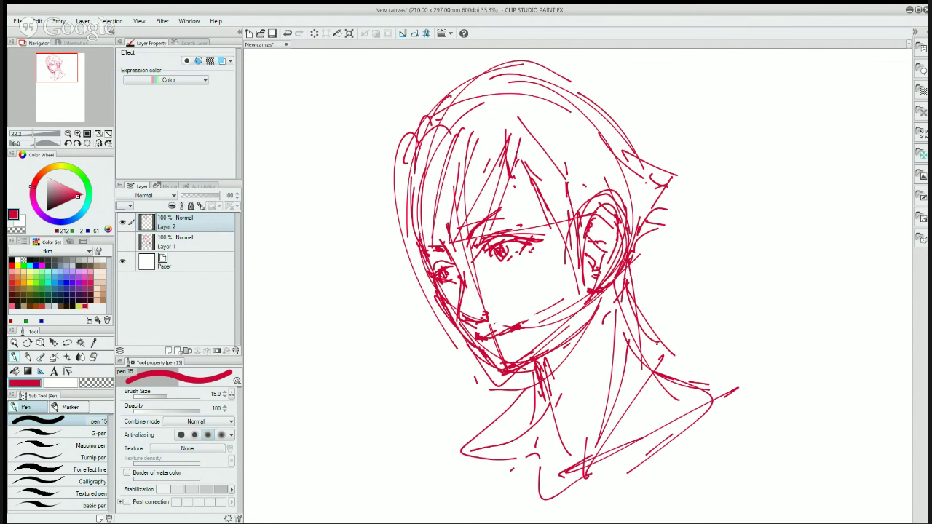
pyautogui.moveTo(612, 465); pyautogui.dragTo(587, 480)
pyautogui.moveTo(665, 405); pyautogui.dragTo(645, 420)
pyautogui.moveTo(578, 474); pyautogui.dragTo(570, 479)
# - Erase the centre guideline around the nose and add short shading strokes under the near eye and along the nose bridge
pyautogui.moveTo(511, 268); pyautogui.dragTo(507, 280)
pyautogui.moveTo(526, 264); pyautogui.dragTo(520, 275)
pyautogui.press('e')
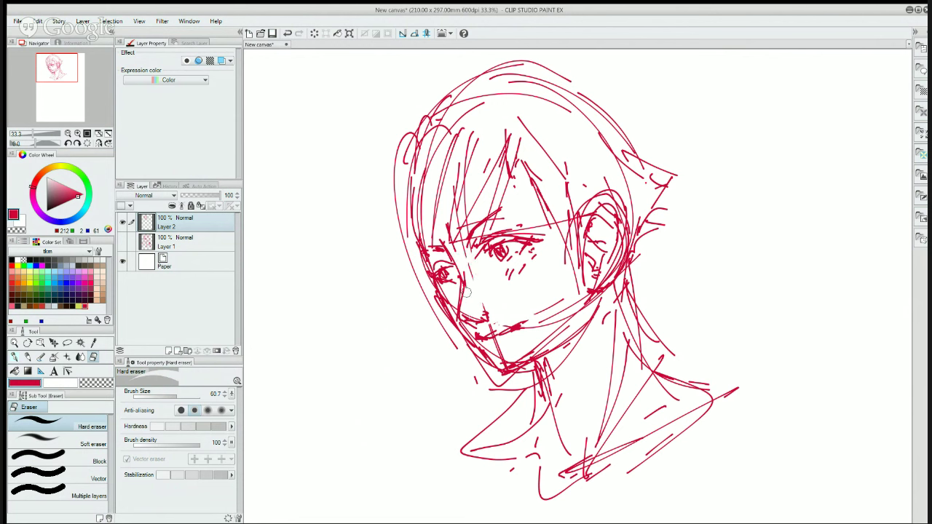
pyautogui.press('p')
pyautogui.moveTo(466, 288); pyautogui.dragTo(464, 300)
pyautogui.moveTo(472, 289); pyautogui.dragTo(468, 302)
pyautogui.press('e')
pyautogui.press('p')
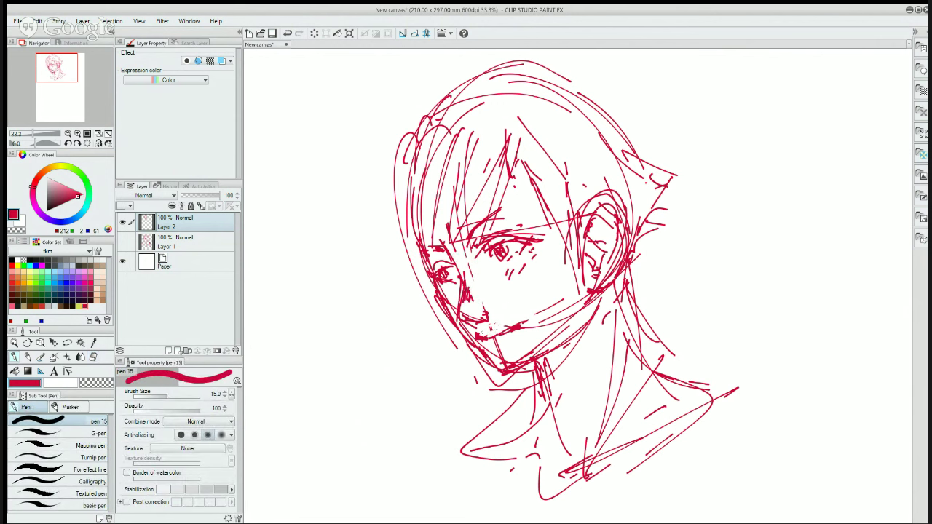
# - Clean up the mouth by alternately erasing and redrawing the lip lines and removing guideline remnants around them
pyautogui.press('e')
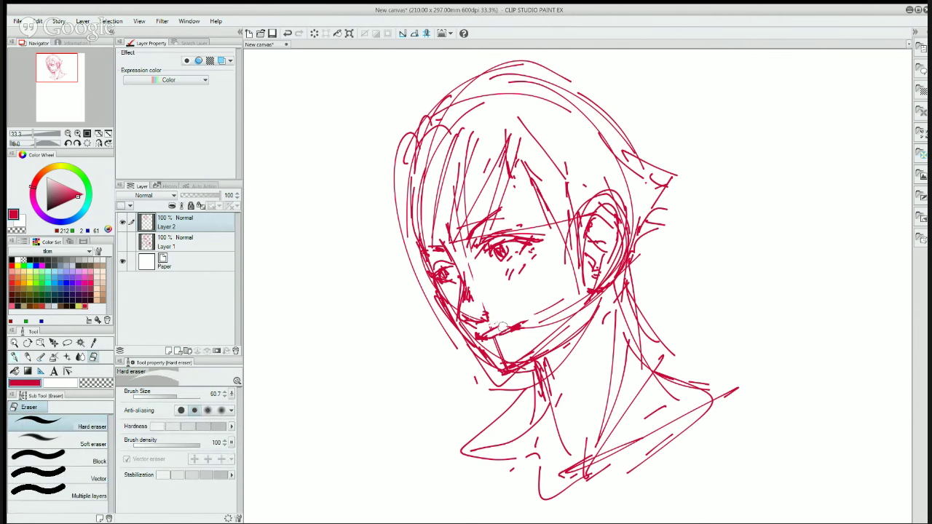
pyautogui.press('p')
pyautogui.press('e')
pyautogui.press('e')
pyautogui.press('p')
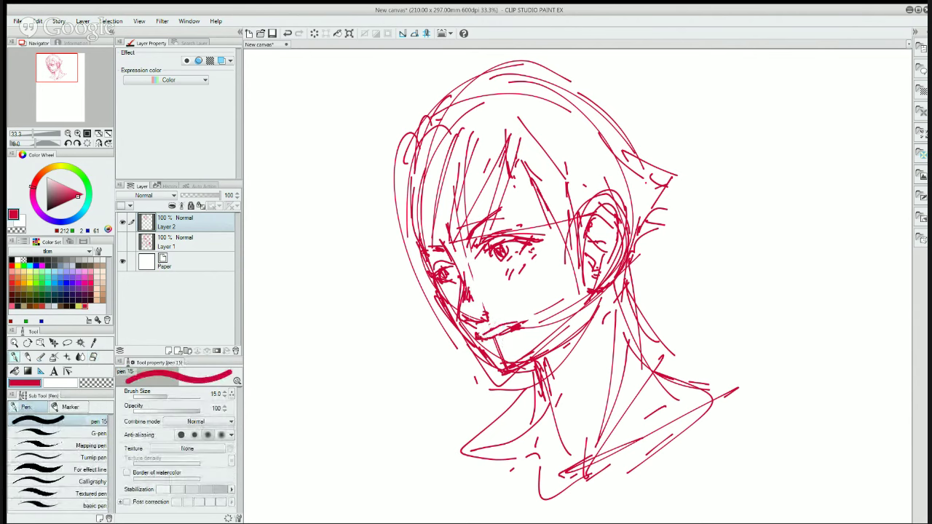
pyautogui.press('e')
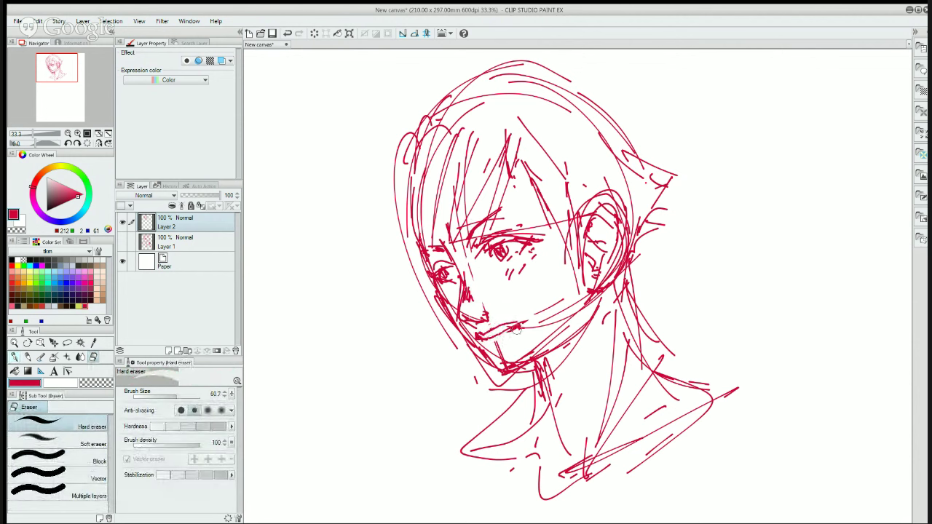
pyautogui.press('p')
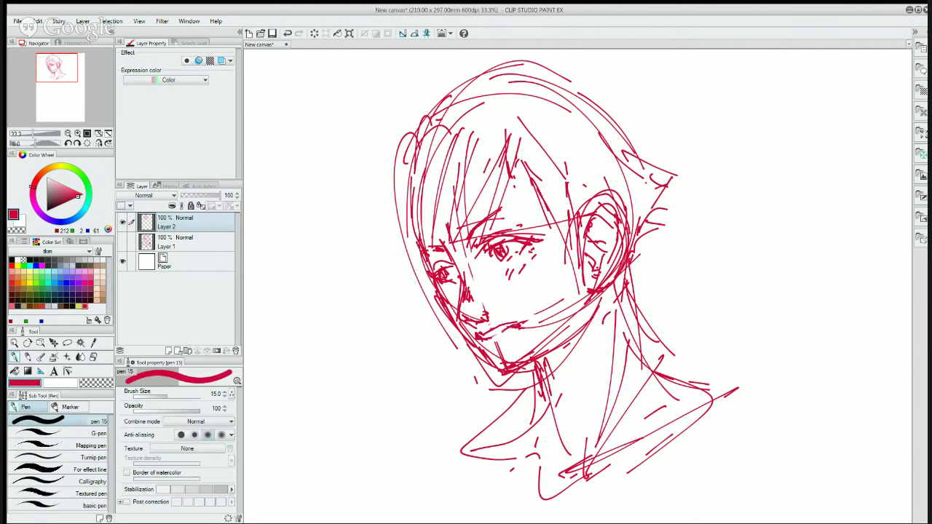
# - Hatch shadow strokes along the near jawline and erase the leftover guidelines around and below the chin
pyautogui.press('e')
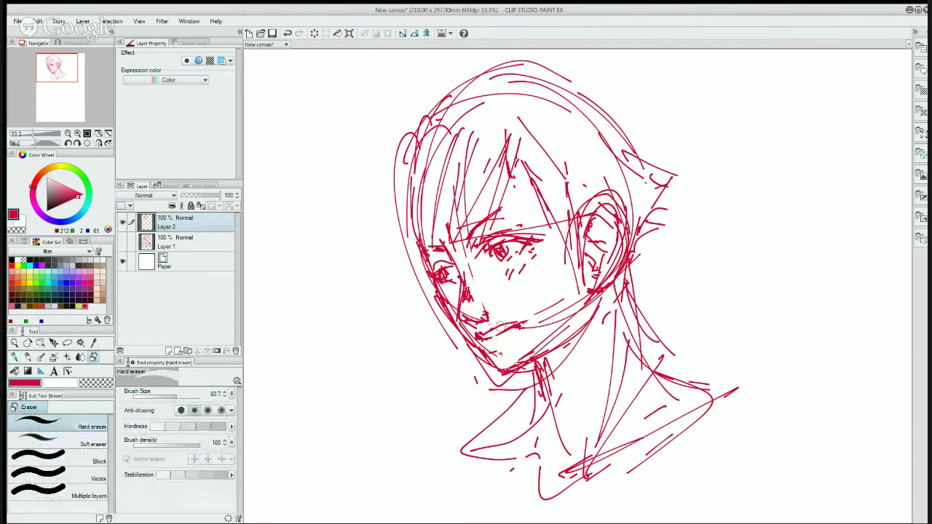
pyautogui.press('p')
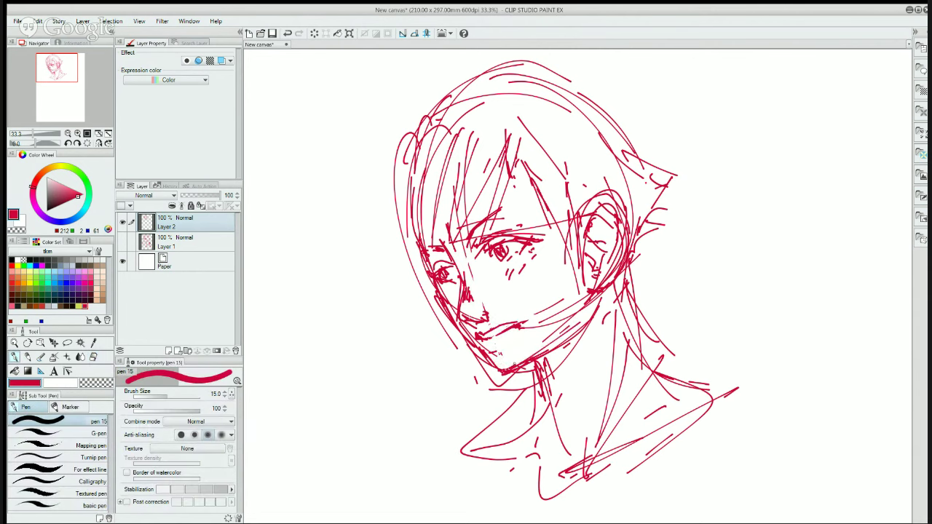
pyautogui.press('e')
pyautogui.press('p')
pyautogui.moveTo(513, 364)
pyautogui.mouseDown()
pyautogui.moveTo(594, 309)
pyautogui.moveTo(581, 311)
pyautogui.moveTo(588, 319)
pyautogui.mouseUp()
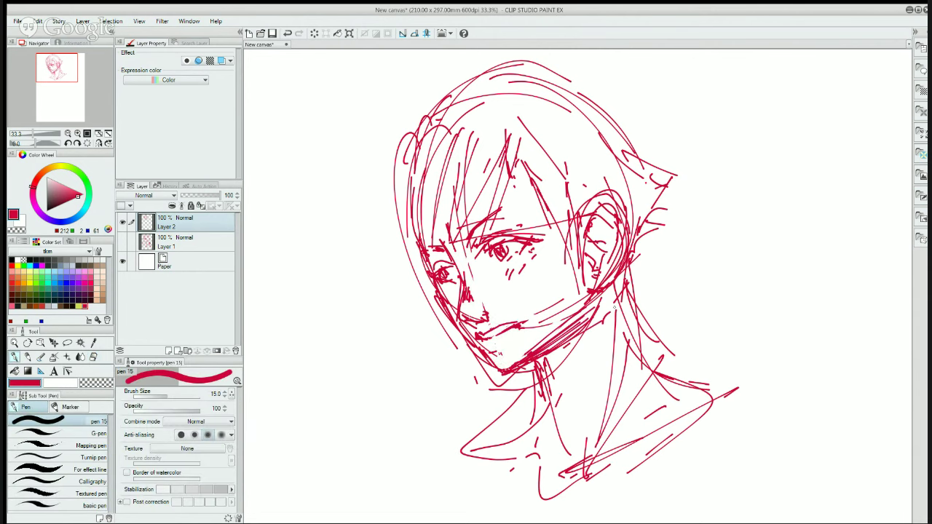
pyautogui.press('e')
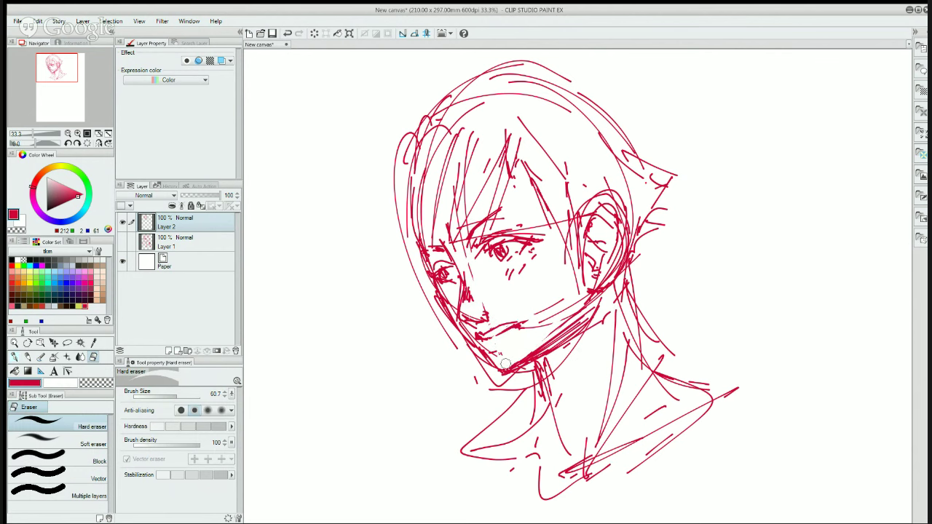
pyautogui.moveTo(506, 364); pyautogui.dragTo(546, 332)
pyautogui.moveTo(488, 372)
pyautogui.mouseDown()
pyautogui.moveTo(506, 372)
pyautogui.moveTo(501, 383)
pyautogui.moveTo(484, 372)
pyautogui.moveTo(473, 379)
pyautogui.mouseUp()
pyautogui.press('p')
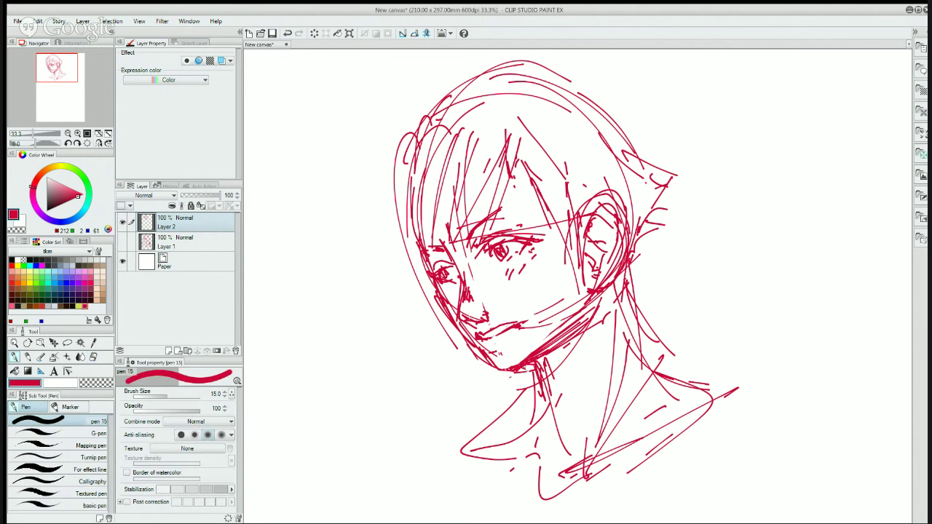
# - Darken the neck shadow beneath the chin and tidy the chin contour by alternately erasing and redrawing it
pyautogui.moveTo(536, 372); pyautogui.dragTo(559, 422)
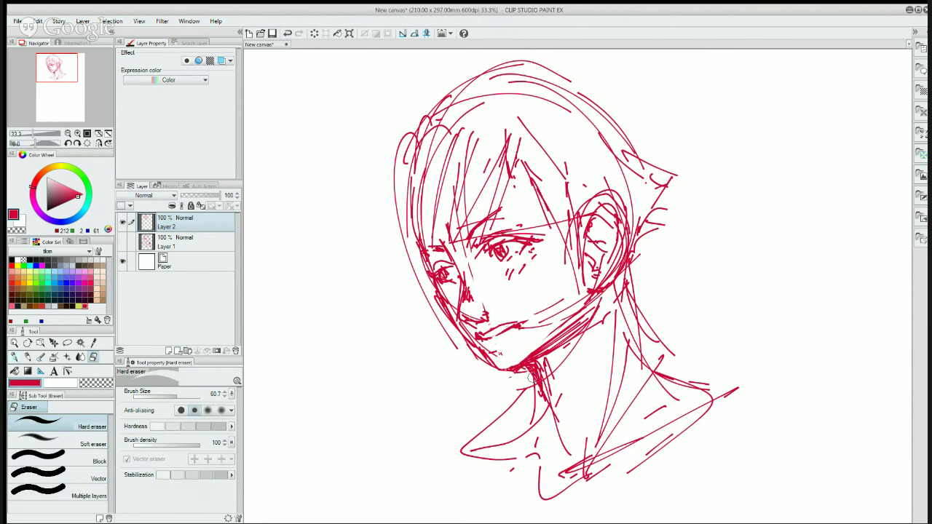
pyautogui.press('e')
pyautogui.press('p')
pyautogui.press('e')
pyautogui.press('p')
pyautogui.press('e')
pyautogui.press('p')
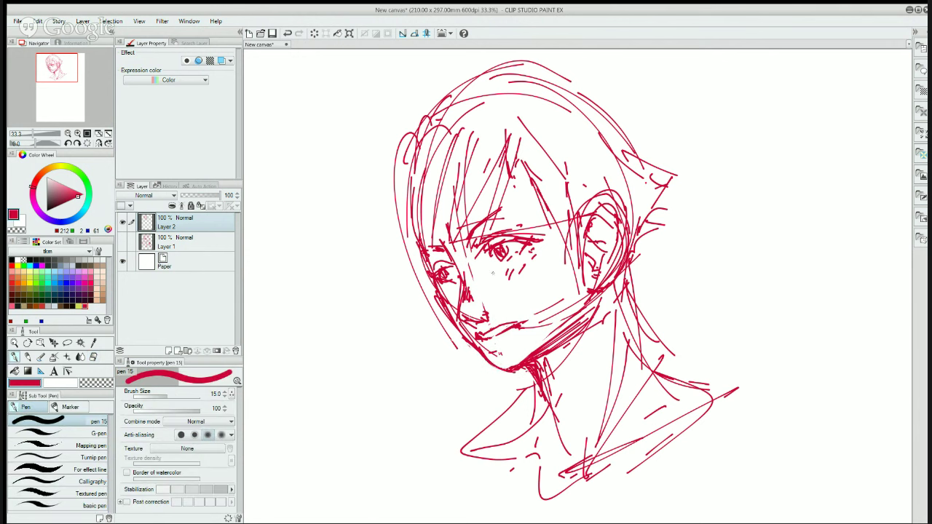
# - Refine the nose tip, upper lip and far cheek contour by erasing construction lines and redrawing clean edges
pyautogui.press('e')
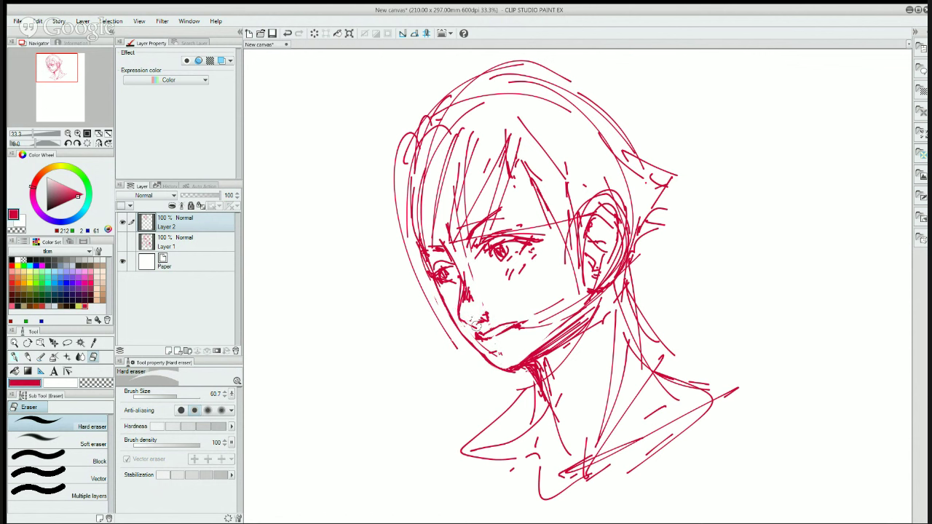
pyautogui.press('p')
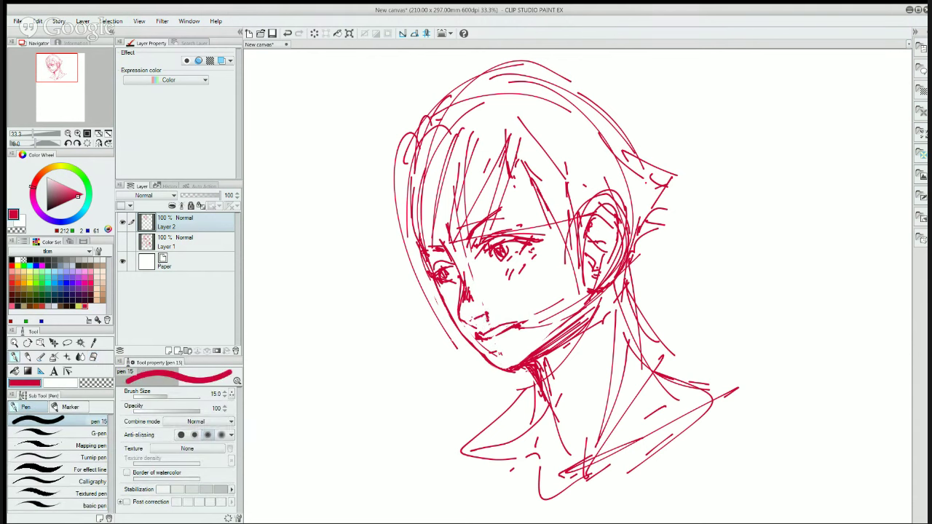
pyautogui.press('e')
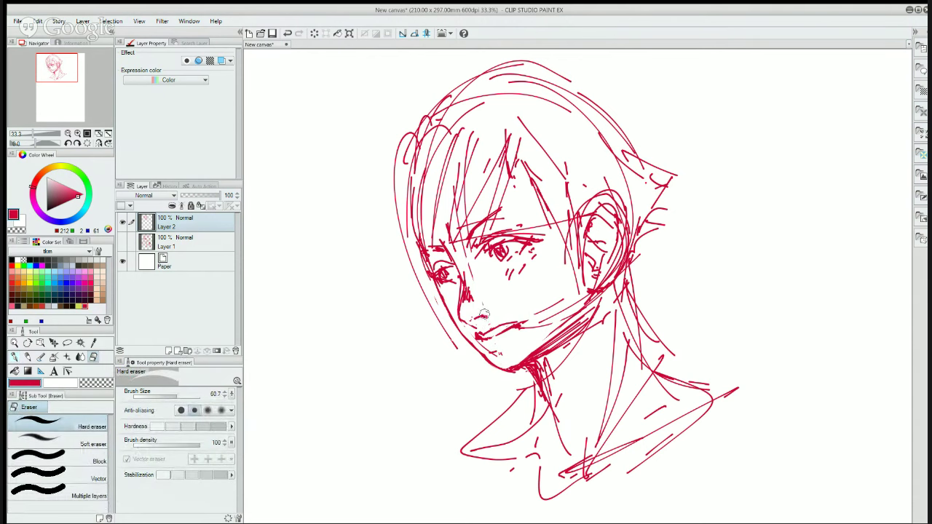
pyautogui.press('p')
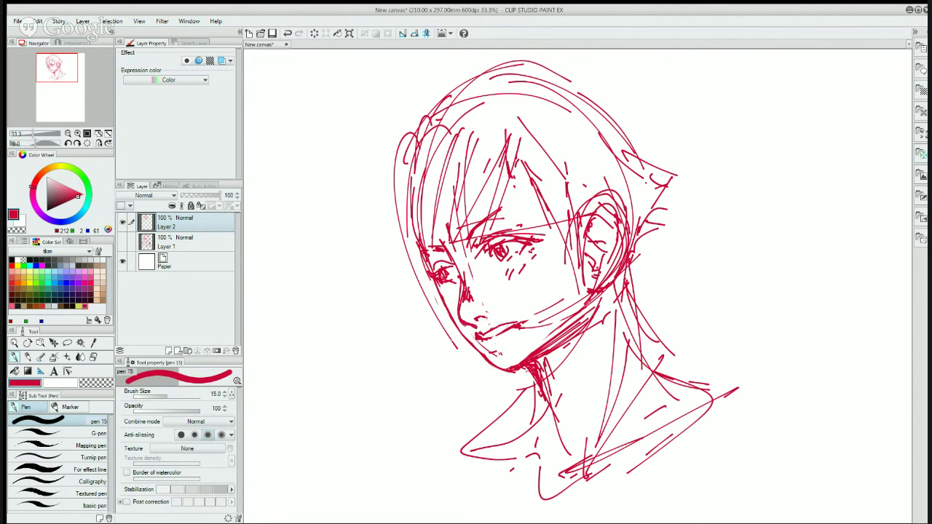
pyautogui.press('e')
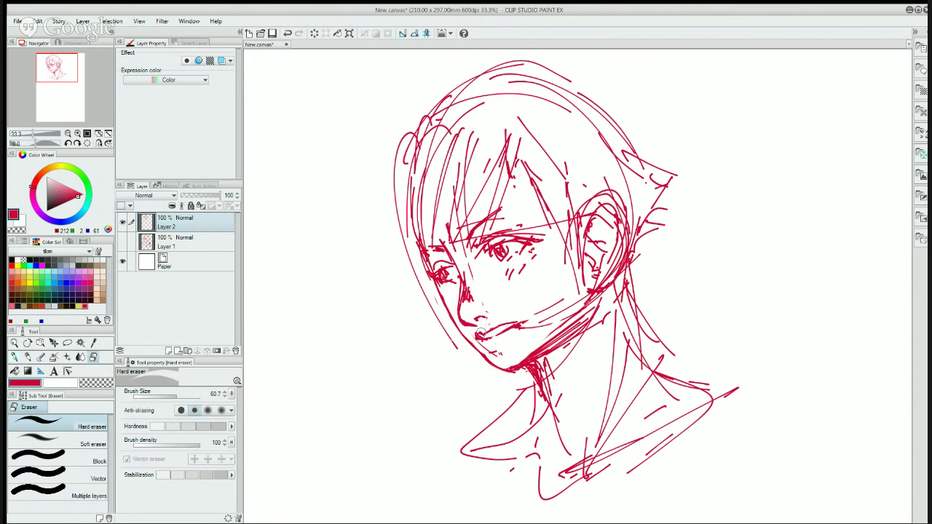
pyautogui.press('p')
pyautogui.press('e')
pyautogui.press('p')
pyautogui.press('e')
pyautogui.press('p')
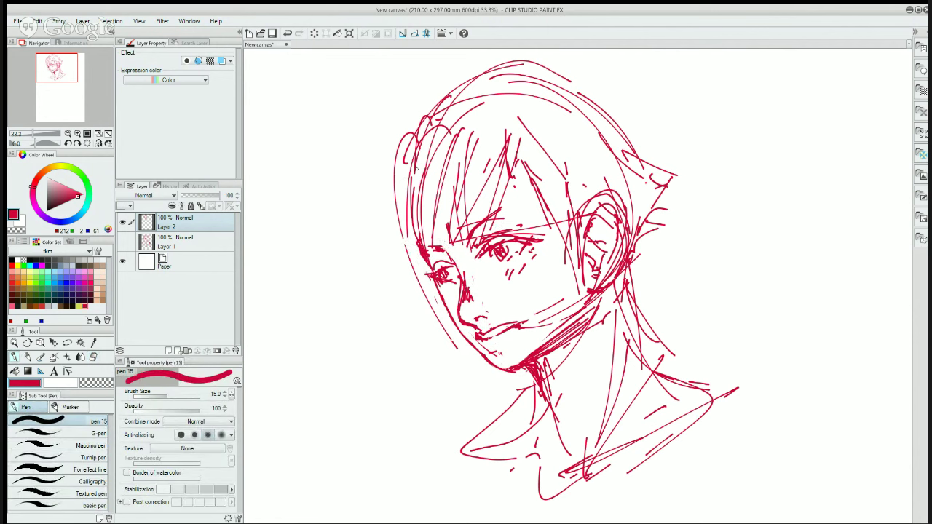
# - Add a long hair strand down the far side of the face and thicken the parted strand on the forehead
pyautogui.moveTo(398, 149); pyautogui.dragTo(468, 383)
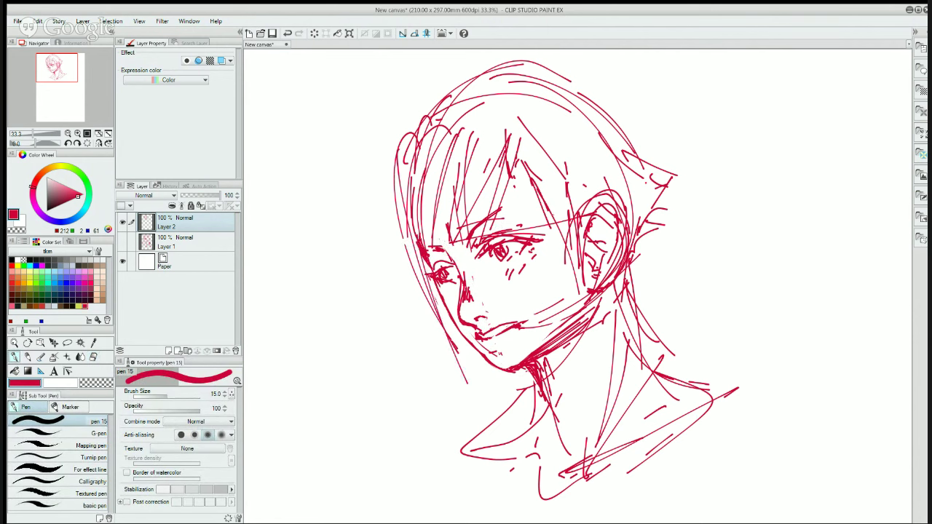
pyautogui.moveTo(518, 164); pyautogui.dragTo(537, 195)
pyautogui.moveTo(525, 184); pyautogui.dragTo(546, 210)
# - Redraw the back of the neck with several overlapping strokes and erase the stray outer neck lines
pyautogui.moveTo(627, 293); pyautogui.dragTo(664, 361)
pyautogui.moveTo(628, 273); pyautogui.dragTo(651, 356)
pyautogui.moveTo(624, 285)
pyautogui.mouseDown()
pyautogui.moveTo(659, 373)
pyautogui.moveTo(637, 338)
pyautogui.moveTo(653, 356)
pyautogui.mouseUp()
pyautogui.press('e')
pyautogui.moveTo(631, 260); pyautogui.dragTo(631, 301)
pyautogui.moveTo(665, 374); pyautogui.dragTo(671, 380)
pyautogui.moveTo(651, 326); pyautogui.dragTo(655, 340)
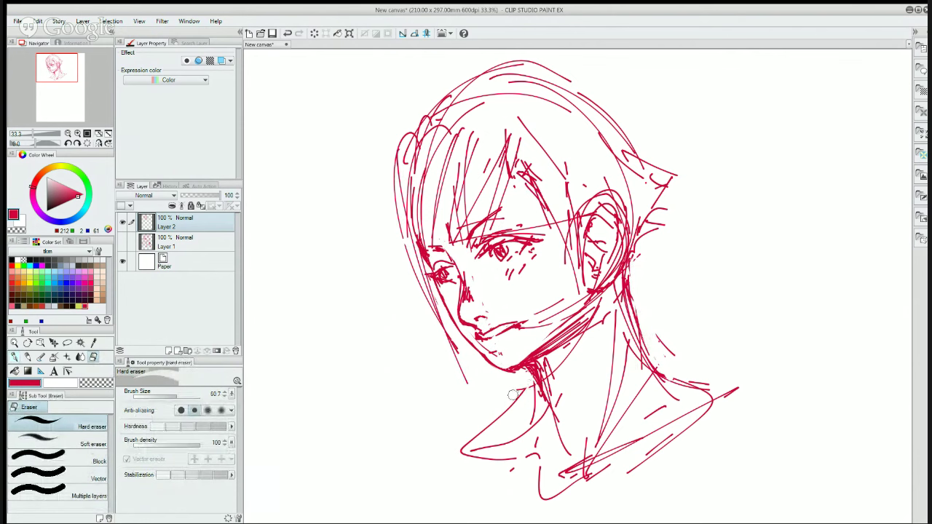
# - Extend the far collar edge up to the neck and reinforce the near collar line toward the throat
pyautogui.press('p')
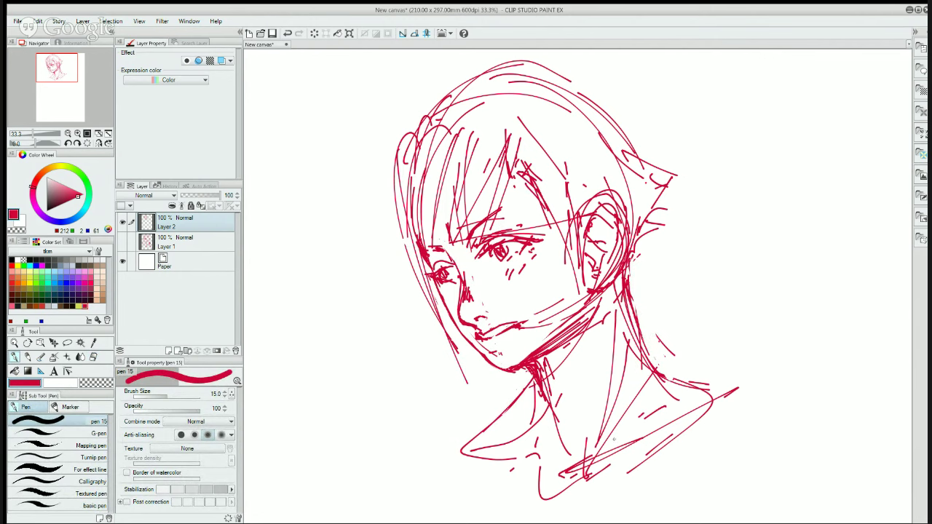
pyautogui.moveTo(644, 411); pyautogui.dragTo(588, 468)
pyautogui.moveTo(770, 299)
pyautogui.mouseDown()
pyautogui.moveTo(557, 327)
pyautogui.moveTo(678, 214)
pyautogui.mouseUp()
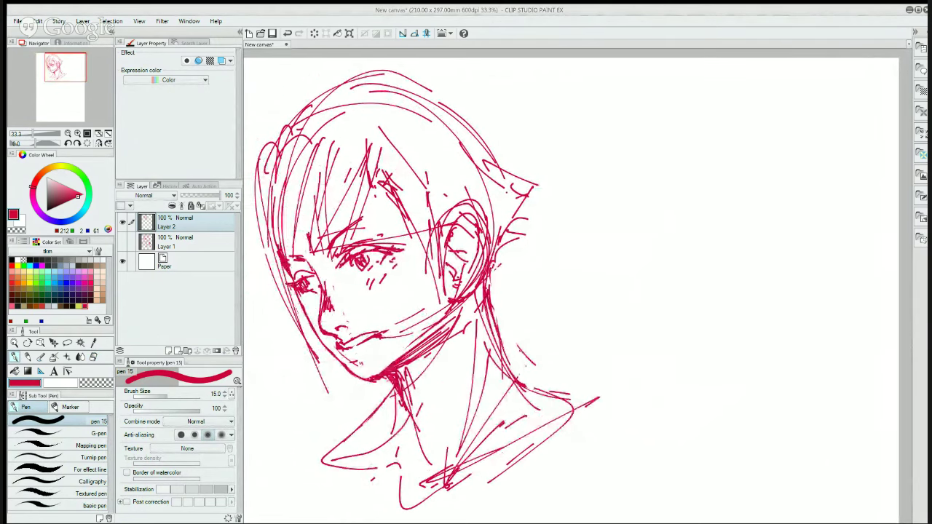
# - Erase the brow guideline crossing to the ear and thicken the hair strands at the temple
pyautogui.press('e')
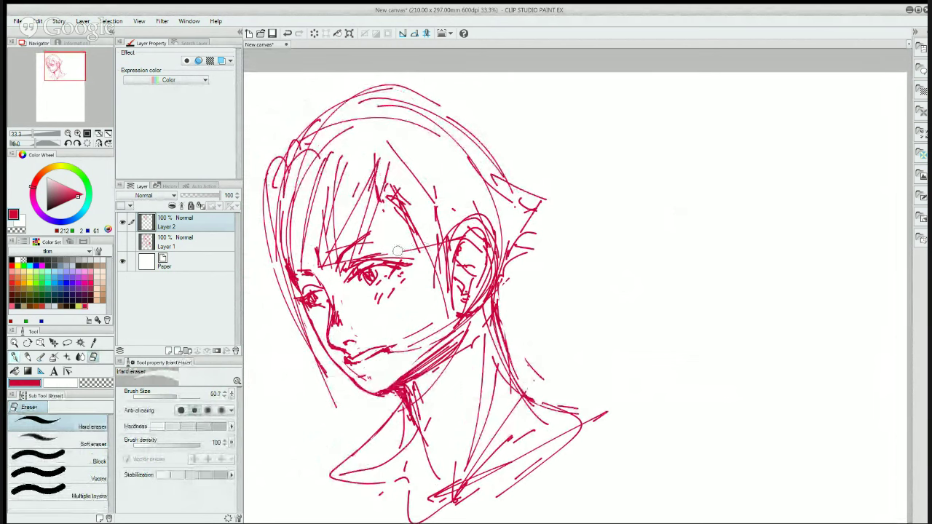
pyautogui.moveTo(426, 234); pyautogui.dragTo(436, 267)
pyautogui.press('p')
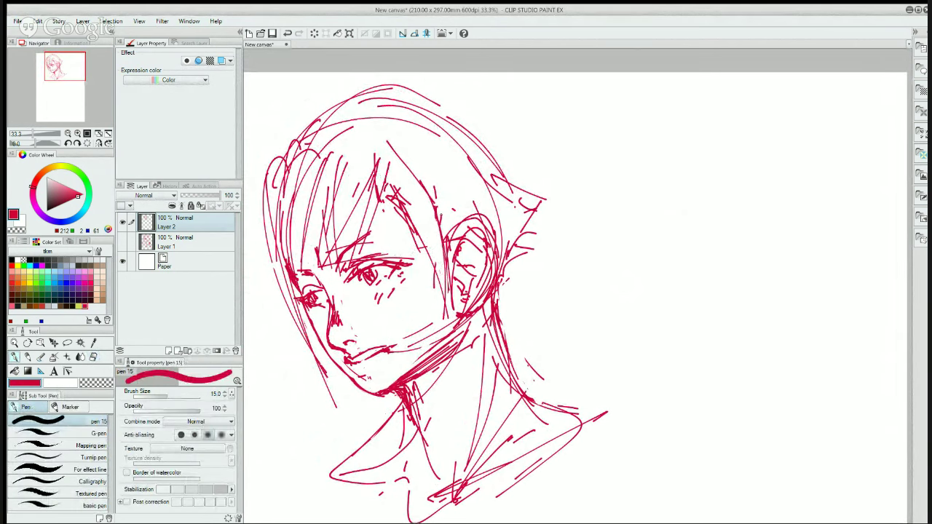
pyautogui.moveTo(440, 233); pyautogui.dragTo(453, 211)
pyautogui.press('e')
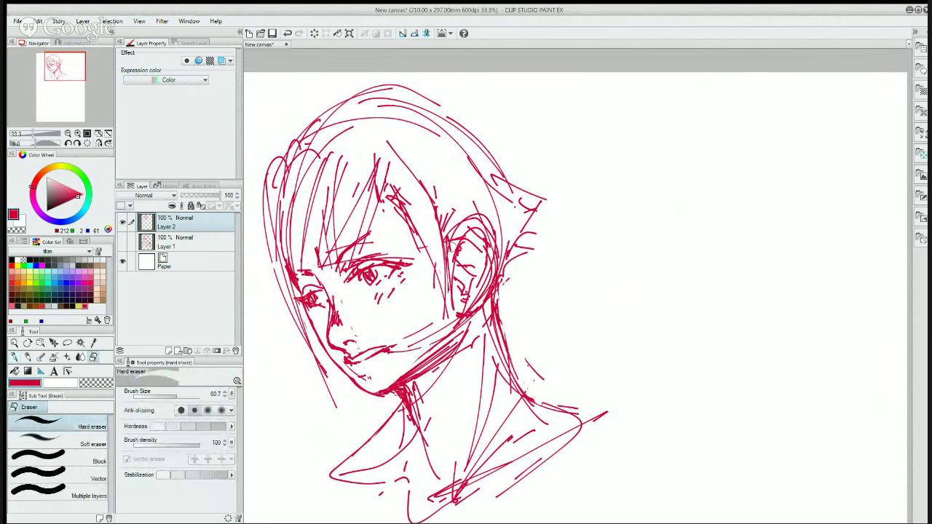
# - Clean up the ear by erasing its overlapping lines and redrawing the outer rim down to the lobe
pyautogui.moveTo(477, 222)
pyautogui.mouseDown()
pyautogui.moveTo(489, 235)
pyautogui.moveTo(486, 225)
pyautogui.moveTo(460, 246)
pyautogui.moveTo(482, 231)
pyautogui.moveTo(495, 237)
pyautogui.moveTo(498, 262)
pyautogui.moveTo(484, 295)
pyautogui.mouseUp()
pyautogui.press('p')
pyautogui.press('e')
pyautogui.press('p')
pyautogui.press('e')
pyautogui.moveTo(492, 259); pyautogui.dragTo(478, 298)
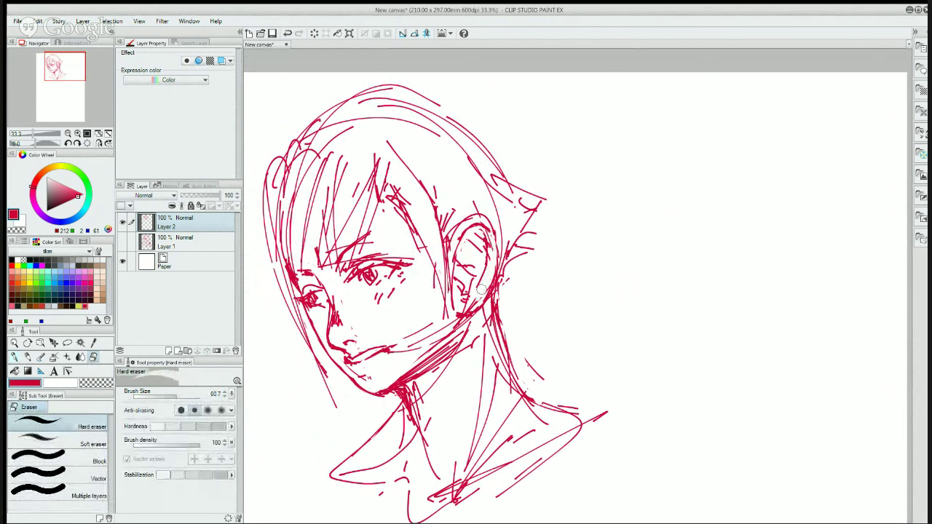
pyautogui.press('p')
pyautogui.moveTo(498, 247); pyautogui.dragTo(478, 309)
# - Erase the excess lines behind the ear and down the neck, and redraw the neck muscle and collar base strokes
pyautogui.press('e')
pyautogui.moveTo(495, 275)
pyautogui.mouseDown()
pyautogui.moveTo(478, 314)
pyautogui.moveTo(501, 249)
pyautogui.moveTo(490, 316)
pyautogui.mouseUp()
pyautogui.moveTo(499, 255); pyautogui.dragTo(474, 443)
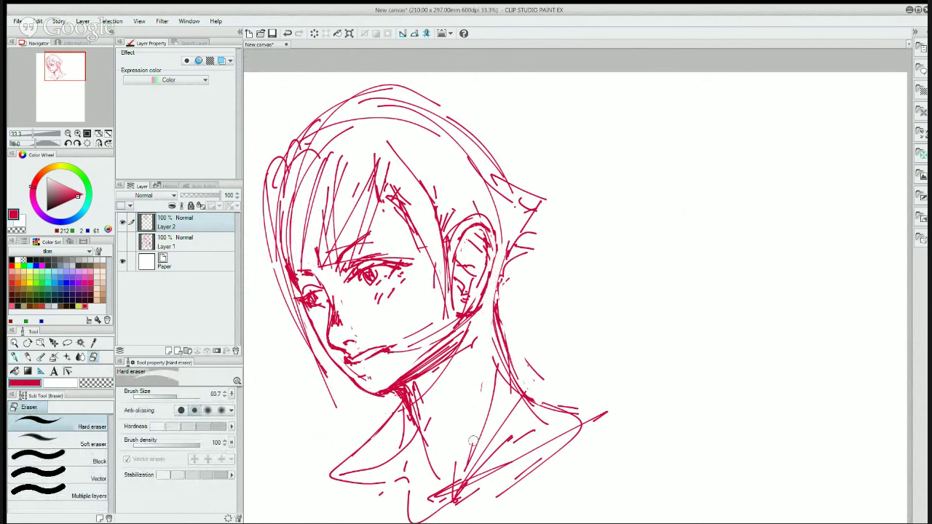
pyautogui.press('p')
pyautogui.moveTo(462, 342); pyautogui.dragTo(450, 436)
pyautogui.press('e')
pyautogui.press('p')
pyautogui.moveTo(494, 459); pyautogui.dragTo(539, 418)
pyautogui.moveTo(548, 414); pyautogui.dragTo(534, 448)
# - Thicken the near collar from the throat up to the shoulder and sketch its fold around the nape
pyautogui.press('space')
pyautogui.moveTo(642, 386); pyautogui.dragTo(696, 294)
pyautogui.moveTo(536, 395); pyautogui.dragTo(615, 331)
pyautogui.moveTo(490, 456)
pyautogui.mouseDown()
pyautogui.moveTo(625, 324)
pyautogui.moveTo(540, 397)
pyautogui.moveTo(631, 323)
pyautogui.moveTo(631, 297)
pyautogui.mouseUp()
pyautogui.moveTo(592, 268); pyautogui.dragTo(591, 328)
pyautogui.moveTo(579, 290); pyautogui.dragTo(610, 301)
pyautogui.moveTo(569, 288); pyautogui.dragTo(604, 297)
# - Draw a deep V-shaped neckline with repeated strokes from both sides meeting at a point below the throat
pyautogui.moveTo(450, 306)
pyautogui.mouseDown()
pyautogui.moveTo(437, 348)
pyautogui.moveTo(474, 457)
pyautogui.mouseUp()
pyautogui.moveTo(445, 343); pyautogui.dragTo(478, 452)
pyautogui.moveTo(444, 301); pyautogui.dragTo(478, 455)
pyautogui.moveTo(451, 333)
pyautogui.mouseDown()
pyautogui.moveTo(477, 445)
pyautogui.moveTo(502, 478)
pyautogui.mouseUp()
pyautogui.moveTo(526, 418); pyautogui.dragTo(486, 473)
pyautogui.moveTo(514, 432); pyautogui.dragTo(482, 472)
# - Sketch the wide outer collar over the near shoulder, from the nape to a point and back toward the chest
pyautogui.moveTo(596, 297)
pyautogui.mouseDown()
pyautogui.moveTo(660, 324)
pyautogui.moveTo(638, 309)
pyautogui.mouseUp()
pyautogui.moveTo(654, 319)
pyautogui.mouseDown()
pyautogui.moveTo(720, 360)
pyautogui.moveTo(552, 473)
pyautogui.mouseUp()
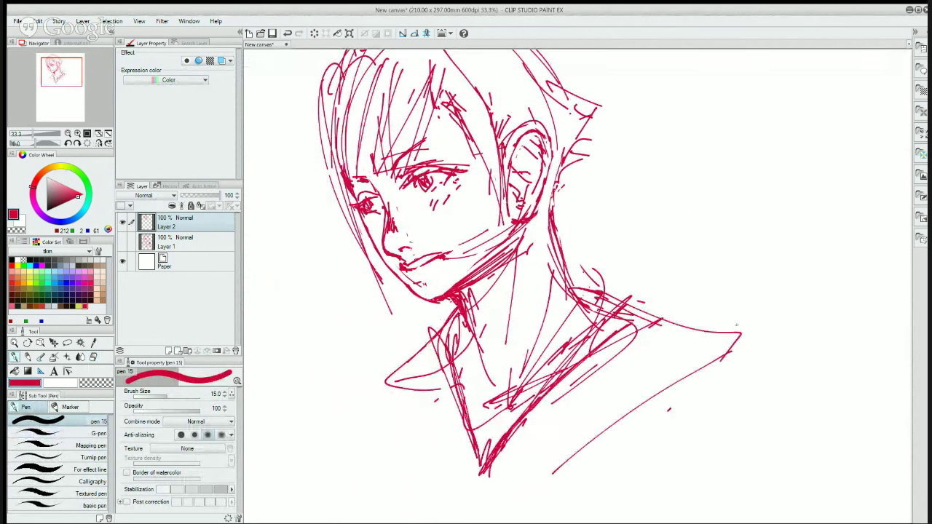
pyautogui.moveTo(739, 321); pyautogui.dragTo(524, 491)
# - Draw the outer collar on the far side, from the neck out to a corner and down to the chest
pyautogui.moveTo(443, 468); pyautogui.dragTo(492, 498)
pyautogui.moveTo(451, 326); pyautogui.dragTo(388, 385)
pyautogui.moveTo(457, 298)
pyautogui.mouseDown()
pyautogui.moveTo(389, 362)
pyautogui.moveTo(400, 429)
pyautogui.mouseUp()
pyautogui.moveTo(390, 384)
pyautogui.mouseDown()
pyautogui.moveTo(459, 486)
pyautogui.moveTo(526, 464)
pyautogui.mouseUp()
# - Thicken the hair outline at the back of the head and add short hair tufts along the nape
pyautogui.moveTo(687, 309); pyautogui.dragTo(698, 420)
pyautogui.moveTo(580, 180); pyautogui.dragTo(620, 236)
pyautogui.moveTo(580, 263)
pyautogui.mouseDown()
pyautogui.moveTo(572, 285)
pyautogui.moveTo(578, 311)
pyautogui.mouseUp()
pyautogui.moveTo(566, 295)
pyautogui.mouseDown()
pyautogui.moveTo(585, 350)
pyautogui.moveTo(636, 298)
pyautogui.mouseUp()
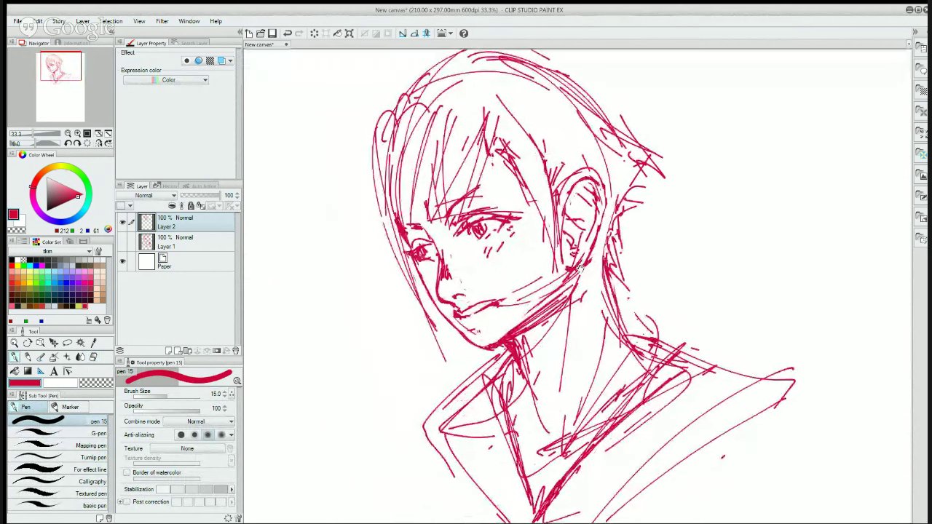
# - Draw a large head circle with a curved side-plane line on the empty canvas beside the portrait
pyautogui.moveTo(689, 315); pyautogui.dragTo(668, 345)
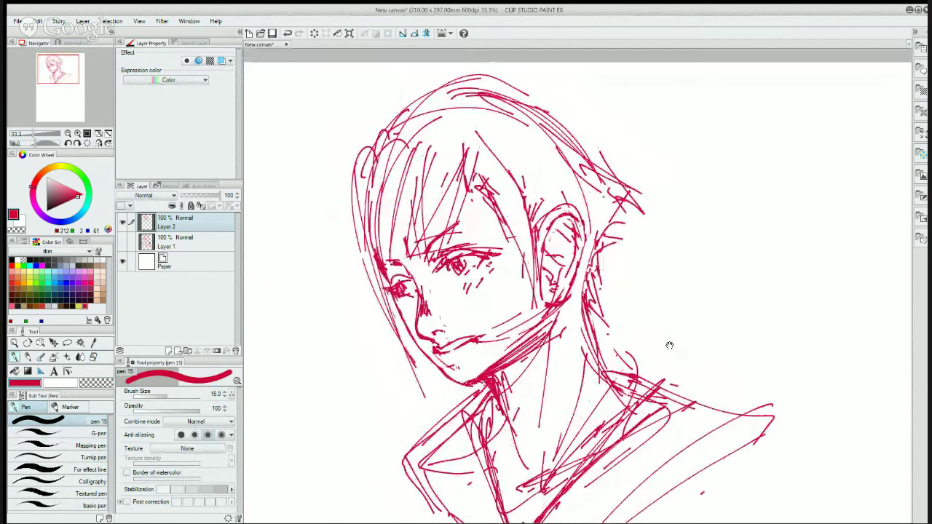
pyautogui.moveTo(672, 287); pyautogui.dragTo(549, 284)
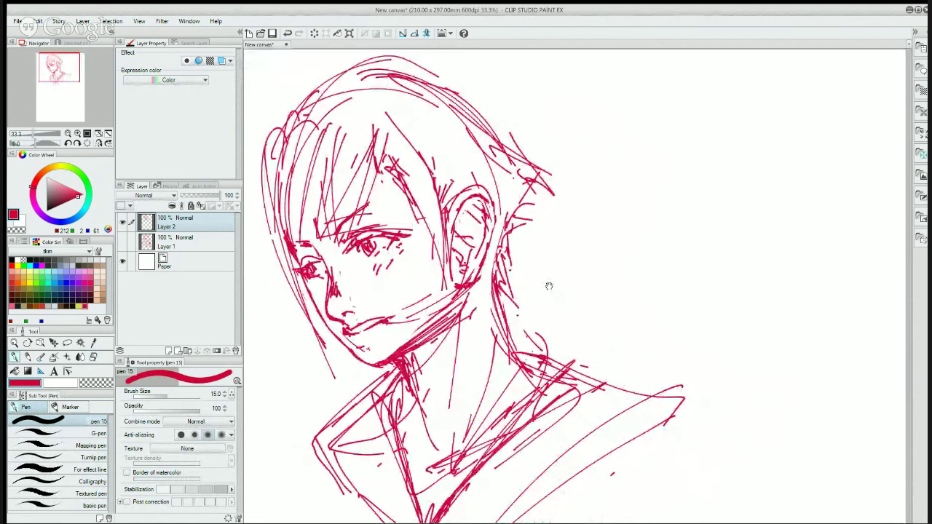
pyautogui.moveTo(776, 237); pyautogui.dragTo(677, 225)
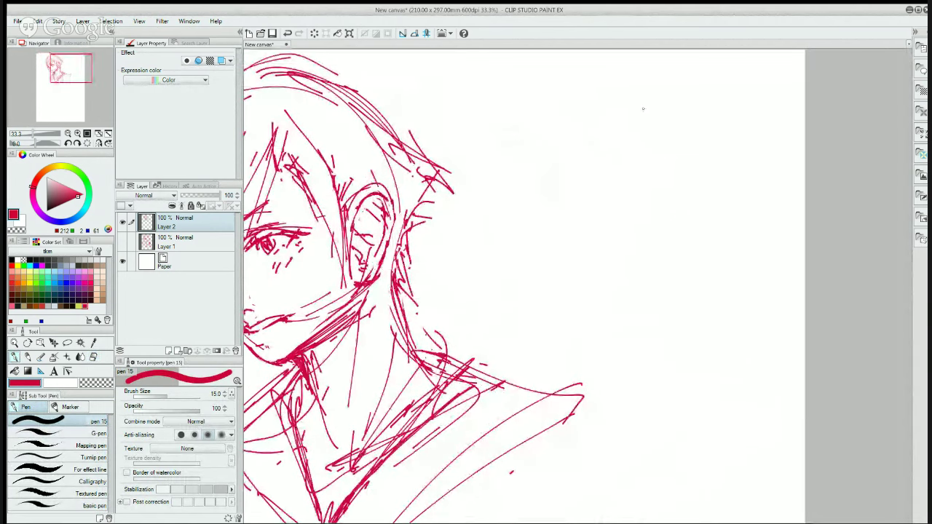
pyautogui.moveTo(584, 201)
pyautogui.mouseDown()
pyautogui.moveTo(692, 187)
pyautogui.moveTo(674, 181)
pyautogui.moveTo(676, 215)
pyautogui.mouseUp()
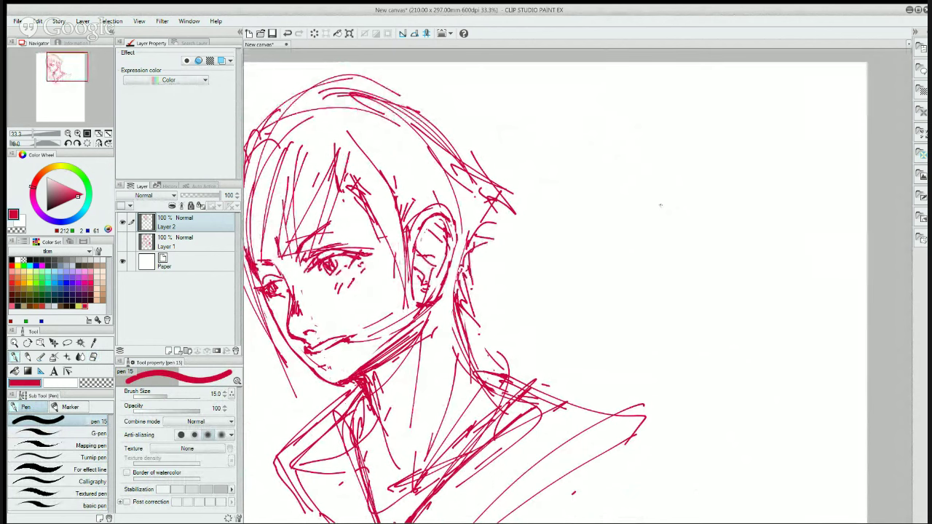
pyautogui.moveTo(689, 136); pyautogui.dragTo(715, 155)
pyautogui.moveTo(679, 130)
pyautogui.mouseDown()
pyautogui.moveTo(712, 143)
pyautogui.moveTo(619, 116)
pyautogui.moveTo(542, 272)
pyautogui.moveTo(670, 338)
pyautogui.mouseUp()
pyautogui.moveTo(715, 110); pyautogui.dragTo(744, 265)
pyautogui.moveTo(726, 110)
pyautogui.mouseDown()
pyautogui.moveTo(754, 138)
pyautogui.moveTo(745, 319)
pyautogui.moveTo(632, 330)
pyautogui.mouseUp()
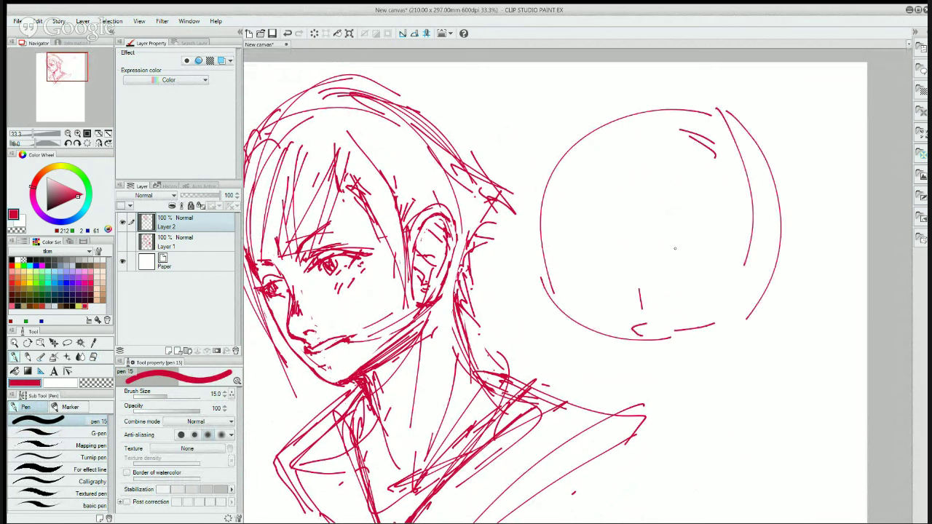
# - Add a slanted brow line across the new head circle and two vertical edges running down past its lower rim
pyautogui.moveTo(668, 254); pyautogui.dragTo(663, 363)
pyautogui.moveTo(668, 252)
pyautogui.mouseDown()
pyautogui.moveTo(602, 195)
pyautogui.moveTo(679, 252)
pyautogui.mouseUp()
pyautogui.moveTo(580, 188); pyautogui.dragTo(673, 250)
pyautogui.moveTo(726, 213)
pyautogui.mouseDown()
pyautogui.moveTo(726, 235)
pyautogui.moveTo(789, 156)
pyautogui.mouseUp()
pyautogui.moveTo(754, 182); pyautogui.dragTo(763, 302)
pyautogui.moveTo(749, 215)
pyautogui.mouseDown()
pyautogui.moveTo(732, 360)
pyautogui.moveTo(736, 302)
pyautogui.mouseUp()
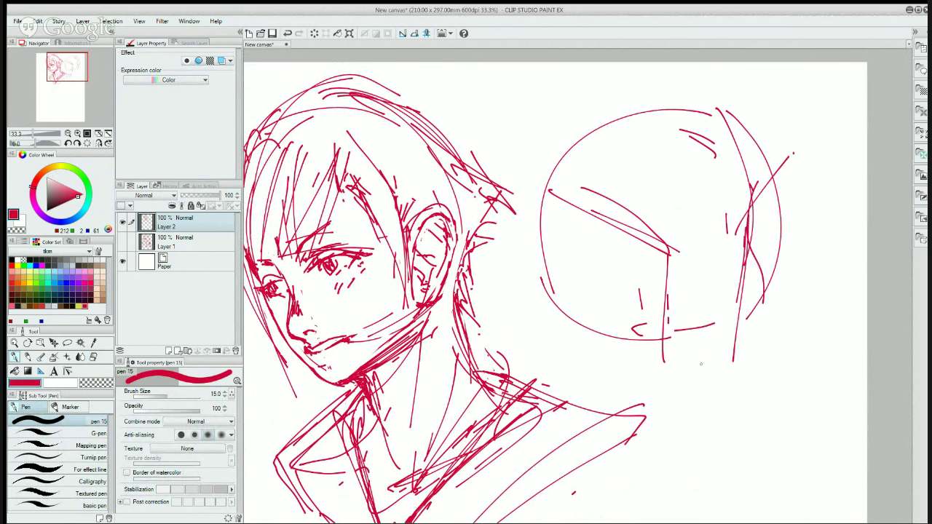
# - Close the bottom of the vertical block with a curve and draw a narrower rectangular plane inside it
pyautogui.moveTo(658, 337)
pyautogui.mouseDown()
pyautogui.moveTo(730, 348)
pyautogui.moveTo(738, 341)
pyautogui.mouseUp()
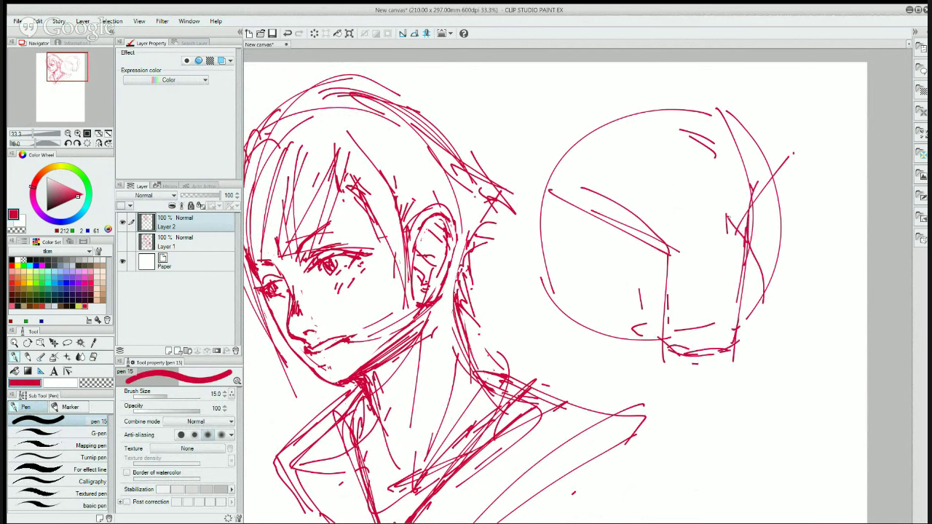
pyautogui.moveTo(738, 242); pyautogui.dragTo(752, 198)
pyautogui.moveTo(691, 248); pyautogui.dragTo(701, 248)
pyautogui.moveTo(693, 254)
pyautogui.mouseDown()
pyautogui.moveTo(732, 251)
pyautogui.moveTo(741, 288)
pyautogui.moveTo(732, 354)
pyautogui.mouseUp()
pyautogui.moveTo(735, 253); pyautogui.dragTo(724, 365)
pyautogui.moveTo(687, 258); pyautogui.dragTo(678, 366)
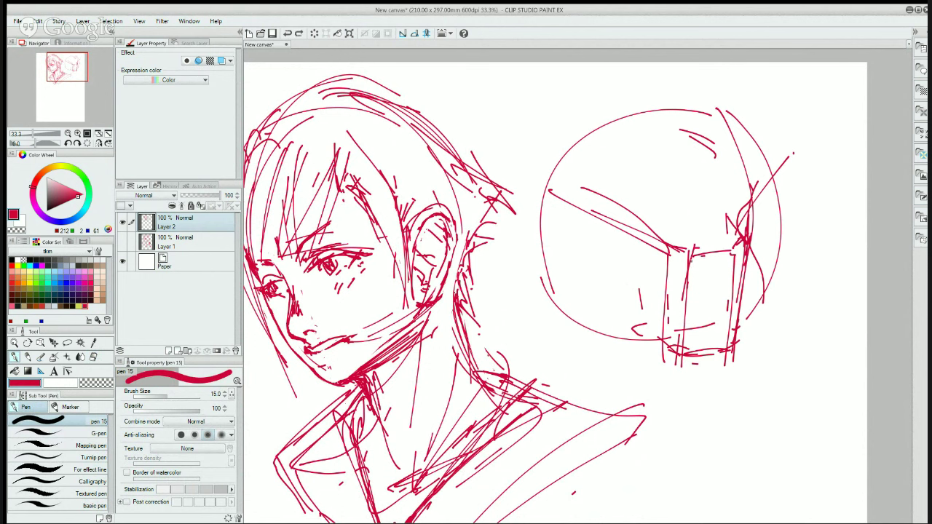
# - Draw a small circle in the upper part of the inner rectangle and clean up the stray lines around it
pyautogui.moveTo(691, 257)
pyautogui.mouseDown()
pyautogui.moveTo(726, 280)
pyautogui.moveTo(700, 305)
pyautogui.mouseUp()
pyautogui.hotkey('ctrl', 'z')
pyautogui.moveTo(719, 266)
pyautogui.mouseDown()
pyautogui.moveTo(693, 310)
pyautogui.moveTo(712, 294)
pyautogui.mouseUp()
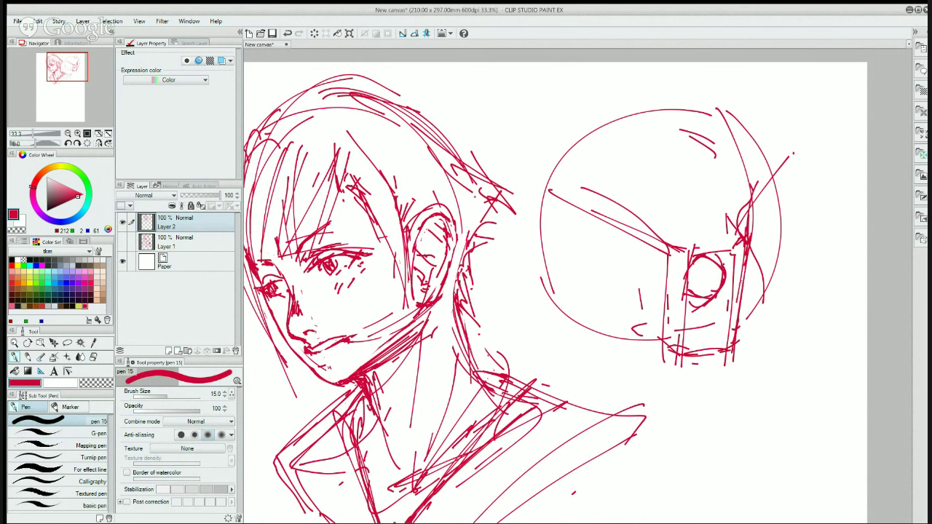
pyautogui.press('e')
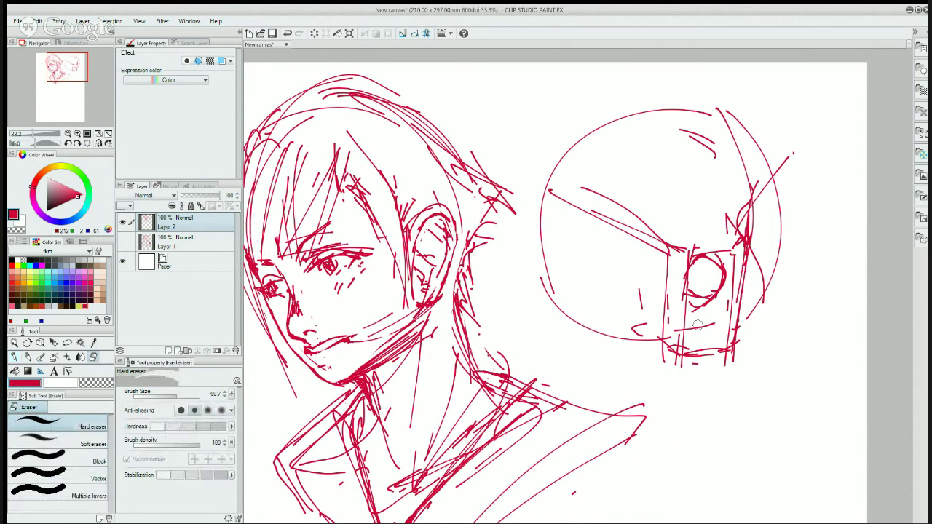
pyautogui.moveTo(698, 298)
pyautogui.mouseDown()
pyautogui.moveTo(690, 311)
pyautogui.moveTo(688, 302)
pyautogui.moveTo(703, 306)
pyautogui.mouseUp()
pyautogui.moveTo(682, 299)
pyautogui.mouseDown()
pyautogui.moveTo(684, 275)
pyautogui.moveTo(682, 346)
pyautogui.mouseUp()
pyautogui.press('p')
pyautogui.press('e')
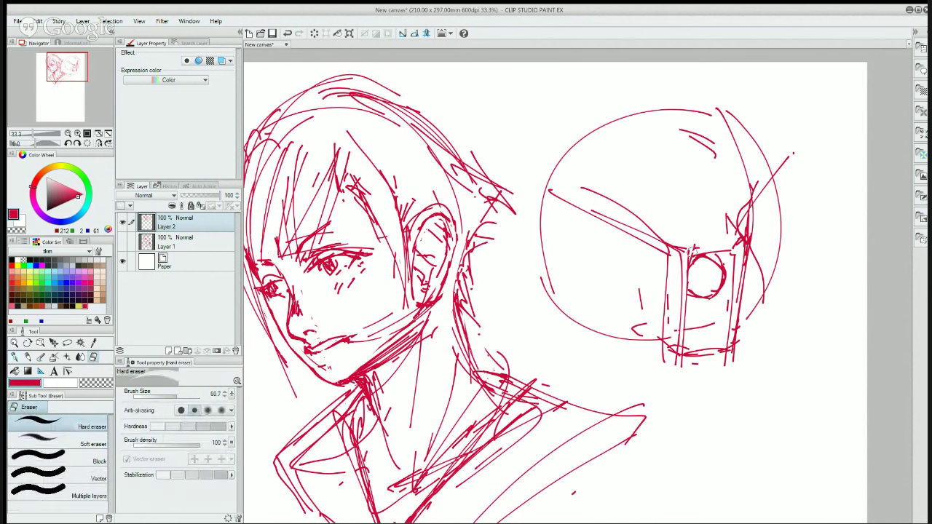
# - Draw a slanted brow band across the top of the vertical block and erase the stray marks around it
pyautogui.moveTo(698, 251)
pyautogui.mouseDown()
pyautogui.moveTo(687, 253)
pyautogui.moveTo(738, 236)
pyautogui.mouseUp()
pyautogui.press('p')
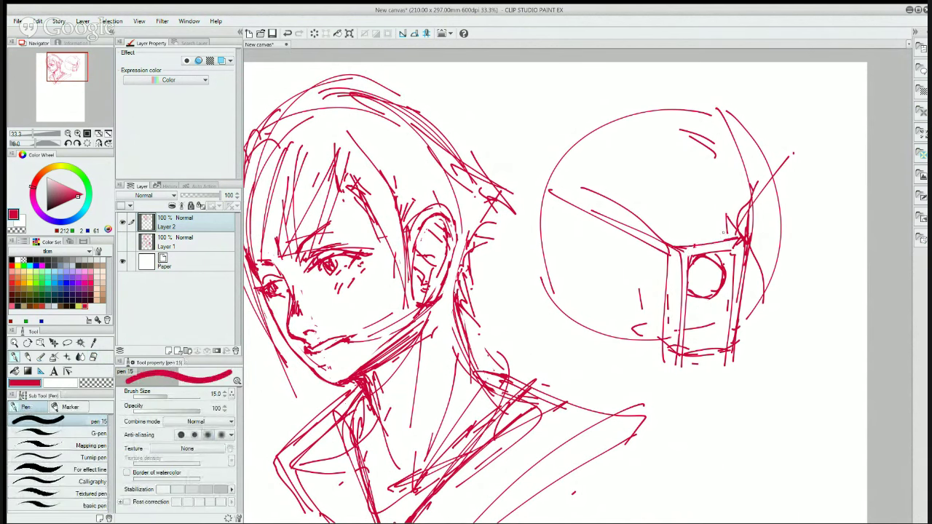
pyautogui.press('e')
pyautogui.moveTo(664, 237)
pyautogui.mouseDown()
pyautogui.moveTo(677, 247)
pyautogui.moveTo(659, 232)
pyautogui.moveTo(738, 224)
pyautogui.moveTo(705, 230)
pyautogui.moveTo(673, 201)
pyautogui.mouseUp()
pyautogui.press('p')
pyautogui.press('e')
pyautogui.press('p')
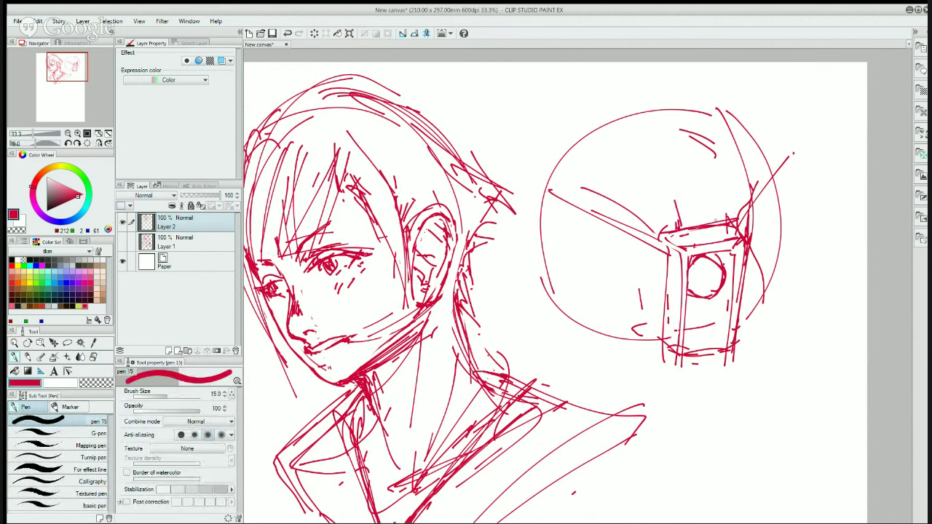
# - Draw diagonal line pairs running from the brow band up across the forehead of the head circle
pyautogui.moveTo(715, 223)
pyautogui.mouseDown()
pyautogui.moveTo(714, 198)
pyautogui.moveTo(730, 198)
pyautogui.mouseUp()
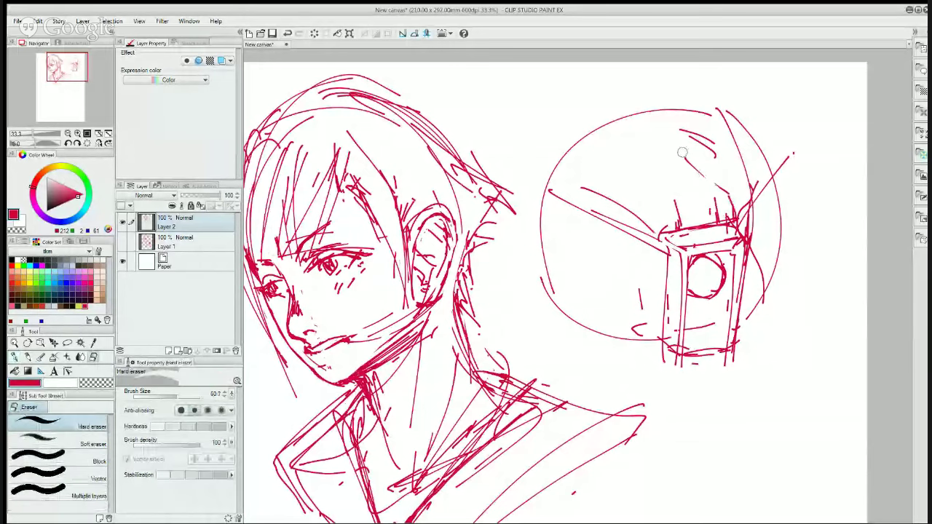
pyautogui.moveTo(685, 159); pyautogui.dragTo(705, 177)
pyautogui.moveTo(671, 126); pyautogui.dragTo(730, 197)
pyautogui.moveTo(617, 141)
pyautogui.mouseDown()
pyautogui.moveTo(679, 206)
pyautogui.moveTo(659, 204)
pyautogui.moveTo(668, 197)
pyautogui.mouseUp()
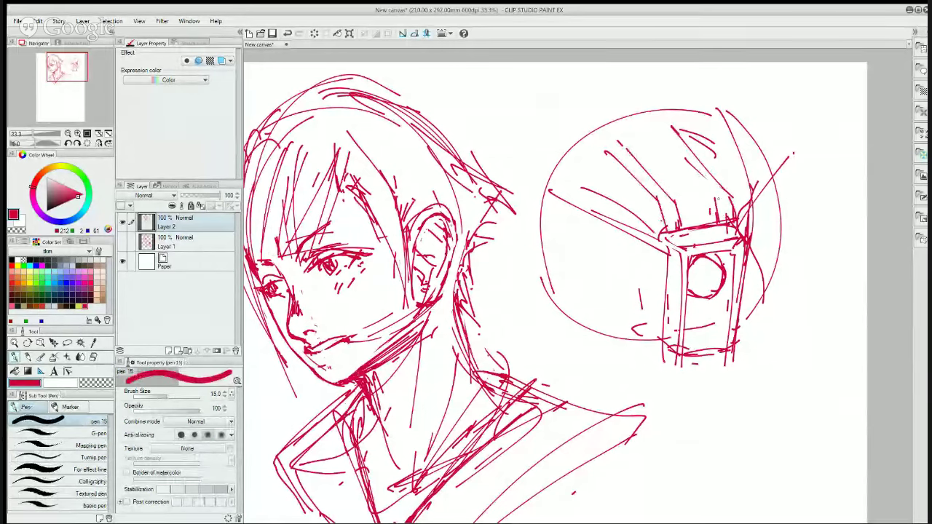
pyautogui.moveTo(661, 134)
pyautogui.mouseDown()
pyautogui.moveTo(715, 199)
pyautogui.moveTo(666, 126)
pyautogui.mouseUp()
pyautogui.press('e')
pyautogui.press('p')
pyautogui.press('e')
pyautogui.press('p')
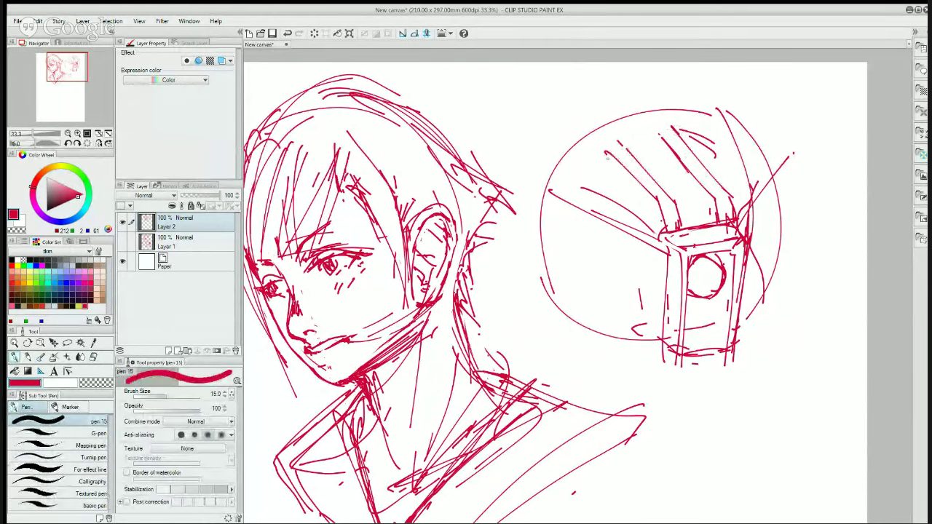
# - Close the upper ends of the forehead strips with short caps and add inner edge lines, cleaning up the overlaps
pyautogui.moveTo(590, 166); pyautogui.dragTo(610, 151)
pyautogui.press('e')
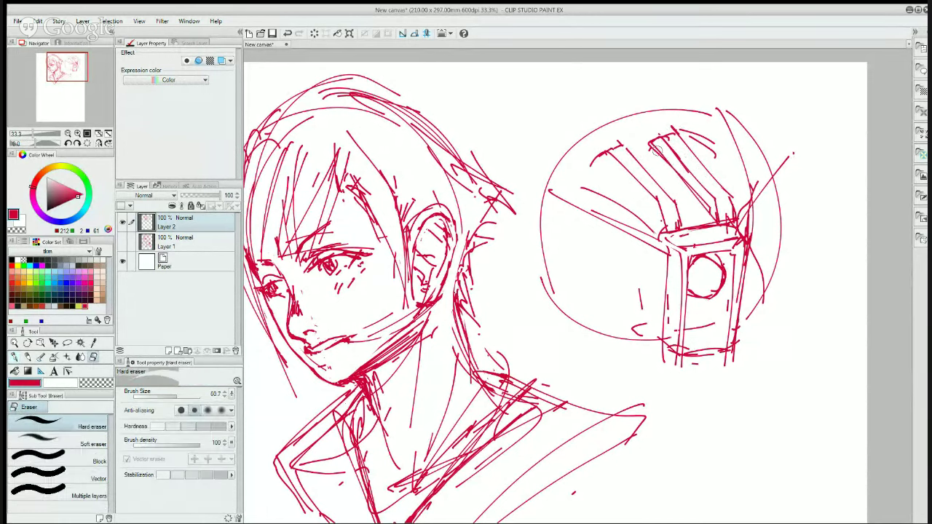
pyautogui.press('p')
pyautogui.moveTo(593, 157); pyautogui.dragTo(659, 221)
pyautogui.press('e')
pyautogui.press('p')
pyautogui.press('e')
pyautogui.moveTo(623, 181)
pyautogui.mouseDown()
pyautogui.moveTo(662, 224)
pyautogui.moveTo(664, 211)
pyautogui.mouseUp()
pyautogui.press('p')
pyautogui.press('e')
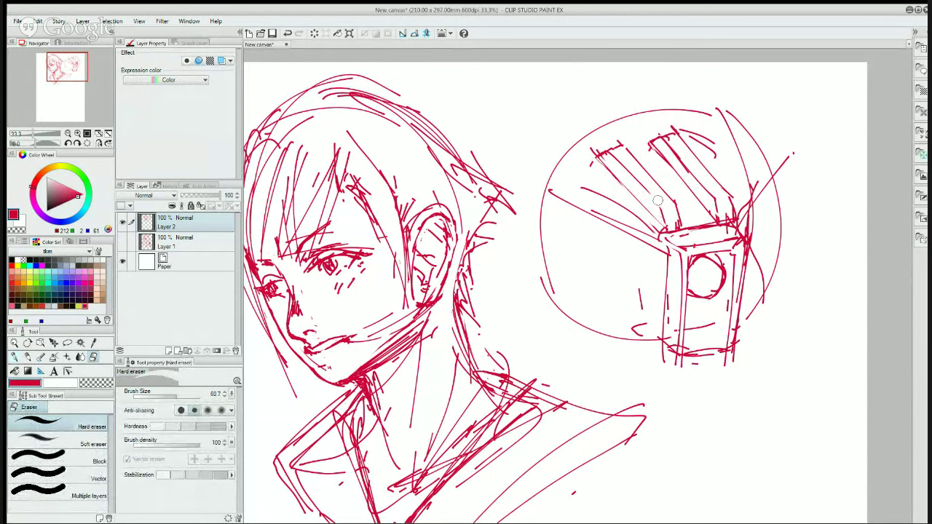
pyautogui.press('p')
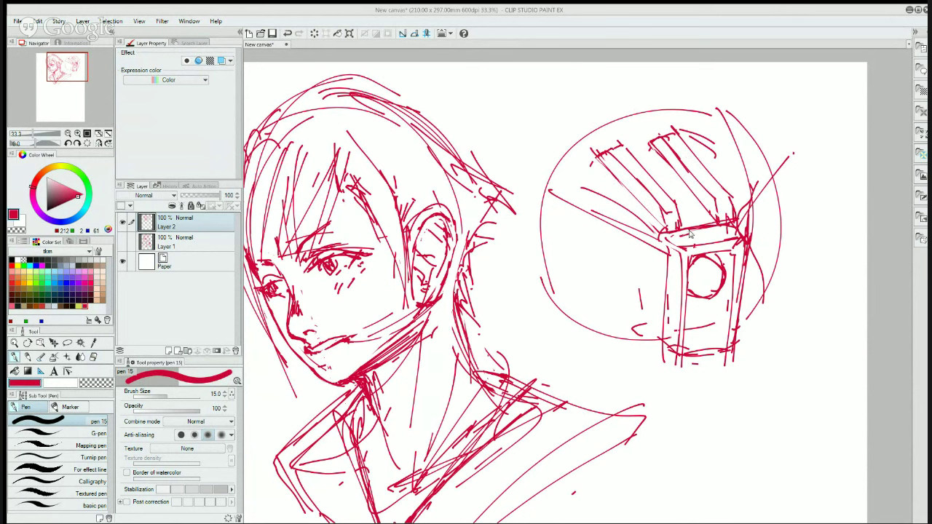
pyautogui.moveTo(681, 312)
pyautogui.mouseDown()
pyautogui.moveTo(717, 212)
pyautogui.moveTo(718, 298)
pyautogui.mouseUp()
pyautogui.hotkey('ctrl', 'z')
pyautogui.hotkey('ctrl', 'z')
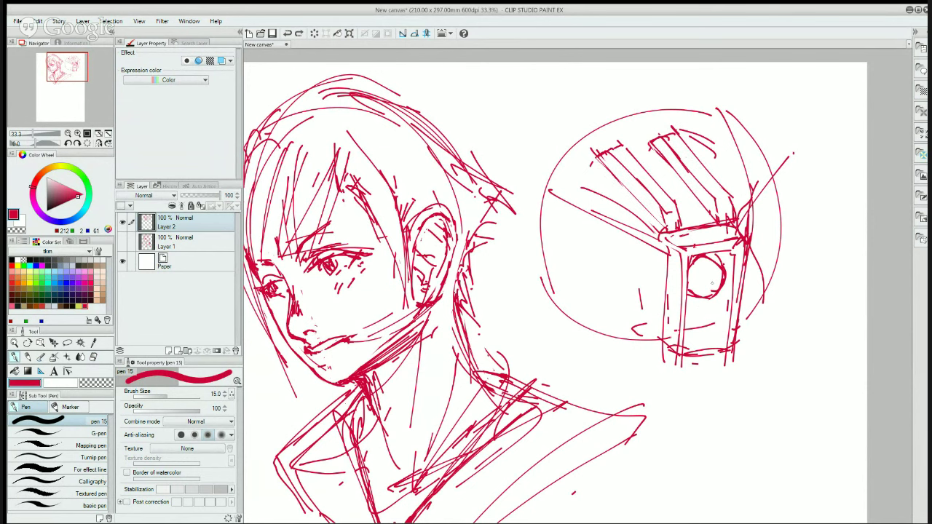
pyautogui.moveTo(661, 276)
pyautogui.mouseDown()
pyautogui.moveTo(629, 263)
pyautogui.moveTo(637, 259)
pyautogui.moveTo(586, 253)
pyautogui.moveTo(611, 291)
pyautogui.moveTo(631, 303)
pyautogui.moveTo(653, 297)
pyautogui.mouseUp()
pyautogui.hotkey('ctrl', 'z')
# - Sketch the eye-socket lines on both sides of the vertical block and a straight temple line down to the near socket
pyautogui.moveTo(759, 236)
pyautogui.mouseDown()
pyautogui.moveTo(768, 248)
pyautogui.moveTo(748, 271)
pyautogui.mouseUp()
pyautogui.moveTo(750, 239); pyautogui.dragTo(777, 207)
pyautogui.moveTo(661, 255); pyautogui.dragTo(601, 241)
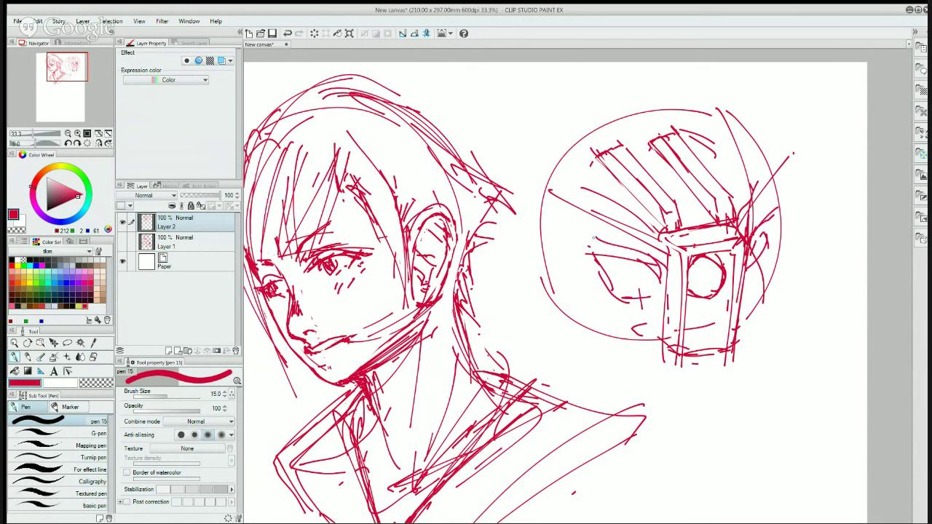
pyautogui.moveTo(548, 172); pyautogui.dragTo(591, 246)
# - Add an angular contour along the top of the skull and down the far temple, with a spike at the crown
pyautogui.moveTo(775, 209); pyautogui.dragTo(747, 150)
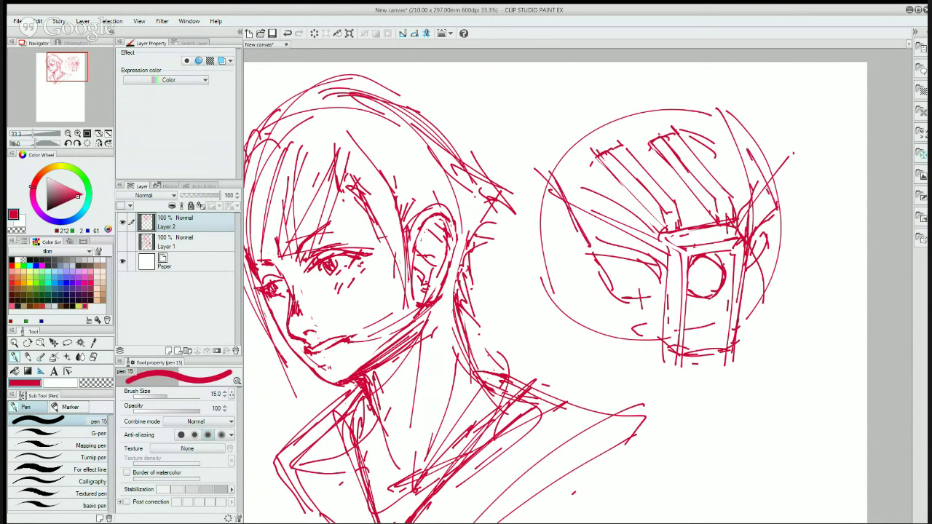
pyautogui.moveTo(767, 189); pyautogui.dragTo(689, 91)
pyautogui.moveTo(689, 91); pyautogui.dragTo(711, 143)
pyautogui.moveTo(580, 149); pyautogui.dragTo(624, 134)
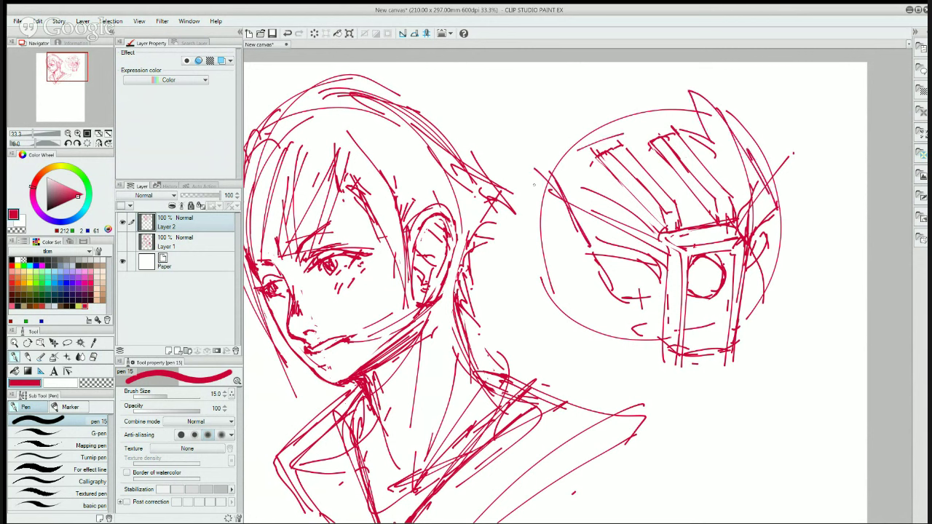
# - Outline the back of the skull, its lower edge and the far cheek with straight angular strokes
pyautogui.moveTo(518, 196)
pyautogui.mouseDown()
pyautogui.moveTo(543, 180)
pyautogui.moveTo(556, 194)
pyautogui.mouseUp()
pyautogui.moveTo(567, 160)
pyautogui.mouseDown()
pyautogui.moveTo(535, 175)
pyautogui.moveTo(541, 297)
pyautogui.moveTo(554, 311)
pyautogui.moveTo(630, 342)
pyautogui.mouseUp()
pyautogui.moveTo(543, 306)
pyautogui.mouseDown()
pyautogui.moveTo(648, 349)
pyautogui.moveTo(667, 346)
pyautogui.mouseUp()
pyautogui.moveTo(738, 311); pyautogui.dragTo(767, 300)
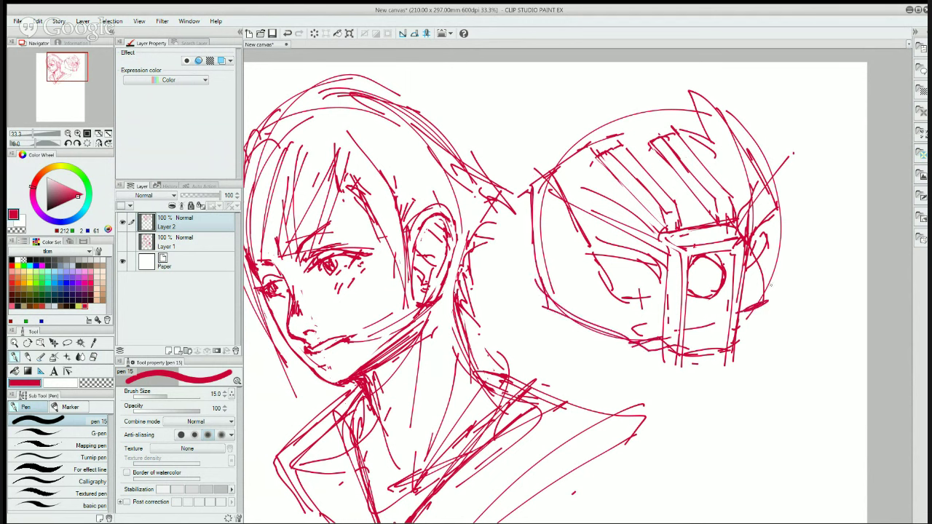
pyautogui.moveTo(772, 256); pyautogui.dragTo(761, 302)
pyautogui.moveTo(766, 194); pyautogui.dragTo(779, 232)
pyautogui.moveTo(770, 195)
pyautogui.mouseDown()
pyautogui.moveTo(787, 240)
pyautogui.moveTo(765, 270)
pyautogui.mouseUp()
# - Draw the near cheekbone line down to the jaw, then rework and trim the far cheek contour
pyautogui.moveTo(595, 216)
pyautogui.mouseDown()
pyautogui.moveTo(566, 254)
pyautogui.moveTo(616, 314)
pyautogui.mouseUp()
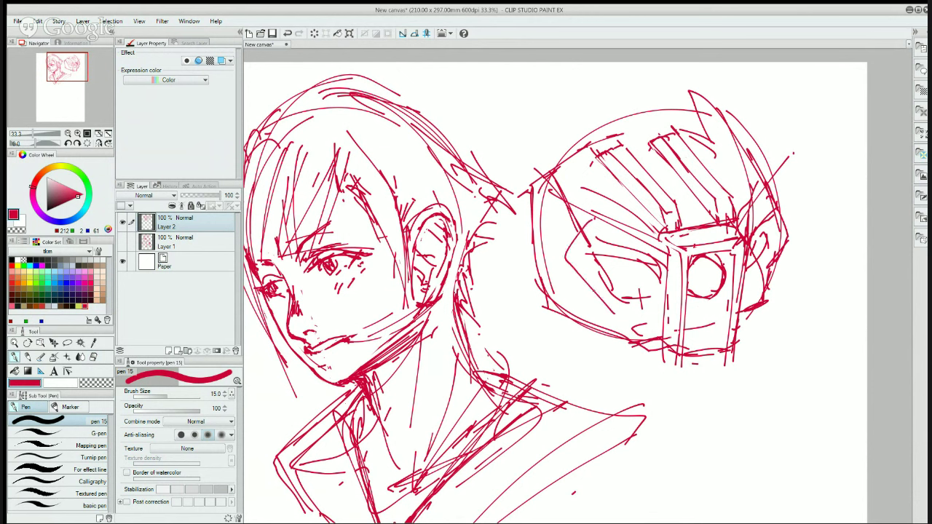
pyautogui.moveTo(585, 282); pyautogui.dragTo(621, 339)
pyautogui.moveTo(763, 167)
pyautogui.mouseDown()
pyautogui.moveTo(786, 235)
pyautogui.moveTo(764, 277)
pyautogui.mouseUp()
pyautogui.moveTo(782, 214); pyautogui.dragTo(759, 274)
pyautogui.moveTo(779, 237); pyautogui.dragTo(764, 268)
pyautogui.moveTo(765, 166)
pyautogui.mouseDown()
pyautogui.moveTo(788, 218)
pyautogui.moveTo(768, 273)
pyautogui.mouseUp()
pyautogui.press('e')
pyautogui.moveTo(780, 240); pyautogui.dragTo(768, 304)
pyautogui.moveTo(774, 259)
pyautogui.mouseDown()
pyautogui.moveTo(766, 305)
pyautogui.moveTo(754, 304)
pyautogui.moveTo(736, 336)
pyautogui.moveTo(753, 295)
pyautogui.mouseUp()
pyautogui.press('p')
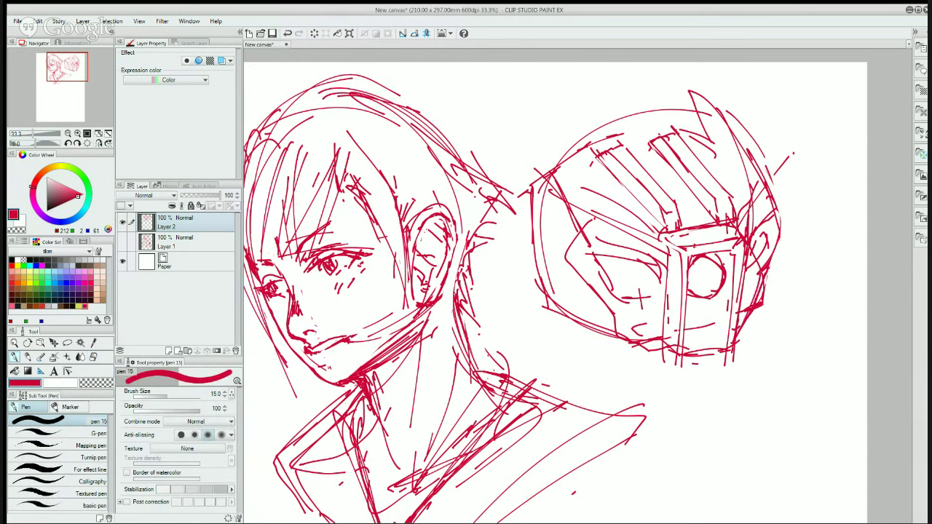
# - Undo the stray jaw strokes and redraw the near jaw line from the cheek to the bottom of the block
pyautogui.hotkey('ctrl', 'z')
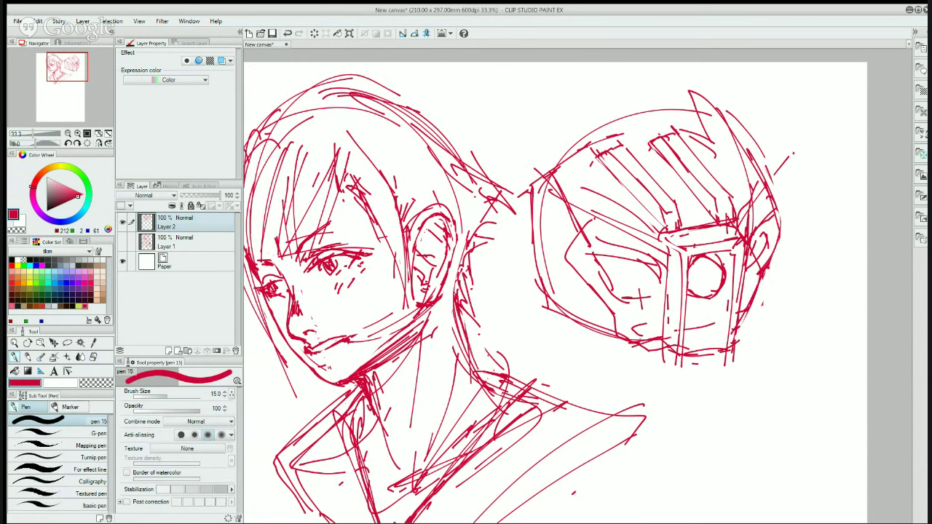
pyautogui.moveTo(605, 295); pyautogui.dragTo(666, 355)
pyautogui.hotkey('ctrl', 'z')
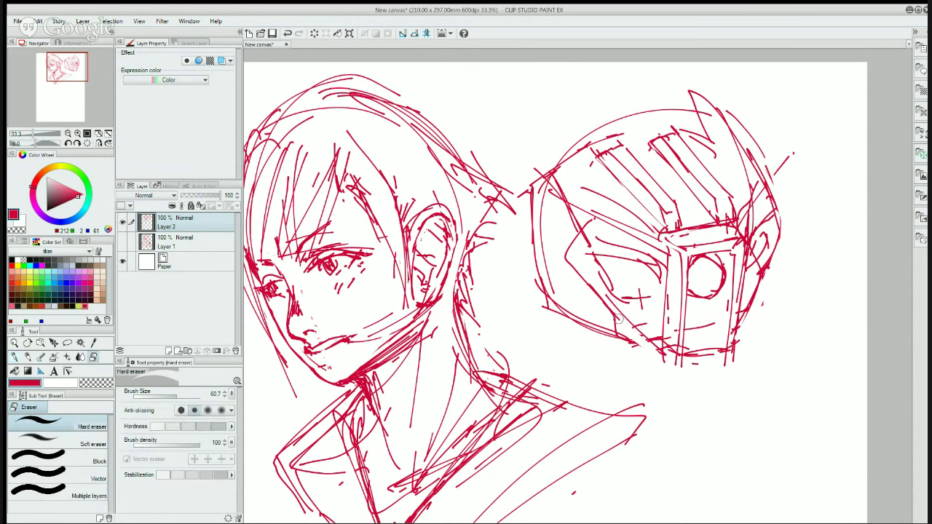
pyautogui.hotkey('ctrl', 'z')
pyautogui.moveTo(610, 299)
pyautogui.mouseDown()
pyautogui.moveTo(663, 354)
pyautogui.moveTo(666, 346)
pyautogui.moveTo(651, 340)
pyautogui.mouseUp()
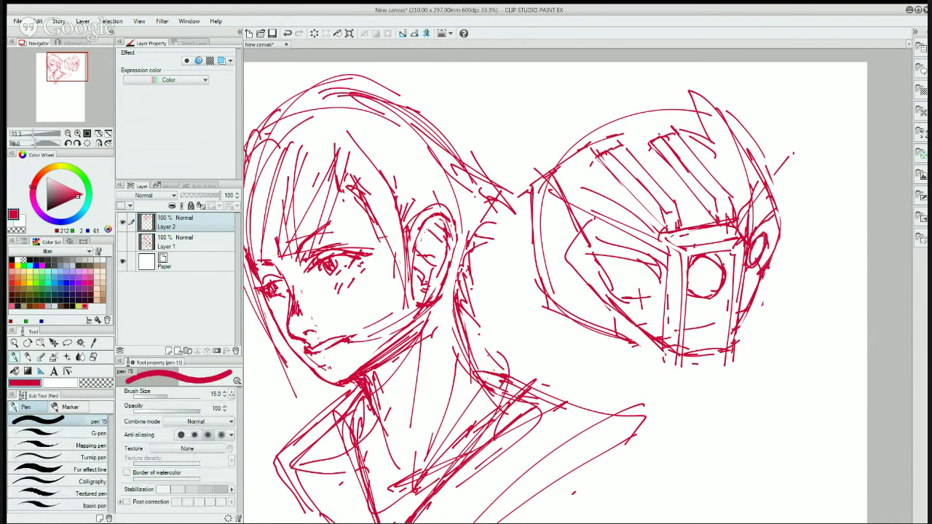
# - Clean up the small far eye oval and draw a large slanted oval in the near eye socket
pyautogui.press('e')
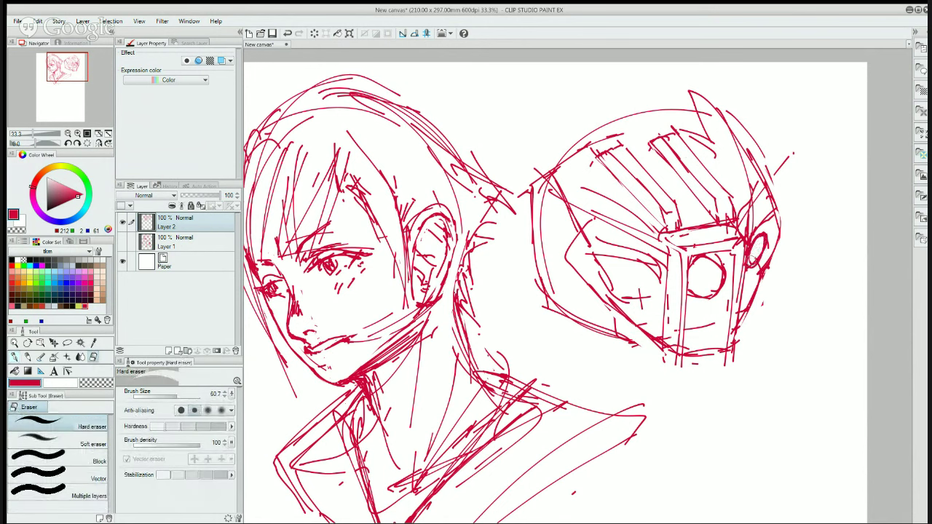
pyautogui.moveTo(757, 240); pyautogui.dragTo(752, 250)
pyautogui.press('p')
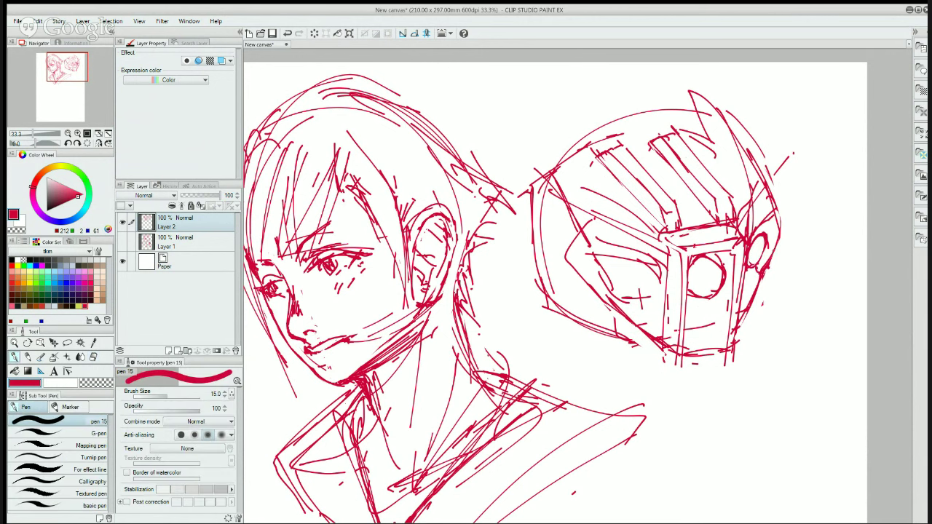
pyautogui.moveTo(610, 296); pyautogui.dragTo(631, 304)
pyautogui.moveTo(597, 248)
pyautogui.mouseDown()
pyautogui.moveTo(655, 271)
pyautogui.moveTo(601, 251)
pyautogui.moveTo(643, 256)
pyautogui.moveTo(619, 244)
pyautogui.moveTo(657, 276)
pyautogui.moveTo(621, 243)
pyautogui.moveTo(600, 242)
pyautogui.moveTo(629, 247)
pyautogui.mouseUp()
pyautogui.press('e')
pyautogui.press('p')
pyautogui.moveTo(652, 274); pyautogui.dragTo(655, 290)
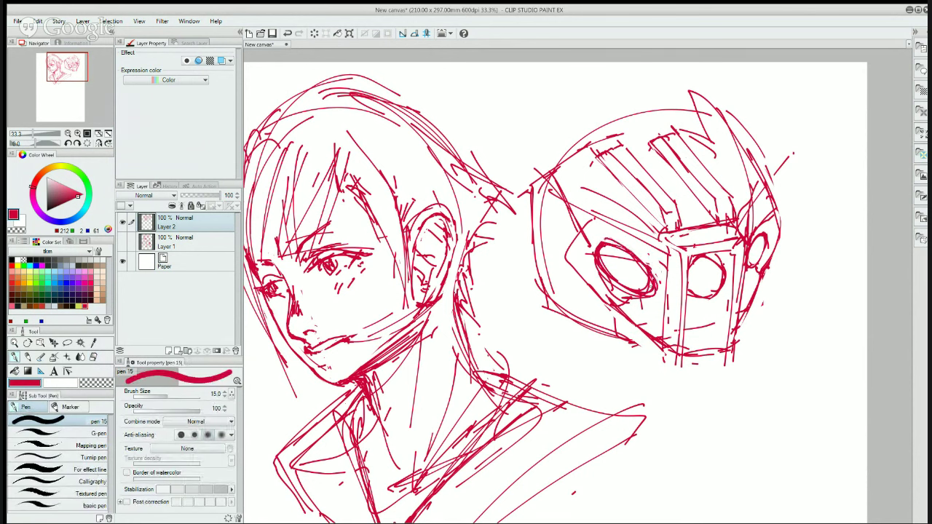
# - Add a short cheek mark below the near eye oval and tidy the jaw line beneath it
pyautogui.press('e')
pyautogui.moveTo(594, 271)
pyautogui.mouseDown()
pyautogui.moveTo(620, 298)
pyautogui.moveTo(601, 271)
pyautogui.mouseUp()
pyautogui.press('p')
pyautogui.moveTo(607, 303)
pyautogui.mouseDown()
pyautogui.moveTo(620, 307)
pyautogui.moveTo(610, 309)
pyautogui.mouseUp()
pyautogui.press('e')
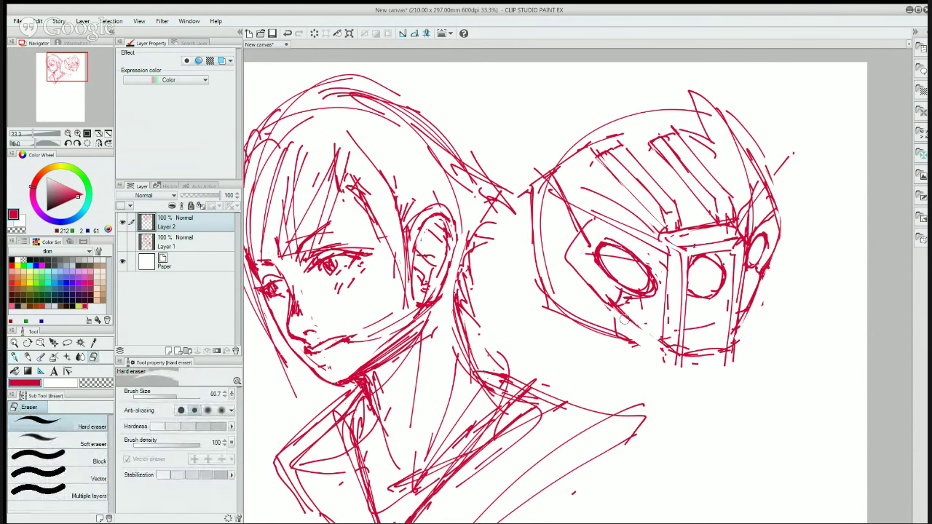
pyautogui.press('p')
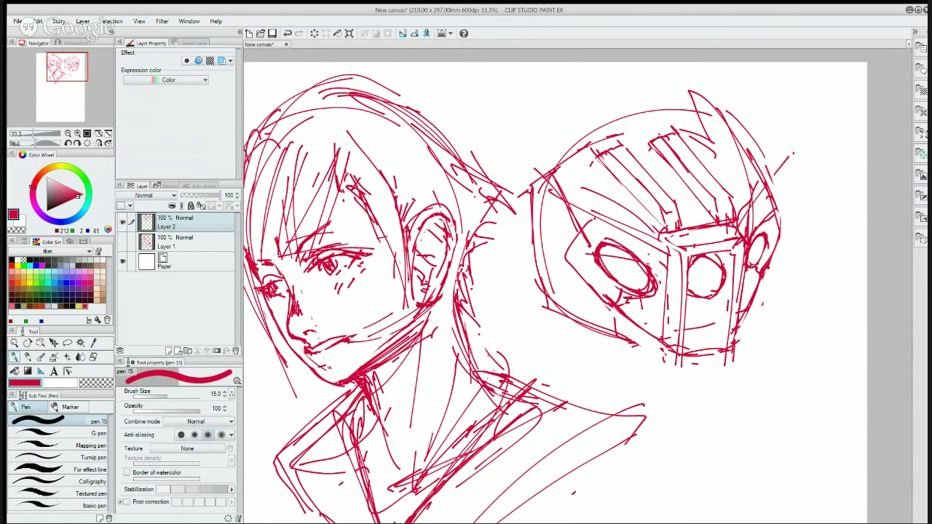
# - Erase the outer cheekbone line and redraw it closer around the near eye oval
pyautogui.press('e')
pyautogui.moveTo(565, 260); pyautogui.dragTo(606, 303)
pyautogui.moveTo(569, 259); pyautogui.dragTo(599, 300)
pyautogui.press('p')
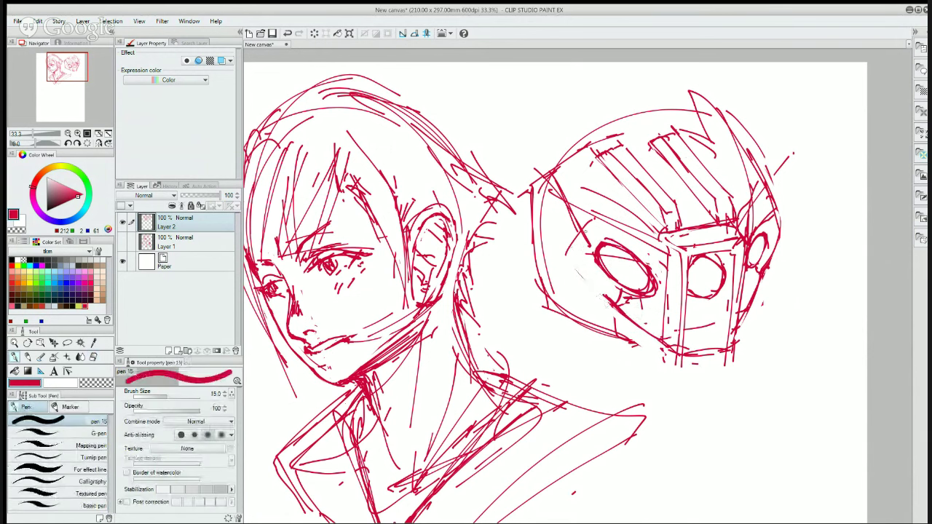
pyautogui.moveTo(578, 232)
pyautogui.mouseDown()
pyautogui.moveTo(585, 284)
pyautogui.moveTo(629, 311)
pyautogui.mouseUp()
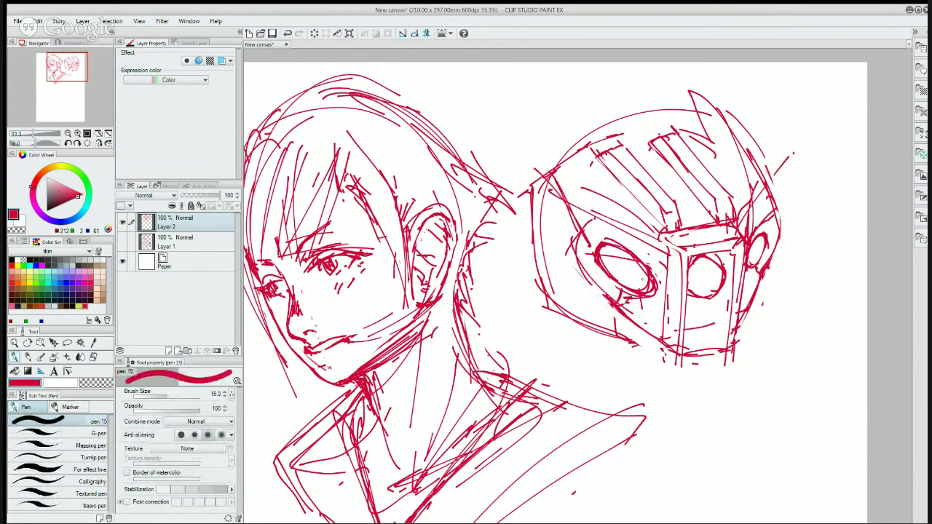
# - Clear the marks inside the vertical block, redraw its near edge, and erase stray lines at both temples
pyautogui.press('e')
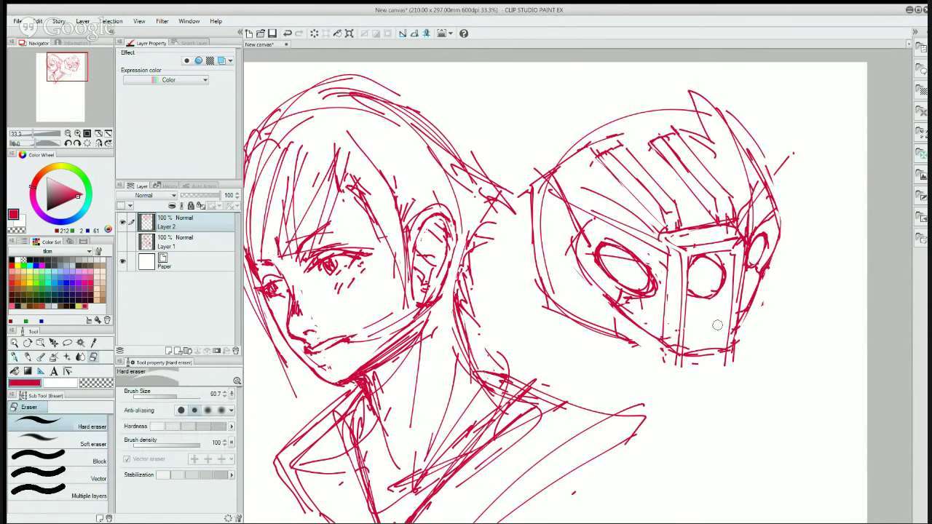
pyautogui.press('p')
pyautogui.moveTo(670, 247); pyautogui.dragTo(669, 305)
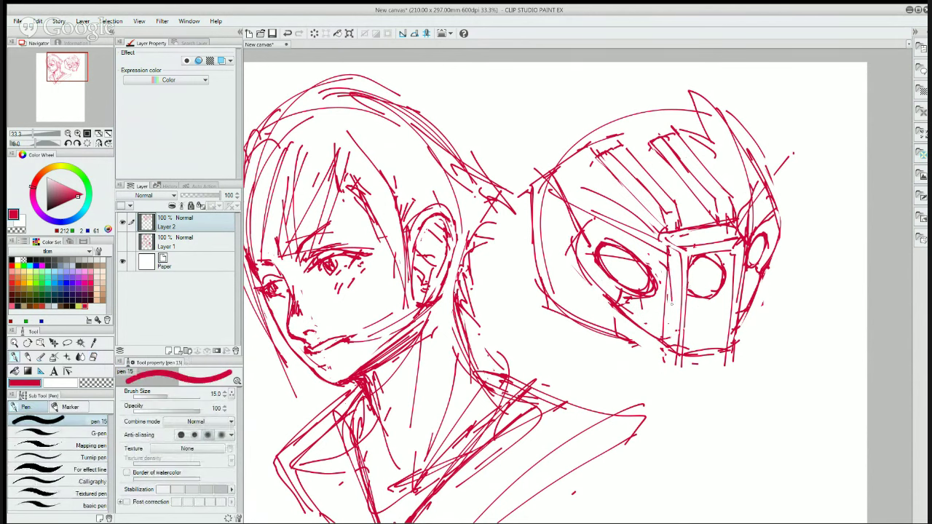
pyautogui.moveTo(670, 270)
pyautogui.mouseDown()
pyautogui.moveTo(668, 345)
pyautogui.moveTo(659, 327)
pyautogui.moveTo(662, 336)
pyautogui.mouseUp()
pyautogui.press('e')
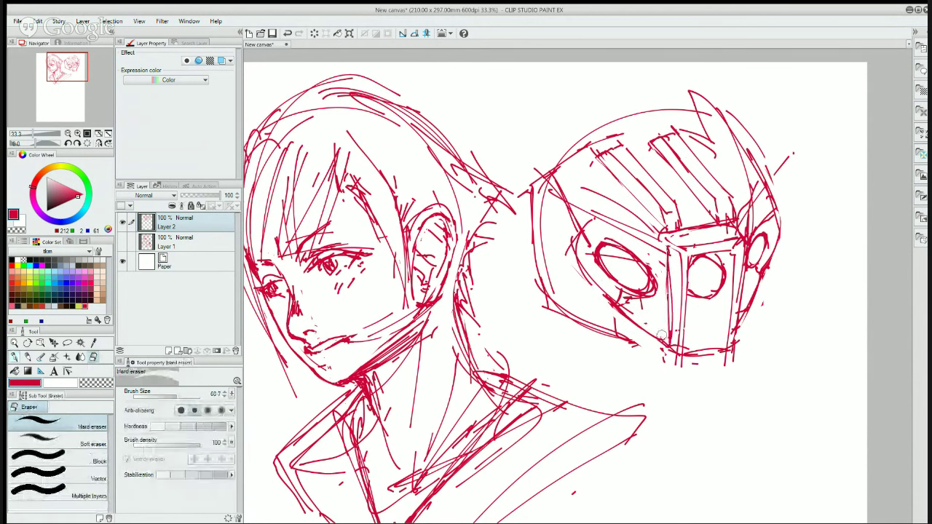
pyautogui.moveTo(672, 280); pyautogui.dragTo(671, 340)
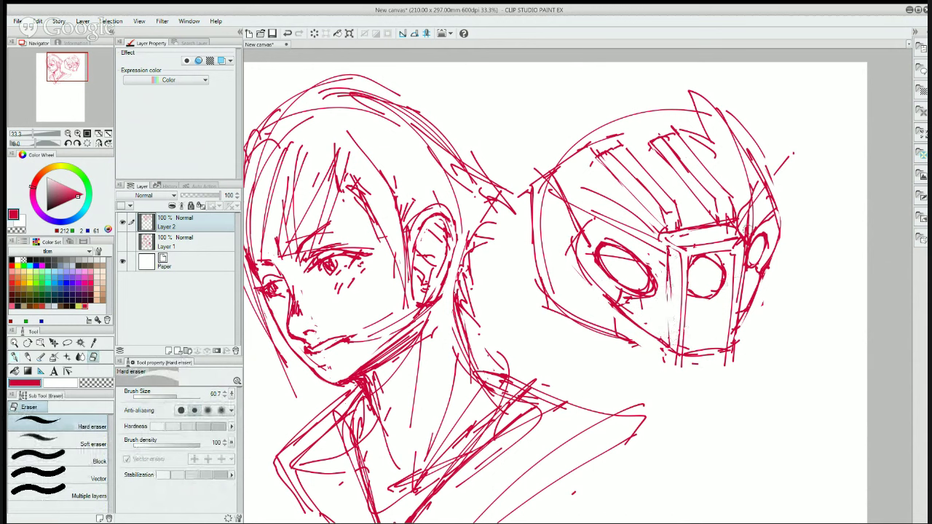
pyautogui.moveTo(755, 202); pyautogui.dragTo(754, 177)
pyautogui.moveTo(589, 247); pyautogui.dragTo(583, 236)
pyautogui.press('p')
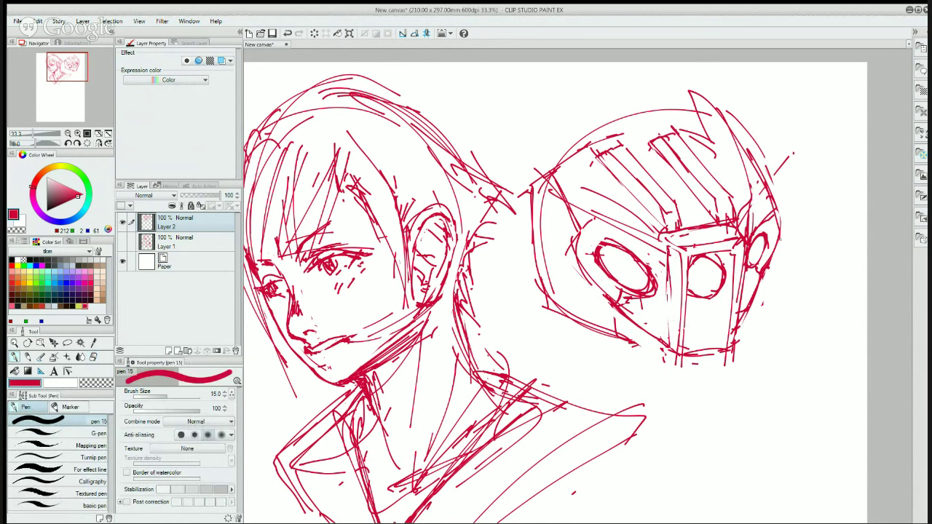
# - Lasso the whole head construction study beside the portrait, delete it, and clear the selection
pyautogui.press('m')
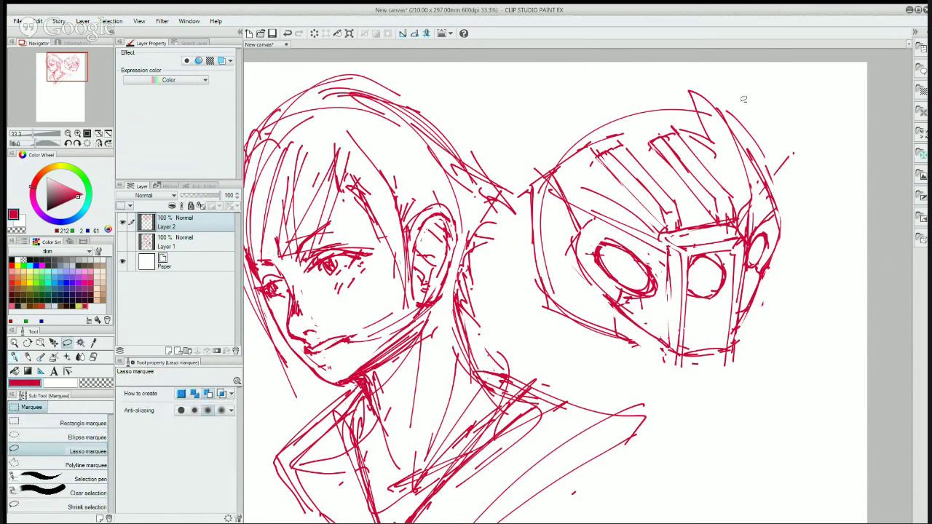
pyautogui.moveTo(665, 54)
pyautogui.mouseDown()
pyautogui.moveTo(586, 387)
pyautogui.moveTo(811, 274)
pyautogui.moveTo(674, 53)
pyautogui.mouseUp()
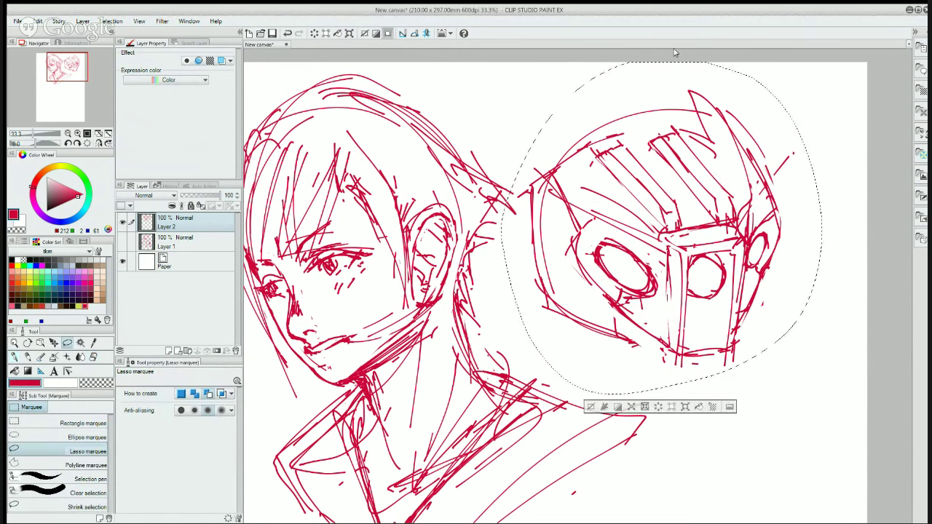
pyautogui.press('Delete')
pyautogui.hotkey('ctrl', 'd')
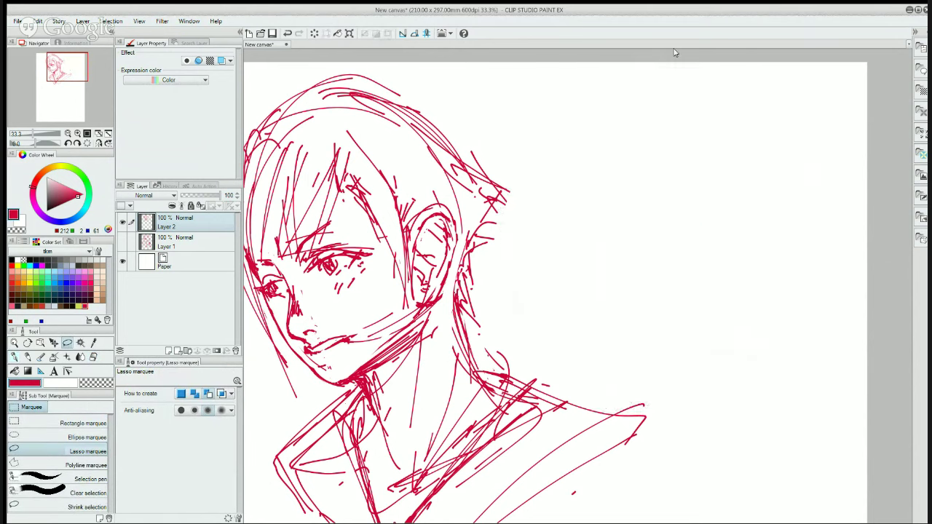
# - Draw a new head circle in the cleared area with curved face-plane strokes down its far side and under the rim
pyautogui.press('p')
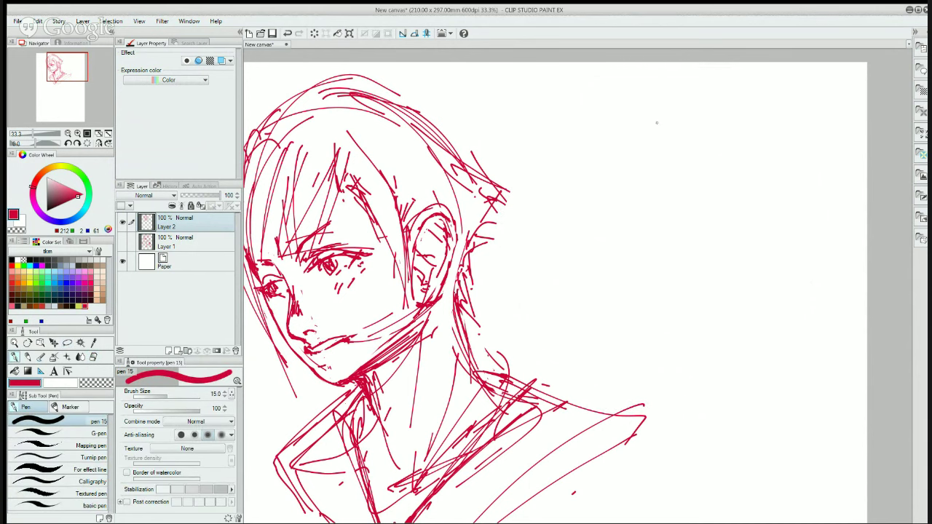
pyautogui.moveTo(642, 118)
pyautogui.mouseDown()
pyautogui.moveTo(695, 160)
pyautogui.moveTo(628, 120)
pyautogui.mouseUp()
pyautogui.moveTo(616, 102)
pyautogui.mouseDown()
pyautogui.moveTo(676, 139)
pyautogui.moveTo(712, 195)
pyautogui.mouseUp()
pyautogui.moveTo(643, 124); pyautogui.dragTo(762, 302)
pyautogui.click(751, 226)
pyautogui.moveTo(746, 228); pyautogui.dragTo(683, 291)
pyautogui.moveTo(735, 211); pyautogui.dragTo(635, 322)
pyautogui.moveTo(711, 239)
pyautogui.mouseDown()
pyautogui.moveTo(691, 290)
pyautogui.moveTo(617, 317)
pyautogui.mouseUp()
# - Sketch a slanted eye-socket shape inside the new head circle and an angular nose line joining the far contour
pyautogui.moveTo(582, 210)
pyautogui.mouseDown()
pyautogui.moveTo(645, 249)
pyautogui.moveTo(610, 257)
pyautogui.moveTo(623, 256)
pyautogui.mouseUp()
pyautogui.moveTo(639, 252)
pyautogui.mouseDown()
pyautogui.moveTo(658, 251)
pyautogui.moveTo(673, 298)
pyautogui.moveTo(664, 285)
pyautogui.mouseUp()
pyautogui.moveTo(662, 286)
pyautogui.mouseDown()
pyautogui.moveTo(687, 275)
pyautogui.moveTo(703, 238)
pyautogui.mouseUp()
pyautogui.moveTo(701, 242); pyautogui.dragTo(721, 204)
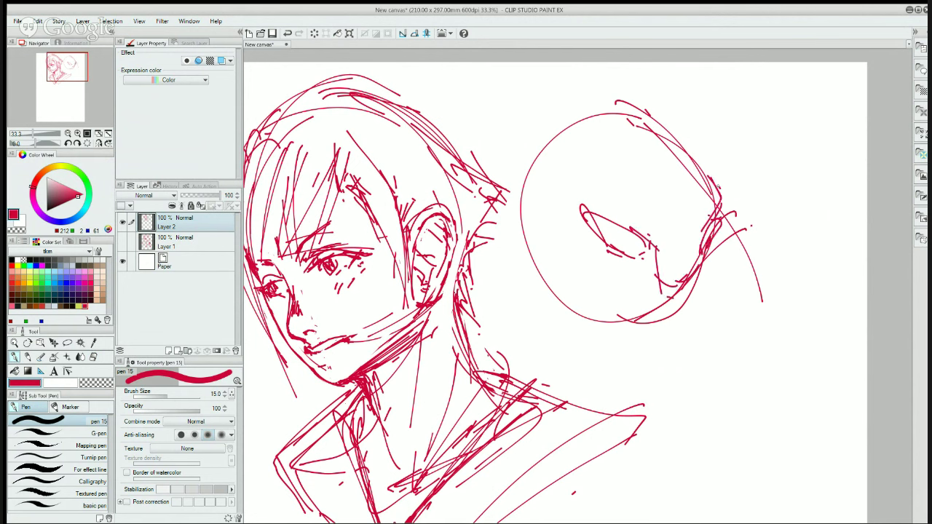
# - Reinforce the head's sloping far upper edge, run a temple line from crown to eye socket, and add short strokes under the lower rim
pyautogui.moveTo(643, 115); pyautogui.dragTo(697, 161)
pyautogui.moveTo(616, 111); pyautogui.dragTo(725, 189)
pyautogui.moveTo(616, 106)
pyautogui.mouseDown()
pyautogui.moveTo(641, 112)
pyautogui.moveTo(543, 195)
pyautogui.moveTo(580, 230)
pyautogui.mouseUp()
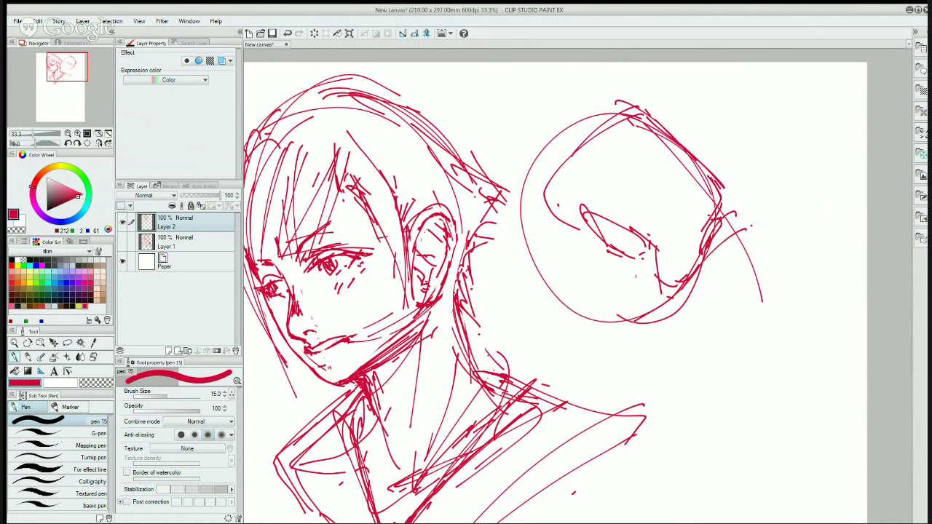
pyautogui.moveTo(692, 282); pyautogui.dragTo(668, 307)
pyautogui.moveTo(607, 358); pyautogui.dragTo(664, 310)
pyautogui.moveTo(587, 334); pyautogui.dragTo(636, 330)
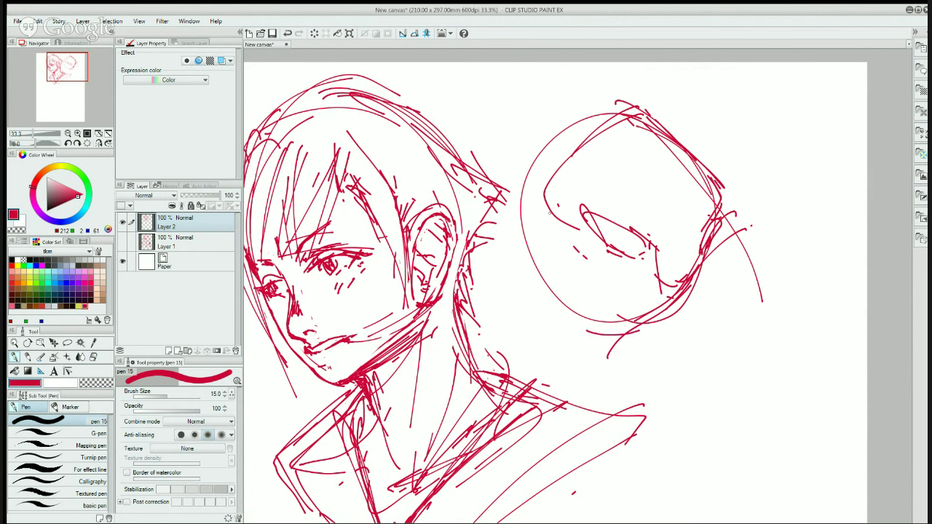
pyautogui.moveTo(546, 231)
pyautogui.mouseDown()
pyautogui.moveTo(516, 267)
pyautogui.moveTo(550, 279)
pyautogui.mouseUp()
pyautogui.hotkey('ctrl', 'z')
pyautogui.hotkey('ctrl', 'z')
pyautogui.moveTo(595, 151); pyautogui.dragTo(556, 124)
pyautogui.moveTo(605, 160)
pyautogui.mouseDown()
pyautogui.moveTo(536, 117)
pyautogui.moveTo(485, 100)
pyautogui.mouseUp()
pyautogui.moveTo(486, 98); pyautogui.dragTo(539, 179)
pyautogui.moveTo(483, 95); pyautogui.dragTo(535, 199)
pyautogui.hotkey('ctrl', 'z')
pyautogui.hotkey('ctrl', 'z')
pyautogui.hotkey('ctrl', 'z')
pyautogui.hotkey('ctrl', 'z')
# - Draw a pointed ear projecting from the back of the head, add a curve below its base, and restate the crown corner
pyautogui.moveTo(610, 165)
pyautogui.mouseDown()
pyautogui.moveTo(497, 125)
pyautogui.moveTo(546, 212)
pyautogui.mouseUp()
pyautogui.moveTo(499, 137); pyautogui.dragTo(566, 230)
pyautogui.moveTo(540, 192)
pyautogui.mouseDown()
pyautogui.moveTo(539, 265)
pyautogui.moveTo(569, 268)
pyautogui.mouseUp()
pyautogui.moveTo(639, 110)
pyautogui.mouseDown()
pyautogui.moveTo(602, 102)
pyautogui.moveTo(616, 120)
pyautogui.mouseUp()
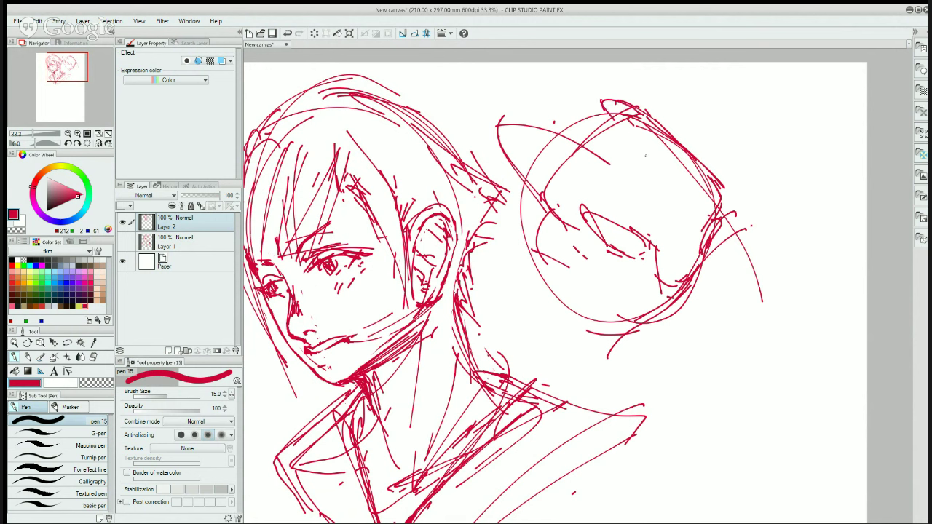
# - Erase the doubled lines along the head's upper far edge and restate the crown's near corner with short pen strokes
pyautogui.press('e')
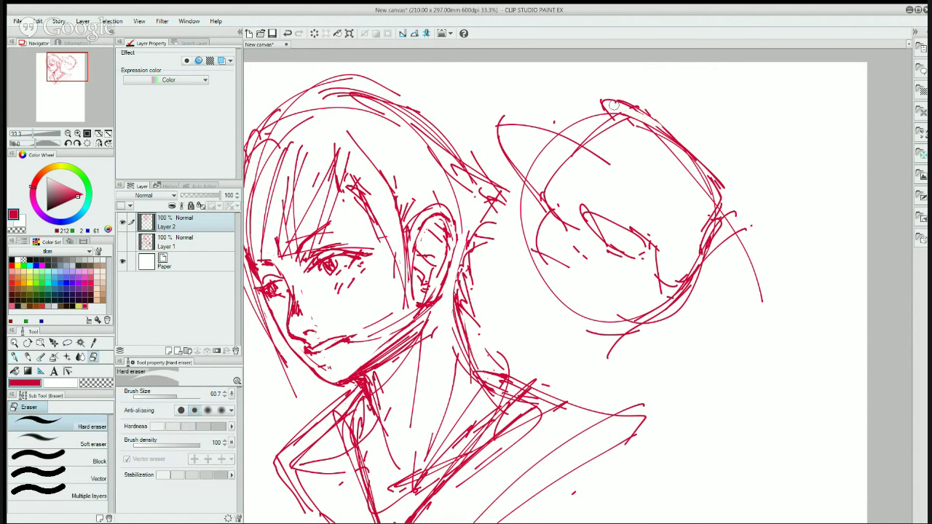
pyautogui.moveTo(636, 113); pyautogui.dragTo(699, 166)
pyautogui.press('p')
pyautogui.moveTo(627, 117)
pyautogui.mouseDown()
pyautogui.moveTo(689, 158)
pyautogui.moveTo(707, 191)
pyautogui.moveTo(629, 121)
pyautogui.moveTo(608, 134)
pyautogui.moveTo(625, 114)
pyautogui.mouseUp()
pyautogui.press('e')
pyautogui.press('p')
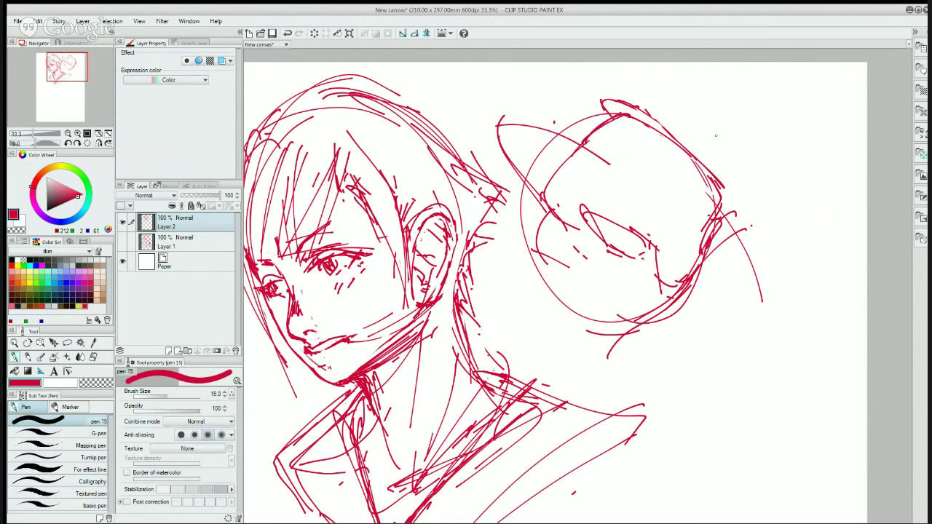
pyautogui.press('e')
pyautogui.moveTo(729, 199)
pyautogui.mouseDown()
pyautogui.moveTo(707, 241)
pyautogui.moveTo(694, 238)
pyautogui.mouseUp()
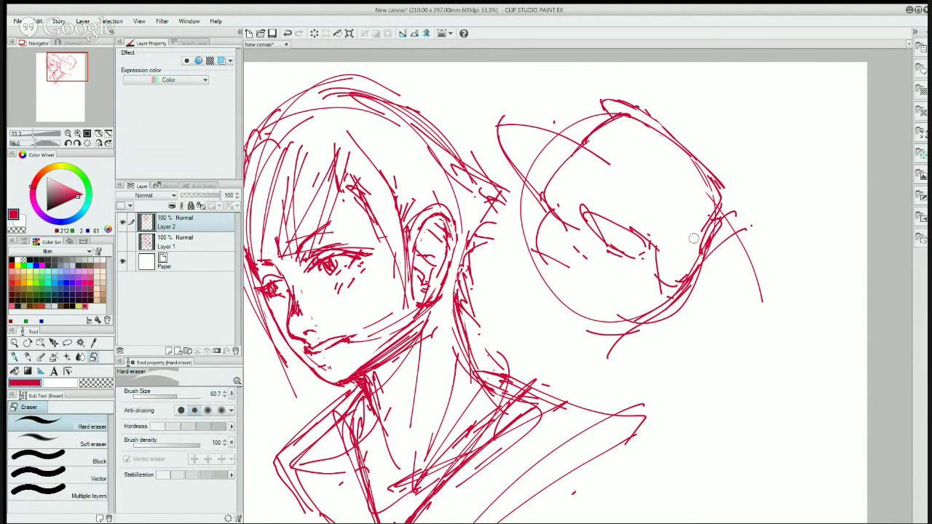
# - Strengthen the eye socket's upper edge and the far brow contour, and erase the stray lines outside the face
pyautogui.press('p')
pyautogui.moveTo(586, 215); pyautogui.dragTo(649, 248)
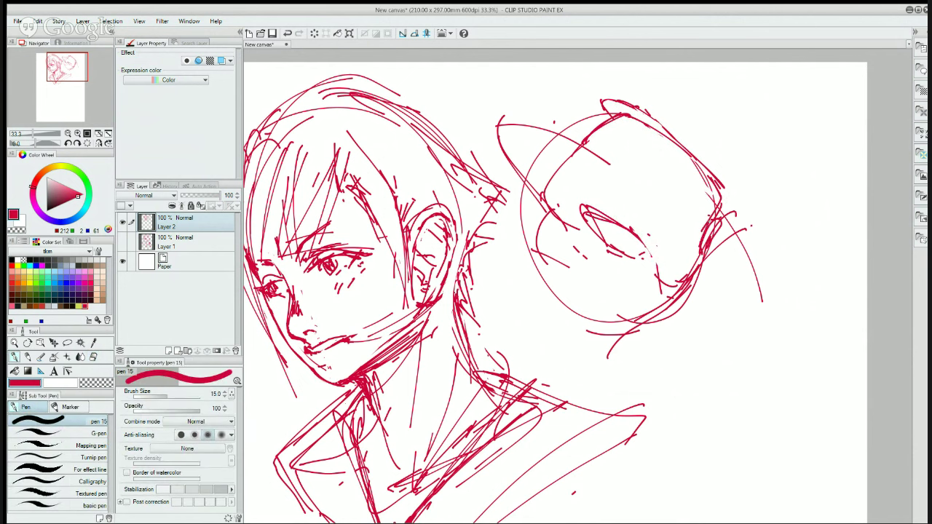
pyautogui.moveTo(711, 213)
pyautogui.mouseDown()
pyautogui.moveTo(699, 249)
pyautogui.moveTo(712, 237)
pyautogui.moveTo(713, 250)
pyautogui.moveTo(728, 244)
pyautogui.mouseUp()
pyautogui.press('e')
pyautogui.press('p')
pyautogui.press('e')
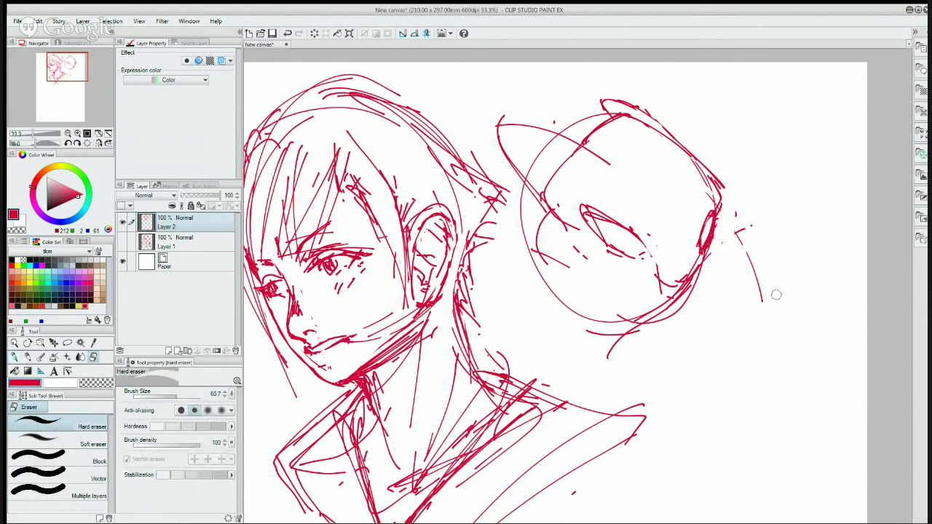
pyautogui.moveTo(776, 294)
pyautogui.mouseDown()
pyautogui.moveTo(751, 277)
pyautogui.moveTo(748, 262)
pyautogui.mouseUp()
pyautogui.press('p')
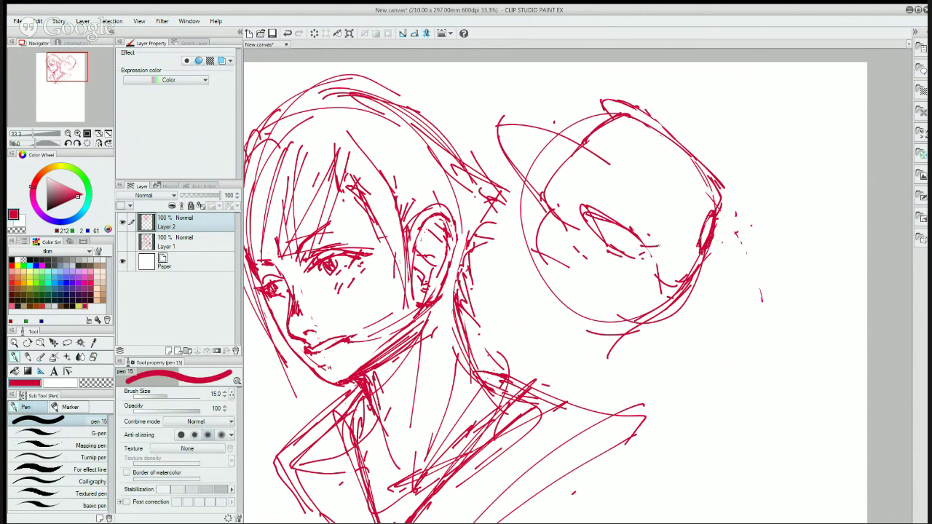
# - Draw a curved bridge line from the eye socket to the far contour with short ticks above it, and thicken the socket outline
pyautogui.moveTo(658, 246); pyautogui.dragTo(699, 238)
pyautogui.moveTo(643, 251)
pyautogui.mouseDown()
pyautogui.moveTo(691, 237)
pyautogui.moveTo(656, 244)
pyautogui.mouseUp()
pyautogui.press('e')
pyautogui.press('p')
pyautogui.moveTo(642, 245)
pyautogui.mouseDown()
pyautogui.moveTo(611, 220)
pyautogui.moveTo(641, 254)
pyautogui.mouseUp()
pyautogui.moveTo(598, 214); pyautogui.dragTo(591, 239)
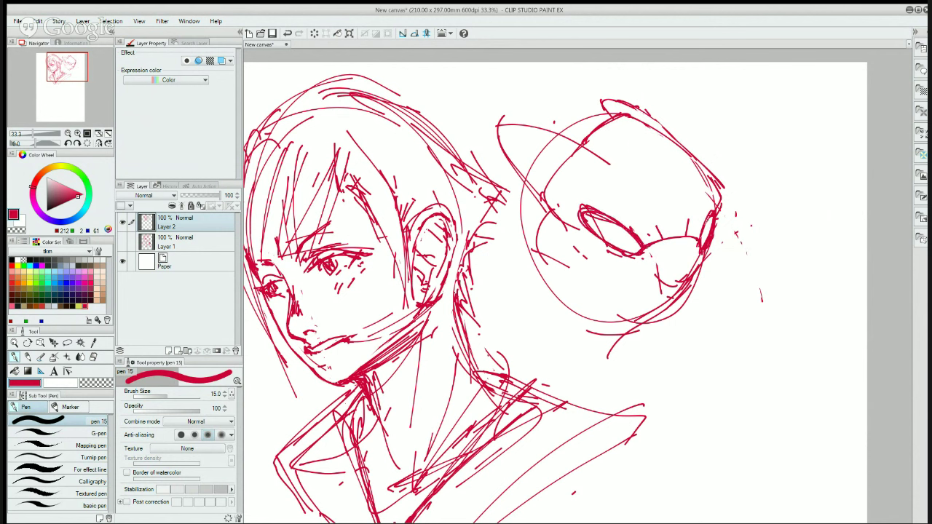
# - Erase the old angular nose lines and draw a new near side edge curving down from the inner eye socket
pyautogui.press('e')
pyautogui.moveTo(703, 252)
pyautogui.mouseDown()
pyautogui.moveTo(711, 222)
pyautogui.moveTo(699, 264)
pyautogui.moveTo(682, 281)
pyautogui.moveTo(661, 270)
pyautogui.moveTo(666, 263)
pyautogui.moveTo(688, 275)
pyautogui.moveTo(698, 256)
pyautogui.mouseUp()
pyautogui.press('p')
pyautogui.press('e')
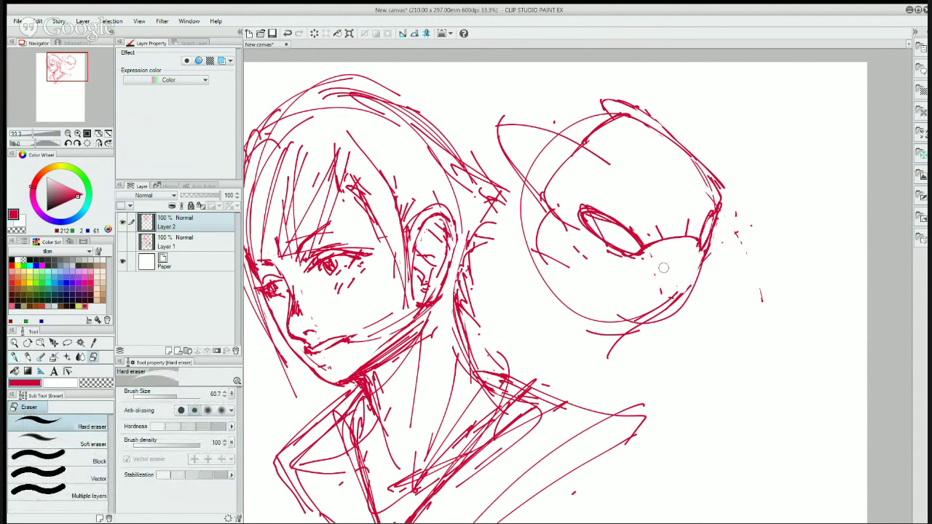
pyautogui.press('p')
pyautogui.moveTo(642, 249); pyautogui.dragTo(653, 291)
pyautogui.press('e')
pyautogui.press('p')
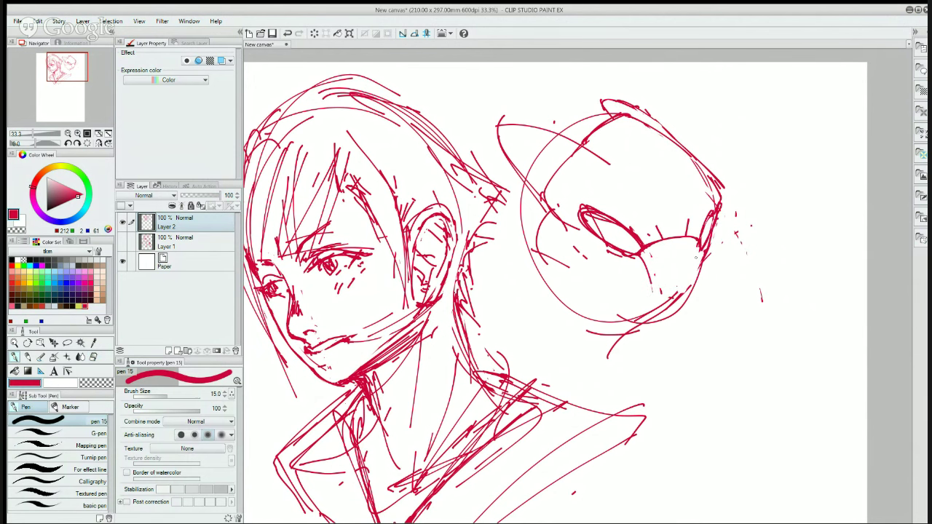
pyautogui.press('e')
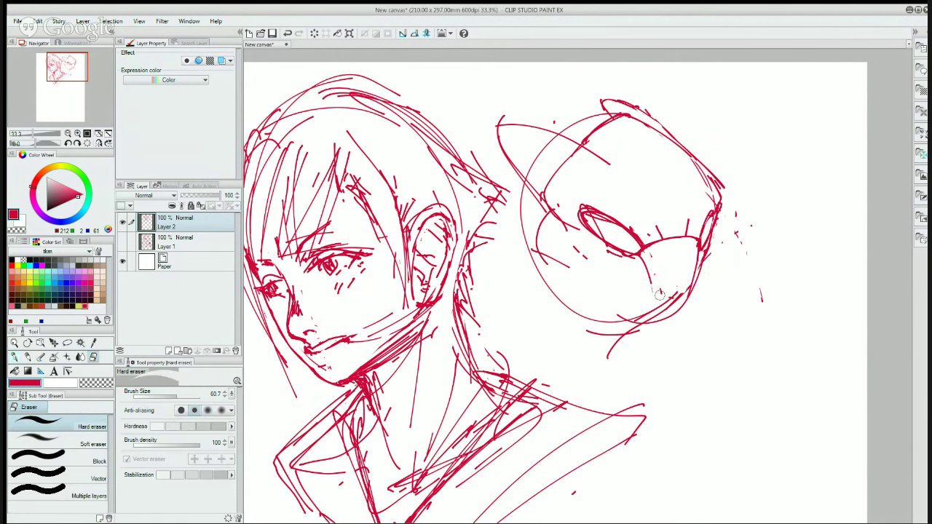
pyautogui.moveTo(655, 278)
pyautogui.mouseDown()
pyautogui.moveTo(669, 306)
pyautogui.moveTo(679, 297)
pyautogui.moveTo(657, 308)
pyautogui.moveTo(661, 271)
pyautogui.moveTo(671, 279)
pyautogui.moveTo(659, 272)
pyautogui.moveTo(685, 278)
pyautogui.moveTo(658, 277)
pyautogui.mouseUp()
# - Sketch a small boxed plane at the muzzle's lower end, clearing leftover marks around it
pyautogui.press('p')
pyautogui.press('e')
pyautogui.press('p')
pyautogui.press('e')
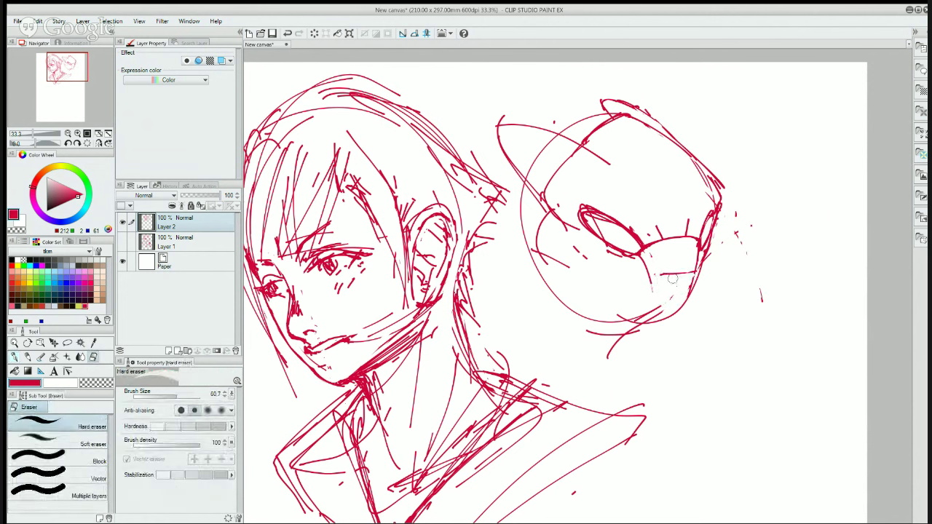
pyautogui.press('p')
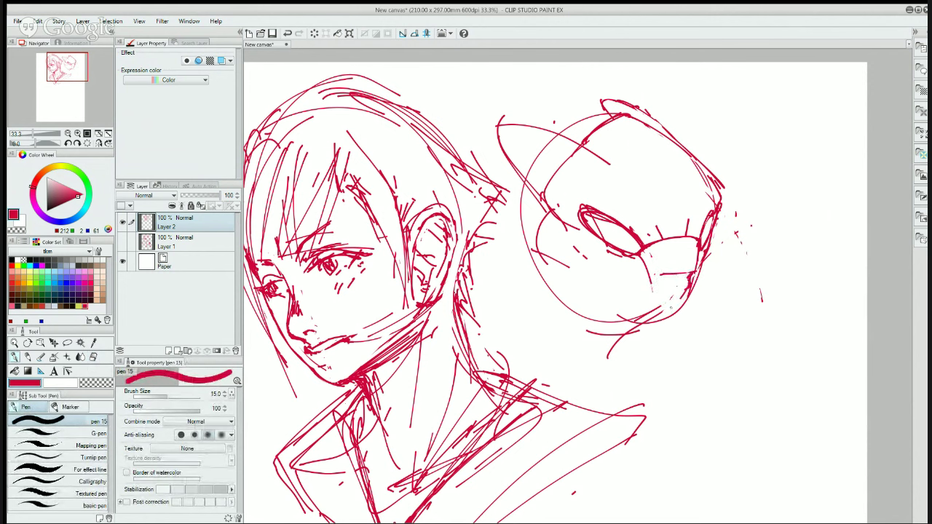
pyautogui.moveTo(662, 274); pyautogui.dragTo(656, 300)
pyautogui.press('e')
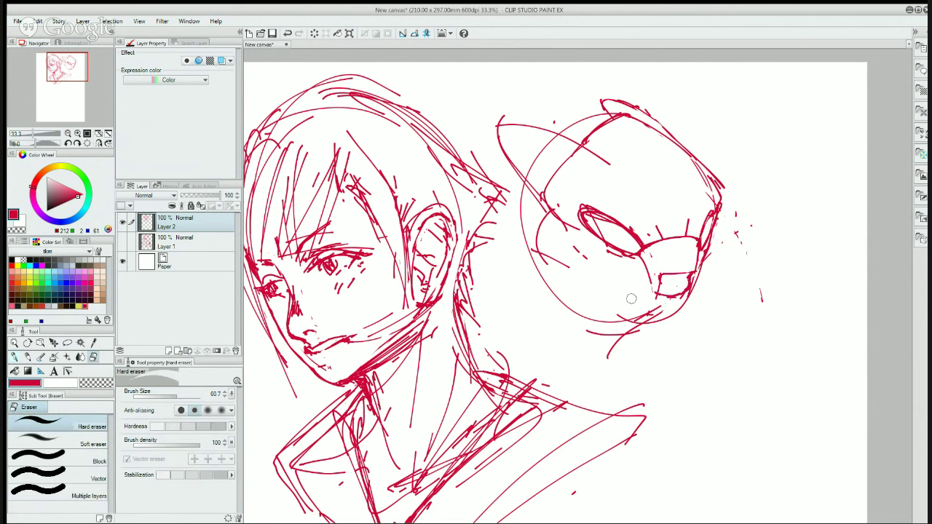
pyautogui.press('p')
# - Clean the inside of the near eye socket, redraw its upper edge, and fill it with dense hatching
pyautogui.press('e')
pyautogui.moveTo(592, 215)
pyautogui.mouseDown()
pyautogui.moveTo(610, 224)
pyautogui.moveTo(611, 240)
pyautogui.mouseUp()
pyautogui.press('p')
pyautogui.moveTo(588, 211); pyautogui.dragTo(639, 250)
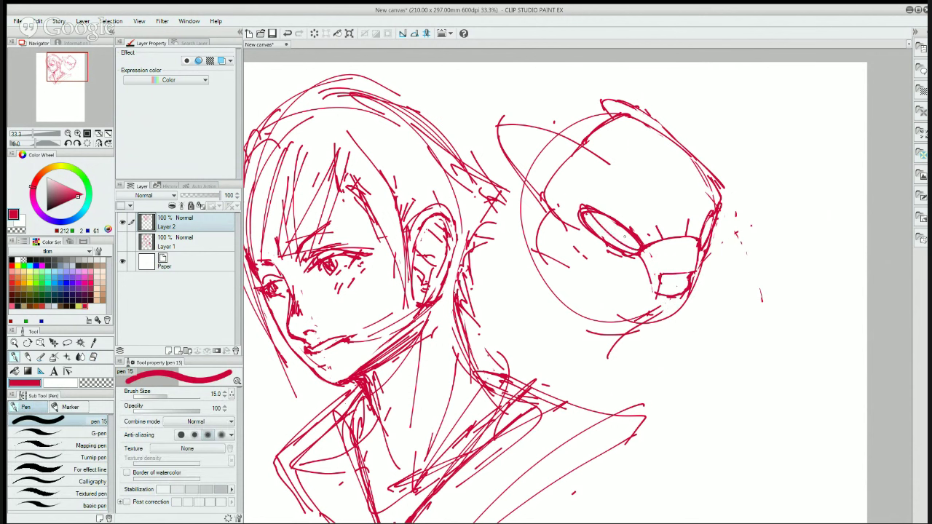
pyautogui.moveTo(585, 214); pyautogui.dragTo(620, 248)
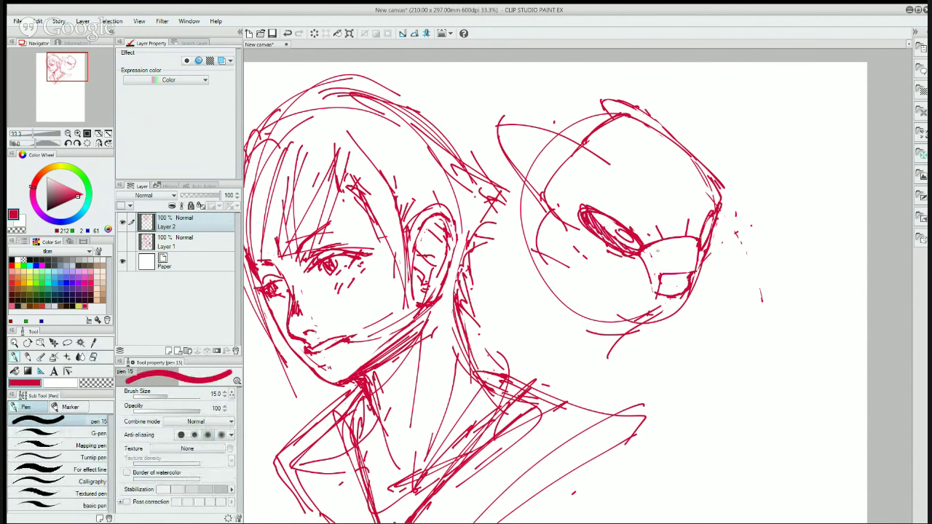
pyautogui.moveTo(596, 218); pyautogui.dragTo(610, 241)
pyautogui.moveTo(592, 211); pyautogui.dragTo(626, 252)
pyautogui.moveTo(617, 230); pyautogui.dragTo(625, 245)
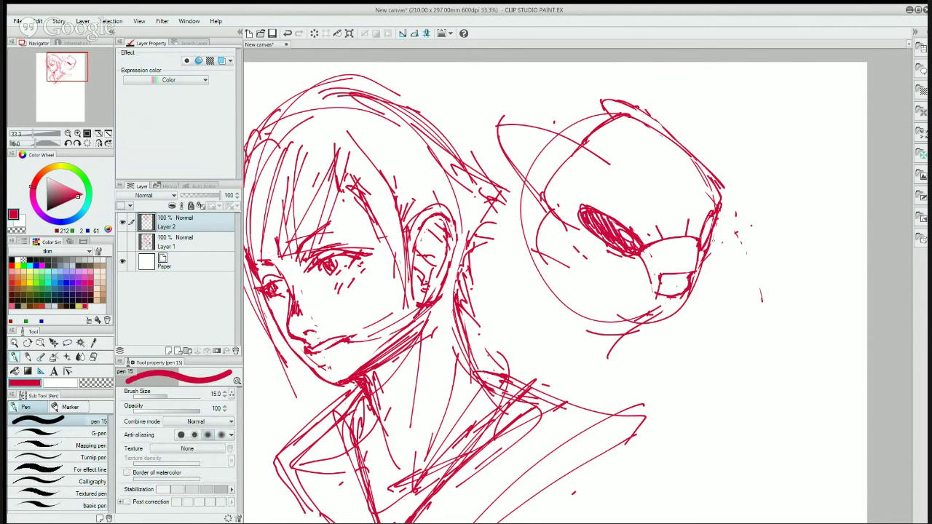
# - Shade the far eye socket and draw a cheek curve from the ear's base toward the near eye socket
pyautogui.moveTo(713, 215); pyautogui.dragTo(701, 237)
pyautogui.moveTo(553, 261)
pyautogui.mouseDown()
pyautogui.moveTo(640, 266)
pyautogui.moveTo(604, 274)
pyautogui.moveTo(641, 257)
pyautogui.moveTo(594, 277)
pyautogui.mouseUp()
pyautogui.press('e')
pyautogui.press('p')
pyautogui.press('e')
pyautogui.press('p')
# - Rework the small muzzle box by erasing its lower edge, darkening its far corner, and restating the head circle's lower rim
pyautogui.moveTo(616, 316)
pyautogui.mouseDown()
pyautogui.moveTo(647, 309)
pyautogui.moveTo(627, 306)
pyautogui.moveTo(643, 310)
pyautogui.moveTo(672, 297)
pyautogui.moveTo(665, 285)
pyautogui.moveTo(684, 285)
pyautogui.moveTo(679, 260)
pyautogui.moveTo(685, 289)
pyautogui.moveTo(653, 299)
pyautogui.moveTo(662, 279)
pyautogui.moveTo(658, 294)
pyautogui.moveTo(683, 298)
pyautogui.mouseUp()
pyautogui.press('e')
pyautogui.press('p')
pyautogui.press('e')
pyautogui.press('p')
pyautogui.press('e')
pyautogui.press('p')
pyautogui.press('e')
pyautogui.press('p')
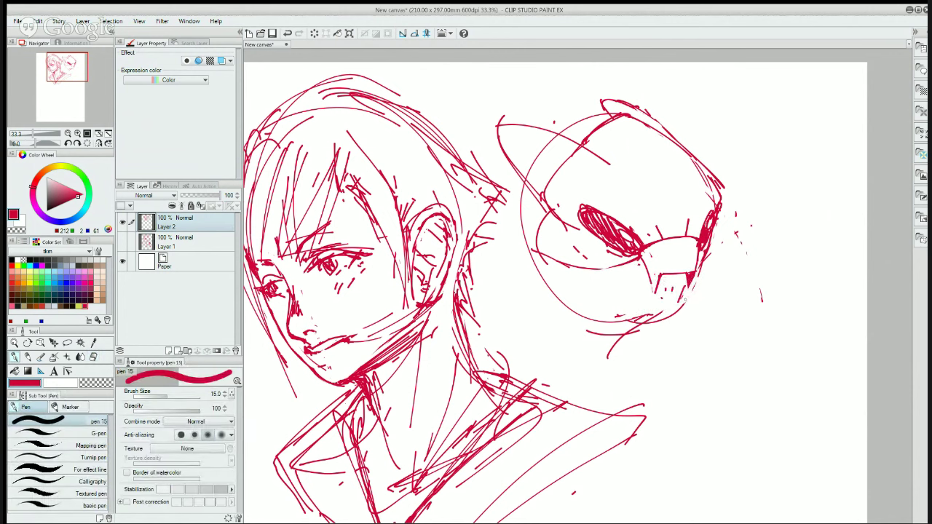
# - Sketch a rough jaw extending below the circle, with a near jawline, a hatched far side and crossing chin strokes
pyautogui.moveTo(685, 306)
pyautogui.mouseDown()
pyautogui.moveTo(692, 337)
pyautogui.moveTo(649, 328)
pyautogui.mouseUp()
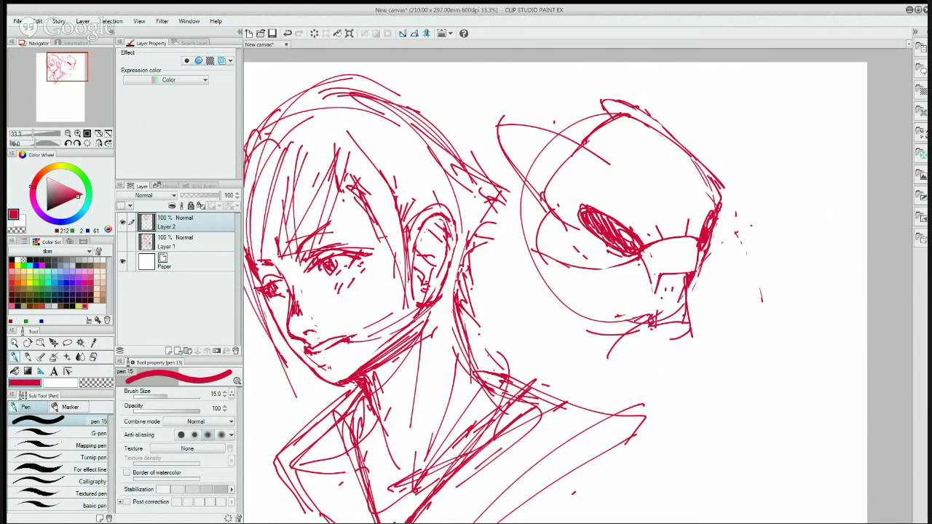
pyautogui.press('e')
pyautogui.moveTo(674, 288)
pyautogui.mouseDown()
pyautogui.moveTo(655, 299)
pyautogui.moveTo(658, 320)
pyautogui.moveTo(679, 298)
pyautogui.moveTo(687, 338)
pyautogui.moveTo(671, 348)
pyautogui.mouseUp()
pyautogui.press('p')
pyautogui.moveTo(537, 250); pyautogui.dragTo(590, 332)
pyautogui.moveTo(673, 305); pyautogui.dragTo(644, 351)
pyautogui.moveTo(675, 293); pyautogui.dragTo(659, 341)
pyautogui.moveTo(676, 304); pyautogui.dragTo(666, 351)
pyautogui.moveTo(593, 316); pyautogui.dragTo(639, 347)
pyautogui.moveTo(621, 312); pyautogui.dragTo(678, 342)
pyautogui.moveTo(592, 290); pyautogui.dragTo(671, 342)
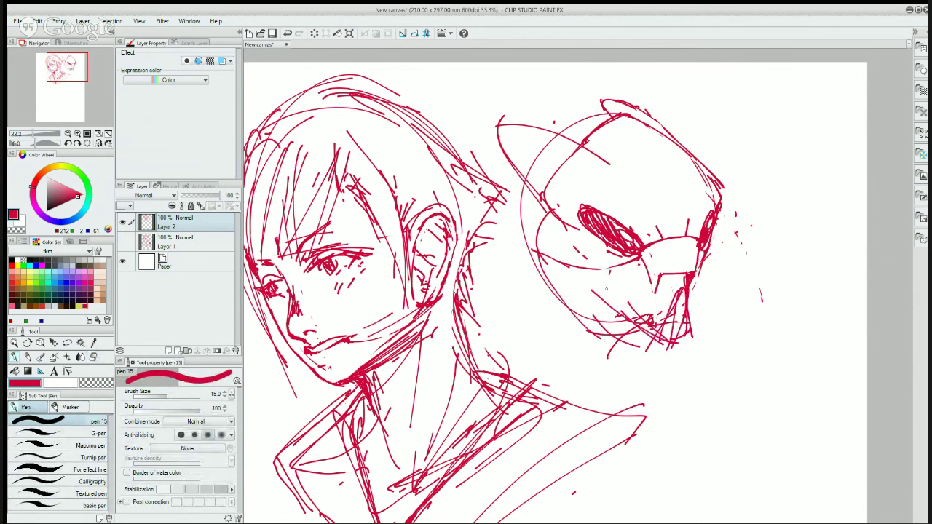
# - Add a vertical cheek line down to the jaw, more chin hatching, and a straight far edge on the muzzle
pyautogui.moveTo(608, 274)
pyautogui.mouseDown()
pyautogui.moveTo(600, 332)
pyautogui.moveTo(628, 339)
pyautogui.mouseUp()
pyautogui.moveTo(636, 341); pyautogui.dragTo(665, 350)
pyautogui.moveTo(615, 319); pyautogui.dragTo(651, 335)
pyautogui.moveTo(663, 327); pyautogui.dragTo(684, 336)
pyautogui.moveTo(692, 296)
pyautogui.mouseDown()
pyautogui.moveTo(687, 311)
pyautogui.moveTo(689, 303)
pyautogui.mouseUp()
pyautogui.moveTo(692, 278); pyautogui.dragTo(695, 337)
# - Erase the scribbles inside the muzzle and redraw it as a tall rectangular block with a small chin plane beneath
pyautogui.press('e')
pyautogui.moveTo(680, 284)
pyautogui.mouseDown()
pyautogui.moveTo(681, 324)
pyautogui.moveTo(683, 299)
pyautogui.moveTo(671, 289)
pyautogui.moveTo(667, 318)
pyautogui.moveTo(682, 286)
pyautogui.moveTo(693, 338)
pyautogui.mouseUp()
pyautogui.press('p')
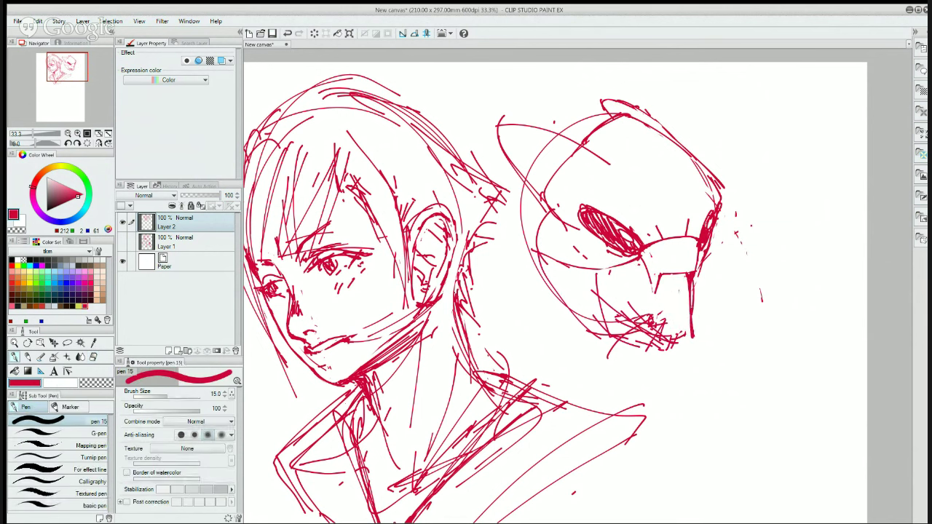
pyautogui.moveTo(656, 287)
pyautogui.mouseDown()
pyautogui.moveTo(665, 336)
pyautogui.moveTo(684, 333)
pyautogui.mouseUp()
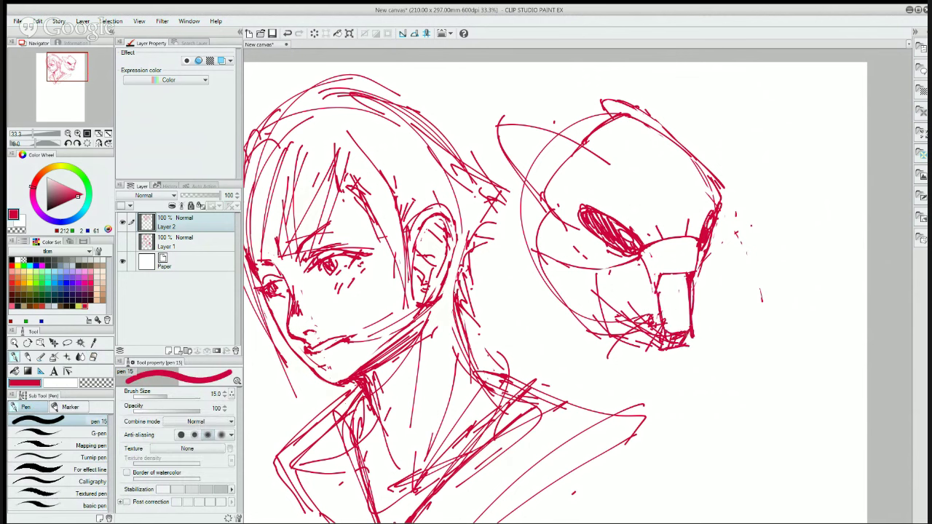
pyautogui.press('e')
pyautogui.moveTo(689, 330)
pyautogui.mouseDown()
pyautogui.moveTo(684, 345)
pyautogui.moveTo(665, 342)
pyautogui.moveTo(690, 326)
pyautogui.mouseUp()
pyautogui.press('p')
pyautogui.press('e')
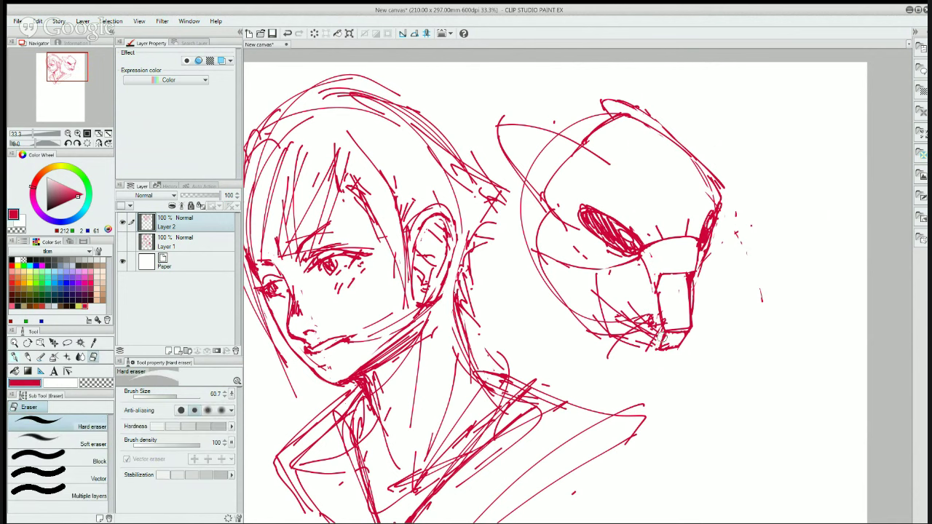
# - Erase the crossing strokes between cheek and chin, and thicken the muzzle's far contour from eye to chin
pyautogui.press('p')
pyautogui.press('e')
pyautogui.moveTo(627, 324)
pyautogui.mouseDown()
pyautogui.moveTo(633, 301)
pyautogui.moveTo(648, 303)
pyautogui.moveTo(657, 332)
pyautogui.mouseUp()
pyautogui.moveTo(644, 301)
pyautogui.mouseDown()
pyautogui.moveTo(633, 324)
pyautogui.moveTo(640, 311)
pyautogui.moveTo(644, 339)
pyautogui.moveTo(632, 287)
pyautogui.mouseUp()
pyautogui.press('p')
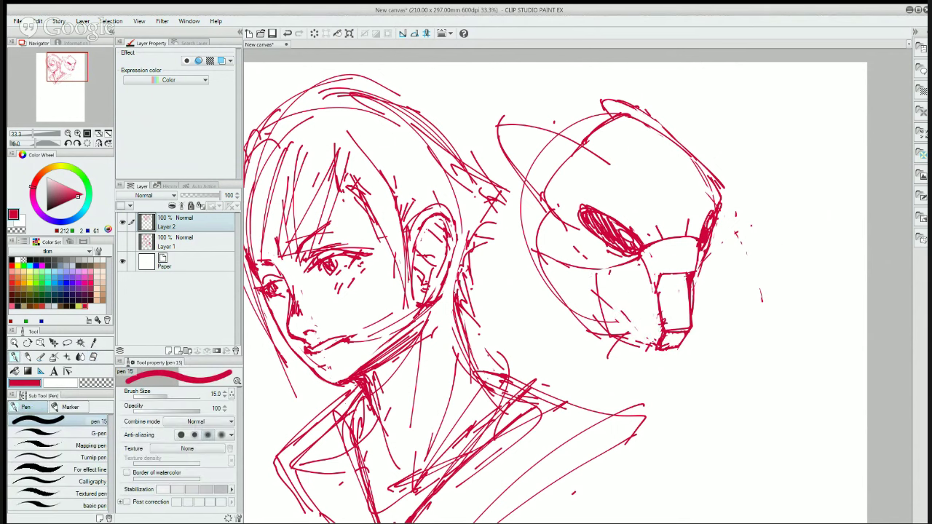
pyautogui.moveTo(691, 291); pyautogui.dragTo(678, 342)
pyautogui.moveTo(707, 249); pyautogui.dragTo(695, 304)
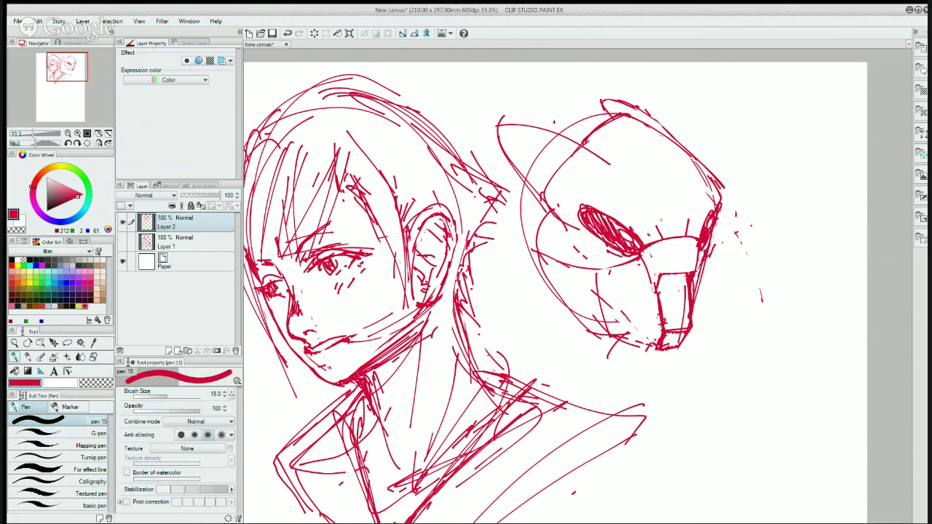
# - Erase the tall block's inner edges from the muzzle and redraw the face's far contour below the eye
pyautogui.press('e')
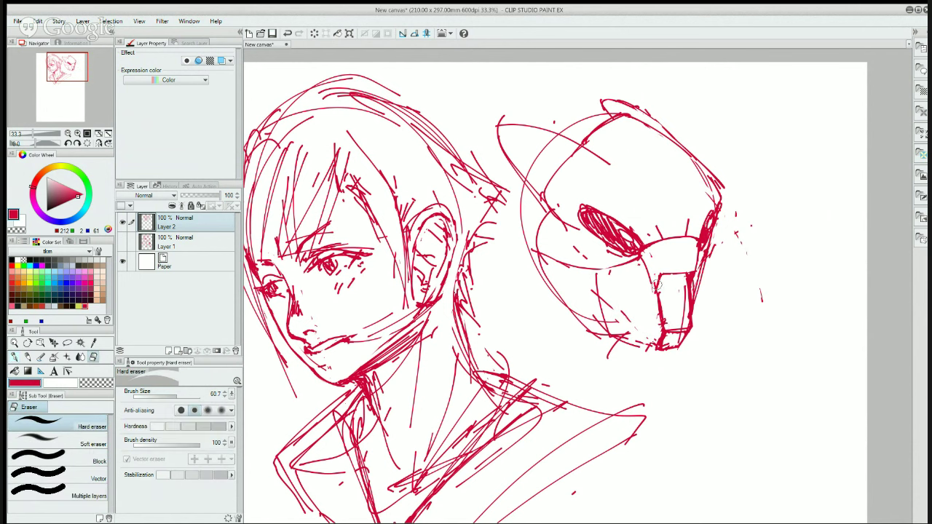
pyautogui.moveTo(663, 304)
pyautogui.mouseDown()
pyautogui.moveTo(661, 326)
pyautogui.moveTo(688, 291)
pyautogui.moveTo(677, 268)
pyautogui.moveTo(691, 271)
pyautogui.mouseUp()
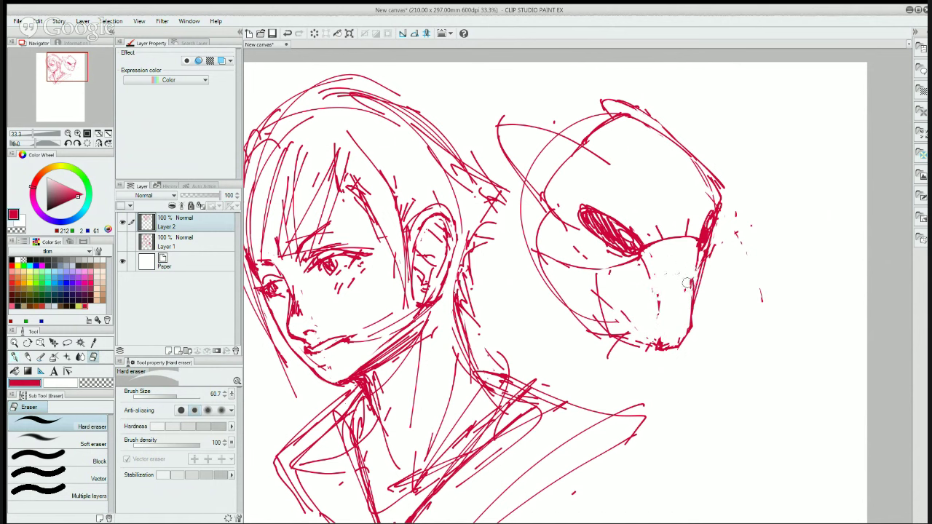
pyautogui.moveTo(687, 304); pyautogui.dragTo(688, 332)
pyautogui.press('p')
pyautogui.moveTo(702, 250)
pyautogui.mouseDown()
pyautogui.moveTo(691, 315)
pyautogui.moveTo(693, 306)
pyautogui.mouseUp()
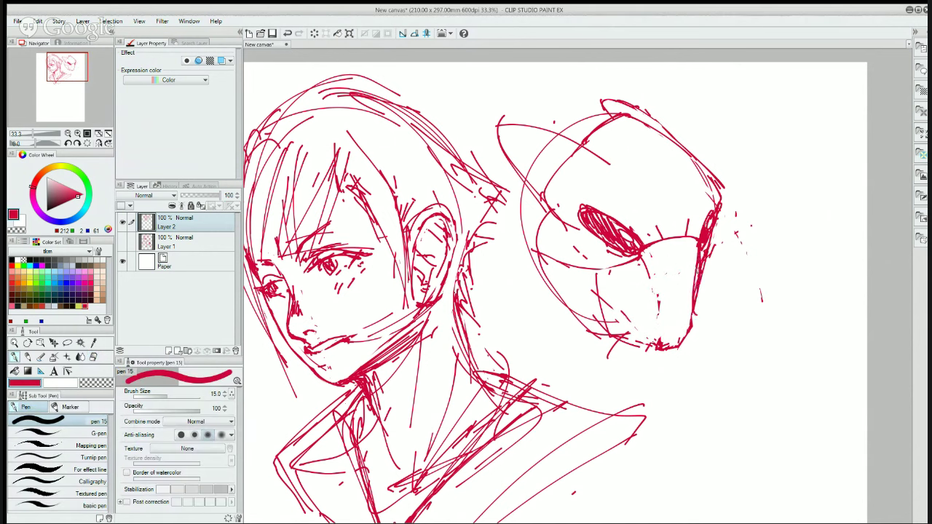
# - Extend the far contour down to a squared jaw corner and draw several long strokes across the jaw's underside
pyautogui.moveTo(698, 270); pyautogui.dragTo(694, 342)
pyautogui.moveTo(579, 317); pyautogui.dragTo(688, 346)
pyautogui.moveTo(612, 326); pyautogui.dragTo(686, 336)
pyautogui.moveTo(575, 312)
pyautogui.mouseDown()
pyautogui.moveTo(687, 334)
pyautogui.moveTo(698, 324)
pyautogui.mouseUp()
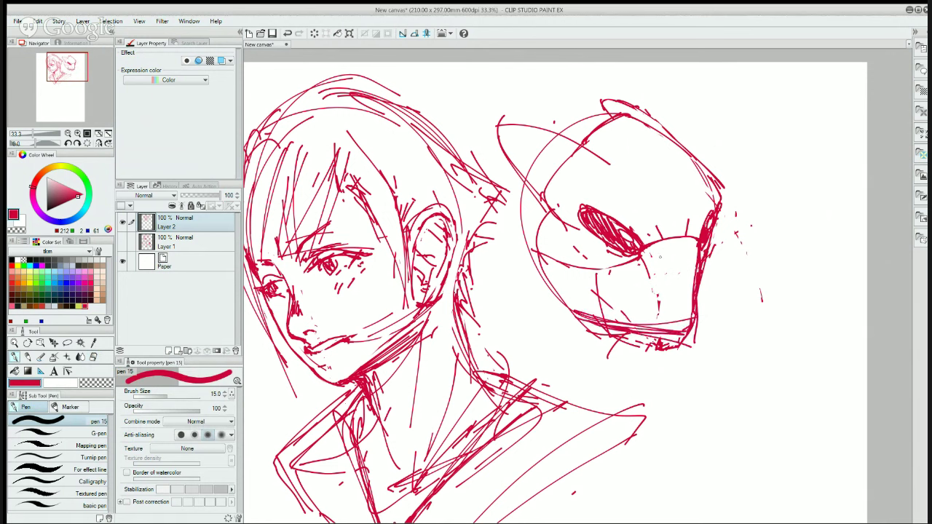
# - Erase the long near jaw strokes and chin marks, and redraw a shorter curved lower edge for the muzzle
pyautogui.press('e')
pyautogui.moveTo(571, 312)
pyautogui.mouseDown()
pyautogui.moveTo(595, 329)
pyautogui.moveTo(673, 348)
pyautogui.mouseUp()
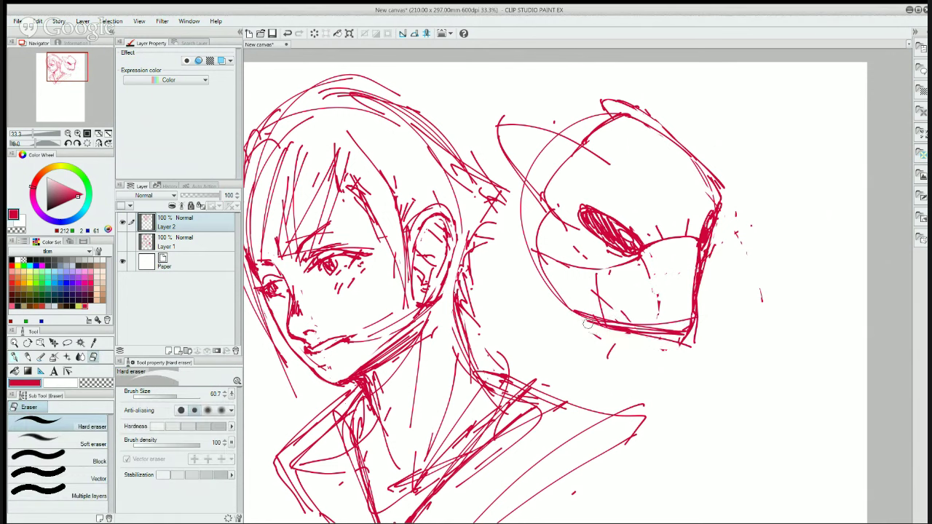
pyautogui.moveTo(588, 323); pyautogui.dragTo(669, 345)
pyautogui.moveTo(566, 309)
pyautogui.mouseDown()
pyautogui.moveTo(684, 343)
pyautogui.moveTo(684, 329)
pyautogui.moveTo(664, 330)
pyautogui.mouseUp()
pyautogui.press('p')
pyautogui.moveTo(686, 322); pyautogui.dragTo(632, 321)
pyautogui.moveTo(659, 327); pyautogui.dragTo(605, 307)
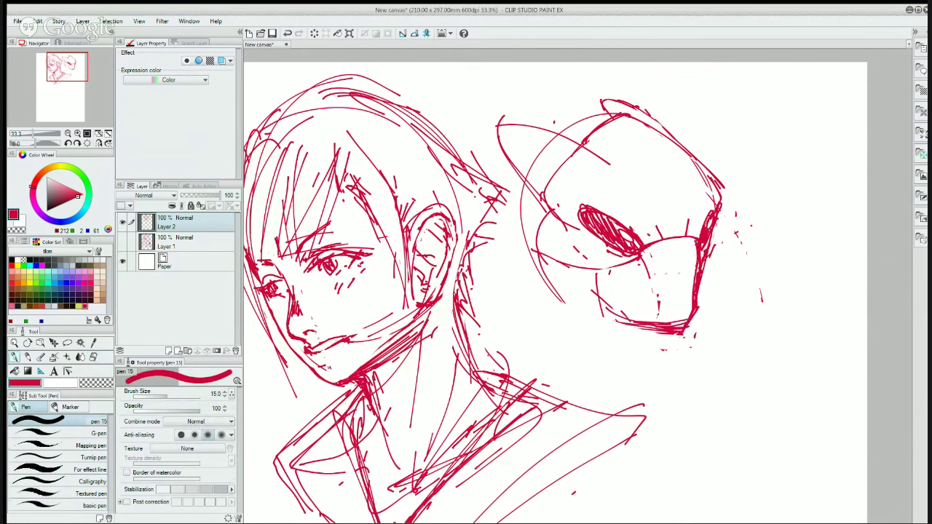
# - Thin the muzzle's thick far side with the eraser and reshape it into a rounded contour meeting the lower edge
pyautogui.moveTo(697, 260); pyautogui.dragTo(686, 307)
pyautogui.moveTo(698, 242); pyautogui.dragTo(686, 306)
pyautogui.press('e')
pyautogui.moveTo(696, 241); pyautogui.dragTo(690, 303)
pyautogui.moveTo(699, 265); pyautogui.dragTo(688, 301)
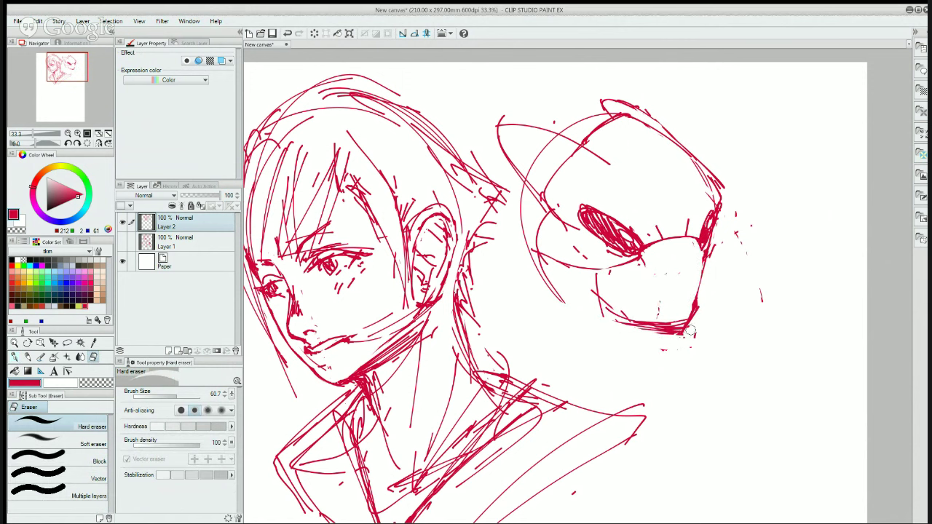
pyautogui.moveTo(701, 291)
pyautogui.mouseDown()
pyautogui.moveTo(688, 332)
pyautogui.moveTo(655, 335)
pyautogui.moveTo(693, 302)
pyautogui.moveTo(706, 262)
pyautogui.mouseUp()
pyautogui.press('p')
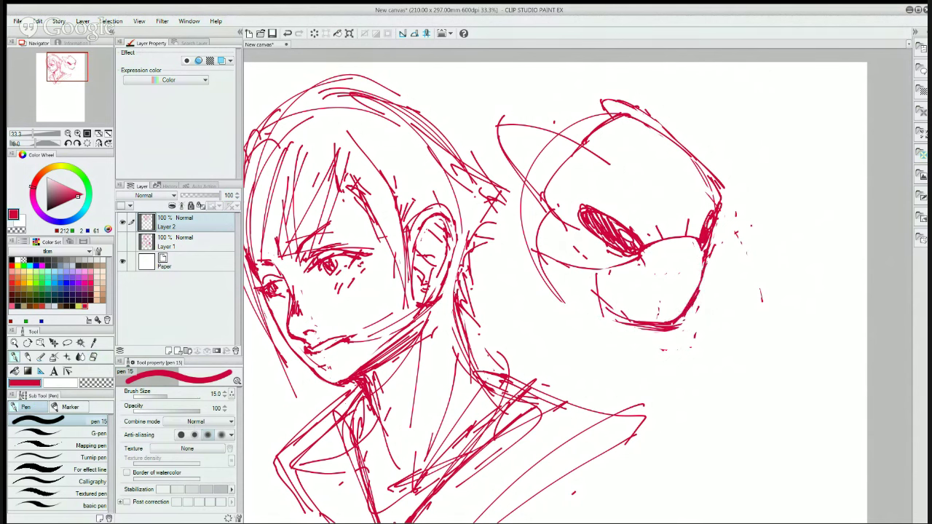
# - Erase the muzzle's near side and thin its lower contour into a single rounded line
pyautogui.moveTo(693, 293); pyautogui.dragTo(703, 262)
pyautogui.moveTo(580, 276); pyautogui.dragTo(640, 321)
pyautogui.press('e')
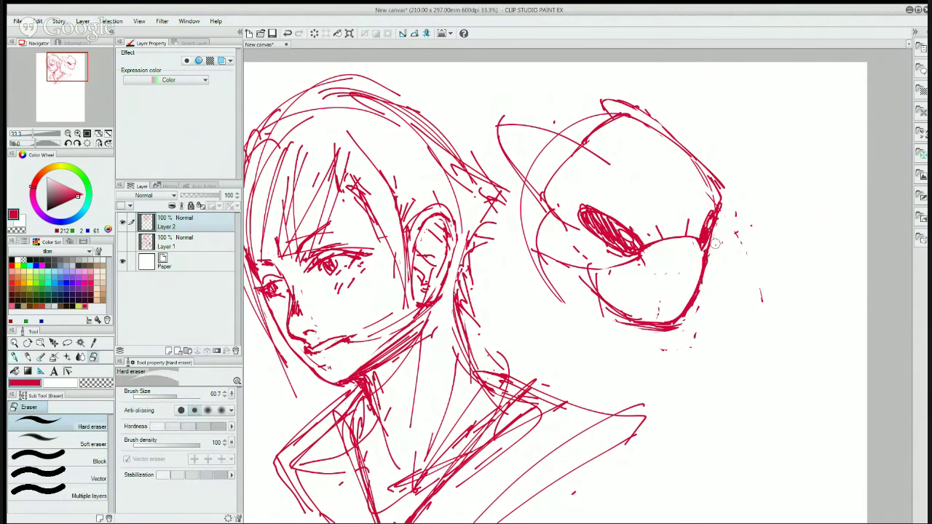
pyautogui.moveTo(683, 327)
pyautogui.mouseDown()
pyautogui.moveTo(625, 326)
pyautogui.moveTo(645, 298)
pyautogui.moveTo(580, 286)
pyautogui.moveTo(597, 275)
pyautogui.mouseUp()
pyautogui.press('p')
pyautogui.press('e')
pyautogui.press('p')
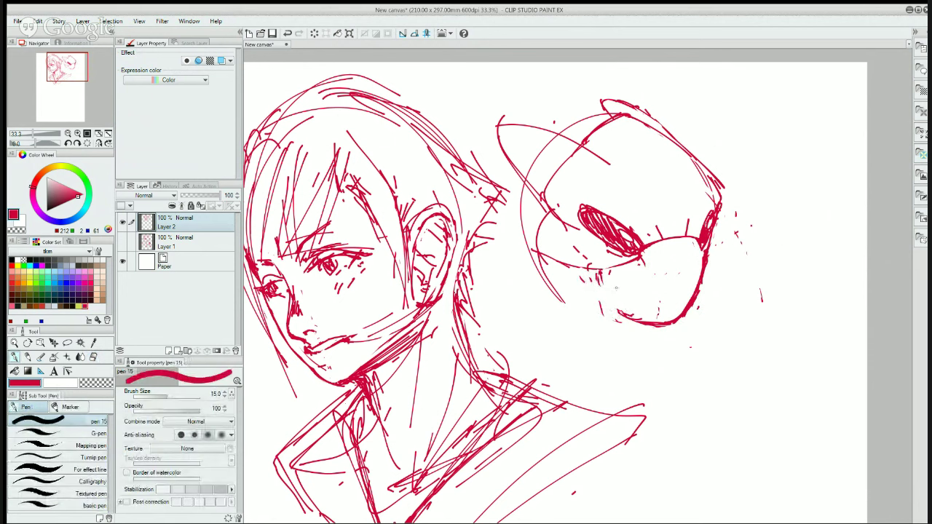
# - Draw neck strokes below the creature's head and erase the skull lines crossing beneath the near ear
pyautogui.moveTo(535, 255); pyautogui.dragTo(575, 314)
pyautogui.moveTo(550, 278); pyautogui.dragTo(571, 351)
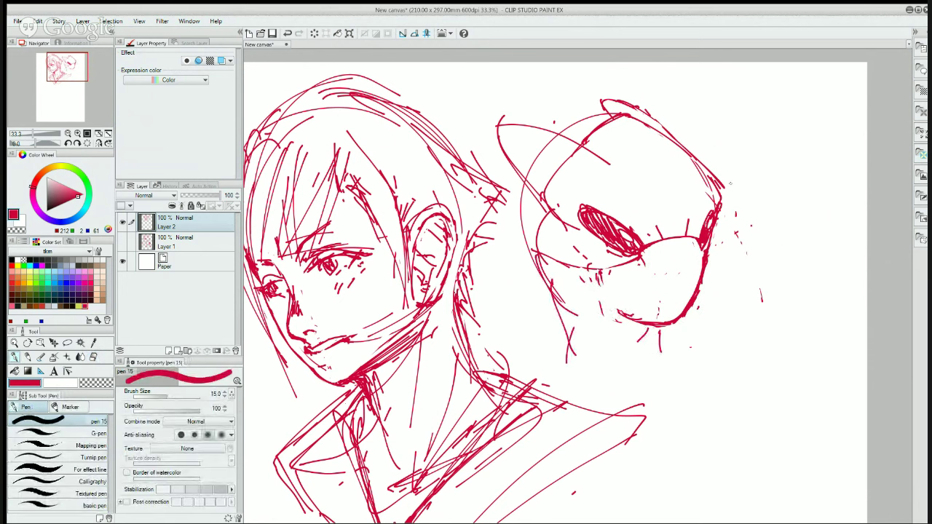
pyautogui.press('e')
pyautogui.moveTo(554, 189)
pyautogui.mouseDown()
pyautogui.moveTo(528, 171)
pyautogui.moveTo(555, 140)
pyautogui.mouseUp()
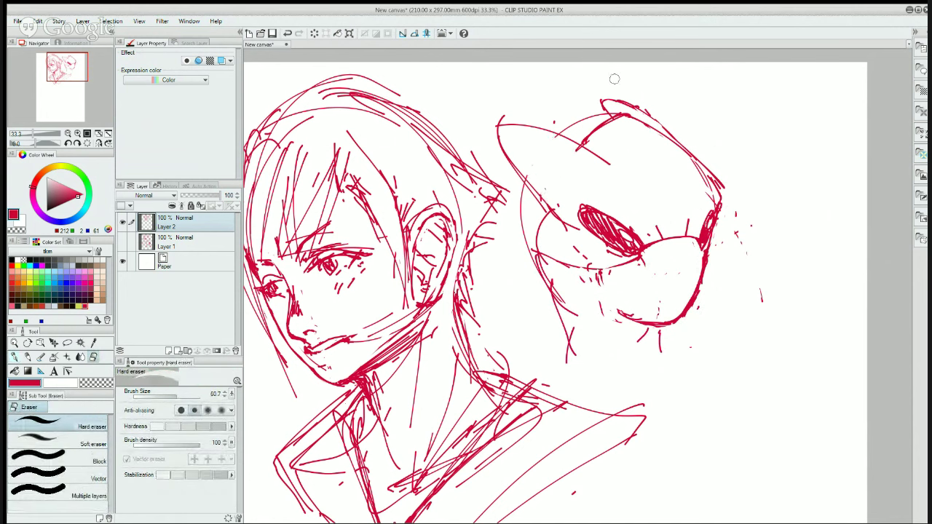
# - Redraw the head's top and far contour as a smoother curve and erase the angular brow corner
pyautogui.moveTo(604, 95)
pyautogui.mouseDown()
pyautogui.moveTo(662, 117)
pyautogui.moveTo(631, 106)
pyautogui.moveTo(690, 166)
pyautogui.mouseUp()
pyautogui.press('p')
pyautogui.moveTo(664, 126); pyautogui.dragTo(684, 146)
pyautogui.moveTo(682, 144); pyautogui.dragTo(726, 195)
pyautogui.press('e')
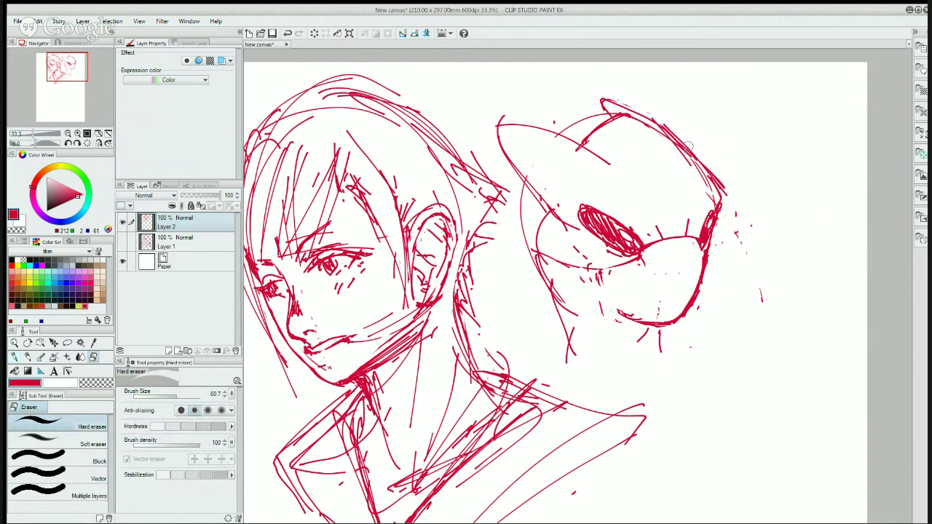
pyautogui.moveTo(687, 146)
pyautogui.mouseDown()
pyautogui.moveTo(718, 182)
pyautogui.moveTo(715, 222)
pyautogui.moveTo(695, 237)
pyautogui.mouseUp()
pyautogui.press('p')
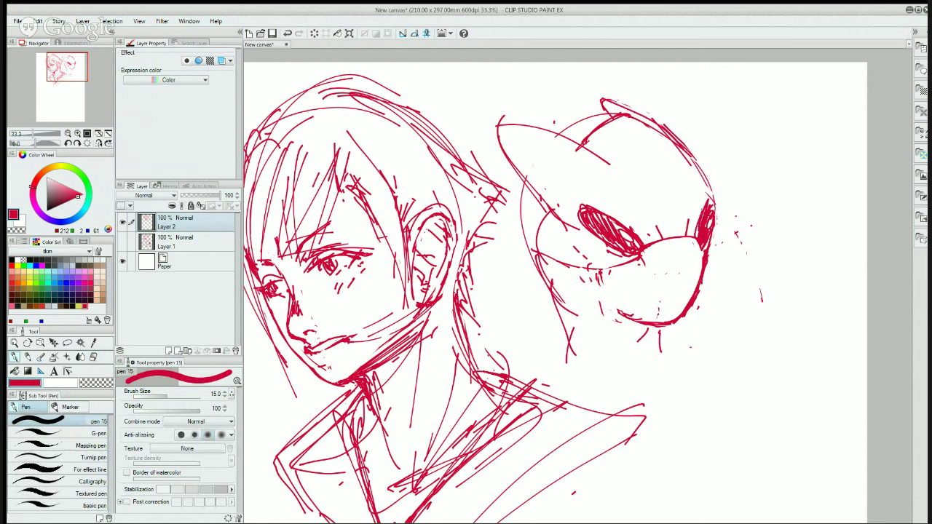
# - Reshape the creature's far eye into a narrow oval and fill it solid
pyautogui.moveTo(708, 199); pyautogui.dragTo(694, 246)
pyautogui.moveTo(699, 213); pyautogui.dragTo(701, 252)
pyautogui.moveTo(712, 216); pyautogui.dragTo(706, 248)
pyautogui.moveTo(716, 189); pyautogui.dragTo(714, 212)
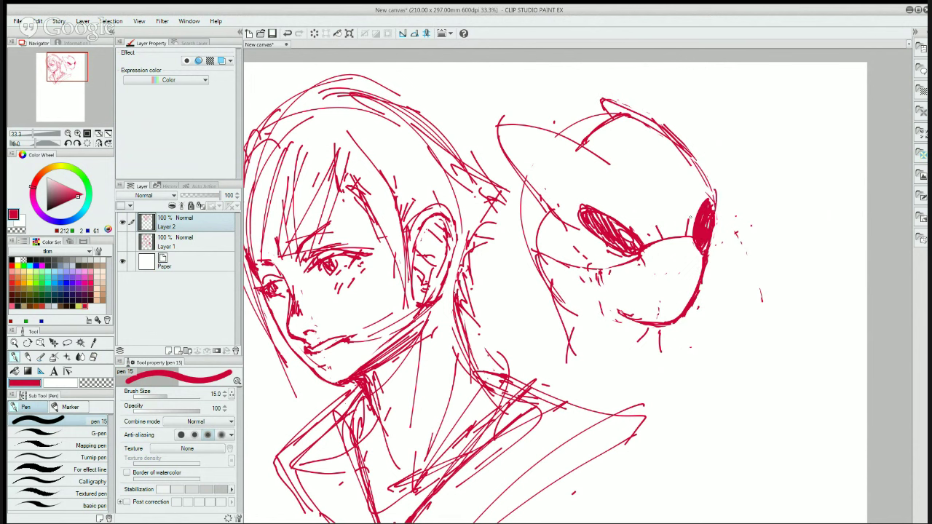
# - Lasso the creature head, delete it from the second layer, and deselect
pyautogui.press('m')
pyautogui.moveTo(659, 82)
pyautogui.mouseDown()
pyautogui.moveTo(568, 94)
pyautogui.moveTo(743, 259)
pyautogui.moveTo(659, 83)
pyautogui.mouseUp()
pyautogui.press('Delete')
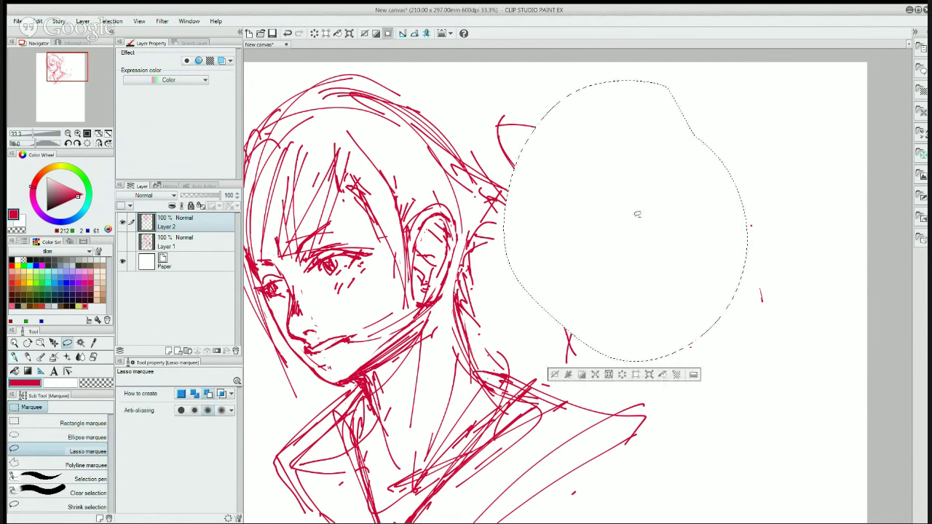
pyautogui.hotkey('ctrl', 'd')
pyautogui.press('p')
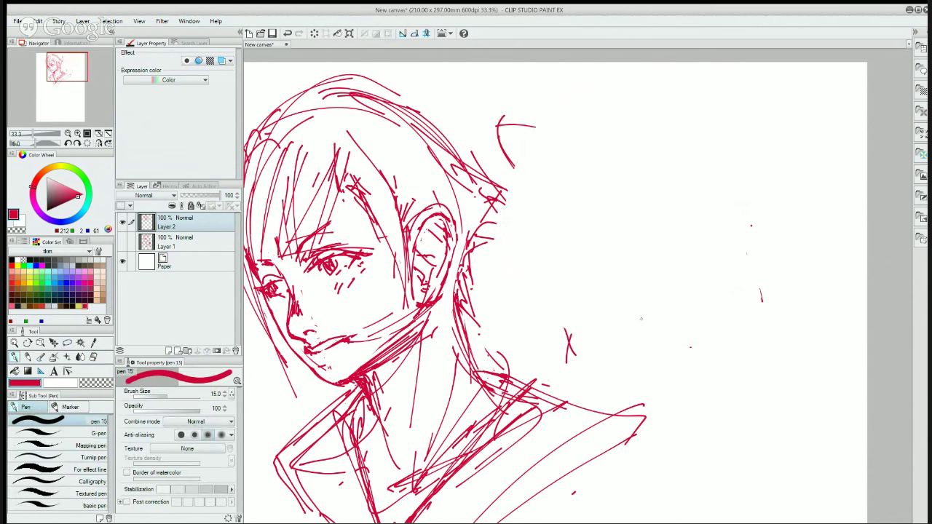
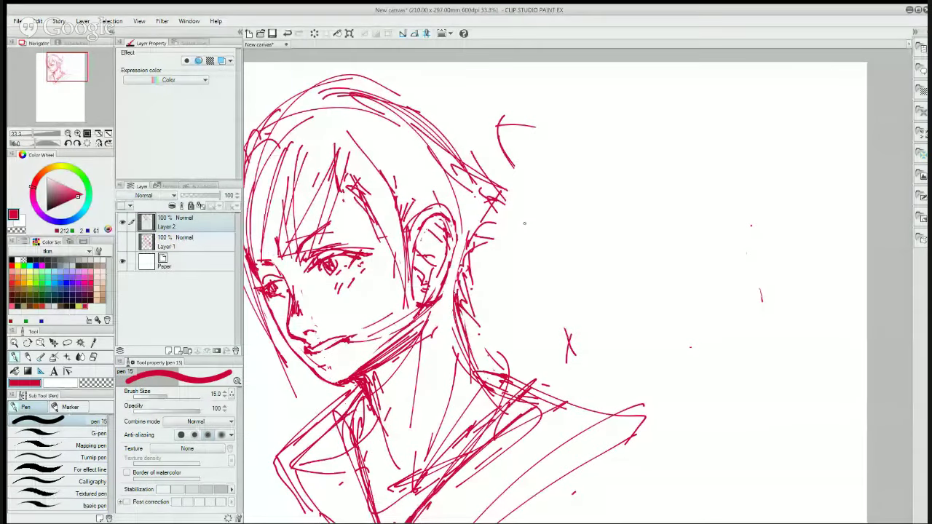
# - Draw a large circle beside the portrait's ear and erase the leftover marks inside it
pyautogui.moveTo(496, 213); pyautogui.dragTo(674, 241)
pyautogui.moveTo(640, 188)
pyautogui.mouseDown()
pyautogui.moveTo(681, 342)
pyautogui.moveTo(622, 388)
pyautogui.mouseUp()
pyautogui.moveTo(671, 347); pyautogui.dragTo(547, 401)
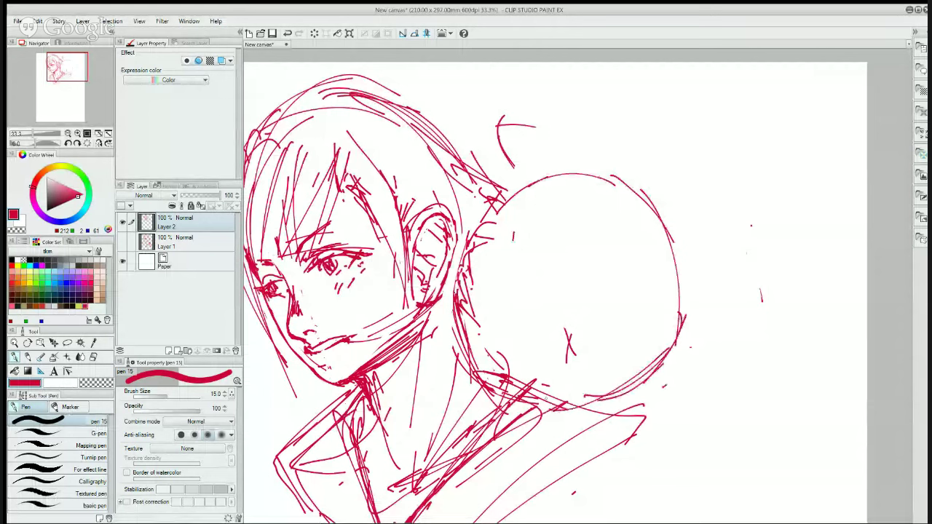
pyautogui.press('e')
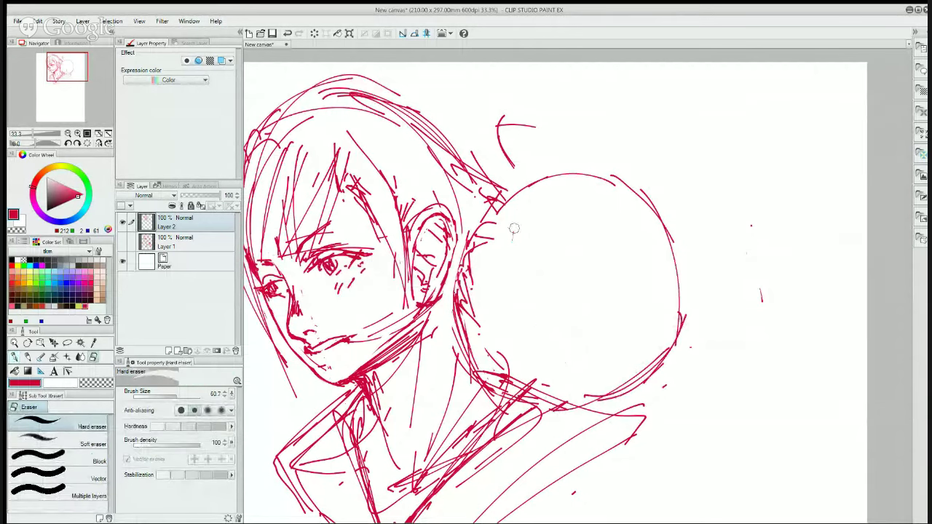
pyautogui.moveTo(511, 229); pyautogui.dragTo(516, 212)
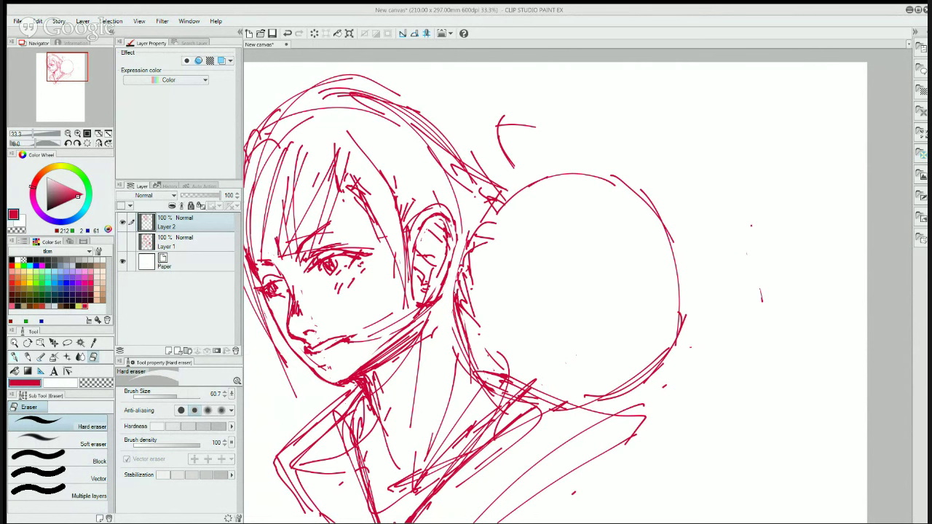
# - Erase the circle's doubled upper edge and the leftover ear lines above it, undoing a trial peak stroke
pyautogui.moveTo(631, 179)
pyautogui.mouseDown()
pyautogui.moveTo(659, 211)
pyautogui.moveTo(645, 205)
pyautogui.mouseUp()
pyautogui.press('p')
pyautogui.moveTo(666, 237); pyautogui.dragTo(596, 121)
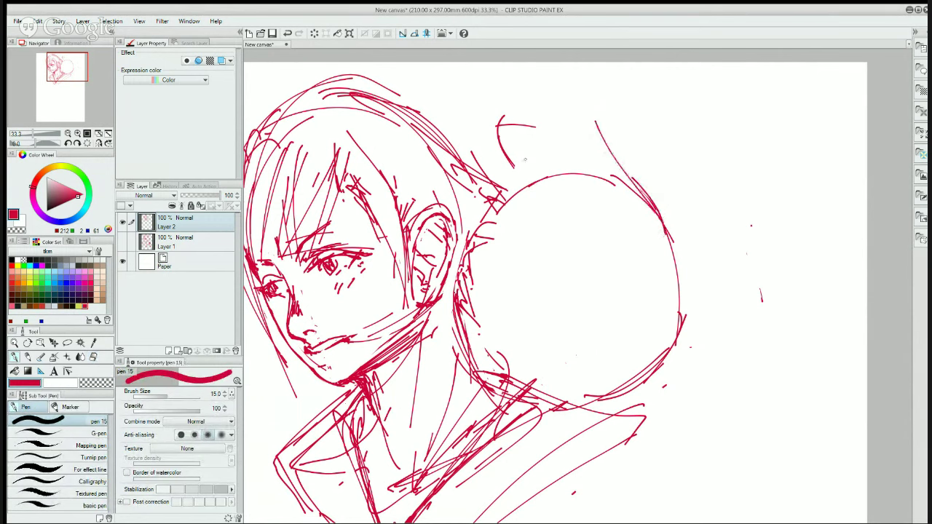
pyautogui.hotkey('ctrl', 'z')
pyautogui.press('e')
pyautogui.moveTo(527, 135)
pyautogui.mouseDown()
pyautogui.moveTo(507, 121)
pyautogui.moveTo(495, 131)
pyautogui.moveTo(524, 120)
pyautogui.mouseUp()
pyautogui.press('p')
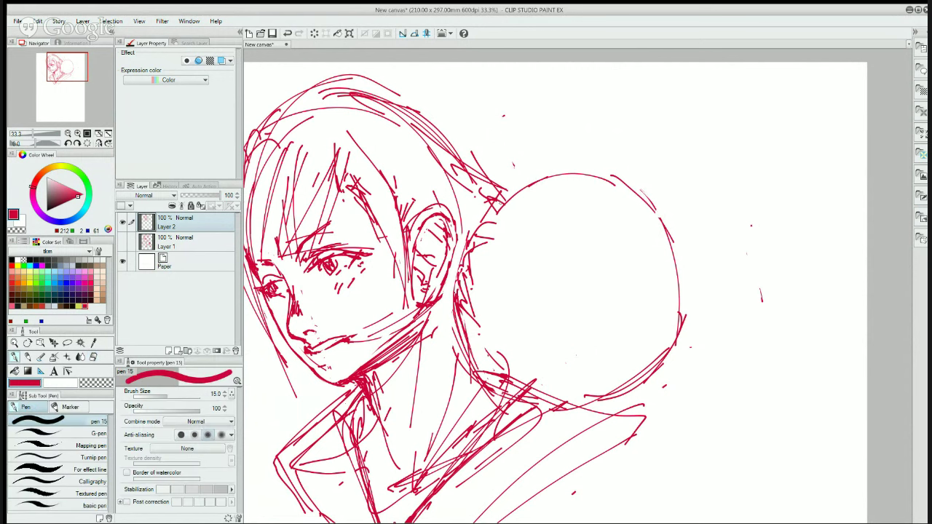
# - Draw a tall pointed hood peak above the circle and carry its outline down the circle's outer side
pyautogui.moveTo(499, 203)
pyautogui.mouseDown()
pyautogui.moveTo(568, 120)
pyautogui.moveTo(626, 106)
pyautogui.moveTo(612, 155)
pyautogui.mouseUp()
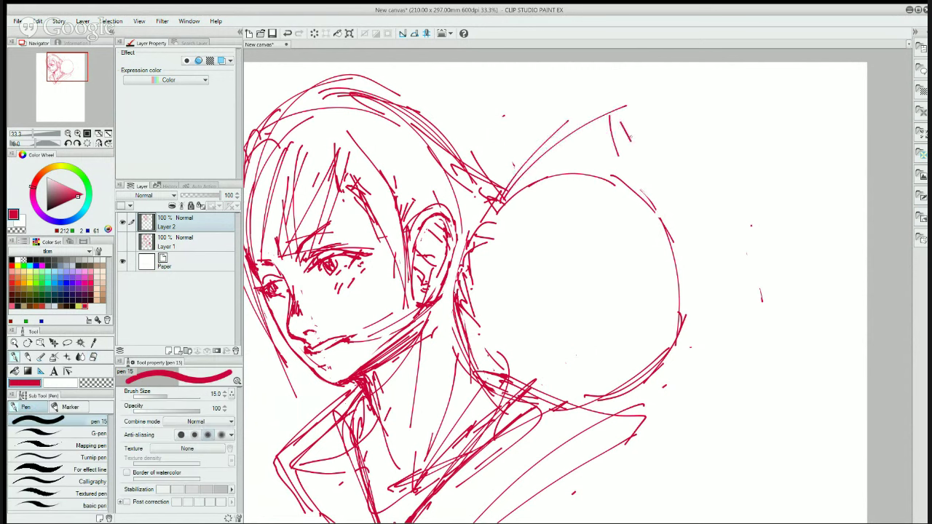
pyautogui.moveTo(620, 109); pyautogui.dragTo(658, 219)
pyautogui.moveTo(613, 134); pyautogui.dragTo(684, 277)
pyautogui.moveTo(660, 225)
pyautogui.mouseDown()
pyautogui.moveTo(681, 252)
pyautogui.moveTo(670, 348)
pyautogui.mouseUp()
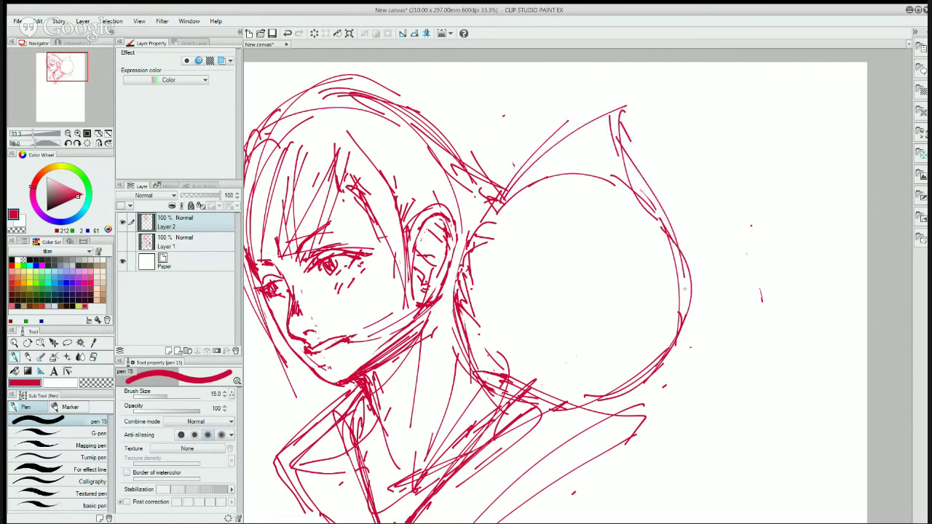
pyautogui.moveTo(683, 270); pyautogui.dragTo(656, 370)
pyautogui.moveTo(687, 303); pyautogui.dragTo(630, 402)
# - Draw a wide oval face inside the hood, close to the portrait's neck
pyautogui.moveTo(608, 234)
pyautogui.mouseDown()
pyautogui.moveTo(563, 237)
pyautogui.moveTo(467, 291)
pyautogui.mouseUp()
pyautogui.moveTo(474, 323)
pyautogui.mouseDown()
pyautogui.moveTo(533, 360)
pyautogui.moveTo(630, 338)
pyautogui.mouseUp()
pyautogui.moveTo(586, 234)
pyautogui.mouseDown()
pyautogui.moveTo(636, 297)
pyautogui.moveTo(610, 325)
pyautogui.mouseUp()
pyautogui.moveTo(639, 292)
pyautogui.mouseDown()
pyautogui.moveTo(639, 309)
pyautogui.moveTo(588, 355)
pyautogui.mouseUp()
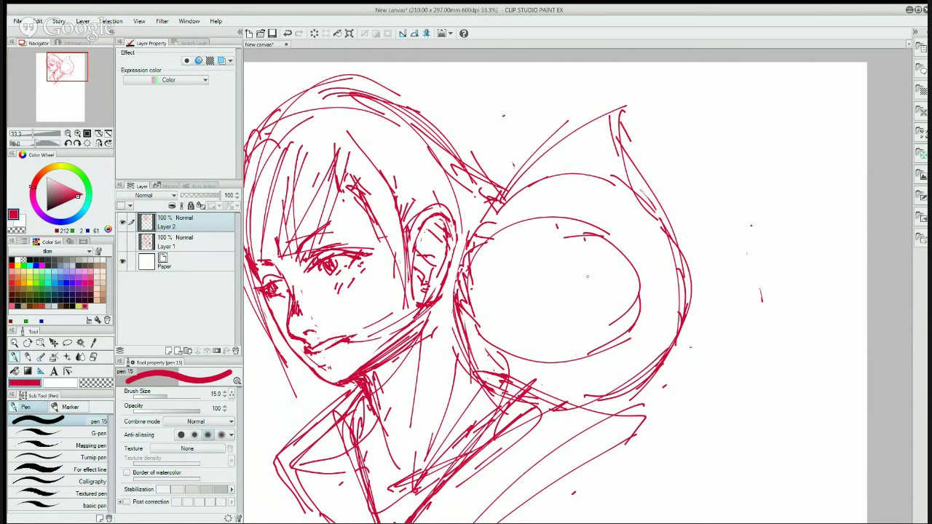
# - Draw two small oval eyes, a W-shaped cat mouth and short blush marks on the oval face
pyautogui.moveTo(596, 270)
pyautogui.mouseDown()
pyautogui.moveTo(578, 292)
pyautogui.moveTo(598, 270)
pyautogui.mouseUp()
pyautogui.moveTo(501, 269); pyautogui.dragTo(498, 274)
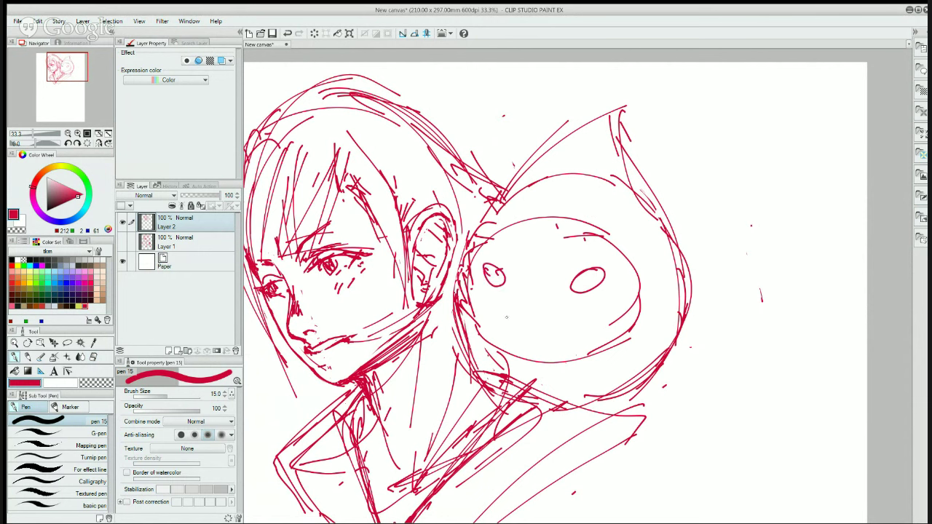
pyautogui.moveTo(507, 315)
pyautogui.mouseDown()
pyautogui.moveTo(547, 330)
pyautogui.moveTo(562, 316)
pyautogui.mouseUp()
pyautogui.moveTo(593, 305); pyautogui.dragTo(590, 311)
pyautogui.moveTo(598, 303); pyautogui.dragTo(601, 311)
pyautogui.moveTo(477, 294); pyautogui.dragTo(473, 304)
pyautogui.moveTo(484, 298); pyautogui.dragTo(482, 307)
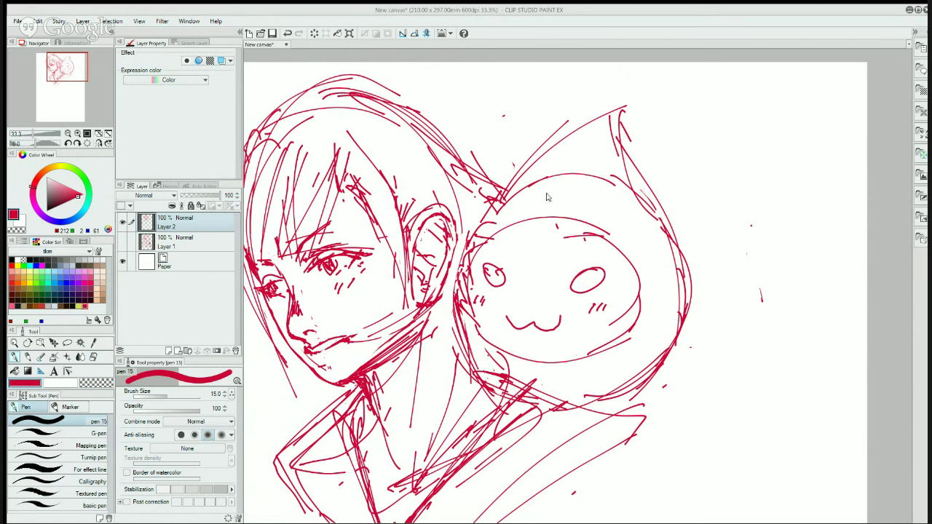
# - Draw a small curved horn on the top edge of the face and clean up its inner lines
pyautogui.moveTo(521, 223)
pyautogui.mouseDown()
pyautogui.moveTo(561, 186)
pyautogui.moveTo(565, 232)
pyautogui.moveTo(519, 227)
pyautogui.moveTo(546, 227)
pyautogui.moveTo(556, 205)
pyautogui.moveTo(560, 219)
pyautogui.moveTo(534, 220)
pyautogui.mouseUp()
pyautogui.press('e')
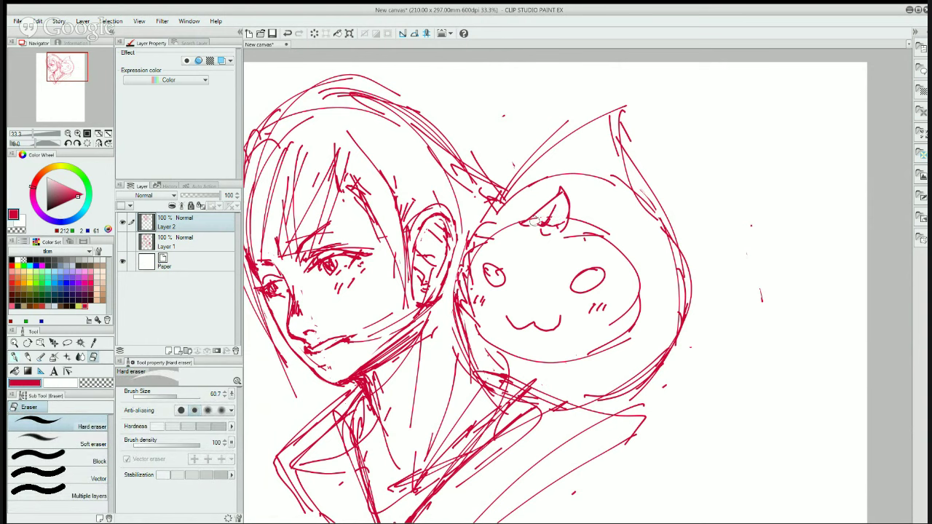
pyautogui.press('p')
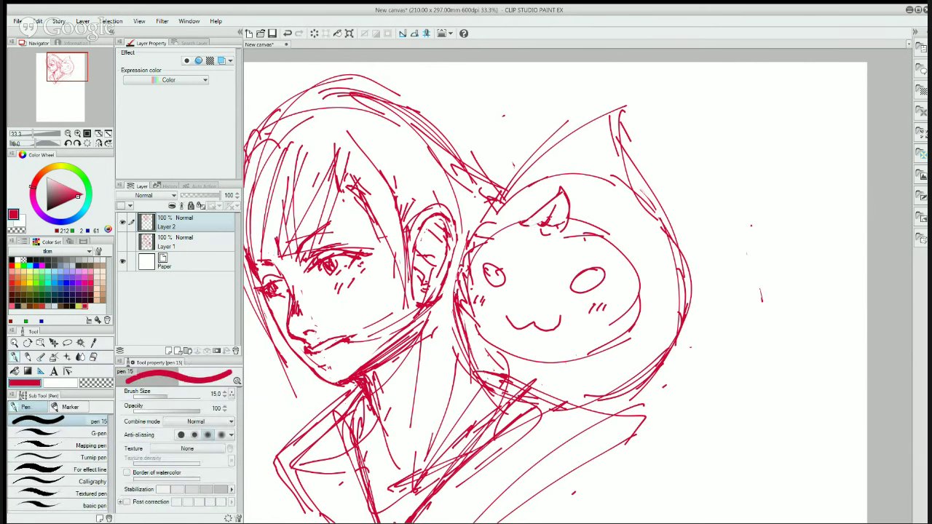
pyautogui.press('e')
pyautogui.press('p')
pyautogui.moveTo(519, 224)
pyautogui.mouseDown()
pyautogui.moveTo(542, 224)
pyautogui.moveTo(546, 236)
pyautogui.moveTo(535, 225)
pyautogui.mouseUp()
pyautogui.press('e')
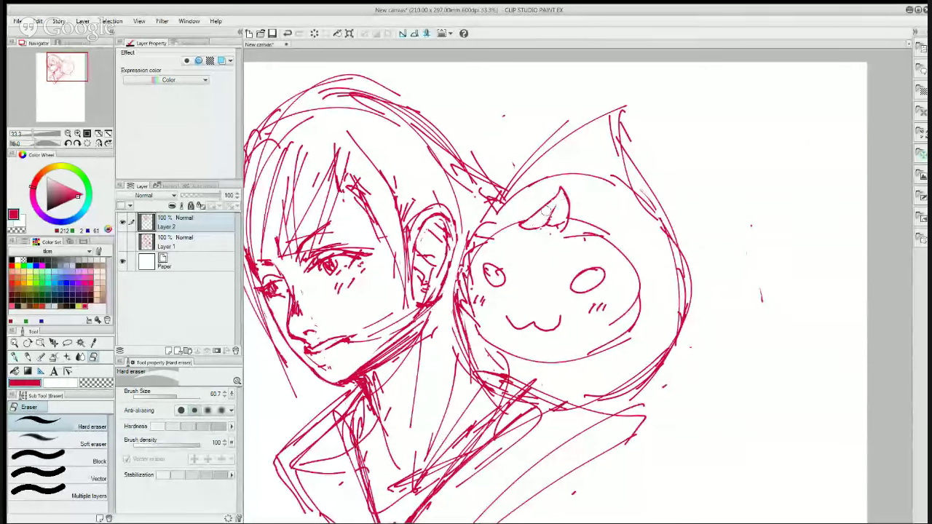
# - Redraw the horn's curved base and erase the overlapping face lines beneath it
pyautogui.press('p')
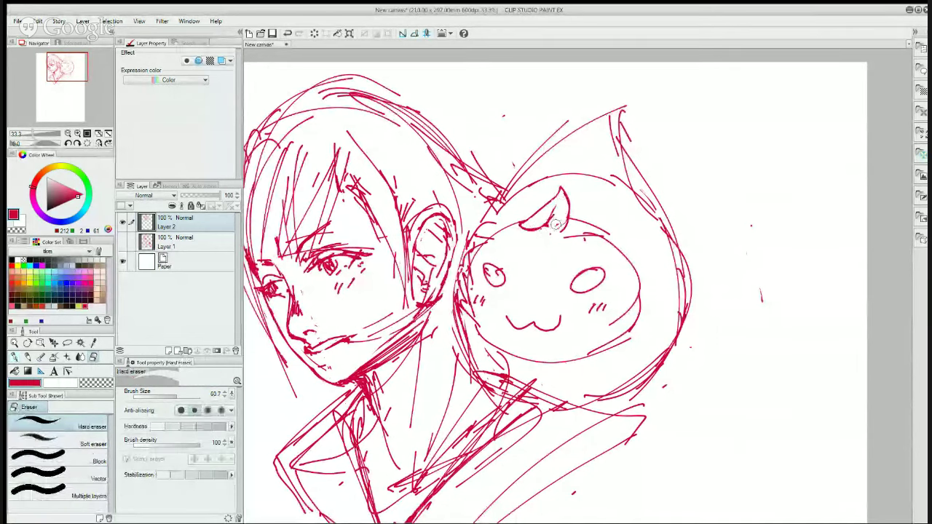
pyautogui.moveTo(568, 217); pyautogui.dragTo(551, 228)
pyautogui.press('e')
pyautogui.press('p')
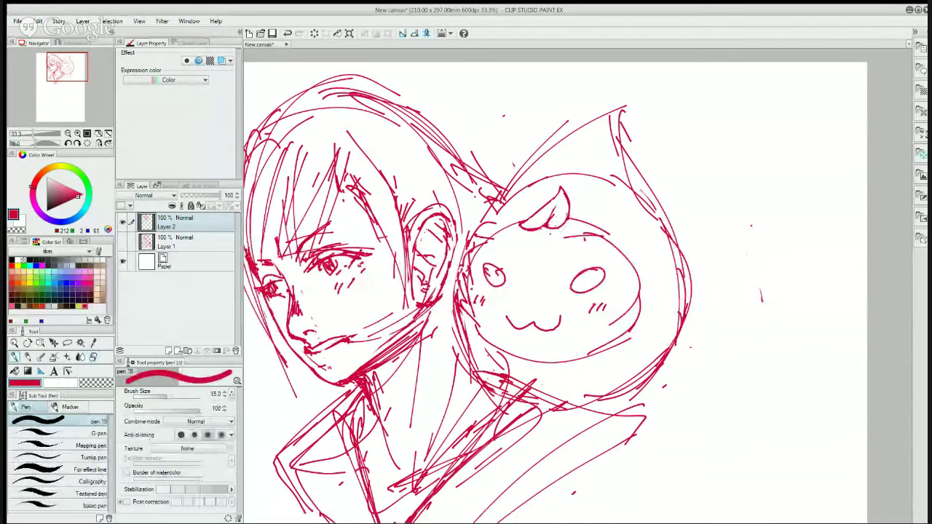
pyautogui.press('e')
pyautogui.moveTo(546, 233); pyautogui.dragTo(526, 227)
pyautogui.press('p')
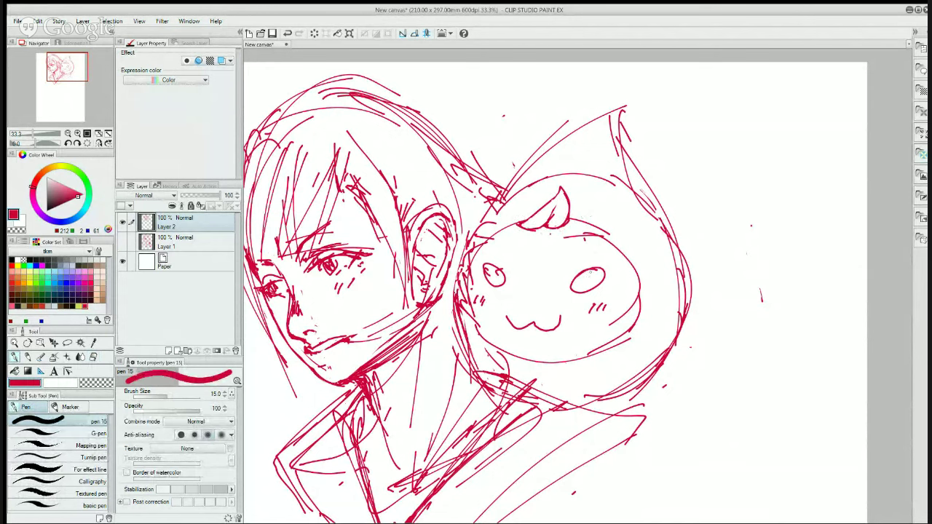
# - Trim the tops of both eyes and draw slanted lids for an angry expression
pyautogui.moveTo(596, 268); pyautogui.dragTo(569, 285)
pyautogui.press('e')
pyautogui.press('p')
pyautogui.press('e')
pyautogui.moveTo(486, 262); pyautogui.dragTo(510, 278)
pyautogui.press('p')
pyautogui.moveTo(495, 262); pyautogui.dragTo(485, 266)
# - Fill both slanted eyes solid, leaving small highlights
pyautogui.moveTo(588, 278)
pyautogui.mouseDown()
pyautogui.moveTo(594, 269)
pyautogui.moveTo(586, 280)
pyautogui.moveTo(600, 281)
pyautogui.moveTo(602, 271)
pyautogui.mouseUp()
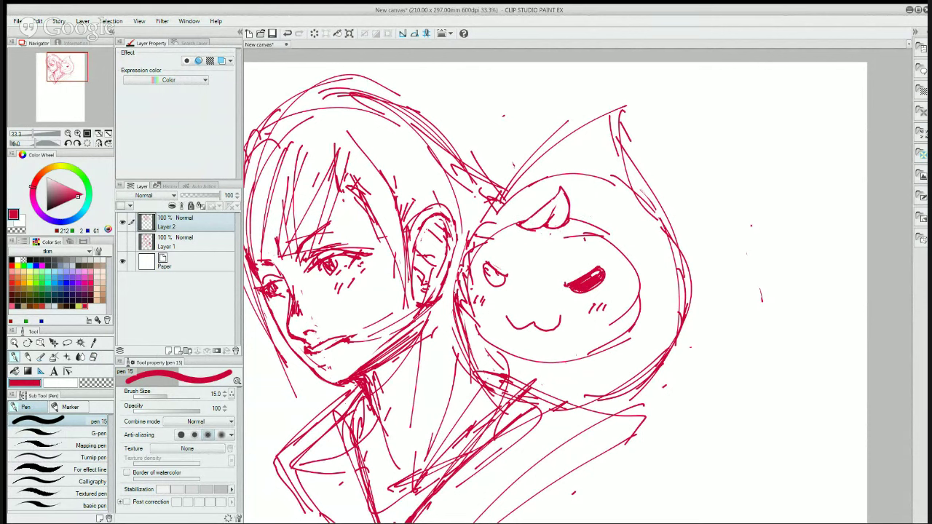
pyautogui.moveTo(495, 279)
pyautogui.mouseDown()
pyautogui.moveTo(493, 265)
pyautogui.moveTo(503, 277)
pyautogui.mouseUp()
pyautogui.press('e')
pyautogui.press('p')
# - Erase the doubled line on the face's outer side and strengthen its upper edge beside the horn
pyautogui.press('e')
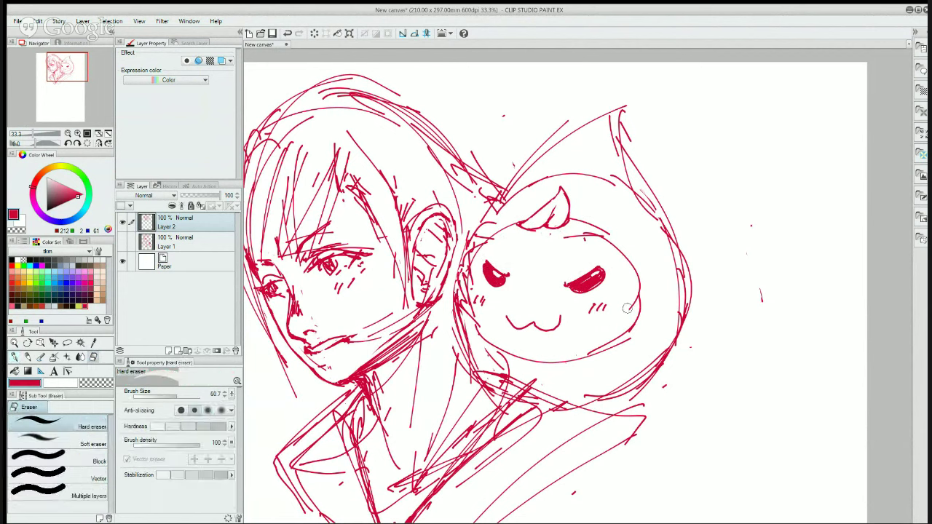
pyautogui.press('p')
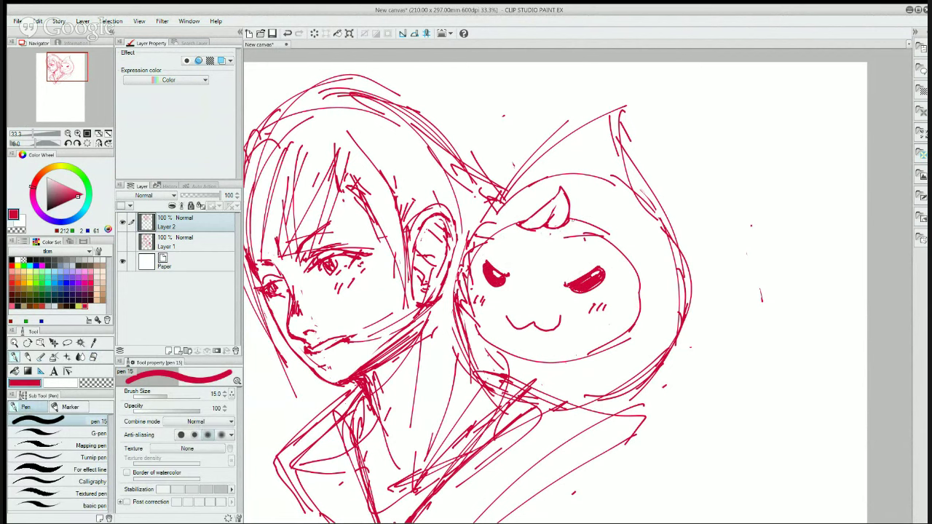
pyautogui.moveTo(566, 217); pyautogui.dragTo(611, 240)
# - Reshape the hood's peak into one sharp point and erase the excess strokes around the tip
pyautogui.press('e')
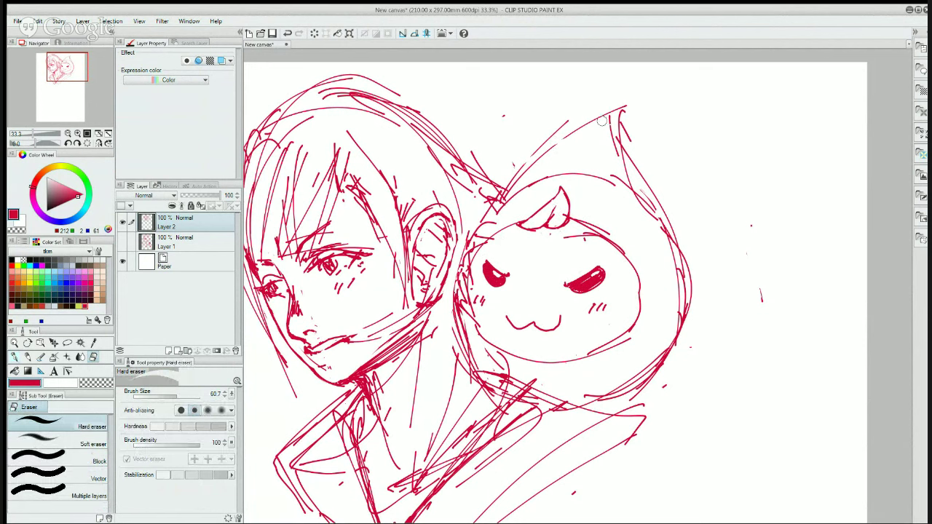
pyautogui.press('p')
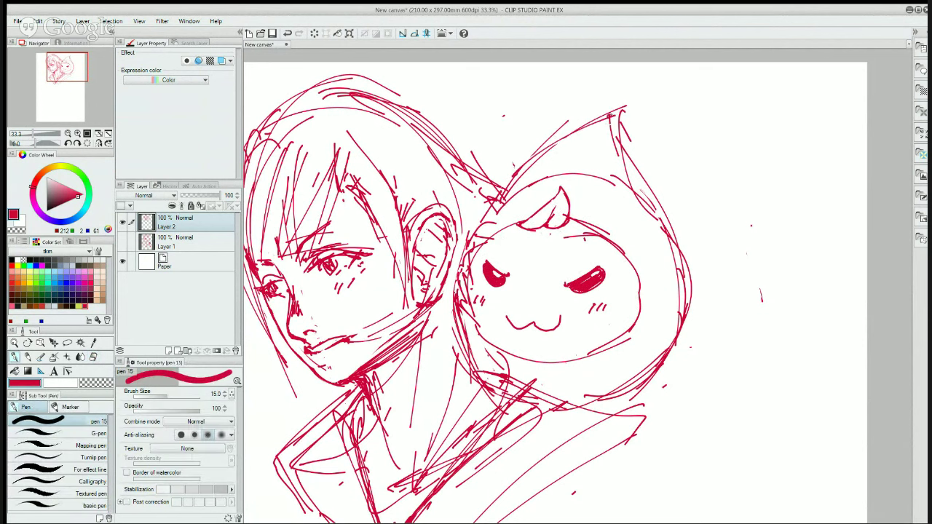
pyautogui.press('e')
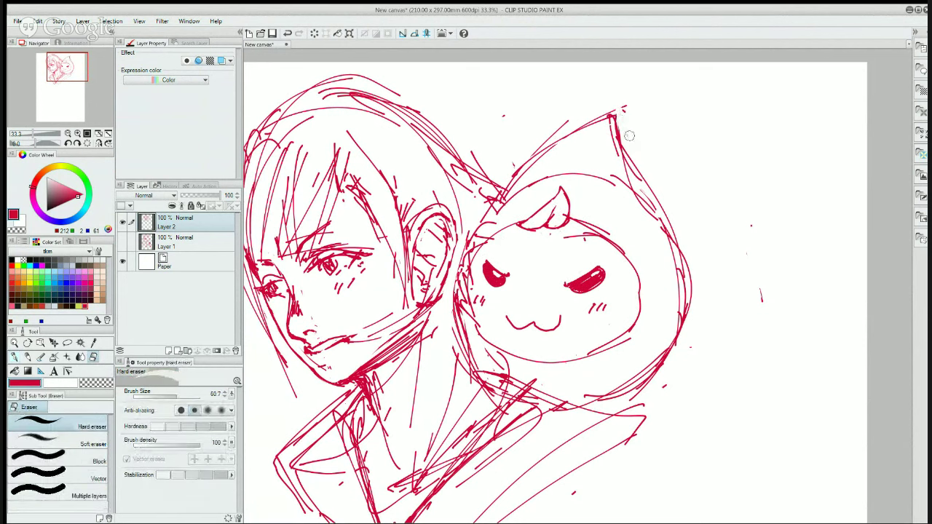
pyautogui.moveTo(620, 107)
pyautogui.mouseDown()
pyautogui.moveTo(526, 147)
pyautogui.moveTo(619, 100)
pyautogui.mouseUp()
# - Draw a small rounded arm hanging below the face over the portrait's shoulder and erase the lines crossing it
pyautogui.press('p')
pyautogui.moveTo(580, 379)
pyautogui.mouseDown()
pyautogui.moveTo(585, 394)
pyautogui.moveTo(572, 423)
pyautogui.mouseUp()
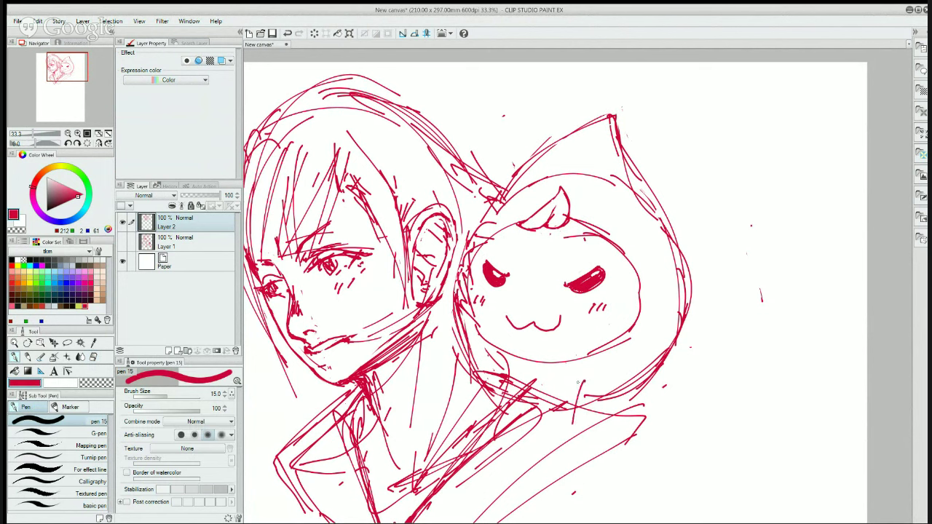
pyautogui.moveTo(577, 380); pyautogui.dragTo(610, 375)
pyautogui.press('e')
pyautogui.moveTo(579, 408)
pyautogui.mouseDown()
pyautogui.moveTo(582, 384)
pyautogui.moveTo(598, 380)
pyautogui.moveTo(591, 409)
pyautogui.mouseUp()
pyautogui.press('p')
# - Draw a second rounded arm beside the portrait's neck and erase the neck and collar lines inside it
pyautogui.moveTo(482, 346); pyautogui.dragTo(498, 407)
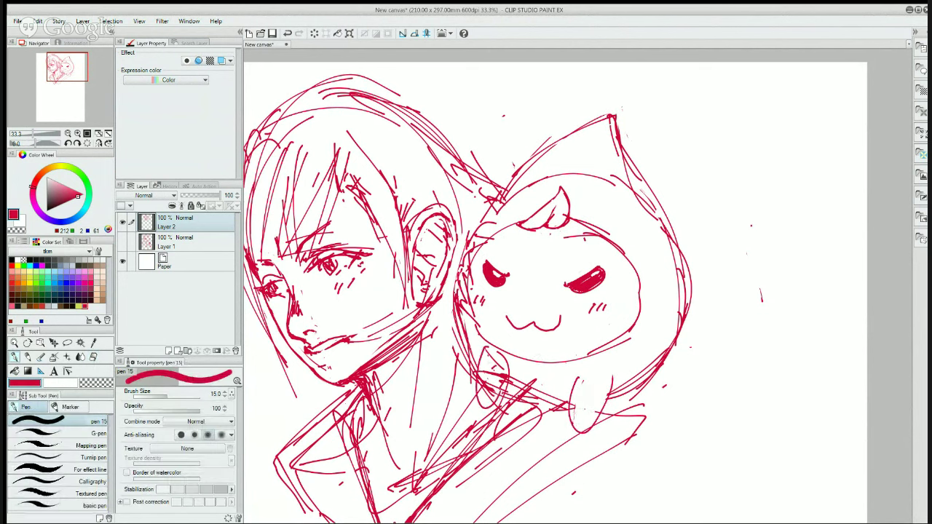
pyautogui.moveTo(503, 361)
pyautogui.mouseDown()
pyautogui.moveTo(483, 393)
pyautogui.moveTo(487, 360)
pyautogui.moveTo(503, 380)
pyautogui.moveTo(494, 403)
pyautogui.moveTo(489, 354)
pyautogui.moveTo(502, 390)
pyautogui.mouseUp()
pyautogui.press('e')
pyautogui.press('p')
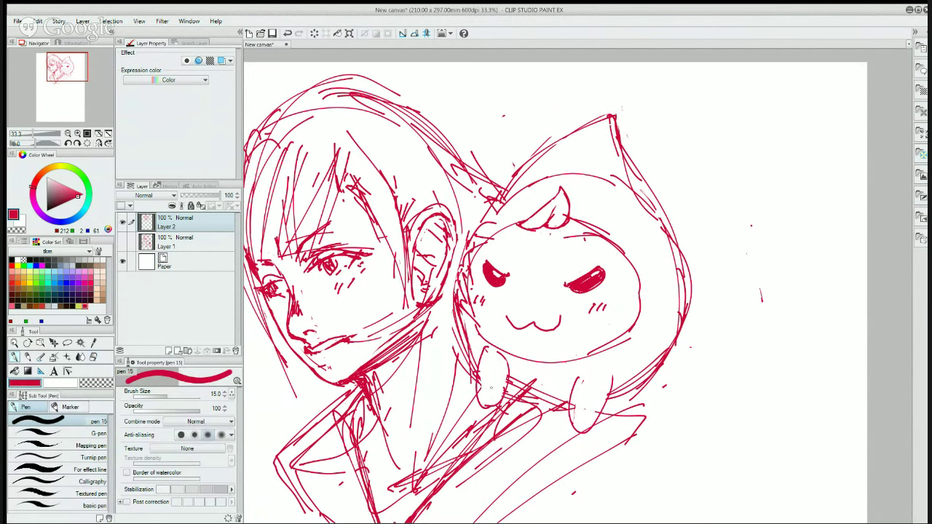
# - Erase the stray specks beside the outer edge of the creature's hood
pyautogui.moveTo(721, 345); pyautogui.dragTo(799, 315)
pyautogui.moveTo(790, 413); pyautogui.dragTo(749, 158)
pyautogui.moveTo(685, 249); pyautogui.dragTo(663, 382)
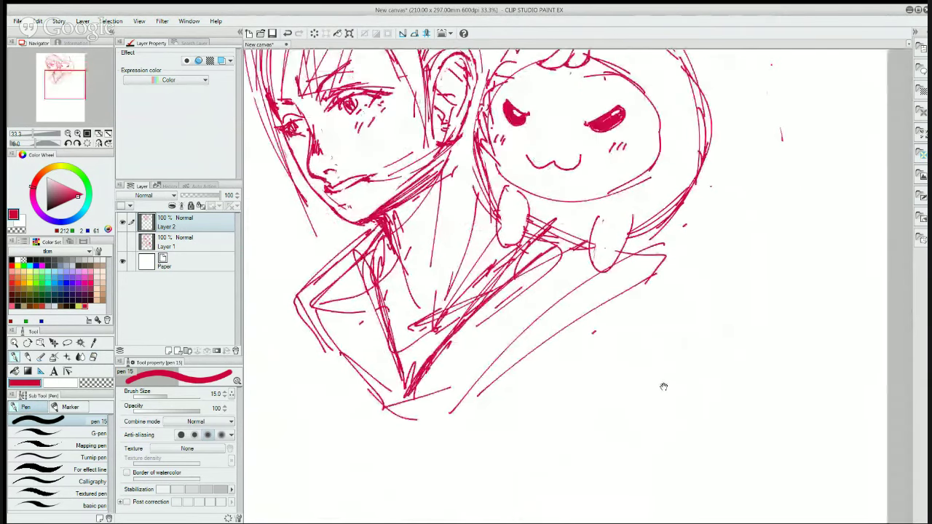
pyautogui.moveTo(703, 228); pyautogui.dragTo(725, 374)
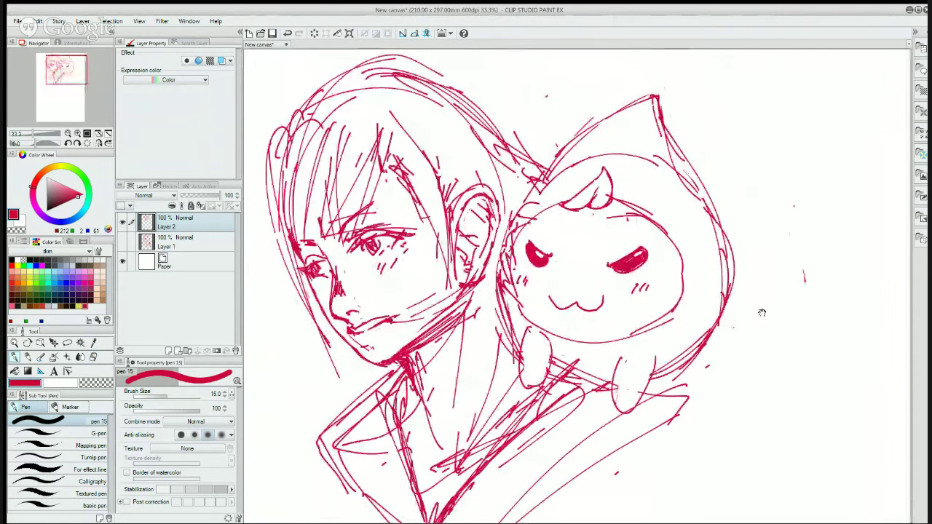
pyautogui.press('e')
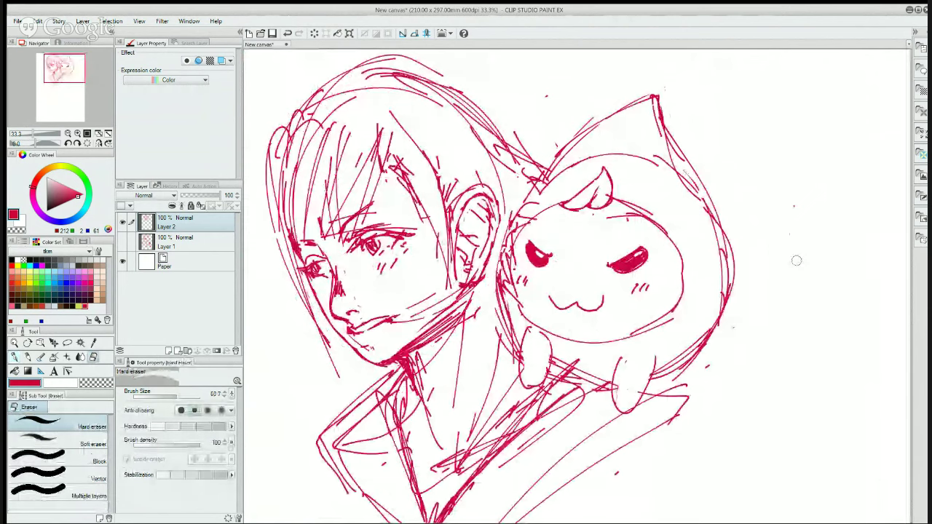
pyautogui.moveTo(733, 332); pyautogui.dragTo(691, 358)
pyautogui.moveTo(745, 230); pyautogui.dragTo(759, 270)
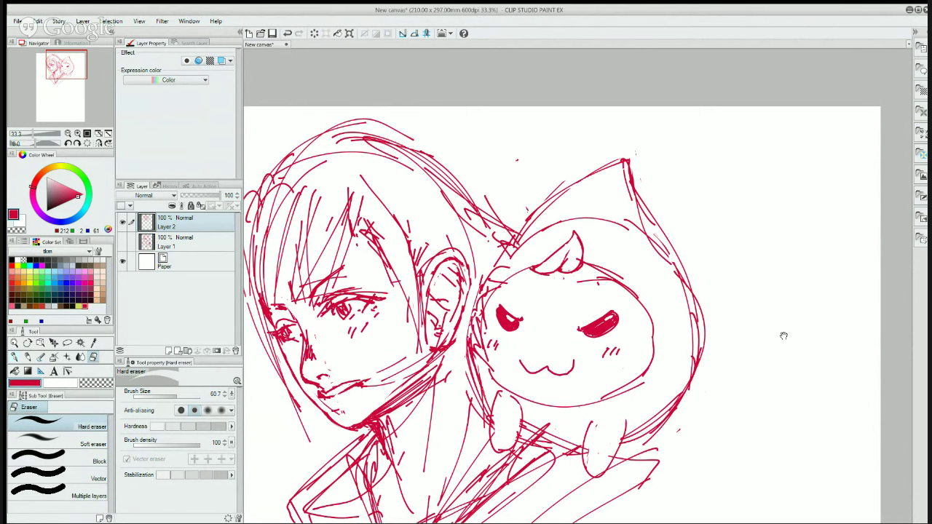
# - Sketch a large oval head outline with the 15-size pen in the blank lower half of the canvas
pyautogui.moveTo(783, 335)
pyautogui.mouseDown()
pyautogui.moveTo(764, 248)
pyautogui.moveTo(771, 55)
pyautogui.mouseUp()
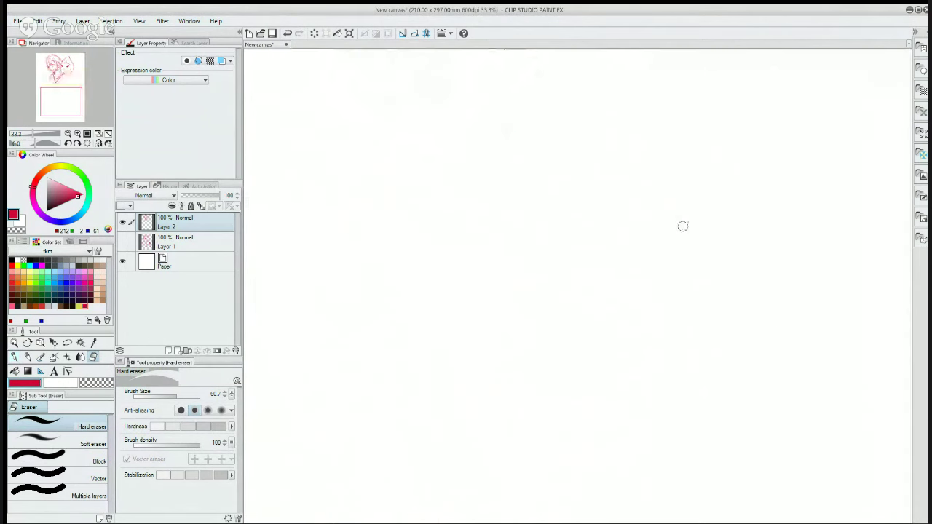
pyautogui.press('p')
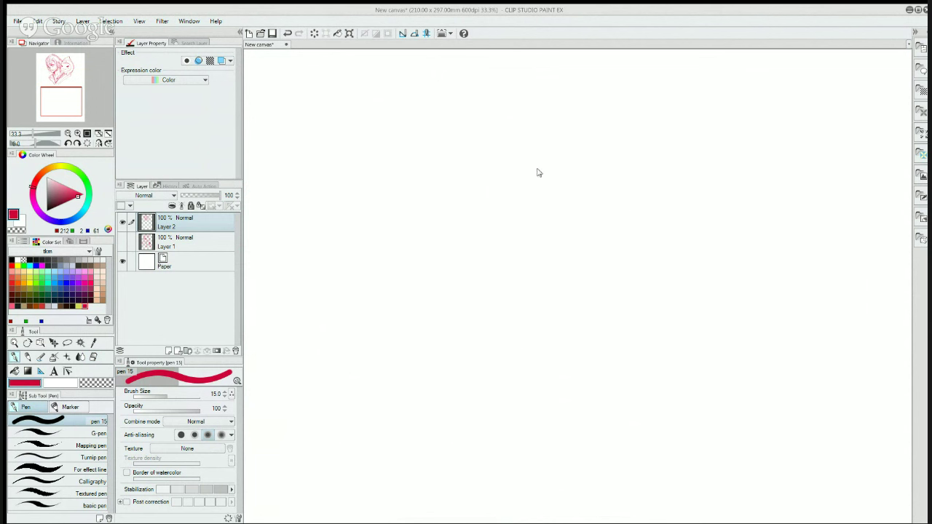
pyautogui.moveTo(501, 125)
pyautogui.mouseDown()
pyautogui.moveTo(495, 199)
pyautogui.moveTo(450, 227)
pyautogui.moveTo(604, 173)
pyautogui.moveTo(540, 112)
pyautogui.moveTo(416, 202)
pyautogui.moveTo(589, 150)
pyautogui.moveTo(444, 134)
pyautogui.mouseUp()
pyautogui.hotkey('ctrl', 'z')
pyautogui.hotkey('ctrl', 'z')
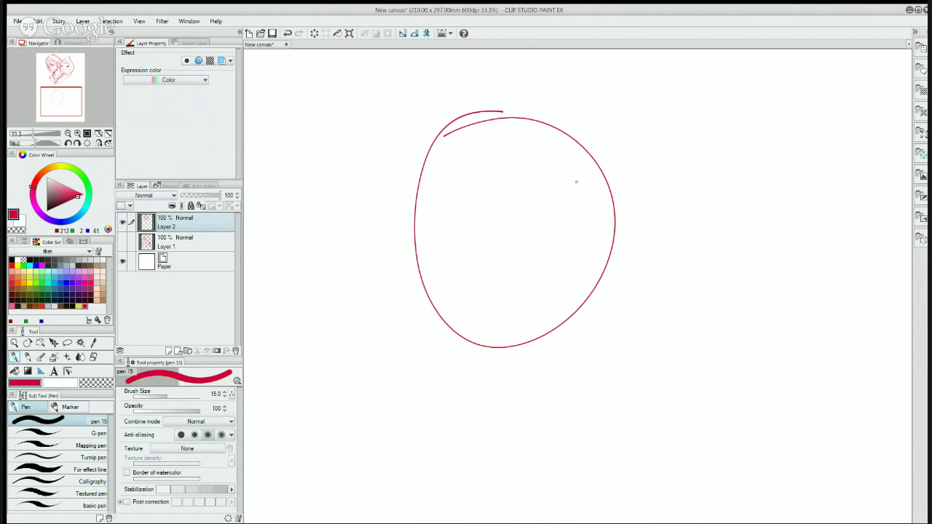
pyautogui.moveTo(516, 204); pyautogui.dragTo(579, 219)
pyautogui.moveTo(430, 211); pyautogui.dragTo(482, 204)
pyautogui.moveTo(433, 213); pyautogui.dragTo(468, 207)
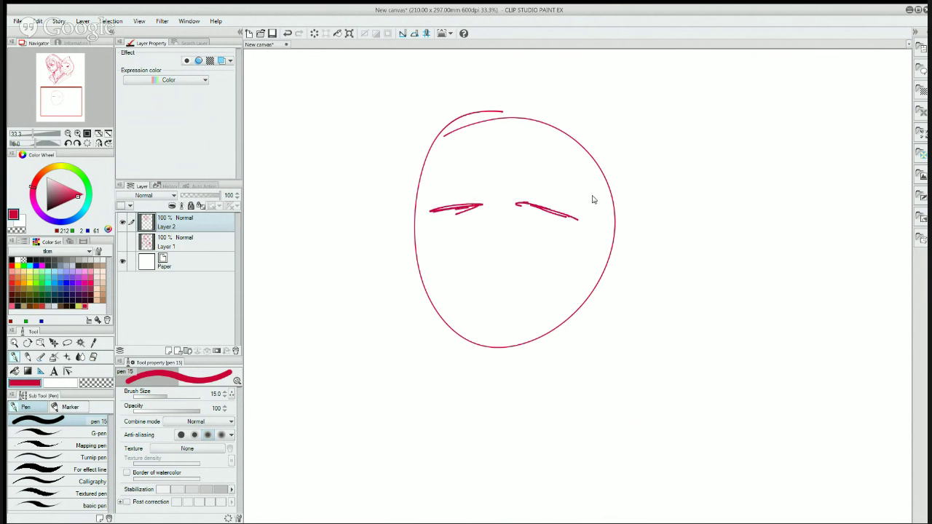
pyautogui.hotkey('ctrl', 'z')
pyautogui.hotkey('ctrl', 'z')
pyautogui.hotkey('ctrl', 'z')
pyautogui.hotkey('ctrl', 'z')
pyautogui.hotkey('ctrl', 'z')
pyautogui.hotkey('ctrl', 'z')
# - Draw two nearly horizontal upper eyelids across the face, with curved outer corners and partial lower lids
pyautogui.moveTo(526, 214)
pyautogui.mouseDown()
pyautogui.moveTo(594, 209)
pyautogui.moveTo(568, 211)
pyautogui.mouseUp()
pyautogui.moveTo(424, 215); pyautogui.dragTo(479, 215)
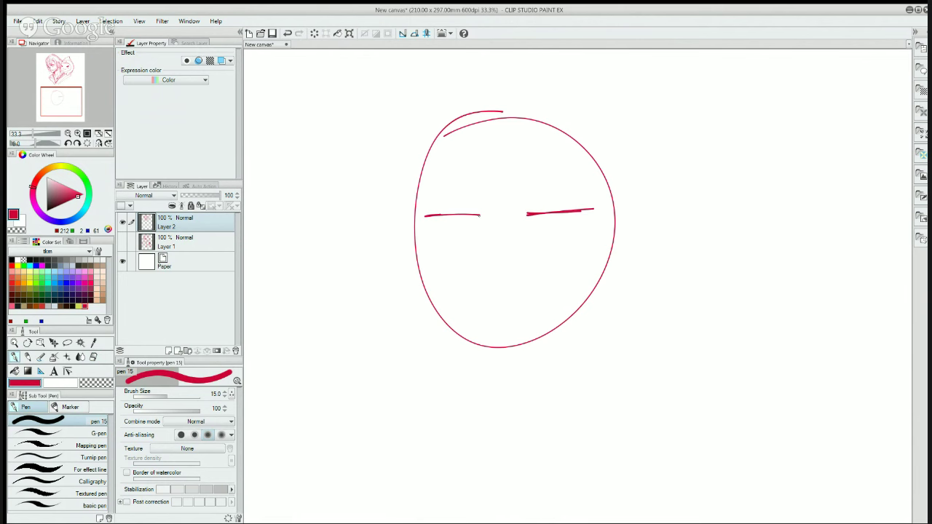
pyautogui.moveTo(581, 213); pyautogui.dragTo(592, 210)
pyautogui.moveTo(581, 214)
pyautogui.mouseDown()
pyautogui.moveTo(591, 221)
pyautogui.moveTo(583, 230)
pyautogui.mouseUp()
pyautogui.moveTo(434, 219)
pyautogui.mouseDown()
pyautogui.moveTo(423, 230)
pyautogui.moveTo(466, 241)
pyautogui.mouseUp()
pyautogui.moveTo(582, 229); pyautogui.dragTo(547, 238)
pyautogui.moveTo(562, 235); pyautogui.dragTo(546, 238)
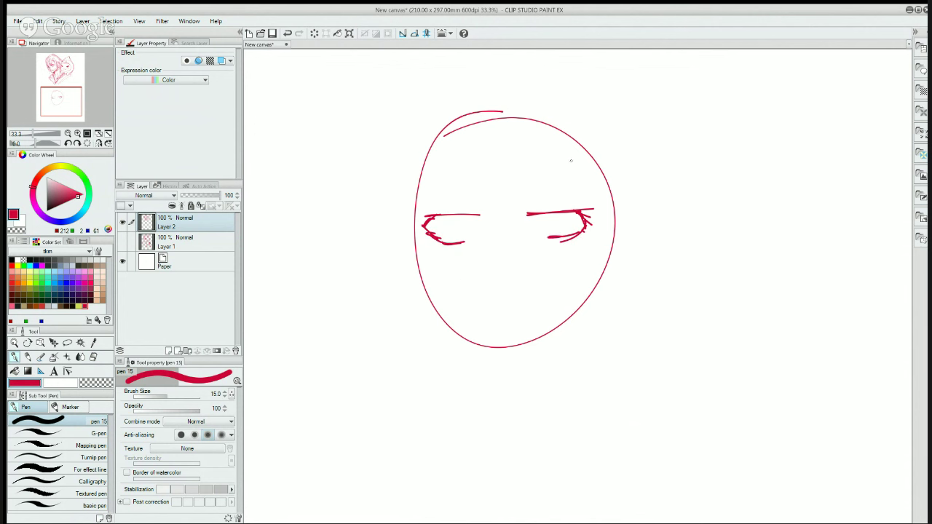
# - Sketch flat, thick eyebrows above both eyes and add round irises with small pupil dots under the lids
pyautogui.moveTo(540, 184)
pyautogui.mouseDown()
pyautogui.moveTo(582, 183)
pyautogui.moveTo(574, 188)
pyautogui.mouseUp()
pyautogui.moveTo(487, 194)
pyautogui.mouseDown()
pyautogui.moveTo(447, 192)
pyautogui.moveTo(483, 190)
pyautogui.mouseUp()
pyautogui.moveTo(431, 193); pyautogui.dragTo(479, 188)
pyautogui.moveTo(441, 188); pyautogui.dragTo(471, 186)
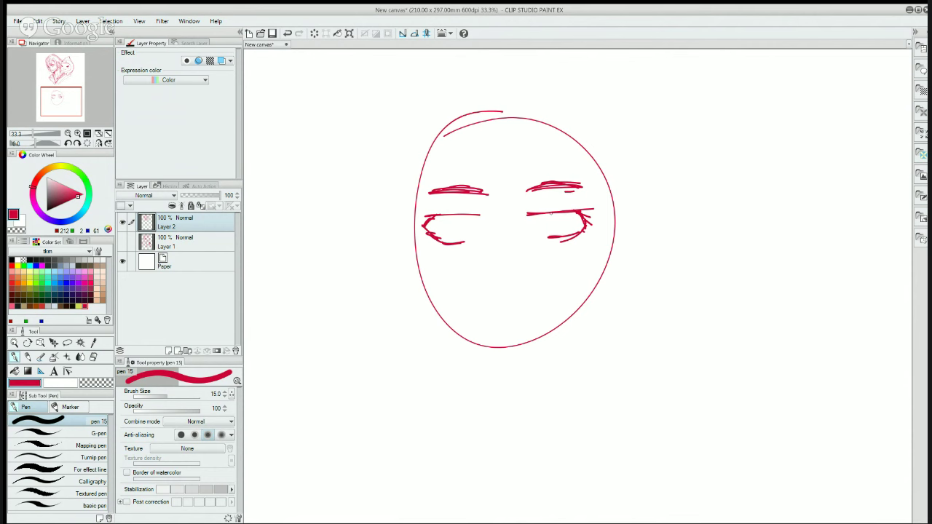
pyautogui.moveTo(539, 213)
pyautogui.mouseDown()
pyautogui.moveTo(547, 234)
pyautogui.moveTo(573, 219)
pyautogui.moveTo(553, 226)
pyautogui.mouseUp()
pyautogui.moveTo(446, 217)
pyautogui.mouseDown()
pyautogui.moveTo(471, 234)
pyautogui.moveTo(459, 239)
pyautogui.mouseUp()
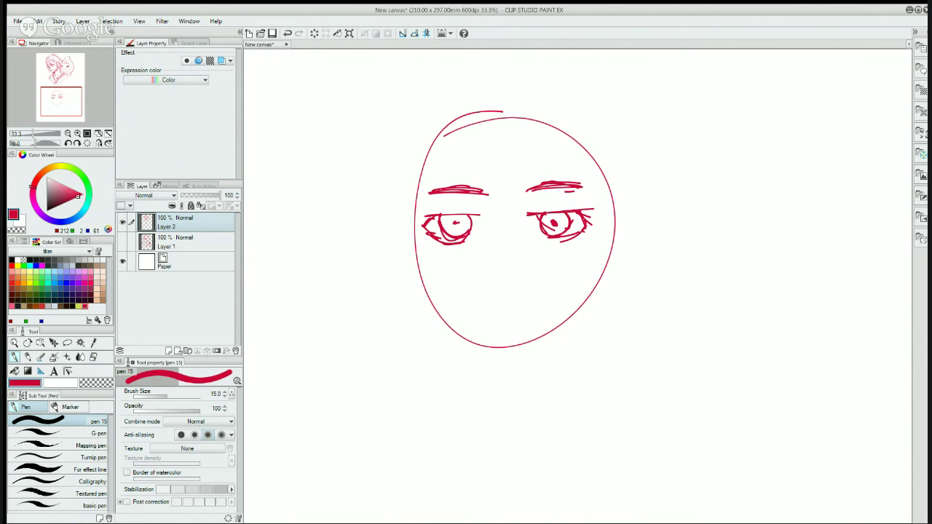
# - Thicken both upper eyelids, add short creases under the inner eye corners, and tidy the right eye's outer corner
pyautogui.moveTo(546, 211)
pyautogui.mouseDown()
pyautogui.moveTo(577, 208)
pyautogui.moveTo(568, 208)
pyautogui.mouseUp()
pyautogui.moveTo(537, 211); pyautogui.dragTo(571, 208)
pyautogui.moveTo(534, 242); pyautogui.dragTo(557, 241)
pyautogui.moveTo(530, 250); pyautogui.dragTo(550, 246)
pyautogui.moveTo(468, 244); pyautogui.dragTo(474, 244)
pyautogui.moveTo(473, 247); pyautogui.dragTo(476, 243)
pyautogui.moveTo(467, 252); pyautogui.dragTo(479, 243)
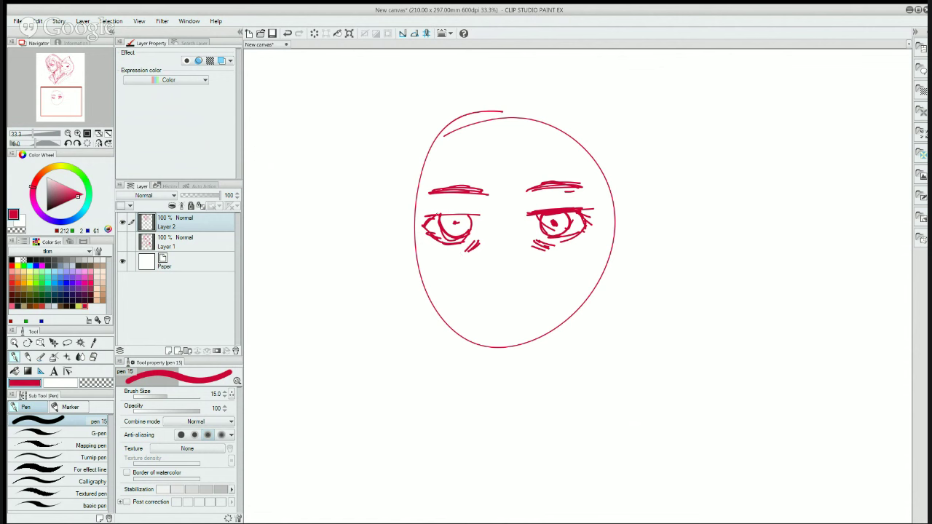
pyautogui.moveTo(425, 214); pyautogui.dragTo(482, 217)
pyautogui.moveTo(428, 217); pyautogui.dragTo(492, 220)
pyautogui.press('e')
pyautogui.moveTo(585, 211); pyautogui.dragTo(588, 219)
pyautogui.press('p')
pyautogui.press('e')
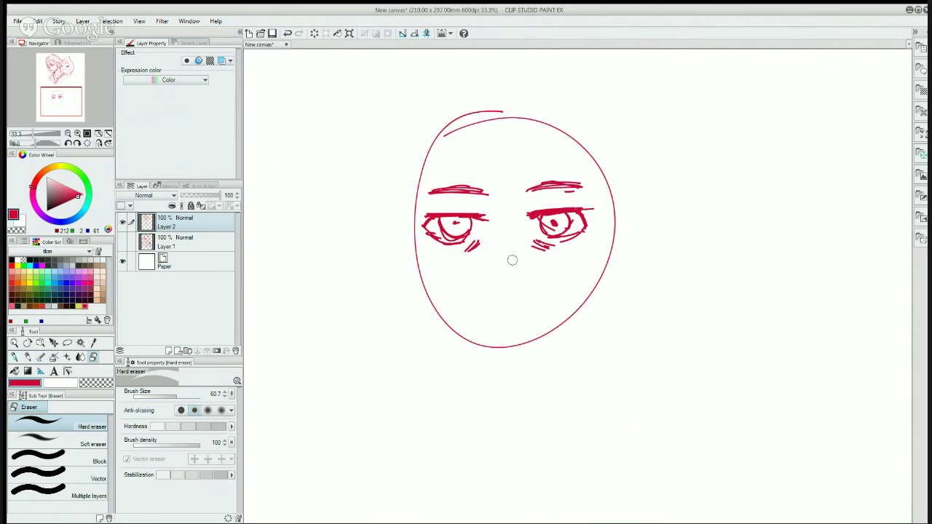
pyautogui.press('p')
pyautogui.press('e')
pyautogui.moveTo(519, 305); pyautogui.dragTo(524, 303)
pyautogui.press('p')
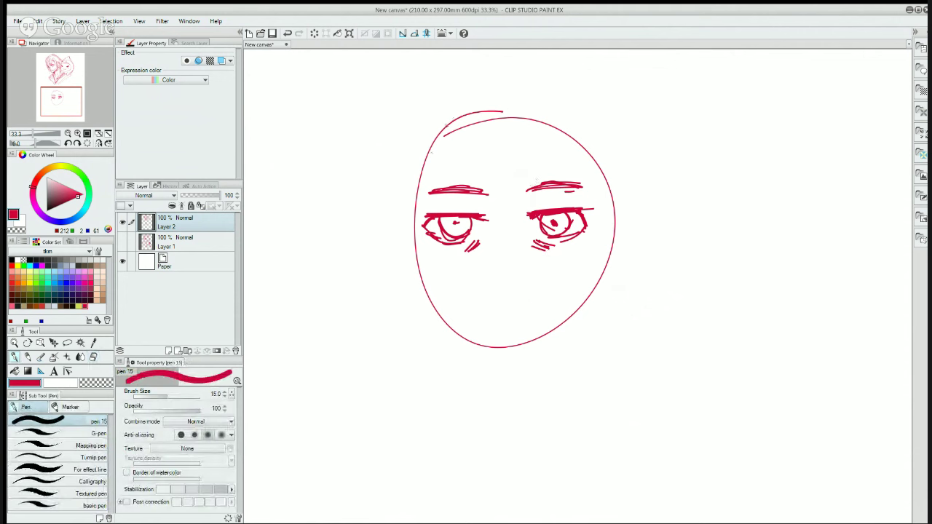
# - Redraw the left side of the head slightly wider and erase the old outline inside it
pyautogui.moveTo(447, 123)
pyautogui.mouseDown()
pyautogui.moveTo(413, 217)
pyautogui.moveTo(422, 293)
pyautogui.mouseUp()
pyautogui.press('e')
pyautogui.moveTo(481, 119)
pyautogui.mouseDown()
pyautogui.moveTo(438, 162)
pyautogui.moveTo(453, 124)
pyautogui.moveTo(429, 149)
pyautogui.moveTo(414, 249)
pyautogui.mouseUp()
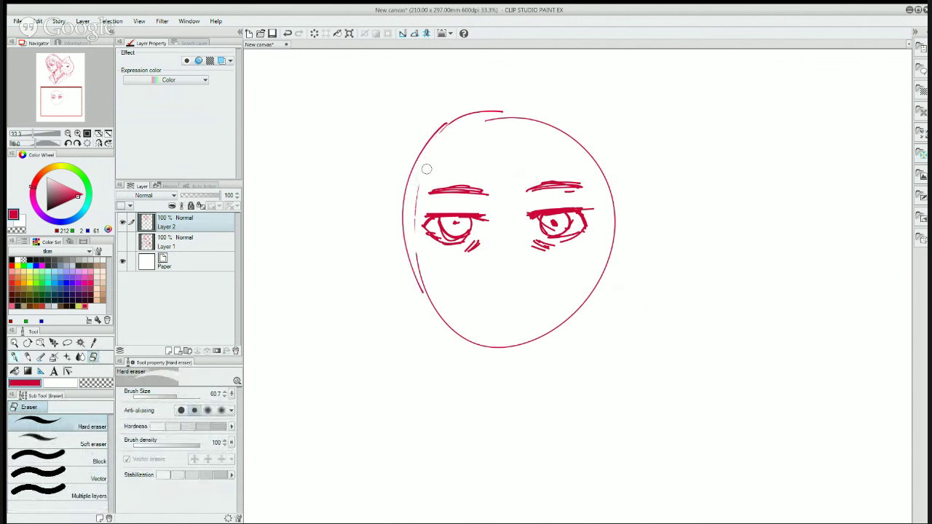
pyautogui.moveTo(426, 169)
pyautogui.mouseDown()
pyautogui.moveTo(414, 254)
pyautogui.moveTo(425, 294)
pyautogui.mouseUp()
pyautogui.press('p')
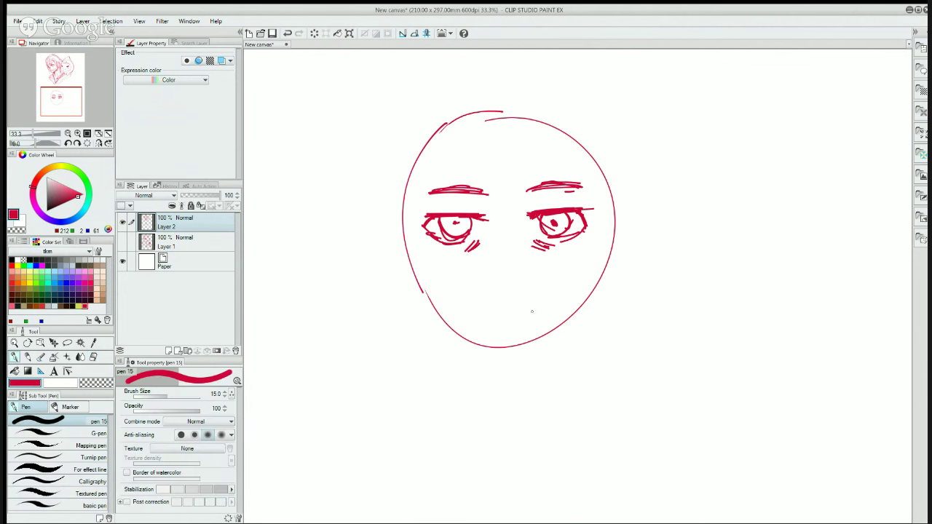
# - Try a straight angled jaw on the face's right side, and erase it together with the old curve there
pyautogui.moveTo(591, 291)
pyautogui.mouseDown()
pyautogui.moveTo(539, 342)
pyautogui.moveTo(554, 339)
pyautogui.mouseUp()
pyautogui.moveTo(606, 277); pyautogui.dragTo(553, 339)
pyautogui.press('e')
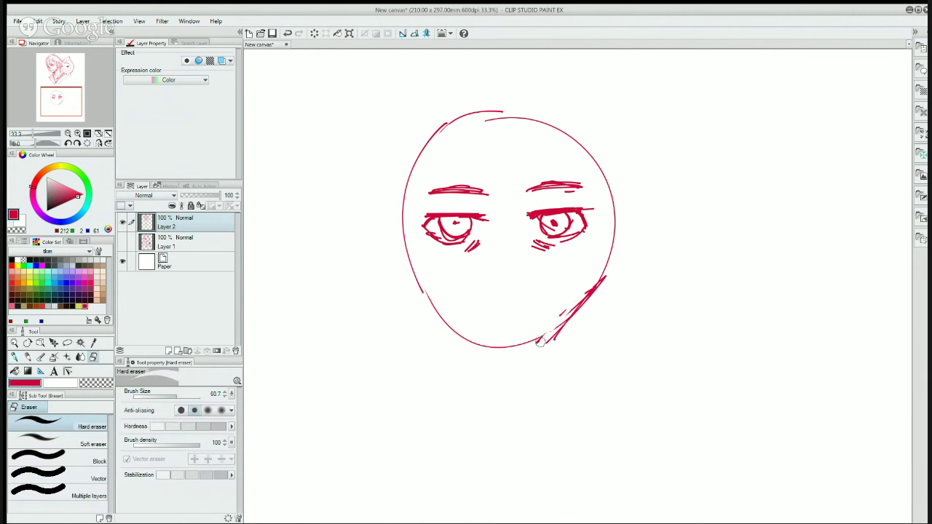
pyautogui.moveTo(576, 299)
pyautogui.mouseDown()
pyautogui.moveTo(568, 320)
pyautogui.moveTo(596, 281)
pyautogui.moveTo(575, 315)
pyautogui.mouseUp()
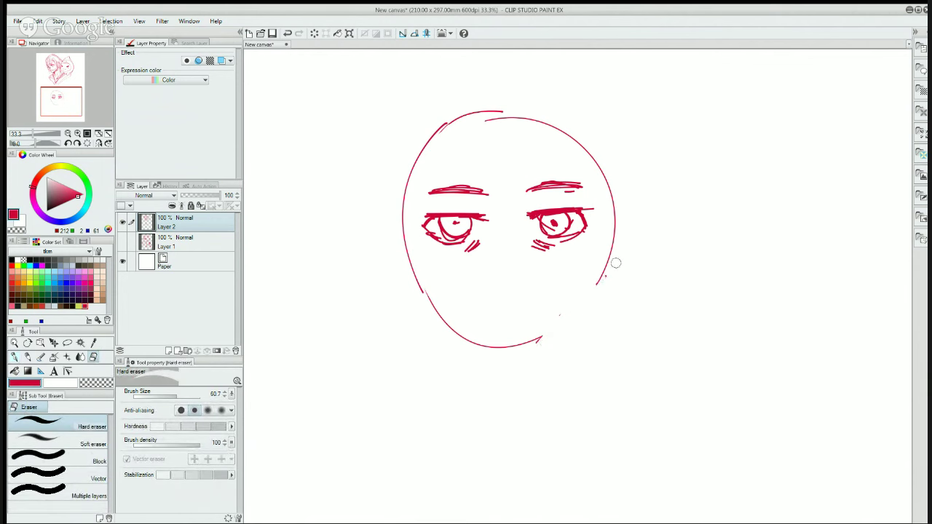
pyautogui.moveTo(537, 342); pyautogui.dragTo(538, 339)
# - Draw straighter cheek lines on both sides of the face and converge the jaw toward a pointed chin
pyautogui.press('p')
pyautogui.moveTo(610, 178)
pyautogui.mouseDown()
pyautogui.moveTo(607, 275)
pyautogui.moveTo(591, 304)
pyautogui.mouseUp()
pyautogui.moveTo(408, 148); pyautogui.dragTo(415, 294)
pyautogui.moveTo(405, 169); pyautogui.dragTo(439, 329)
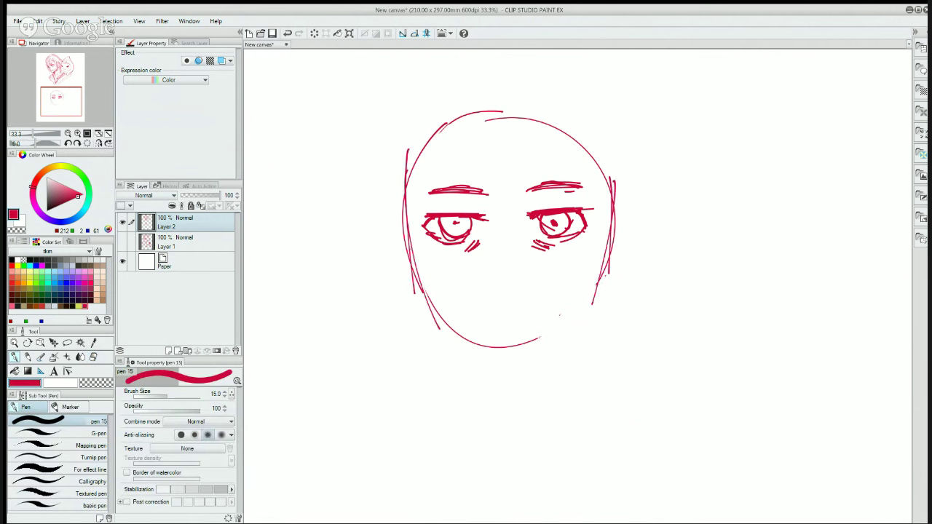
pyautogui.moveTo(409, 264)
pyautogui.mouseDown()
pyautogui.moveTo(481, 357)
pyautogui.moveTo(513, 363)
pyautogui.moveTo(568, 330)
pyautogui.mouseUp()
pyautogui.moveTo(526, 353)
pyautogui.mouseDown()
pyautogui.moveTo(601, 293)
pyautogui.moveTo(616, 264)
pyautogui.mouseUp()
pyautogui.moveTo(620, 246); pyautogui.dragTo(564, 329)
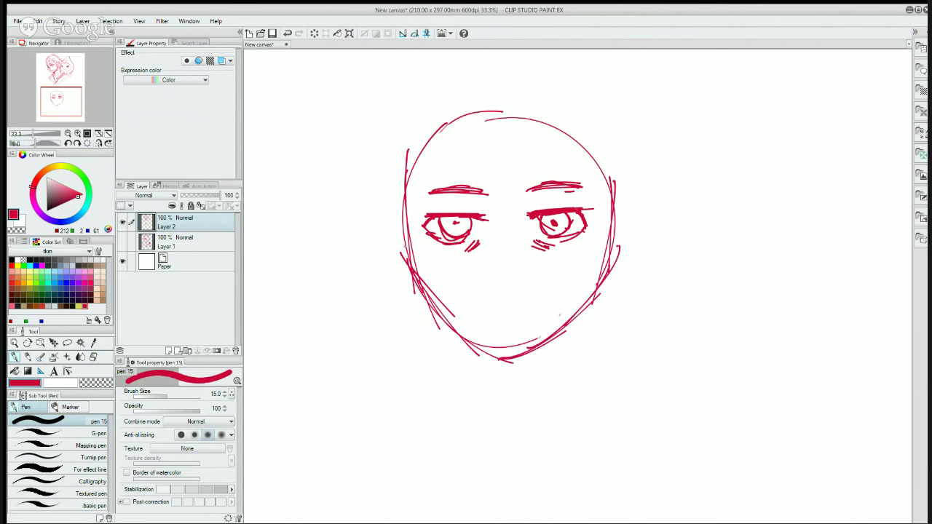
# - Reinforce both jaw lines down to the pointed chin and erase the old rounded chin curve inside them
pyautogui.moveTo(405, 255); pyautogui.dragTo(445, 323)
pyautogui.moveTo(418, 291); pyautogui.dragTo(498, 356)
pyautogui.moveTo(457, 331); pyautogui.dragTo(502, 358)
pyautogui.press('e')
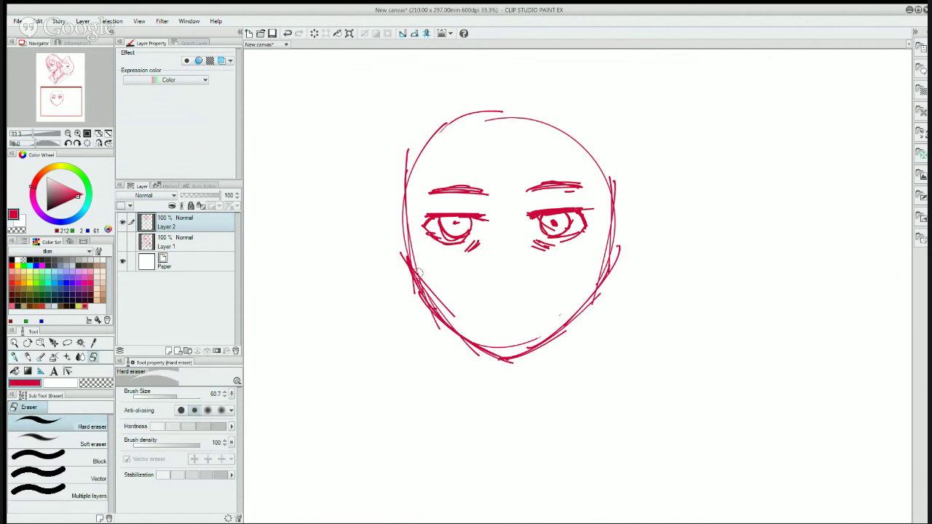
pyautogui.moveTo(418, 272); pyautogui.dragTo(479, 331)
pyautogui.moveTo(432, 301)
pyautogui.mouseDown()
pyautogui.moveTo(501, 351)
pyautogui.moveTo(540, 338)
pyautogui.mouseUp()
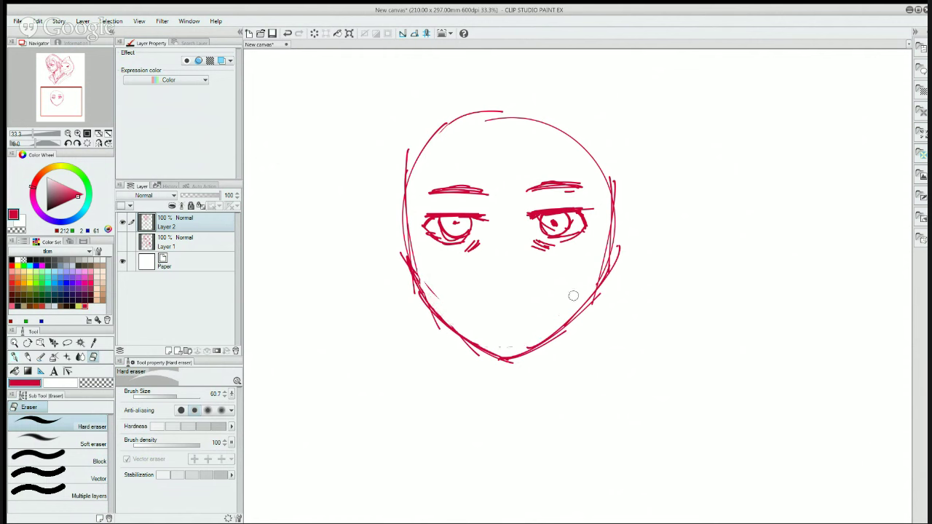
pyautogui.press('p')
pyautogui.moveTo(594, 294)
pyautogui.mouseDown()
pyautogui.moveTo(543, 344)
pyautogui.moveTo(515, 360)
pyautogui.moveTo(503, 355)
pyautogui.mouseUp()
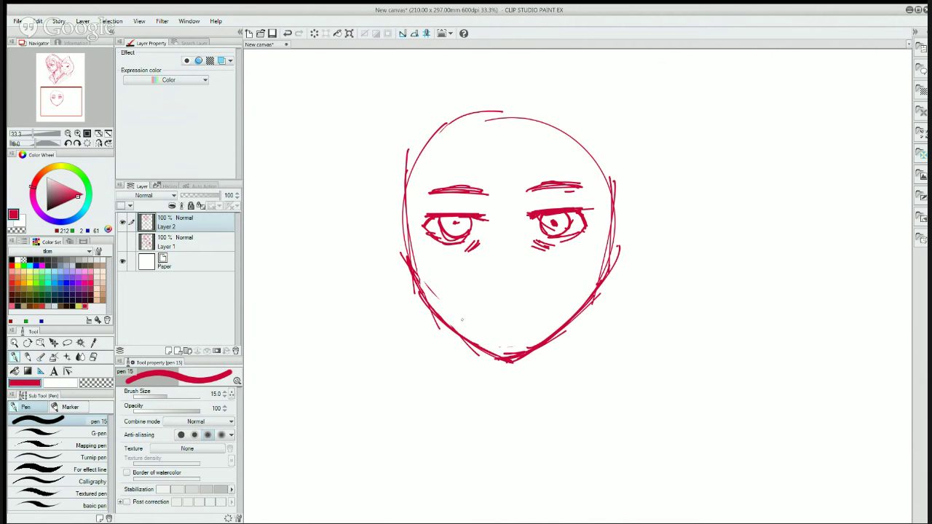
# - Erase the doubled lines on the face's right cheek and redraw a single contour from temple to jaw
pyautogui.press('e')
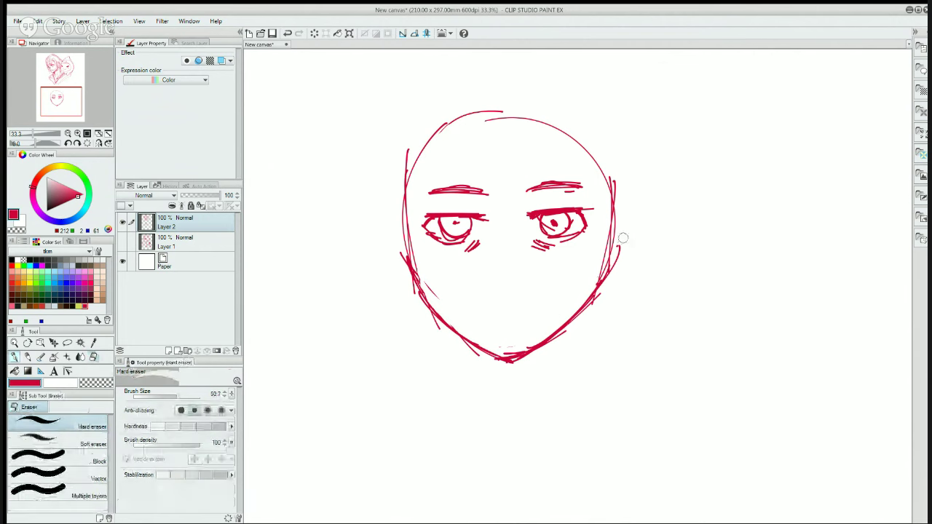
pyautogui.moveTo(620, 239)
pyautogui.mouseDown()
pyautogui.moveTo(618, 175)
pyautogui.moveTo(611, 279)
pyautogui.moveTo(611, 154)
pyautogui.mouseUp()
pyautogui.press('p')
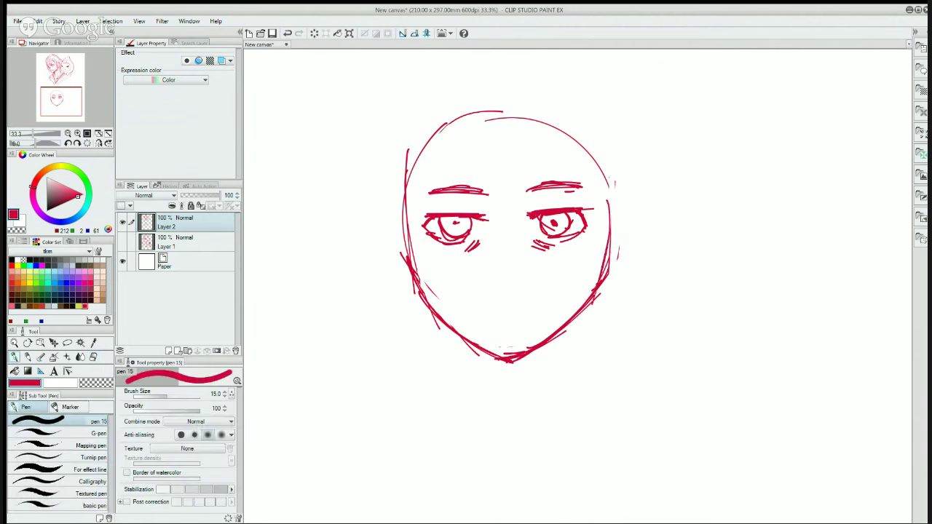
pyautogui.moveTo(610, 232); pyautogui.dragTo(595, 294)
pyautogui.moveTo(583, 122); pyautogui.dragTo(610, 218)
# - Add temple and cheek contour strokes on the face's left side and erase the stray ends along the jaw
pyautogui.moveTo(416, 142)
pyautogui.mouseDown()
pyautogui.moveTo(399, 212)
pyautogui.moveTo(409, 283)
pyautogui.mouseUp()
pyautogui.moveTo(396, 141)
pyautogui.mouseDown()
pyautogui.moveTo(396, 254)
pyautogui.moveTo(477, 353)
pyautogui.mouseUp()
pyautogui.press('e')
pyautogui.press('p')
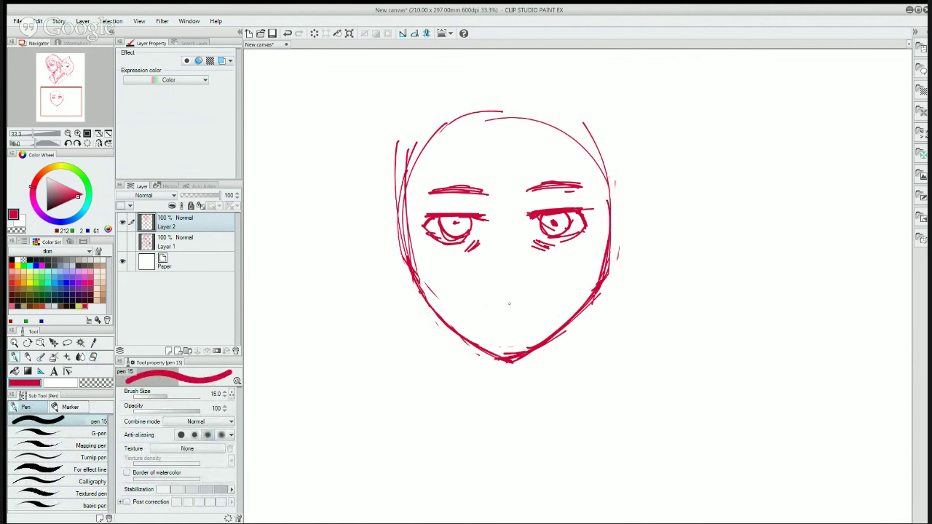
# - Draw a short flat mouth above the chin and a narrow rounded ear on each side of the head
pyautogui.moveTo(490, 305); pyautogui.dragTo(540, 300)
pyautogui.press('e')
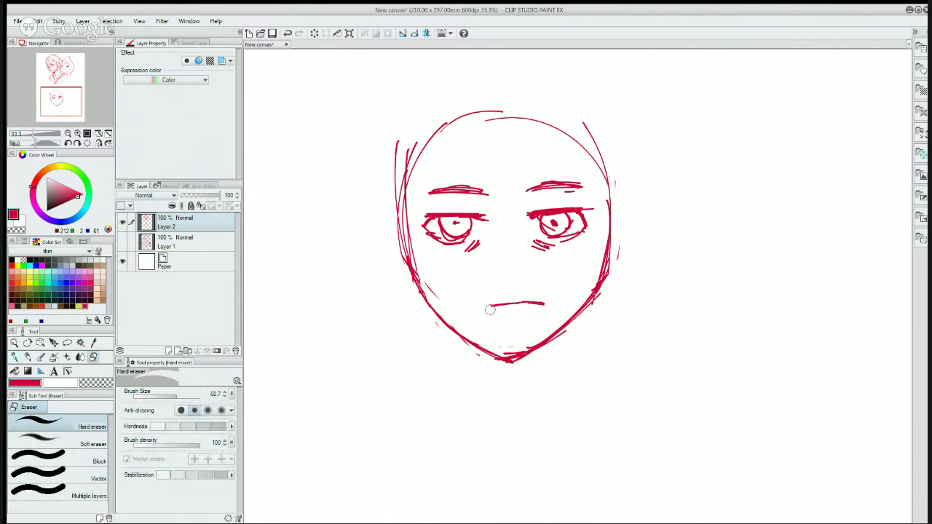
pyautogui.press('p')
pyautogui.press('p')
pyautogui.moveTo(395, 188); pyautogui.dragTo(400, 254)
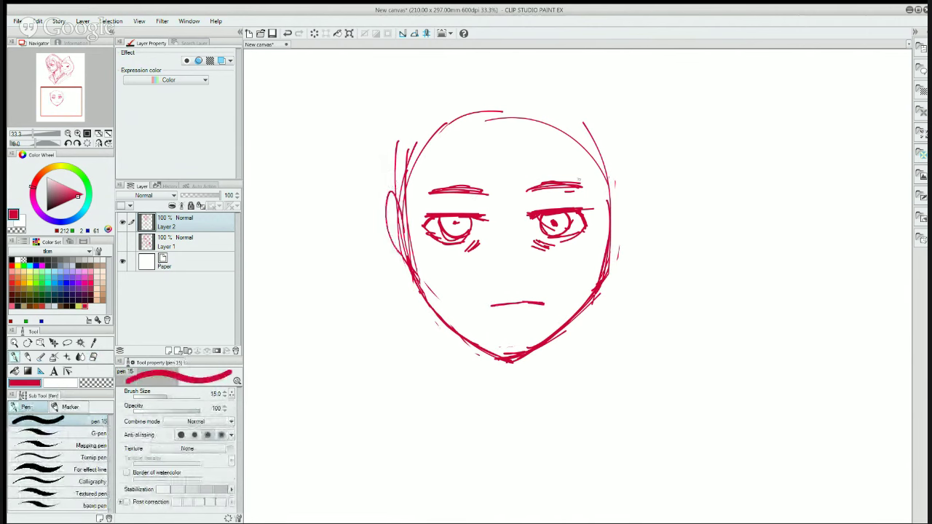
pyautogui.moveTo(610, 211); pyautogui.dragTo(612, 274)
# - Erase the heavy lower lid lines beneath both irises and trim the right eye's outer corner
pyautogui.press('e')
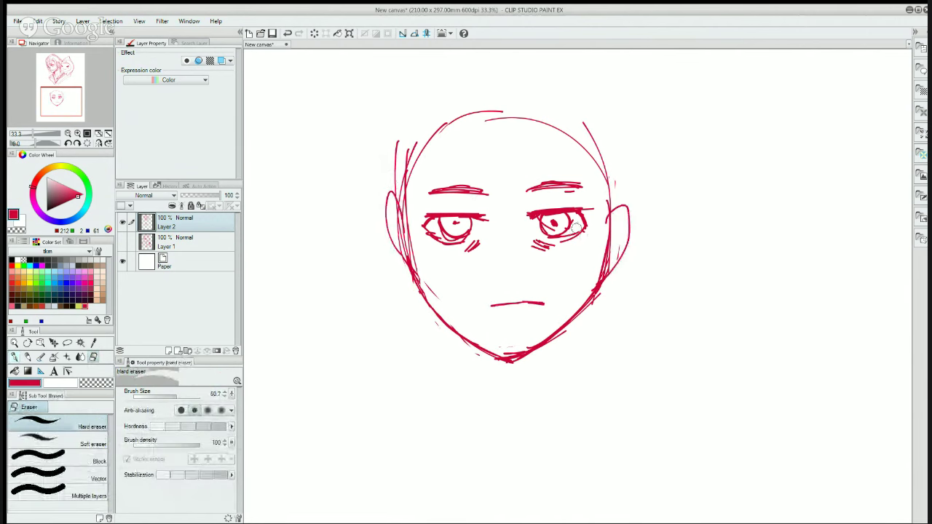
pyautogui.moveTo(565, 237)
pyautogui.mouseDown()
pyautogui.moveTo(555, 240)
pyautogui.moveTo(546, 222)
pyautogui.moveTo(555, 227)
pyautogui.mouseUp()
pyautogui.press('p')
pyautogui.press('e')
pyautogui.moveTo(470, 236)
pyautogui.mouseDown()
pyautogui.moveTo(448, 243)
pyautogui.moveTo(437, 233)
pyautogui.mouseUp()
pyautogui.press('p')
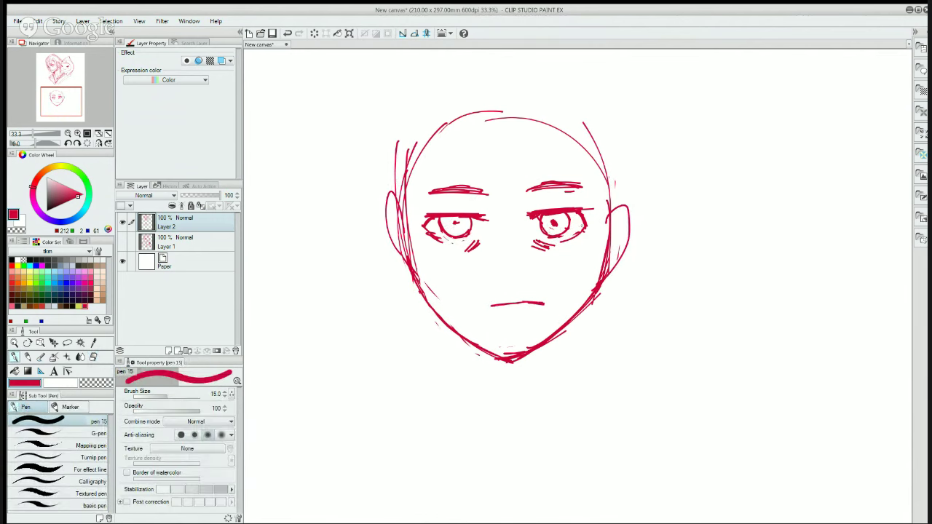
pyautogui.press('e')
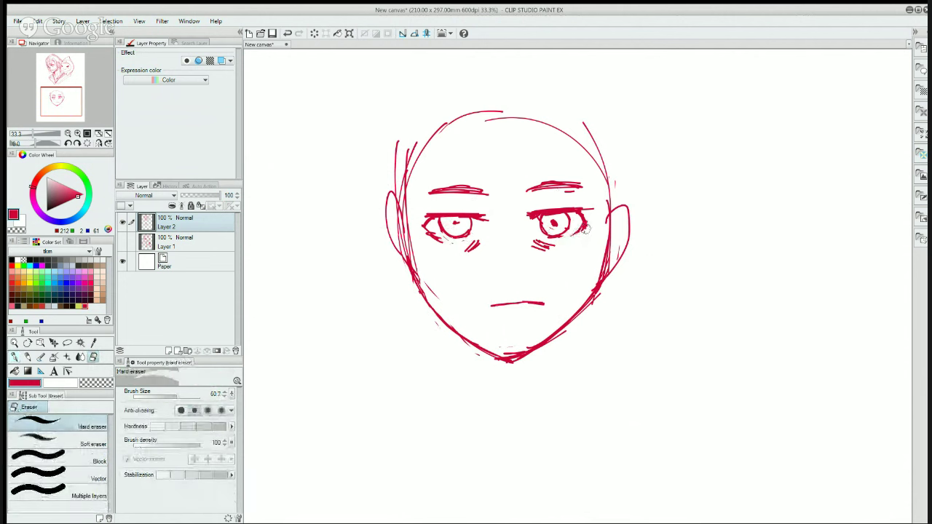
# - Darken the left eye's outer corner and add short tired-looking bag strokes beneath both eyes
pyautogui.press('p')
pyautogui.moveTo(422, 218); pyautogui.dragTo(441, 241)
pyautogui.press('e')
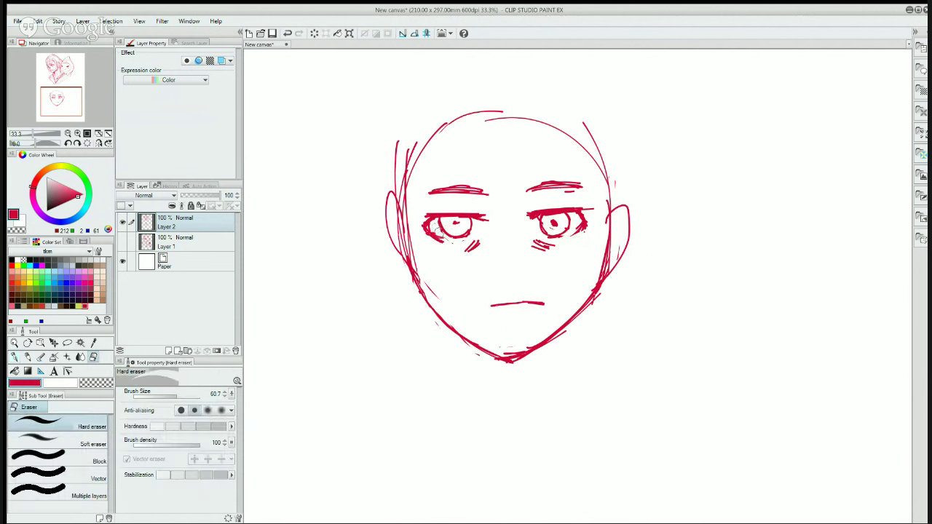
pyautogui.press('p')
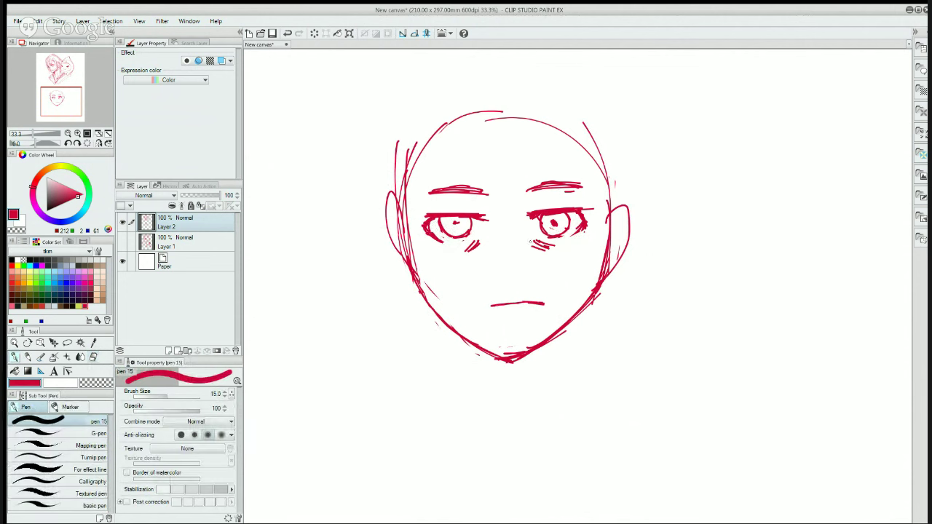
pyautogui.moveTo(474, 242); pyautogui.dragTo(441, 246)
pyautogui.moveTo(429, 243); pyautogui.dragTo(444, 251)
pyautogui.moveTo(582, 235); pyautogui.dragTo(562, 247)
pyautogui.press('e')
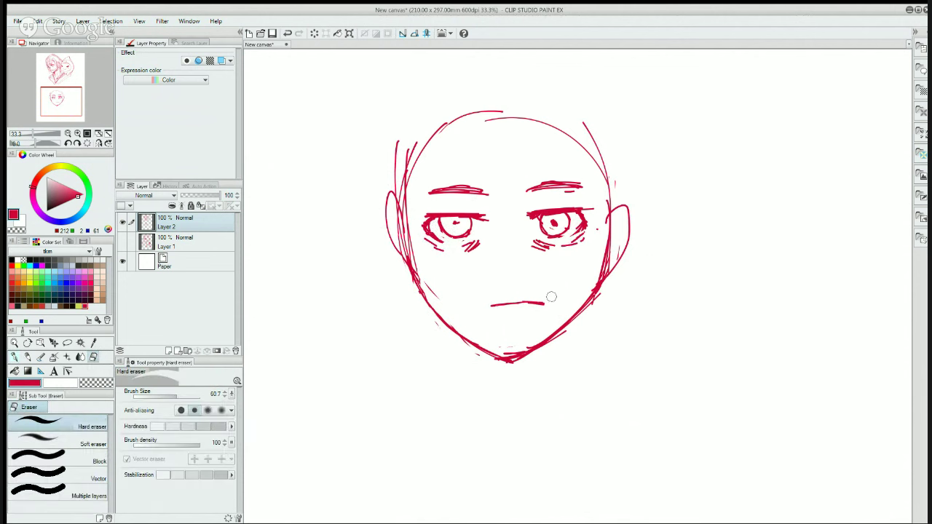
# - Erase part of the mouth line and redraw it as a flat line with a small gap near the middle
pyautogui.moveTo(550, 297)
pyautogui.mouseDown()
pyautogui.moveTo(520, 306)
pyautogui.moveTo(545, 303)
pyautogui.mouseUp()
pyautogui.press('p')
pyautogui.moveTo(481, 307); pyautogui.dragTo(499, 300)
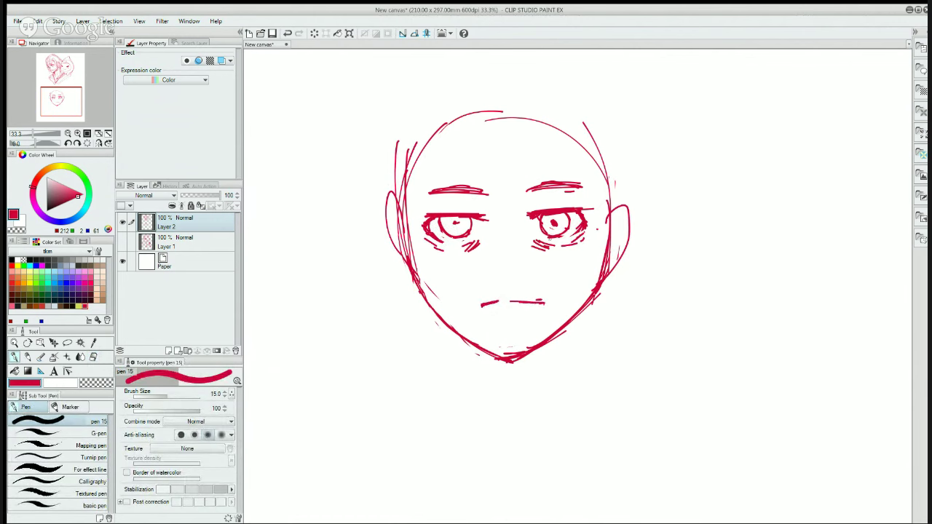
# - Rework both ears by trimming the right ear's outer edge and adding second contour lines inside and around each ear
pyautogui.moveTo(609, 206); pyautogui.dragTo(611, 257)
pyautogui.press('e')
pyautogui.moveTo(631, 187)
pyautogui.mouseDown()
pyautogui.moveTo(636, 206)
pyautogui.moveTo(636, 189)
pyautogui.moveTo(620, 248)
pyautogui.mouseUp()
pyautogui.press('p')
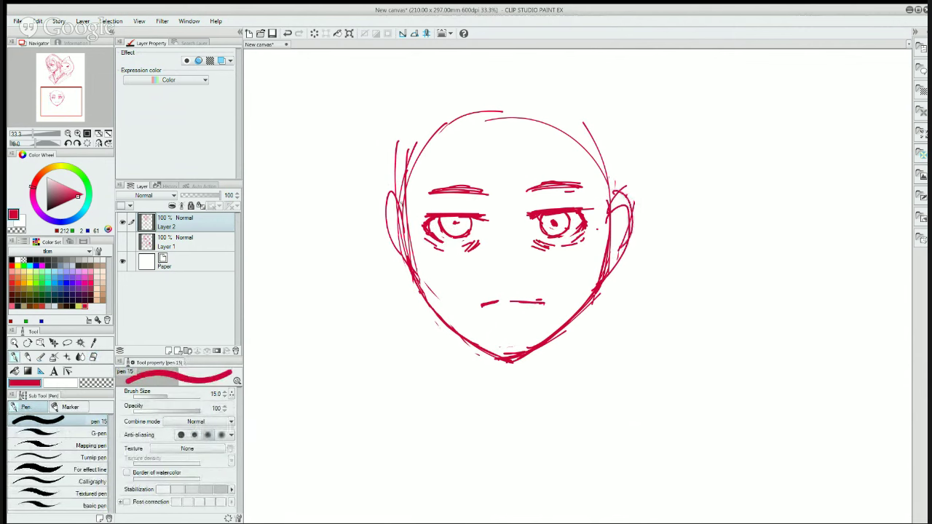
pyautogui.moveTo(401, 199); pyautogui.dragTo(410, 275)
pyautogui.moveTo(388, 222); pyautogui.dragTo(412, 276)
# - Clean the stray marks under the left jaw and draw the neck's two side lines down from the jaw
pyautogui.press('e')
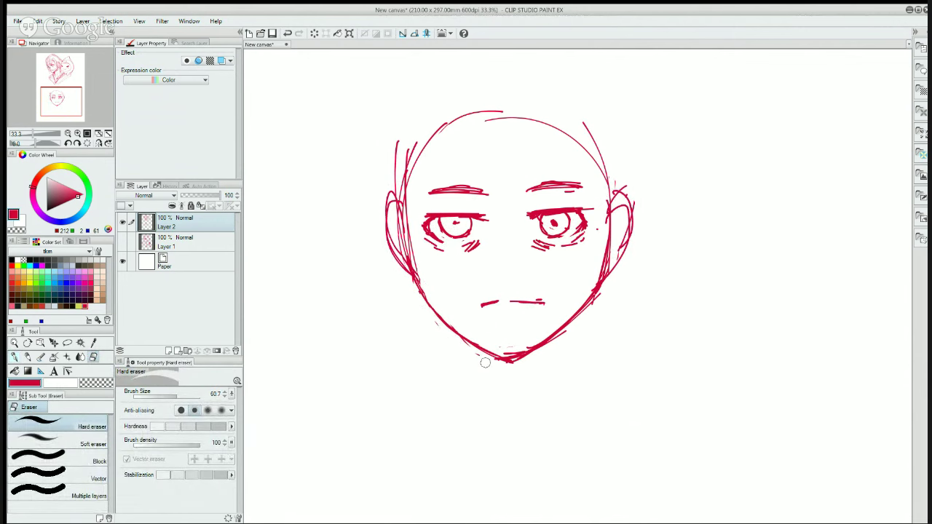
pyautogui.press('p')
pyautogui.moveTo(575, 315); pyautogui.dragTo(566, 397)
pyautogui.moveTo(451, 331)
pyautogui.mouseDown()
pyautogui.moveTo(467, 369)
pyautogui.moveTo(463, 415)
pyautogui.mouseUp()
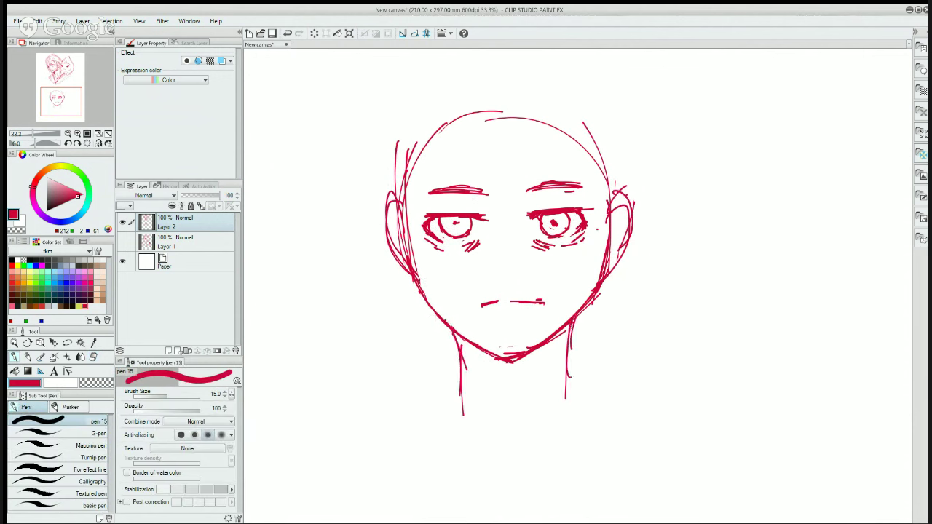
pyautogui.moveTo(570, 314)
pyautogui.mouseDown()
pyautogui.moveTo(566, 418)
pyautogui.moveTo(576, 347)
pyautogui.moveTo(572, 385)
pyautogui.mouseUp()
pyautogui.press('e')
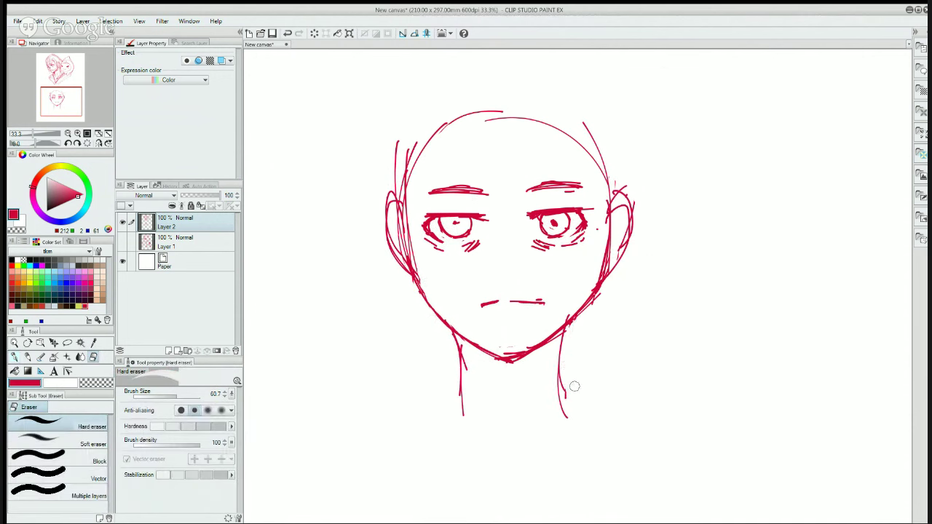
pyautogui.press('p')
# - Erase the pointed chin tip, redraw it as a softer curve, and trim the stray ends along the right jaw
pyautogui.press('e')
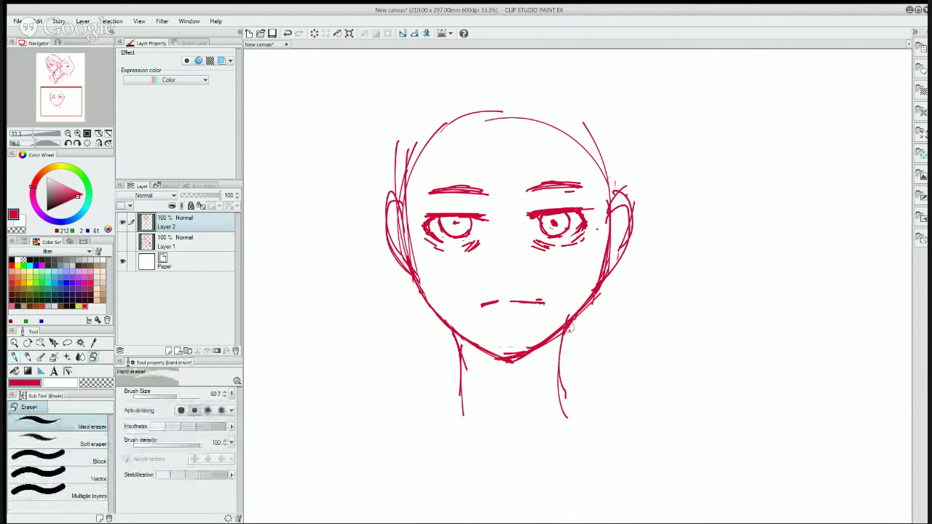
pyautogui.moveTo(503, 368)
pyautogui.mouseDown()
pyautogui.moveTo(493, 361)
pyautogui.moveTo(531, 355)
pyautogui.mouseUp()
pyautogui.press('p')
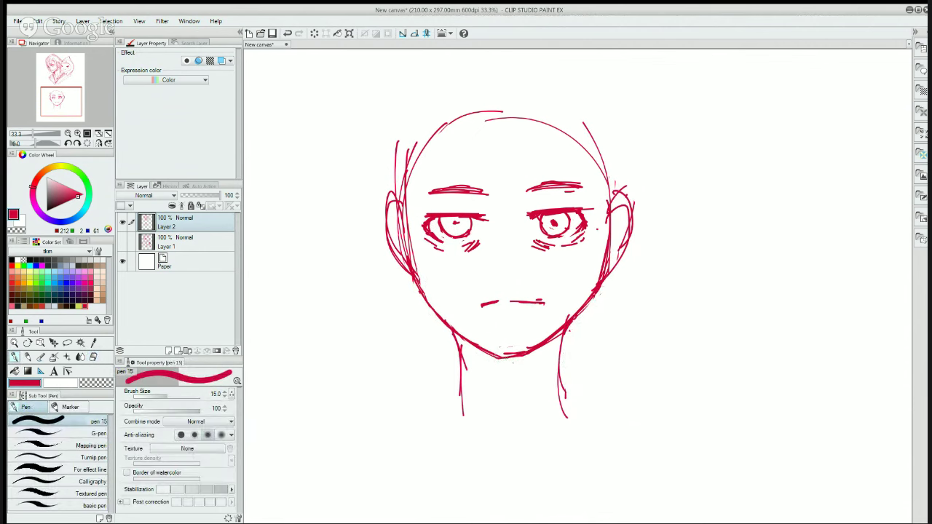
pyautogui.press('e')
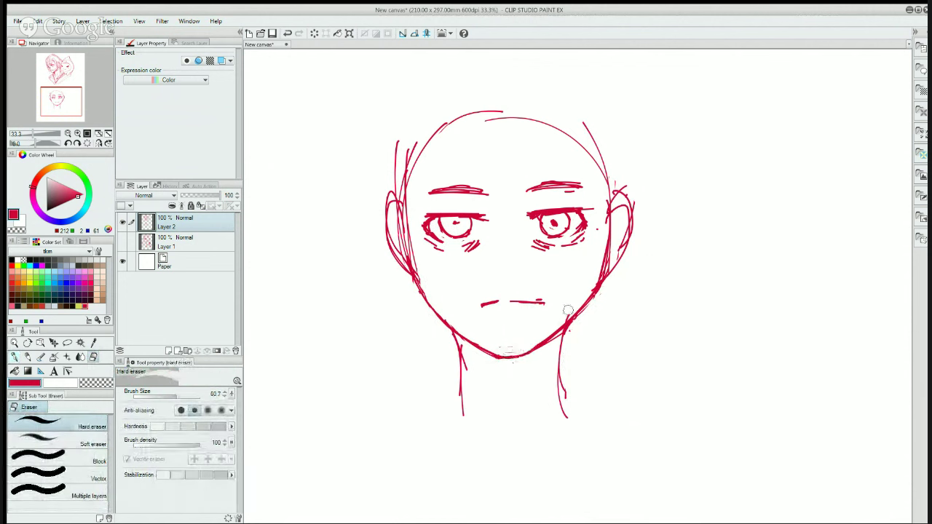
# - Draw a higher crown arc above the skull and dot a few freckles on both cheeks
pyautogui.press('p')
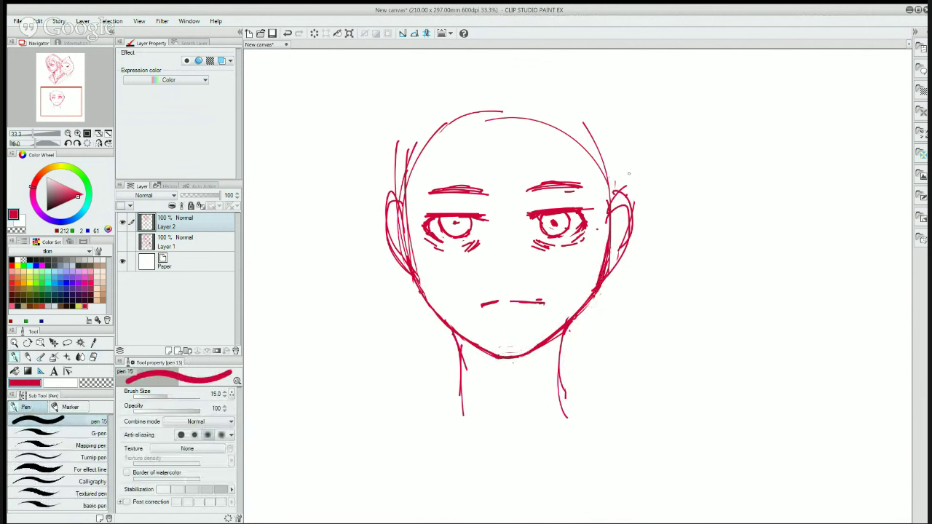
pyautogui.press('e')
pyautogui.press('p')
pyautogui.moveTo(409, 187); pyautogui.dragTo(548, 82)
# - Retrace the neck's right line and rough in the collar and shoulder slope on that side
pyautogui.moveTo(567, 327); pyautogui.dragTo(565, 412)
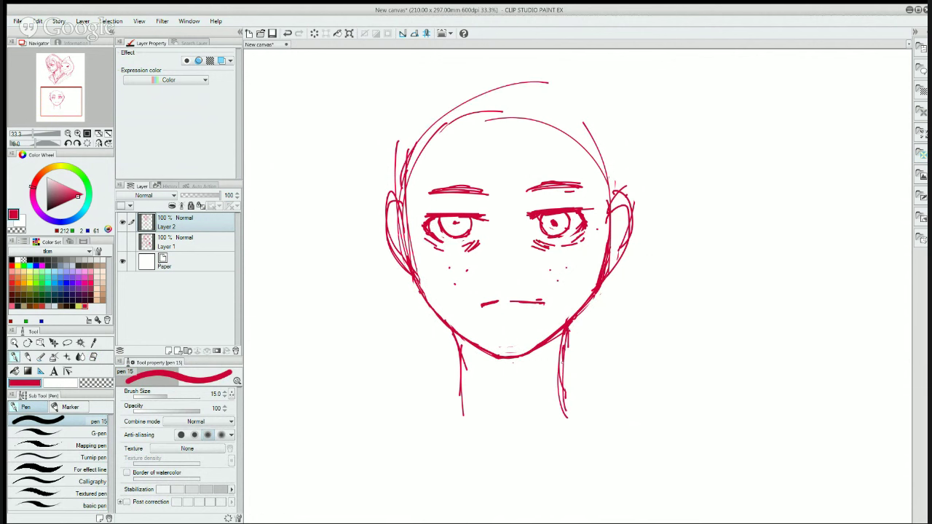
pyautogui.moveTo(562, 362); pyautogui.dragTo(553, 426)
pyautogui.moveTo(586, 334); pyautogui.dragTo(528, 428)
pyautogui.moveTo(562, 366); pyautogui.dragTo(579, 367)
pyautogui.moveTo(561, 367); pyautogui.dragTo(637, 396)
pyautogui.moveTo(487, 396); pyautogui.dragTo(496, 396)
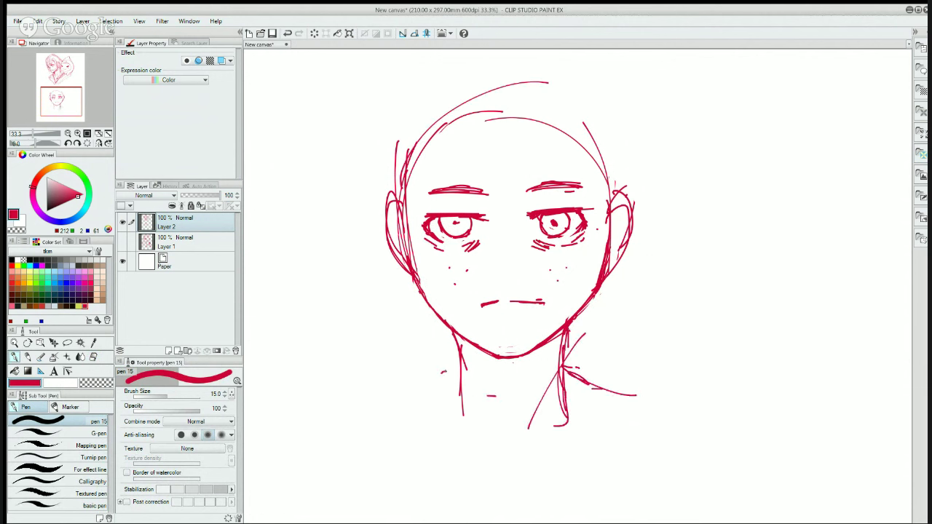
# - Draw a wide pointed collar flap from the neck's left side and outline the clothing edge beneath it
pyautogui.moveTo(448, 369); pyautogui.dragTo(428, 397)
pyautogui.moveTo(457, 364); pyautogui.dragTo(334, 402)
pyautogui.moveTo(335, 403); pyautogui.dragTo(430, 397)
pyautogui.moveTo(365, 406); pyautogui.dragTo(408, 464)
pyautogui.moveTo(402, 470); pyautogui.dragTo(472, 491)
# - Close off the right collar flap and draw a deep double-lined V neckline meeting at the chest
pyautogui.moveTo(619, 388); pyautogui.dragTo(607, 404)
pyautogui.moveTo(630, 391); pyautogui.dragTo(599, 444)
pyautogui.moveTo(583, 471); pyautogui.dragTo(566, 498)
pyautogui.moveTo(578, 386); pyautogui.dragTo(529, 460)
pyautogui.moveTo(565, 398); pyautogui.dragTo(496, 488)
pyautogui.moveTo(463, 373)
pyautogui.mouseDown()
pyautogui.moveTo(457, 400)
pyautogui.moveTo(505, 494)
pyautogui.mouseUp()
pyautogui.moveTo(568, 358); pyautogui.dragTo(581, 365)
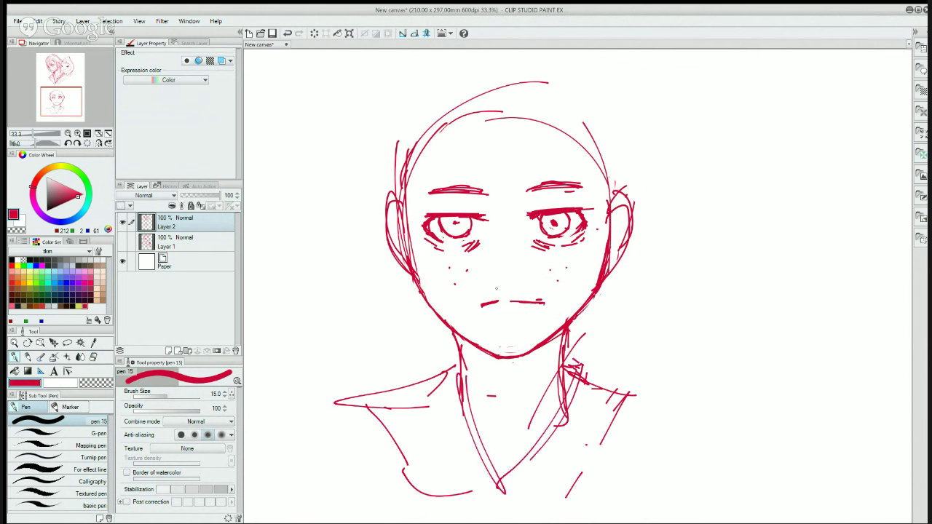
# - Sketch the nose with short nostril marks above the mouth and a small hatched bridge accent
pyautogui.moveTo(508, 281); pyautogui.dragTo(521, 280)
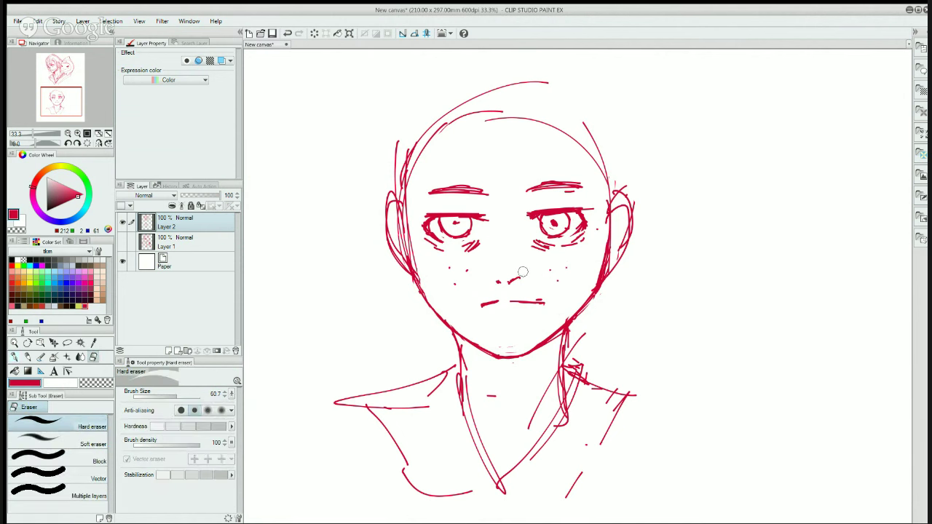
pyautogui.moveTo(498, 256); pyautogui.dragTo(500, 266)
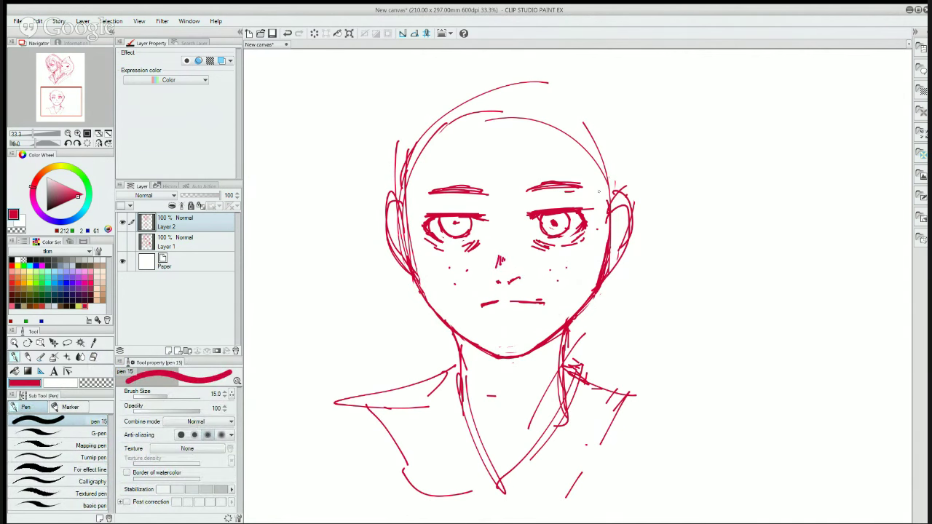
# - Draw long straight hair strands from both temples, hanging past the jaw and over the collar
pyautogui.moveTo(606, 192); pyautogui.dragTo(604, 249)
pyautogui.moveTo(425, 130); pyautogui.dragTo(502, 489)
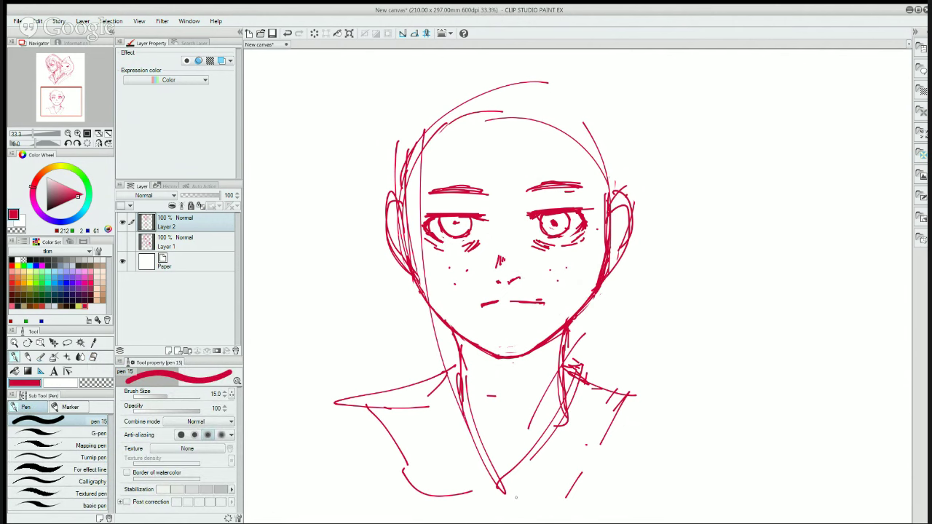
pyautogui.moveTo(570, 150); pyautogui.dragTo(571, 154)
pyautogui.moveTo(593, 166)
pyautogui.mouseDown()
pyautogui.moveTo(583, 451)
pyautogui.moveTo(622, 275)
pyautogui.moveTo(604, 460)
pyautogui.mouseUp()
pyautogui.moveTo(404, 147); pyautogui.dragTo(425, 434)
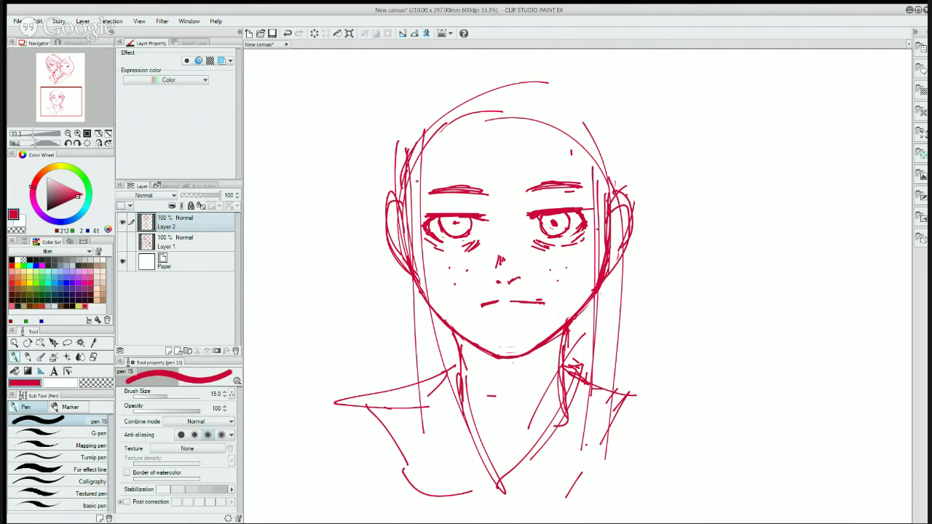
pyautogui.moveTo(409, 179); pyautogui.dragTo(464, 504)
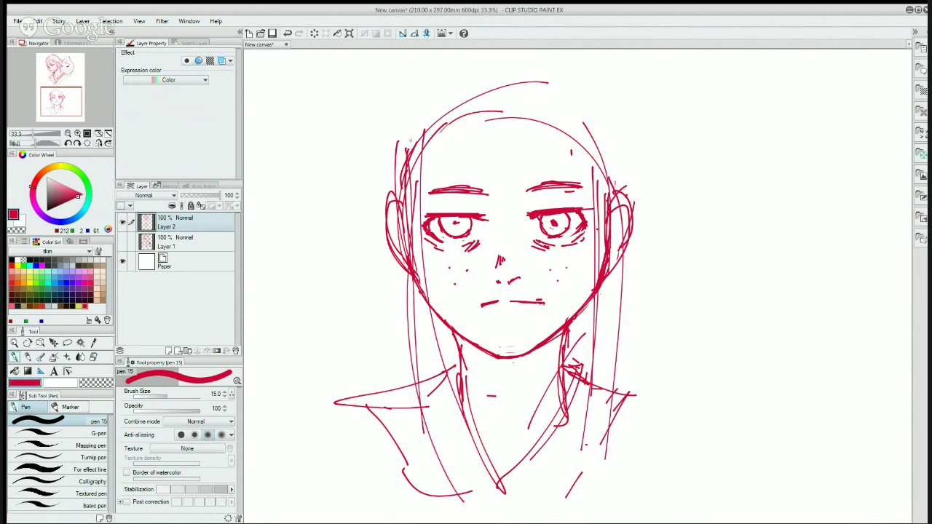
# - Erase the face contour and inner ear lines that cross the hair strands on both sides of the face
pyautogui.press('e')
pyautogui.moveTo(413, 201); pyautogui.dragTo(412, 272)
pyautogui.moveTo(415, 183); pyautogui.dragTo(413, 320)
pyautogui.moveTo(406, 165); pyautogui.dragTo(407, 281)
pyautogui.moveTo(408, 150)
pyautogui.mouseDown()
pyautogui.moveTo(405, 223)
pyautogui.moveTo(417, 291)
pyautogui.mouseUp()
pyautogui.moveTo(412, 224); pyautogui.dragTo(420, 294)
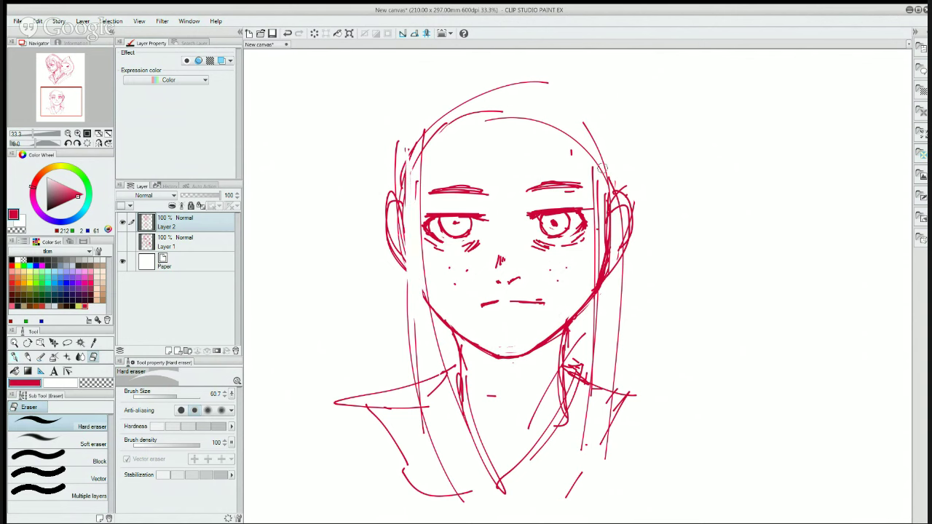
pyautogui.moveTo(601, 167)
pyautogui.mouseDown()
pyautogui.moveTo(597, 291)
pyautogui.moveTo(598, 181)
pyautogui.moveTo(601, 276)
pyautogui.moveTo(612, 256)
pyautogui.moveTo(588, 400)
pyautogui.mouseUp()
# - Redraw the hair strands' edges beside both ears and clear the old lines inside the left strand
pyautogui.press('p')
pyautogui.moveTo(594, 205); pyautogui.dragTo(591, 245)
pyautogui.moveTo(593, 236); pyautogui.dragTo(582, 379)
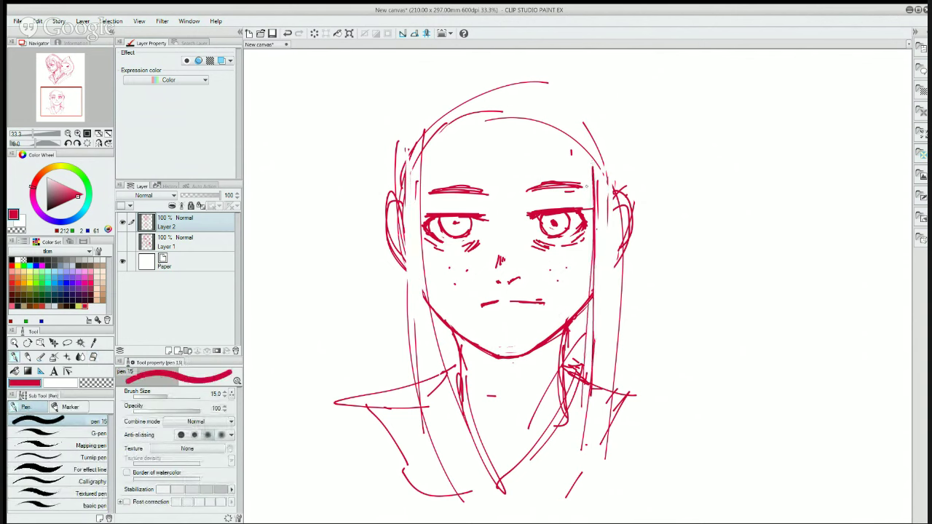
pyautogui.moveTo(621, 204); pyautogui.dragTo(609, 367)
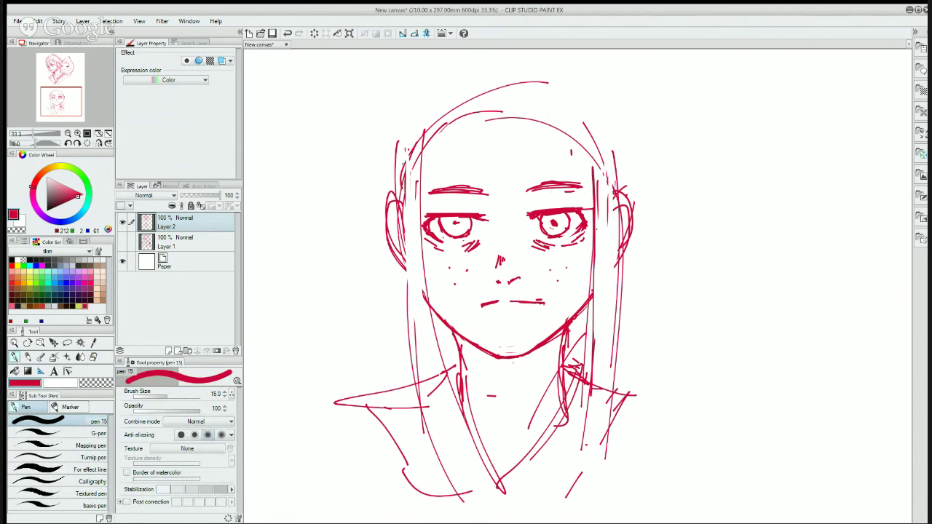
pyautogui.moveTo(398, 146); pyautogui.dragTo(415, 336)
pyautogui.press('e')
pyautogui.moveTo(406, 153); pyautogui.dragTo(403, 280)
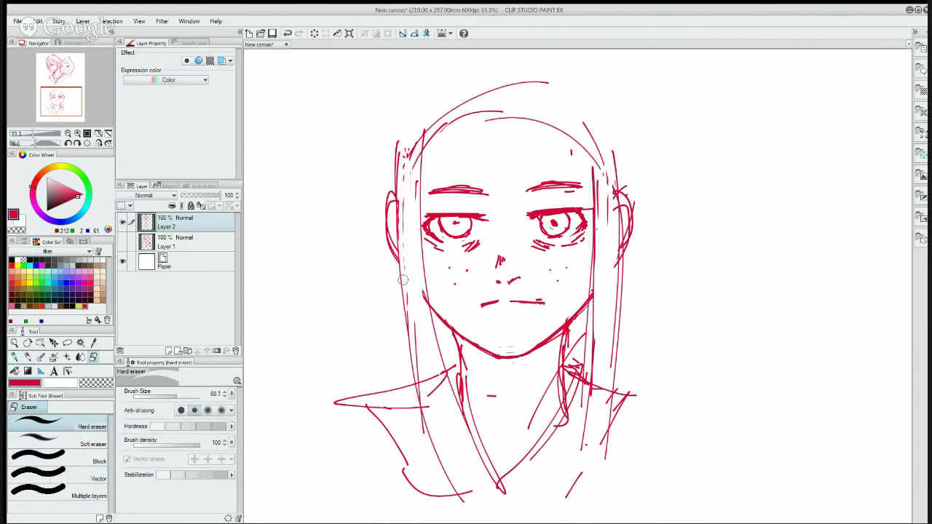
# - Draw a centre-parted hairline sweeping from the crown to both temples, with extra hair strokes over the skull
pyautogui.press('p')
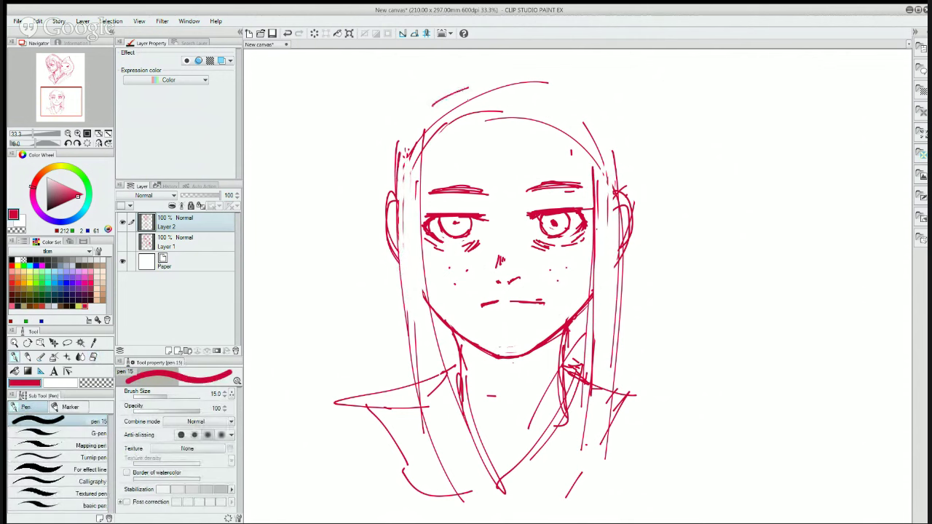
pyautogui.moveTo(515, 109); pyautogui.dragTo(588, 176)
pyautogui.moveTo(516, 76); pyautogui.dragTo(546, 104)
pyautogui.moveTo(536, 95)
pyautogui.mouseDown()
pyautogui.moveTo(608, 181)
pyautogui.moveTo(601, 188)
pyautogui.mouseUp()
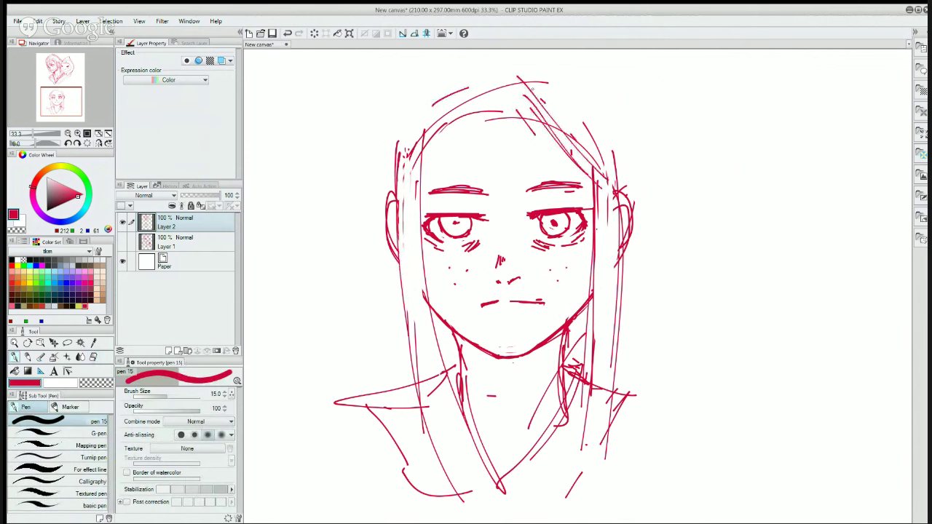
pyautogui.moveTo(495, 98); pyautogui.dragTo(427, 192)
pyautogui.moveTo(503, 79); pyautogui.dragTo(406, 183)
pyautogui.moveTo(480, 54); pyautogui.dragTo(391, 189)
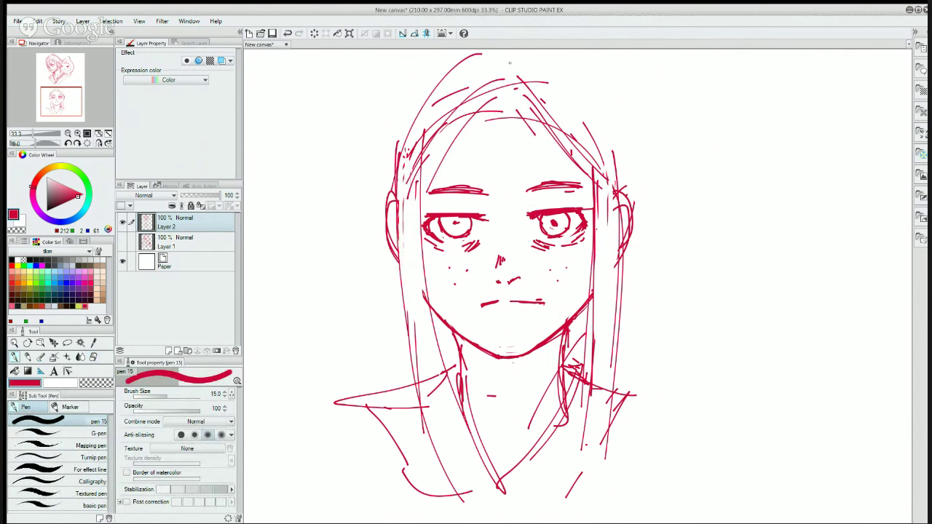
# - Erase the overly high hair arc above the head's left side and clean the overlapping lines at the left temple
pyautogui.press('e')
pyautogui.moveTo(495, 57)
pyautogui.mouseDown()
pyautogui.moveTo(468, 56)
pyautogui.moveTo(463, 65)
pyautogui.mouseUp()
pyautogui.moveTo(418, 109)
pyautogui.mouseDown()
pyautogui.moveTo(429, 87)
pyautogui.moveTo(420, 87)
pyautogui.mouseUp()
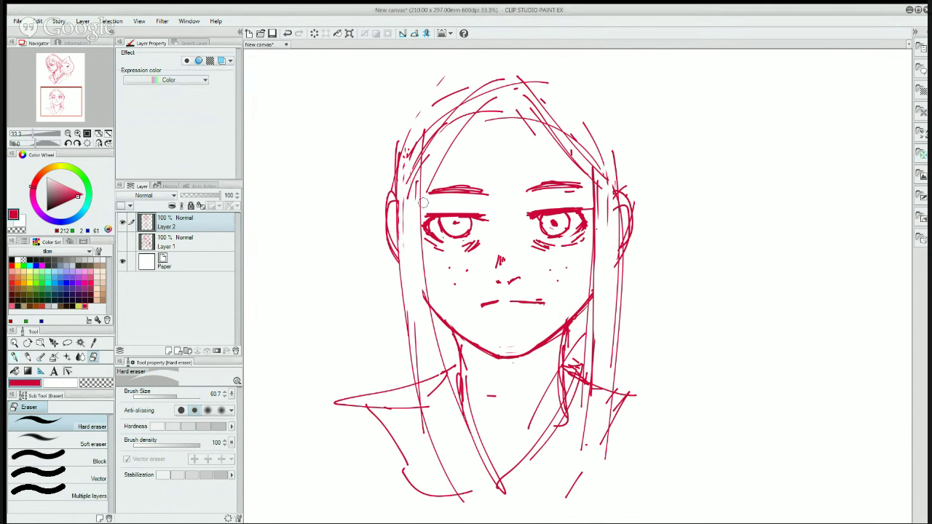
pyautogui.press('p')
pyautogui.press('e')
pyautogui.moveTo(408, 145)
pyautogui.mouseDown()
pyautogui.moveTo(412, 197)
pyautogui.moveTo(410, 165)
pyautogui.mouseUp()
# - Draw the outer hair contour from the crown down the head's left side, flaring away from the ear
pyautogui.press('p')
pyautogui.moveTo(529, 64); pyautogui.dragTo(407, 106)
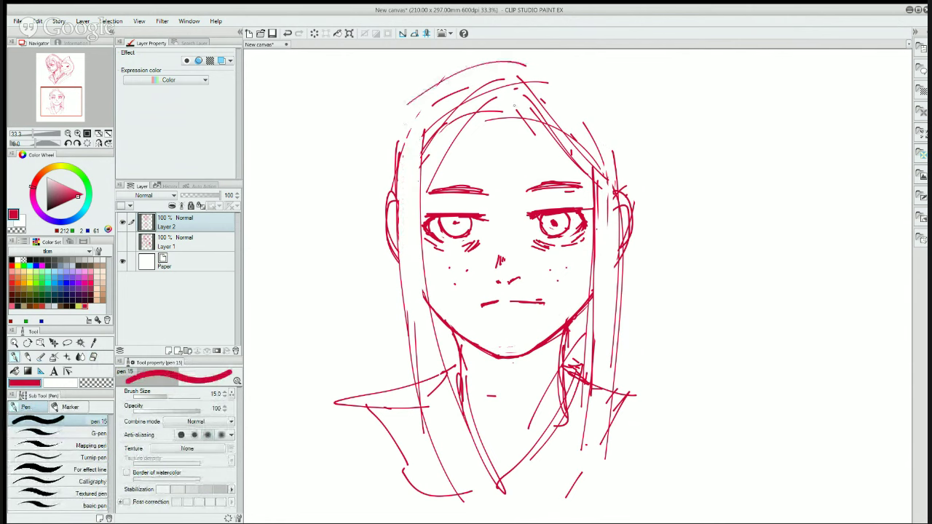
pyautogui.moveTo(453, 70); pyautogui.dragTo(418, 101)
pyautogui.moveTo(482, 65)
pyautogui.mouseDown()
pyautogui.moveTo(403, 111)
pyautogui.moveTo(353, 211)
pyautogui.mouseUp()
pyautogui.moveTo(398, 96)
pyautogui.mouseDown()
pyautogui.moveTo(375, 157)
pyautogui.moveTo(344, 300)
pyautogui.mouseUp()
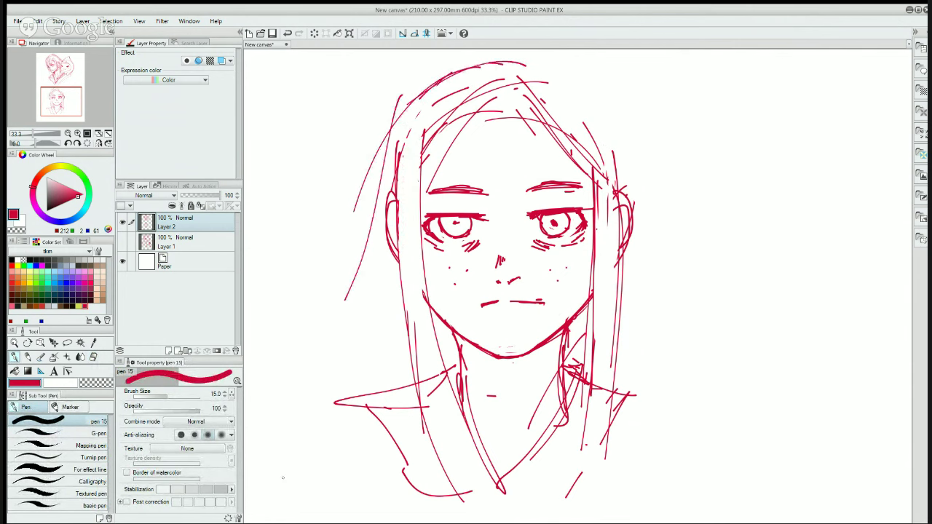
# - Draw the outer hair contour down the head's right side and end it in an outward flicked tip beside the ear
pyautogui.moveTo(515, 58)
pyautogui.mouseDown()
pyautogui.moveTo(572, 86)
pyautogui.moveTo(631, 154)
pyautogui.mouseUp()
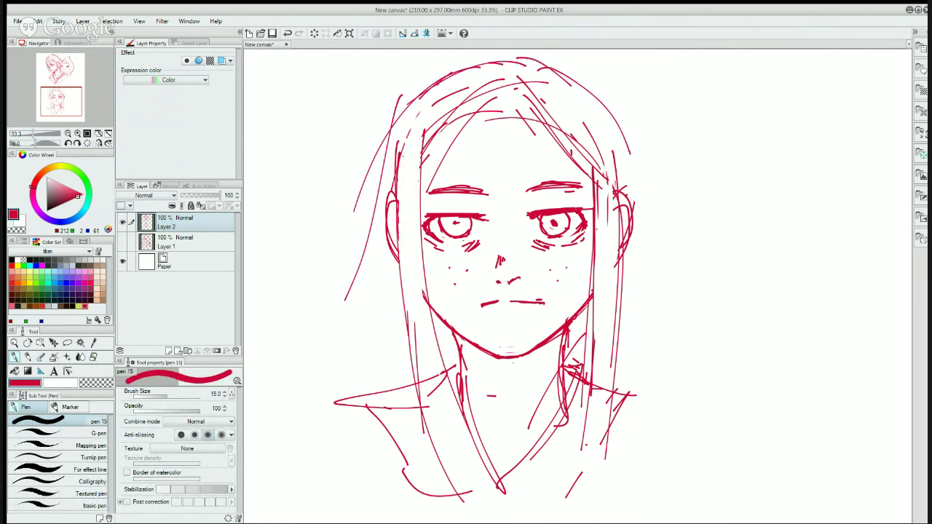
pyautogui.moveTo(562, 65); pyautogui.dragTo(654, 210)
pyautogui.moveTo(611, 128); pyautogui.dragTo(646, 180)
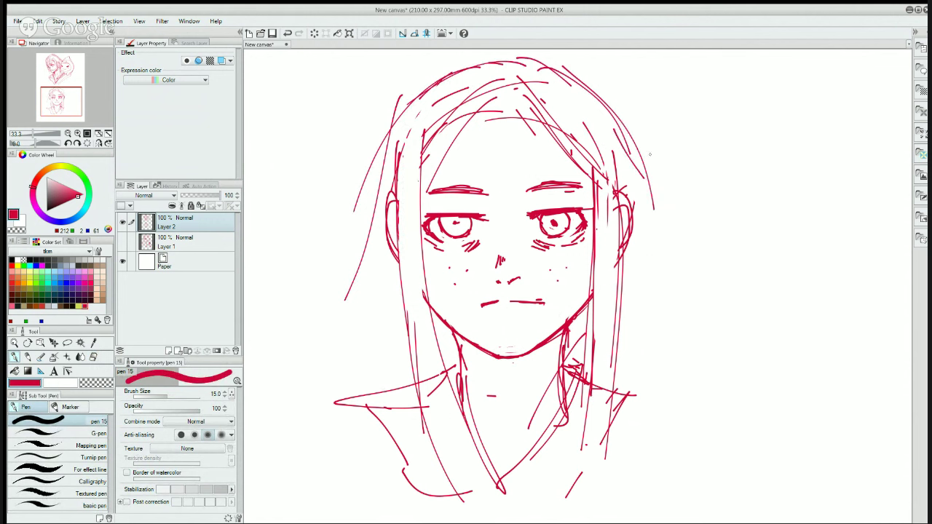
pyautogui.moveTo(609, 108); pyautogui.dragTo(632, 149)
pyautogui.moveTo(627, 145); pyautogui.dragTo(688, 187)
# - Refine the left hair contour around its outward flick and erase the excess strokes above and below it
pyautogui.moveTo(387, 145)
pyautogui.mouseDown()
pyautogui.moveTo(333, 216)
pyautogui.moveTo(378, 207)
pyautogui.moveTo(366, 229)
pyautogui.moveTo(374, 196)
pyautogui.mouseUp()
pyautogui.press('e')
pyautogui.moveTo(358, 268)
pyautogui.mouseDown()
pyautogui.moveTo(367, 229)
pyautogui.moveTo(343, 317)
pyautogui.moveTo(368, 227)
pyautogui.moveTo(349, 293)
pyautogui.mouseUp()
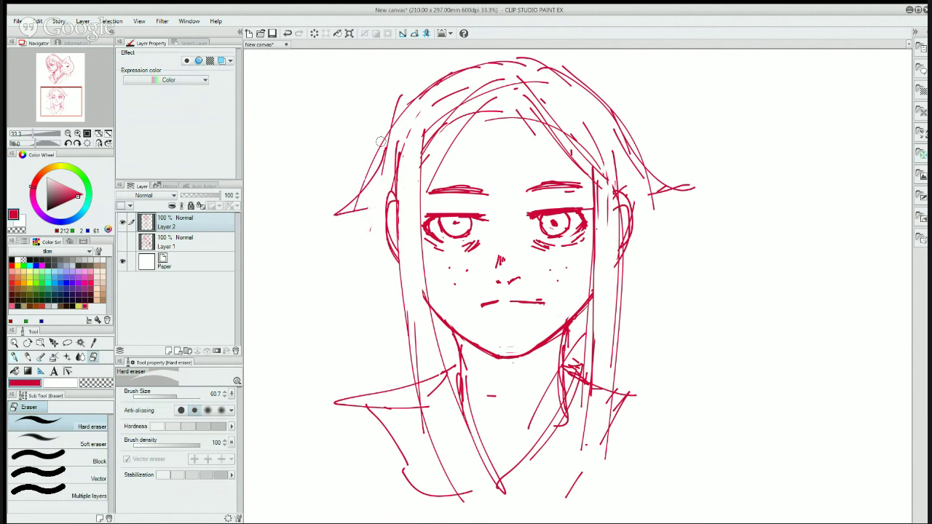
pyautogui.moveTo(407, 90); pyautogui.dragTo(394, 111)
pyautogui.press('p')
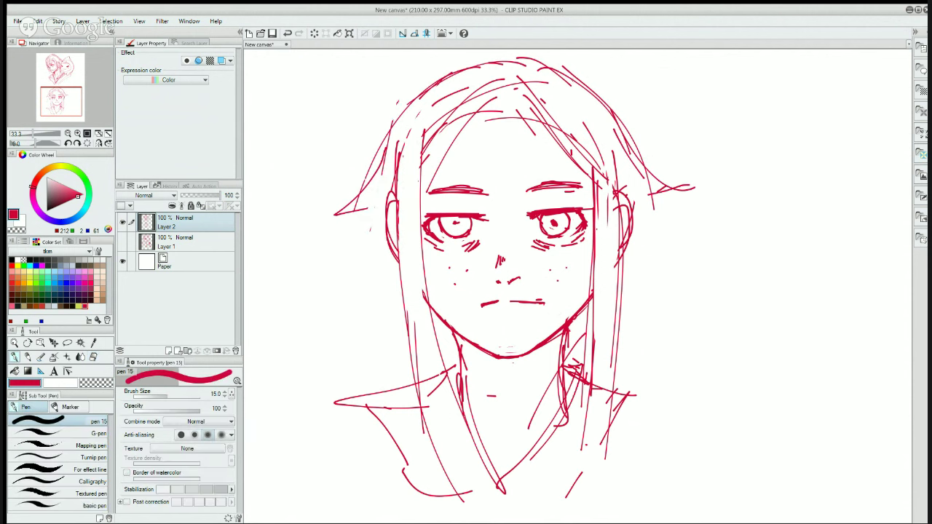
# - Extend the outer hair below the flicked tips on both sides, curling the ends, and add a right shoulder curve
pyautogui.moveTo(656, 193); pyautogui.dragTo(661, 218)
pyautogui.moveTo(651, 176); pyautogui.dragTo(663, 318)
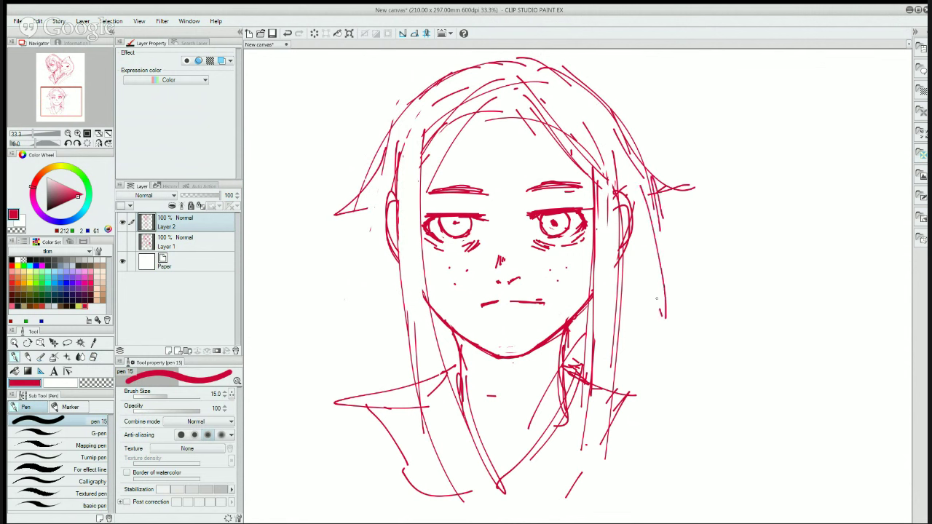
pyautogui.moveTo(639, 205)
pyautogui.mouseDown()
pyautogui.moveTo(663, 280)
pyautogui.moveTo(632, 327)
pyautogui.mouseUp()
pyautogui.moveTo(365, 205); pyautogui.dragTo(351, 375)
pyautogui.moveTo(647, 315); pyautogui.dragTo(652, 328)
pyautogui.moveTo(630, 321)
pyautogui.mouseDown()
pyautogui.moveTo(652, 355)
pyautogui.moveTo(633, 390)
pyautogui.moveTo(671, 416)
pyautogui.mouseUp()
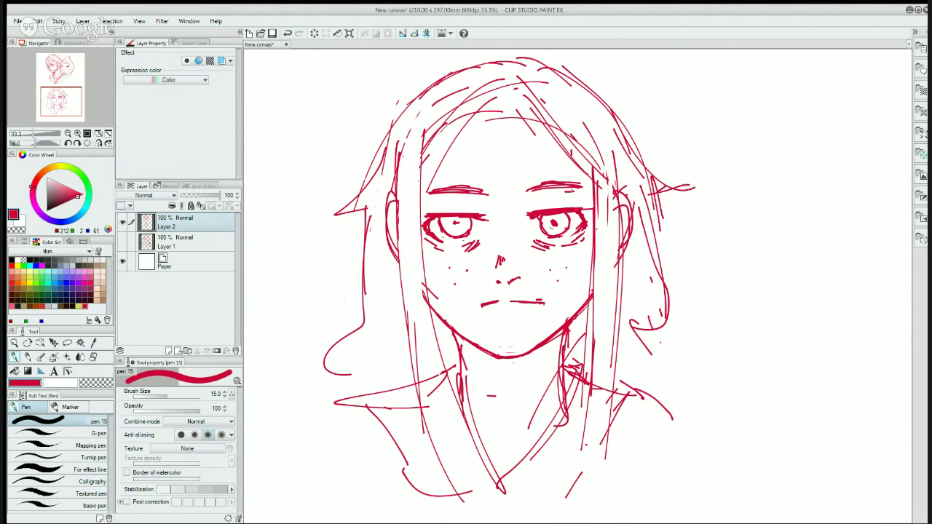
# - Add short eyelid crease lines between the brows and the upper lids of both eyes
pyautogui.moveTo(529, 208); pyautogui.dragTo(547, 202)
pyautogui.moveTo(466, 203); pyautogui.dragTo(478, 212)
pyautogui.press('e')
pyautogui.press('p')
# - Shade the upper half of both irises with hatching and darken the pupils
pyautogui.moveTo(540, 222); pyautogui.dragTo(566, 214)
pyautogui.moveTo(441, 225); pyautogui.dragTo(460, 216)
pyautogui.moveTo(457, 224)
pyautogui.mouseDown()
pyautogui.moveTo(470, 217)
pyautogui.moveTo(459, 222)
pyautogui.mouseUp()
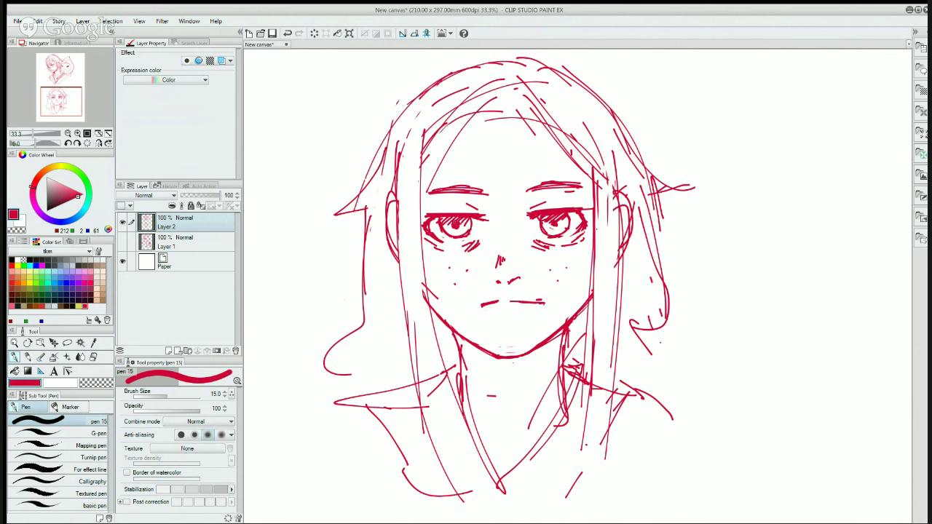
pyautogui.moveTo(551, 228)
pyautogui.mouseDown()
pyautogui.moveTo(569, 217)
pyautogui.moveTo(544, 215)
pyautogui.moveTo(565, 225)
pyautogui.mouseUp()
pyautogui.press('e')
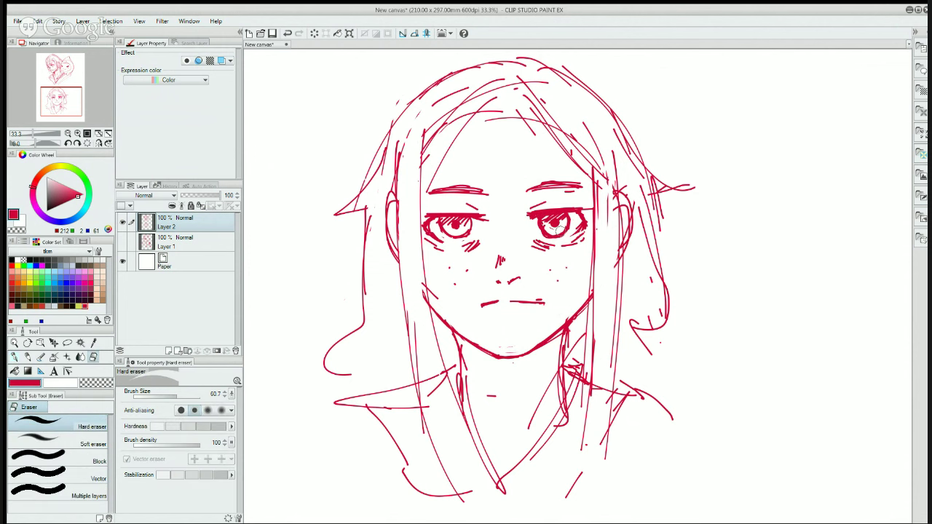
# - Touch up the shading inside both irises with small eraser and pen strokes
pyautogui.moveTo(551, 228); pyautogui.dragTo(545, 226)
pyautogui.press('p')
pyautogui.moveTo(469, 219)
pyautogui.mouseDown()
pyautogui.moveTo(465, 238)
pyautogui.moveTo(455, 233)
pyautogui.mouseUp()
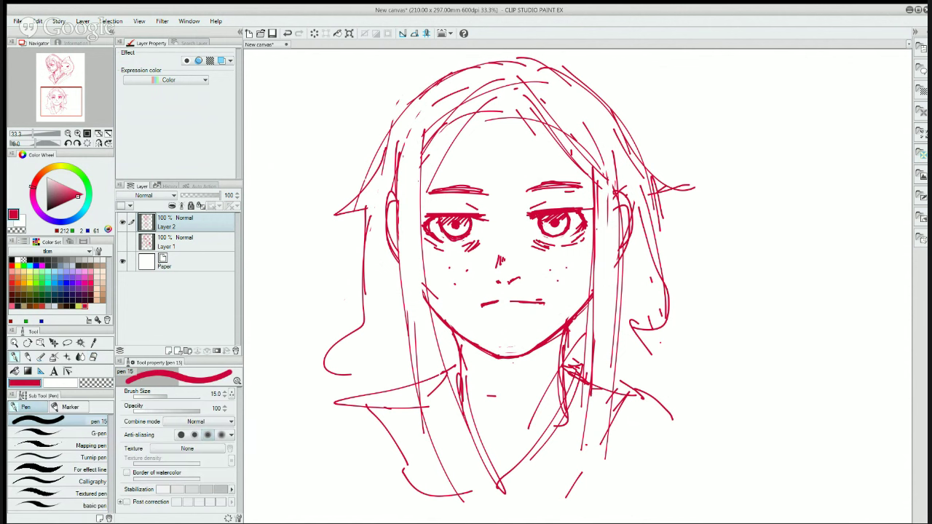
pyautogui.press('e')
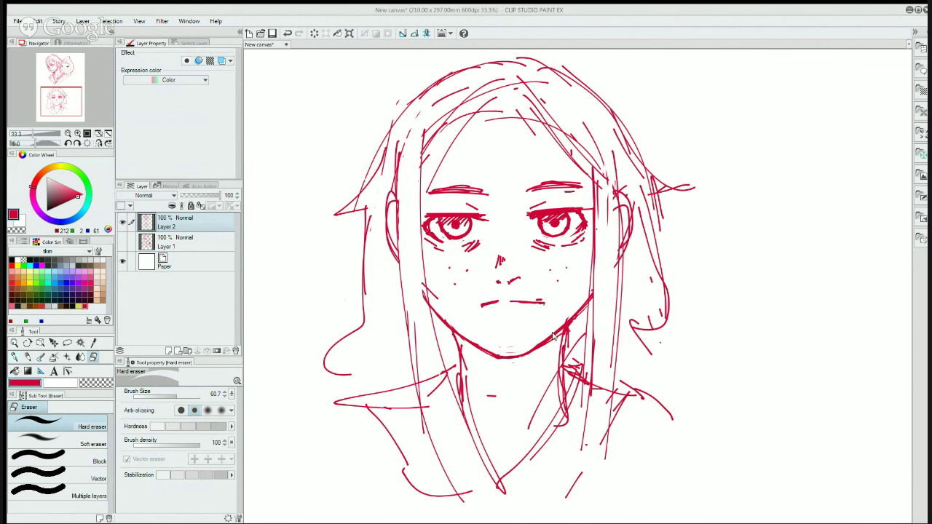
pyautogui.press('p')
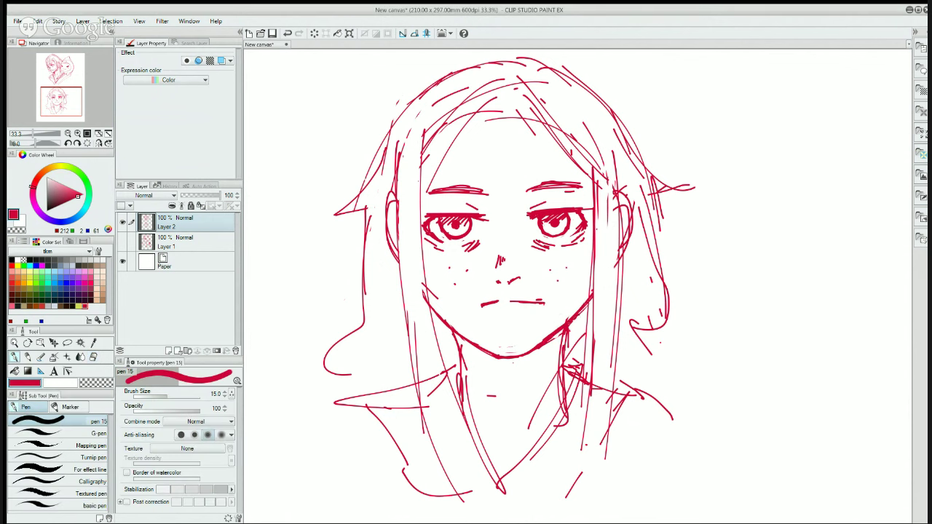
# - Hatch a dense cast shadow beneath the chin and jaw, extending it down the right side of the neck
pyautogui.moveTo(562, 329); pyautogui.dragTo(541, 349)
pyautogui.moveTo(457, 342)
pyautogui.mouseDown()
pyautogui.moveTo(521, 381)
pyautogui.moveTo(531, 374)
pyautogui.moveTo(513, 371)
pyautogui.moveTo(549, 342)
pyautogui.mouseUp()
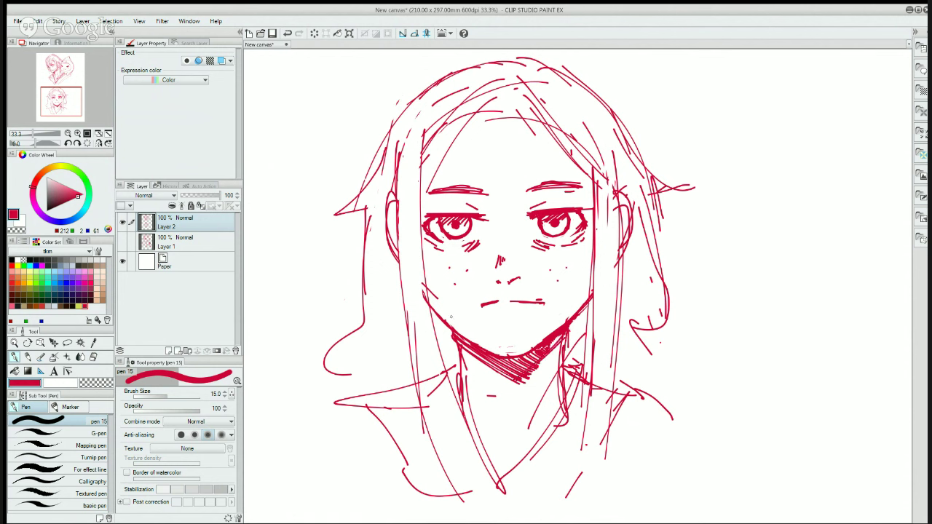
pyautogui.moveTo(531, 373); pyautogui.dragTo(562, 333)
pyautogui.moveTo(531, 360); pyautogui.dragTo(538, 348)
pyautogui.moveTo(524, 359)
pyautogui.mouseDown()
pyautogui.moveTo(559, 343)
pyautogui.moveTo(573, 383)
pyautogui.mouseUp()
pyautogui.moveTo(566, 338); pyautogui.dragTo(574, 390)
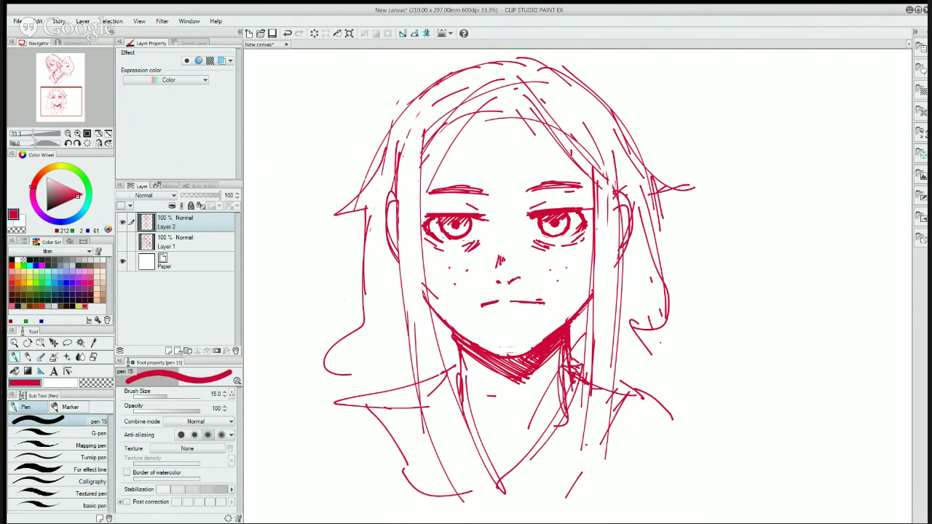
# - Erase the collar lines crossing the right side of the neck and roughen the lower edge of the neck shadow
pyautogui.press('e')
pyautogui.moveTo(565, 353)
pyautogui.mouseDown()
pyautogui.moveTo(560, 393)
pyautogui.moveTo(538, 412)
pyautogui.moveTo(554, 380)
pyautogui.moveTo(564, 400)
pyautogui.moveTo(549, 427)
pyautogui.moveTo(555, 351)
pyautogui.moveTo(534, 405)
pyautogui.mouseUp()
pyautogui.press('p')
pyautogui.press('e')
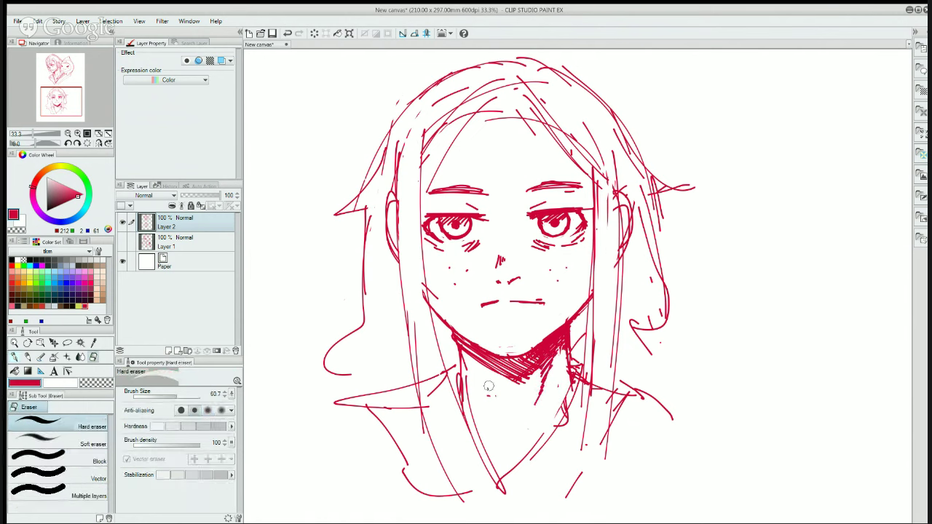
# - Draw the collarbone lines on both sides of the open collar with small marks at the throat notch
pyautogui.press('p')
pyautogui.moveTo(511, 433)
pyautogui.mouseDown()
pyautogui.moveTo(507, 452)
pyautogui.moveTo(579, 444)
pyautogui.mouseUp()
pyautogui.moveTo(496, 445); pyautogui.dragTo(446, 444)
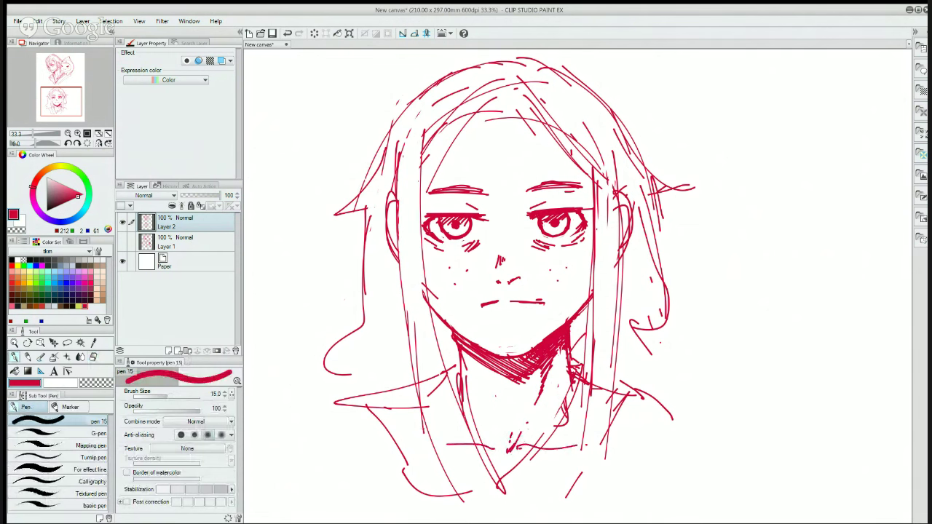
pyautogui.press('e')
# - Draw fringe strands sweeping from the centre parting across both sides of the forehead and clean up the old left fringe line
pyautogui.press('p')
pyautogui.moveTo(593, 154); pyautogui.dragTo(584, 287)
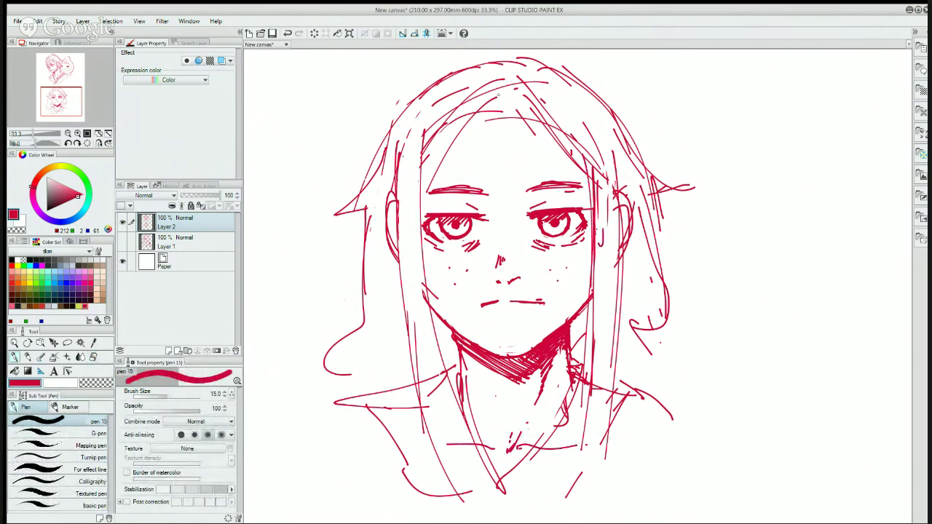
pyautogui.moveTo(498, 95); pyautogui.dragTo(512, 140)
pyautogui.moveTo(476, 105); pyautogui.dragTo(505, 147)
pyautogui.moveTo(531, 175); pyautogui.dragTo(552, 194)
pyautogui.moveTo(503, 130); pyautogui.dragTo(530, 156)
pyautogui.moveTo(531, 157)
pyautogui.mouseDown()
pyautogui.moveTo(599, 201)
pyautogui.moveTo(555, 160)
pyautogui.mouseUp()
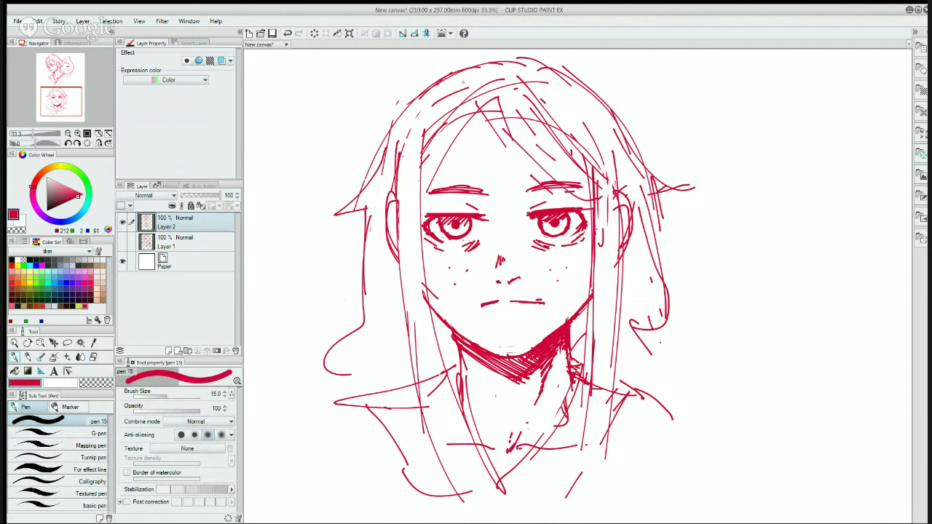
pyautogui.moveTo(485, 108); pyautogui.dragTo(425, 176)
pyautogui.press('e')
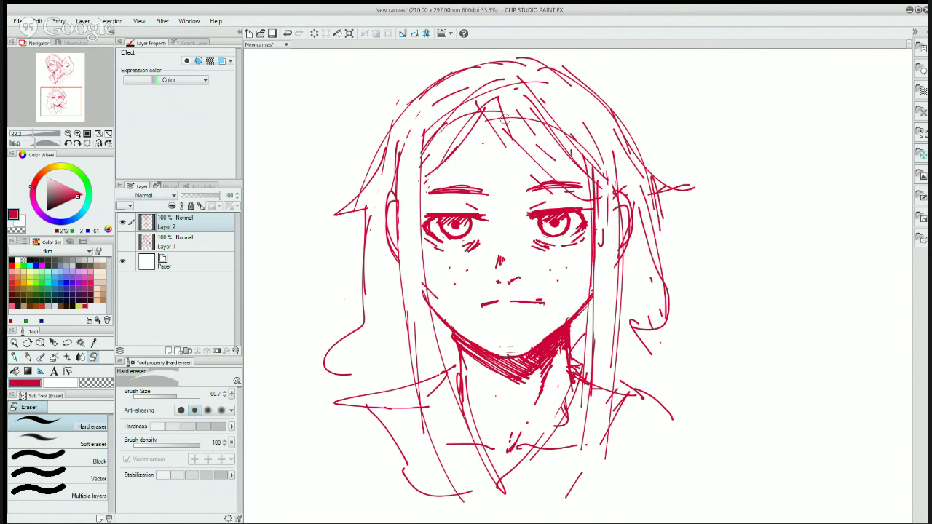
# - Add a second flicked hair tip on the left side at cheek height and erase the curled hair end on the right
pyautogui.press('p')
pyautogui.moveTo(368, 202)
pyautogui.mouseDown()
pyautogui.moveTo(352, 263)
pyautogui.moveTo(340, 265)
pyautogui.moveTo(329, 288)
pyautogui.moveTo(333, 272)
pyautogui.mouseUp()
pyautogui.press('e')
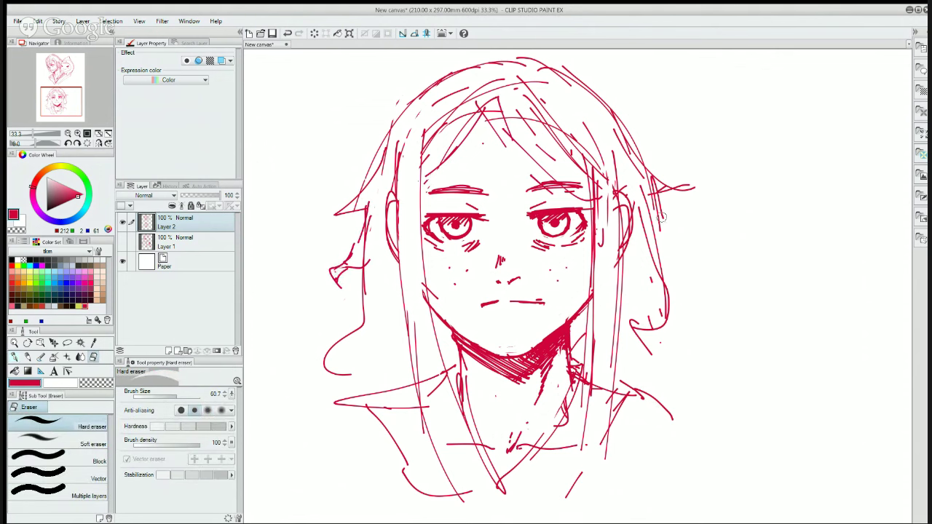
pyautogui.press('p')
pyautogui.press('e')
pyautogui.moveTo(668, 290)
pyautogui.mouseDown()
pyautogui.moveTo(665, 309)
pyautogui.moveTo(648, 307)
pyautogui.moveTo(642, 348)
pyautogui.moveTo(655, 342)
pyautogui.moveTo(661, 306)
pyautogui.moveTo(649, 261)
pyautogui.mouseUp()
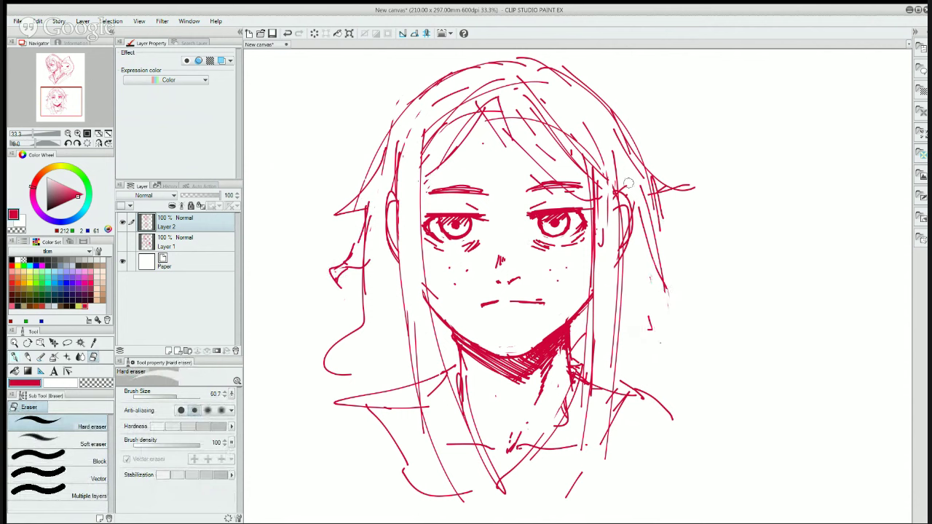
# - Erase the stray strokes beside the right temple and redraw the inner right hair lock curving down from the crown
pyautogui.moveTo(607, 195)
pyautogui.mouseDown()
pyautogui.moveTo(601, 222)
pyautogui.moveTo(587, 123)
pyautogui.mouseUp()
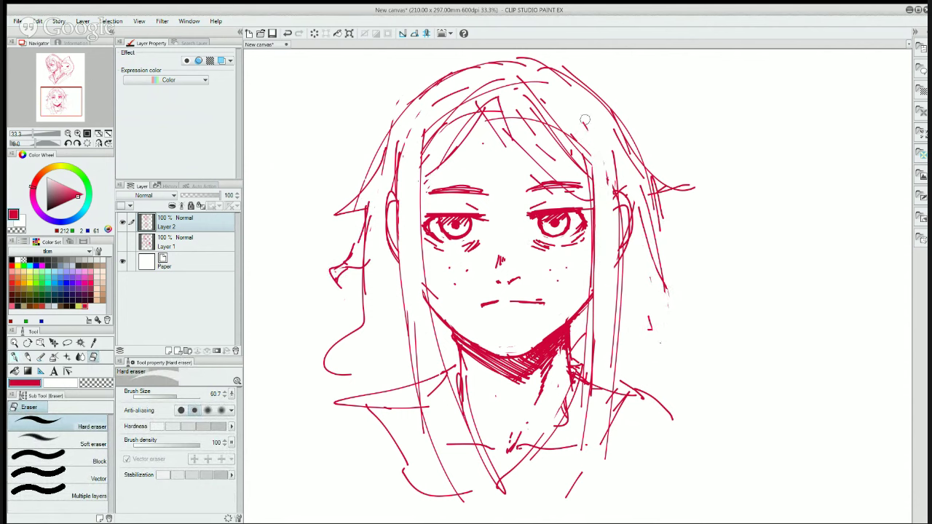
pyautogui.press('p')
pyautogui.moveTo(545, 87); pyautogui.dragTo(591, 191)
pyautogui.moveTo(555, 105); pyautogui.dragTo(596, 211)
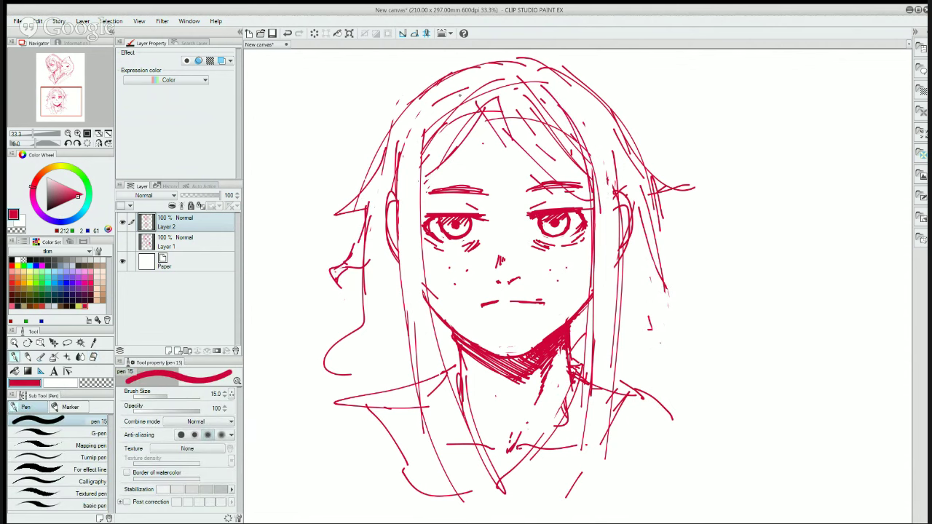
# - Redraw the inner left hair lock curving down from the crown and erase the excess strokes beside it
pyautogui.moveTo(460, 95)
pyautogui.mouseDown()
pyautogui.moveTo(412, 193)
pyautogui.moveTo(415, 218)
pyautogui.mouseUp()
pyautogui.press('e')
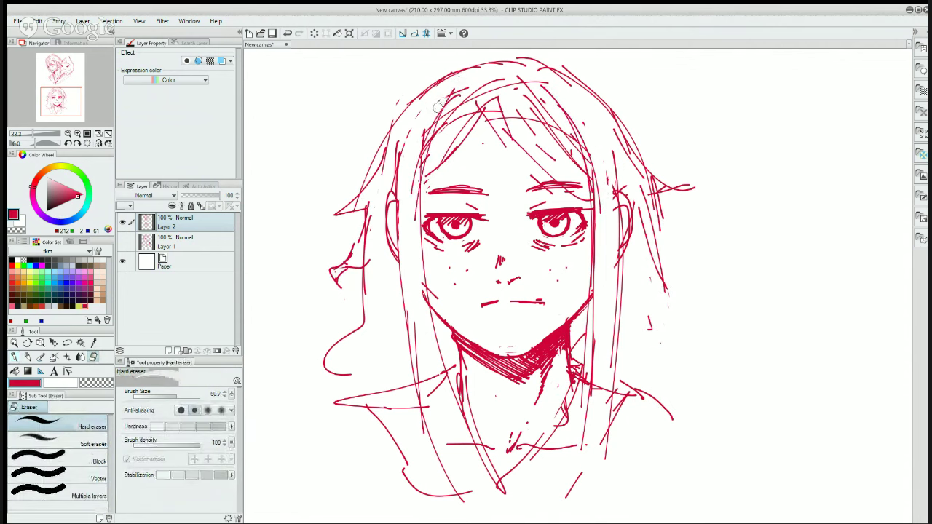
pyautogui.moveTo(437, 109); pyautogui.dragTo(412, 193)
pyautogui.moveTo(416, 149); pyautogui.dragTo(418, 237)
pyautogui.moveTo(403, 149); pyautogui.dragTo(416, 210)
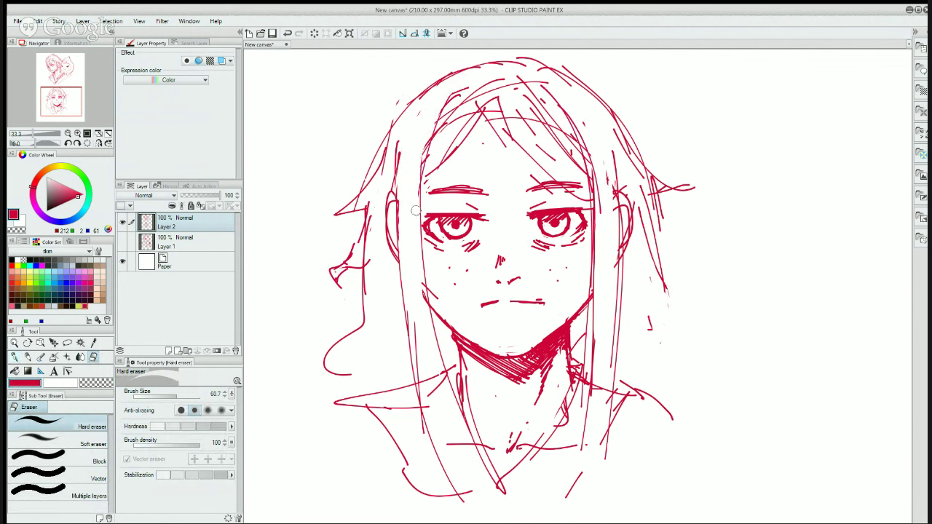
# - Add inner contour lines to both ears
pyautogui.press('p')
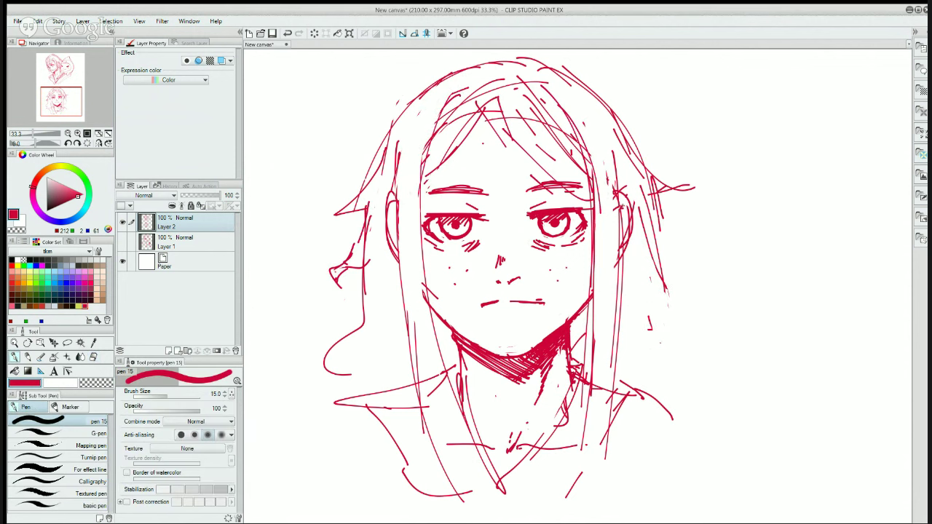
pyautogui.moveTo(627, 205); pyautogui.dragTo(623, 213)
pyautogui.moveTo(397, 207); pyautogui.dragTo(382, 261)
pyautogui.press('e')
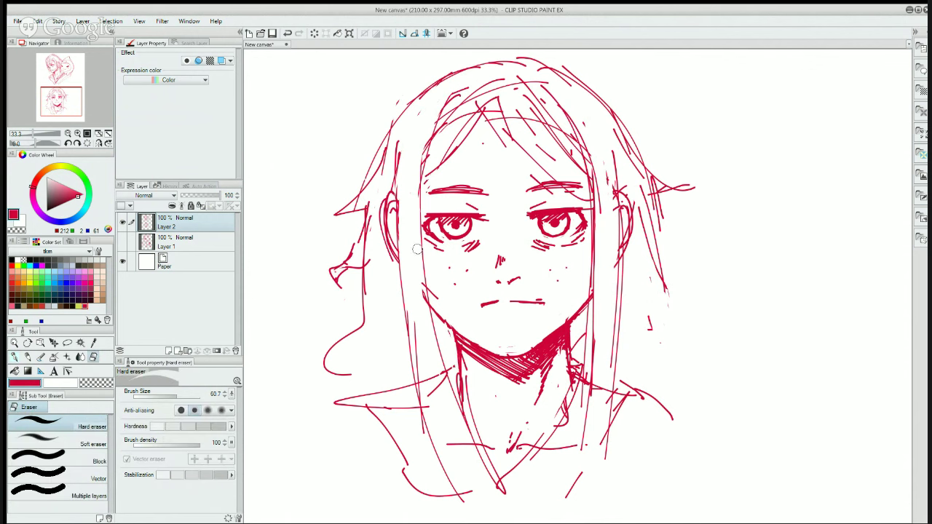
# - Redraw the lower right outer hair with outward-flicked ends and add a strand to the lower left hair
pyautogui.press('p')
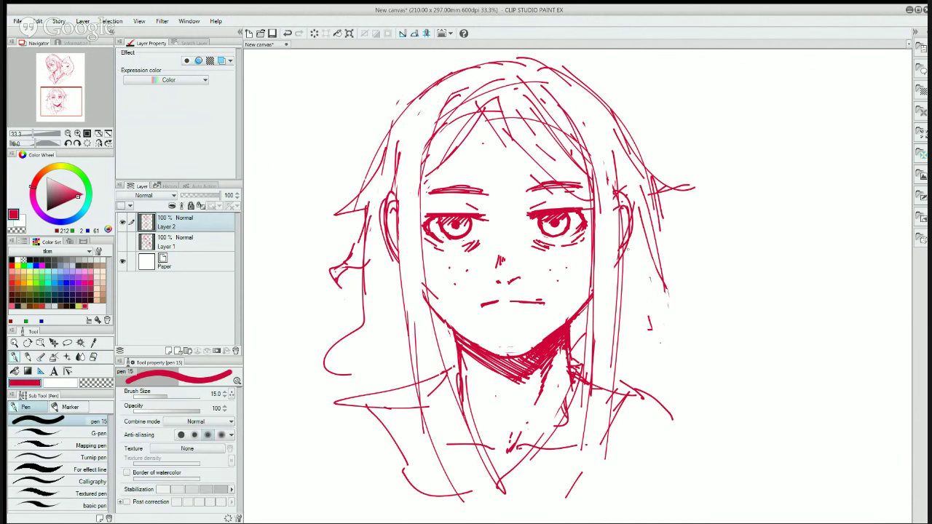
pyautogui.moveTo(650, 247); pyautogui.dragTo(664, 370)
pyautogui.moveTo(656, 280); pyautogui.dragTo(696, 341)
pyautogui.moveTo(662, 370)
pyautogui.mouseDown()
pyautogui.moveTo(683, 359)
pyautogui.moveTo(658, 372)
pyautogui.mouseUp()
pyautogui.moveTo(360, 322)
pyautogui.mouseDown()
pyautogui.moveTo(350, 360)
pyautogui.moveTo(379, 379)
pyautogui.mouseUp()
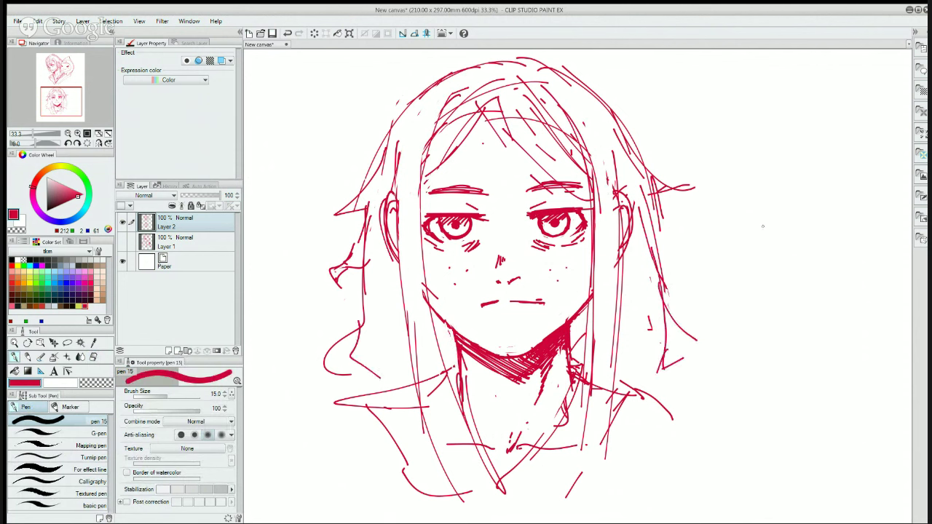
pyautogui.press('space')
pyautogui.moveTo(742, 194); pyautogui.dragTo(697, 212)
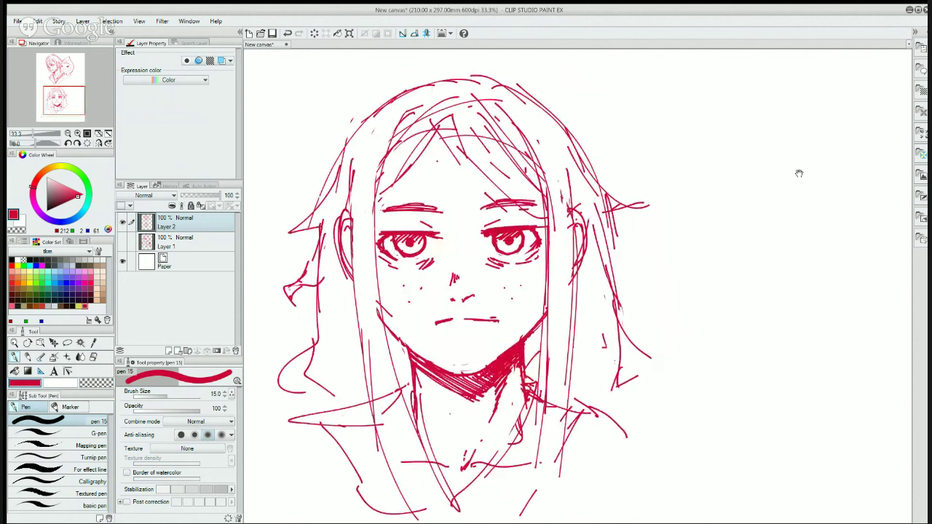
pyautogui.moveTo(798, 173); pyautogui.dragTo(594, 187)
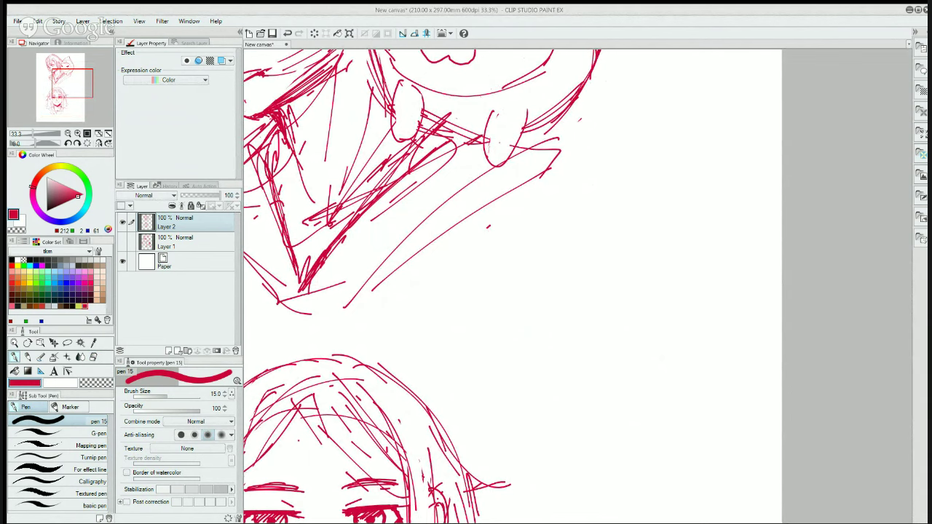
pyautogui.moveTo(564, 188); pyautogui.dragTo(596, 231)
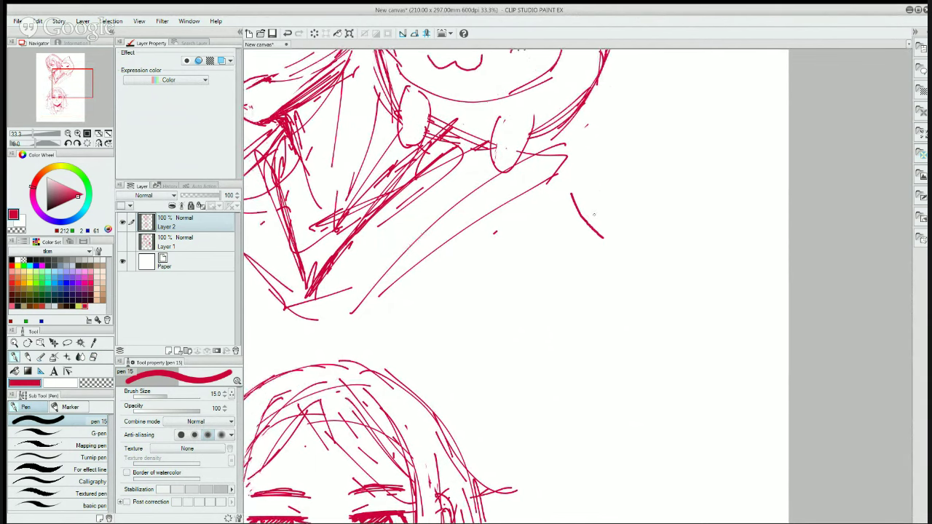
pyautogui.press('e')
pyautogui.moveTo(567, 192); pyautogui.dragTo(601, 239)
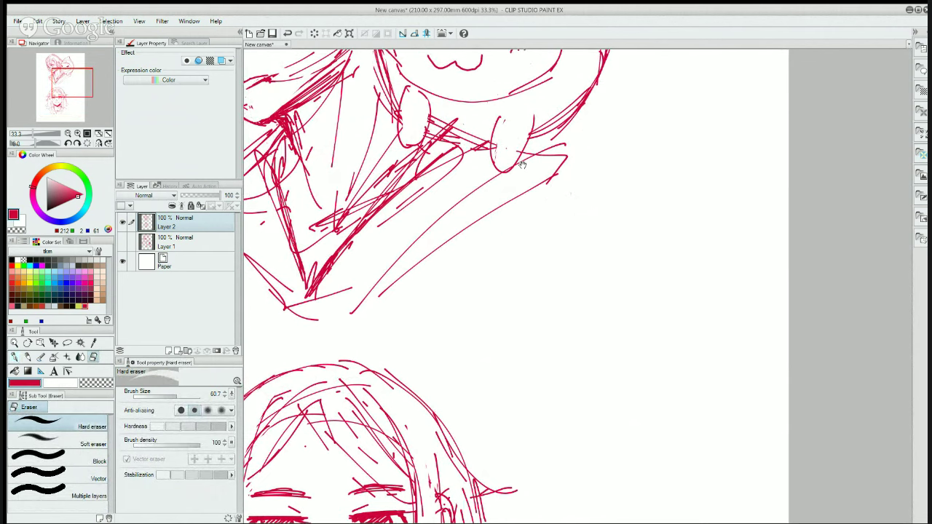
pyautogui.moveTo(522, 164)
pyautogui.mouseDown()
pyautogui.moveTo(553, 211)
pyautogui.moveTo(660, 237)
pyautogui.moveTo(624, 239)
pyautogui.mouseUp()
pyautogui.press('p')
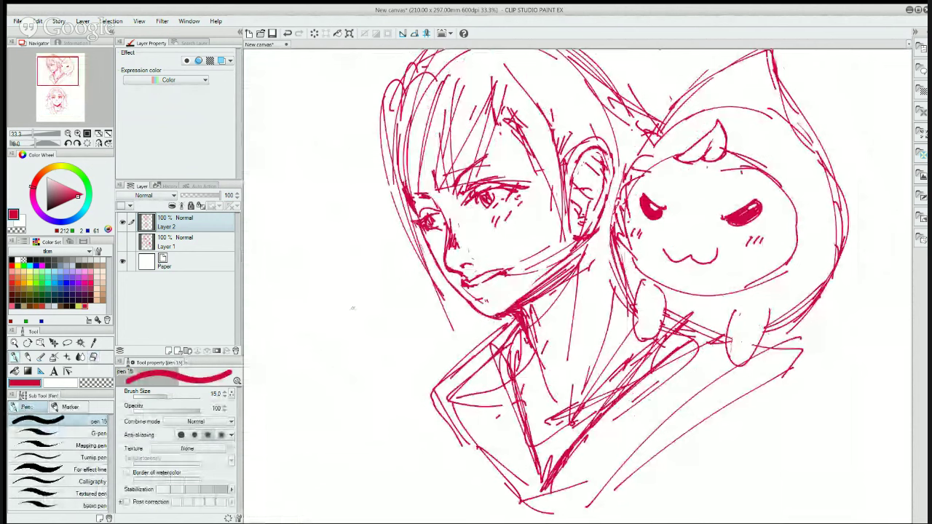
pyautogui.moveTo(352, 308); pyautogui.dragTo(366, 320)
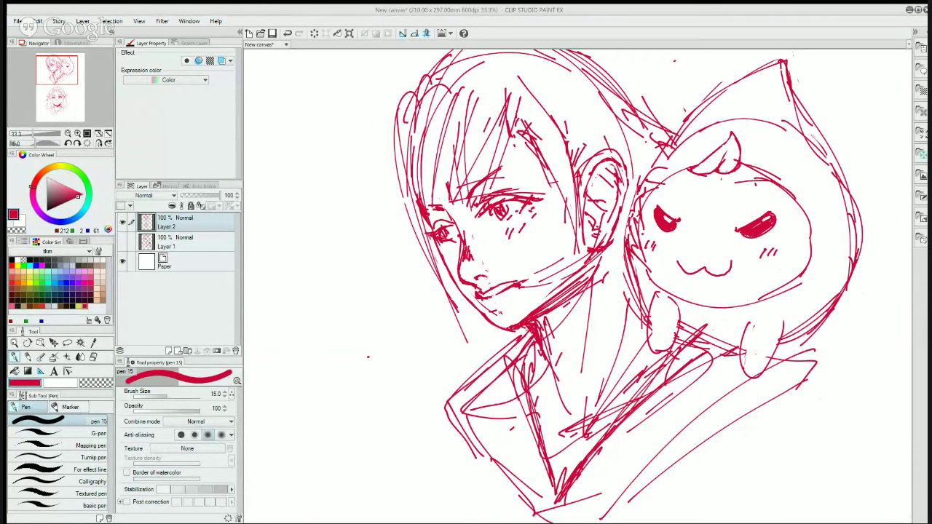
pyautogui.click(845, 361)
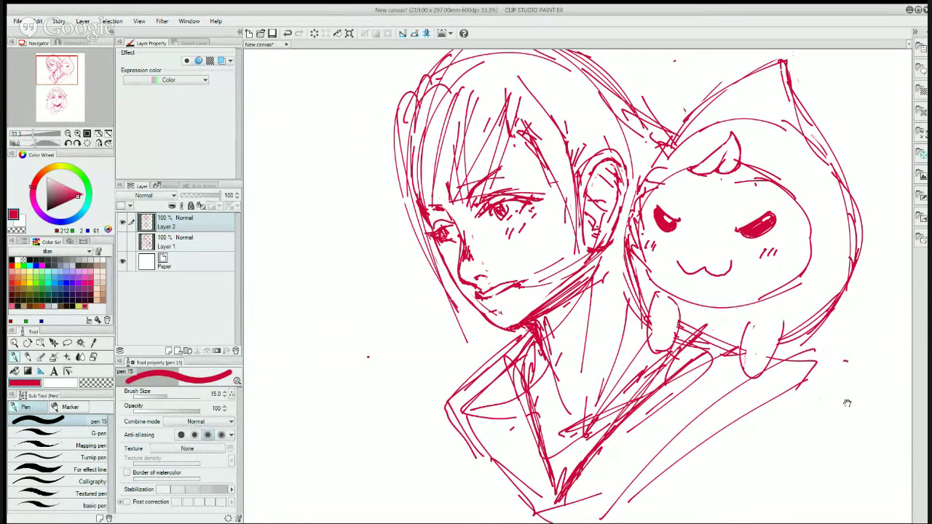
# - Hide Layer 2 and add one new empty layer above it, deleting the surplus layer
pyautogui.moveTo(846, 403)
pyautogui.mouseDown()
pyautogui.moveTo(724, 245)
pyautogui.moveTo(757, 345)
pyautogui.moveTo(643, 209)
pyautogui.moveTo(765, 315)
pyautogui.mouseUp()
pyautogui.click(122, 222)
pyautogui.click(168, 350)
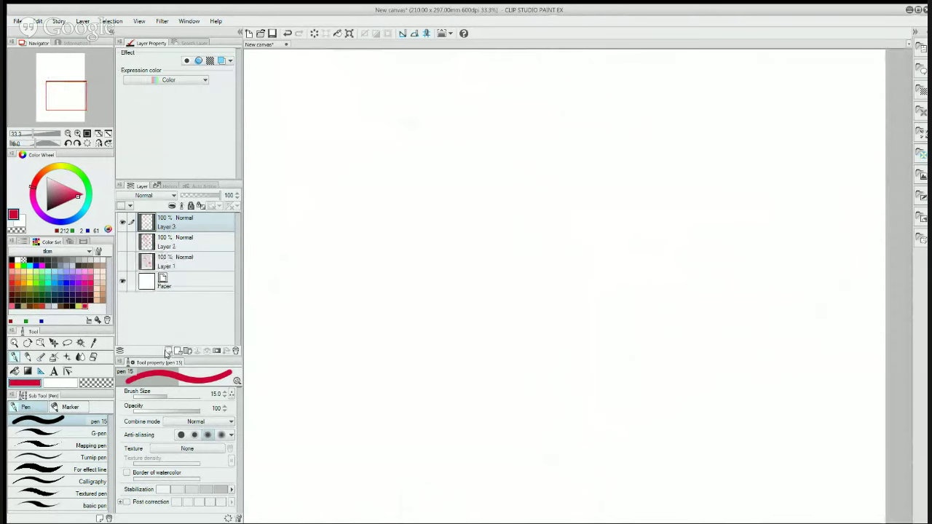
pyautogui.click(169, 350)
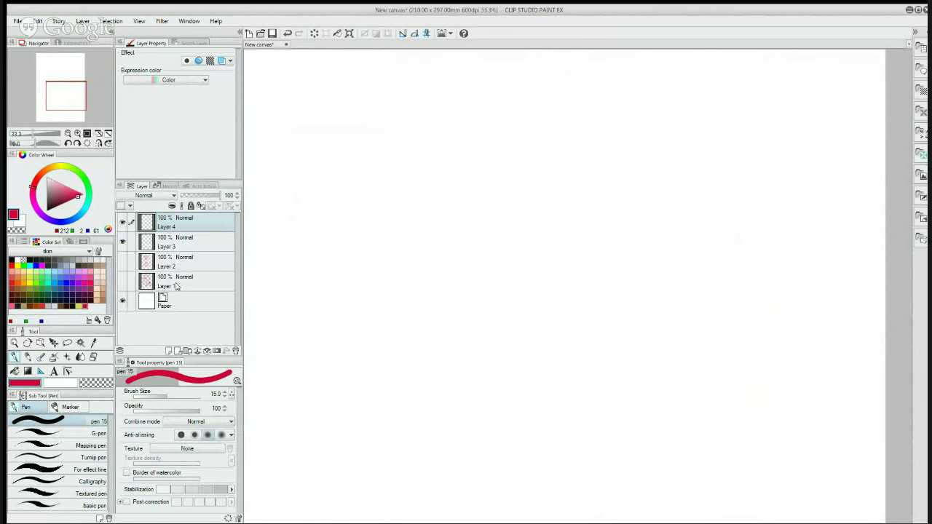
pyautogui.moveTo(181, 223); pyautogui.dragTo(235, 350)
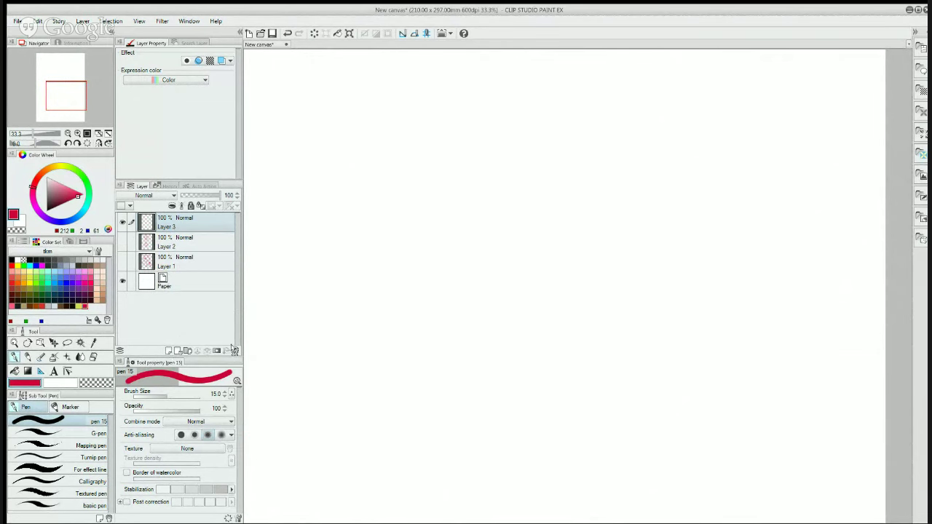
# - Sketch a large round head outline in the upper page area with short pointed tufts at its right and lower left edges
pyautogui.moveTo(455, 141); pyautogui.dragTo(523, 214)
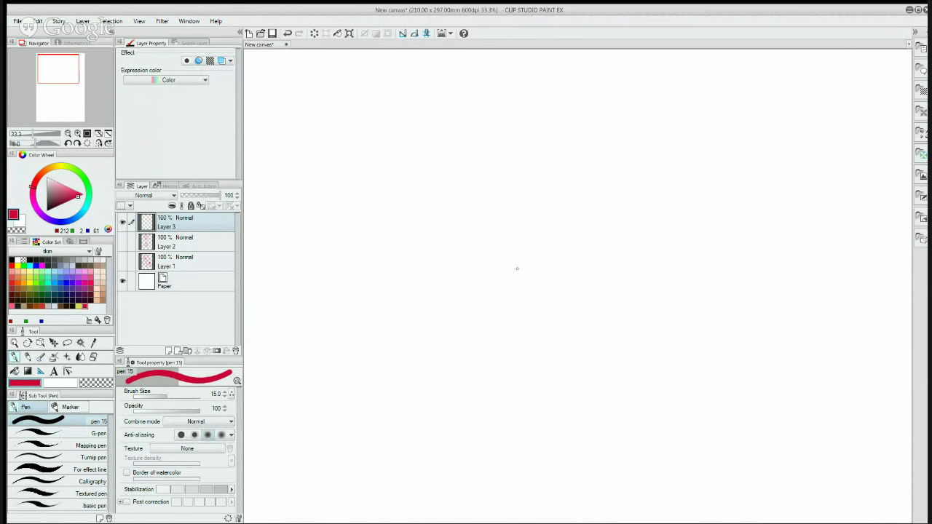
pyautogui.moveTo(544, 104)
pyautogui.mouseDown()
pyautogui.moveTo(623, 293)
pyautogui.moveTo(518, 111)
pyautogui.mouseUp()
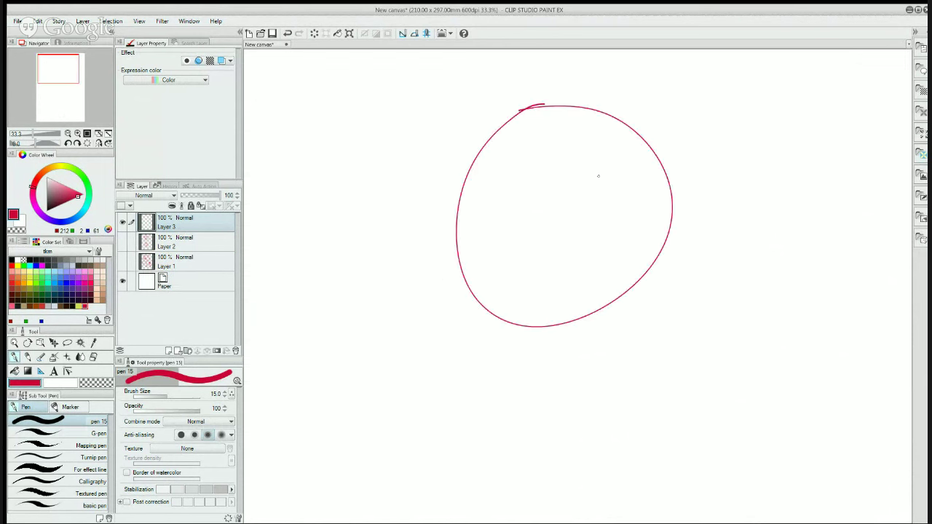
pyautogui.moveTo(645, 152)
pyautogui.mouseDown()
pyautogui.moveTo(659, 173)
pyautogui.moveTo(703, 190)
pyautogui.mouseUp()
pyautogui.moveTo(681, 217); pyautogui.dragTo(709, 188)
pyautogui.moveTo(665, 227)
pyautogui.mouseDown()
pyautogui.moveTo(692, 220)
pyautogui.moveTo(679, 226)
pyautogui.mouseUp()
pyautogui.moveTo(665, 247); pyautogui.dragTo(670, 242)
pyautogui.moveTo(462, 228)
pyautogui.mouseDown()
pyautogui.moveTo(462, 250)
pyautogui.moveTo(419, 301)
pyautogui.mouseUp()
pyautogui.moveTo(436, 295)
pyautogui.mouseDown()
pyautogui.moveTo(453, 295)
pyautogui.moveTo(462, 329)
pyautogui.mouseUp()
pyautogui.moveTo(490, 322); pyautogui.dragTo(499, 320)
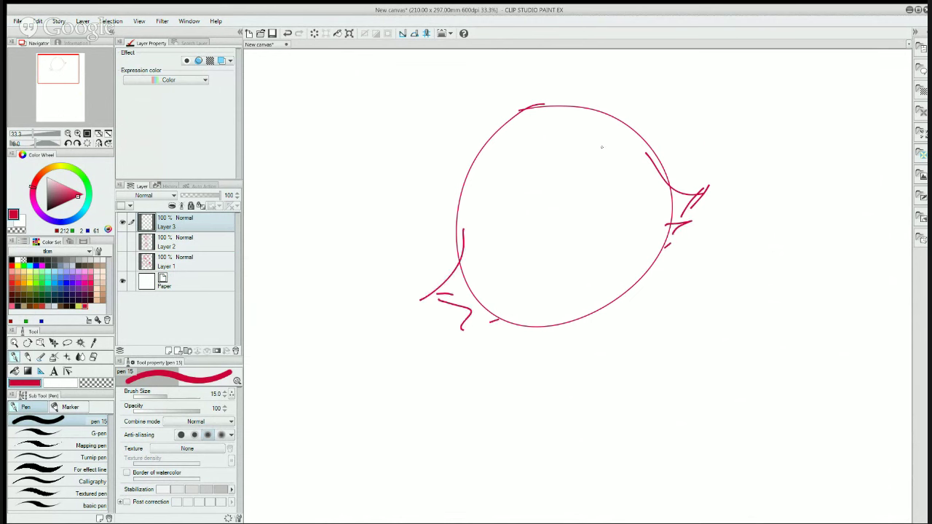
# - Sketch a short doubled arc inside the upper right of the head circle, replacing the first rounder attempt
pyautogui.moveTo(551, 187)
pyautogui.mouseDown()
pyautogui.moveTo(569, 155)
pyautogui.moveTo(603, 171)
pyautogui.mouseUp()
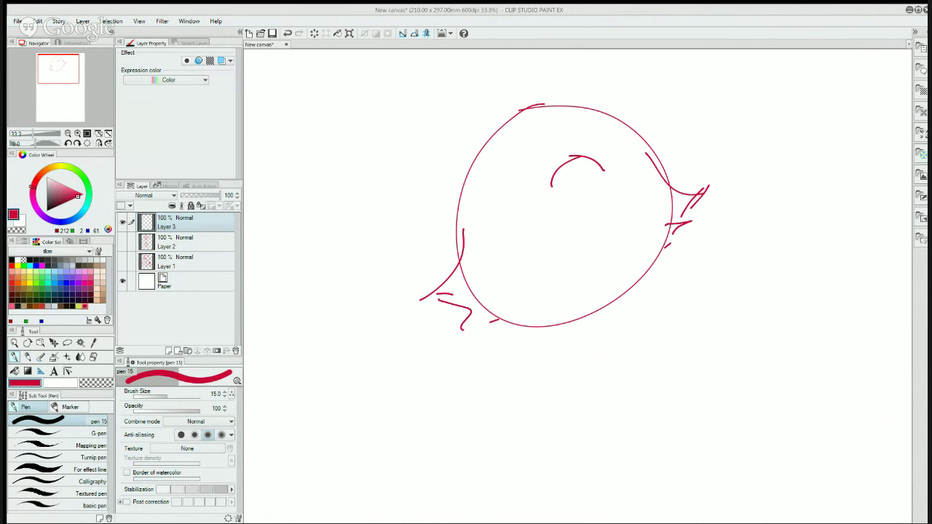
pyautogui.hotkey('ctrl', 'z')
pyautogui.hotkey('ctrl', 'z')
pyautogui.moveTo(551, 193); pyautogui.dragTo(600, 153)
pyautogui.moveTo(553, 176); pyautogui.dragTo(595, 152)
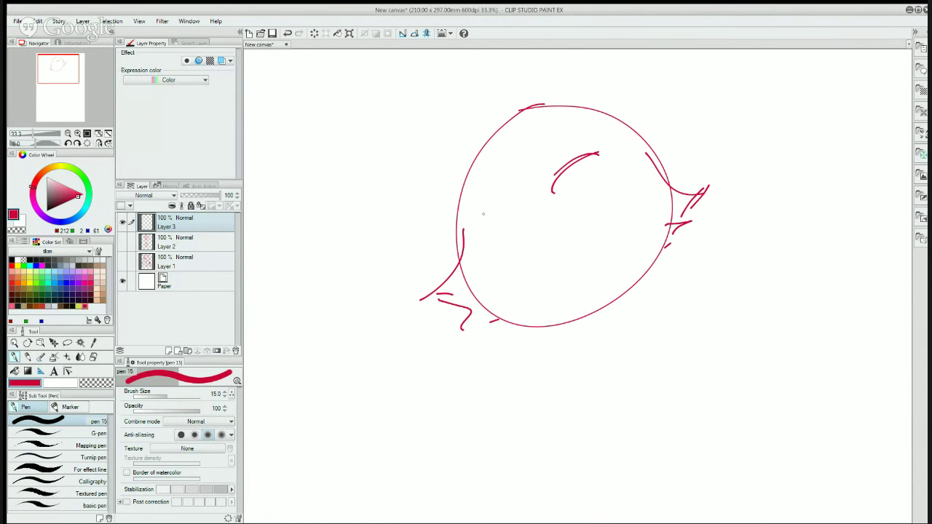
# - Sketch thick squinting eye lines on both sides of the face with short wrinkle marks between them
pyautogui.moveTo(474, 208); pyautogui.dragTo(512, 215)
pyautogui.moveTo(548, 174); pyautogui.dragTo(541, 187)
pyautogui.moveTo(550, 170)
pyautogui.mouseDown()
pyautogui.moveTo(545, 189)
pyautogui.moveTo(519, 204)
pyautogui.mouseUp()
pyautogui.moveTo(502, 202)
pyautogui.mouseDown()
pyautogui.moveTo(516, 207)
pyautogui.moveTo(511, 217)
pyautogui.mouseUp()
pyautogui.moveTo(469, 213); pyautogui.dragTo(517, 220)
pyautogui.moveTo(470, 209); pyautogui.dragTo(502, 214)
pyautogui.moveTo(492, 212); pyautogui.dragTo(513, 219)
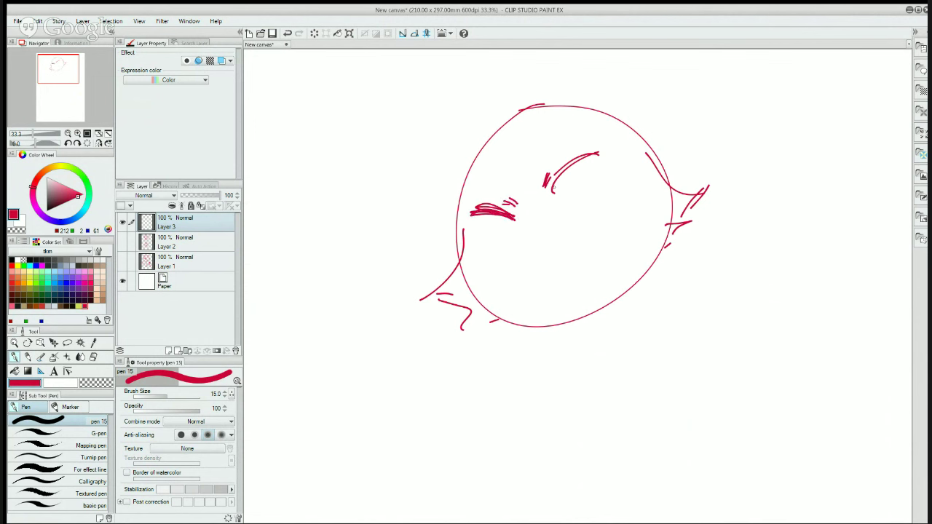
pyautogui.moveTo(550, 197)
pyautogui.mouseDown()
pyautogui.moveTo(595, 150)
pyautogui.moveTo(587, 156)
pyautogui.mouseUp()
# - Sketch a small rounded triangular nose below the eyes and a long slanted smile beneath it
pyautogui.moveTo(522, 226)
pyautogui.mouseDown()
pyautogui.moveTo(549, 219)
pyautogui.moveTo(533, 219)
pyautogui.moveTo(543, 219)
pyautogui.moveTo(531, 243)
pyautogui.moveTo(518, 242)
pyautogui.moveTo(527, 244)
pyautogui.mouseUp()
pyautogui.hotkey('ctrl', 'z')
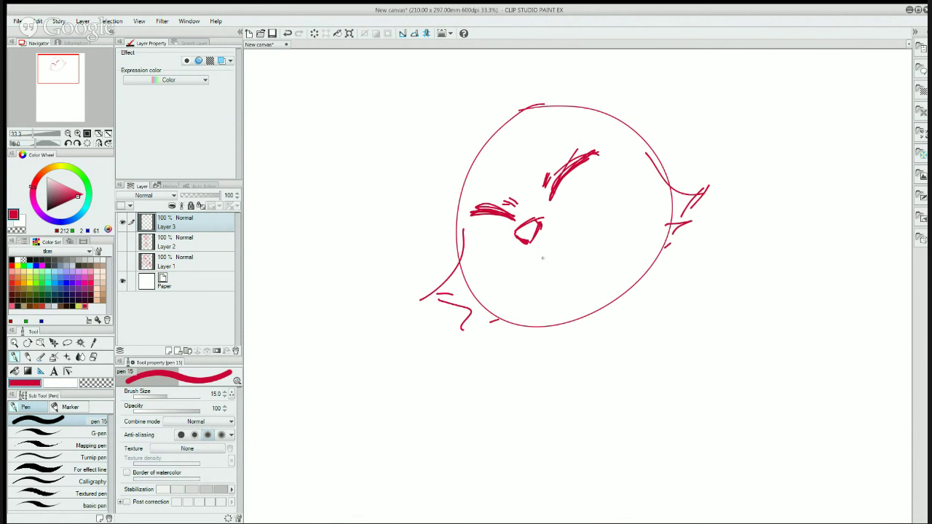
pyautogui.moveTo(523, 264)
pyautogui.mouseDown()
pyautogui.moveTo(588, 227)
pyautogui.moveTo(578, 233)
pyautogui.mouseUp()
pyautogui.moveTo(598, 78); pyautogui.dragTo(564, 110)
pyautogui.moveTo(618, 61)
pyautogui.mouseDown()
pyautogui.moveTo(631, 69)
pyautogui.moveTo(583, 92)
pyautogui.moveTo(592, 80)
pyautogui.moveTo(573, 108)
pyautogui.moveTo(636, 69)
pyautogui.moveTo(626, 87)
pyautogui.mouseUp()
pyautogui.moveTo(634, 76)
pyautogui.mouseDown()
pyautogui.moveTo(639, 94)
pyautogui.moveTo(633, 79)
pyautogui.moveTo(628, 93)
pyautogui.mouseUp()
pyautogui.hotkey('ctrl', 'z')
pyautogui.hotkey('ctrl', 'z')
pyautogui.hotkey('ctrl', 'z')
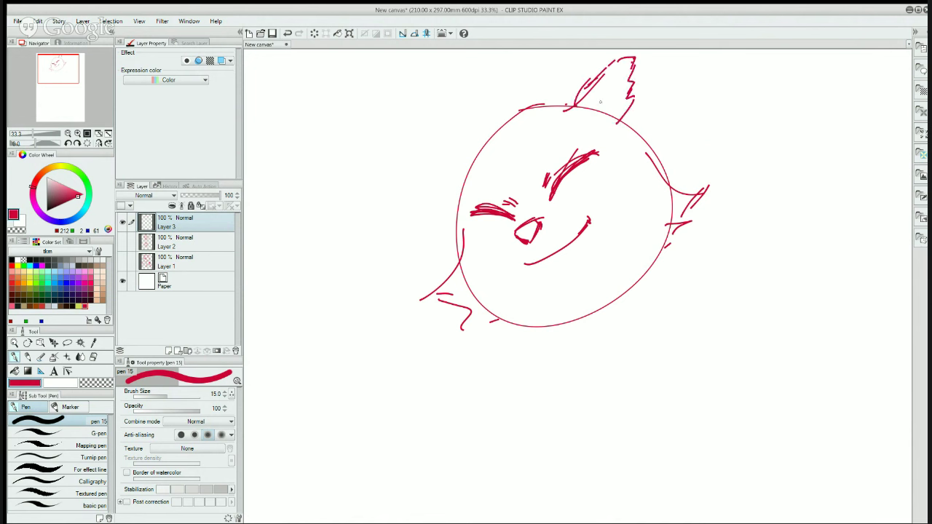
pyautogui.hotkey('ctrl', 'z')
pyautogui.hotkey('ctrl', 'z')
pyautogui.hotkey('ctrl', 'z')
pyautogui.hotkey('ctrl', 'z')
pyautogui.hotkey('ctrl', 'z')
pyautogui.hotkey('ctrl', 'z')
pyautogui.hotkey('ctrl', 'z')
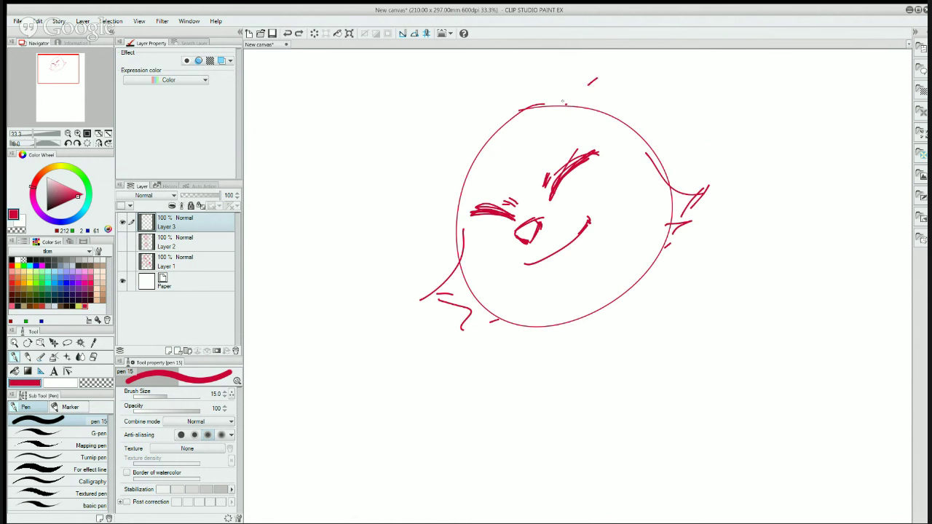
pyautogui.click(559, 105)
pyautogui.moveTo(549, 109)
pyautogui.mouseDown()
pyautogui.moveTo(576, 72)
pyautogui.moveTo(649, 50)
pyautogui.mouseUp()
pyautogui.hotkey('ctrl', 'z')
pyautogui.hotkey('ctrl', 'z')
# - Sketch two pointed ears on the upper left and top of the head, with jagged fur along one edge of each
pyautogui.moveTo(655, 109); pyautogui.dragTo(641, 148)
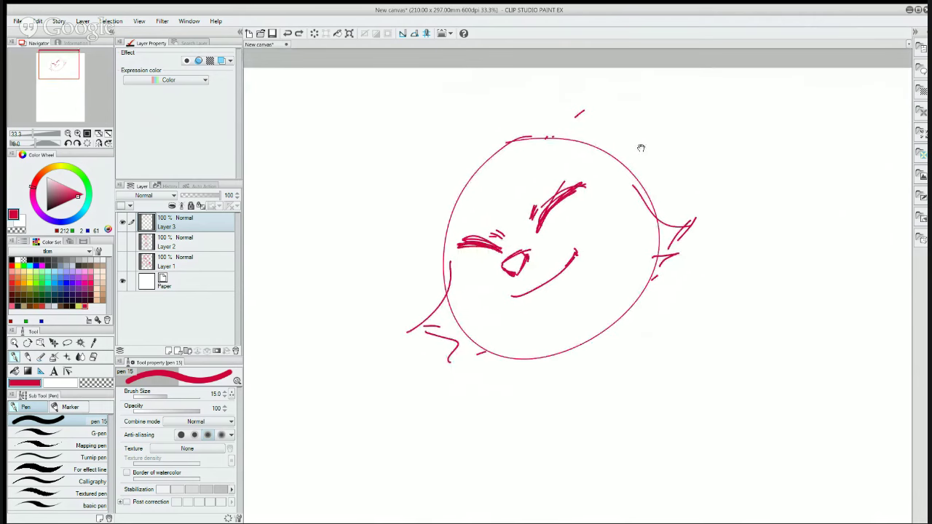
pyautogui.moveTo(641, 148); pyautogui.dragTo(634, 122)
pyautogui.moveTo(454, 171); pyautogui.dragTo(393, 164)
pyautogui.moveTo(391, 169); pyautogui.dragTo(412, 207)
pyautogui.moveTo(412, 212)
pyautogui.mouseDown()
pyautogui.moveTo(428, 215)
pyautogui.moveTo(436, 236)
pyautogui.mouseUp()
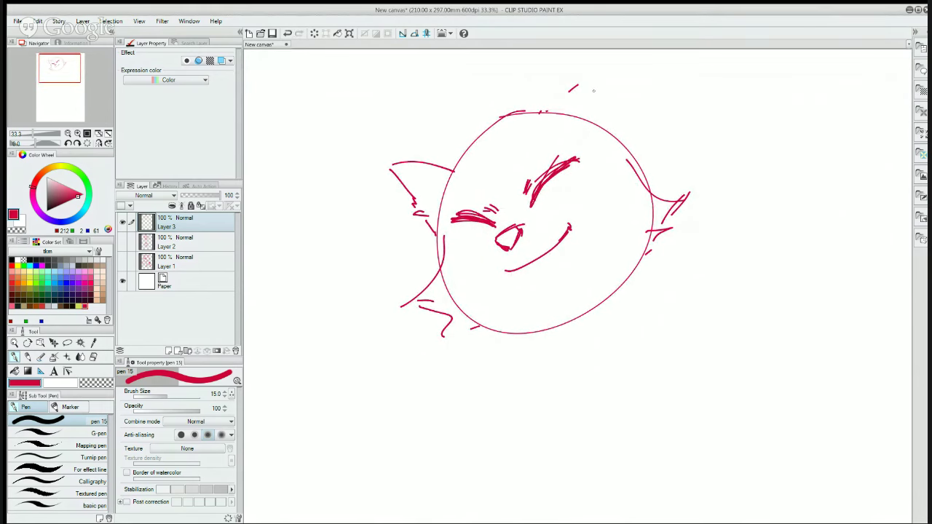
pyautogui.moveTo(543, 118)
pyautogui.mouseDown()
pyautogui.moveTo(582, 56)
pyautogui.moveTo(590, 59)
pyautogui.moveTo(595, 112)
pyautogui.moveTo(619, 148)
pyautogui.mouseUp()
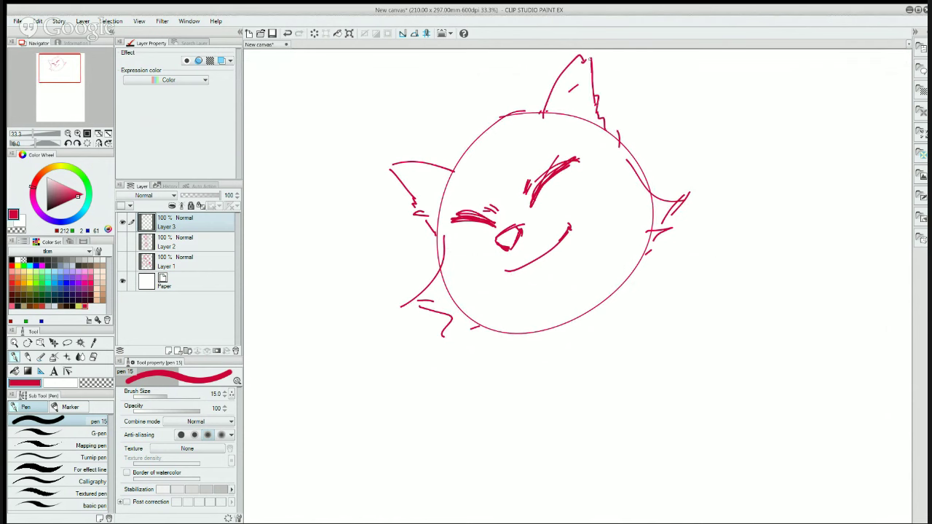
pyautogui.moveTo(572, 102); pyautogui.dragTo(587, 110)
# - Draw a curved strap line across the forehead and a boxy goggle lens at its left end
pyautogui.moveTo(618, 136)
pyautogui.mouseDown()
pyautogui.moveTo(448, 220)
pyautogui.moveTo(646, 147)
pyautogui.moveTo(547, 143)
pyautogui.moveTo(437, 234)
pyautogui.moveTo(430, 191)
pyautogui.moveTo(440, 166)
pyautogui.mouseUp()
pyautogui.hotkey('ctrl', 'z')
pyautogui.hotkey('ctrl', 'z')
pyautogui.moveTo(431, 176)
pyautogui.mouseDown()
pyautogui.moveTo(453, 153)
pyautogui.moveTo(483, 141)
pyautogui.mouseUp()
pyautogui.hotkey('ctrl', 'z')
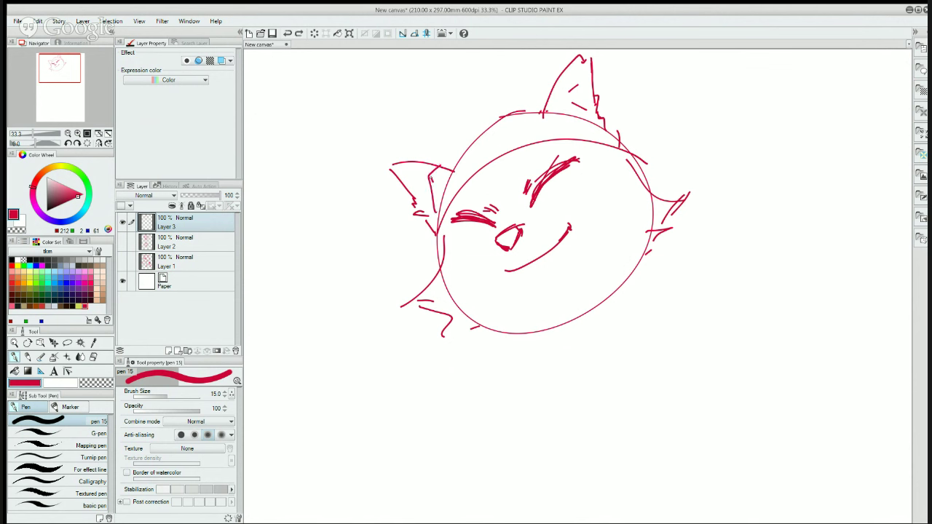
pyautogui.moveTo(430, 177)
pyautogui.mouseDown()
pyautogui.moveTo(468, 141)
pyautogui.moveTo(427, 223)
pyautogui.moveTo(440, 200)
pyautogui.mouseUp()
pyautogui.moveTo(430, 176)
pyautogui.mouseDown()
pyautogui.moveTo(466, 148)
pyautogui.moveTo(474, 163)
pyautogui.moveTo(430, 209)
pyautogui.mouseUp()
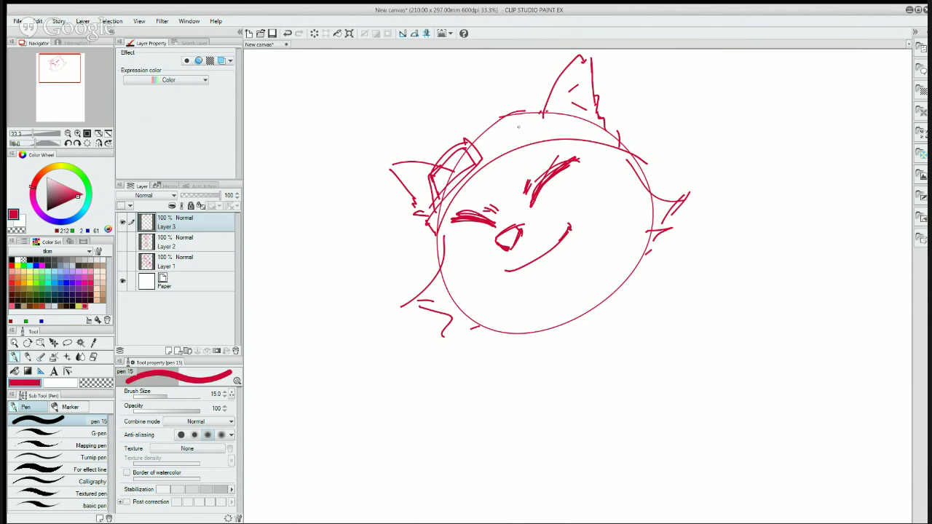
# - Add the second rectangular goggle lens on the top of the head and a bridge joining it to the first
pyautogui.moveTo(510, 136)
pyautogui.mouseDown()
pyautogui.moveTo(535, 100)
pyautogui.moveTo(573, 108)
pyautogui.moveTo(596, 127)
pyautogui.moveTo(580, 129)
pyautogui.mouseUp()
pyautogui.moveTo(519, 114)
pyautogui.mouseDown()
pyautogui.moveTo(519, 143)
pyautogui.moveTo(575, 109)
pyautogui.moveTo(572, 124)
pyautogui.moveTo(527, 116)
pyautogui.moveTo(524, 137)
pyautogui.mouseUp()
pyautogui.moveTo(526, 132)
pyautogui.mouseDown()
pyautogui.moveTo(579, 125)
pyautogui.moveTo(508, 130)
pyautogui.mouseUp()
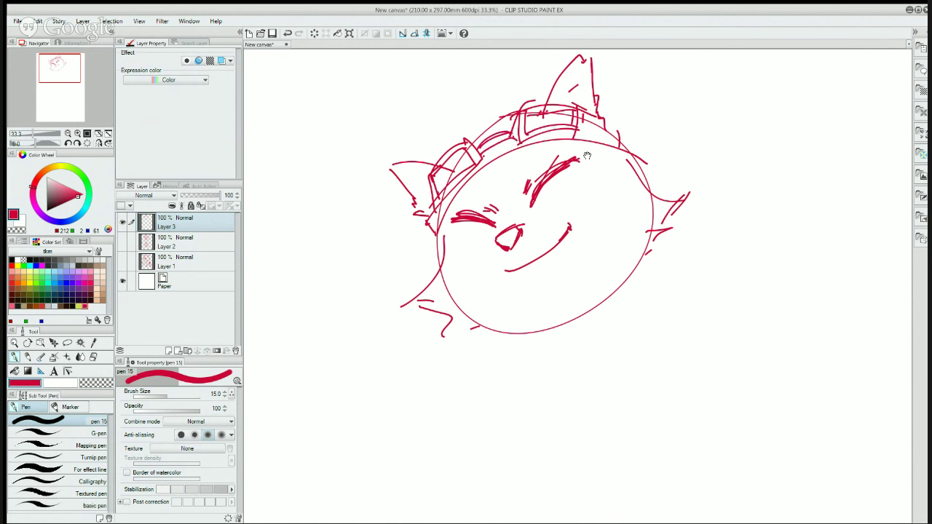
# - Sketch a rounded ear shape above the left goggle lens and clean up its lower corner with the eraser
pyautogui.moveTo(586, 156); pyautogui.dragTo(606, 213)
pyautogui.moveTo(497, 200)
pyautogui.mouseDown()
pyautogui.moveTo(474, 147)
pyautogui.moveTo(440, 191)
pyautogui.moveTo(472, 210)
pyautogui.mouseUp()
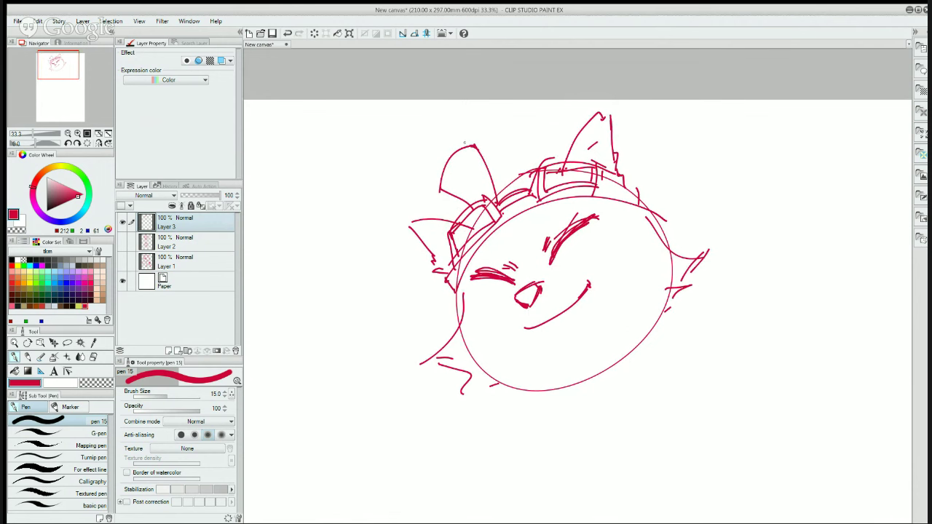
pyautogui.press('e')
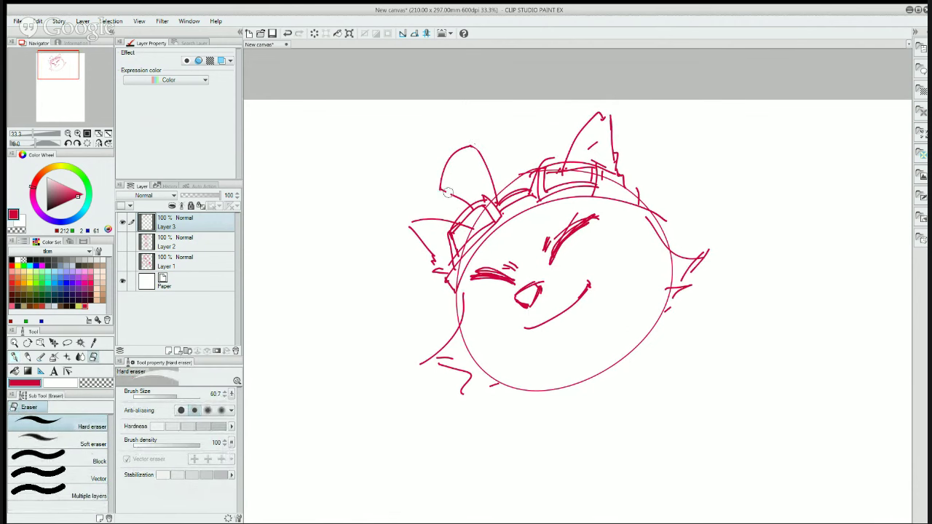
pyautogui.press('p')
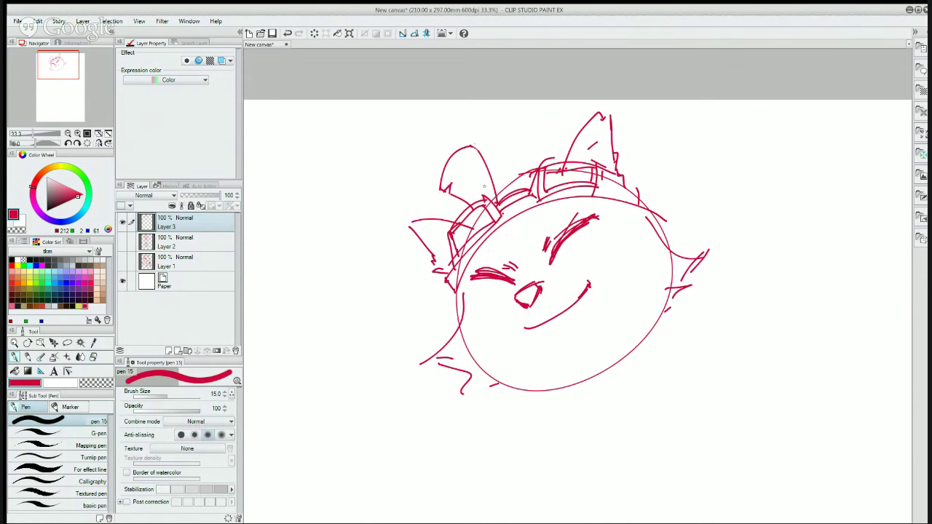
pyautogui.press('e')
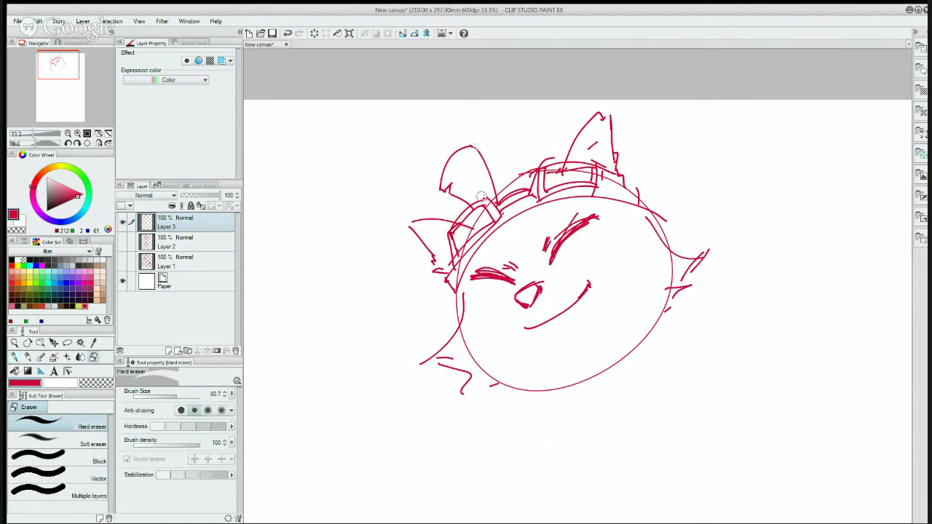
pyautogui.press('p')
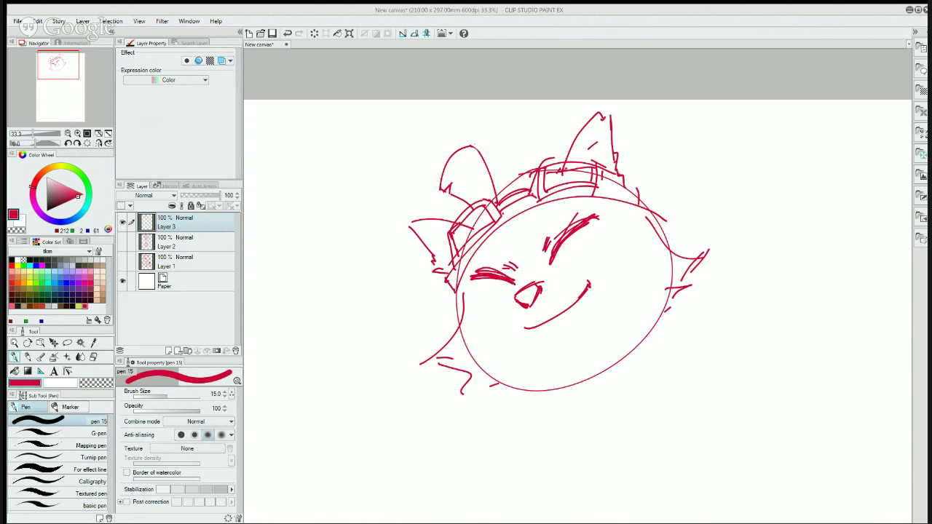
# - Draw a doubled collar line slanting across the lower head, with a jagged wavy edge descending from its lower left end
pyautogui.moveTo(743, 320); pyautogui.dragTo(710, 239)
pyautogui.hotkey('ctrl', 'z')
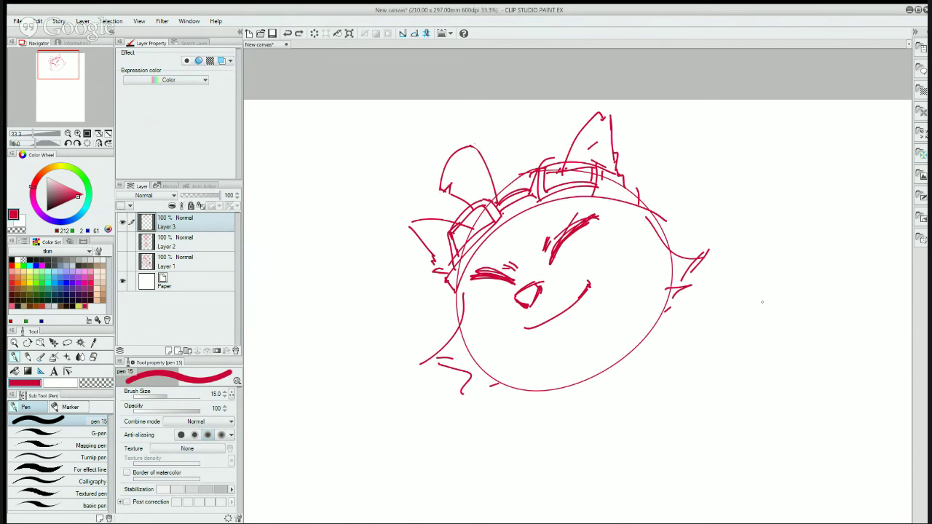
pyautogui.moveTo(762, 301); pyautogui.dragTo(676, 234)
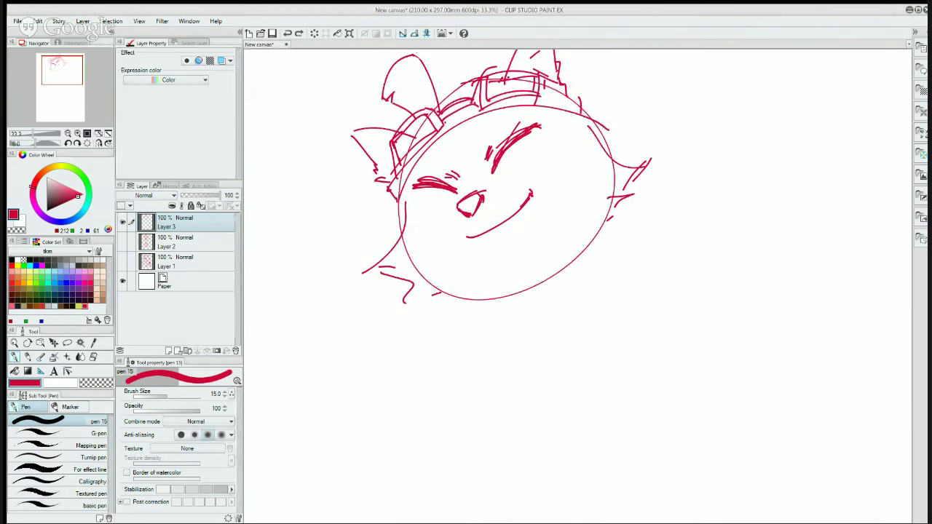
pyautogui.moveTo(614, 217); pyautogui.dragTo(455, 315)
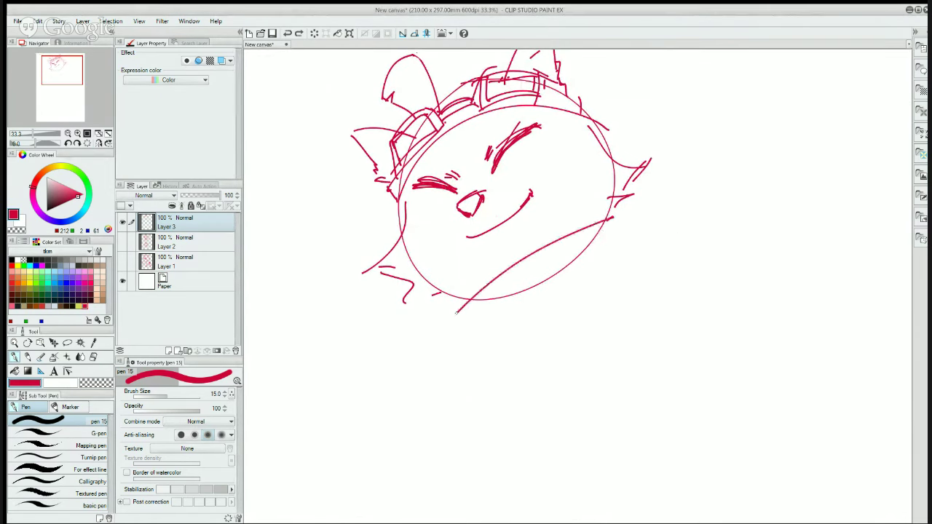
pyautogui.moveTo(560, 246)
pyautogui.mouseDown()
pyautogui.moveTo(451, 317)
pyautogui.moveTo(413, 318)
pyautogui.mouseUp()
pyautogui.moveTo(470, 297); pyautogui.dragTo(431, 304)
pyautogui.moveTo(454, 312); pyautogui.dragTo(444, 331)
pyautogui.moveTo(447, 335); pyautogui.dragTo(436, 382)
# - Sketch the collar's flared right end and lower edge, and add short slanted fold strokes below it
pyautogui.moveTo(455, 360); pyautogui.dragTo(489, 320)
pyautogui.moveTo(608, 241)
pyautogui.mouseDown()
pyautogui.moveTo(652, 212)
pyautogui.moveTo(625, 202)
pyautogui.mouseUp()
pyautogui.moveTo(651, 205); pyautogui.dragTo(634, 240)
pyautogui.moveTo(651, 238)
pyautogui.mouseDown()
pyautogui.moveTo(643, 252)
pyautogui.moveTo(674, 242)
pyautogui.mouseUp()
pyautogui.moveTo(620, 286); pyautogui.dragTo(681, 241)
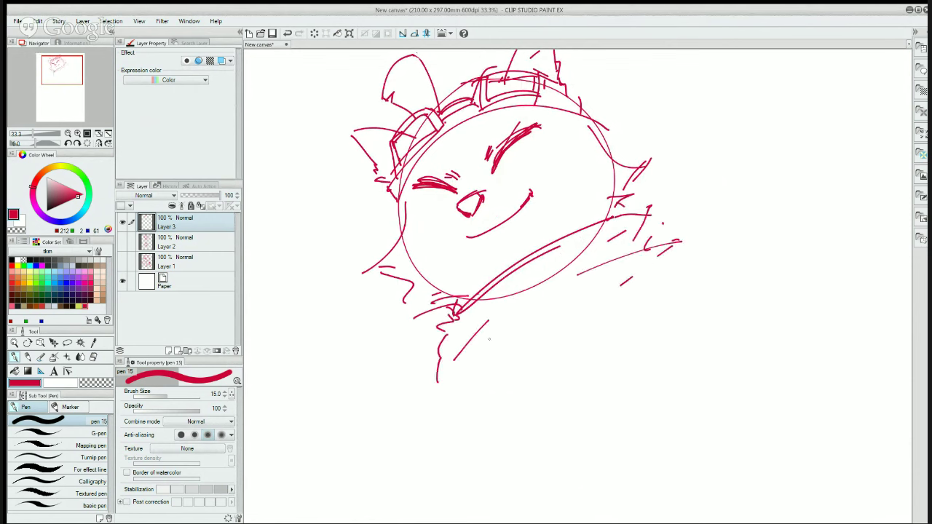
pyautogui.moveTo(472, 360); pyautogui.dragTo(488, 332)
pyautogui.moveTo(503, 338); pyautogui.dragTo(520, 307)
pyautogui.moveTo(536, 314); pyautogui.dragTo(539, 320)
pyautogui.moveTo(578, 295); pyautogui.dragTo(610, 278)
# - Refine the top of the nose and add jagged fur strokes along the right side of the head
pyautogui.press('e')
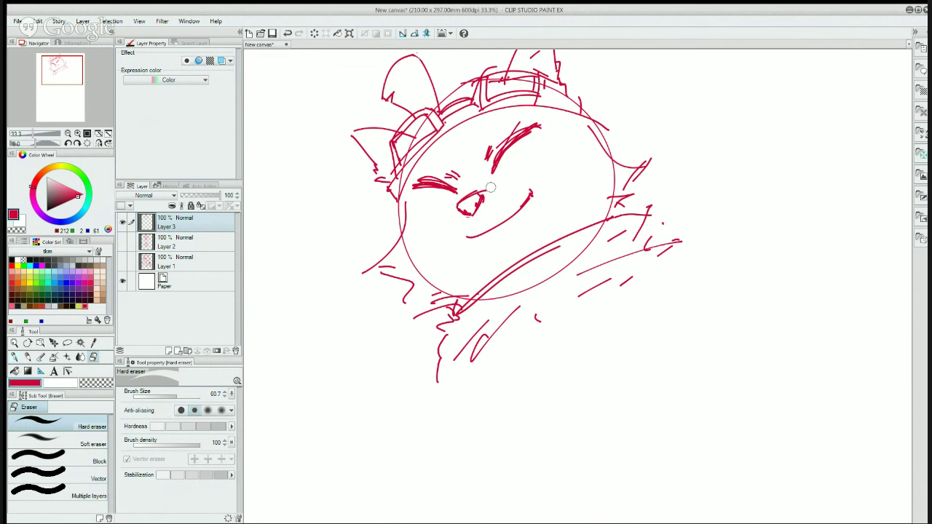
pyautogui.press('p')
pyautogui.moveTo(471, 193); pyautogui.dragTo(488, 182)
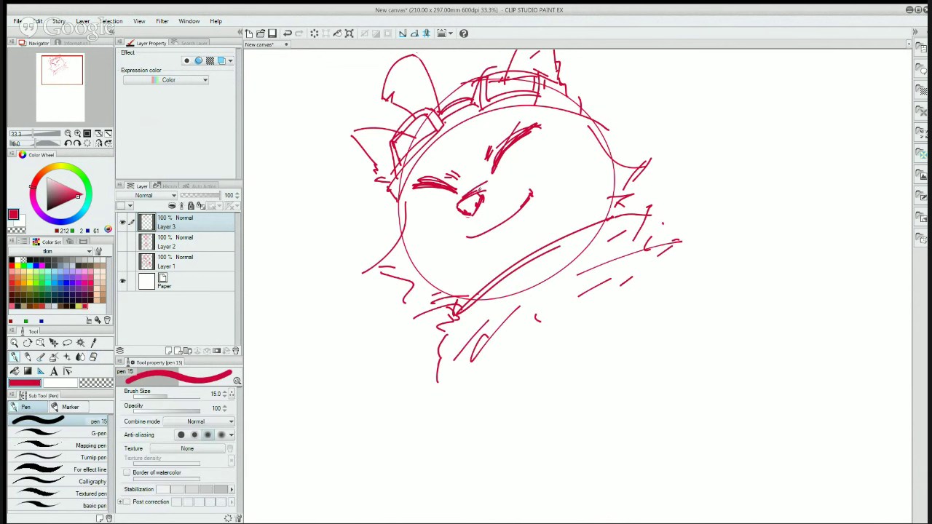
pyautogui.moveTo(701, 308); pyautogui.dragTo(674, 260)
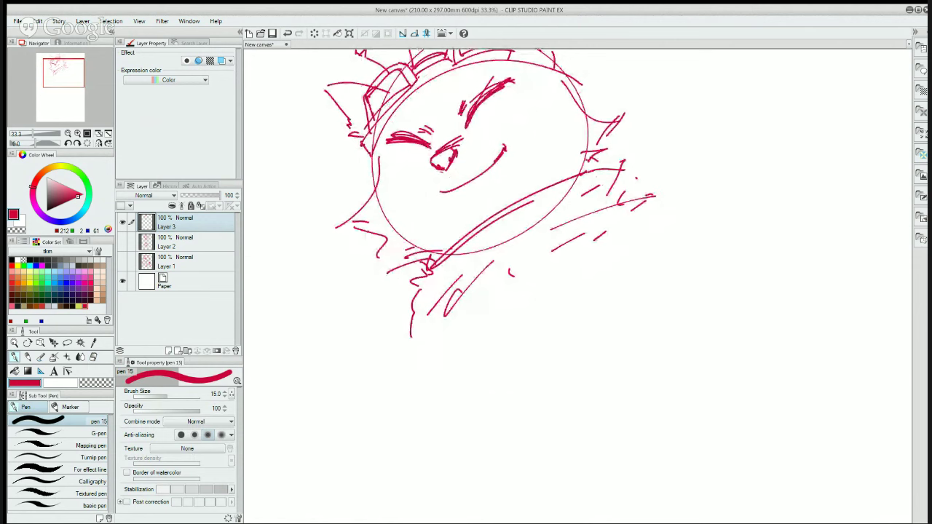
pyautogui.moveTo(593, 155); pyautogui.dragTo(582, 172)
pyautogui.moveTo(561, 78); pyautogui.dragTo(580, 90)
pyautogui.moveTo(470, 86); pyautogui.dragTo(478, 189)
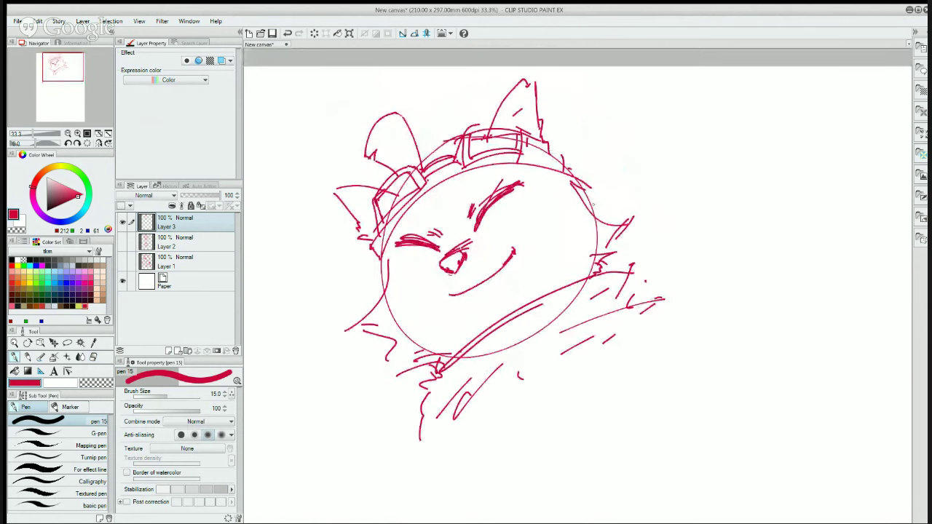
# - Add rounded lobes at both ends of the forehead strap and erase the lower left part of the head circle
pyautogui.moveTo(589, 209)
pyautogui.mouseDown()
pyautogui.moveTo(594, 175)
pyautogui.moveTo(557, 163)
pyautogui.moveTo(484, 166)
pyautogui.moveTo(371, 246)
pyautogui.moveTo(366, 260)
pyautogui.moveTo(393, 283)
pyautogui.moveTo(359, 268)
pyautogui.moveTo(360, 281)
pyautogui.moveTo(390, 283)
pyautogui.moveTo(387, 322)
pyautogui.moveTo(428, 350)
pyautogui.mouseUp()
pyautogui.press('e')
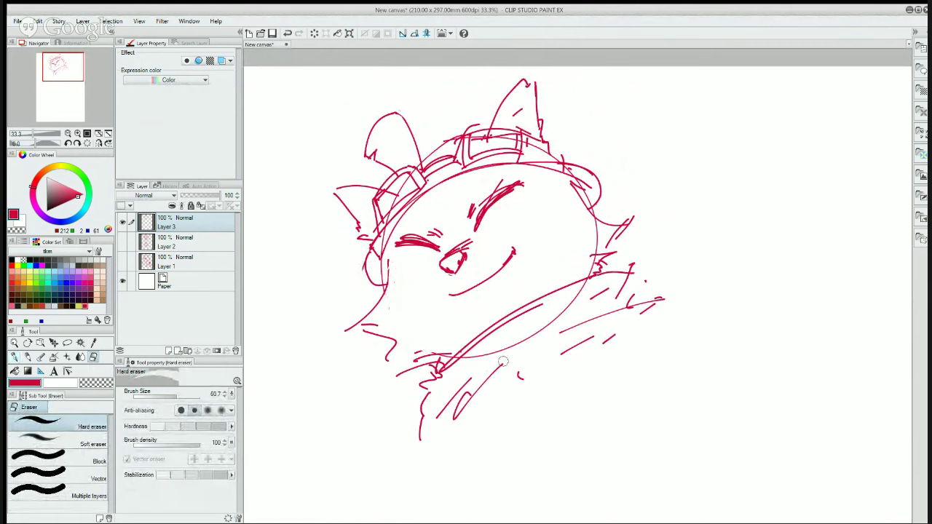
pyautogui.press('p')
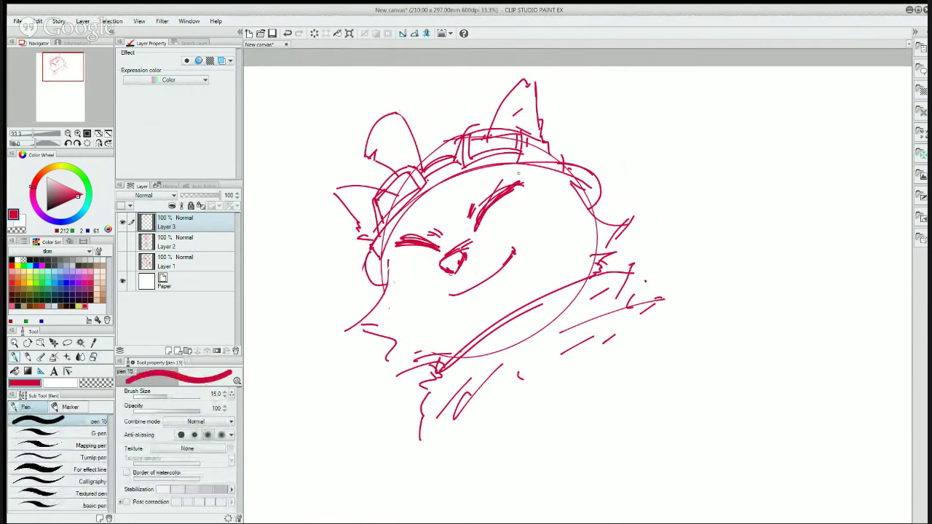
# - Mark short freckle dashes on both cheeks beside the nose
pyautogui.moveTo(492, 233); pyautogui.dragTo(527, 209)
pyautogui.moveTo(419, 276)
pyautogui.mouseDown()
pyautogui.moveTo(426, 270)
pyautogui.moveTo(418, 275)
pyautogui.mouseUp()
pyautogui.moveTo(398, 284); pyautogui.dragTo(405, 279)
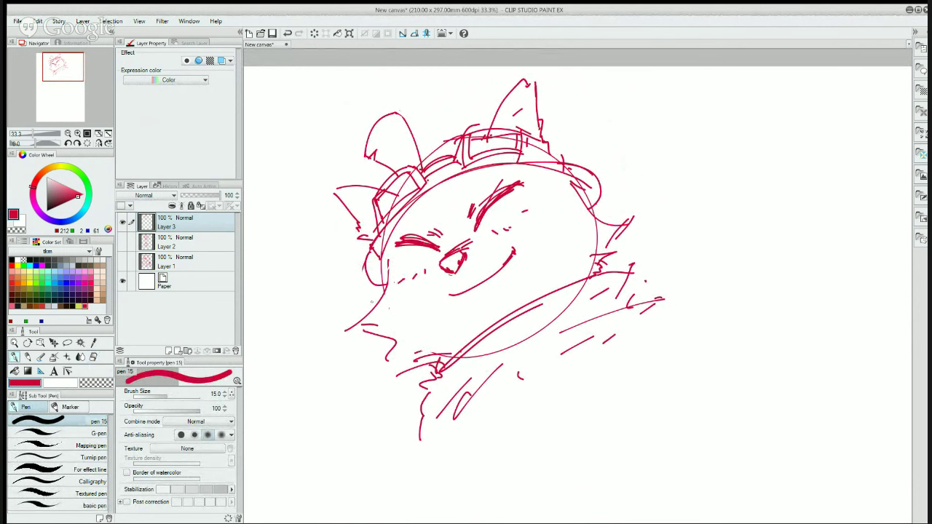
pyautogui.hotkey('ctrl', 'z')
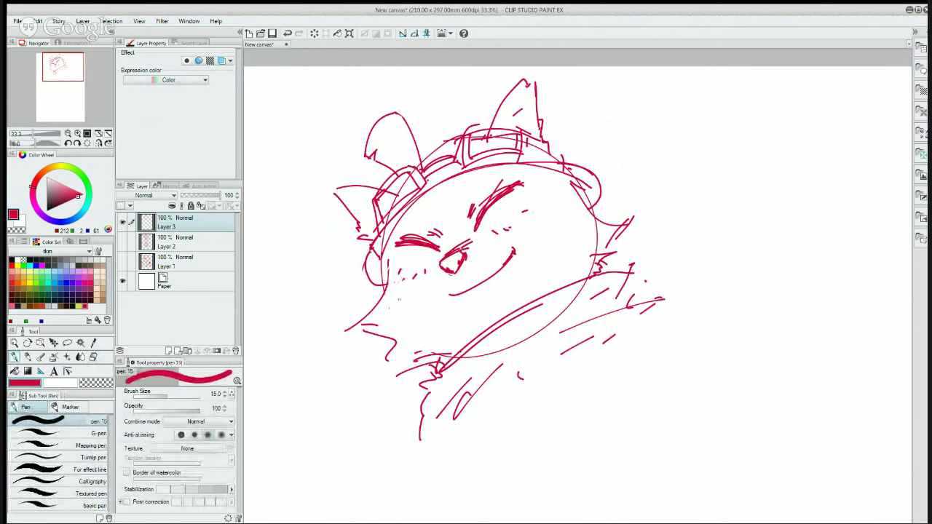
# - Add small tick and cross marks to the folds and lower edge of the collar
pyautogui.moveTo(665, 357); pyautogui.dragTo(657, 291)
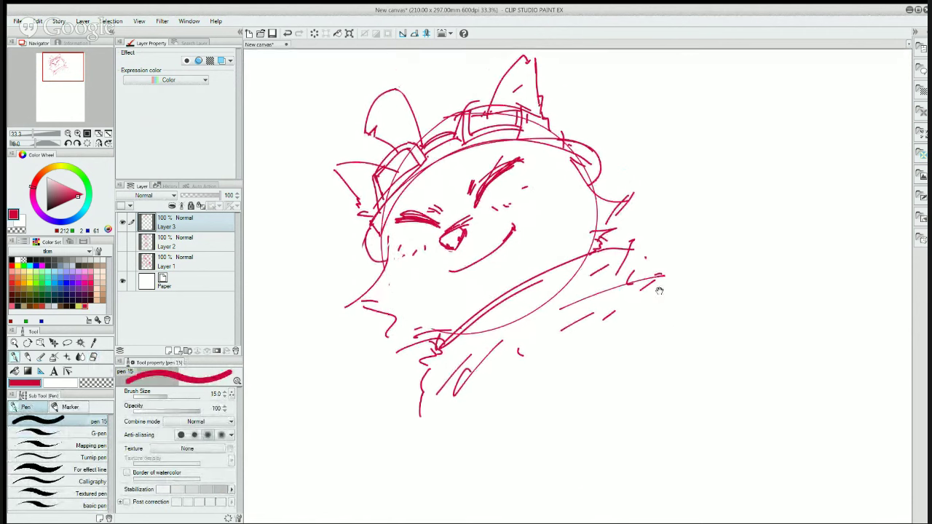
pyautogui.moveTo(472, 315)
pyautogui.mouseDown()
pyautogui.moveTo(470, 336)
pyautogui.moveTo(512, 307)
pyautogui.mouseUp()
pyautogui.click(483, 318)
pyautogui.moveTo(533, 288)
pyautogui.mouseDown()
pyautogui.moveTo(547, 290)
pyautogui.moveTo(551, 269)
pyautogui.mouseUp()
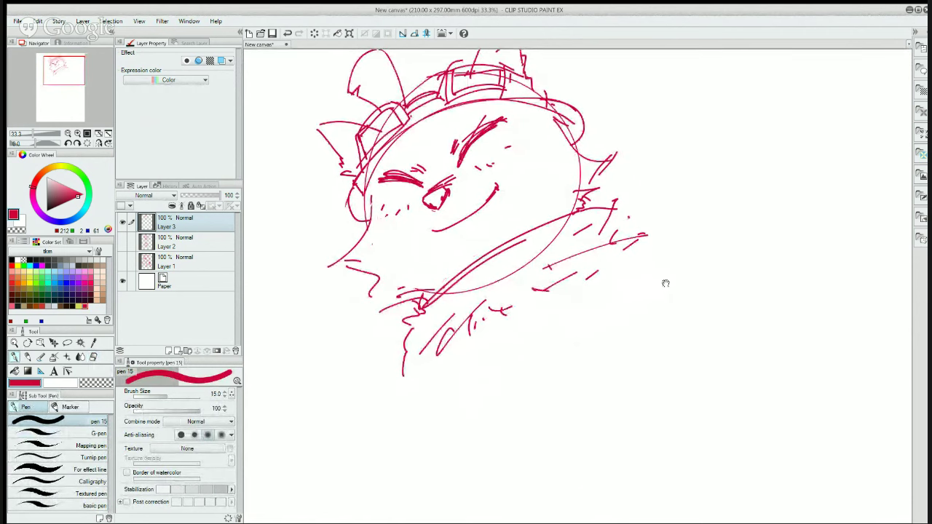
pyautogui.moveTo(665, 284)
pyautogui.mouseDown()
pyautogui.moveTo(639, 182)
pyautogui.moveTo(624, 179)
pyautogui.moveTo(632, 153)
pyautogui.moveTo(696, 183)
pyautogui.mouseUp()
pyautogui.moveTo(702, 193); pyautogui.dragTo(701, 205)
pyautogui.hotkey('ctrl', 'z')
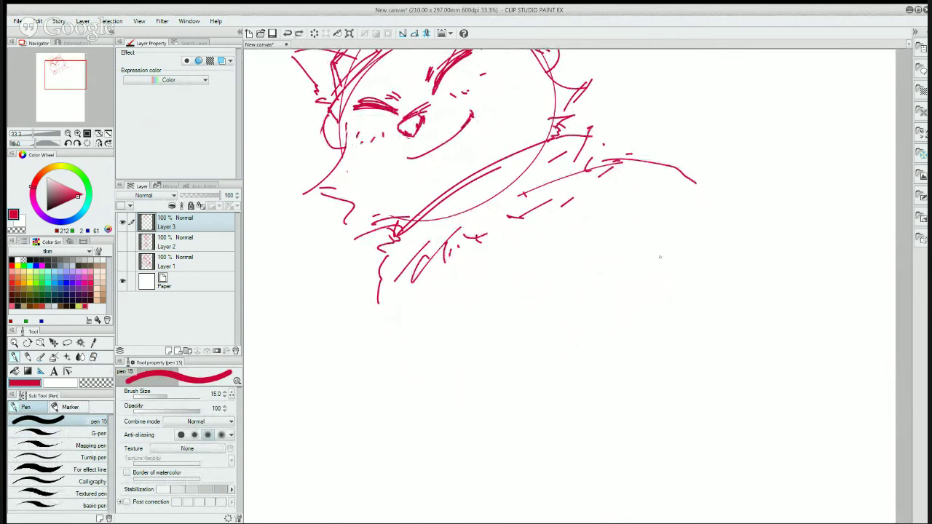
pyautogui.moveTo(692, 233); pyautogui.dragTo(728, 279)
pyautogui.hotkey('ctrl', 'z')
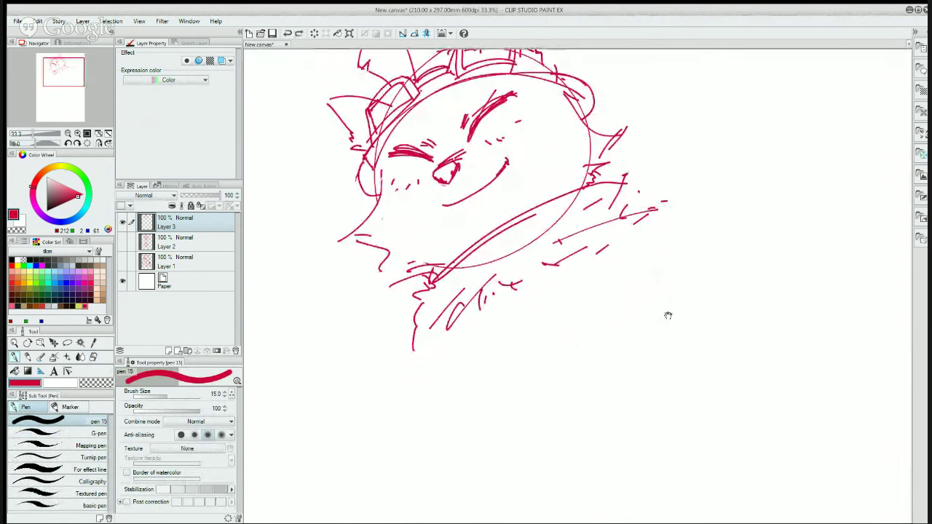
# - Rough in straight side lines and curved bottom lines below the lower left cheek, extending the jagged cheek fur downward
pyautogui.moveTo(659, 330); pyautogui.dragTo(678, 325)
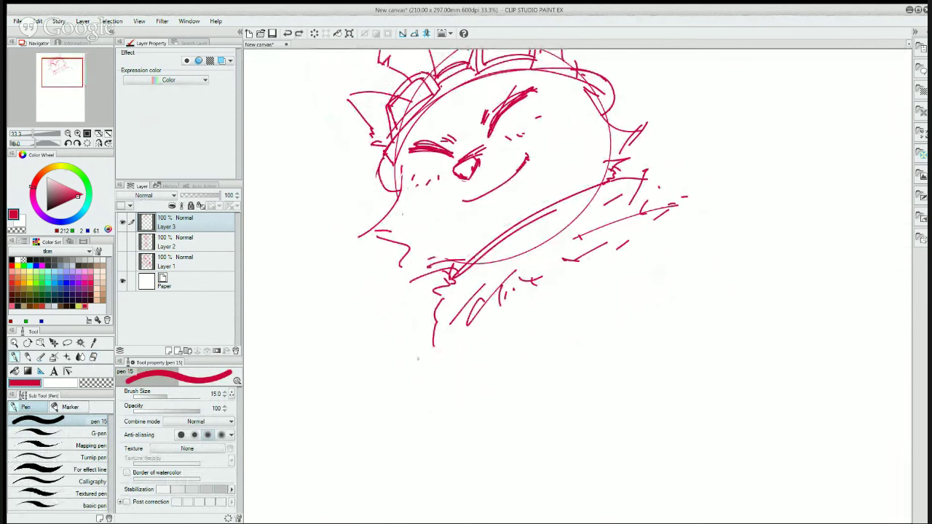
pyautogui.moveTo(457, 328); pyautogui.dragTo(362, 375)
pyautogui.moveTo(387, 305); pyautogui.dragTo(383, 349)
pyautogui.moveTo(409, 268); pyautogui.dragTo(391, 372)
pyautogui.moveTo(416, 352); pyautogui.dragTo(478, 332)
pyautogui.moveTo(390, 359); pyautogui.dragTo(468, 332)
pyautogui.moveTo(396, 260)
pyautogui.mouseDown()
pyautogui.moveTo(412, 271)
pyautogui.moveTo(401, 260)
pyautogui.mouseUp()
pyautogui.moveTo(389, 235); pyautogui.dragTo(396, 245)
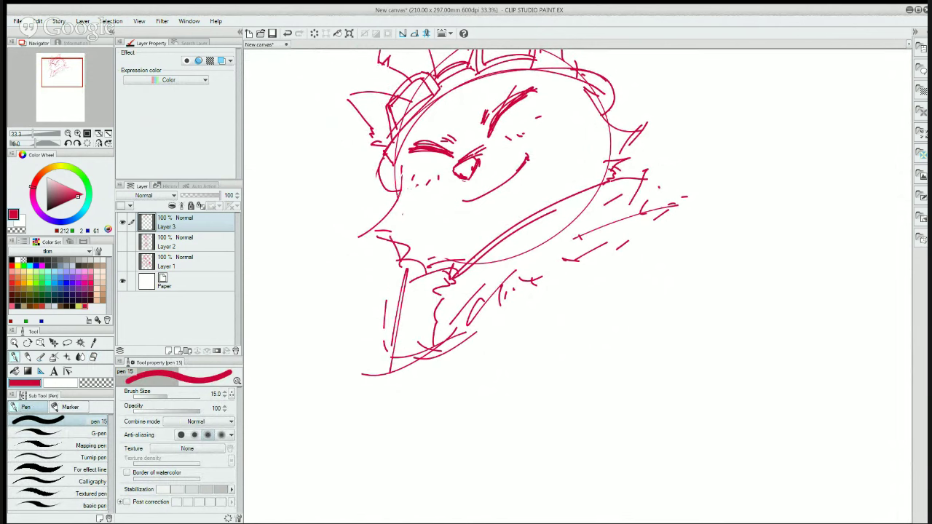
# - Sketch an elongated rounded form over the lower left cheek tuft and continue its outline down into a curved base
pyautogui.moveTo(377, 195); pyautogui.dragTo(437, 290)
pyautogui.moveTo(359, 209)
pyautogui.mouseDown()
pyautogui.moveTo(388, 201)
pyautogui.moveTo(379, 258)
pyautogui.mouseUp()
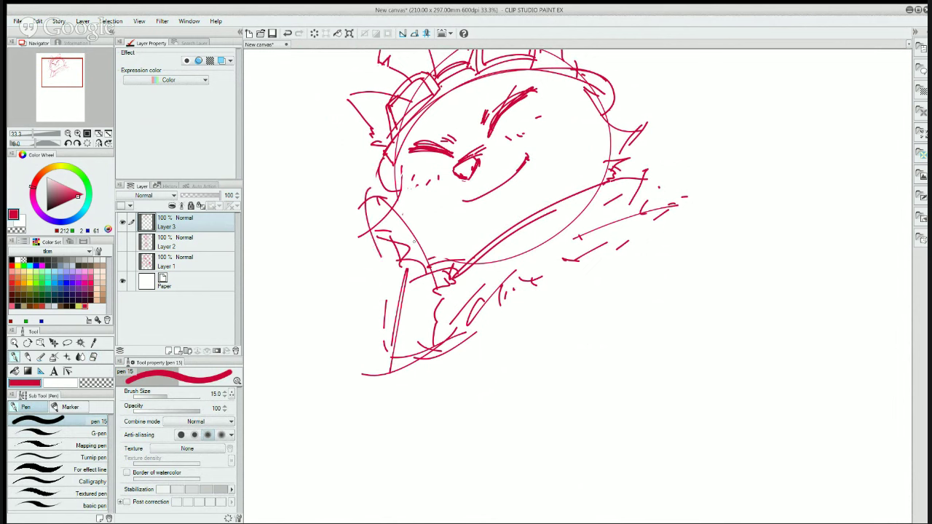
pyautogui.moveTo(354, 217); pyautogui.dragTo(368, 237)
pyautogui.moveTo(373, 221)
pyautogui.mouseDown()
pyautogui.moveTo(404, 296)
pyautogui.moveTo(432, 294)
pyautogui.moveTo(396, 364)
pyautogui.mouseUp()
pyautogui.moveTo(428, 300)
pyautogui.mouseDown()
pyautogui.moveTo(427, 353)
pyautogui.moveTo(457, 360)
pyautogui.mouseUp()
pyautogui.moveTo(488, 349); pyautogui.dragTo(493, 345)
pyautogui.moveTo(431, 355); pyautogui.dragTo(514, 321)
# - Erase the overlapping construction lines below the rounded form and redraw its outer left curve
pyautogui.press('e')
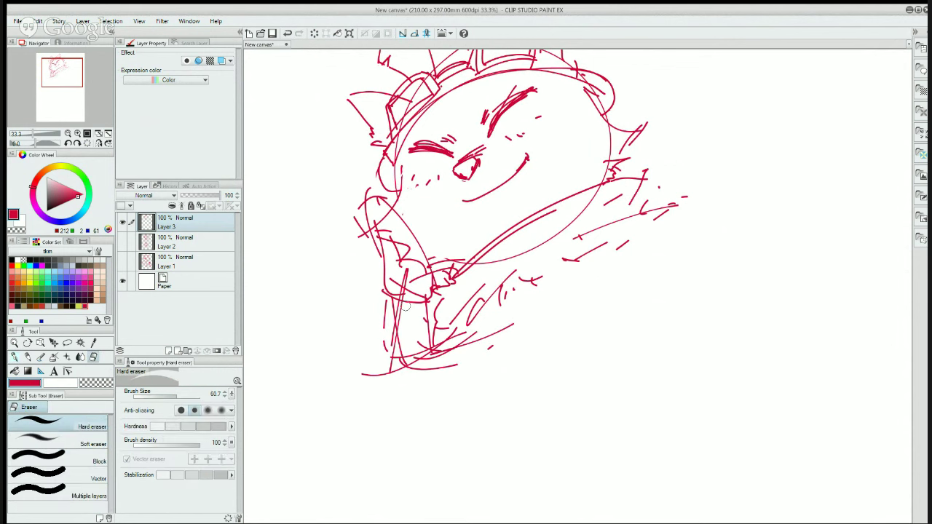
pyautogui.moveTo(404, 306)
pyautogui.mouseDown()
pyautogui.moveTo(393, 354)
pyautogui.moveTo(381, 347)
pyautogui.moveTo(401, 370)
pyautogui.moveTo(418, 370)
pyautogui.mouseUp()
pyautogui.moveTo(432, 336)
pyautogui.mouseDown()
pyautogui.moveTo(432, 363)
pyautogui.moveTo(408, 354)
pyautogui.moveTo(471, 329)
pyautogui.mouseUp()
pyautogui.press('p')
pyautogui.moveTo(396, 331); pyautogui.dragTo(419, 367)
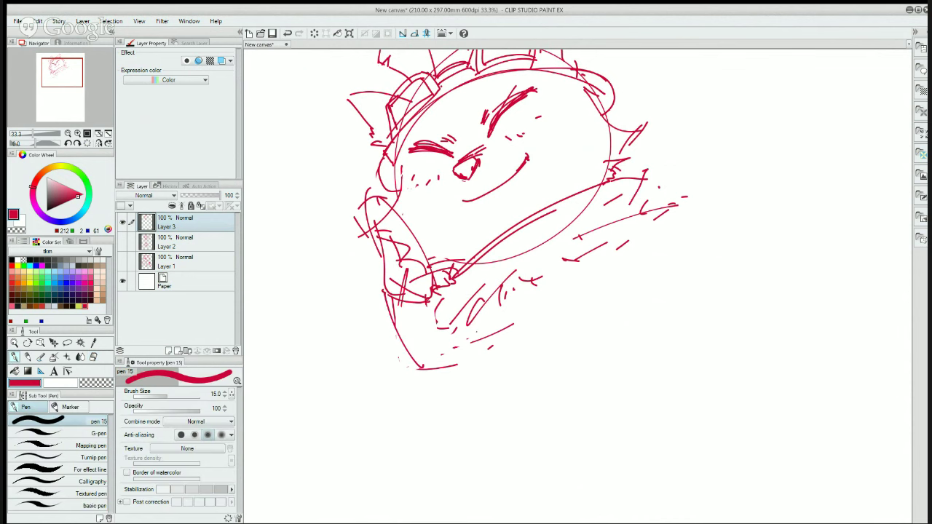
# - Redraw the inner edge below the collar and sweep the bottom curve to the right, erasing leftover strokes
pyautogui.moveTo(428, 300)
pyautogui.mouseDown()
pyautogui.moveTo(461, 368)
pyautogui.moveTo(435, 322)
pyautogui.moveTo(445, 347)
pyautogui.moveTo(503, 300)
pyautogui.mouseUp()
pyautogui.moveTo(436, 333); pyautogui.dragTo(455, 329)
pyautogui.press('e')
pyautogui.moveTo(443, 369)
pyautogui.mouseDown()
pyautogui.moveTo(541, 334)
pyautogui.moveTo(458, 345)
pyautogui.moveTo(442, 351)
pyautogui.moveTo(466, 358)
pyautogui.moveTo(435, 369)
pyautogui.moveTo(499, 351)
pyautogui.mouseUp()
pyautogui.press('p')
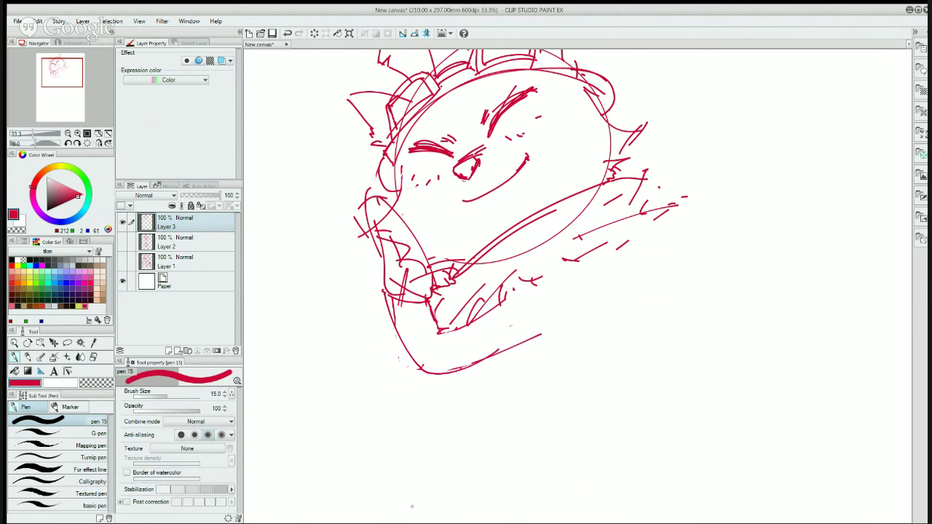
# - Sketch two small fur notches at the end of the lower body line and erase the line around them
pyautogui.moveTo(534, 334); pyautogui.dragTo(516, 356)
pyautogui.moveTo(510, 349); pyautogui.dragTo(497, 359)
pyautogui.press('e')
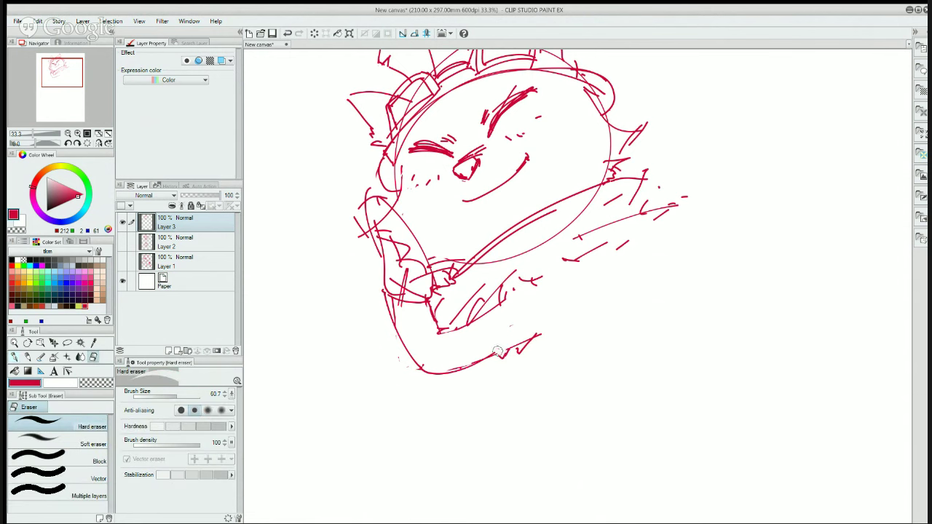
pyautogui.press('p')
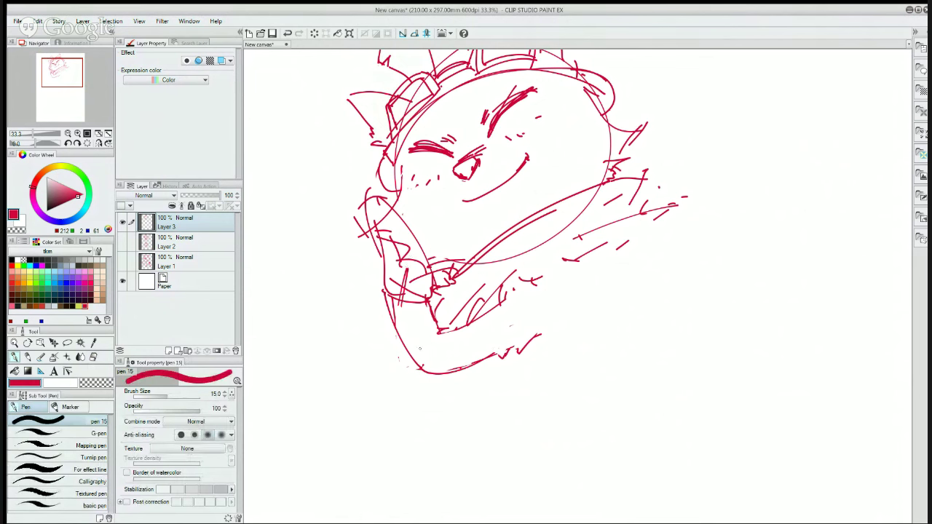
pyautogui.press('e')
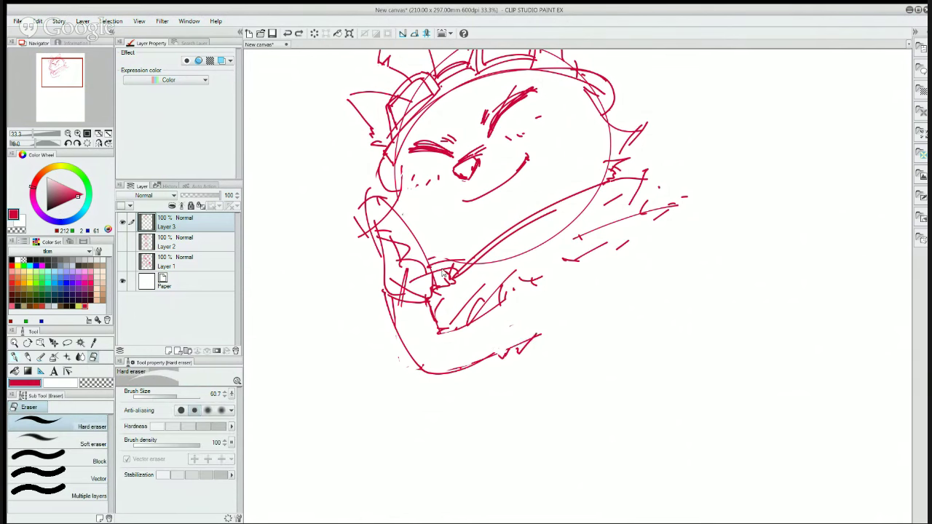
# - Undo the raised arm under the cheek and the lower body line
pyautogui.hotkey('ctrl', 'z')
pyautogui.hotkey('ctrl', 'z')
pyautogui.hotkey('ctrl', 'z')
pyautogui.hotkey('ctrl', 'z')
pyautogui.hotkey('ctrl', 'z')
pyautogui.hotkey('ctrl', 'z')
pyautogui.hotkey('ctrl', 'z')
pyautogui.hotkey('ctrl', 'z')
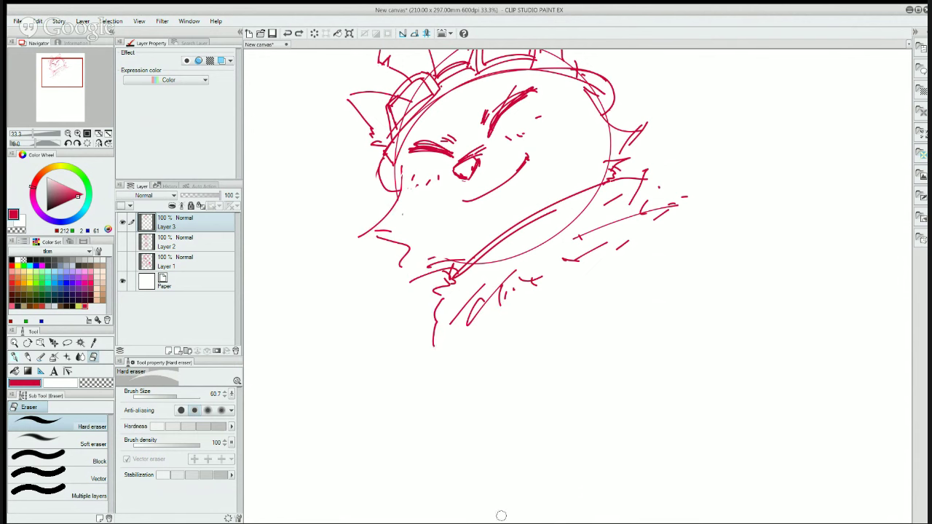
# - Redraw the raised arm as a tapered shape running from the cheek down past the chin, with a rounded lower end
pyautogui.press('p')
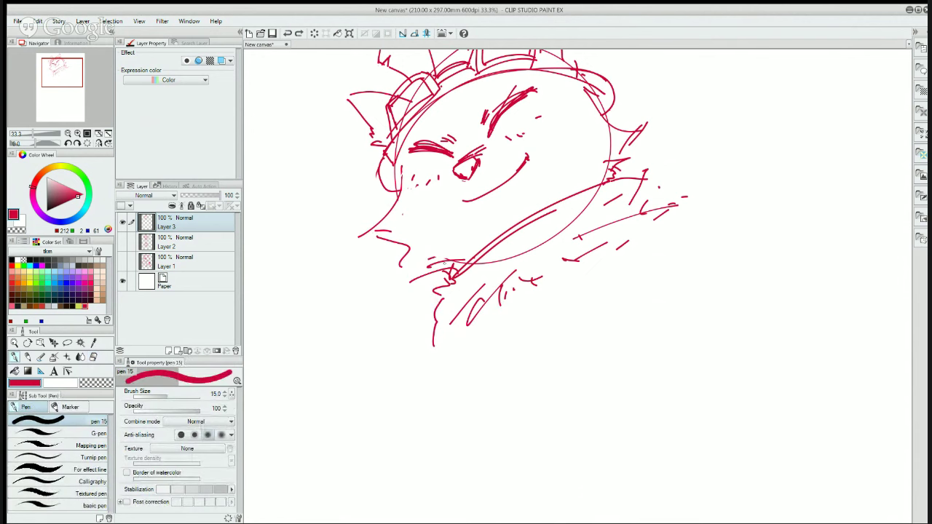
pyautogui.moveTo(419, 230); pyautogui.dragTo(442, 258)
pyautogui.hotkey('ctrl', 'z')
pyautogui.moveTo(399, 195); pyautogui.dragTo(454, 268)
pyautogui.moveTo(410, 205)
pyautogui.mouseDown()
pyautogui.moveTo(389, 235)
pyautogui.moveTo(405, 323)
pyautogui.mouseUp()
pyautogui.moveTo(452, 275)
pyautogui.mouseDown()
pyautogui.moveTo(460, 291)
pyautogui.moveTo(433, 336)
pyautogui.moveTo(412, 336)
pyautogui.mouseUp()
pyautogui.moveTo(405, 319); pyautogui.dragTo(456, 307)
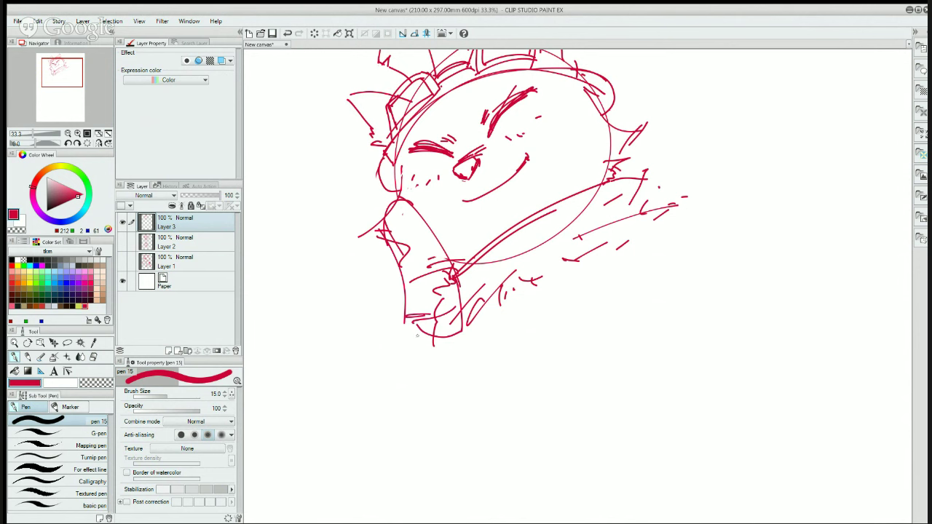
# - Add curved bands and a wider cuff to the raised arm's lower end, and erase the rough lines inside the cuff
pyautogui.moveTo(405, 294)
pyautogui.mouseDown()
pyautogui.moveTo(394, 349)
pyautogui.moveTo(469, 325)
pyautogui.moveTo(456, 293)
pyautogui.mouseUp()
pyautogui.moveTo(458, 294)
pyautogui.mouseDown()
pyautogui.moveTo(434, 311)
pyautogui.moveTo(461, 289)
pyautogui.mouseUp()
pyautogui.moveTo(403, 309); pyautogui.dragTo(439, 296)
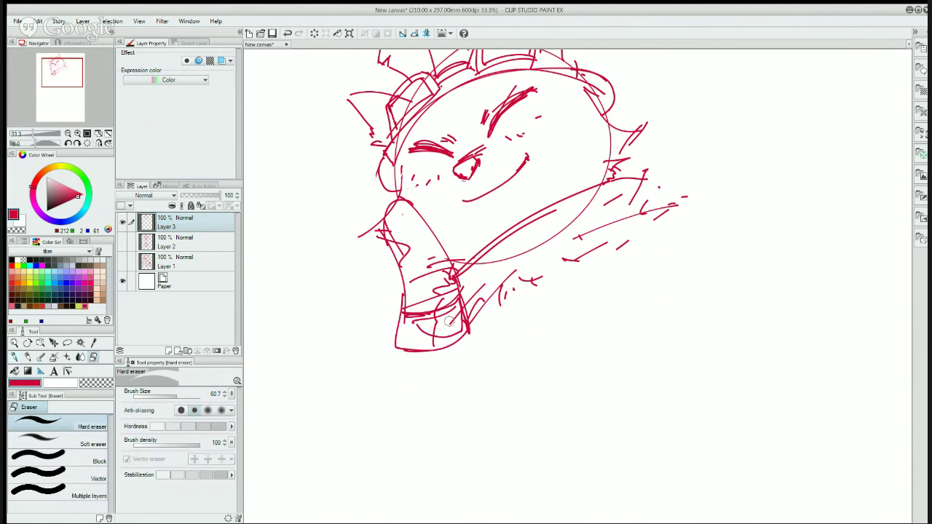
pyautogui.press('e')
pyautogui.moveTo(418, 324); pyautogui.dragTo(442, 336)
pyautogui.press('p')
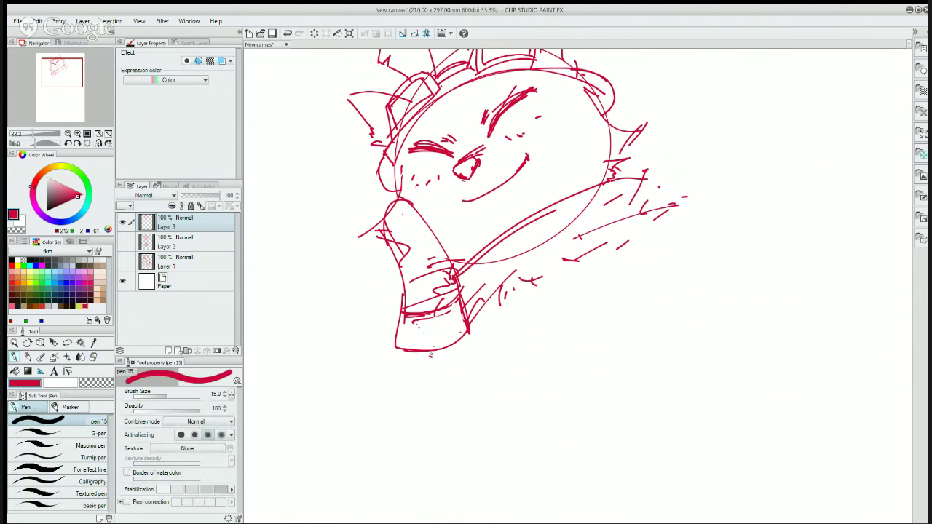
# - Darken the raised arm's edges and band with extra strokes and clean up its inner outline with the eraser
pyautogui.moveTo(431, 281)
pyautogui.mouseDown()
pyautogui.moveTo(409, 296)
pyautogui.moveTo(422, 299)
pyautogui.moveTo(379, 220)
pyautogui.moveTo(394, 200)
pyautogui.moveTo(458, 266)
pyautogui.moveTo(456, 278)
pyautogui.mouseUp()
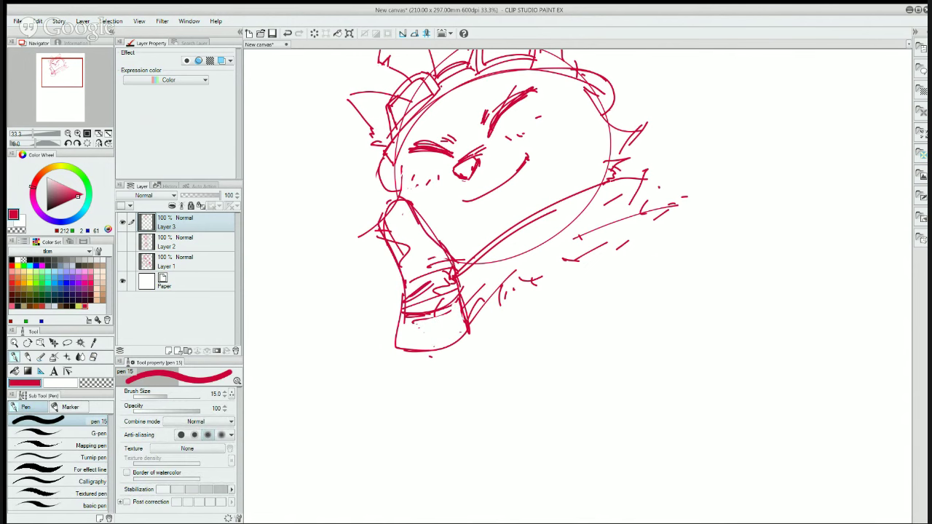
pyautogui.moveTo(426, 232); pyautogui.dragTo(453, 265)
pyautogui.press('e')
pyautogui.moveTo(414, 206)
pyautogui.mouseDown()
pyautogui.moveTo(428, 214)
pyautogui.moveTo(453, 260)
pyautogui.mouseUp()
pyautogui.press('p')
# - Sketch a pointed tuft under the raised arm's cuff and rough curves for the chest and belly
pyautogui.moveTo(417, 347); pyautogui.dragTo(470, 340)
pyautogui.moveTo(490, 333); pyautogui.dragTo(497, 329)
pyautogui.moveTo(443, 355)
pyautogui.mouseDown()
pyautogui.moveTo(513, 304)
pyautogui.moveTo(491, 323)
pyautogui.moveTo(695, 370)
pyautogui.mouseUp()
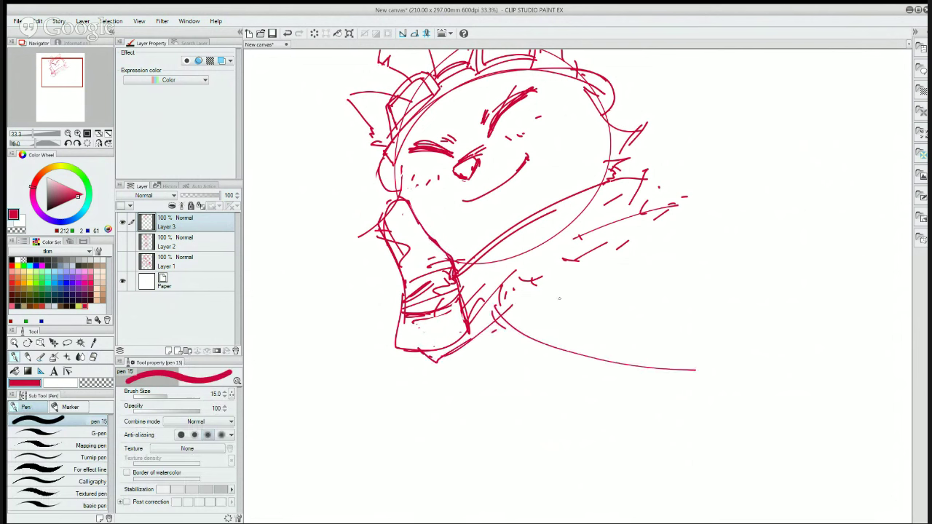
pyautogui.moveTo(475, 320); pyautogui.dragTo(573, 343)
pyautogui.moveTo(492, 322); pyautogui.dragTo(485, 337)
# - Clean up the chest strokes beside the cuff and sketch a jagged fur edge along the start of the belly curve
pyautogui.press('e')
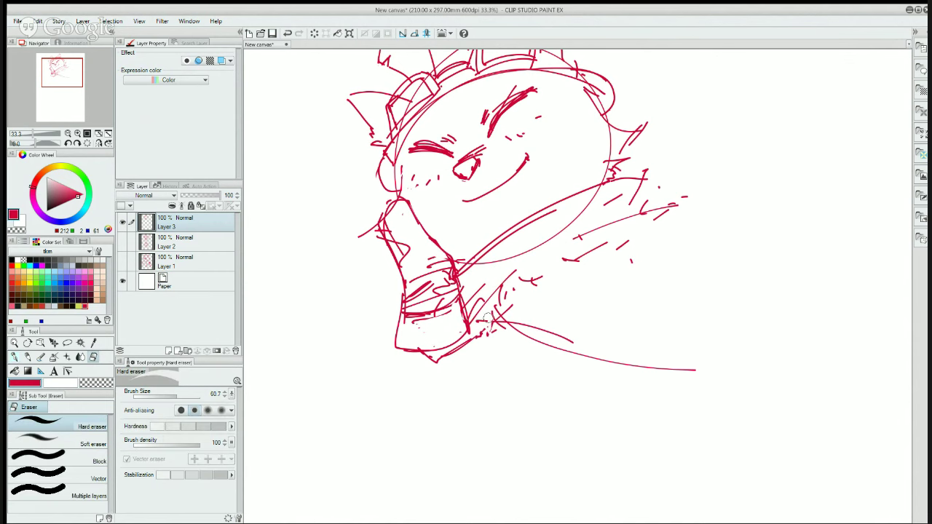
pyautogui.press('p')
pyautogui.moveTo(493, 318); pyautogui.dragTo(580, 359)
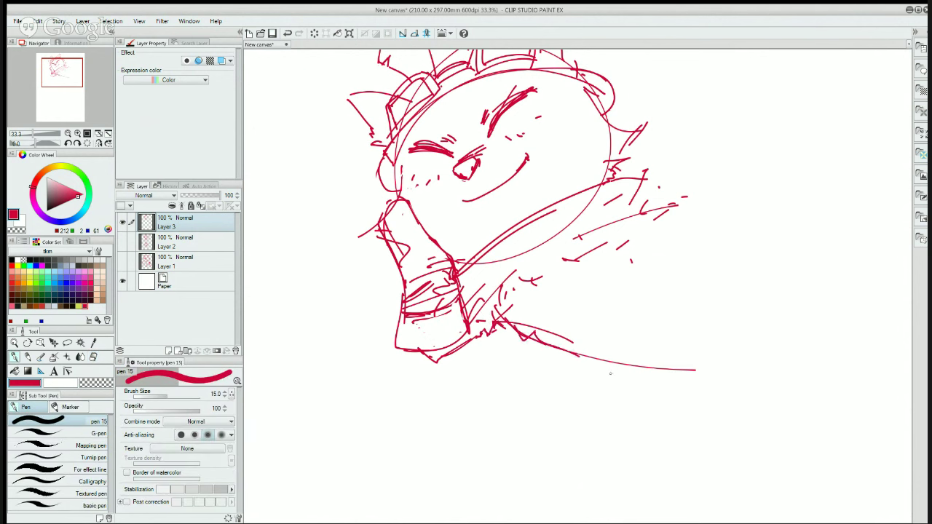
# - Erase the rough belly curves and draw a longer belly line sweeping upward toward the back of the body
pyautogui.press('e')
pyautogui.moveTo(508, 309)
pyautogui.mouseDown()
pyautogui.moveTo(527, 325)
pyautogui.moveTo(521, 333)
pyautogui.moveTo(517, 323)
pyautogui.moveTo(653, 368)
pyautogui.moveTo(653, 344)
pyautogui.mouseUp()
pyautogui.press('p')
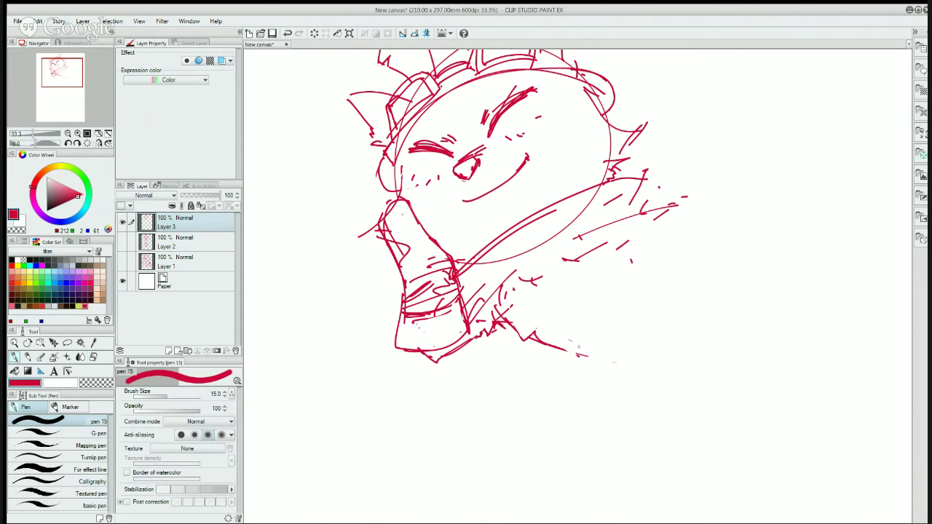
pyautogui.moveTo(562, 339); pyautogui.dragTo(762, 347)
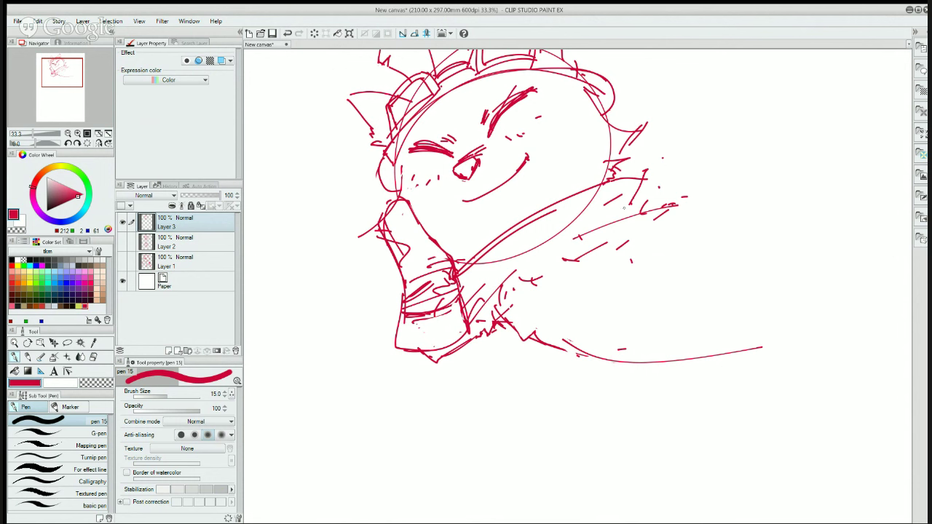
# - Add fur strokes behind the jaw, then sketch the back line and the lowered arm's outer edge from the shoulder
pyautogui.moveTo(613, 209); pyautogui.dragTo(604, 220)
pyautogui.moveTo(507, 229)
pyautogui.mouseDown()
pyautogui.moveTo(555, 196)
pyautogui.moveTo(602, 183)
pyautogui.mouseUp()
pyautogui.moveTo(605, 231)
pyautogui.mouseDown()
pyautogui.moveTo(629, 193)
pyautogui.moveTo(633, 200)
pyautogui.mouseUp()
pyautogui.moveTo(602, 222)
pyautogui.mouseDown()
pyautogui.moveTo(609, 212)
pyautogui.moveTo(747, 218)
pyautogui.moveTo(735, 269)
pyautogui.mouseUp()
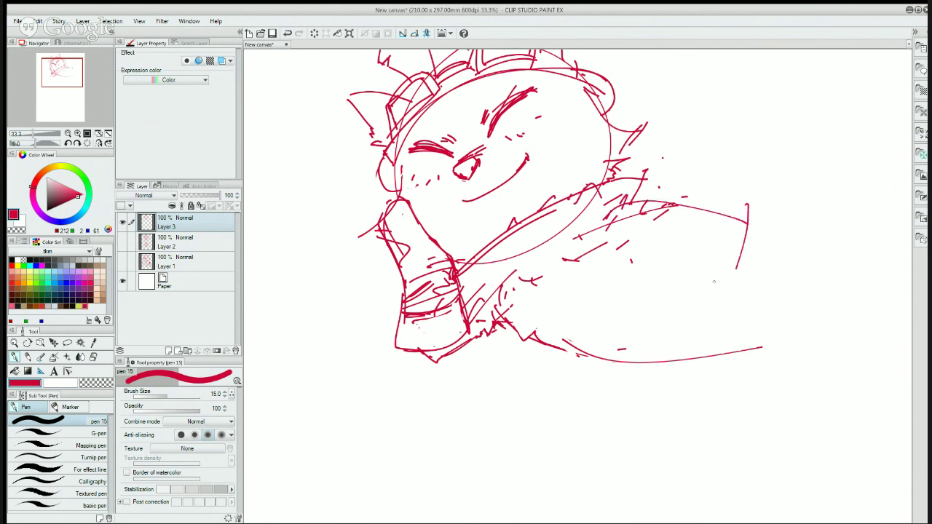
pyautogui.moveTo(649, 211); pyautogui.dragTo(664, 301)
pyautogui.moveTo(649, 215)
pyautogui.mouseDown()
pyautogui.moveTo(660, 287)
pyautogui.moveTo(657, 434)
pyautogui.mouseUp()
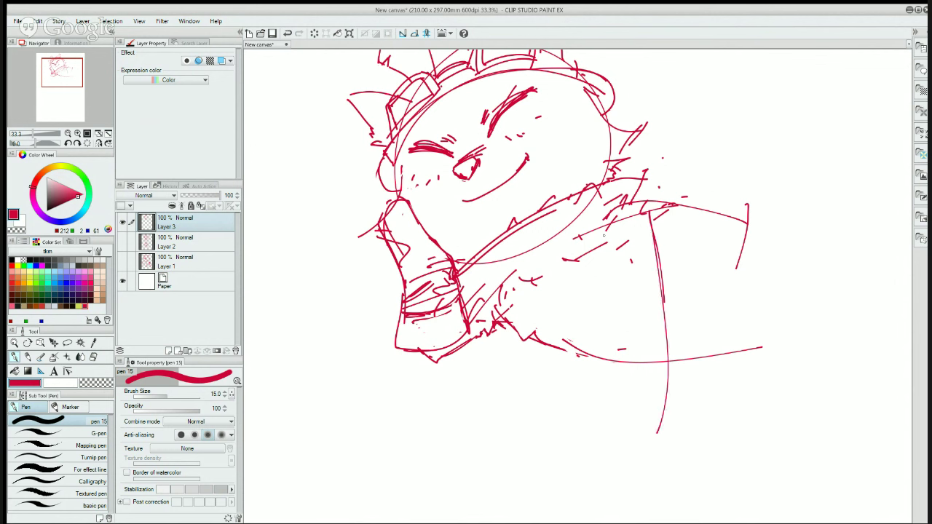
# - Try to sketch the lowered arm's inner edge, elbow curve and angled forearm
pyautogui.moveTo(604, 215)
pyautogui.mouseDown()
pyautogui.moveTo(582, 403)
pyautogui.moveTo(601, 410)
pyautogui.mouseUp()
pyautogui.moveTo(587, 331); pyautogui.dragTo(619, 348)
pyautogui.moveTo(655, 344); pyautogui.dragTo(656, 359)
pyautogui.moveTo(655, 364); pyautogui.dragTo(656, 374)
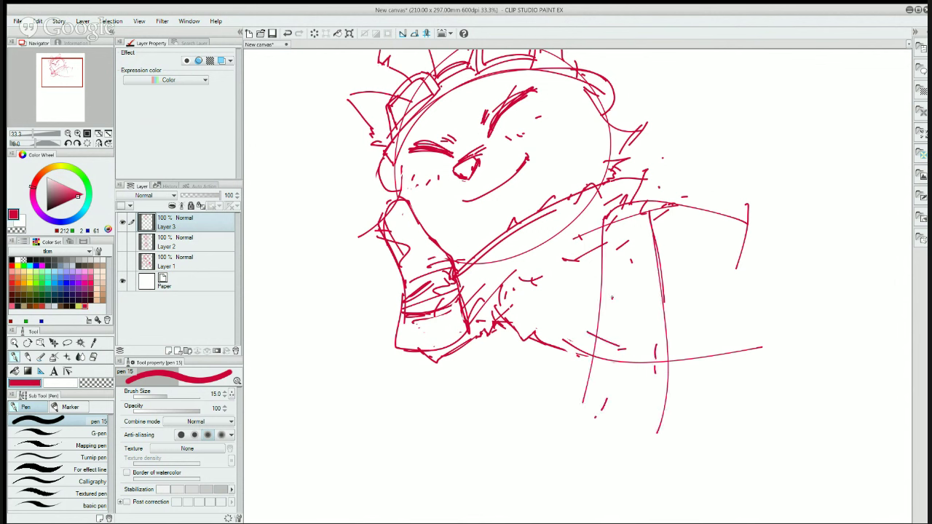
pyautogui.moveTo(601, 309); pyautogui.dragTo(681, 345)
pyautogui.moveTo(596, 321); pyautogui.dragTo(552, 428)
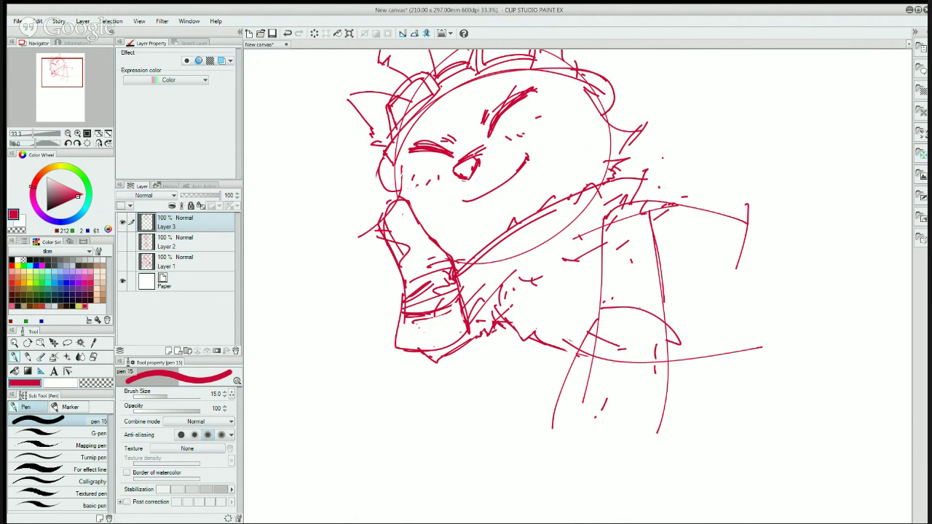
pyautogui.hotkey('ctrl', 'z')
pyautogui.hotkey('ctrl', 'z')
pyautogui.hotkey('ctrl', 'z')
pyautogui.hotkey('ctrl', 'z')
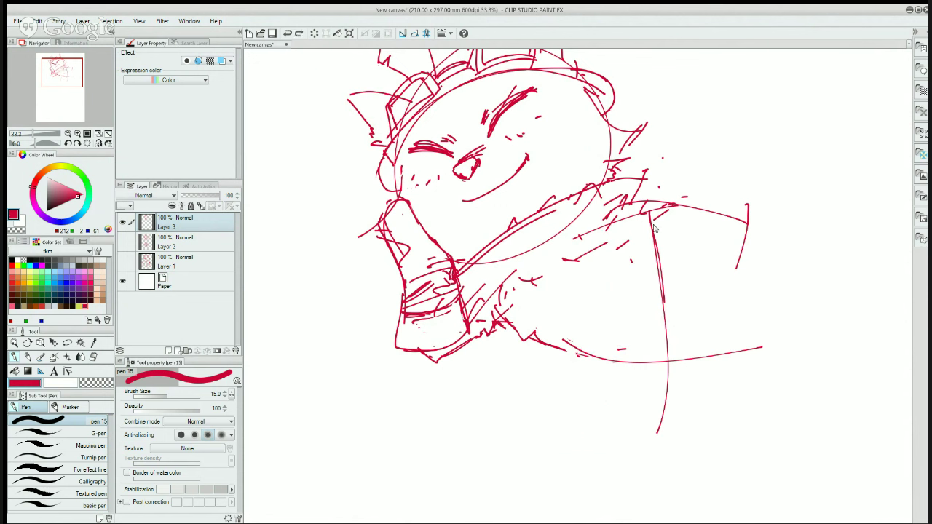
# - Sketch both sides of the lowered arm from the shoulder to the belly line, with a rounded lower end
pyautogui.moveTo(608, 194); pyautogui.dragTo(617, 198)
pyautogui.moveTo(607, 214)
pyautogui.mouseDown()
pyautogui.moveTo(628, 204)
pyautogui.moveTo(669, 286)
pyautogui.mouseUp()
pyautogui.hotkey('ctrl', 'z')
pyautogui.moveTo(648, 211); pyautogui.dragTo(662, 331)
pyautogui.moveTo(603, 255)
pyautogui.mouseDown()
pyautogui.moveTo(604, 358)
pyautogui.moveTo(658, 364)
pyautogui.mouseUp()
pyautogui.moveTo(598, 320)
pyautogui.mouseDown()
pyautogui.moveTo(669, 348)
pyautogui.moveTo(624, 311)
pyautogui.moveTo(599, 320)
pyautogui.mouseUp()
pyautogui.moveTo(600, 321); pyautogui.dragTo(639, 317)
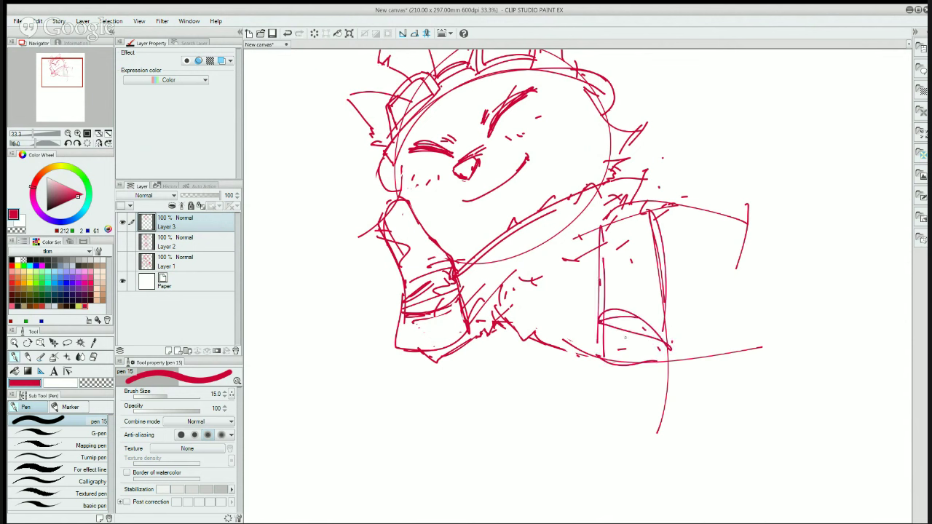
# - Undo the lowered arm's rounded end, redraw it as a wider cuff, and add inner lines along the sleeve
pyautogui.hotkey('ctrl', 'z')
pyautogui.hotkey('ctrl', 'z')
pyautogui.hotkey('ctrl', 'z')
pyautogui.moveTo(662, 329)
pyautogui.mouseDown()
pyautogui.moveTo(584, 346)
pyautogui.moveTo(626, 377)
pyautogui.moveTo(666, 340)
pyautogui.moveTo(667, 378)
pyautogui.mouseUp()
pyautogui.moveTo(598, 230); pyautogui.dragTo(614, 317)
pyautogui.moveTo(616, 246); pyautogui.dragTo(607, 310)
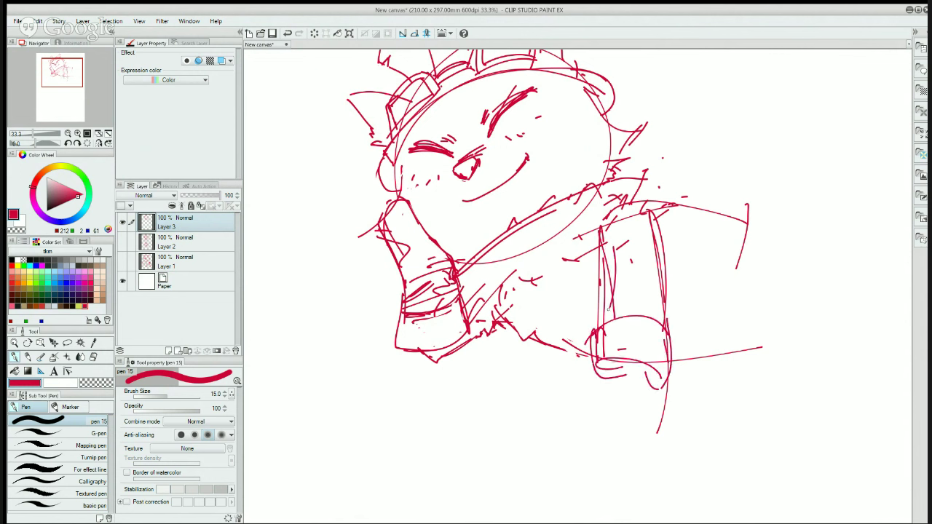
# - Sketch a blocky hand with a thumb below the lowered arm's cuff, and darken the cuff's lower edge
pyautogui.moveTo(594, 358)
pyautogui.mouseDown()
pyautogui.moveTo(574, 404)
pyautogui.moveTo(559, 409)
pyautogui.moveTo(583, 426)
pyautogui.mouseUp()
pyautogui.moveTo(593, 386)
pyautogui.mouseDown()
pyautogui.moveTo(562, 447)
pyautogui.moveTo(583, 465)
pyautogui.moveTo(638, 438)
pyautogui.mouseUp()
pyautogui.moveTo(667, 434); pyautogui.dragTo(680, 441)
pyautogui.hotkey('ctrl', 'z')
pyautogui.hotkey('ctrl', 'z')
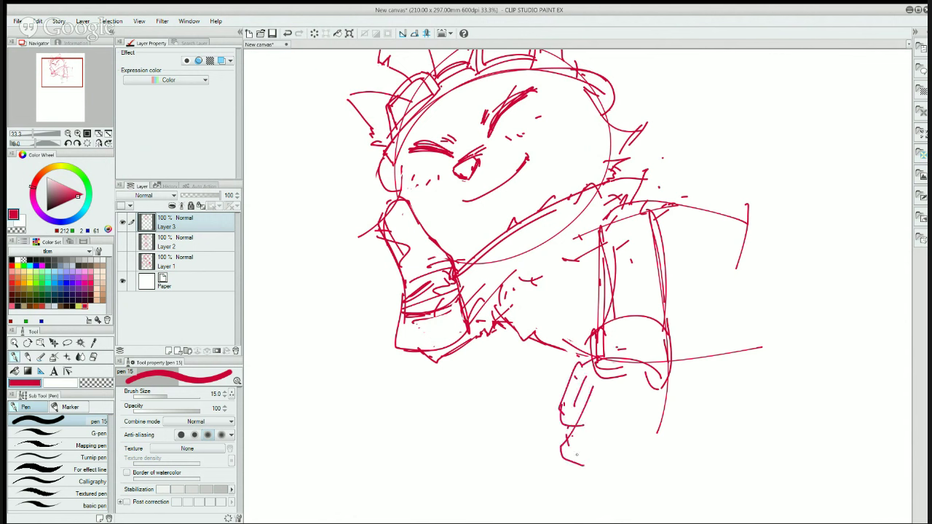
pyautogui.moveTo(571, 437)
pyautogui.mouseDown()
pyautogui.moveTo(598, 466)
pyautogui.moveTo(646, 455)
pyautogui.moveTo(660, 467)
pyautogui.mouseUp()
pyautogui.moveTo(658, 412); pyautogui.dragTo(647, 457)
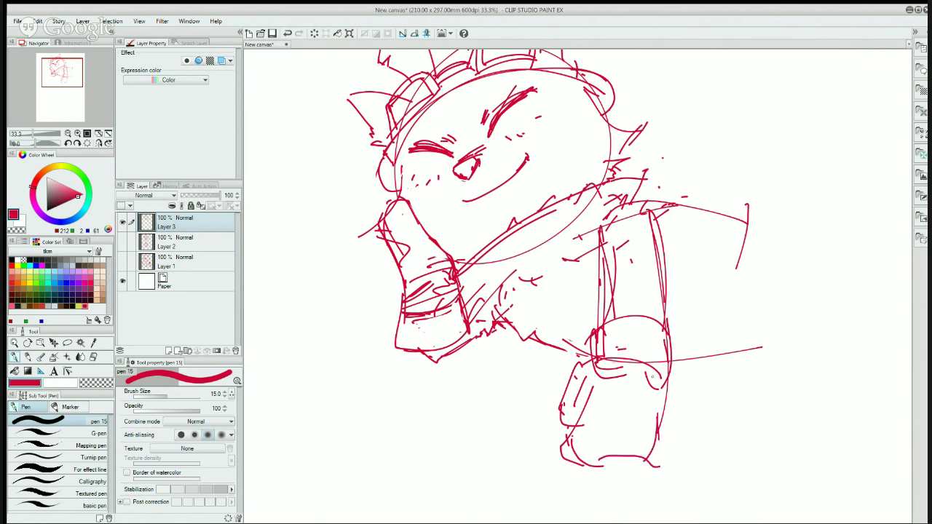
pyautogui.moveTo(653, 377)
pyautogui.mouseDown()
pyautogui.moveTo(596, 361)
pyautogui.moveTo(653, 370)
pyautogui.mouseUp()
pyautogui.moveTo(600, 359); pyautogui.dragTo(647, 381)
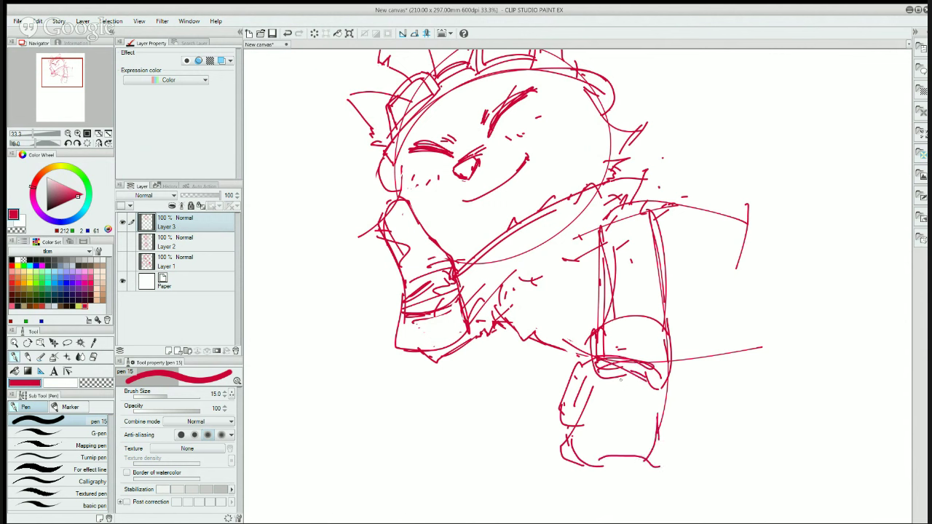
# - Erase the hand's rough lower outline and redraw it as a shorter, angular shape
pyautogui.press('e')
pyautogui.moveTo(575, 457)
pyautogui.mouseDown()
pyautogui.moveTo(595, 470)
pyautogui.moveTo(585, 475)
pyautogui.moveTo(676, 448)
pyautogui.moveTo(637, 468)
pyautogui.moveTo(661, 465)
pyautogui.mouseUp()
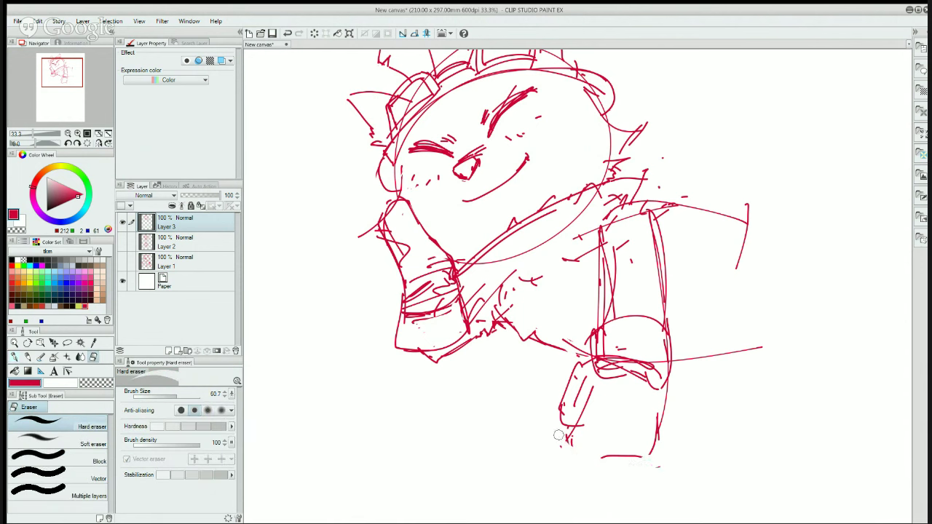
pyautogui.press('p')
pyautogui.moveTo(587, 396)
pyautogui.mouseDown()
pyautogui.moveTo(575, 441)
pyautogui.moveTo(631, 458)
pyautogui.mouseUp()
pyautogui.press('e')
pyautogui.moveTo(561, 428)
pyautogui.mouseDown()
pyautogui.moveTo(575, 445)
pyautogui.moveTo(555, 450)
pyautogui.moveTo(644, 463)
pyautogui.moveTo(599, 459)
pyautogui.moveTo(650, 448)
pyautogui.mouseUp()
pyautogui.press('p')
pyautogui.press('e')
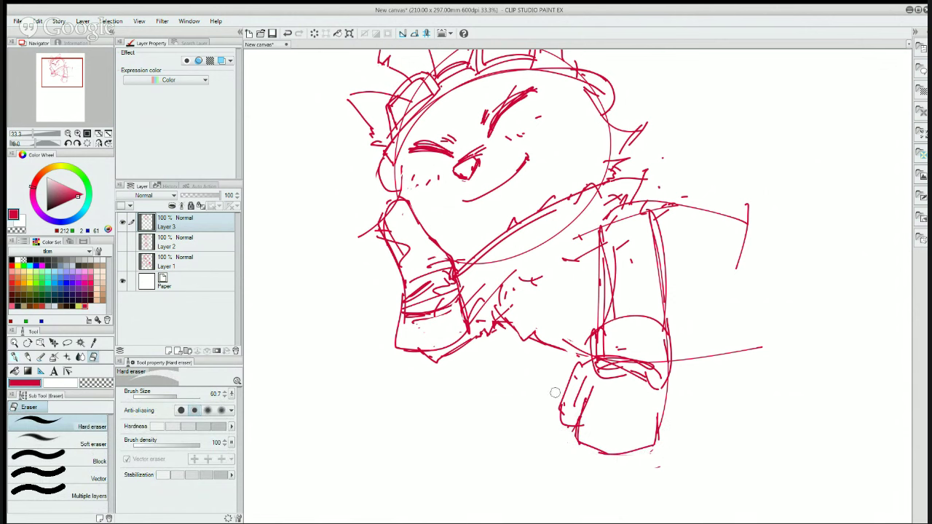
pyautogui.press('p')
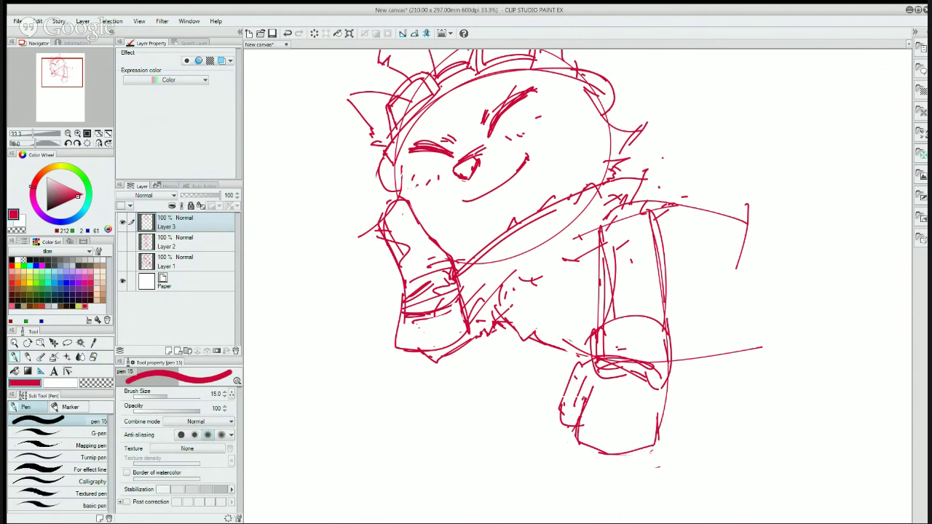
# - Draw two long, nearly parallel lines across the hand to form a horizontal staff, undoing the misplaced strokes
pyautogui.moveTo(585, 394); pyautogui.dragTo(364, 411)
pyautogui.hotkey('ctrl', 'z')
pyautogui.moveTo(586, 389); pyautogui.dragTo(410, 381)
pyautogui.moveTo(669, 396)
pyautogui.mouseDown()
pyautogui.moveTo(892, 399)
pyautogui.moveTo(379, 385)
pyautogui.mouseUp()
pyautogui.hotkey('ctrl', 'z')
pyautogui.hotkey('ctrl', 'z')
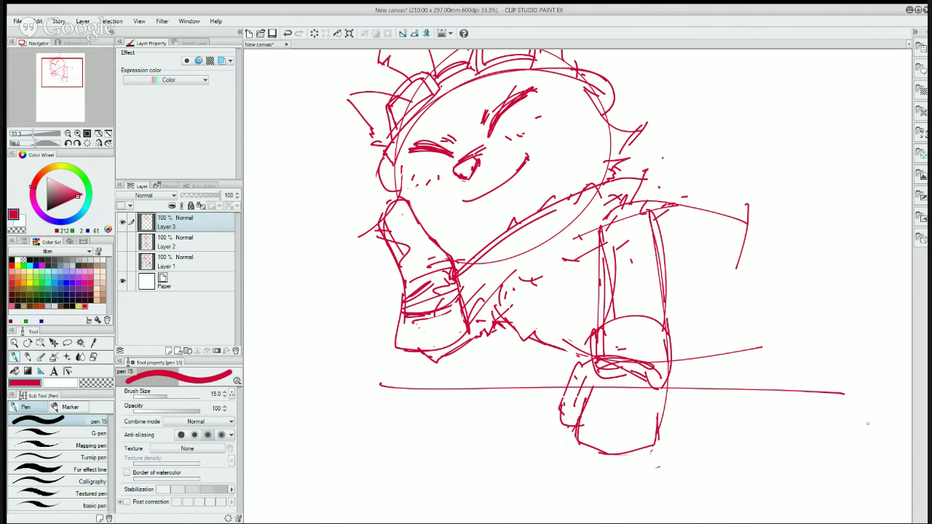
pyautogui.moveTo(858, 424); pyautogui.dragTo(357, 403)
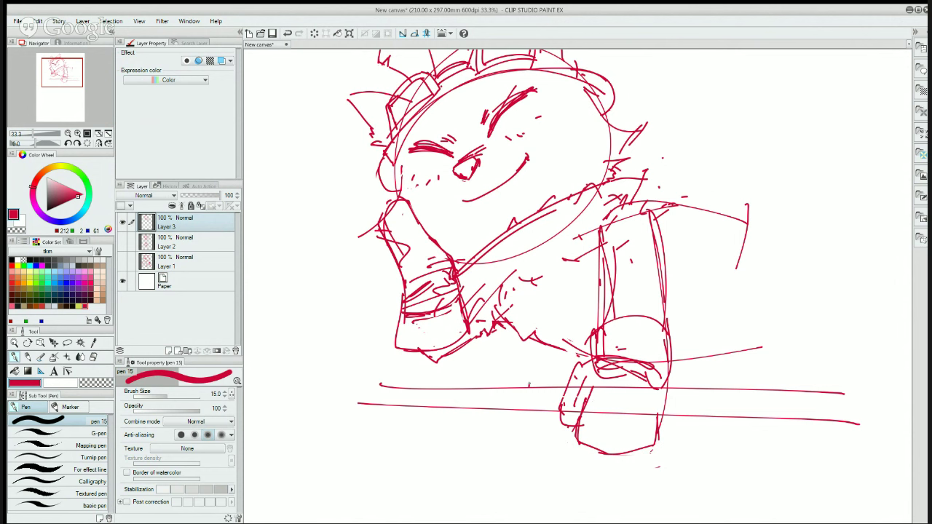
# - Sketch two narrow oval bands around the staff between its far end and the hand, and refine them with the eraser
pyautogui.moveTo(528, 383); pyautogui.dragTo(519, 413)
pyautogui.press('e')
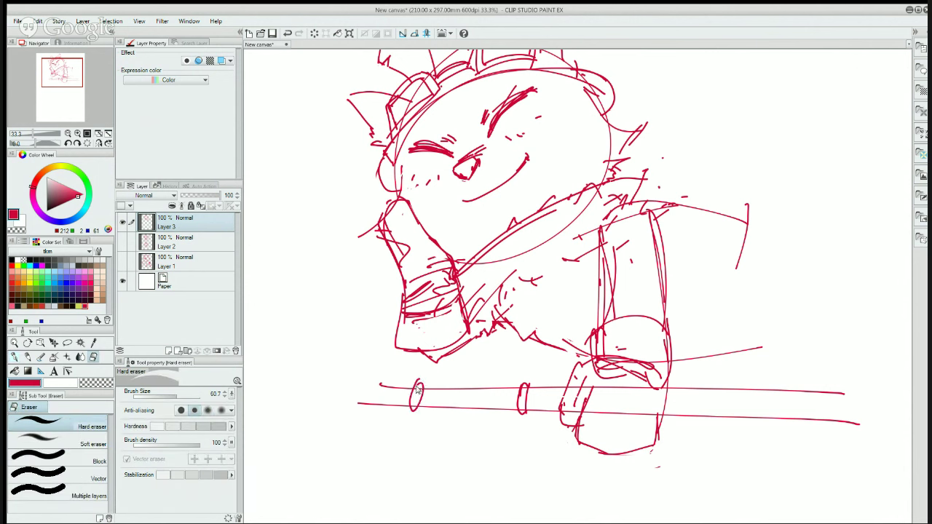
pyautogui.press('p')
pyautogui.moveTo(412, 383); pyautogui.dragTo(415, 404)
pyautogui.press('e')
pyautogui.press('p')
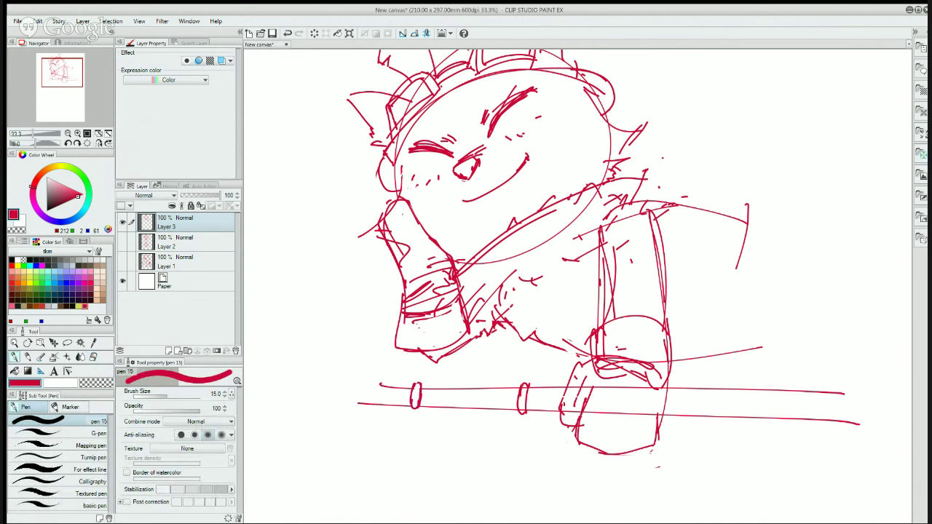
pyautogui.press('e')
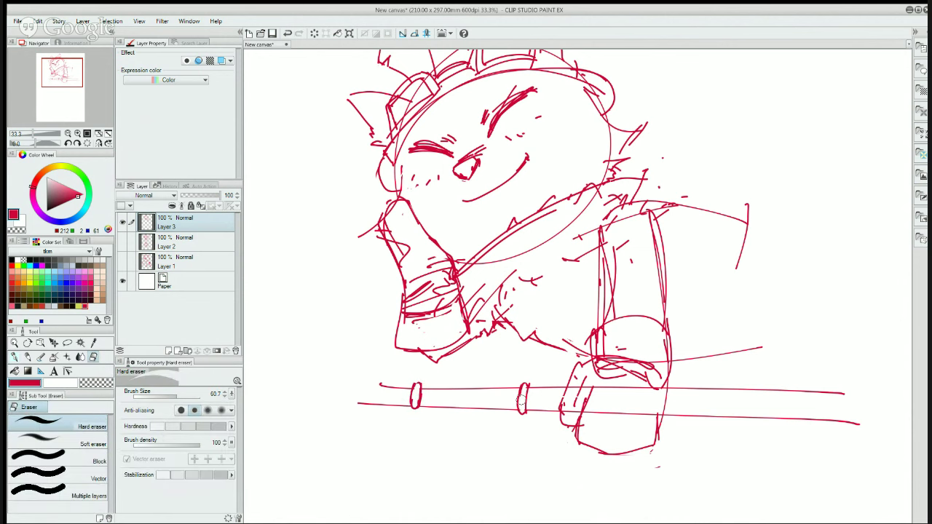
pyautogui.moveTo(524, 384); pyautogui.dragTo(521, 402)
pyautogui.press('p')
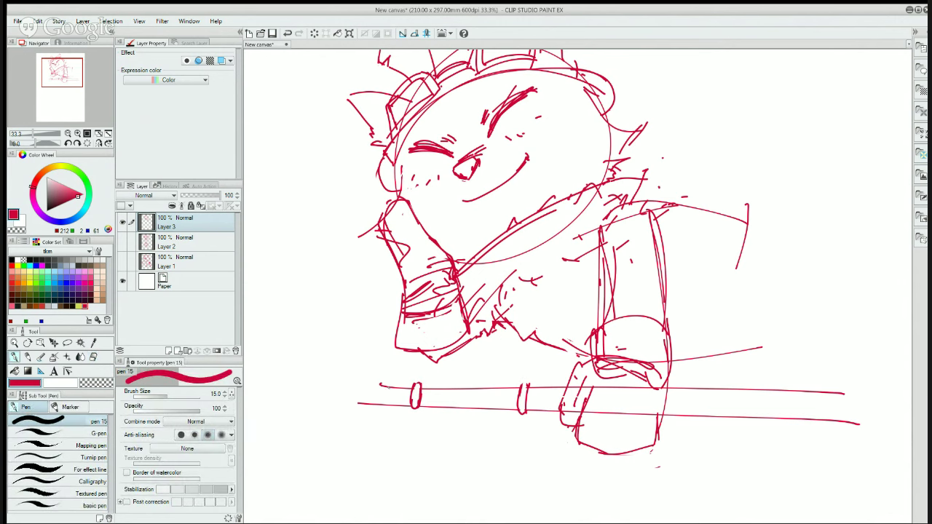
# - Sketch a slanted cap on the staff's far end and clean up its edges with the eraser
pyautogui.moveTo(359, 378)
pyautogui.mouseDown()
pyautogui.moveTo(366, 403)
pyautogui.moveTo(344, 410)
pyautogui.mouseUp()
pyautogui.press('e')
pyautogui.moveTo(359, 379); pyautogui.dragTo(345, 412)
pyautogui.press('p')
pyautogui.moveTo(364, 380); pyautogui.dragTo(346, 405)
pyautogui.press('e')
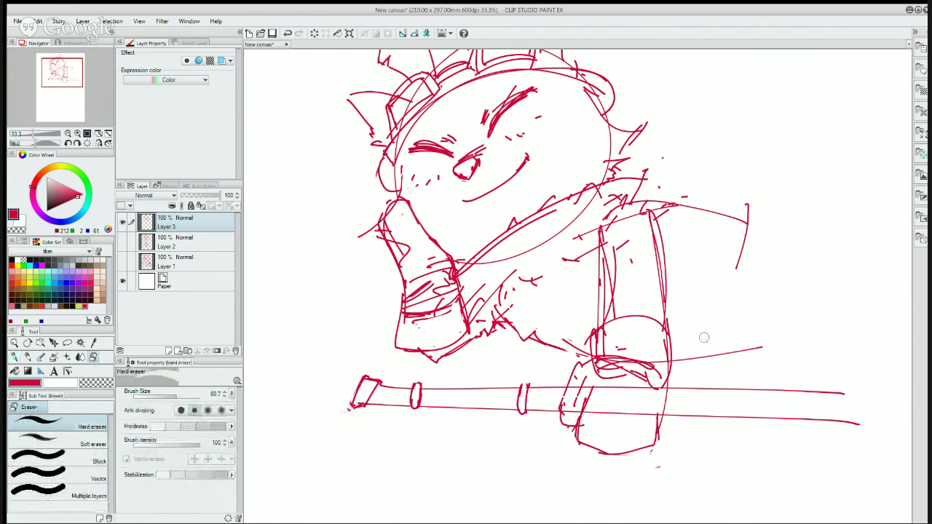
# - Erase the rough thumb strokes crossing the staff on the near side of the gripping hand
pyautogui.press('p')
pyautogui.press('e')
pyautogui.moveTo(557, 393)
pyautogui.mouseDown()
pyautogui.moveTo(583, 393)
pyautogui.moveTo(575, 401)
pyautogui.mouseUp()
pyautogui.press('p')
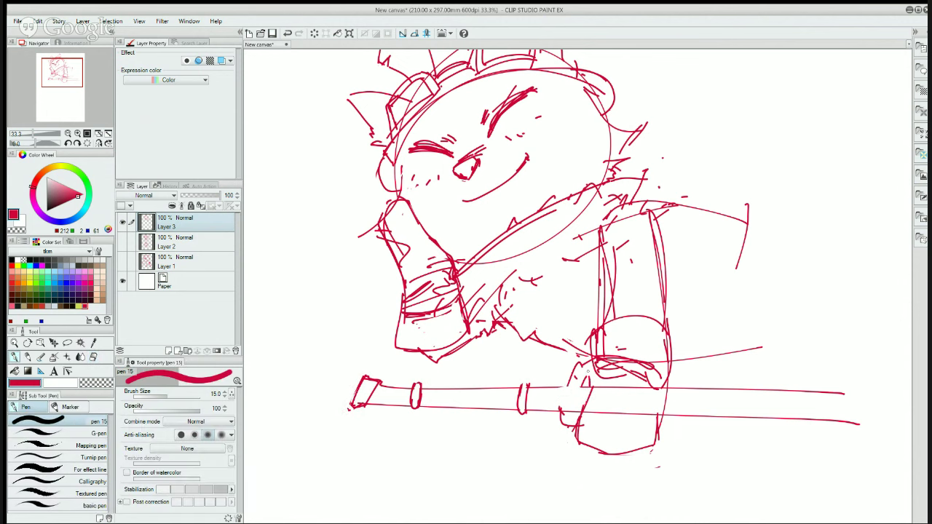
pyautogui.press('e')
pyautogui.moveTo(585, 378); pyautogui.dragTo(566, 378)
pyautogui.press('p')
pyautogui.press('e')
pyautogui.press('p')
pyautogui.press('e')
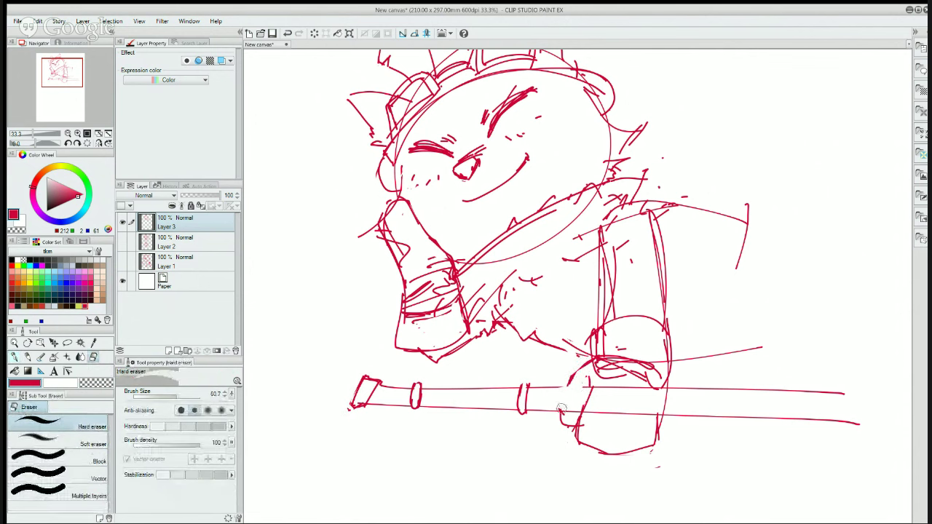
# - Redraw the small thumb curve below the staff and firm up the hand's lower edge
pyautogui.press('p')
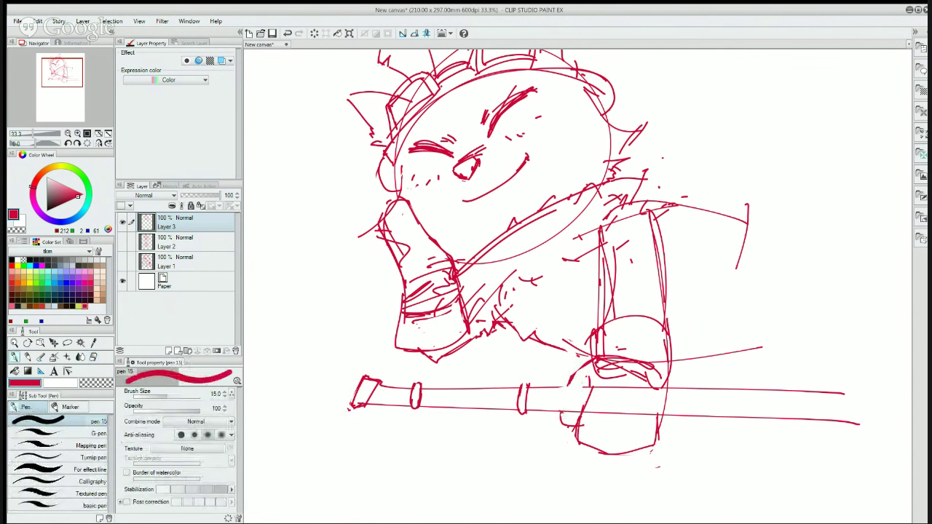
pyautogui.moveTo(561, 415)
pyautogui.mouseDown()
pyautogui.moveTo(582, 426)
pyautogui.moveTo(574, 428)
pyautogui.moveTo(578, 442)
pyautogui.mouseUp()
pyautogui.press('e')
pyautogui.press('p')
pyautogui.press('e')
pyautogui.press('p')
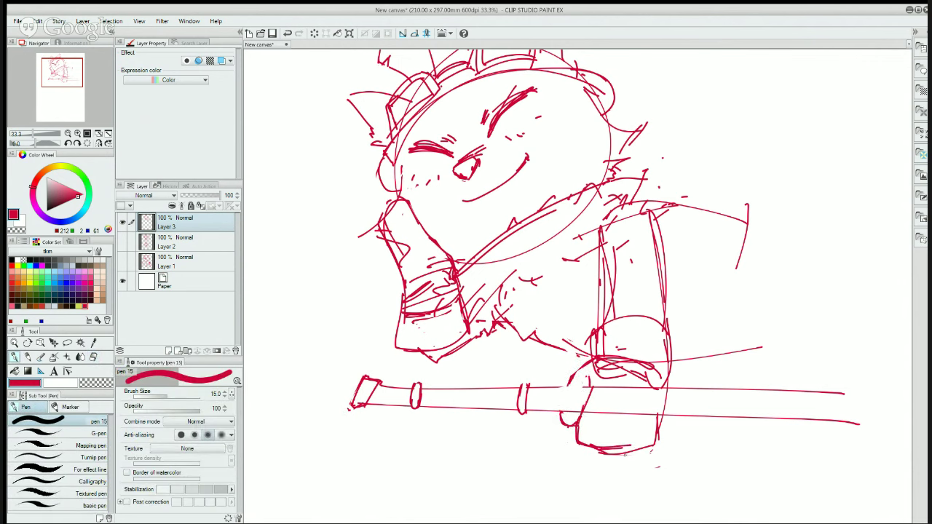
# - Clean up the hand's bottom edge and erase the staff lines that run across the hand
pyautogui.press('e')
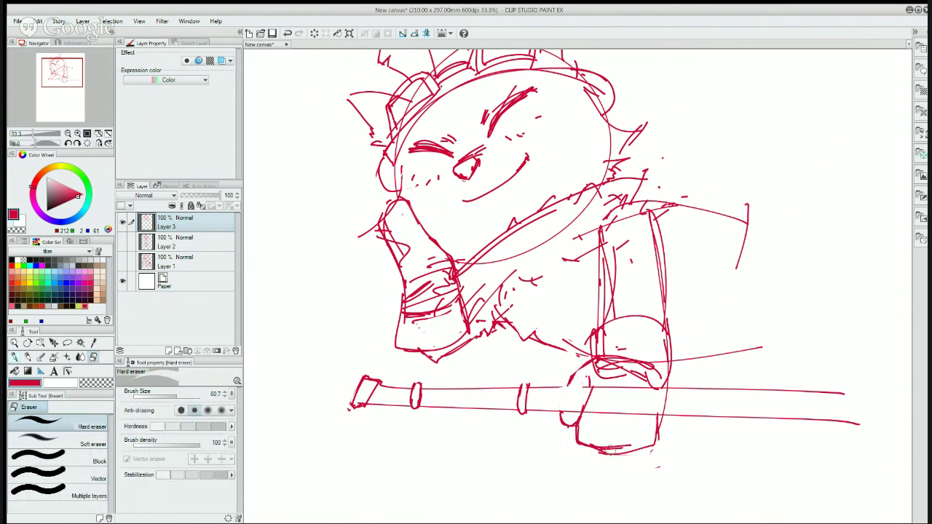
pyautogui.press('p')
pyautogui.press('e')
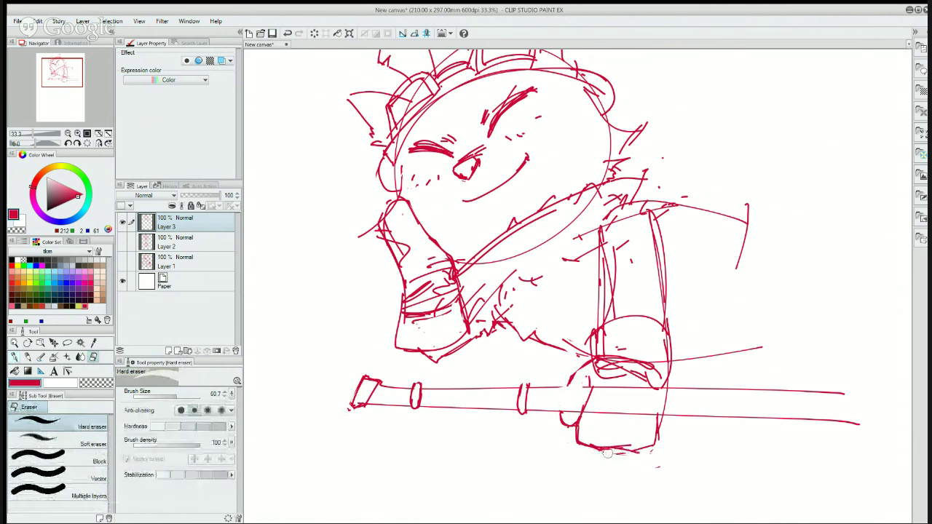
pyautogui.moveTo(607, 453); pyautogui.dragTo(601, 449)
pyautogui.press('p')
pyautogui.press('e')
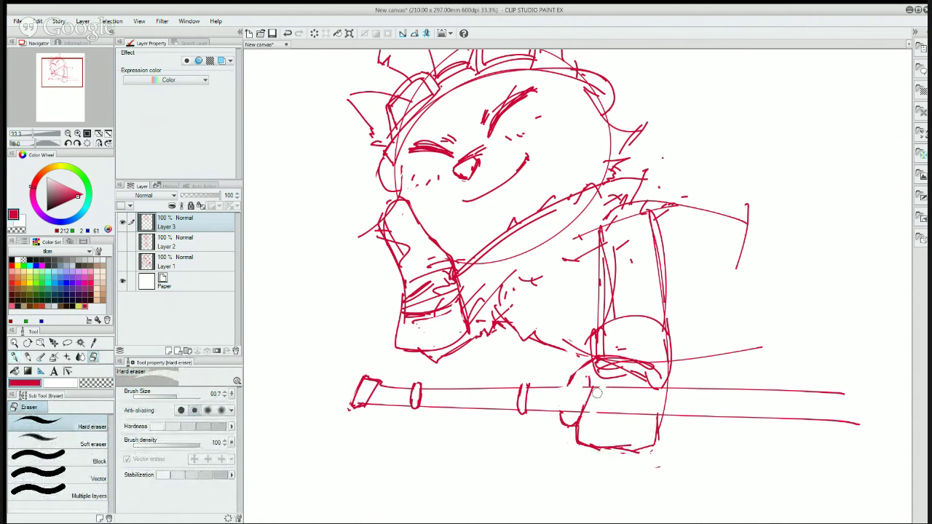
pyautogui.moveTo(595, 393)
pyautogui.mouseDown()
pyautogui.moveTo(608, 380)
pyautogui.moveTo(612, 414)
pyautogui.moveTo(623, 417)
pyautogui.moveTo(644, 389)
pyautogui.mouseUp()
pyautogui.press('p')
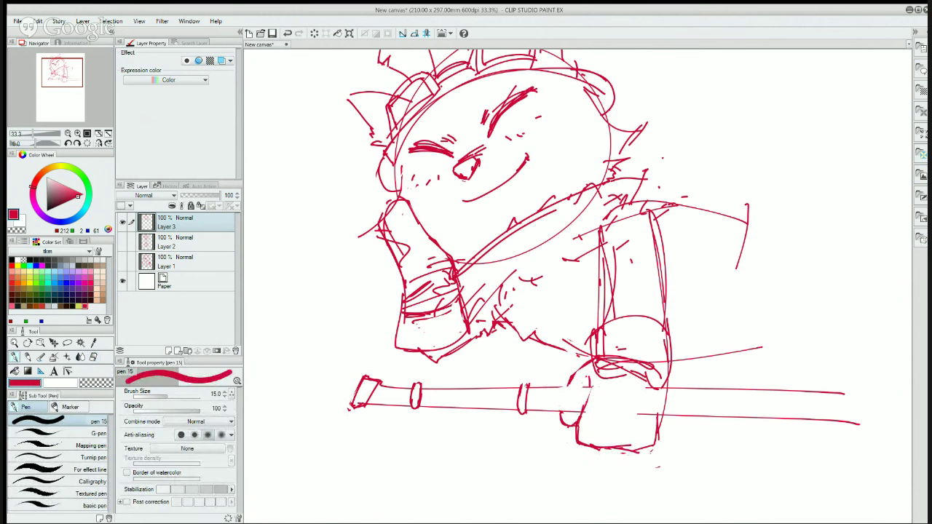
# - Redraw the staff's upper edge from the hand to the slanted cap and trim it with the eraser
pyautogui.moveTo(528, 387); pyautogui.dragTo(604, 386)
pyautogui.moveTo(523, 388); pyautogui.dragTo(383, 382)
pyautogui.press('c')
pyautogui.press('c')
pyautogui.press('e')
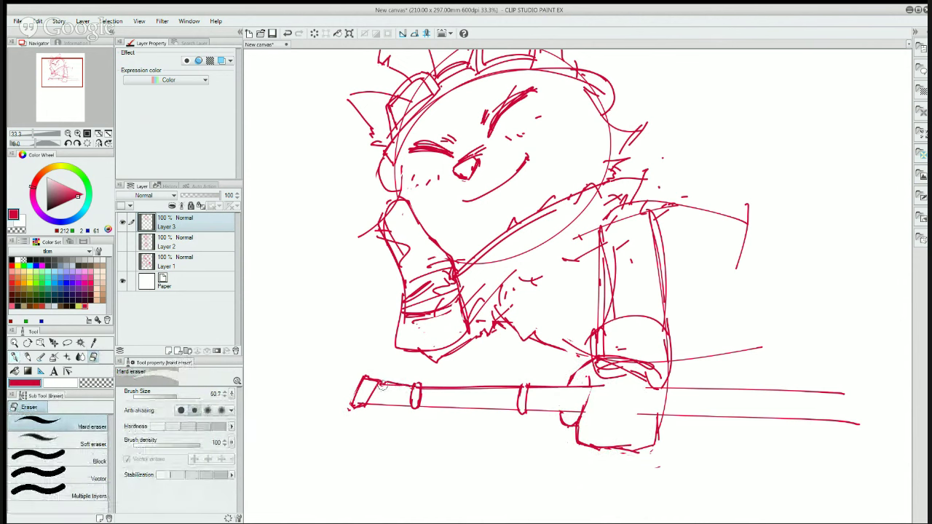
pyautogui.moveTo(431, 390)
pyautogui.mouseDown()
pyautogui.moveTo(515, 387)
pyautogui.moveTo(436, 387)
pyautogui.mouseUp()
pyautogui.press('p')
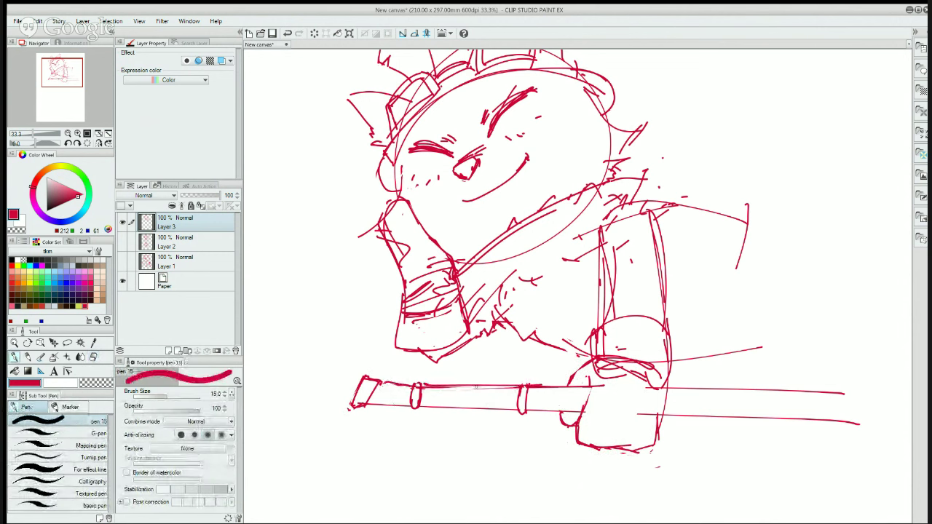
# - Redraw both edges of the staff on the far side of the hand, narrowing it and closing its end with a short curve
pyautogui.moveTo(535, 386); pyautogui.dragTo(608, 385)
pyautogui.moveTo(669, 388); pyautogui.dragTo(763, 391)
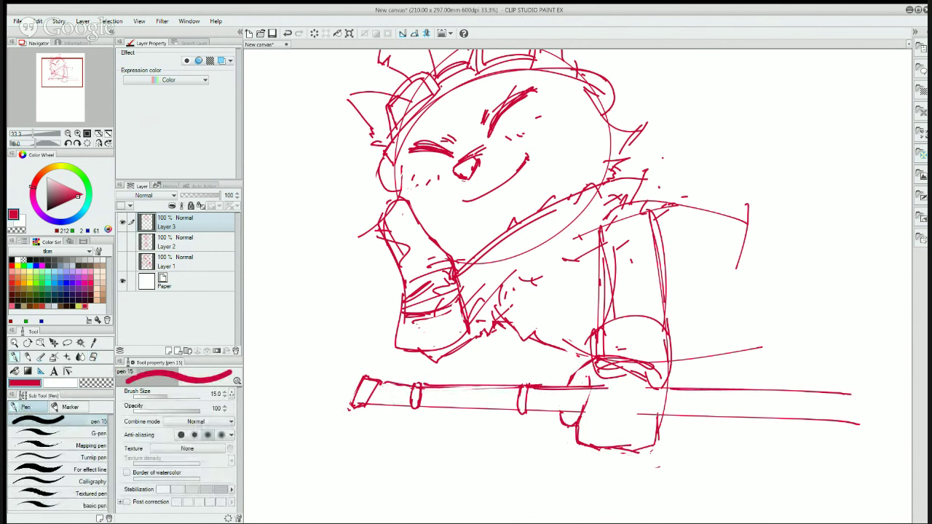
pyautogui.moveTo(664, 416); pyautogui.dragTo(863, 420)
pyautogui.press('e')
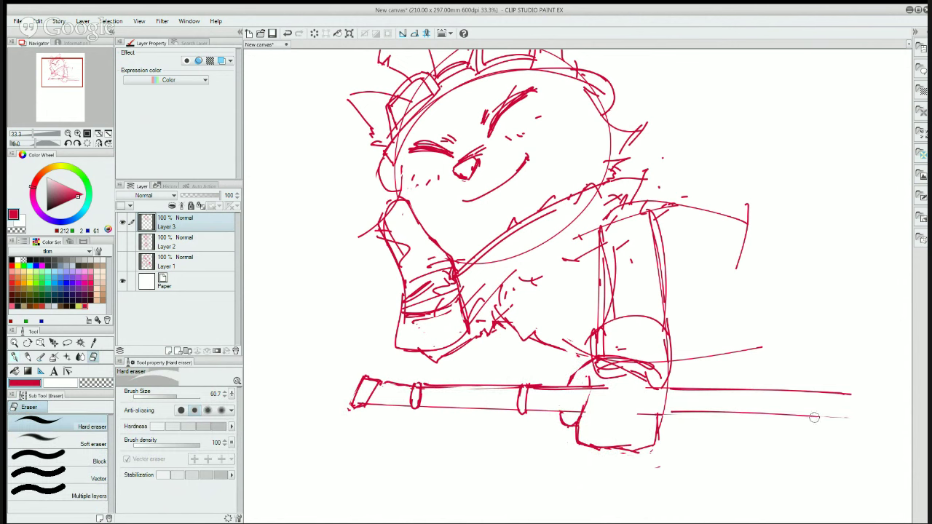
pyautogui.press('p')
pyautogui.moveTo(659, 413); pyautogui.dragTo(875, 409)
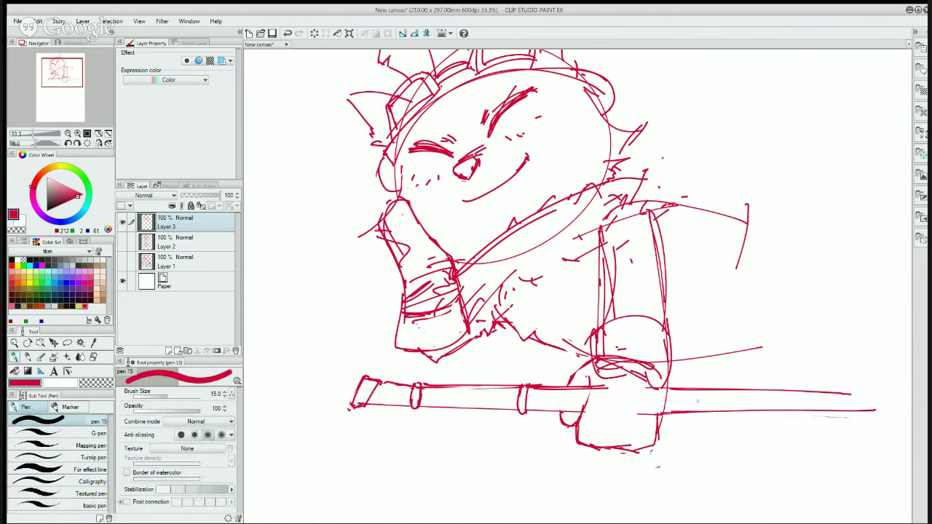
pyautogui.moveTo(667, 389); pyautogui.dragTo(848, 389)
# - Sketch curved guide lines down the torso behind the arm and a rounded lower leg shape behind the body
pyautogui.moveTo(711, 230); pyautogui.dragTo(699, 302)
pyautogui.moveTo(697, 203); pyautogui.dragTo(659, 342)
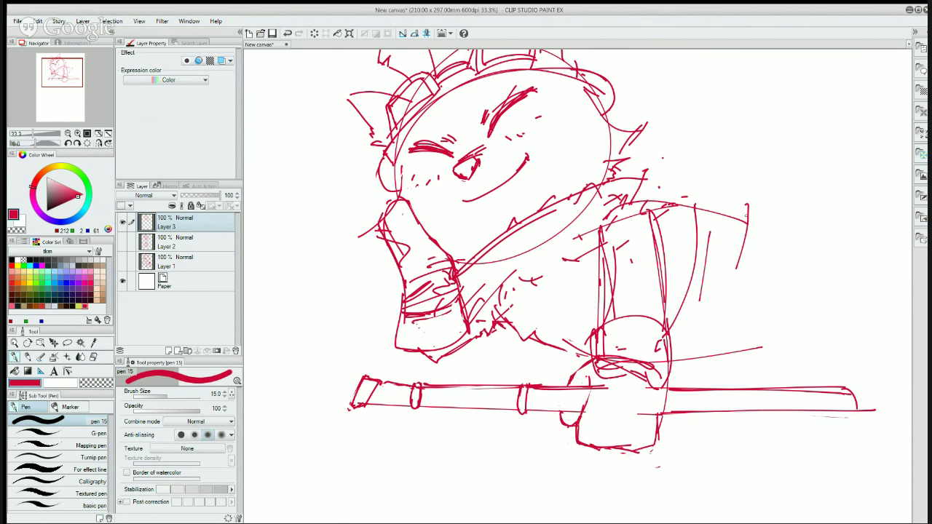
pyautogui.moveTo(781, 311); pyautogui.dragTo(781, 319)
pyautogui.moveTo(752, 290); pyautogui.dragTo(724, 351)
pyautogui.moveTo(742, 309)
pyautogui.mouseDown()
pyautogui.moveTo(727, 345)
pyautogui.moveTo(792, 341)
pyautogui.moveTo(815, 300)
pyautogui.moveTo(837, 323)
pyautogui.moveTo(776, 342)
pyautogui.mouseUp()
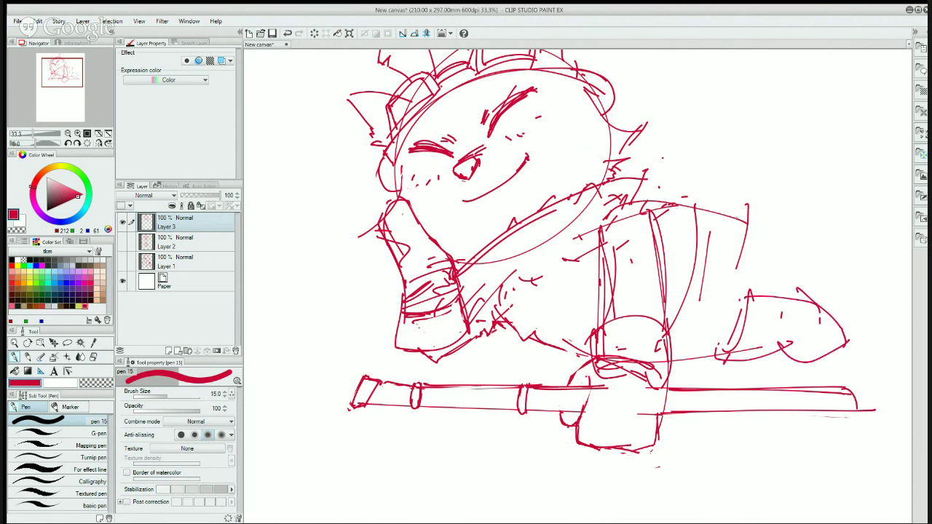
# - Outline the second, bent leg rising behind the body, with a pointed foot and fold lines at the knee
pyautogui.moveTo(705, 209)
pyautogui.mouseDown()
pyautogui.moveTo(776, 192)
pyautogui.moveTo(812, 291)
pyautogui.moveTo(842, 297)
pyautogui.moveTo(826, 315)
pyautogui.mouseUp()
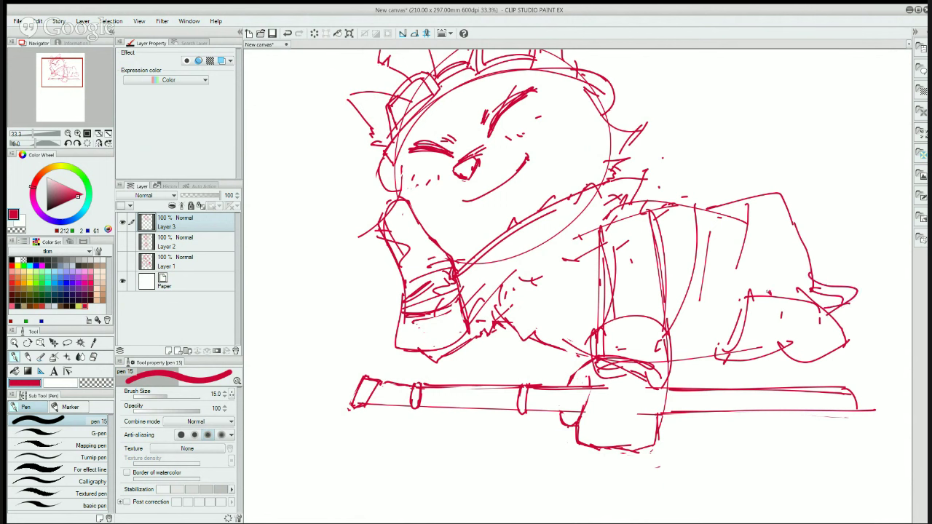
pyautogui.moveTo(748, 290); pyautogui.dragTo(789, 212)
pyautogui.moveTo(744, 246)
pyautogui.mouseDown()
pyautogui.moveTo(790, 206)
pyautogui.moveTo(747, 278)
pyautogui.moveTo(735, 239)
pyautogui.moveTo(733, 291)
pyautogui.mouseUp()
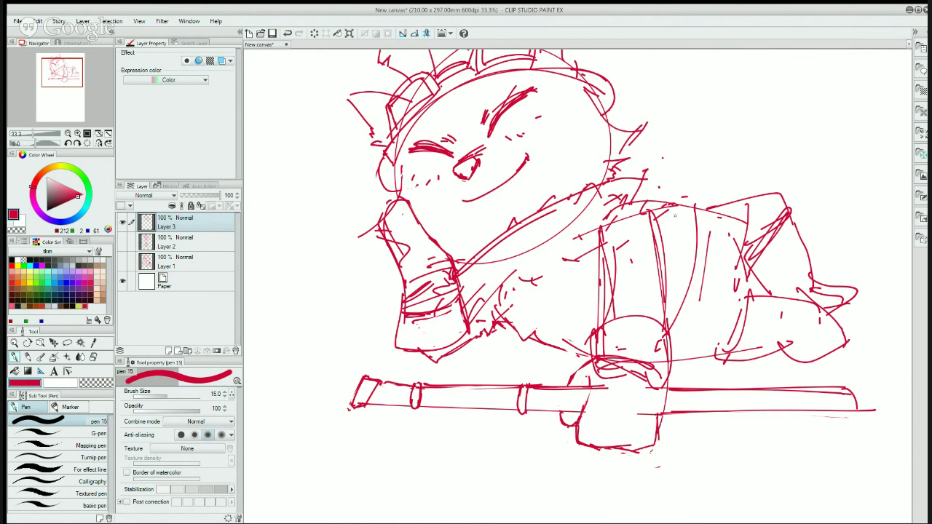
# - Draw a strap line across the torso behind the arm and add a tilted rectangular buckle on it
pyautogui.moveTo(690, 200); pyautogui.dragTo(659, 320)
pyautogui.moveTo(677, 251)
pyautogui.mouseDown()
pyautogui.moveTo(700, 265)
pyautogui.moveTo(678, 292)
pyautogui.mouseUp()
pyautogui.moveTo(677, 248)
pyautogui.mouseDown()
pyautogui.moveTo(668, 285)
pyautogui.moveTo(690, 292)
pyautogui.moveTo(673, 286)
pyautogui.moveTo(692, 279)
pyautogui.moveTo(684, 294)
pyautogui.moveTo(701, 265)
pyautogui.moveTo(672, 283)
pyautogui.moveTo(689, 293)
pyautogui.moveTo(697, 262)
pyautogui.moveTo(690, 294)
pyautogui.moveTo(697, 269)
pyautogui.mouseUp()
pyautogui.press('e')
pyautogui.press('p')
pyautogui.press('e')
pyautogui.press('p')
pyautogui.press('e')
pyautogui.press('p')
pyautogui.press('e')
pyautogui.press('p')
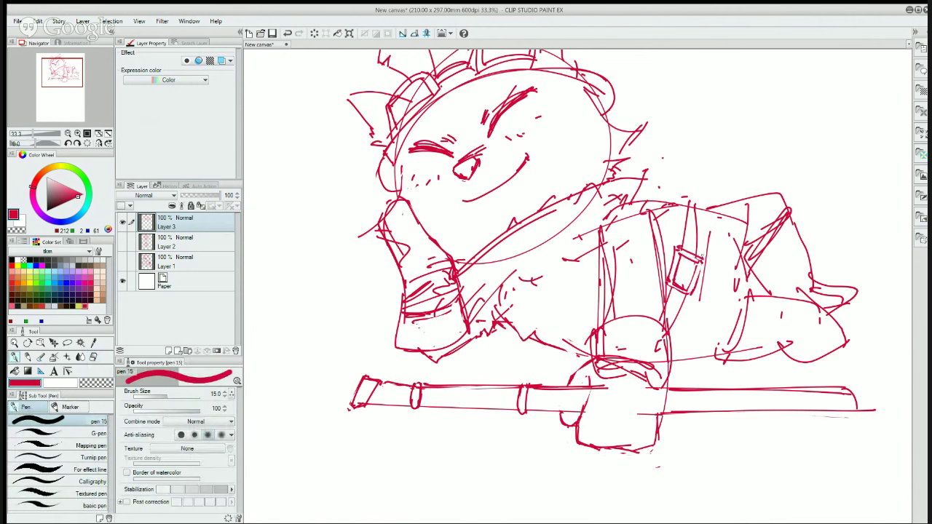
# - Refine the buckle with a clean outer edge, an inner frame and a small prong, erasing the excess lines
pyautogui.moveTo(701, 264); pyautogui.dragTo(691, 295)
pyautogui.press('e')
pyautogui.moveTo(705, 255); pyautogui.dragTo(691, 298)
pyautogui.press('p')
pyautogui.moveTo(700, 262); pyautogui.dragTo(693, 296)
pyautogui.press('e')
pyautogui.moveTo(677, 246)
pyautogui.mouseDown()
pyautogui.moveTo(667, 271)
pyautogui.moveTo(683, 283)
pyautogui.mouseUp()
pyautogui.press('p')
pyautogui.press('e')
pyautogui.moveTo(690, 258); pyautogui.dragTo(687, 267)
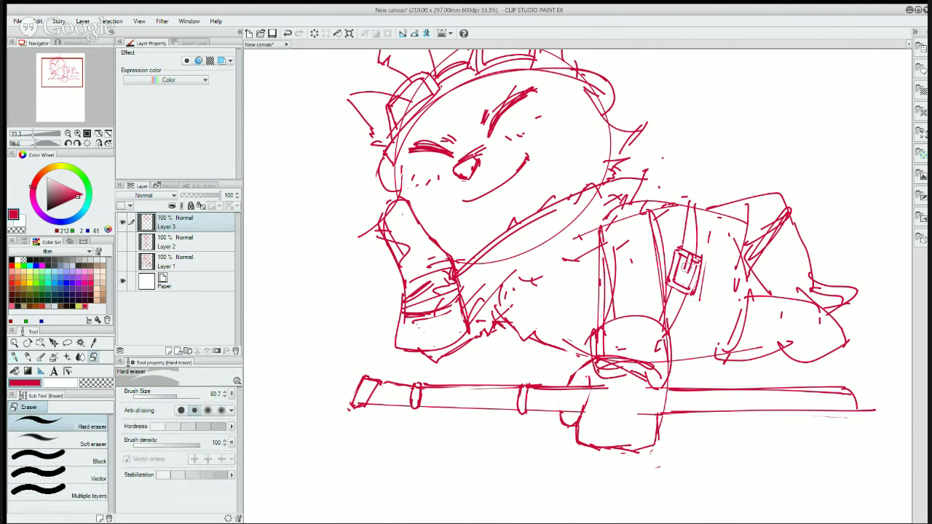
pyautogui.press('p')
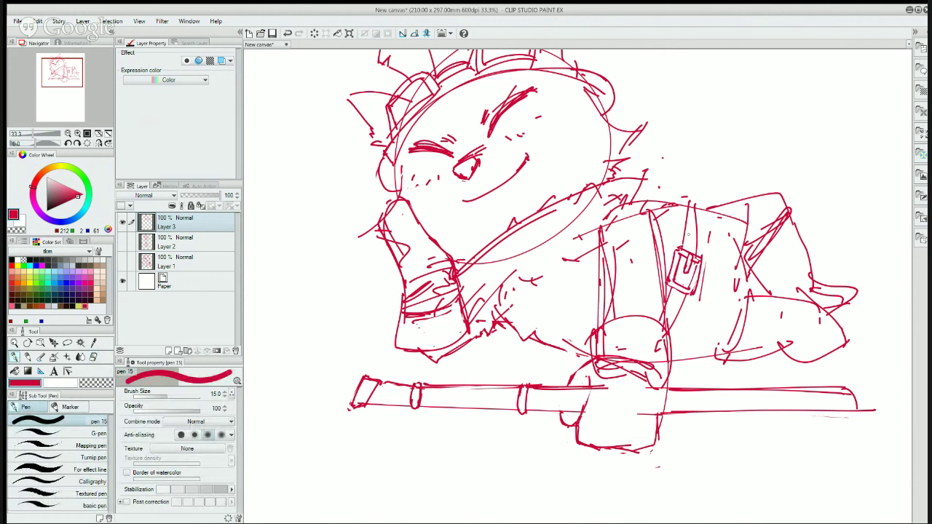
# - Add the strap's second edge above the buckle and strengthen the strap below it
pyautogui.moveTo(696, 252)
pyautogui.mouseDown()
pyautogui.moveTo(700, 206)
pyautogui.moveTo(693, 246)
pyautogui.moveTo(689, 206)
pyautogui.mouseUp()
pyautogui.press('e')
pyautogui.press('p')
pyautogui.press('e')
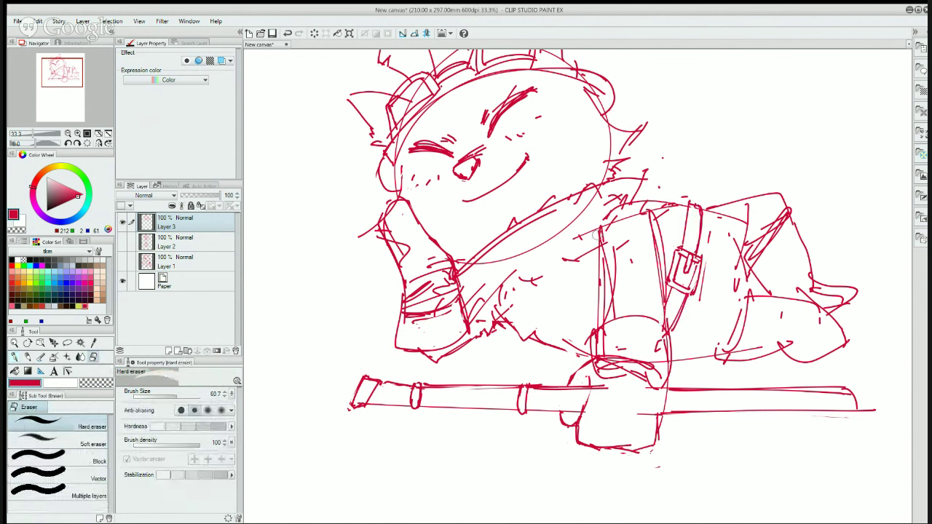
# - Erase the straight front edge of the staff-holding arm and rework it as a single curved contour
pyautogui.moveTo(593, 279)
pyautogui.mouseDown()
pyautogui.moveTo(595, 304)
pyautogui.moveTo(601, 286)
pyautogui.moveTo(588, 342)
pyautogui.moveTo(586, 329)
pyautogui.moveTo(594, 354)
pyautogui.moveTo(611, 322)
pyautogui.moveTo(599, 319)
pyautogui.mouseUp()
pyautogui.press('p')
pyautogui.press('e')
pyautogui.press('p')
pyautogui.moveTo(612, 272)
pyautogui.mouseDown()
pyautogui.moveTo(604, 318)
pyautogui.moveTo(614, 308)
pyautogui.mouseUp()
pyautogui.press('e')
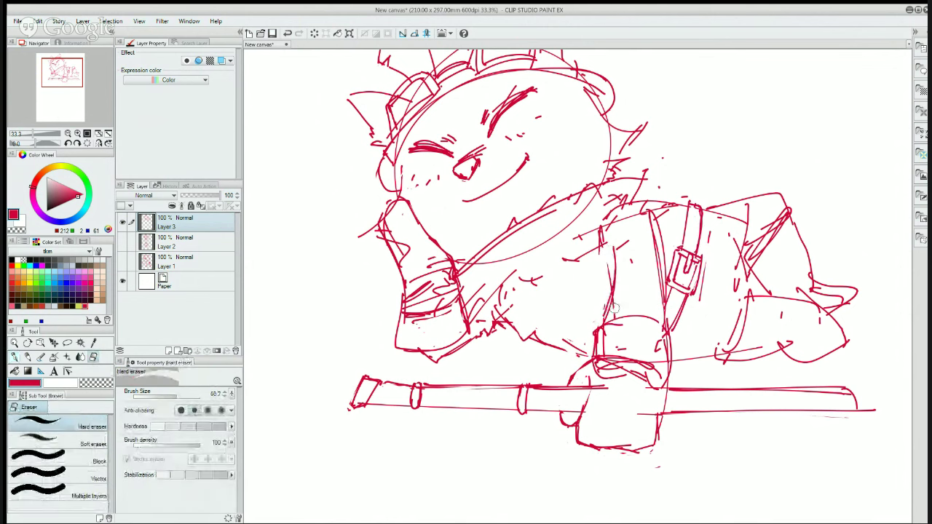
pyautogui.press('p')
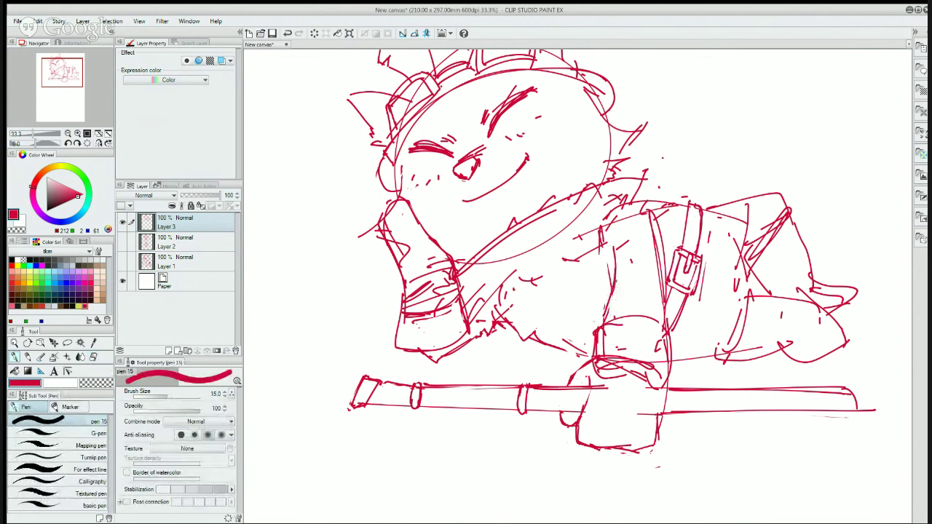
pyautogui.press('e')
pyautogui.moveTo(606, 300); pyautogui.dragTo(614, 289)
pyautogui.press('p')
# - Erase the doubled back edge of the upper arm and redraw it as one line
pyautogui.press('e')
pyautogui.moveTo(662, 230); pyautogui.dragTo(663, 305)
pyautogui.press('p')
pyautogui.press('e')
pyautogui.press('p')
pyautogui.moveTo(660, 252); pyautogui.dragTo(662, 291)
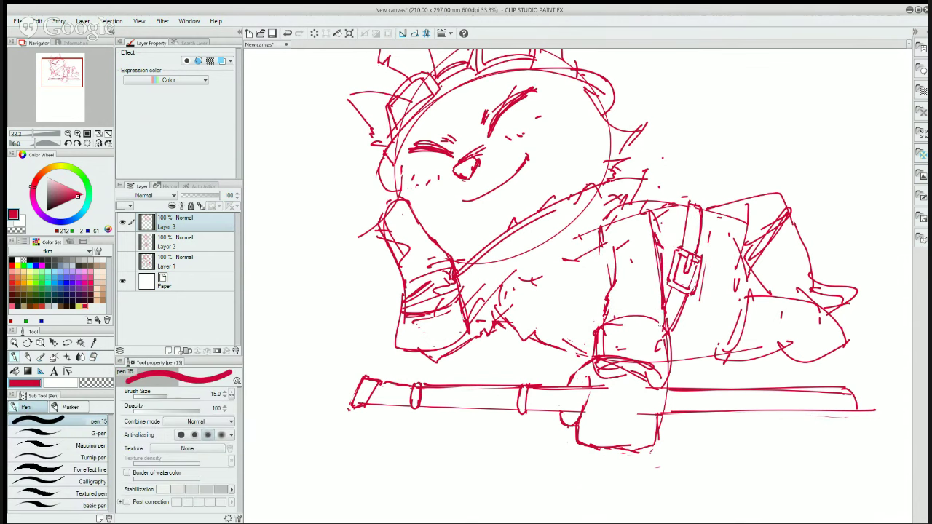
# - Clean up the back edge from the wrist to the hand and redraw the line beside the staff
pyautogui.press('e')
pyautogui.moveTo(664, 332)
pyautogui.mouseDown()
pyautogui.moveTo(668, 375)
pyautogui.moveTo(661, 356)
pyautogui.moveTo(654, 433)
pyautogui.mouseUp()
pyautogui.press('p')
pyautogui.moveTo(659, 385); pyautogui.dragTo(653, 425)
pyautogui.press('e')
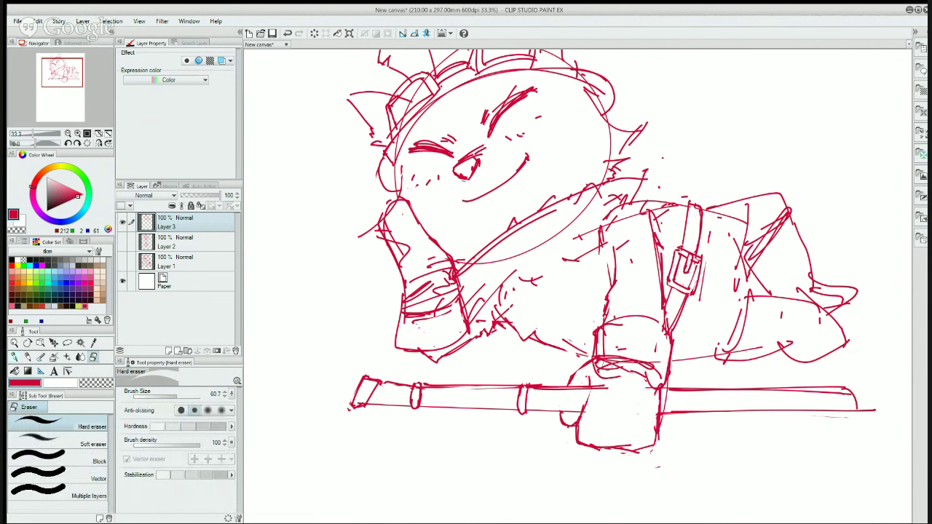
# - Erase the leftover cuff and staff lines inside the hand and redraw the hand's outer contour
pyautogui.moveTo(601, 380)
pyautogui.mouseDown()
pyautogui.moveTo(604, 364)
pyautogui.moveTo(619, 362)
pyautogui.moveTo(636, 371)
pyautogui.moveTo(598, 380)
pyautogui.moveTo(655, 388)
pyautogui.mouseUp()
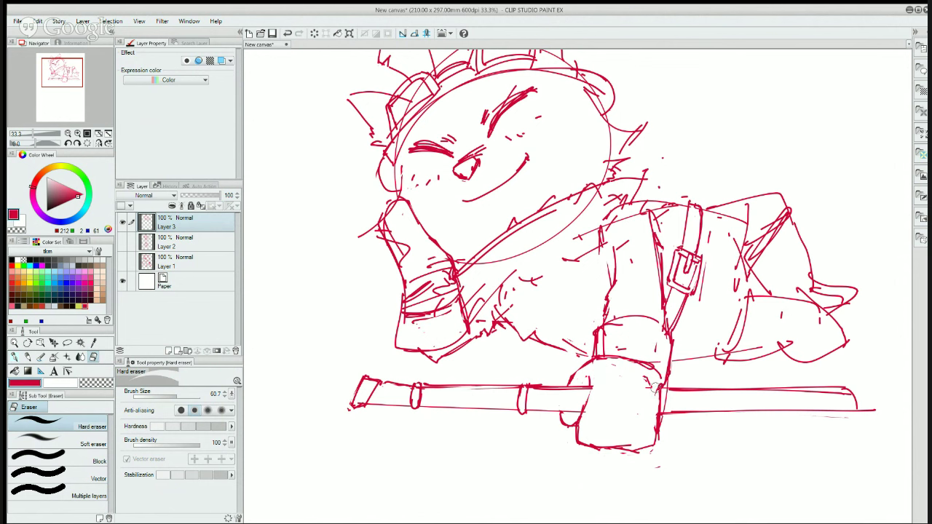
pyautogui.press('p')
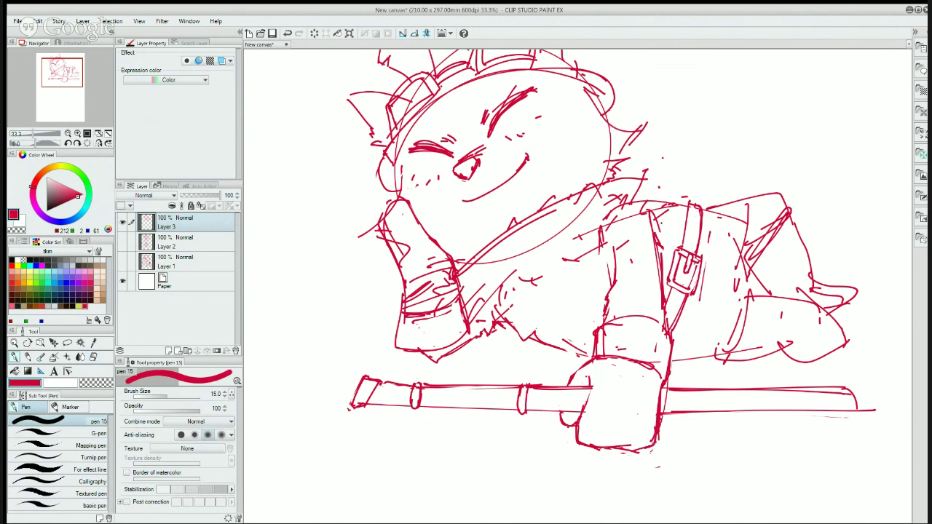
pyautogui.press('e')
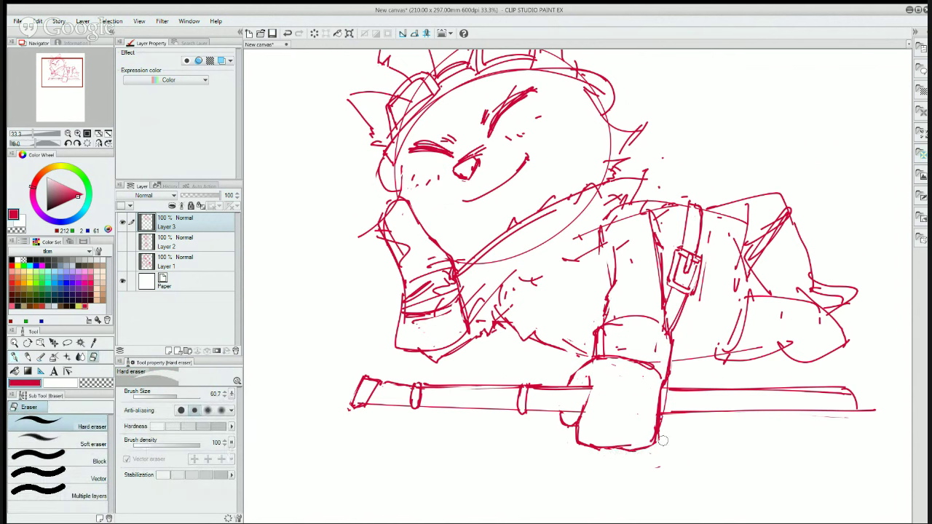
pyautogui.moveTo(662, 440)
pyautogui.mouseDown()
pyautogui.moveTo(658, 423)
pyautogui.moveTo(676, 422)
pyautogui.mouseUp()
# - Redraw the bent leg's upper contour and shin with firmer lines, and darken the fold behind the thigh
pyautogui.moveTo(806, 217); pyautogui.dragTo(786, 263)
pyautogui.press('p')
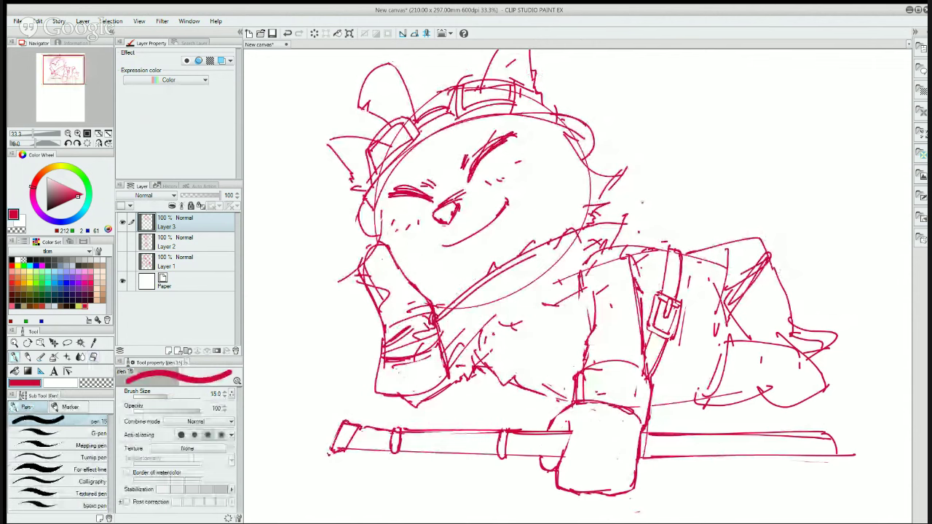
pyautogui.press('e')
pyautogui.moveTo(746, 239)
pyautogui.mouseDown()
pyautogui.moveTo(692, 255)
pyautogui.moveTo(761, 238)
pyautogui.mouseUp()
pyautogui.press('p')
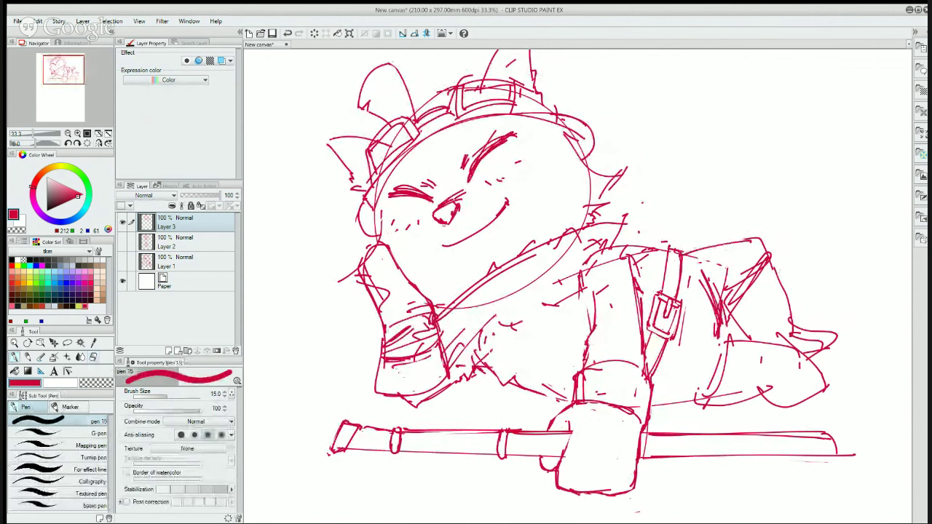
pyautogui.moveTo(680, 253)
pyautogui.mouseDown()
pyautogui.moveTo(746, 241)
pyautogui.moveTo(762, 254)
pyautogui.moveTo(760, 240)
pyautogui.moveTo(786, 294)
pyautogui.moveTo(776, 252)
pyautogui.mouseUp()
pyautogui.press('e')
pyautogui.press('p')
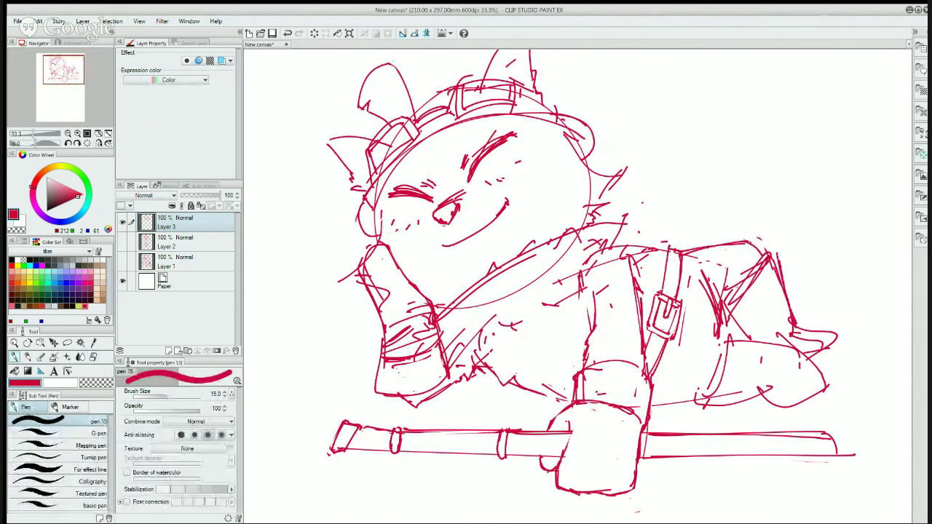
# - Erase the doubled fold lines running from the knee, trim the knee corner and hatch the crease behind the thigh
pyautogui.moveTo(720, 298)
pyautogui.mouseDown()
pyautogui.moveTo(783, 248)
pyautogui.moveTo(732, 299)
pyautogui.mouseUp()
pyautogui.press('e')
pyautogui.moveTo(766, 257); pyautogui.dragTo(735, 297)
pyautogui.press('p')
pyautogui.press('e')
pyautogui.moveTo(760, 243); pyautogui.dragTo(784, 265)
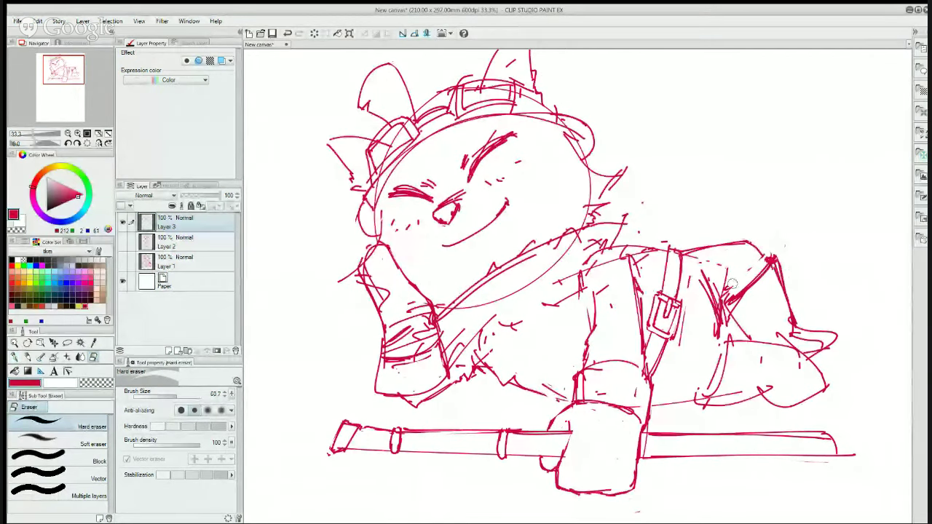
pyautogui.press('p')
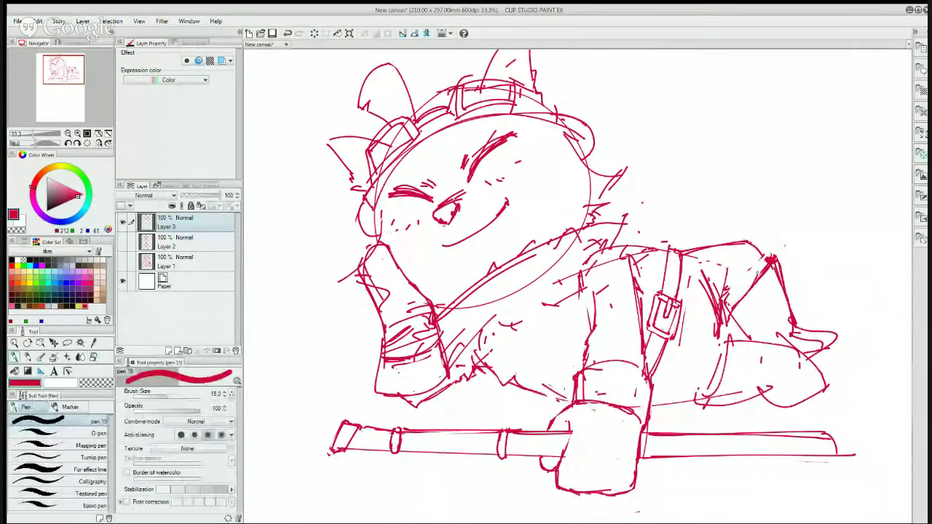
pyautogui.press('e')
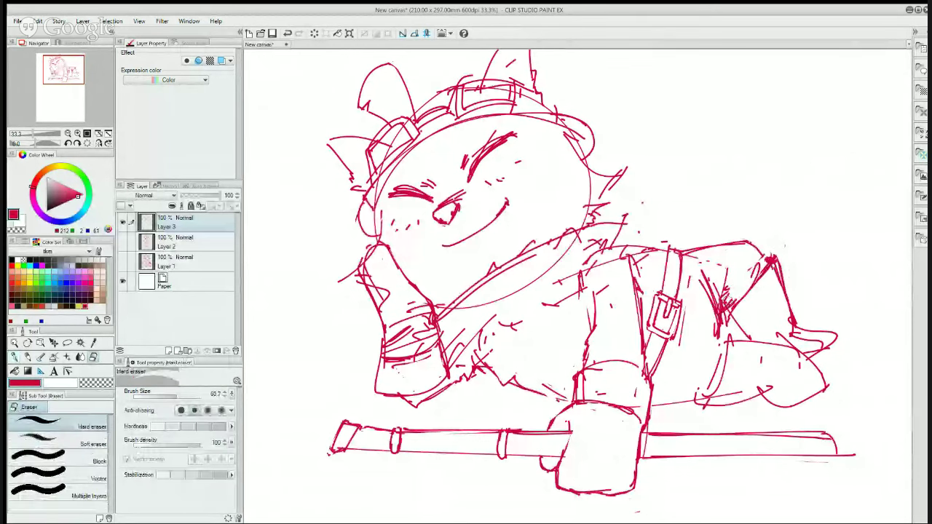
pyautogui.press('p')
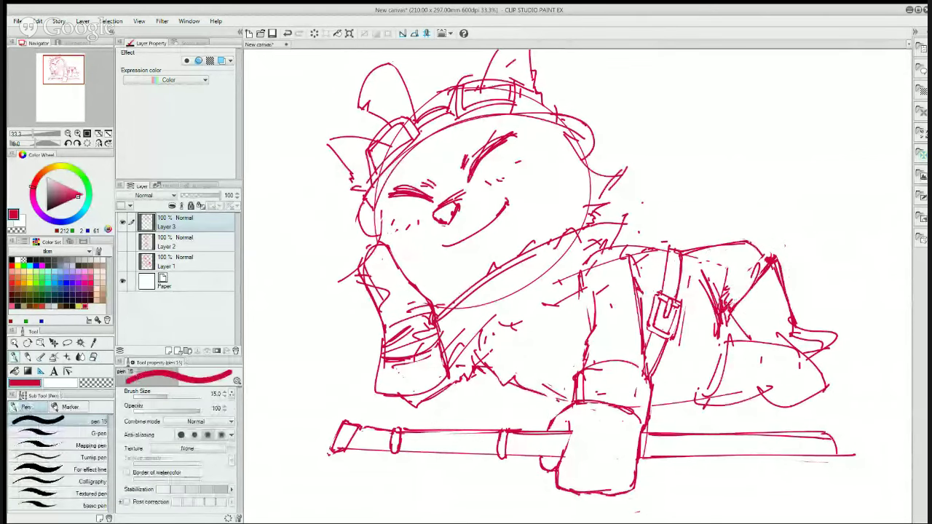
# - Reinforce the upper foot's outline and rework the underside of the lower foot with broken strokes
pyautogui.moveTo(798, 328); pyautogui.dragTo(835, 340)
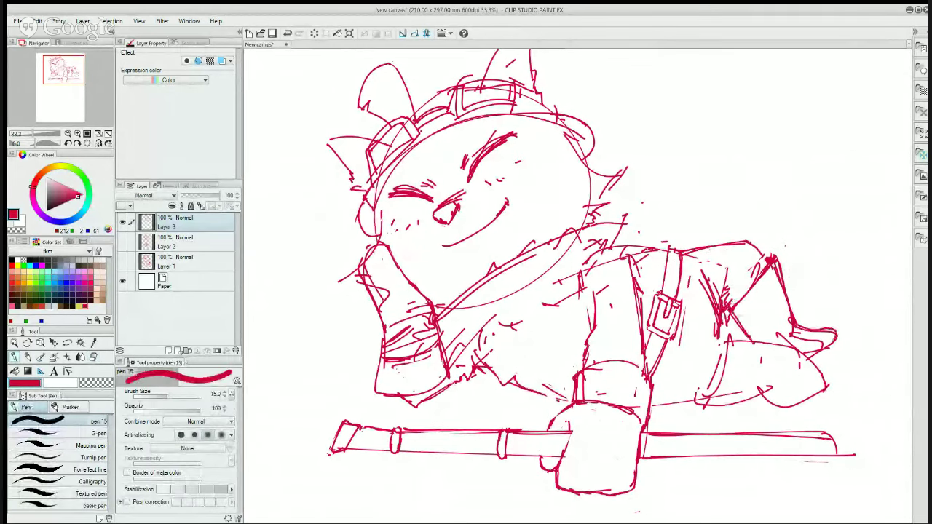
pyautogui.moveTo(765, 393)
pyautogui.mouseDown()
pyautogui.moveTo(827, 394)
pyautogui.moveTo(770, 402)
pyautogui.moveTo(795, 405)
pyautogui.moveTo(787, 395)
pyautogui.mouseUp()
pyautogui.press('e')
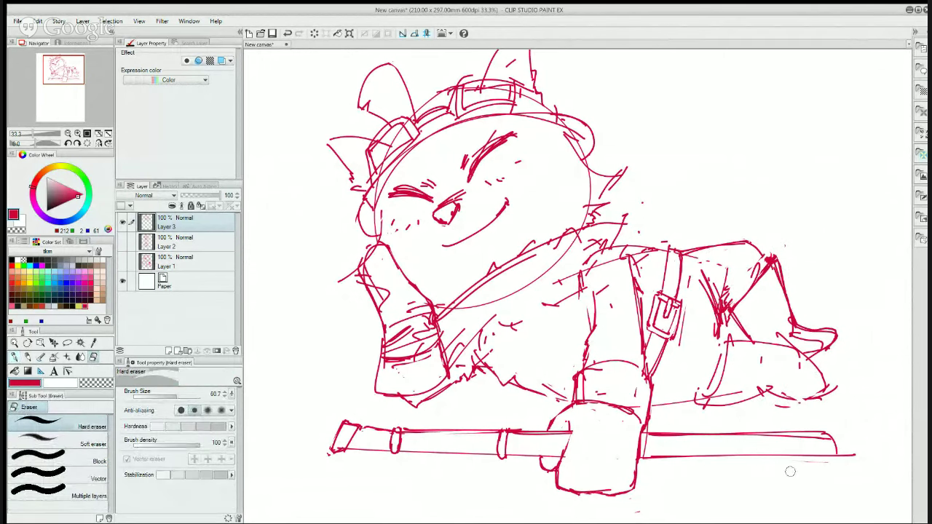
# - Add short red fur strokes beneath the outer brow, between the brows and on the far cheek
pyautogui.press('p')
pyautogui.moveTo(520, 157); pyautogui.dragTo(525, 154)
pyautogui.moveTo(523, 147); pyautogui.dragTo(535, 141)
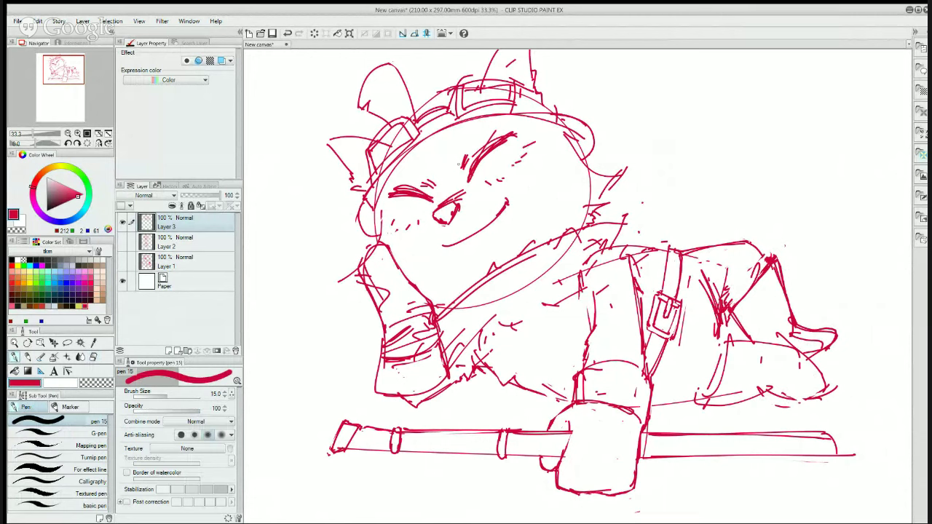
pyautogui.moveTo(449, 169); pyautogui.dragTo(451, 177)
pyautogui.moveTo(437, 170); pyautogui.dragTo(439, 179)
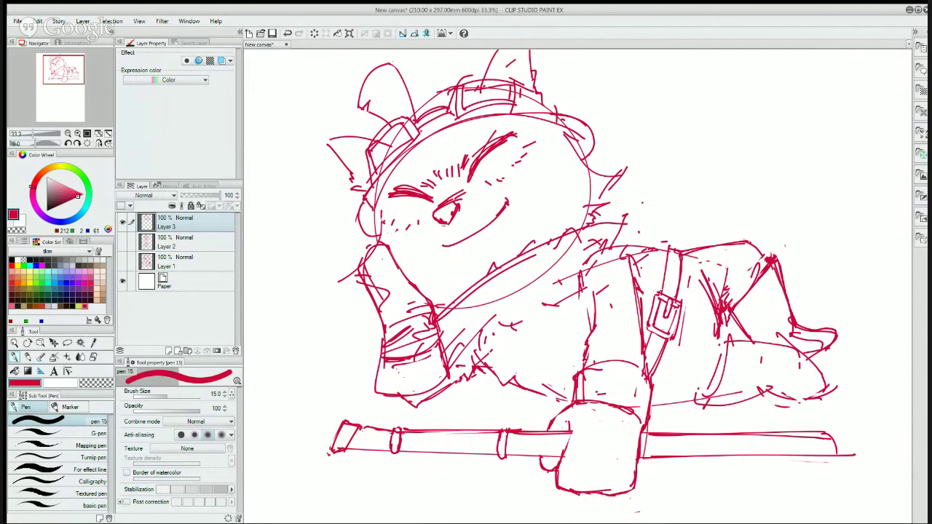
# - Draw a curved band across the staff near its far end and add lengthwise lines inside the tip
pyautogui.scroll(-5, 589, 391)
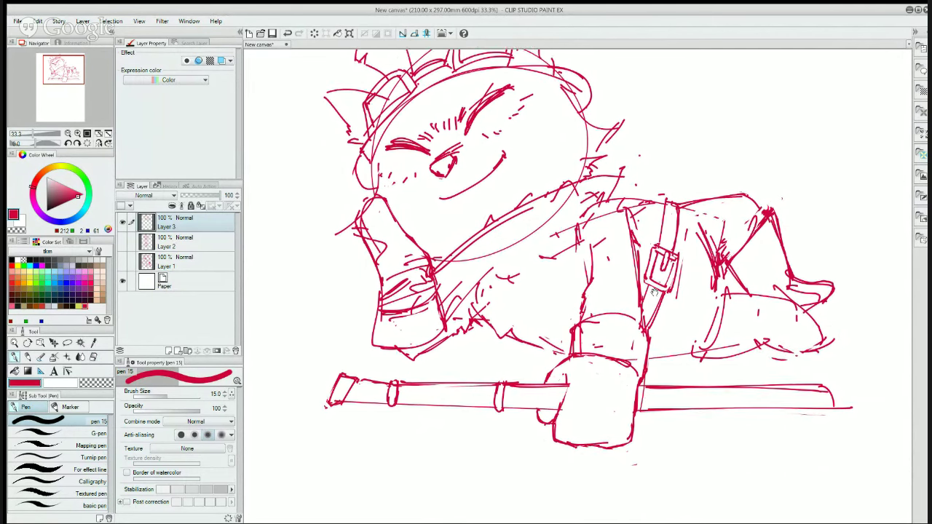
pyautogui.moveTo(633, 300); pyautogui.dragTo(634, 272)
pyautogui.moveTo(782, 198); pyautogui.dragTo(777, 227)
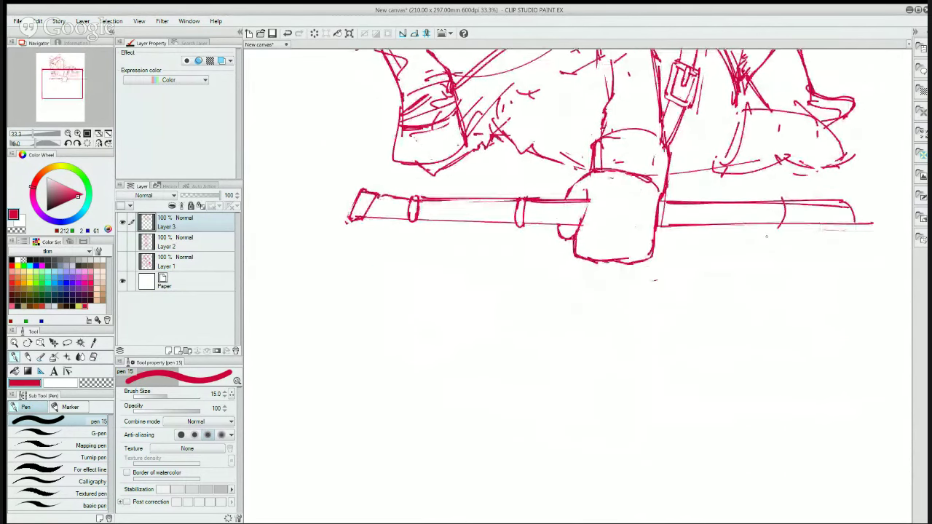
pyautogui.moveTo(824, 207)
pyautogui.mouseDown()
pyautogui.moveTo(852, 201)
pyautogui.moveTo(856, 211)
pyautogui.mouseUp()
pyautogui.moveTo(813, 220); pyautogui.dragTo(851, 215)
pyautogui.moveTo(623, 340)
pyautogui.mouseDown()
pyautogui.moveTo(673, 362)
pyautogui.moveTo(648, 405)
pyautogui.mouseUp()
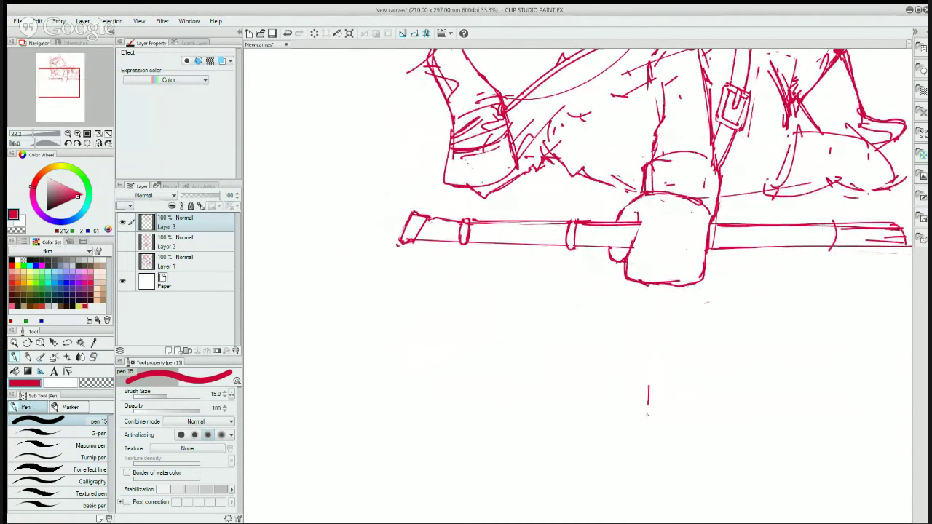
pyautogui.moveTo(728, 267); pyautogui.dragTo(662, 404)
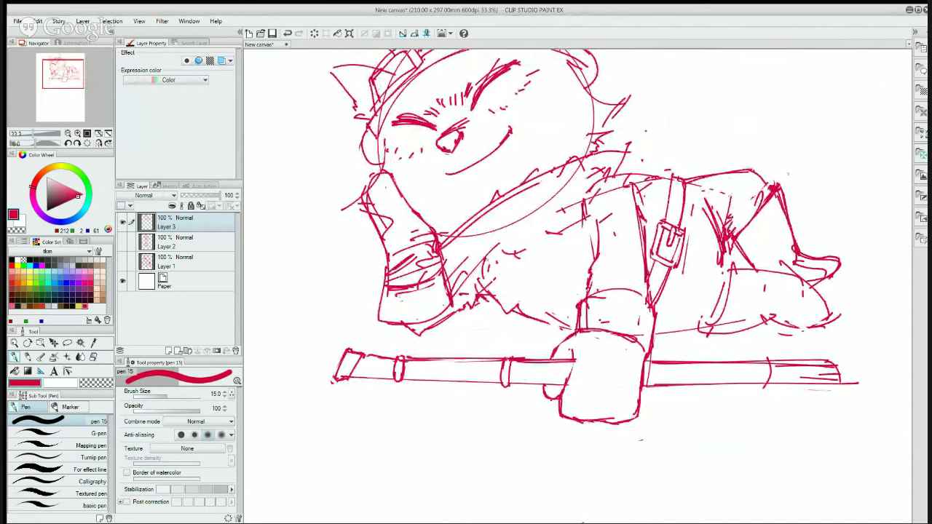
# - Draw two parallel band lines across the torso and sketch the strap's gathered folds at the waist
pyautogui.moveTo(476, 267); pyautogui.dragTo(594, 240)
pyautogui.moveTo(460, 284); pyautogui.dragTo(601, 249)
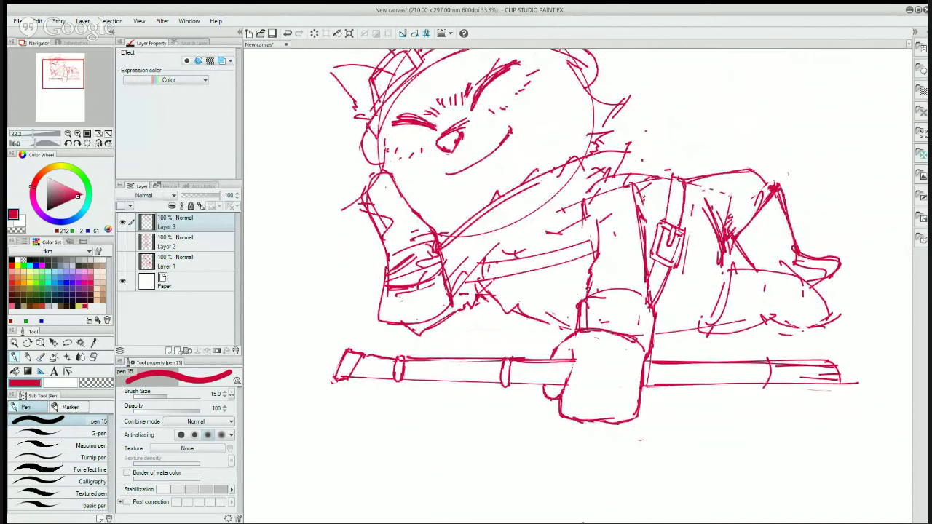
pyautogui.moveTo(637, 204)
pyautogui.mouseDown()
pyautogui.moveTo(668, 173)
pyautogui.moveTo(675, 185)
pyautogui.moveTo(665, 182)
pyautogui.moveTo(686, 171)
pyautogui.moveTo(681, 161)
pyautogui.mouseUp()
pyautogui.press('e')
pyautogui.press('p')
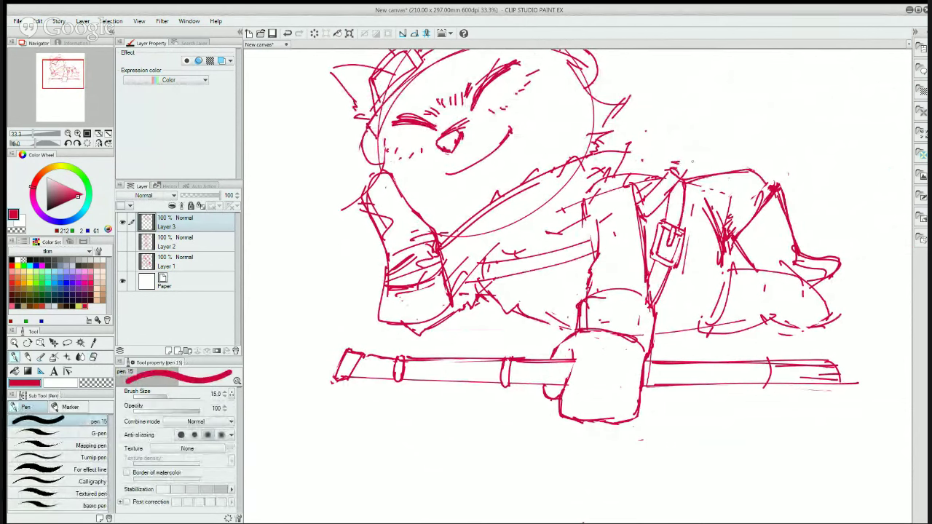
# - Draw a circle above the hips with a slanted line leading up to it and a feathery tuft beside it
pyautogui.moveTo(671, 120)
pyautogui.mouseDown()
pyautogui.moveTo(705, 176)
pyautogui.moveTo(676, 115)
pyautogui.moveTo(674, 154)
pyautogui.moveTo(684, 104)
pyautogui.moveTo(639, 178)
pyautogui.mouseUp()
pyautogui.hotkey('ctrl', 'z')
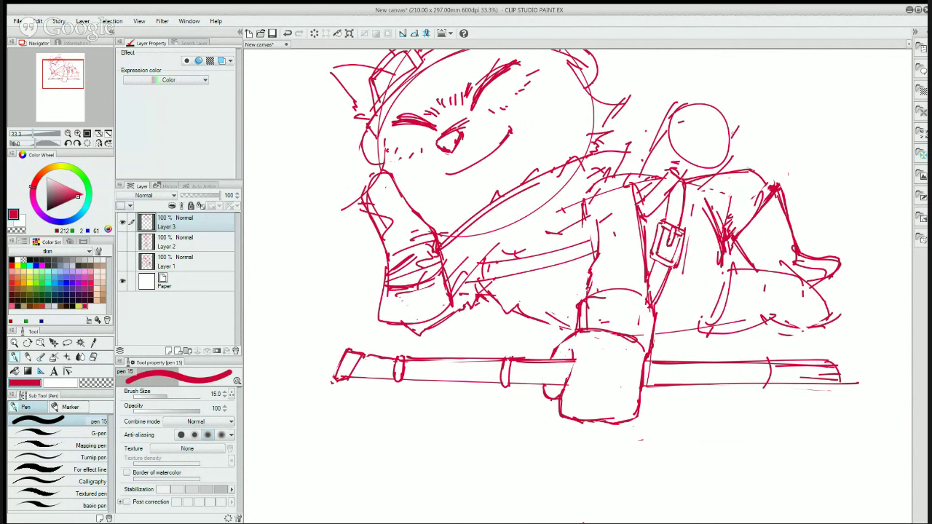
pyautogui.moveTo(729, 144); pyautogui.dragTo(763, 101)
pyautogui.moveTo(730, 132); pyautogui.dragTo(752, 77)
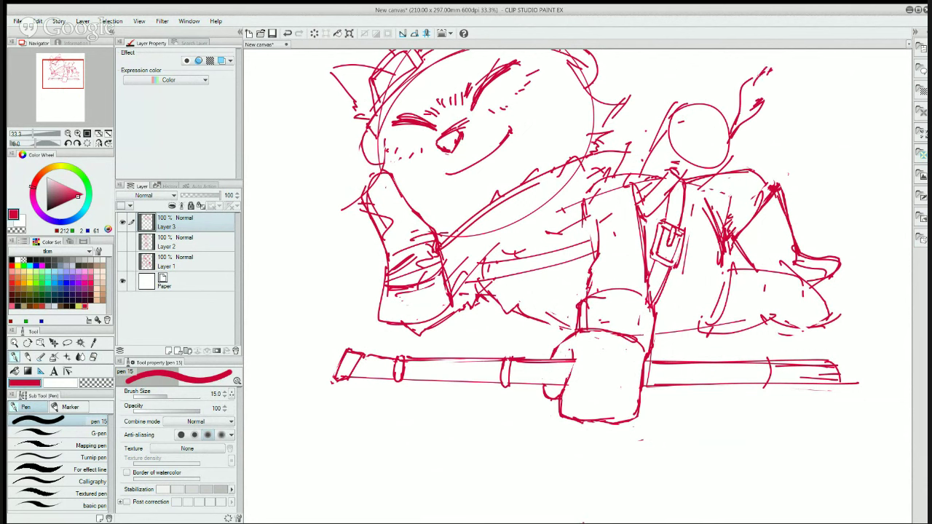
pyautogui.moveTo(740, 115); pyautogui.dragTo(754, 85)
pyautogui.moveTo(729, 131)
pyautogui.mouseDown()
pyautogui.moveTo(729, 70)
pyautogui.moveTo(737, 76)
pyautogui.moveTo(754, 62)
pyautogui.mouseUp()
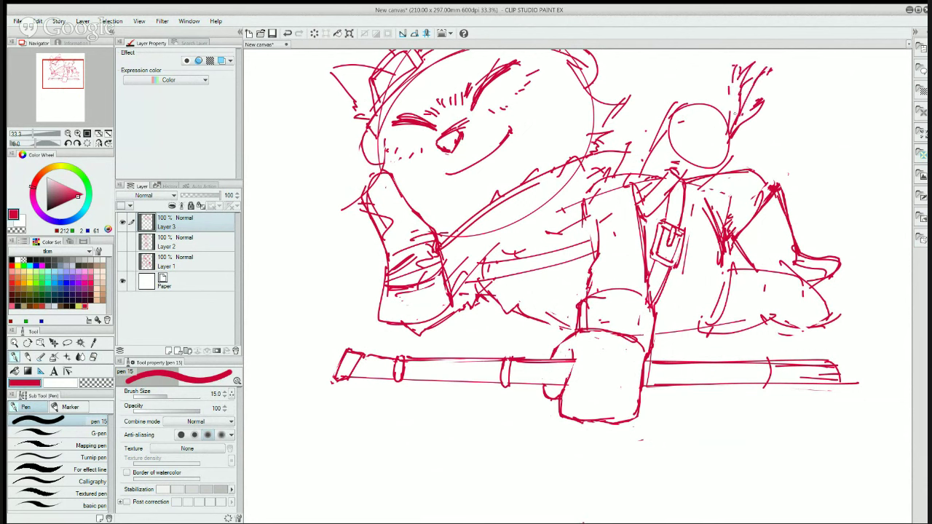
pyautogui.moveTo(724, 104)
pyautogui.mouseDown()
pyautogui.moveTo(734, 66)
pyautogui.moveTo(757, 74)
pyautogui.mouseUp()
pyautogui.moveTo(756, 78)
pyautogui.mouseDown()
pyautogui.moveTo(761, 71)
pyautogui.moveTo(733, 121)
pyautogui.mouseUp()
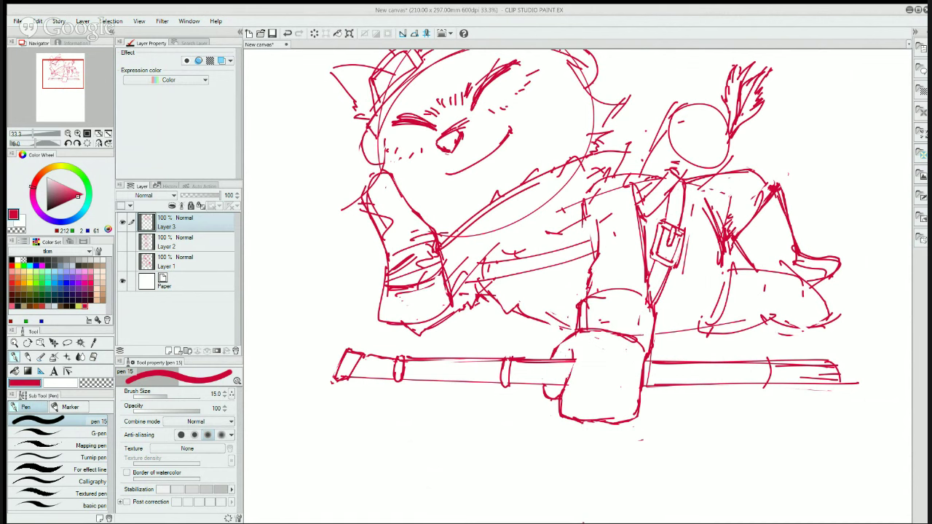
# - Erase the stray pen marks from the blank area below the staff
pyautogui.scroll(-5, 681, 467)
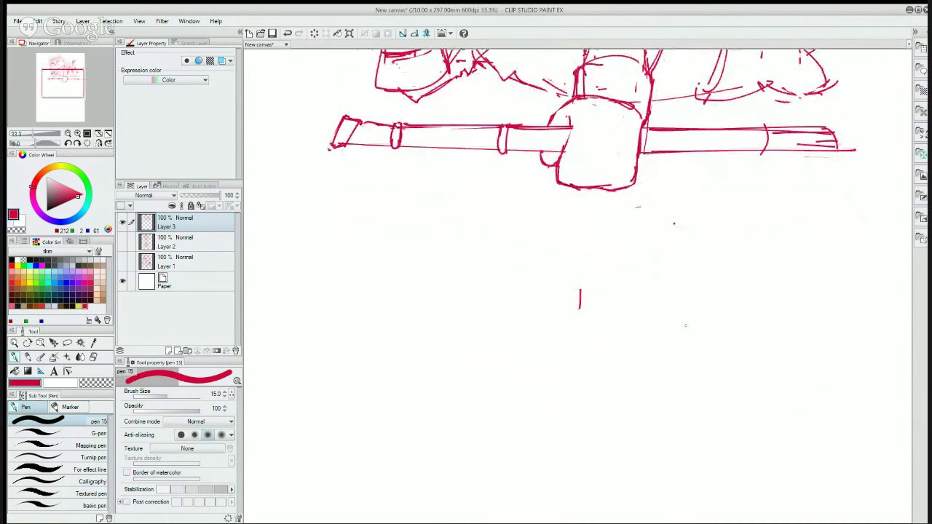
pyautogui.press('e')
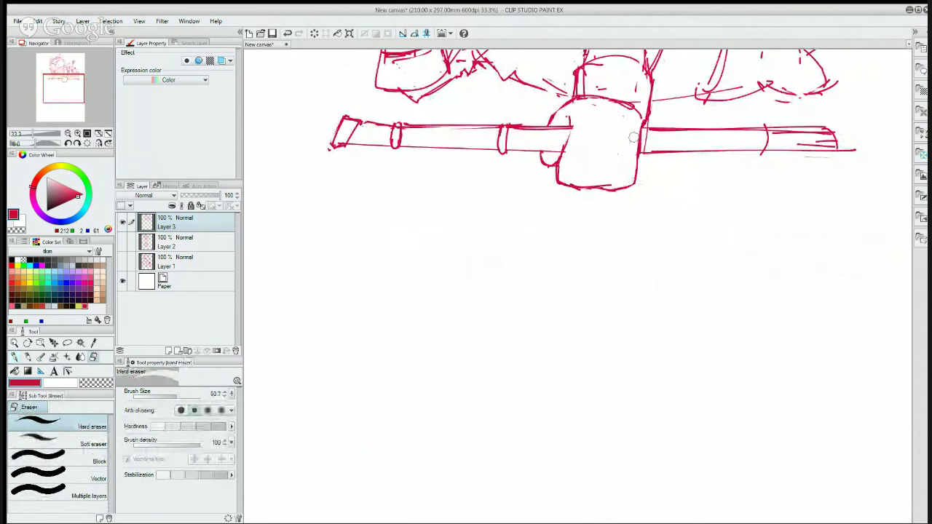
pyautogui.press('p')
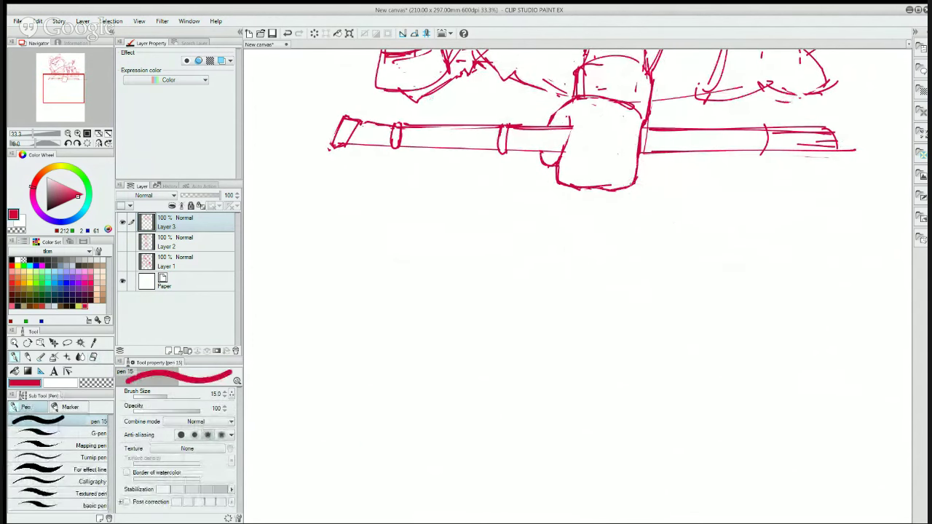
pyautogui.press('e')
pyautogui.moveTo(524, 298); pyautogui.dragTo(562, 260)
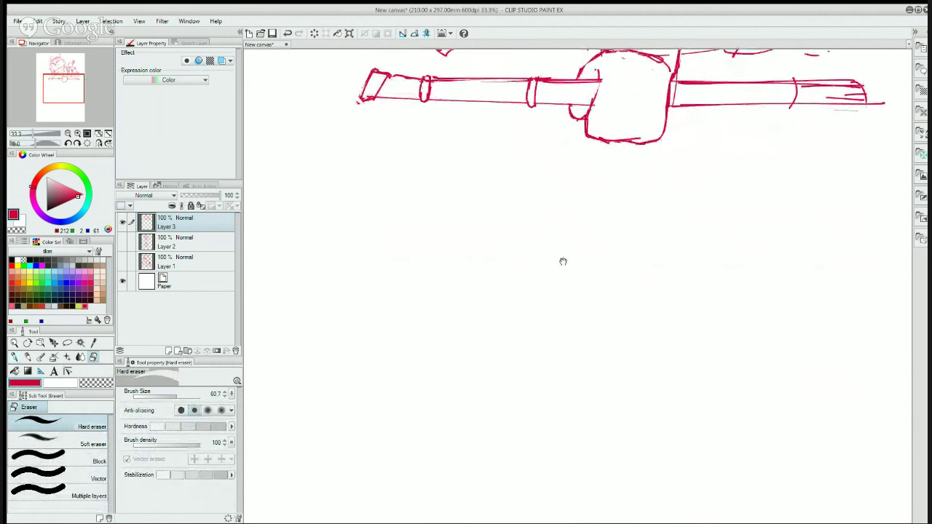
pyautogui.press('p')
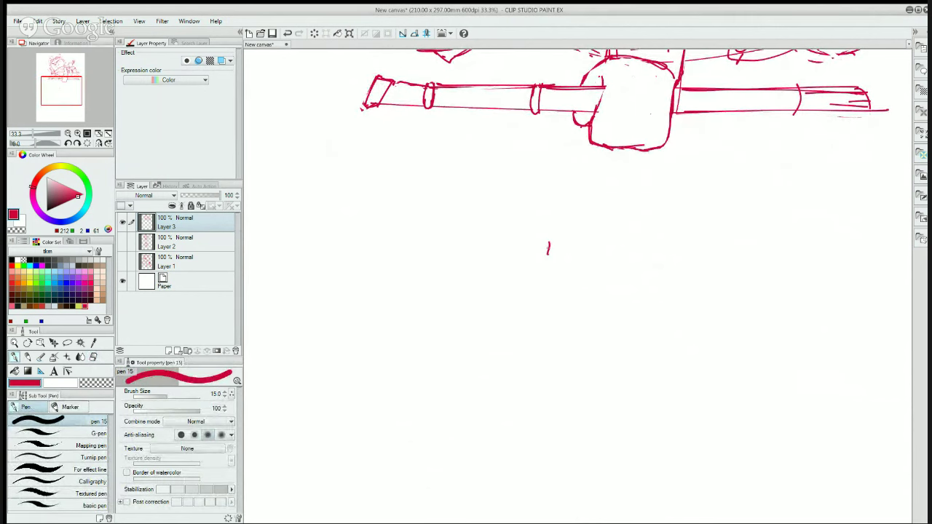
pyautogui.press('e')
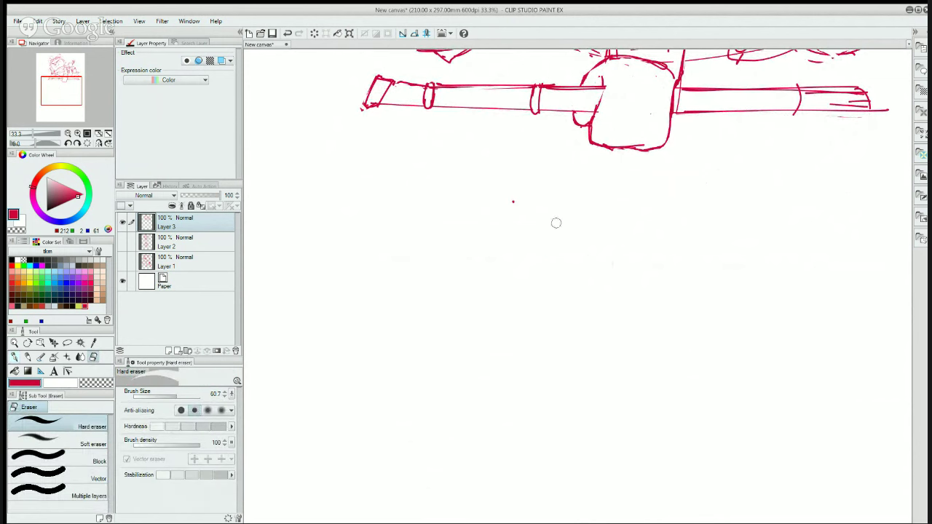
pyautogui.press('p')
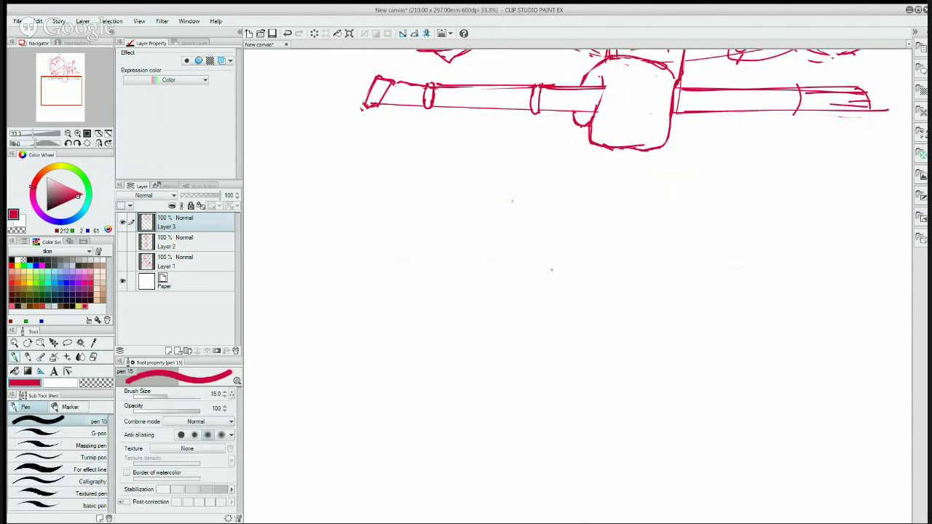
pyautogui.moveTo(575, 249); pyautogui.dragTo(576, 309)
pyautogui.moveTo(525, 219); pyautogui.dragTo(532, 300)
# - Thicken the outer edge of the rounded raised ear above the goggles
pyautogui.scroll(7, 532, 300)
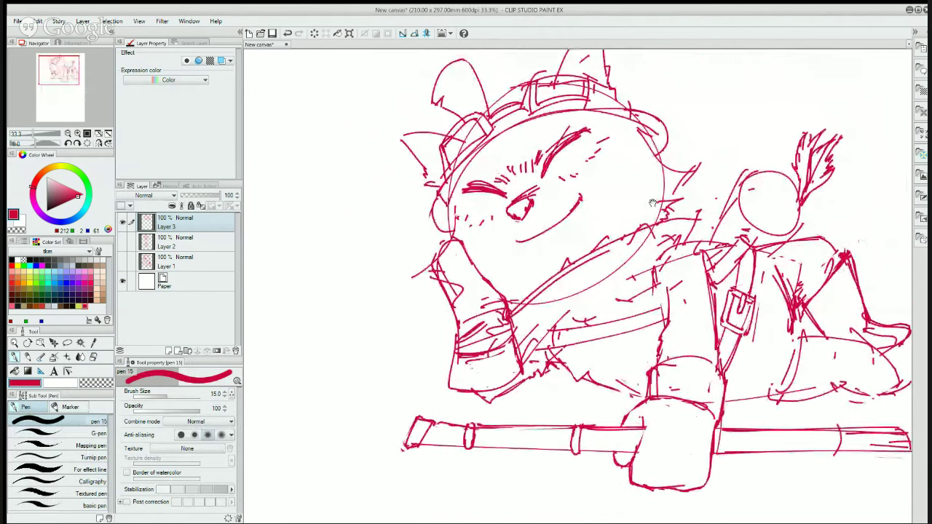
pyautogui.moveTo(652, 203); pyautogui.dragTo(642, 276)
pyautogui.moveTo(447, 132); pyautogui.dragTo(425, 156)
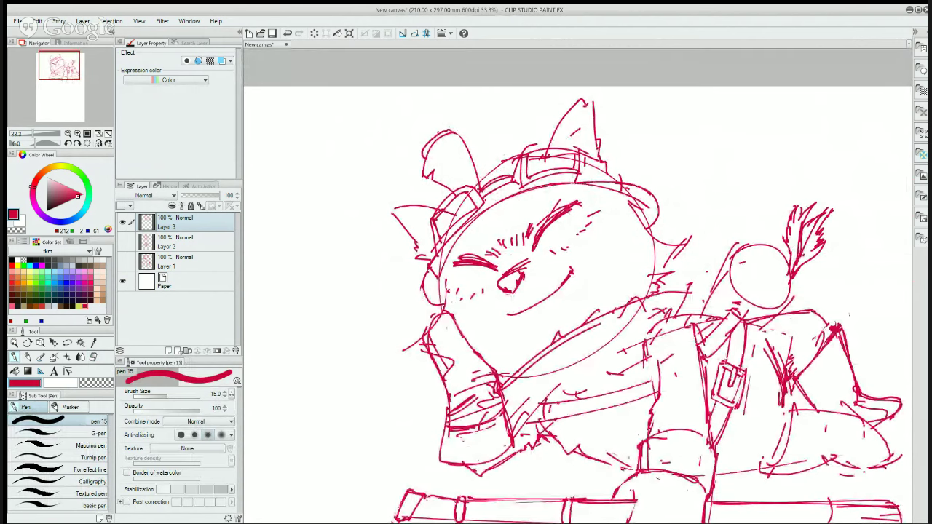
pyautogui.press('e')
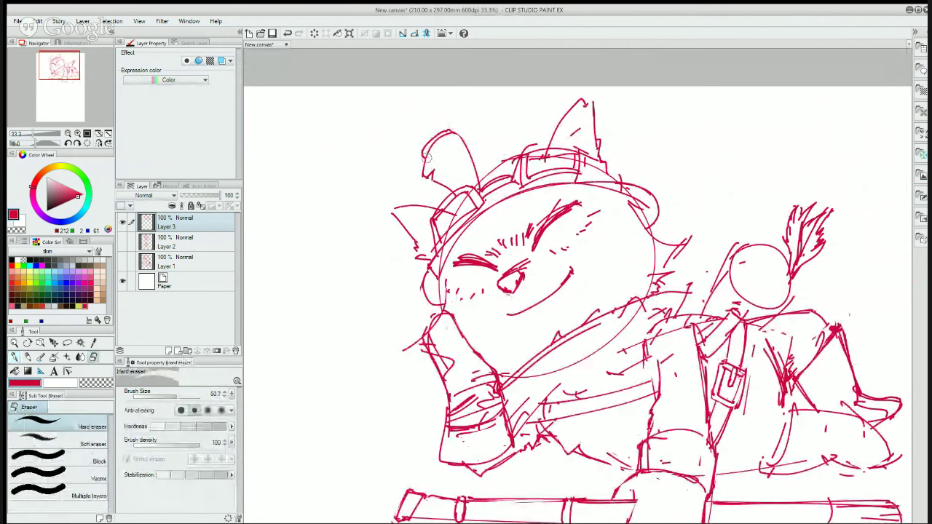
# - Redraw the rounded knee end of the lower leg and hatch a dark fold near its foot
pyautogui.moveTo(676, 198)
pyautogui.mouseDown()
pyautogui.moveTo(638, 188)
pyautogui.moveTo(545, 196)
pyautogui.moveTo(523, 167)
pyautogui.mouseUp()
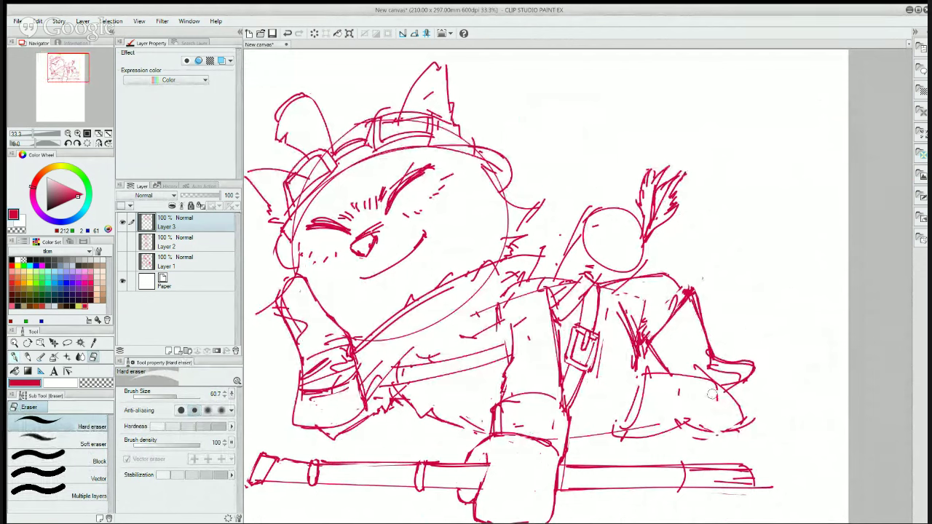
pyautogui.press('p')
pyautogui.moveTo(682, 422)
pyautogui.mouseDown()
pyautogui.moveTo(686, 382)
pyautogui.moveTo(692, 423)
pyautogui.moveTo(632, 429)
pyautogui.moveTo(642, 374)
pyautogui.mouseUp()
pyautogui.press('e')
pyautogui.press('p')
pyautogui.press('e')
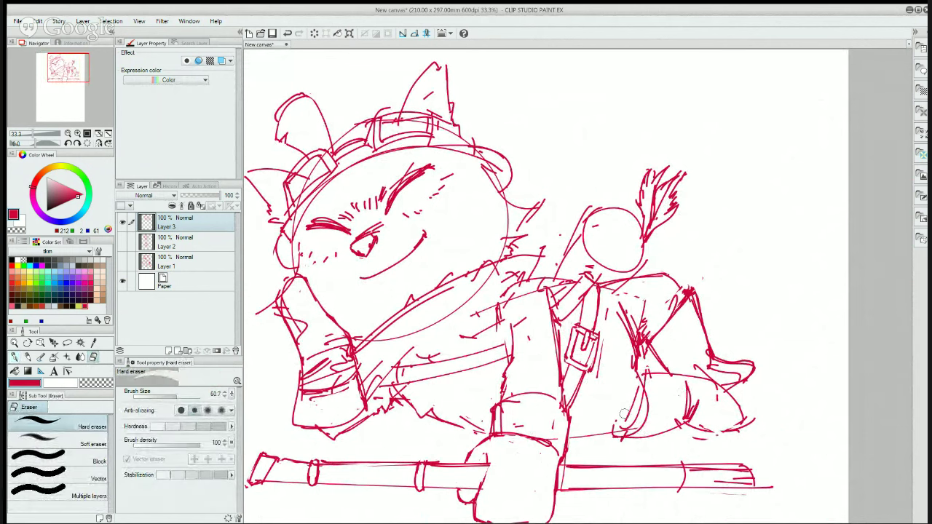
# - Erase the doubled inner curve at the lower leg's knee and the leftover lines inside the wrist cuff
pyautogui.moveTo(624, 413)
pyautogui.mouseDown()
pyautogui.moveTo(638, 389)
pyautogui.moveTo(625, 427)
pyautogui.mouseUp()
pyautogui.moveTo(625, 425); pyautogui.dragTo(635, 415)
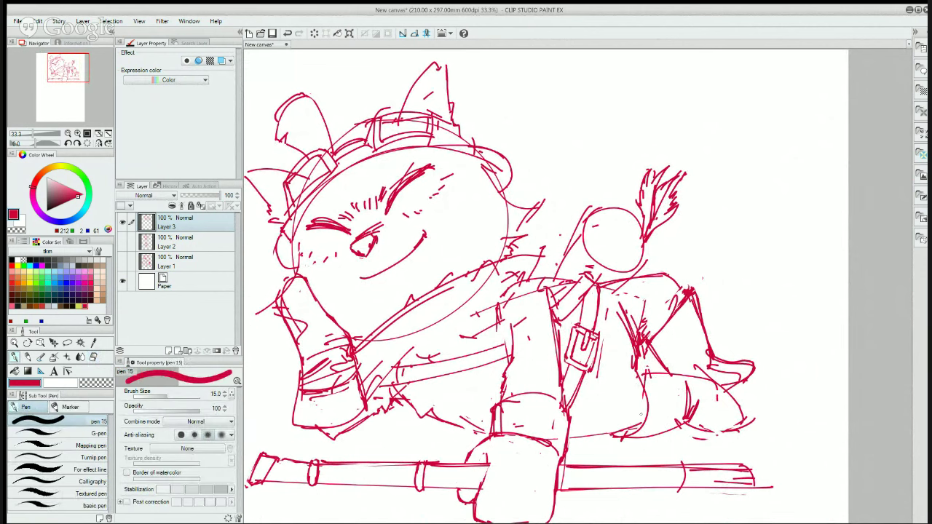
pyautogui.press('e')
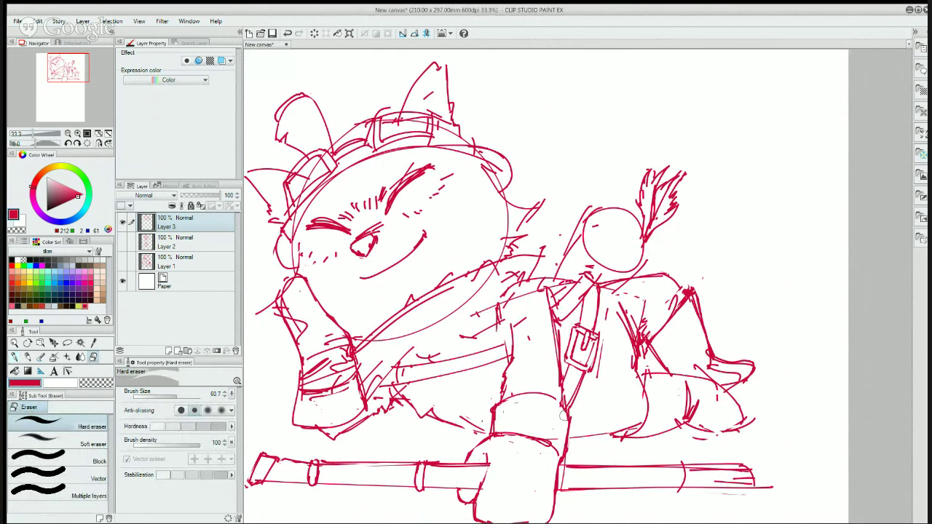
# - Tidy the slanted line beside the circle above the hips and erase the line crossing from it into the thigh
pyautogui.moveTo(661, 410); pyautogui.dragTo(695, 351)
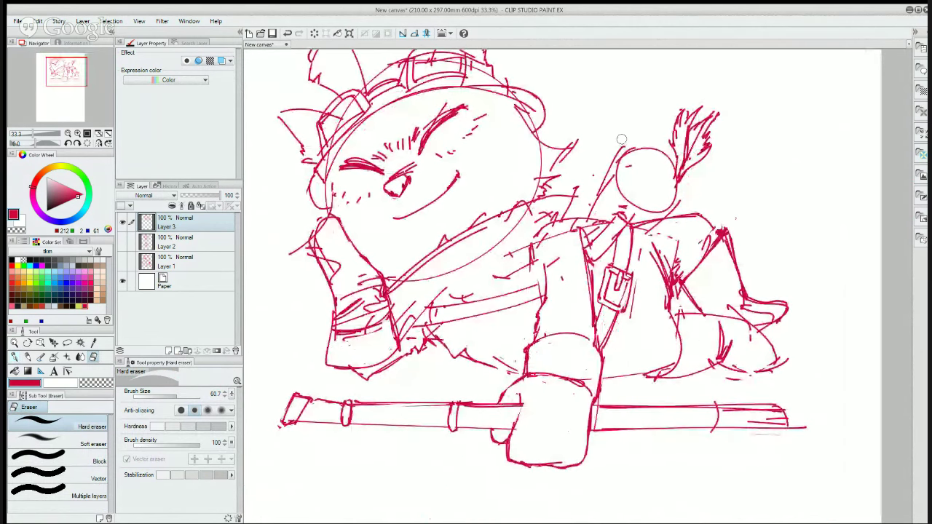
pyautogui.press('p')
pyautogui.press('e')
pyautogui.moveTo(614, 173)
pyautogui.mouseDown()
pyautogui.moveTo(593, 211)
pyautogui.moveTo(621, 155)
pyautogui.moveTo(602, 193)
pyautogui.moveTo(616, 179)
pyautogui.moveTo(624, 199)
pyautogui.mouseUp()
pyautogui.press('p')
pyautogui.press('e')
pyautogui.press('p')
pyautogui.press('e')
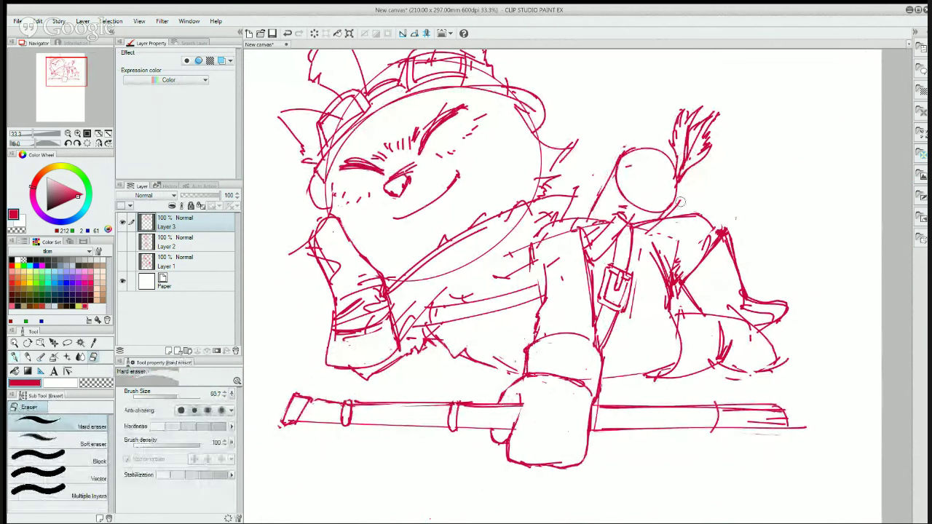
pyautogui.moveTo(681, 201)
pyautogui.mouseDown()
pyautogui.moveTo(647, 235)
pyautogui.moveTo(669, 227)
pyautogui.moveTo(642, 237)
pyautogui.moveTo(672, 235)
pyautogui.moveTo(644, 237)
pyautogui.moveTo(658, 228)
pyautogui.moveTo(637, 230)
pyautogui.mouseUp()
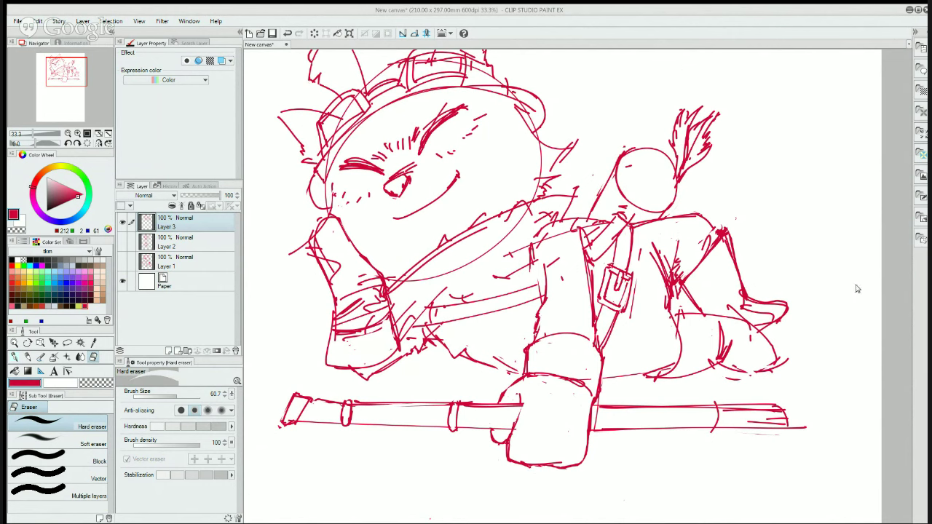
# - Draw a large oval in the blank area below the character as the base of a new sketch
pyautogui.moveTo(727, 444); pyautogui.dragTo(742, 226)
pyautogui.moveTo(704, 411); pyautogui.dragTo(655, 216)
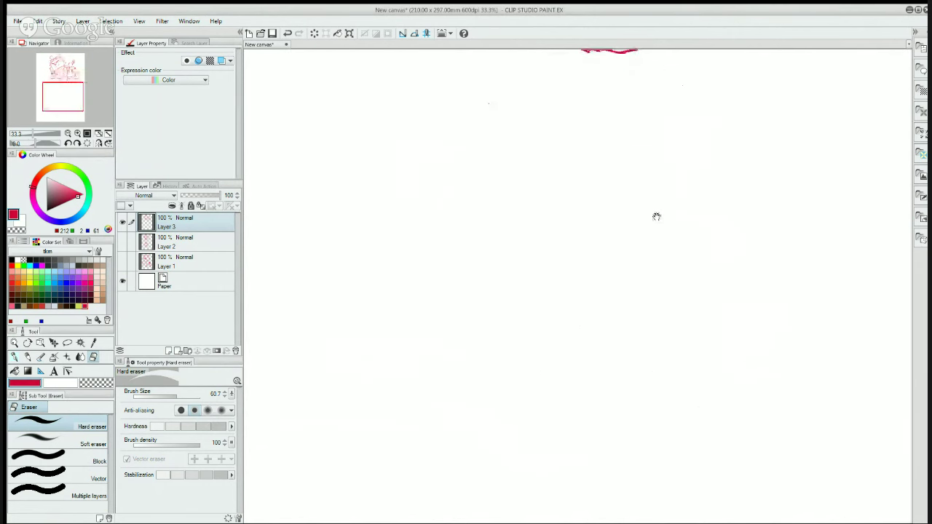
pyautogui.press('p')
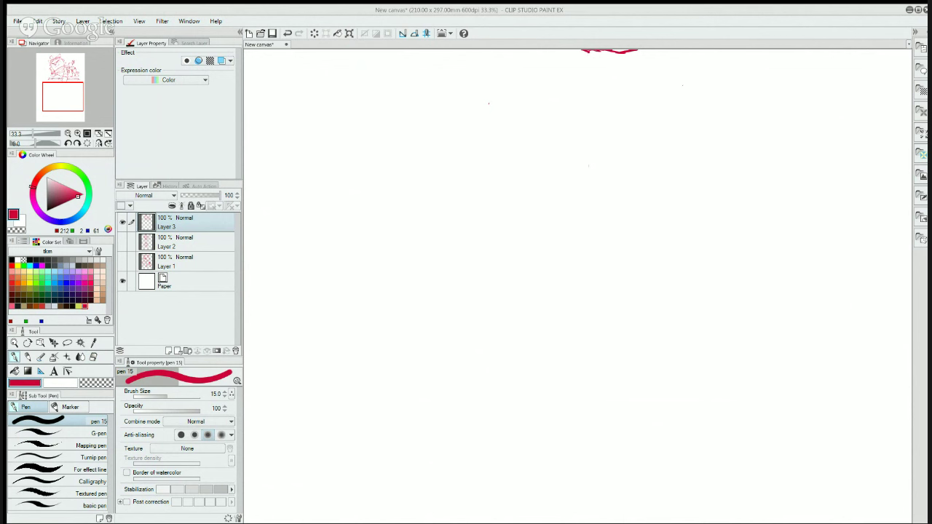
pyautogui.moveTo(539, 182)
pyautogui.mouseDown()
pyautogui.moveTo(543, 208)
pyautogui.moveTo(578, 158)
pyautogui.moveTo(573, 196)
pyautogui.mouseUp()
pyautogui.hotkey('ctrl', 'z')
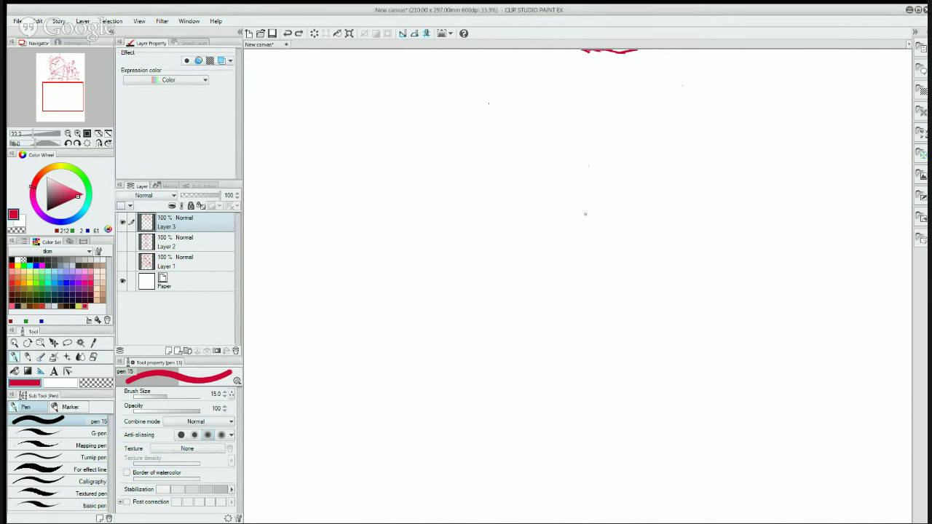
pyautogui.moveTo(567, 137)
pyautogui.mouseDown()
pyautogui.moveTo(545, 119)
pyautogui.moveTo(604, 218)
pyautogui.moveTo(503, 135)
pyautogui.mouseUp()
pyautogui.hotkey('ctrl', 'z')
pyautogui.moveTo(452, 155); pyautogui.dragTo(441, 170)
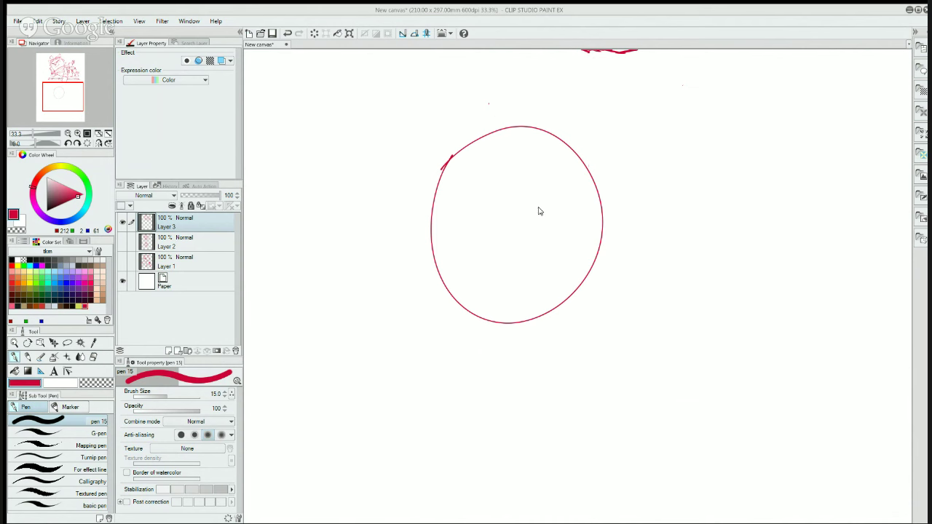
# - Draw two curved upper eyelid lines facing each other across the middle of the oval face
pyautogui.moveTo(526, 234); pyautogui.dragTo(575, 218)
pyautogui.hotkey('ctrl', 'z')
pyautogui.moveTo(449, 212); pyautogui.dragTo(488, 219)
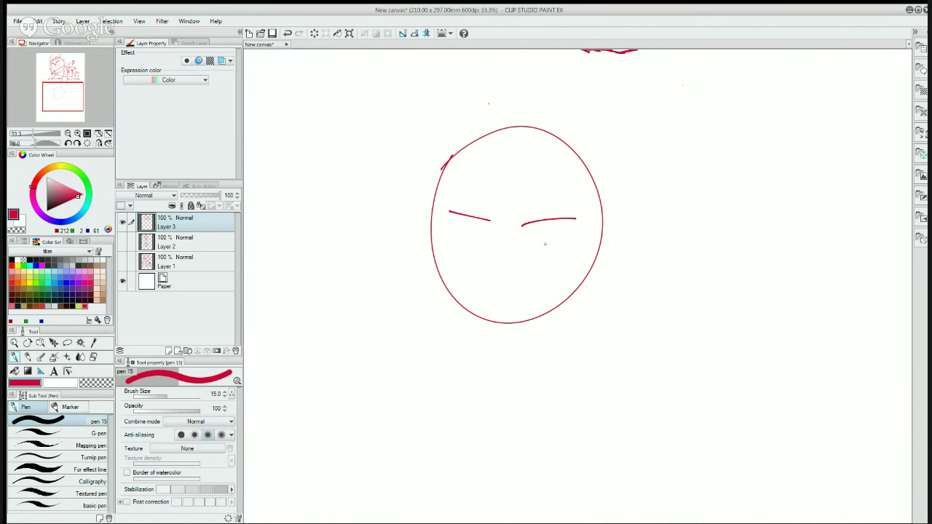
pyautogui.hotkey('ctrl', 'z')
pyautogui.hotkey('ctrl', 'z')
pyautogui.moveTo(580, 215); pyautogui.dragTo(526, 225)
pyautogui.moveTo(446, 213); pyautogui.dragTo(498, 222)
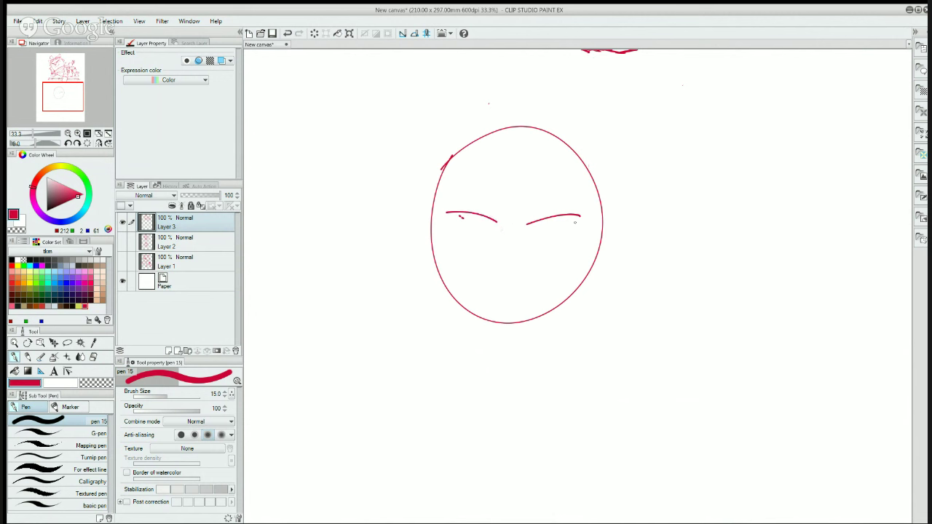
# - Thicken the upper eyelids with outer lash strokes and add open iris curves and short lower lid lines to both eyes
pyautogui.moveTo(575, 222)
pyautogui.mouseDown()
pyautogui.moveTo(576, 237)
pyautogui.moveTo(559, 234)
pyautogui.moveTo(573, 248)
pyautogui.moveTo(567, 219)
pyautogui.moveTo(521, 227)
pyautogui.moveTo(445, 215)
pyautogui.mouseUp()
pyautogui.moveTo(486, 218)
pyautogui.mouseDown()
pyautogui.moveTo(451, 241)
pyautogui.moveTo(450, 231)
pyautogui.mouseUp()
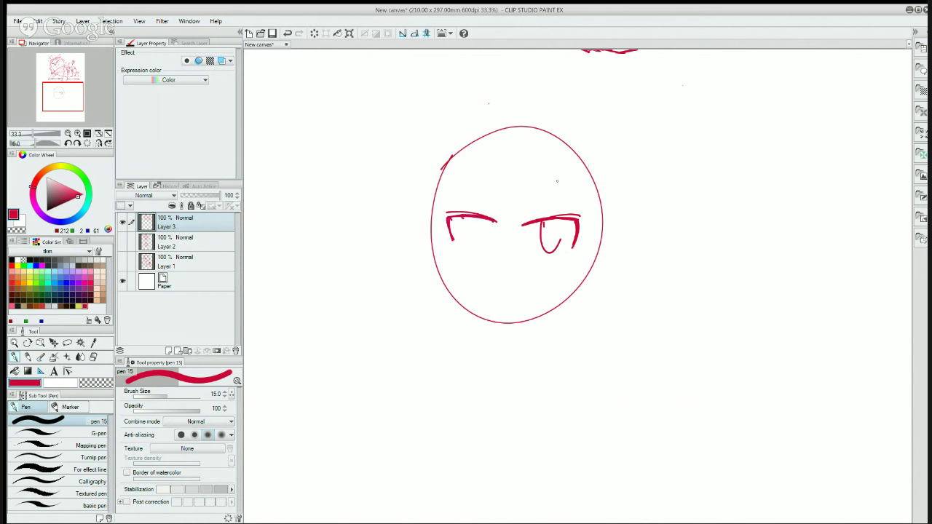
pyautogui.moveTo(551, 259); pyautogui.dragTo(564, 255)
pyautogui.moveTo(454, 246); pyautogui.dragTo(470, 253)
pyautogui.moveTo(464, 217); pyautogui.dragTo(483, 245)
# - Draw a thin eyebrow above each eye and a short wavy mouth near the chin
pyautogui.moveTo(531, 198); pyautogui.dragTo(574, 193)
pyautogui.moveTo(504, 195); pyautogui.dragTo(464, 182)
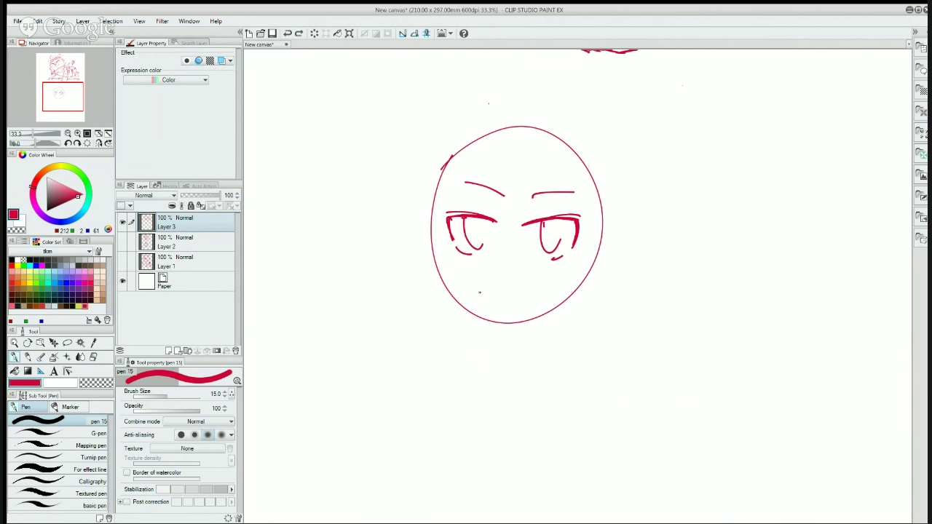
pyautogui.moveTo(480, 292); pyautogui.dragTo(540, 290)
pyautogui.hotkey('ctrl', 'z')
# - Draw a narrow pointed bang falling between the eyes and a longer strand from its top across the left eye
pyautogui.moveTo(541, 141); pyautogui.dragTo(490, 233)
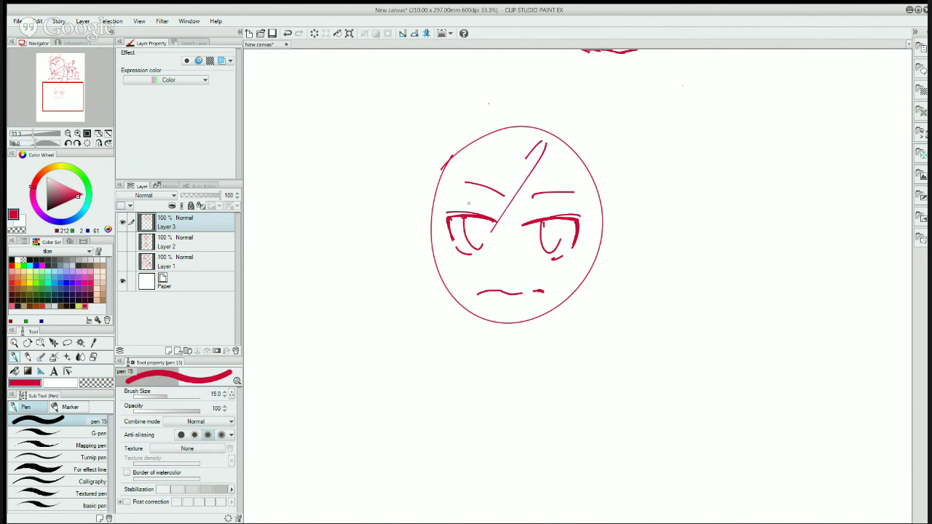
pyautogui.hotkey('ctrl', 'z')
pyautogui.hotkey('ctrl', 'z')
pyautogui.moveTo(539, 150); pyautogui.dragTo(467, 279)
pyautogui.hotkey('ctrl', 'z')
pyautogui.moveTo(535, 140); pyautogui.dragTo(494, 238)
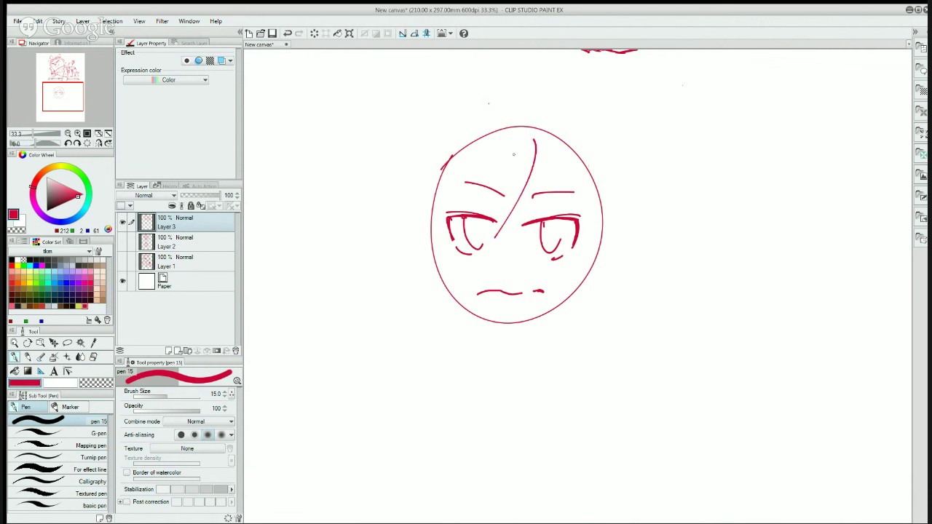
pyautogui.moveTo(519, 131); pyautogui.dragTo(495, 234)
pyautogui.moveTo(518, 133); pyautogui.dragTo(435, 334)
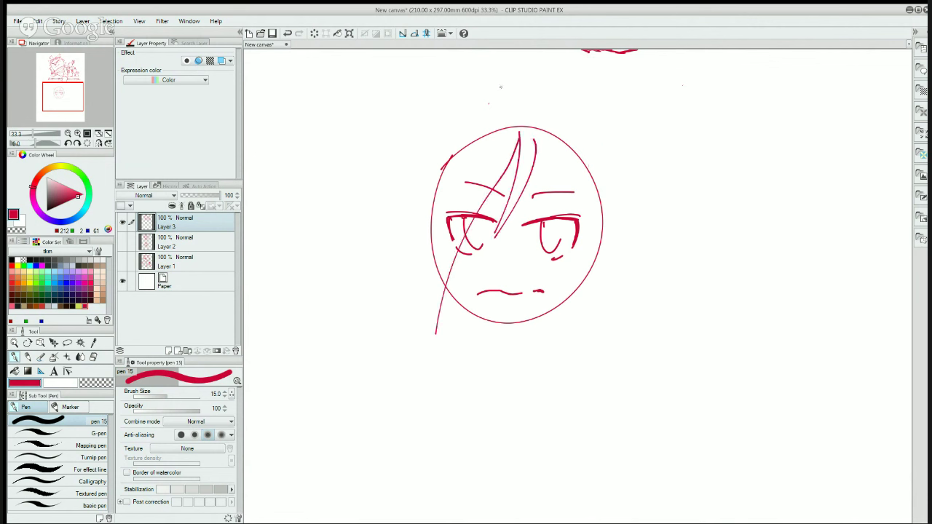
pyautogui.hotkey('ctrl', 'z')
pyautogui.moveTo(520, 131); pyautogui.dragTo(474, 283)
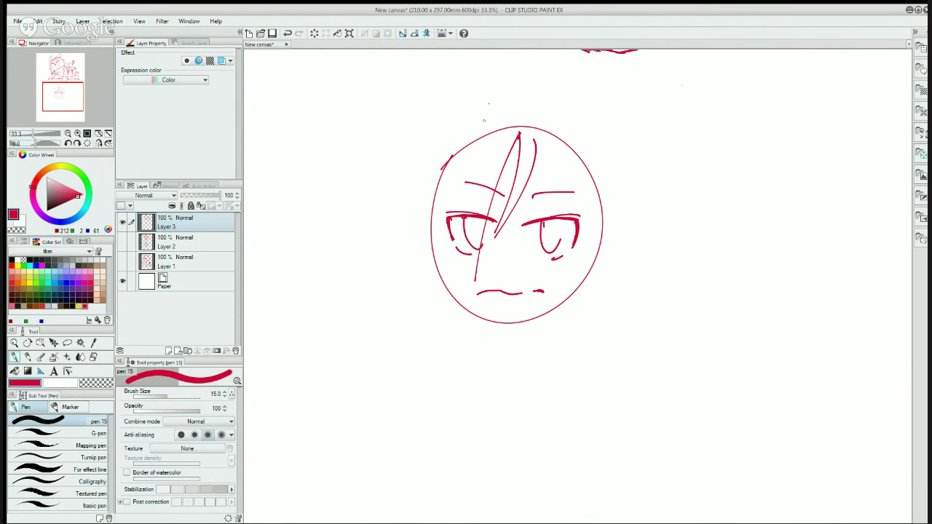
# - Draw two long curved hair strands down the left side of the face, passing over the outer part of the left eye
pyautogui.moveTo(491, 98); pyautogui.dragTo(470, 312)
pyautogui.moveTo(467, 134)
pyautogui.mouseDown()
pyautogui.moveTo(455, 157)
pyautogui.moveTo(452, 358)
pyautogui.mouseUp()
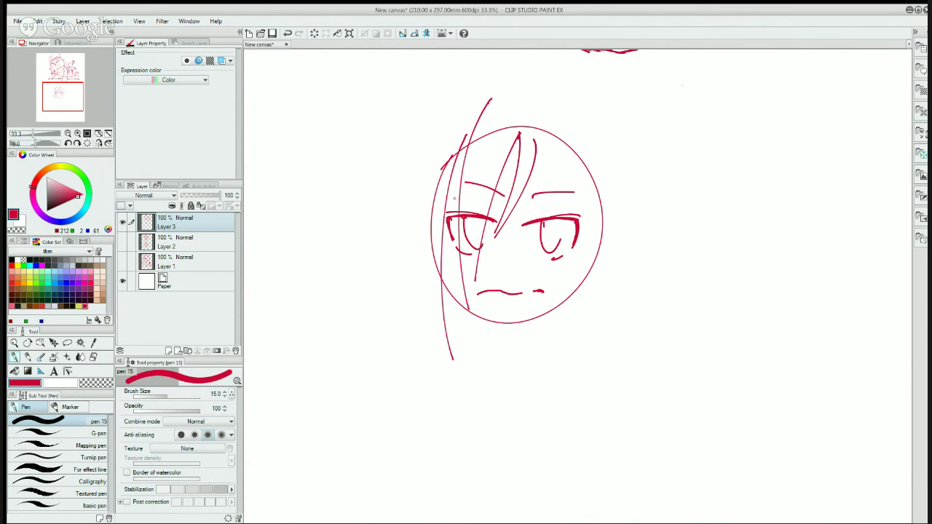
pyautogui.hotkey('ctrl', 'z')
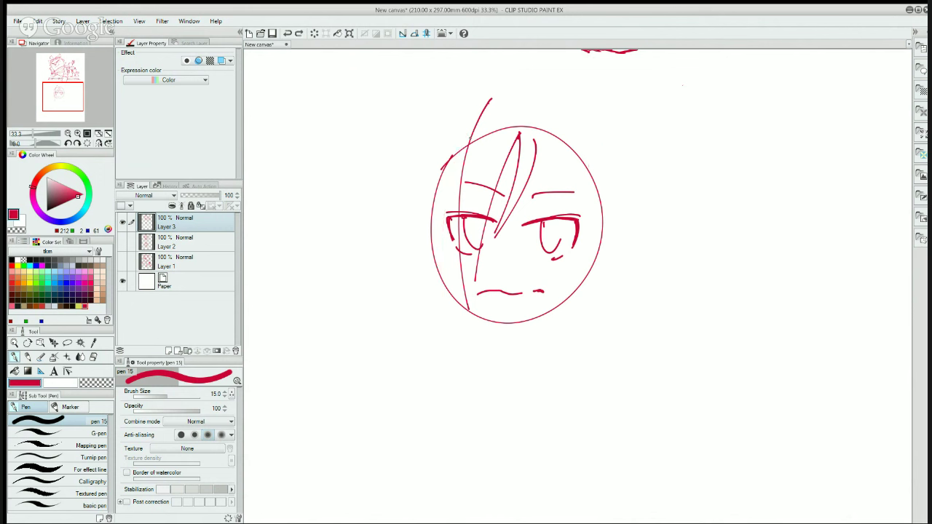
pyautogui.moveTo(472, 132)
pyautogui.mouseDown()
pyautogui.moveTo(452, 285)
pyautogui.moveTo(457, 322)
pyautogui.mouseUp()
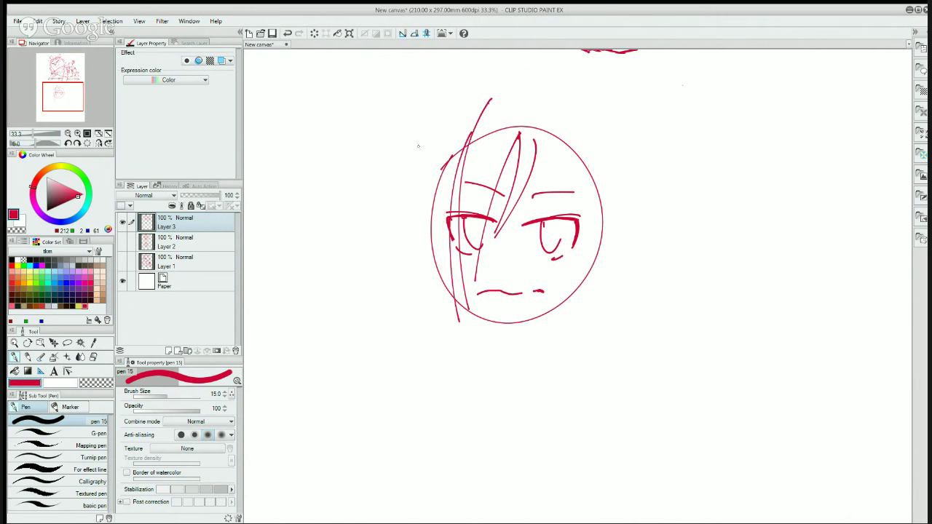
# - Draw a long outer side lock left of the face that tapers to a point below the chin
pyautogui.moveTo(418, 142); pyautogui.dragTo(447, 351)
pyautogui.hotkey('ctrl', 'z')
pyautogui.moveTo(429, 115)
pyautogui.mouseDown()
pyautogui.moveTo(417, 215)
pyautogui.moveTo(450, 355)
pyautogui.mouseUp()
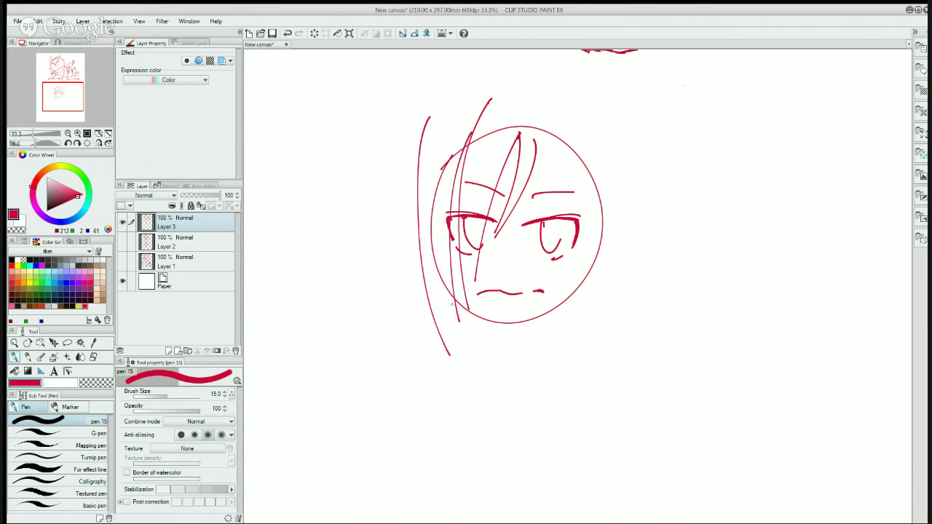
pyautogui.hotkey('ctrl', 'z')
pyautogui.moveTo(437, 118); pyautogui.dragTo(450, 368)
pyautogui.hotkey('ctrl', 'z')
pyautogui.moveTo(435, 111); pyautogui.dragTo(460, 367)
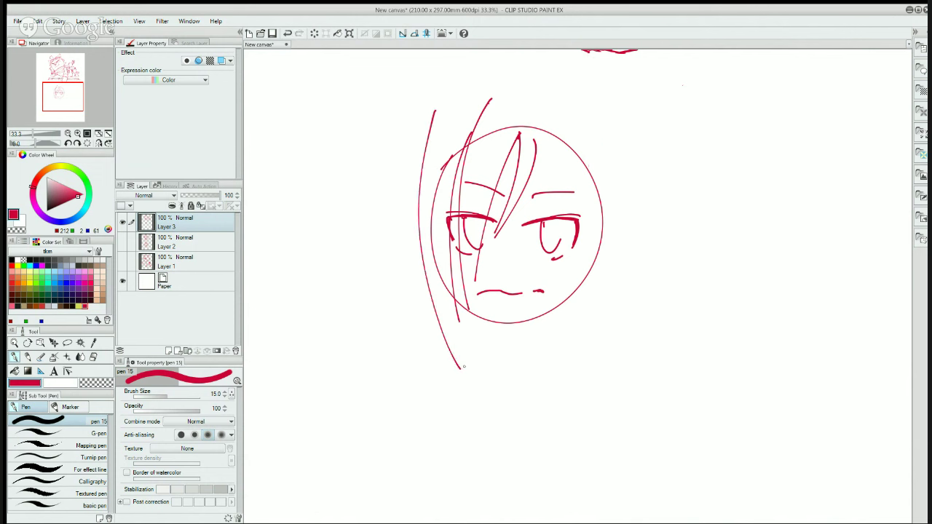
pyautogui.moveTo(455, 297); pyautogui.dragTo(463, 369)
# - Sketch the arched outline of the hair over the crown, from the left side lock to the right temple
pyautogui.moveTo(444, 90); pyautogui.dragTo(386, 247)
pyautogui.hotkey('ctrl', 'z')
pyautogui.moveTo(426, 155)
pyautogui.mouseDown()
pyautogui.moveTo(499, 94)
pyautogui.moveTo(565, 120)
pyautogui.mouseUp()
pyautogui.hotkey('ctrl', 'z')
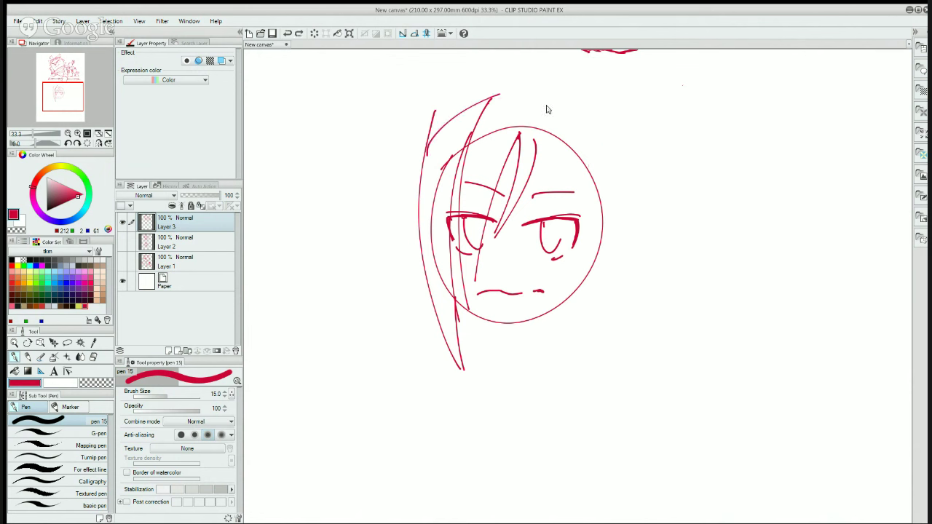
pyautogui.moveTo(481, 102); pyautogui.dragTo(601, 154)
pyautogui.moveTo(498, 97)
pyautogui.mouseDown()
pyautogui.moveTo(467, 116)
pyautogui.moveTo(417, 201)
pyautogui.mouseUp()
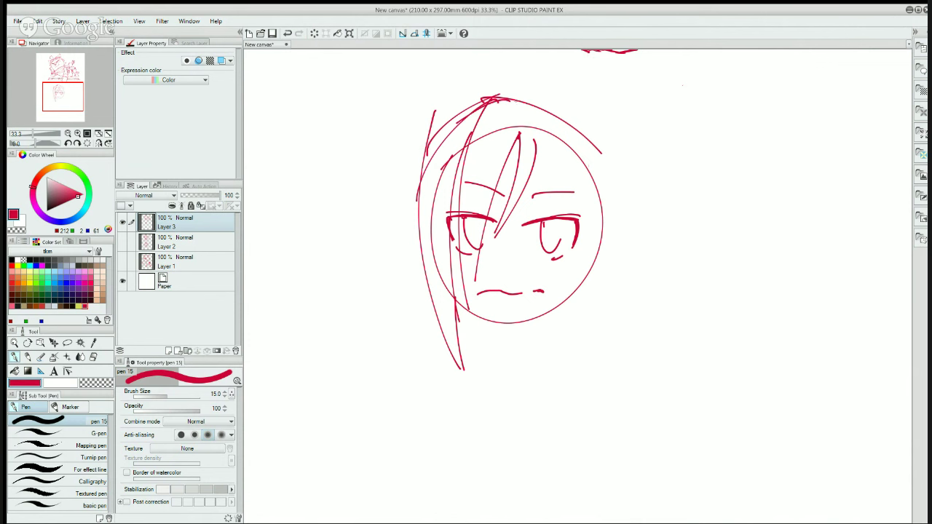
# - Erase the doubled lines at the crown and upper side lock, redrawing the top of the hair as one clean curve
pyautogui.press('e')
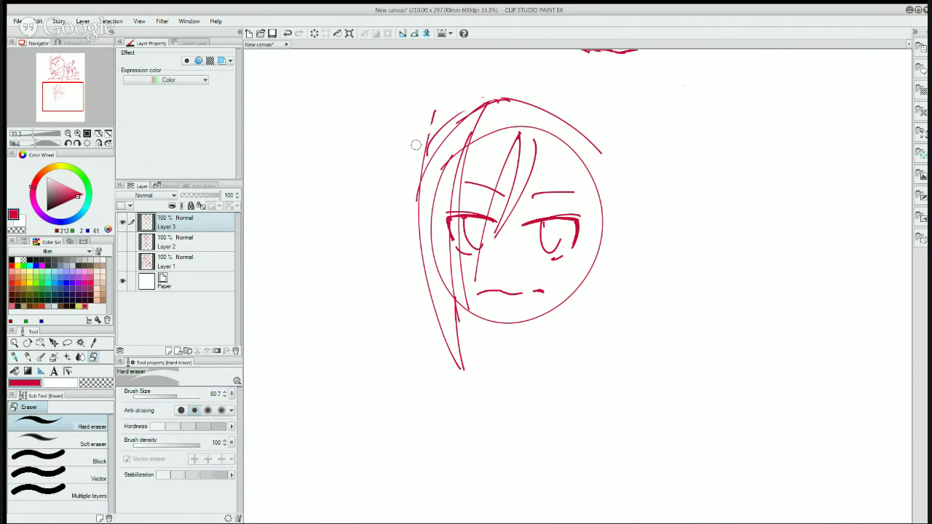
pyautogui.moveTo(416, 144)
pyautogui.mouseDown()
pyautogui.moveTo(414, 163)
pyautogui.moveTo(438, 108)
pyautogui.moveTo(413, 197)
pyautogui.mouseUp()
pyautogui.moveTo(447, 122)
pyautogui.mouseDown()
pyautogui.moveTo(497, 93)
pyautogui.moveTo(452, 118)
pyautogui.moveTo(516, 94)
pyautogui.moveTo(451, 128)
pyautogui.moveTo(531, 101)
pyautogui.mouseUp()
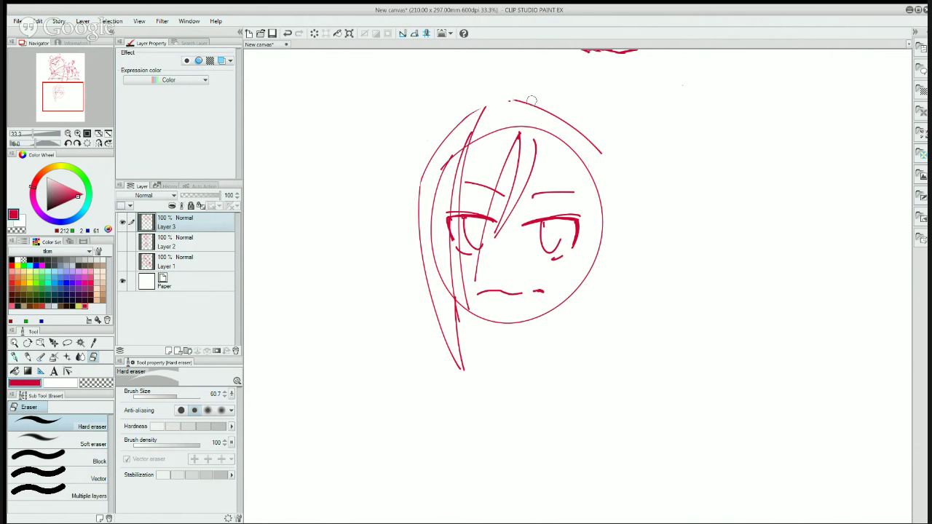
pyautogui.press('p')
pyautogui.moveTo(445, 126); pyautogui.dragTo(518, 99)
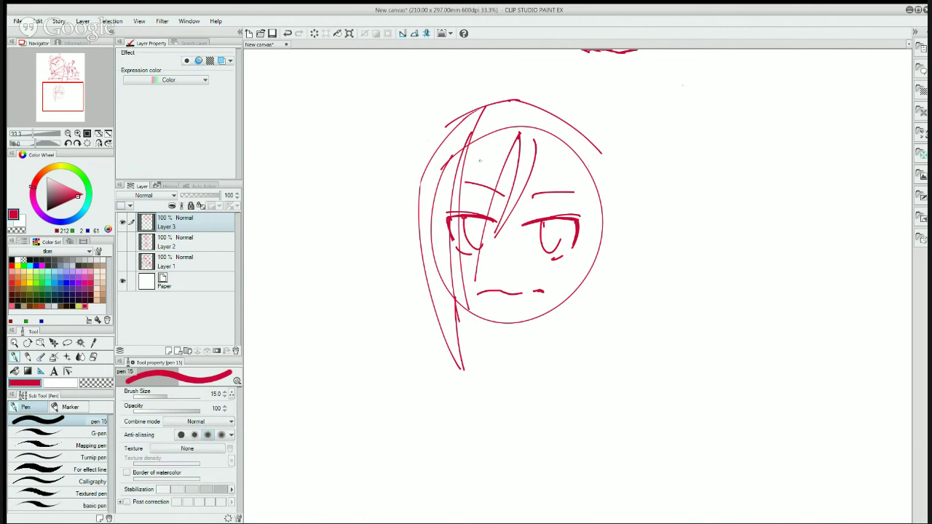
pyautogui.press('e')
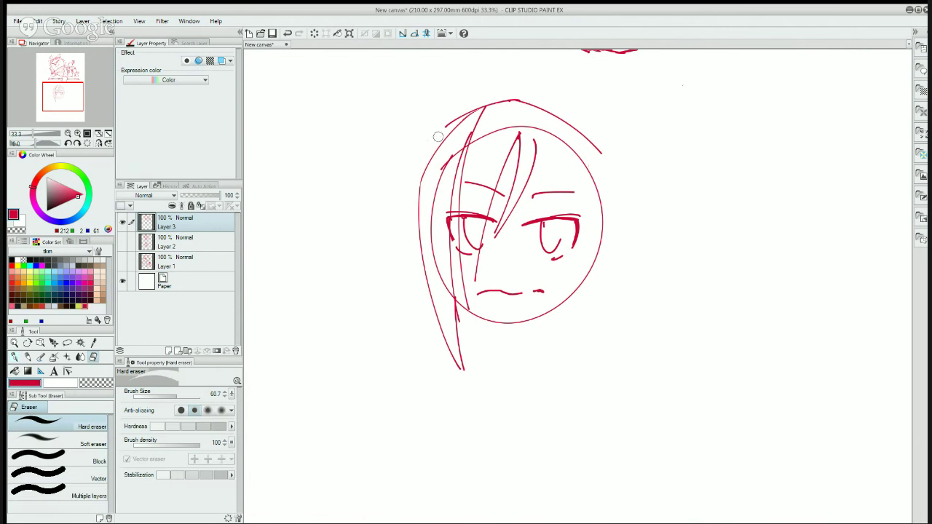
pyautogui.moveTo(442, 131)
pyautogui.mouseDown()
pyautogui.moveTo(476, 102)
pyautogui.moveTo(387, 169)
pyautogui.mouseUp()
# - Draw a spiky hair tuft flaring outward from the upper left of the head
pyautogui.press('p')
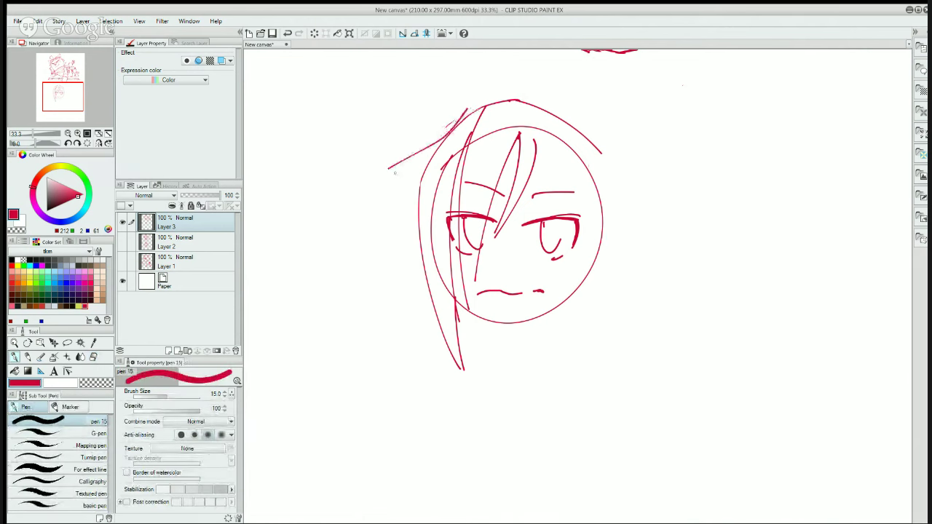
pyautogui.moveTo(469, 109); pyautogui.dragTo(374, 246)
pyautogui.hotkey('ctrl', 'z')
pyautogui.hotkey('ctrl', 'z')
pyautogui.moveTo(473, 109)
pyautogui.mouseDown()
pyautogui.moveTo(395, 153)
pyautogui.moveTo(425, 157)
pyautogui.moveTo(366, 218)
pyautogui.mouseUp()
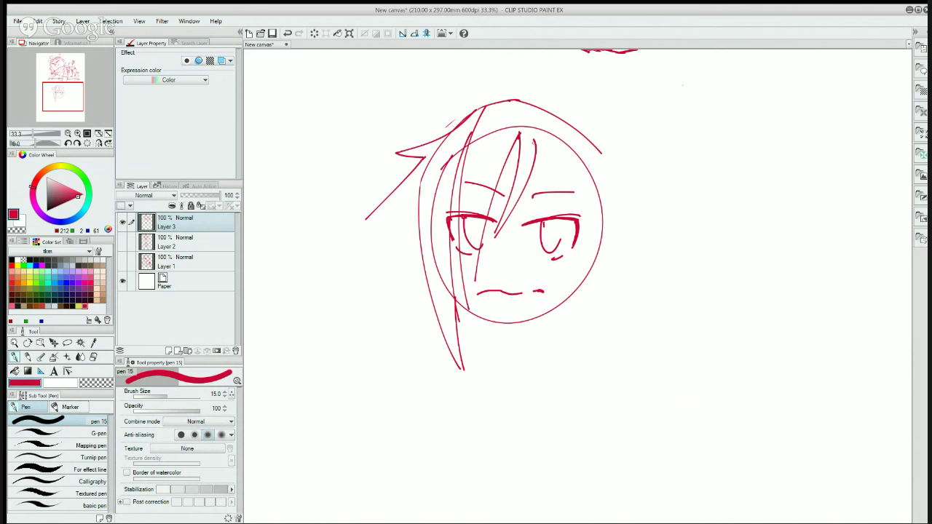
# - Draw a curved pointed bang over the right eyebrow, starting from the parting on the forehead
pyautogui.moveTo(527, 137); pyautogui.dragTo(568, 195)
pyautogui.moveTo(561, 146); pyautogui.dragTo(585, 220)
pyautogui.moveTo(574, 161)
pyautogui.mouseDown()
pyautogui.moveTo(598, 234)
pyautogui.moveTo(591, 273)
pyautogui.mouseUp()
pyautogui.hotkey('ctrl', 'z')
pyautogui.hotkey('ctrl', 'z')
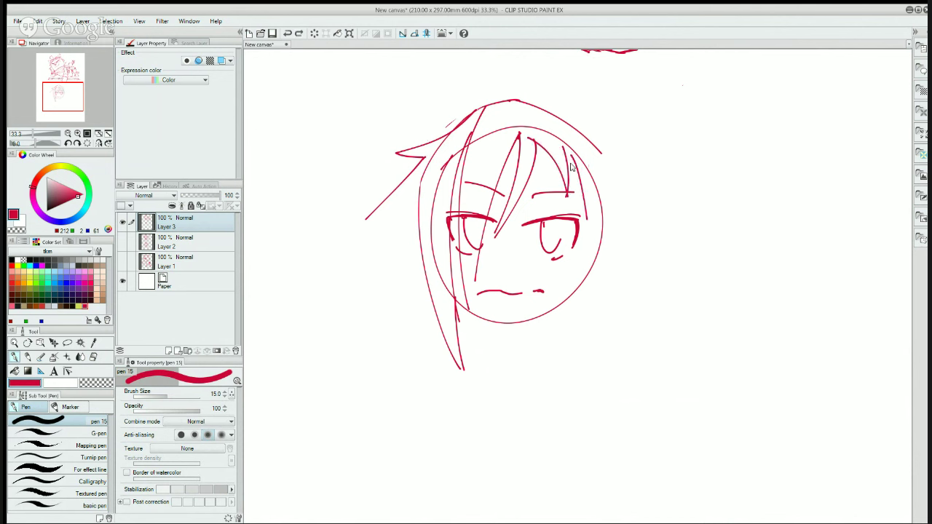
pyautogui.moveTo(563, 145); pyautogui.dragTo(587, 201)
pyautogui.hotkey('ctrl', 'z')
pyautogui.moveTo(573, 169); pyautogui.dragTo(565, 206)
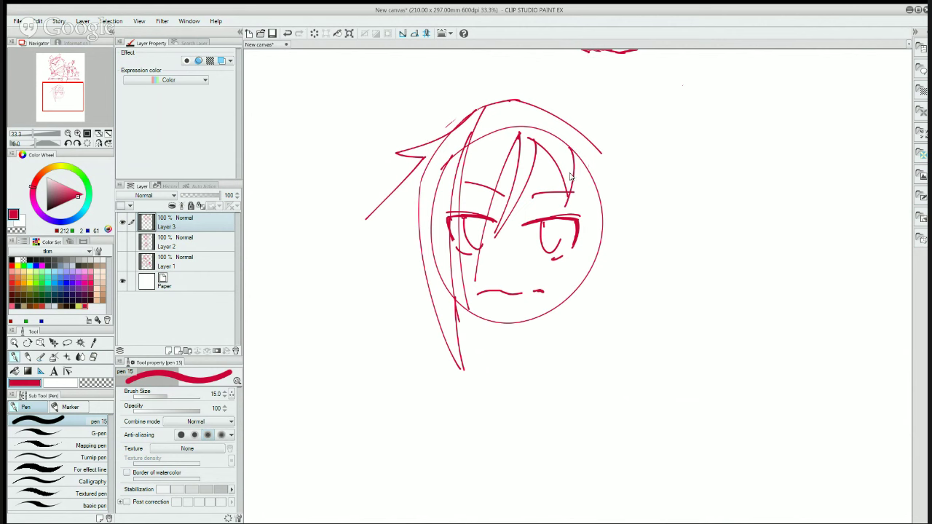
pyautogui.hotkey('ctrl', 'z')
pyautogui.moveTo(573, 150); pyautogui.dragTo(564, 196)
# - Draw long thin hair strands down the right side of the face from the temple to jaw level
pyautogui.moveTo(578, 157); pyautogui.dragTo(592, 260)
pyautogui.moveTo(604, 206); pyautogui.dragTo(602, 215)
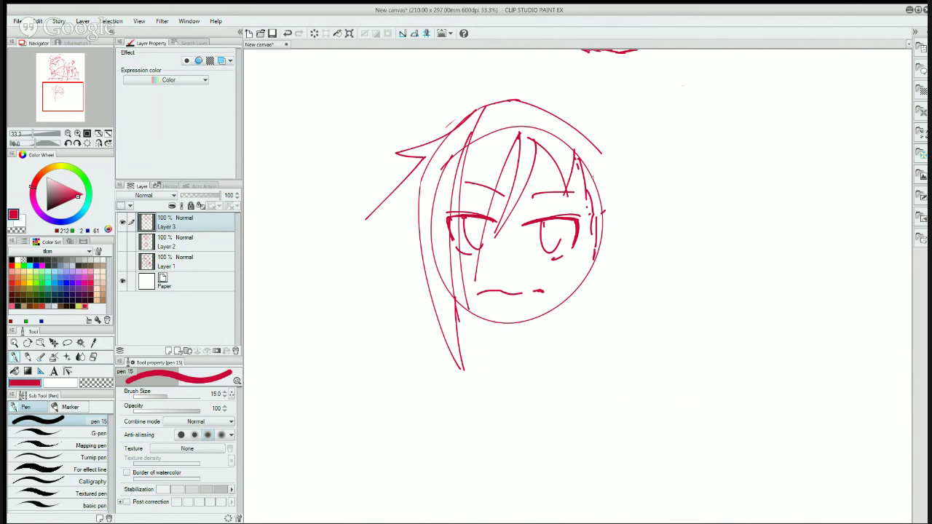
pyautogui.hotkey('ctrl', 'z')
pyautogui.hotkey('ctrl', 'z')
pyautogui.hotkey('ctrl', 'z')
pyautogui.moveTo(582, 163)
pyautogui.mouseDown()
pyautogui.moveTo(580, 300)
pyautogui.moveTo(602, 173)
pyautogui.moveTo(589, 313)
pyautogui.mouseUp()
pyautogui.hotkey('ctrl', 'z')
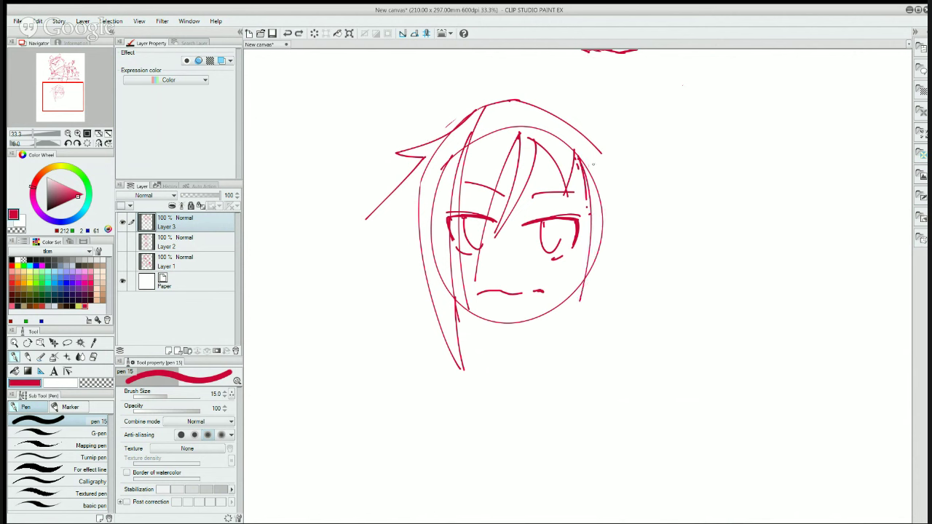
pyautogui.moveTo(599, 149); pyautogui.dragTo(588, 305)
pyautogui.moveTo(592, 186); pyautogui.dragTo(599, 202)
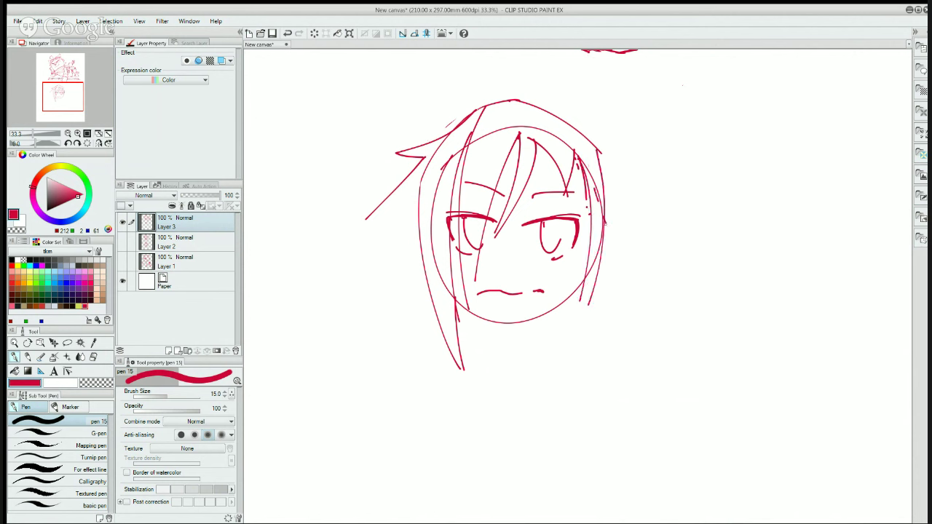
# - Add a small pupil to the right eye and short blush dashes beneath both eyes
pyautogui.moveTo(546, 226); pyautogui.dragTo(553, 222)
pyautogui.moveTo(543, 264)
pyautogui.mouseDown()
pyautogui.moveTo(539, 273)
pyautogui.moveTo(549, 271)
pyautogui.mouseUp()
pyautogui.moveTo(560, 263); pyautogui.dragTo(556, 269)
pyautogui.moveTo(467, 262); pyautogui.dragTo(465, 267)
pyautogui.moveTo(472, 262); pyautogui.dragTo(469, 269)
pyautogui.moveTo(477, 263); pyautogui.dragTo(473, 269)
# - Draw a tall oval speech bubble with a tail pointing to the face and letter "AYY LMAO :^)" inside it
pyautogui.moveTo(632, 249); pyautogui.dragTo(663, 217)
pyautogui.moveTo(636, 250)
pyautogui.mouseDown()
pyautogui.moveTo(676, 222)
pyautogui.moveTo(665, 204)
pyautogui.moveTo(780, 146)
pyautogui.moveTo(681, 222)
pyautogui.mouseUp()
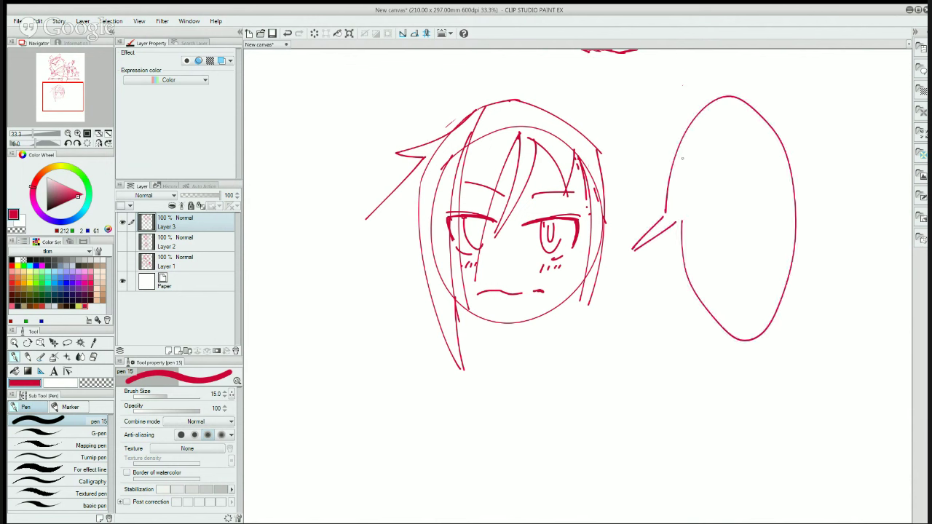
pyautogui.moveTo(685, 173)
pyautogui.mouseDown()
pyautogui.moveTo(709, 180)
pyautogui.moveTo(703, 163)
pyautogui.moveTo(722, 176)
pyautogui.mouseUp()
pyautogui.moveTo(706, 135); pyautogui.dragTo(718, 154)
pyautogui.moveTo(725, 132)
pyautogui.mouseDown()
pyautogui.moveTo(715, 153)
pyautogui.moveTo(738, 155)
pyautogui.moveTo(741, 172)
pyautogui.mouseUp()
pyautogui.moveTo(728, 134); pyautogui.dragTo(739, 151)
pyautogui.moveTo(750, 119); pyautogui.dragTo(741, 153)
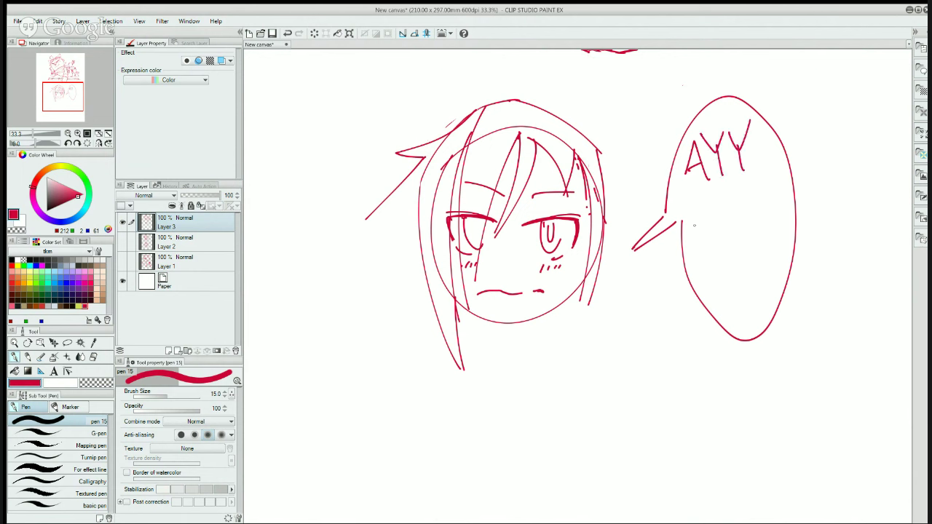
pyautogui.moveTo(691, 204)
pyautogui.mouseDown()
pyautogui.moveTo(717, 235)
pyautogui.moveTo(714, 212)
pyautogui.moveTo(724, 204)
pyautogui.moveTo(737, 238)
pyautogui.moveTo(742, 211)
pyautogui.moveTo(755, 235)
pyautogui.mouseUp()
pyautogui.moveTo(742, 229); pyautogui.dragTo(768, 206)
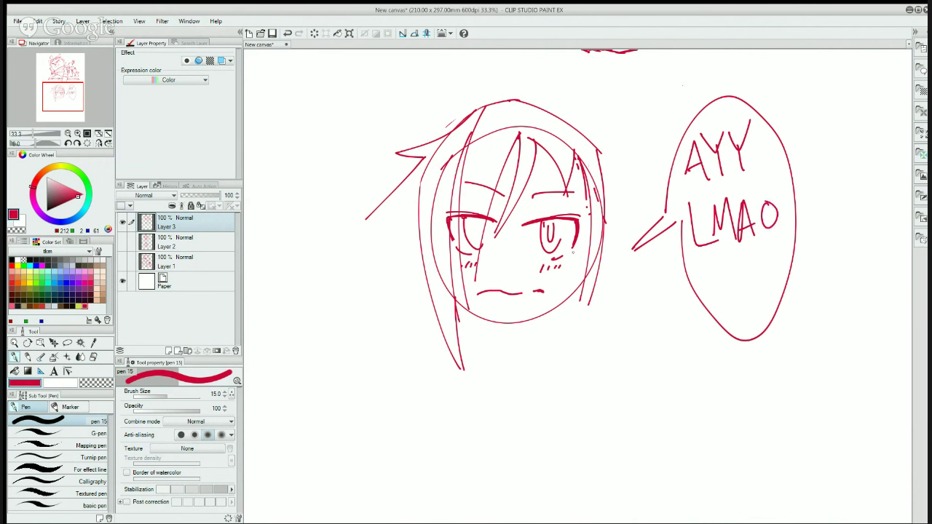
pyautogui.click(715, 290)
pyautogui.moveTo(731, 281)
pyautogui.mouseDown()
pyautogui.moveTo(743, 277)
pyautogui.moveTo(750, 294)
pyautogui.mouseUp()
# - Extend the hair with long outer strands flowing down both sides of the head, ending in jagged tips on the right
pyautogui.moveTo(366, 217)
pyautogui.mouseDown()
pyautogui.moveTo(417, 179)
pyautogui.moveTo(407, 257)
pyautogui.moveTo(365, 369)
pyautogui.mouseUp()
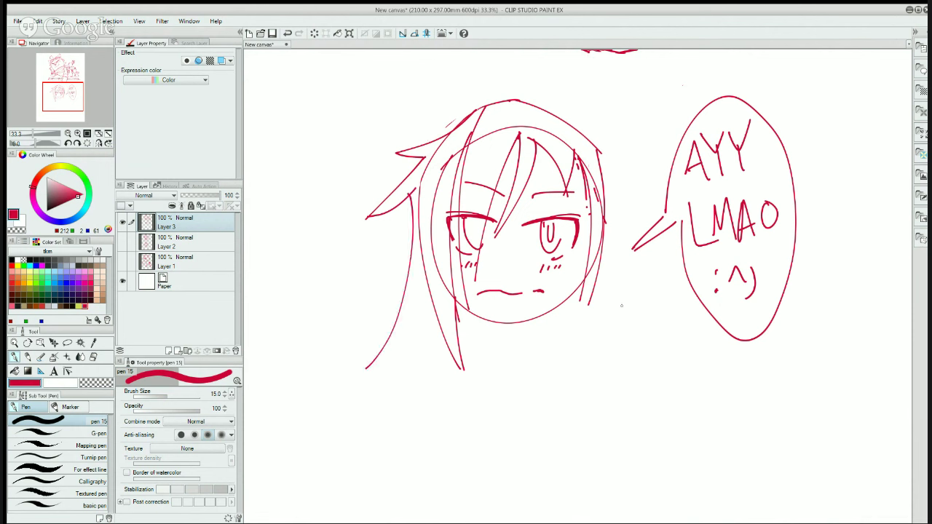
pyautogui.moveTo(601, 170); pyautogui.dragTo(624, 324)
pyautogui.moveTo(608, 304)
pyautogui.mouseDown()
pyautogui.moveTo(624, 321)
pyautogui.moveTo(632, 363)
pyautogui.mouseUp()
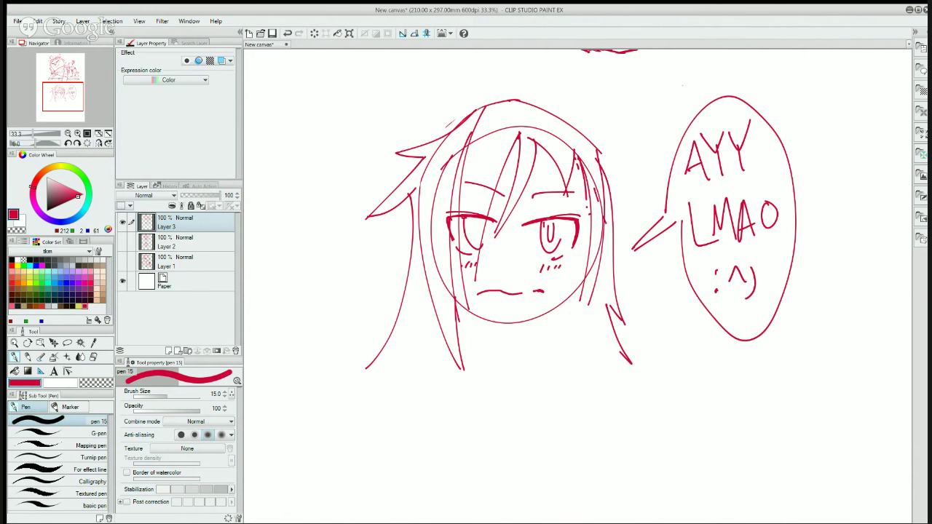
# - Hatch the upper part of both irises dark under the eyelids
pyautogui.moveTo(538, 226); pyautogui.dragTo(554, 219)
pyautogui.moveTo(540, 232)
pyautogui.mouseDown()
pyautogui.moveTo(558, 218)
pyautogui.moveTo(548, 230)
pyautogui.mouseUp()
pyautogui.moveTo(552, 225)
pyautogui.mouseDown()
pyautogui.moveTo(563, 216)
pyautogui.moveTo(552, 235)
pyautogui.moveTo(565, 224)
pyautogui.mouseUp()
pyautogui.moveTo(557, 237); pyautogui.dragTo(563, 228)
pyautogui.moveTo(473, 222); pyautogui.dragTo(476, 242)
pyautogui.moveTo(477, 225)
pyautogui.mouseDown()
pyautogui.moveTo(478, 236)
pyautogui.moveTo(476, 217)
pyautogui.moveTo(489, 224)
pyautogui.mouseUp()
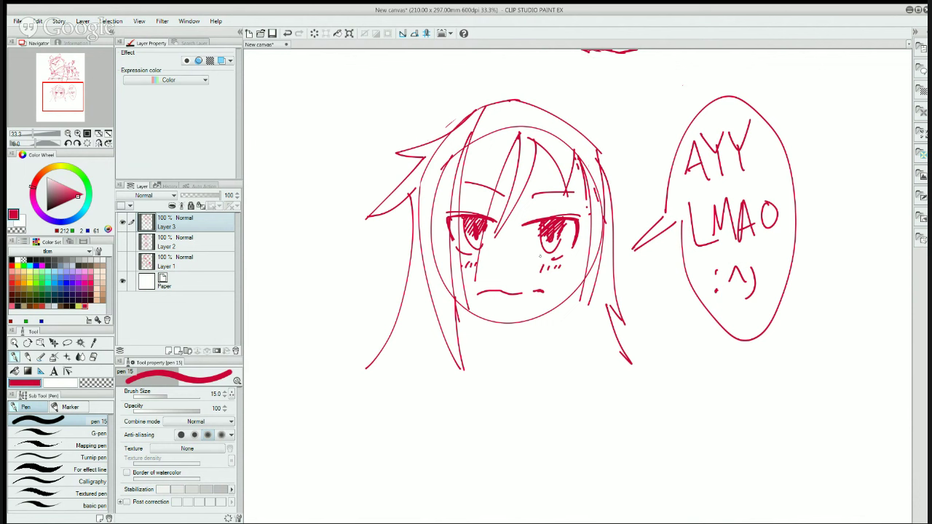
# - Refine the short lower eyelid strokes beneath both irises
pyautogui.moveTo(540, 256); pyautogui.dragTo(553, 260)
pyautogui.hotkey('ctrl', 'z')
pyautogui.hotkey('ctrl', 'z')
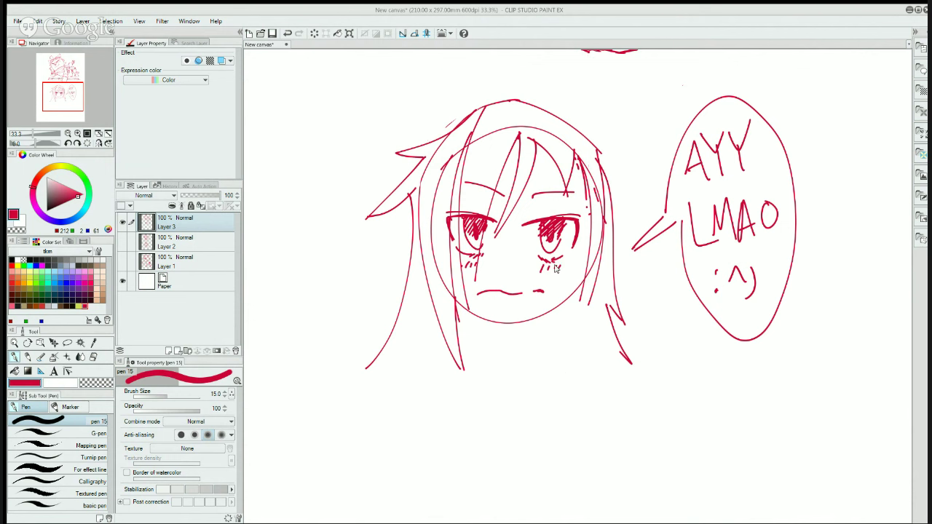
# - Redraw the jawline with firmer strokes that taper to a slight chin point along the bottom of the oval
pyautogui.moveTo(564, 305); pyautogui.dragTo(557, 315)
pyautogui.hotkey('ctrl', 'z')
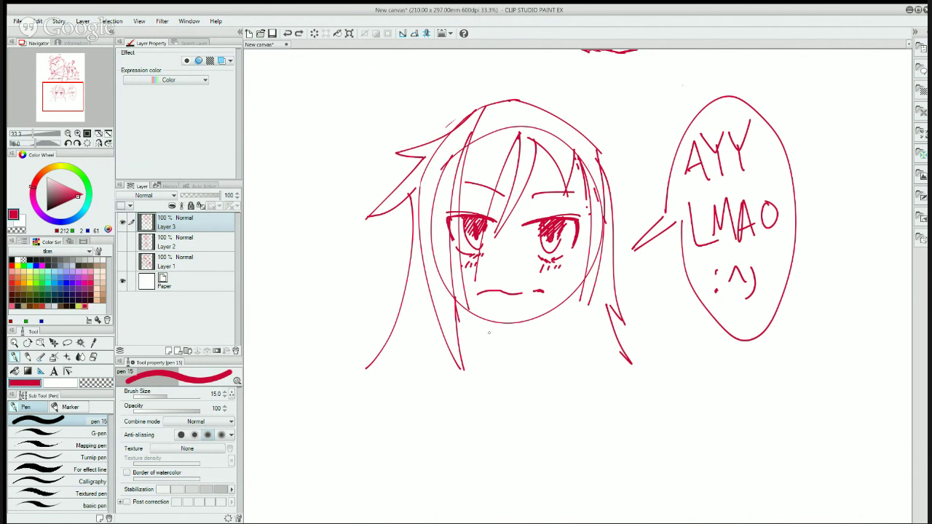
pyautogui.moveTo(521, 323); pyautogui.dragTo(569, 295)
pyautogui.moveTo(460, 306); pyautogui.dragTo(521, 323)
pyautogui.moveTo(567, 299); pyautogui.dragTo(580, 283)
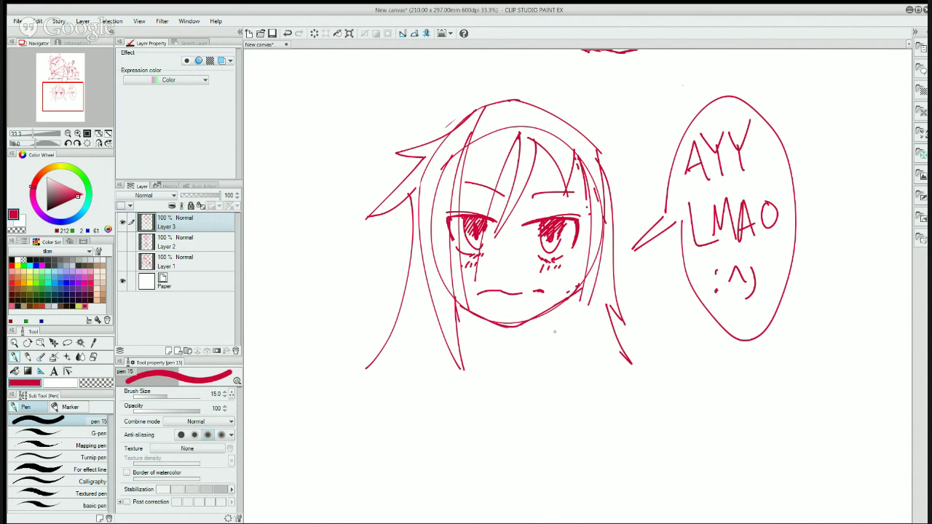
# - Sketch two short neck lines below the chin with small curved collar strokes at their base
pyautogui.moveTo(557, 307); pyautogui.dragTo(553, 370)
pyautogui.hotkey('ctrl', 'z')
pyautogui.moveTo(536, 318); pyautogui.dragTo(534, 358)
pyautogui.moveTo(481, 326); pyautogui.dragTo(482, 360)
pyautogui.moveTo(533, 339); pyautogui.dragTo(551, 354)
pyautogui.moveTo(483, 337)
pyautogui.mouseDown()
pyautogui.moveTo(508, 357)
pyautogui.moveTo(536, 350)
pyautogui.mouseUp()
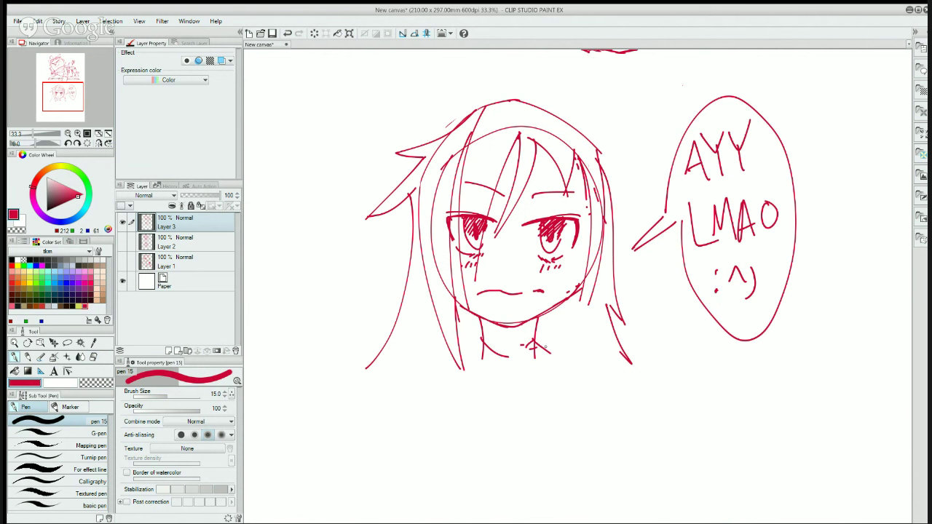
# - Draw sloping shoulder lines outward from both sides of the neck
pyautogui.moveTo(537, 337); pyautogui.dragTo(623, 353)
pyautogui.hotkey('ctrl', 'z')
pyautogui.moveTo(537, 335); pyautogui.dragTo(602, 358)
pyautogui.moveTo(480, 338); pyautogui.dragTo(420, 367)
# - Redraw the inner edge of the right side lock as one long stroke from the fringe down to the jaw
pyautogui.moveTo(572, 163); pyautogui.dragTo(577, 175)
pyautogui.moveTo(575, 172); pyautogui.dragTo(582, 220)
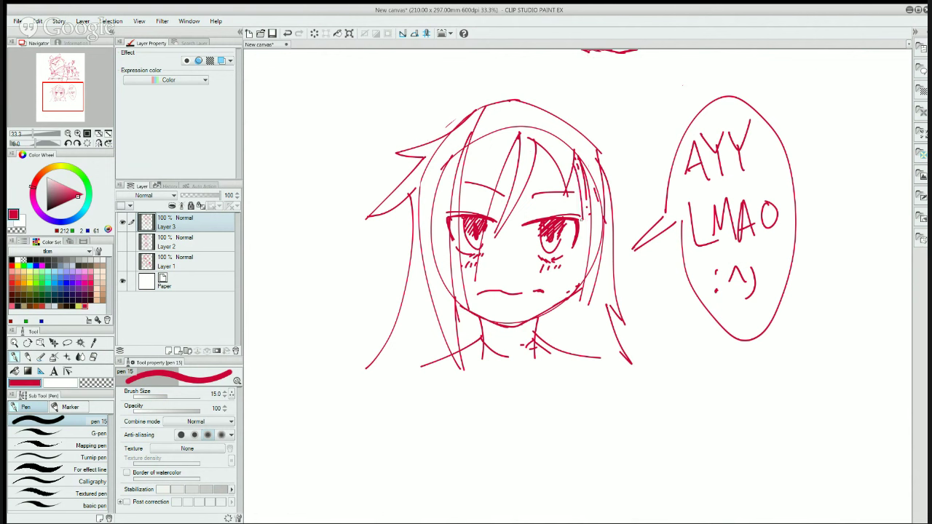
pyautogui.hotkey('ctrl', 'z')
pyautogui.moveTo(573, 160); pyautogui.dragTo(581, 300)
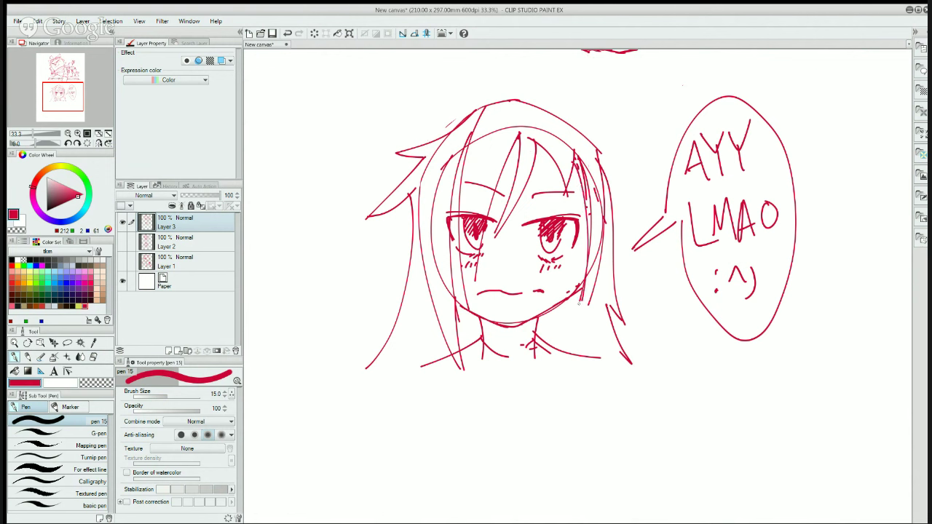
# - Block in the left fringe and side hair with solid red at brush size 142.2
pyautogui.moveTo(473, 150); pyautogui.dragTo(482, 137)
pyautogui.moveTo(486, 111)
pyautogui.mouseDown()
pyautogui.moveTo(447, 170)
pyautogui.moveTo(490, 126)
pyautogui.moveTo(467, 233)
pyautogui.moveTo(480, 127)
pyautogui.moveTo(466, 269)
pyautogui.mouseUp()
pyautogui.hotkey('ctrl', 'z')
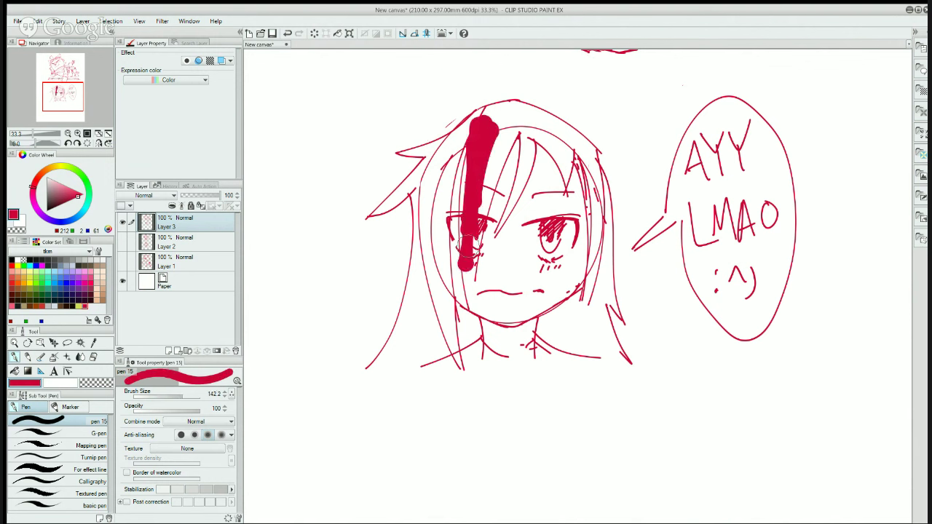
pyautogui.hotkey('ctrl', 'z')
pyautogui.moveTo(474, 153)
pyautogui.mouseDown()
pyautogui.moveTo(469, 207)
pyautogui.moveTo(486, 130)
pyautogui.moveTo(510, 124)
pyautogui.moveTo(474, 151)
pyautogui.moveTo(446, 218)
pyautogui.moveTo(452, 153)
pyautogui.moveTo(442, 209)
pyautogui.moveTo(449, 160)
pyautogui.moveTo(440, 302)
pyautogui.moveTo(439, 233)
pyautogui.moveTo(449, 327)
pyautogui.mouseUp()
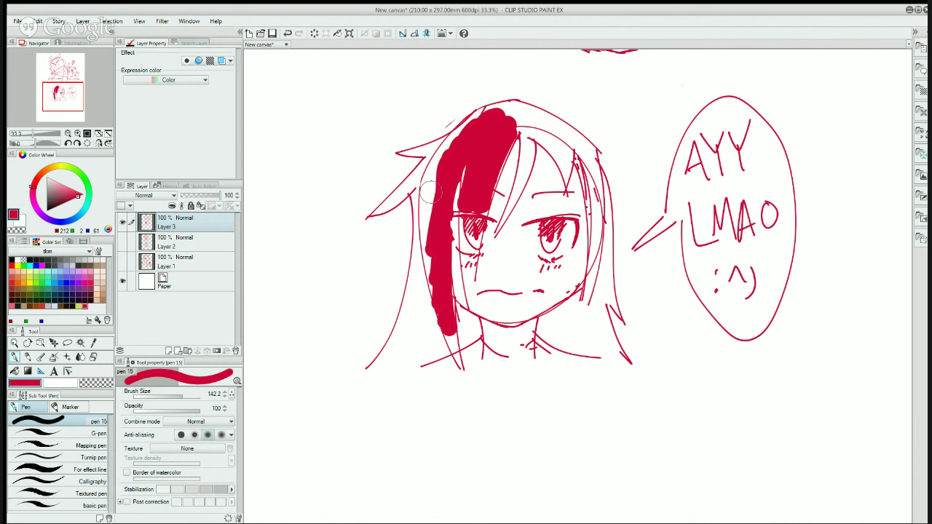
# - Reduce the brush size to 67 and fill the left side lock out to its outline and down to its tip
pyautogui.press('[')
pyautogui.press('[')
pyautogui.press('[')
pyautogui.press('[')
pyautogui.moveTo(428, 182)
pyautogui.mouseDown()
pyautogui.moveTo(438, 308)
pyautogui.moveTo(459, 368)
pyautogui.moveTo(450, 322)
pyautogui.mouseUp()
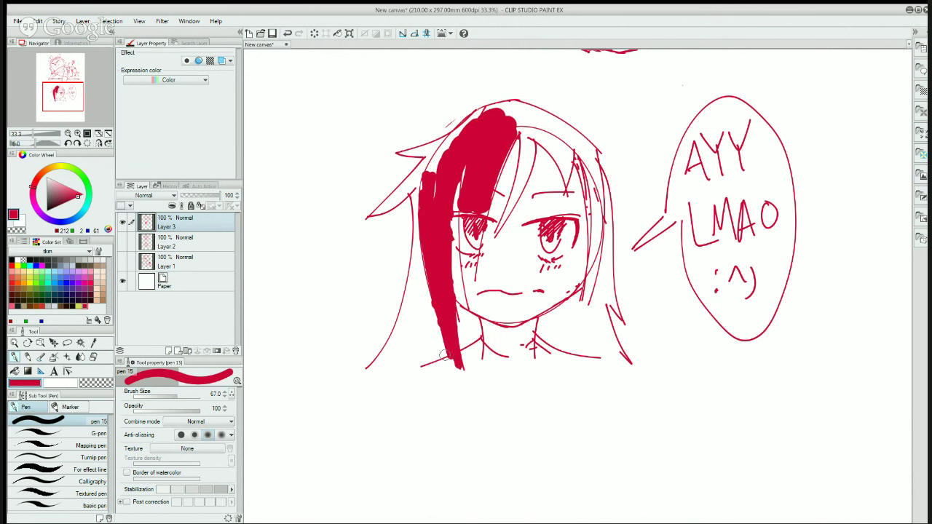
# - Trim the edges of the left lock's tip with the transparent colour to taper it to a clean point
pyautogui.press('x')
pyautogui.press('x')
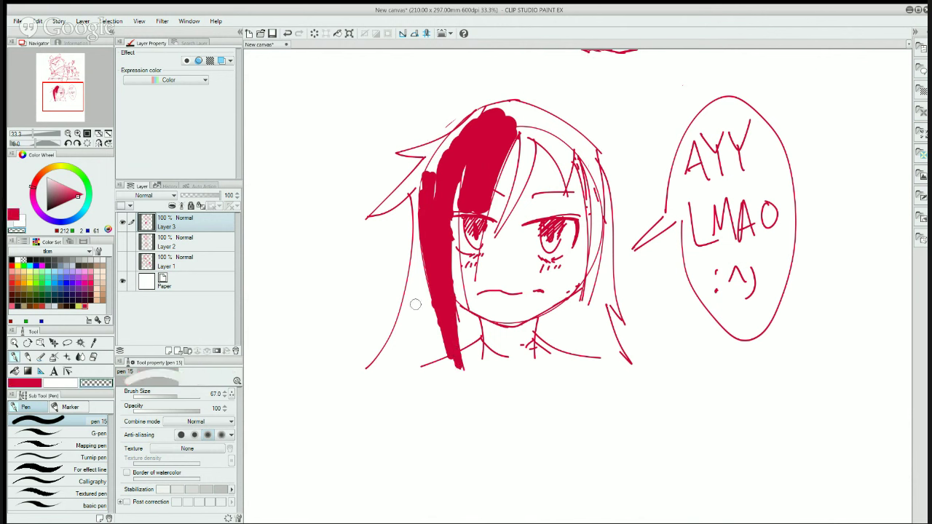
pyautogui.press('p')
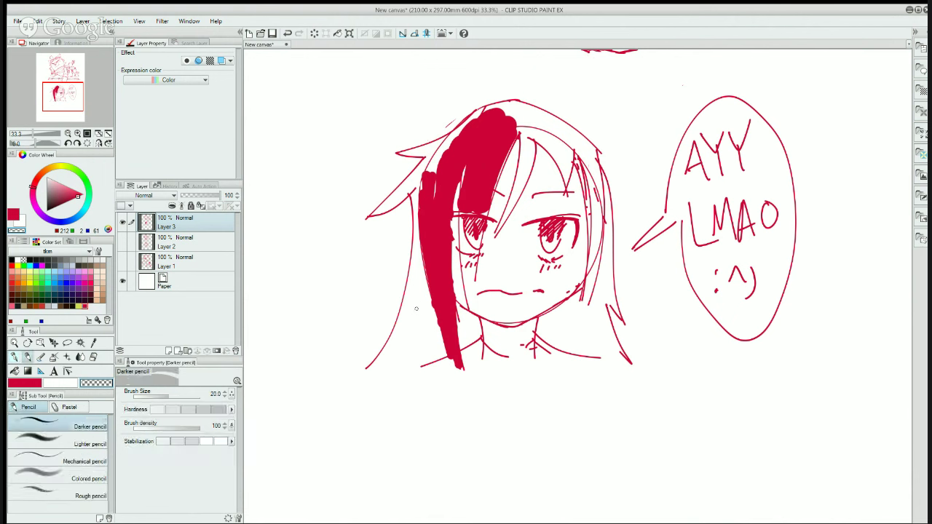
pyautogui.press('p')
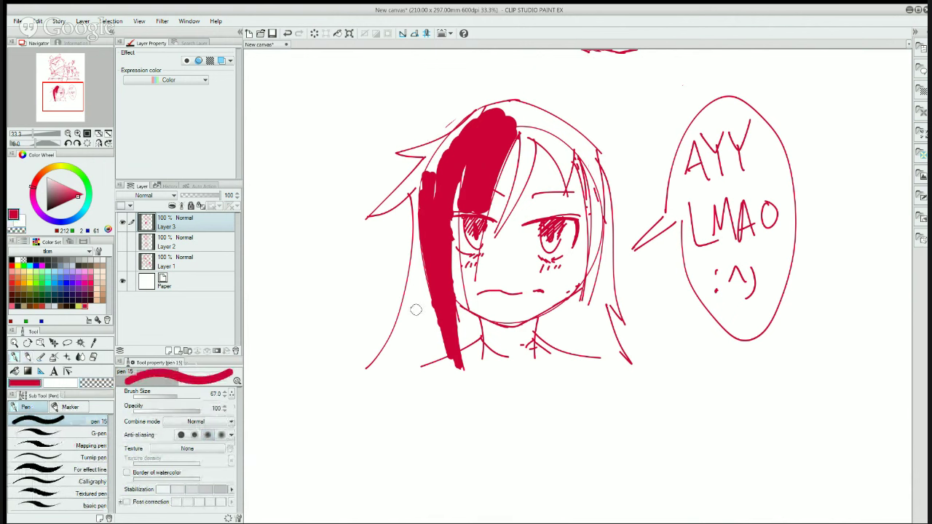
pyautogui.press('x')
pyautogui.moveTo(416, 310)
pyautogui.mouseDown()
pyautogui.moveTo(420, 286)
pyautogui.moveTo(465, 388)
pyautogui.moveTo(461, 372)
pyautogui.mouseUp()
pyautogui.press('c')
pyautogui.press('c')
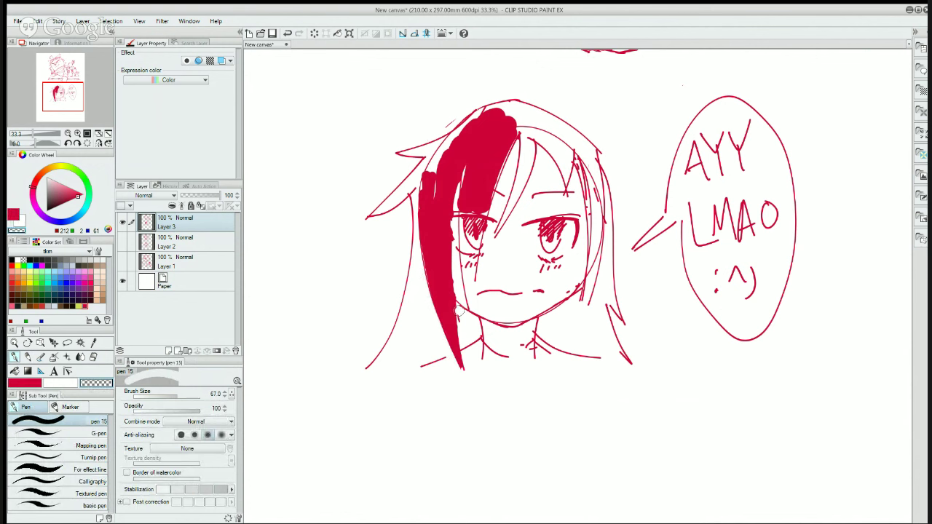
pyautogui.press('c')
pyautogui.moveTo(452, 299); pyautogui.dragTo(461, 360)
pyautogui.press('c')
pyautogui.press('c')
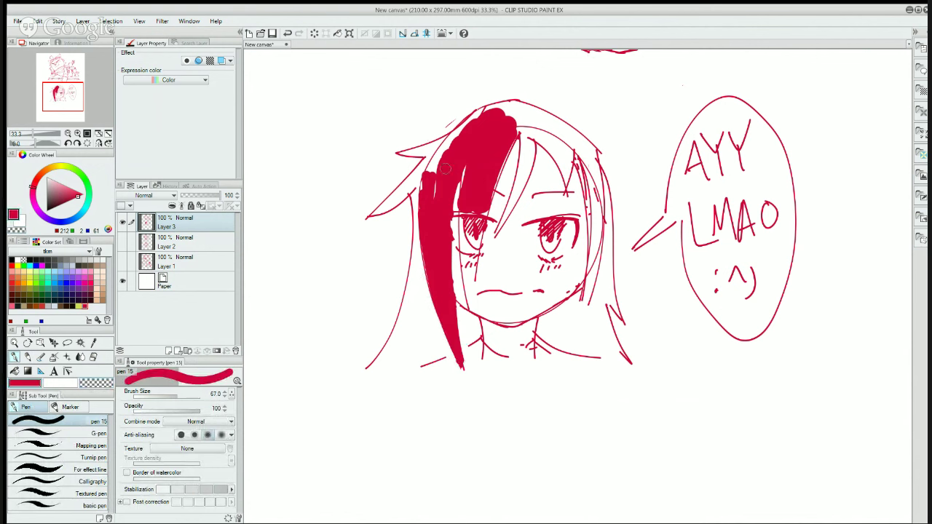
# - Fill the two hair spikes on the left of the head with solid red
pyautogui.moveTo(478, 122)
pyautogui.mouseDown()
pyautogui.moveTo(417, 191)
pyautogui.moveTo(425, 174)
pyautogui.moveTo(379, 211)
pyautogui.moveTo(412, 197)
pyautogui.moveTo(372, 217)
pyautogui.moveTo(408, 203)
pyautogui.moveTo(350, 223)
pyautogui.mouseUp()
pyautogui.press('c')
pyautogui.press('c')
pyautogui.press('c')
pyautogui.press('c')
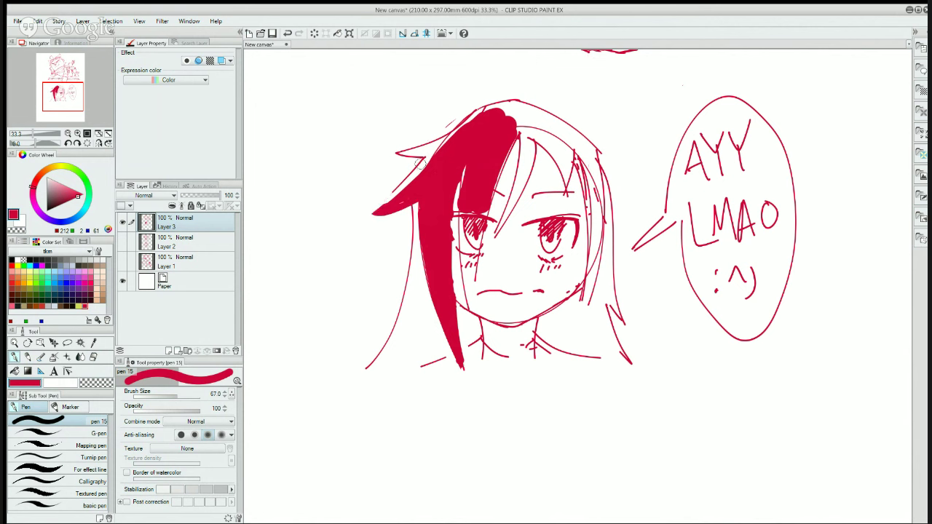
pyautogui.moveTo(415, 154); pyautogui.dragTo(448, 140)
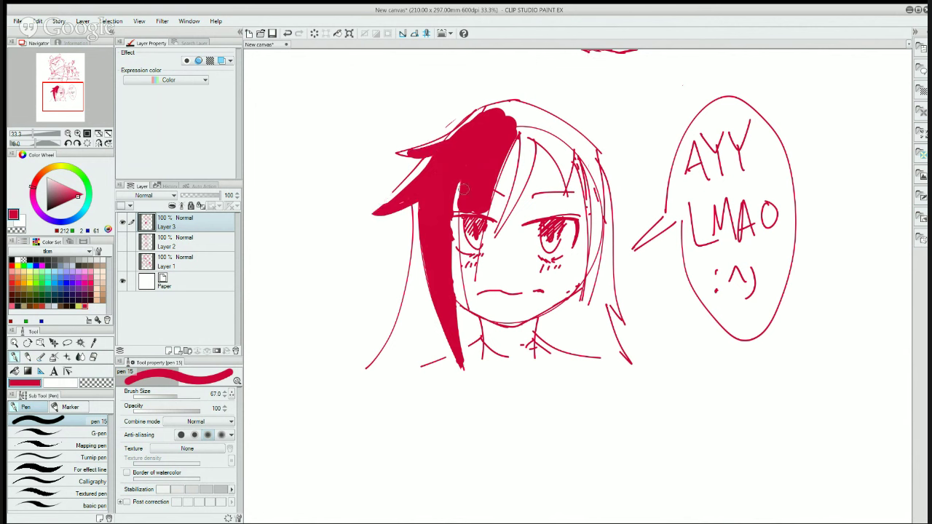
# - Switch to the G-pen, set its brush size to 97.1 and raise its anti-aliasing one level
pyautogui.press('c')
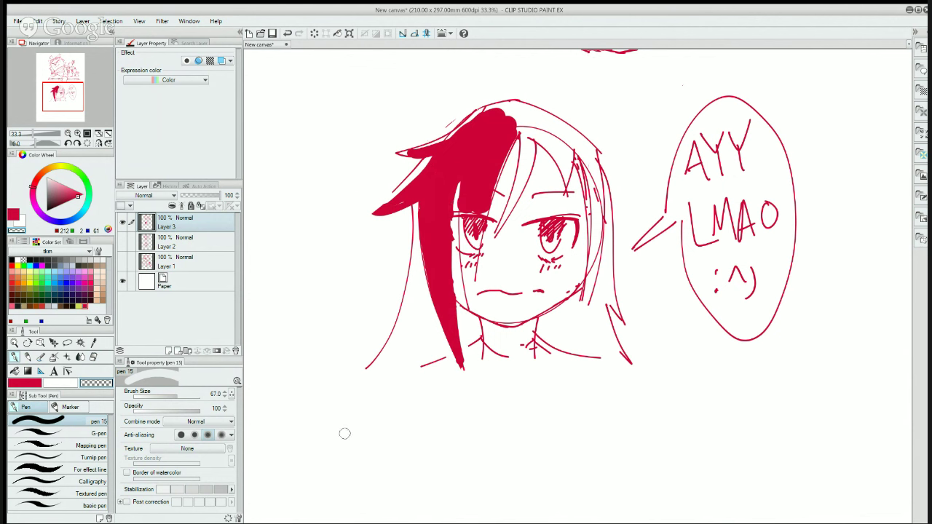
pyautogui.click(51, 433)
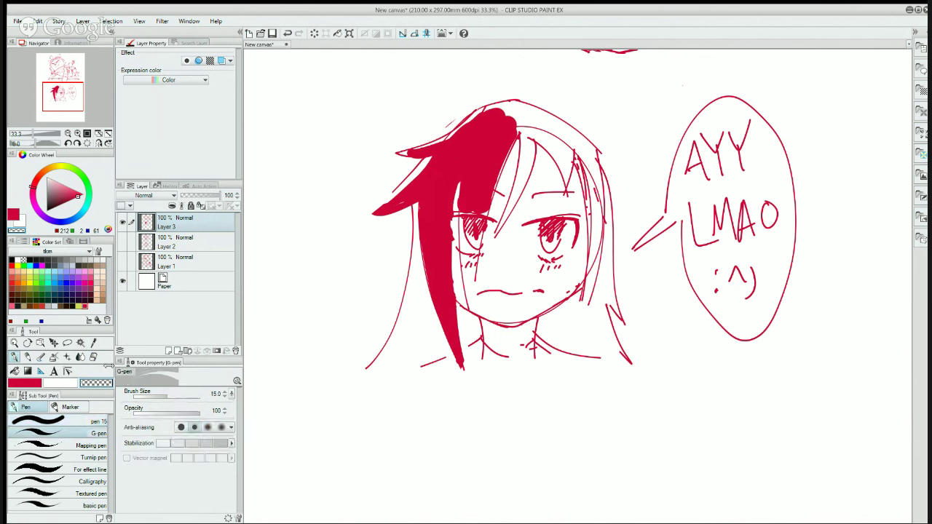
pyautogui.moveTo(469, 184)
pyautogui.keyDown('ctrl'); pyautogui.keyDown('alt'); pyautogui.mouseDown()
pyautogui.moveTo(477, 195)
pyautogui.moveTo(468, 190)
pyautogui.mouseUp(); pyautogui.keyUp('alt'); pyautogui.keyUp('ctrl')
pyautogui.press('c')
pyautogui.click(206, 428)
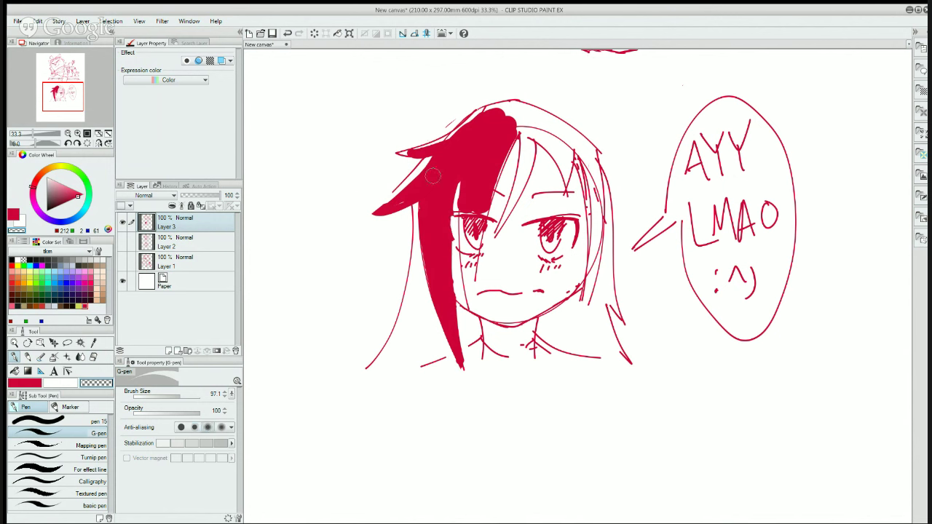
# - Fill the central fringe with solid red, tapering its long strand to a point between the eyes
pyautogui.press('c')
pyautogui.press('c')
pyautogui.press('c')
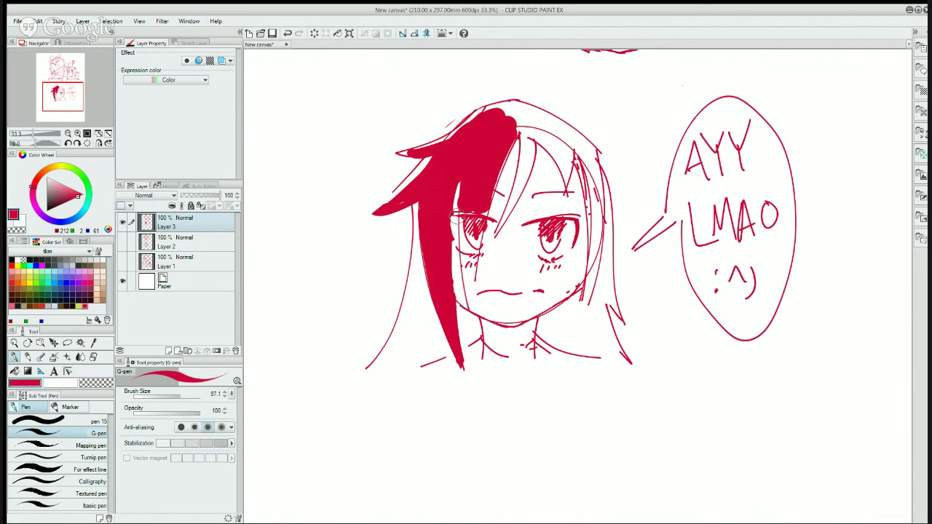
pyautogui.press('c')
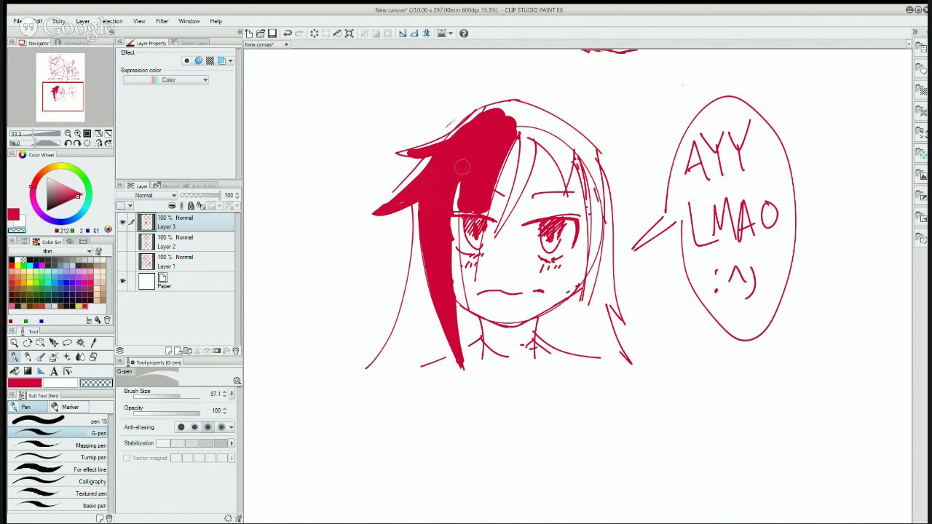
pyautogui.press('c')
pyautogui.press('c')
pyautogui.press('c')
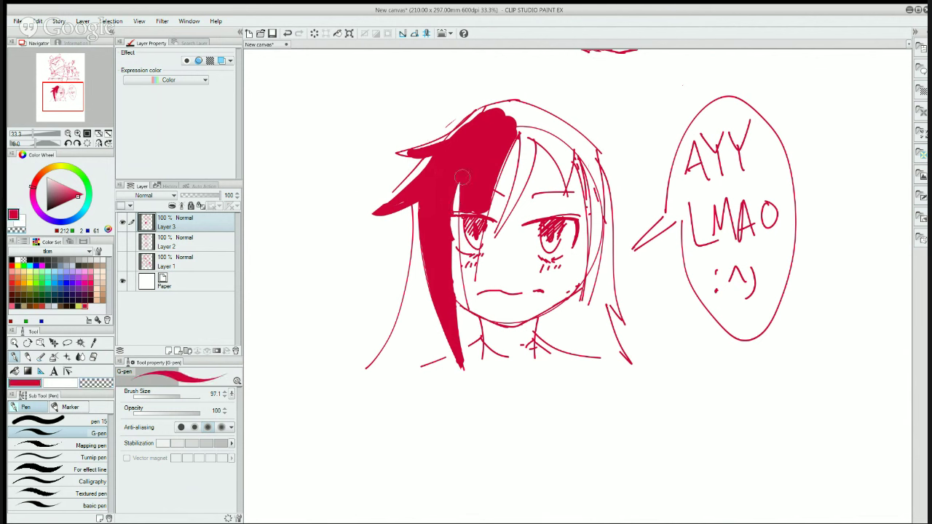
pyautogui.moveTo(462, 178); pyautogui.dragTo(460, 206)
pyautogui.moveTo(522, 134)
pyautogui.mouseDown()
pyautogui.moveTo(495, 231)
pyautogui.moveTo(524, 150)
pyautogui.moveTo(525, 182)
pyautogui.moveTo(528, 134)
pyautogui.moveTo(512, 193)
pyautogui.moveTo(512, 148)
pyautogui.mouseUp()
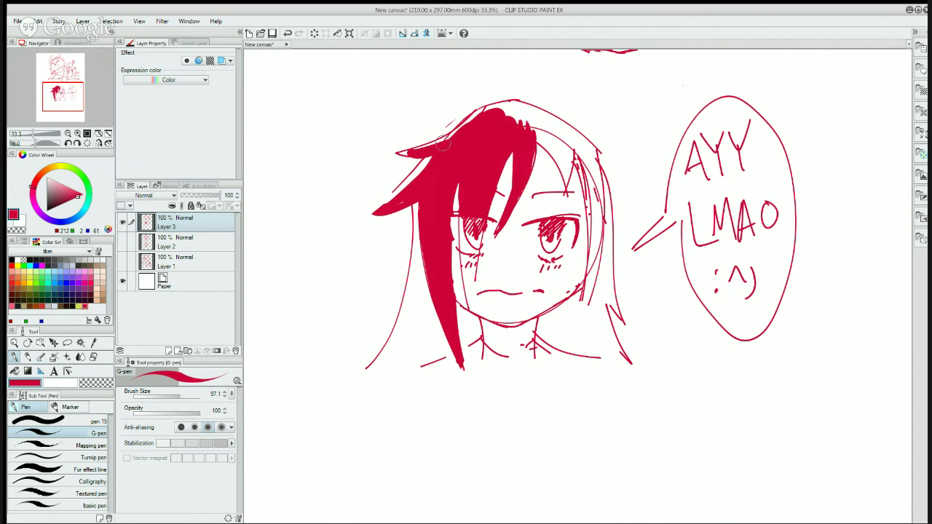
# - Fill the outer hair behind the left lock with red strokes ending in jagged tips
pyautogui.moveTo(424, 191); pyautogui.dragTo(415, 272)
pyautogui.moveTo(417, 211)
pyautogui.mouseDown()
pyautogui.moveTo(417, 289)
pyautogui.moveTo(420, 209)
pyautogui.moveTo(393, 327)
pyautogui.mouseUp()
pyautogui.moveTo(419, 235); pyautogui.dragTo(399, 338)
pyautogui.moveTo(428, 251); pyautogui.dragTo(407, 353)
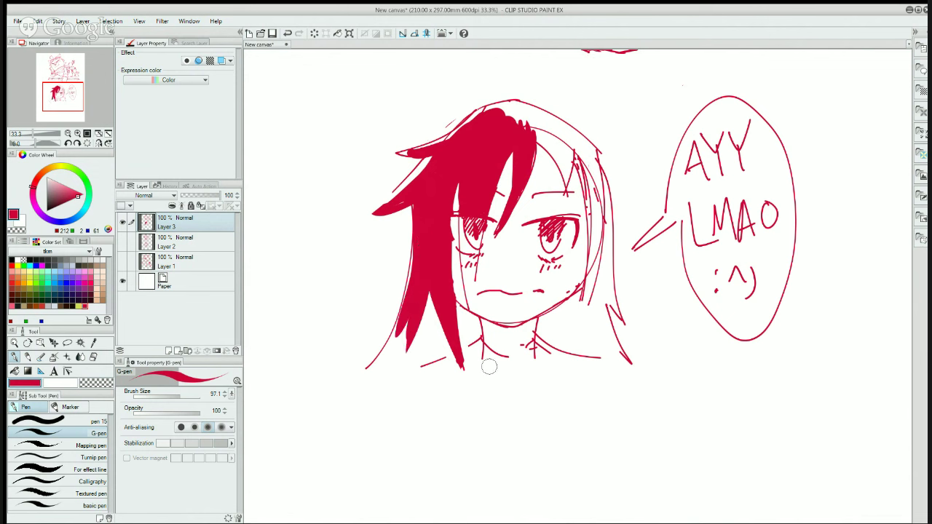
# - Paint the narrow lock across the left cheek and thicken the fringe strand beside the nose
pyautogui.moveTo(477, 258)
pyautogui.mouseDown()
pyautogui.moveTo(467, 309)
pyautogui.moveTo(460, 256)
pyautogui.moveTo(464, 293)
pyautogui.moveTo(478, 256)
pyautogui.moveTo(464, 262)
pyautogui.moveTo(464, 292)
pyautogui.mouseUp()
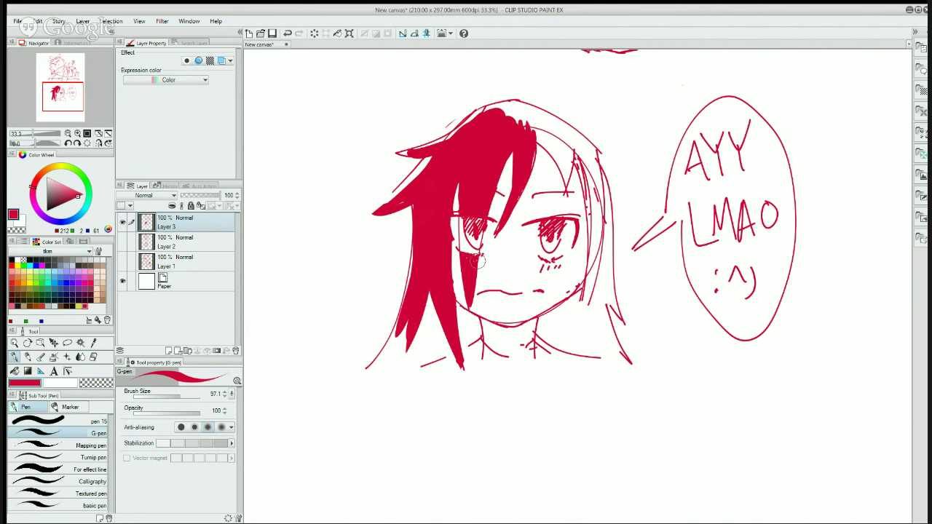
pyautogui.moveTo(463, 251); pyautogui.dragTo(472, 313)
pyautogui.moveTo(518, 147); pyautogui.dragTo(507, 205)
pyautogui.moveTo(513, 166)
pyautogui.mouseDown()
pyautogui.moveTo(495, 213)
pyautogui.moveTo(522, 163)
pyautogui.moveTo(490, 239)
pyautogui.mouseUp()
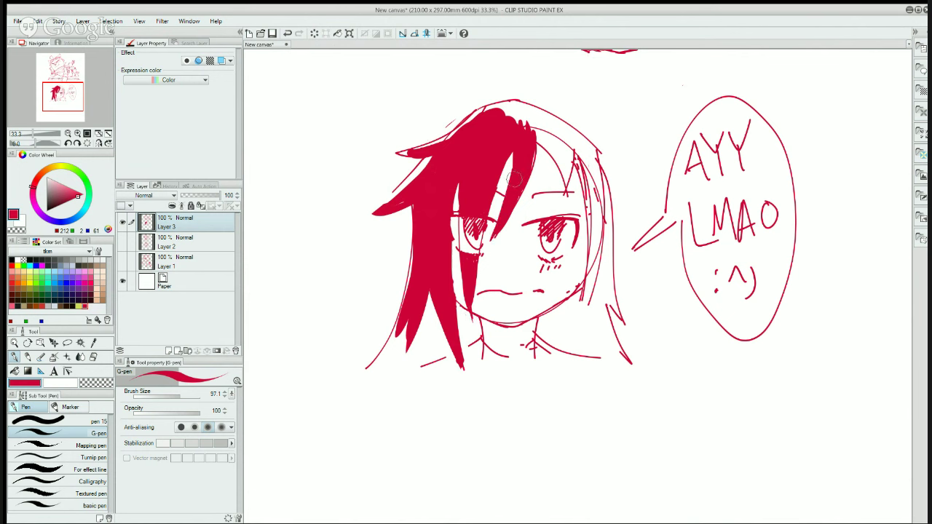
# - Paint the right fringe strands and a tapered lock running past the right eye to below the jaw
pyautogui.moveTo(530, 124)
pyautogui.mouseDown()
pyautogui.moveTo(524, 171)
pyautogui.moveTo(561, 162)
pyautogui.moveTo(566, 211)
pyautogui.moveTo(540, 147)
pyautogui.moveTo(554, 184)
pyautogui.mouseUp()
pyautogui.moveTo(553, 142)
pyautogui.mouseDown()
pyautogui.moveTo(565, 194)
pyautogui.moveTo(563, 148)
pyautogui.moveTo(584, 221)
pyautogui.moveTo(578, 264)
pyautogui.mouseUp()
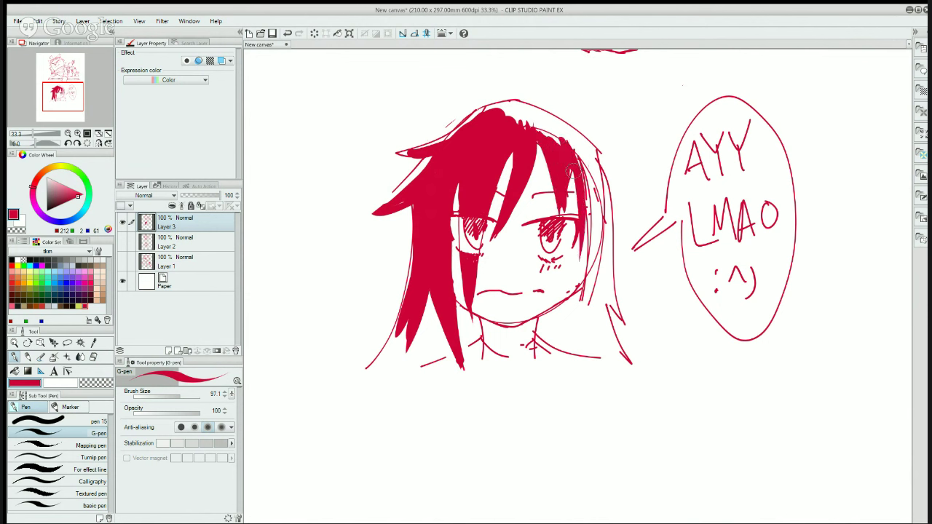
pyautogui.moveTo(574, 171); pyautogui.dragTo(575, 276)
pyautogui.moveTo(564, 151); pyautogui.dragTo(583, 306)
pyautogui.moveTo(580, 203); pyautogui.dragTo(562, 331)
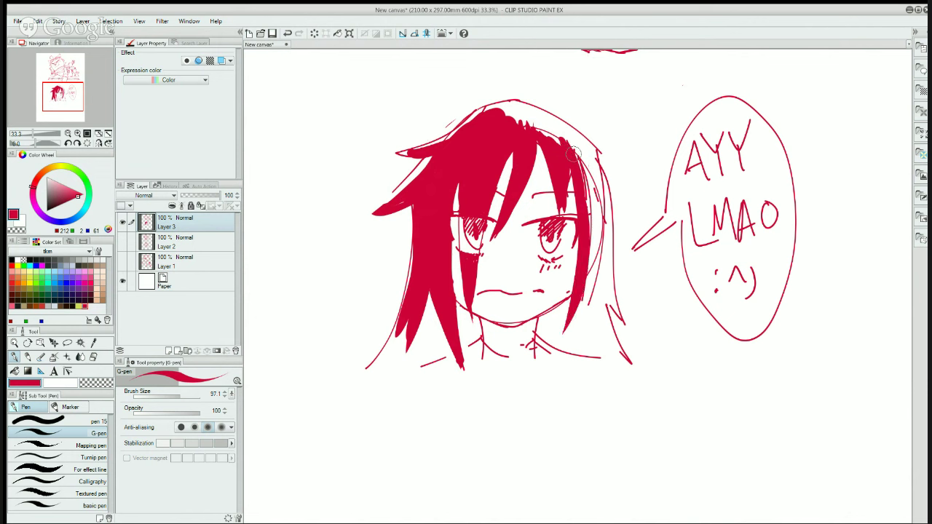
# - Fill the right side hair with solid red down to its jagged outer tips
pyautogui.moveTo(575, 149)
pyautogui.mouseDown()
pyautogui.moveTo(591, 262)
pyautogui.moveTo(582, 317)
pyautogui.mouseUp()
pyautogui.moveTo(588, 186); pyautogui.dragTo(585, 290)
pyautogui.moveTo(591, 156); pyautogui.dragTo(590, 292)
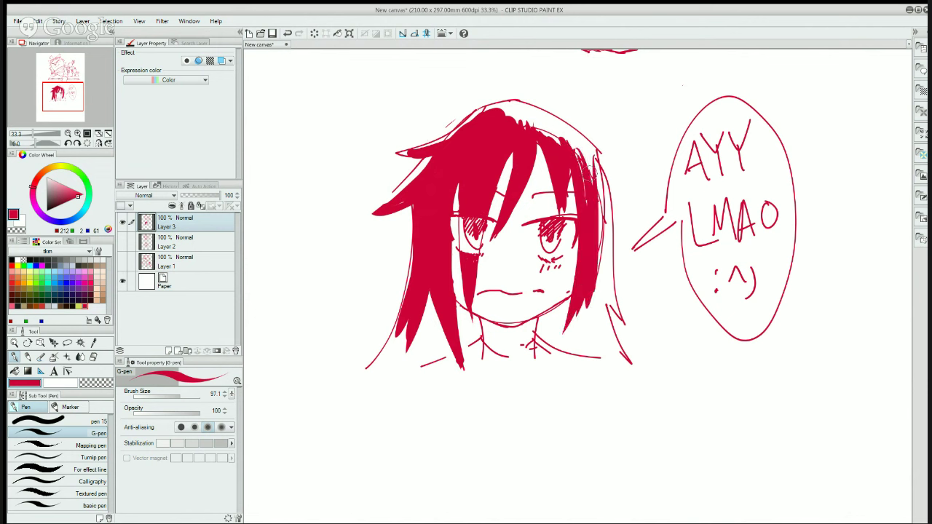
pyautogui.moveTo(588, 175)
pyautogui.mouseDown()
pyautogui.moveTo(594, 289)
pyautogui.moveTo(596, 173)
pyautogui.moveTo(604, 265)
pyautogui.moveTo(599, 190)
pyautogui.moveTo(598, 230)
pyautogui.moveTo(625, 316)
pyautogui.mouseUp()
pyautogui.moveTo(605, 281)
pyautogui.mouseDown()
pyautogui.moveTo(625, 360)
pyautogui.moveTo(619, 354)
pyautogui.moveTo(615, 336)
pyautogui.moveTo(634, 361)
pyautogui.mouseUp()
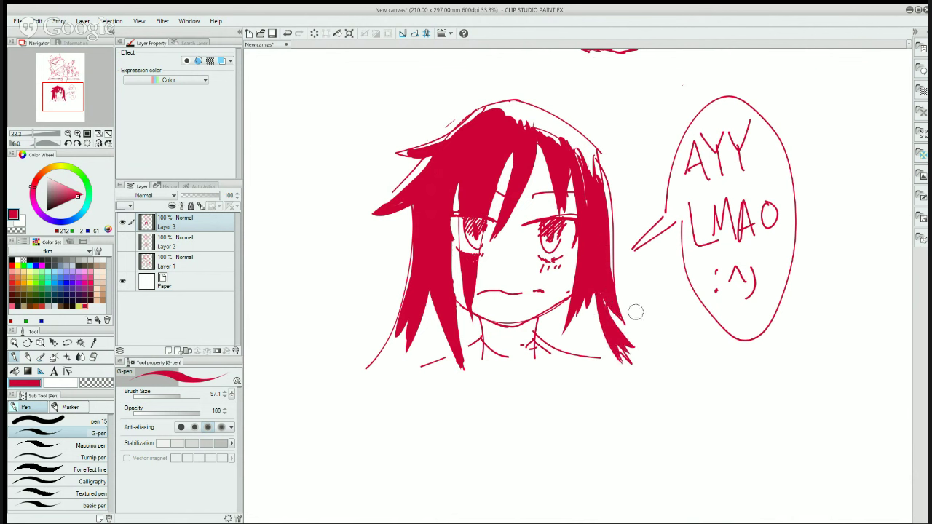
# - Extend the left outer hair with more jagged red tips reaching toward the shoulder
pyautogui.moveTo(419, 246)
pyautogui.mouseDown()
pyautogui.moveTo(396, 328)
pyautogui.moveTo(406, 268)
pyautogui.moveTo(385, 333)
pyautogui.mouseUp()
pyautogui.hotkey('ctrl', 'z')
pyautogui.moveTo(405, 300)
pyautogui.mouseDown()
pyautogui.moveTo(402, 332)
pyautogui.moveTo(406, 280)
pyautogui.moveTo(426, 315)
pyautogui.moveTo(422, 343)
pyautogui.mouseUp()
pyautogui.moveTo(437, 308); pyautogui.dragTo(440, 350)
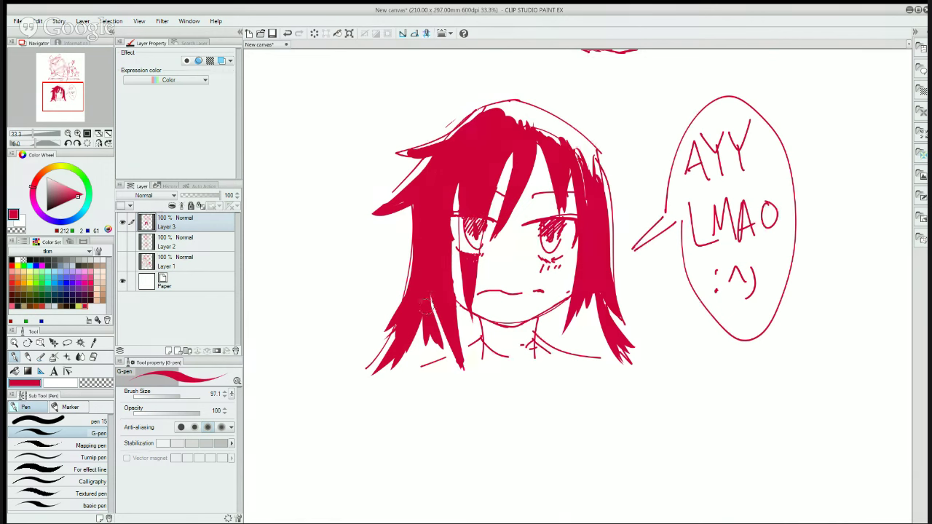
# - Carve a thin transparent gap between the left locks and fill the outer lock's lower end with red
pyautogui.press('c')
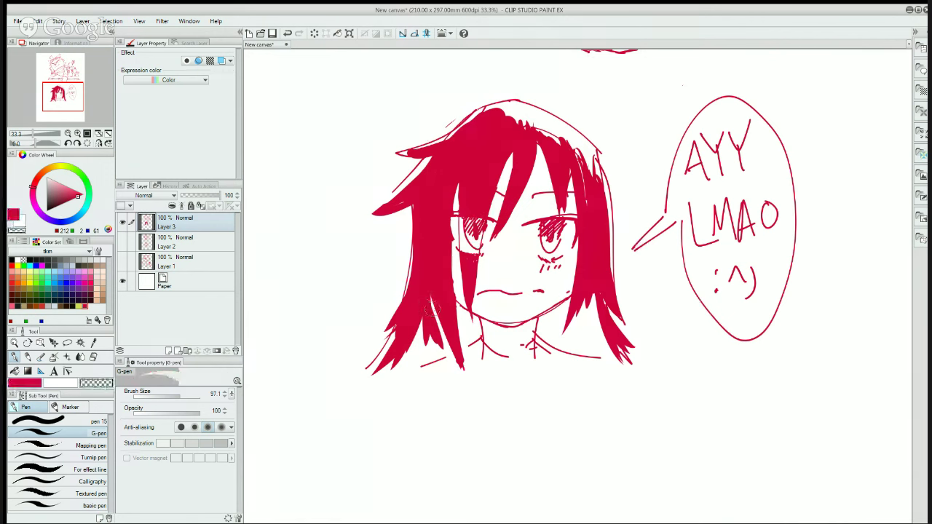
pyautogui.moveTo(435, 321); pyautogui.dragTo(420, 248)
pyautogui.press('c')
pyautogui.moveTo(429, 294)
pyautogui.mouseDown()
pyautogui.moveTo(441, 337)
pyautogui.moveTo(418, 357)
pyautogui.moveTo(437, 364)
pyautogui.moveTo(444, 358)
pyautogui.moveTo(428, 347)
pyautogui.mouseUp()
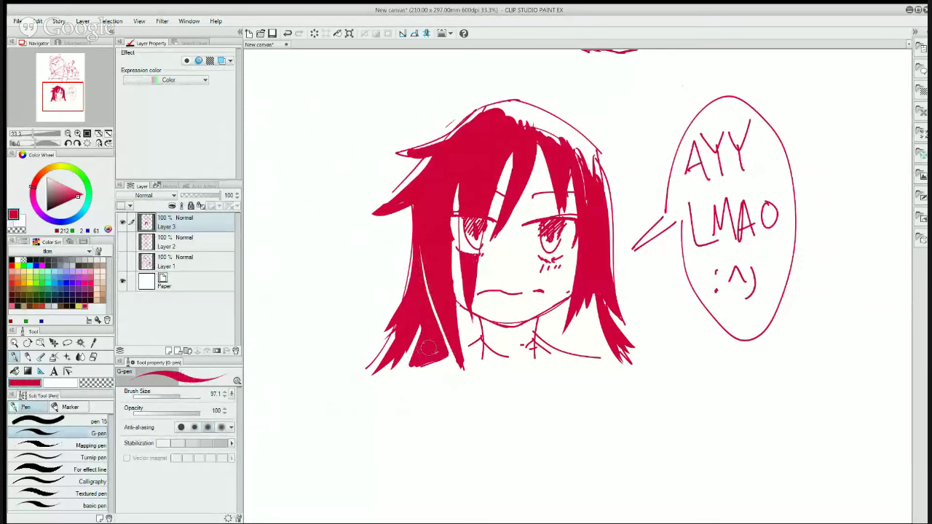
# - Erase the stray outline and overlong tips at the bottom of the left outer hair with the transparent colour
pyautogui.press('c')
pyautogui.moveTo(362, 372); pyautogui.dragTo(393, 328)
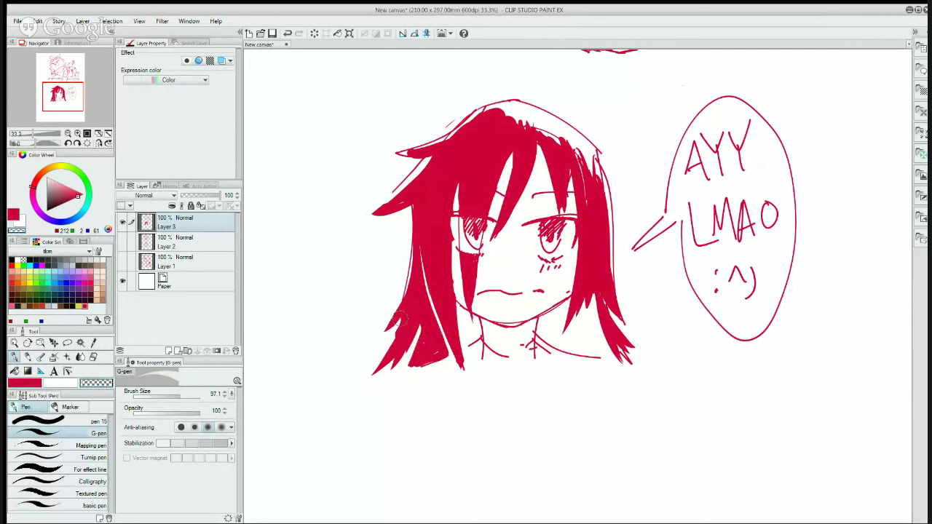
pyautogui.press('c')
pyautogui.press('c')
pyautogui.moveTo(365, 379)
pyautogui.mouseDown()
pyautogui.moveTo(411, 333)
pyautogui.moveTo(371, 380)
pyautogui.moveTo(400, 357)
pyautogui.moveTo(424, 316)
pyautogui.moveTo(396, 341)
pyautogui.moveTo(421, 322)
pyautogui.moveTo(395, 296)
pyautogui.mouseUp()
pyautogui.press('c')
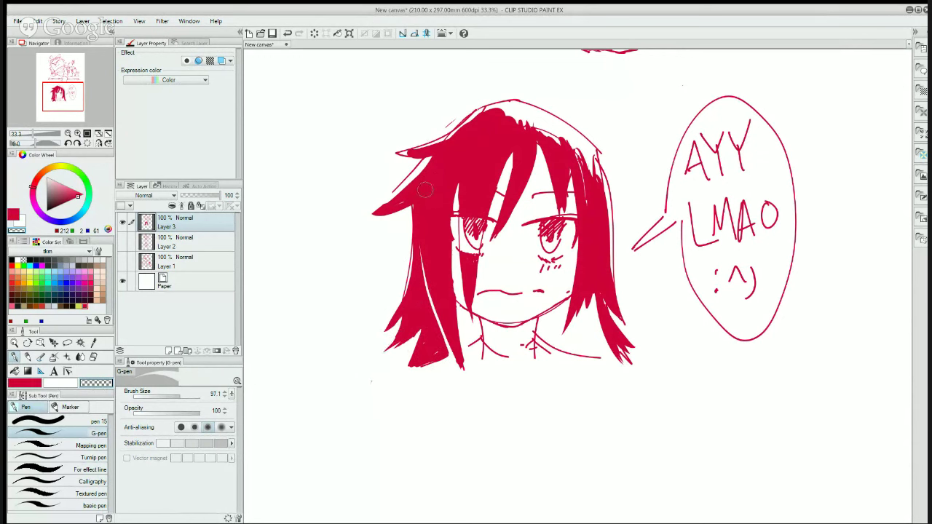
# - Reshape the lower left hair spike, trimming its tip with the transparent colour to a clean point
pyautogui.moveTo(425, 190); pyautogui.dragTo(399, 200)
pyautogui.press('c')
pyautogui.press('c')
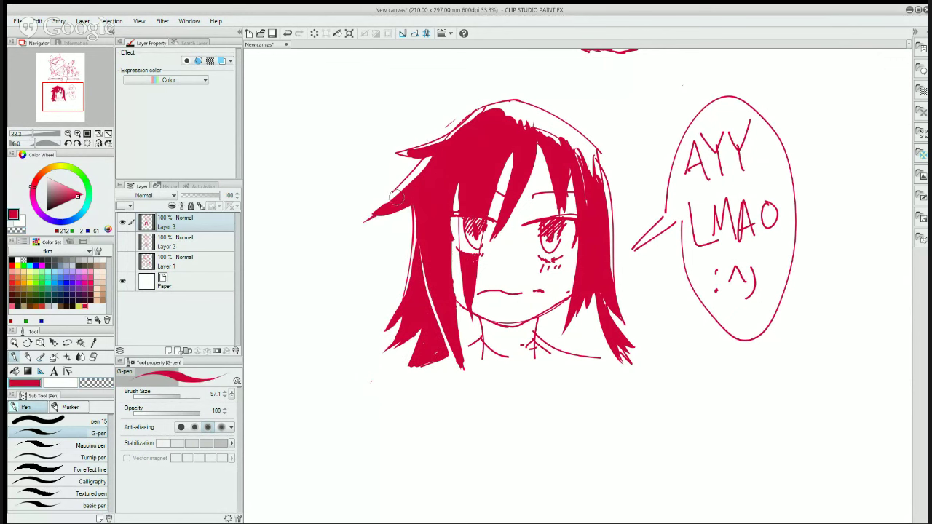
pyautogui.press('c')
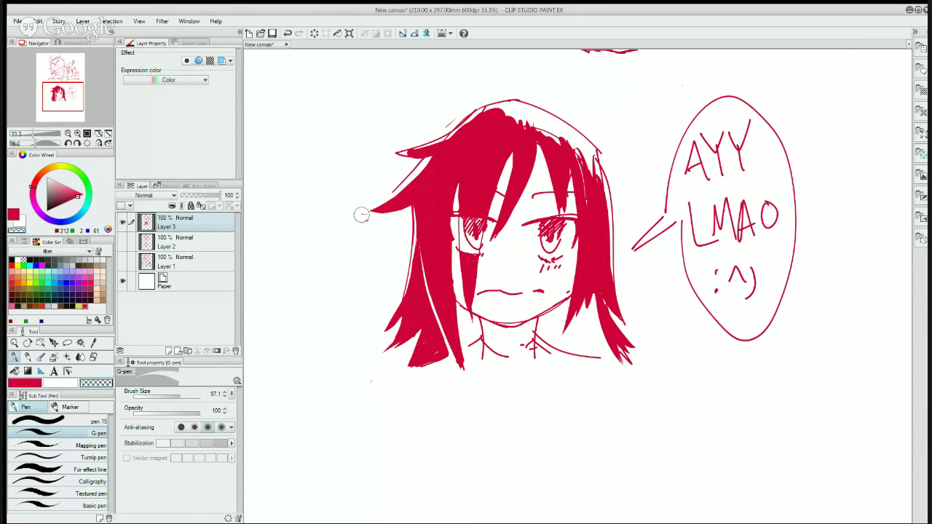
pyautogui.press('c')
pyautogui.press('c')
pyautogui.press('c')
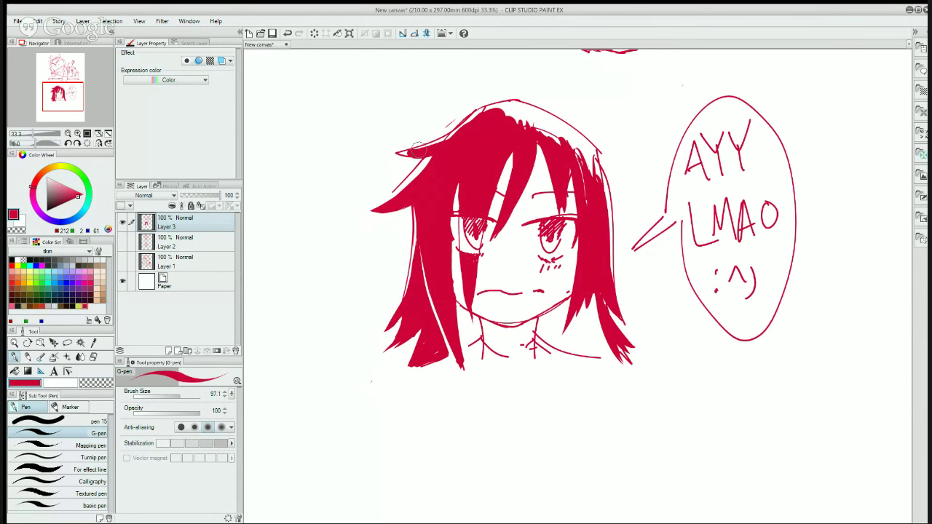
# - Trim the upper left hair spike with the transparent colour and fill the crown up to its outline with solid red
pyautogui.press('c')
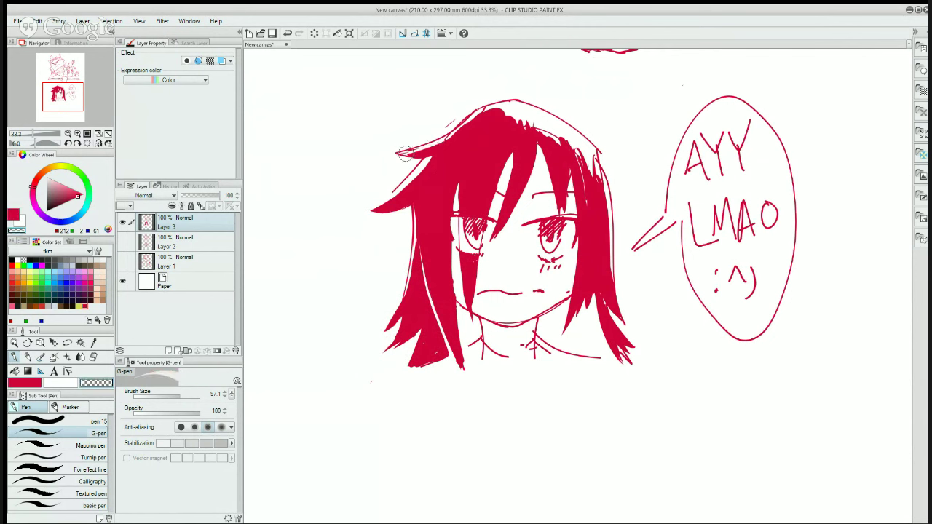
pyautogui.press('c')
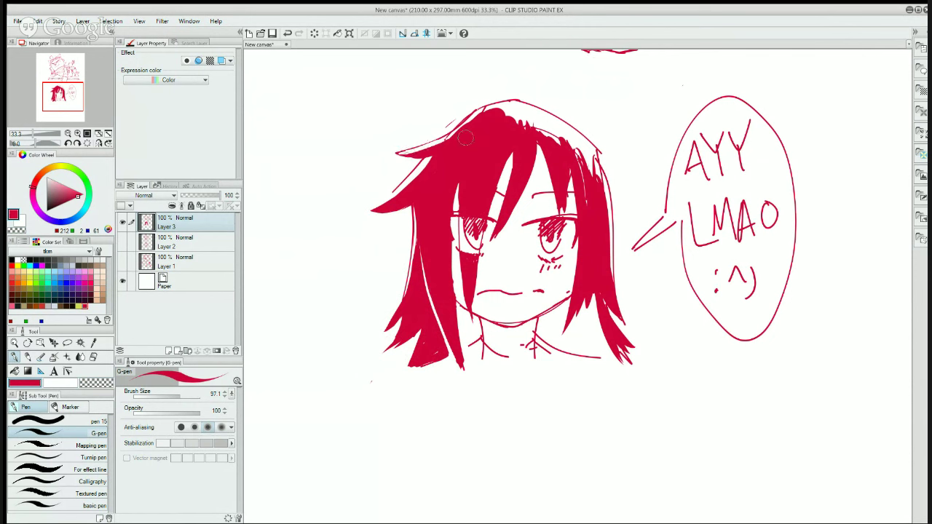
pyautogui.press('c')
pyautogui.moveTo(449, 137)
pyautogui.mouseDown()
pyautogui.moveTo(481, 113)
pyautogui.moveTo(452, 132)
pyautogui.moveTo(465, 116)
pyautogui.mouseUp()
pyautogui.press('c')
pyautogui.moveTo(535, 127)
pyautogui.mouseDown()
pyautogui.moveTo(470, 110)
pyautogui.moveTo(513, 105)
pyautogui.moveTo(467, 119)
pyautogui.moveTo(517, 108)
pyautogui.moveTo(509, 102)
pyautogui.moveTo(534, 128)
pyautogui.moveTo(472, 113)
pyautogui.moveTo(562, 119)
pyautogui.moveTo(567, 154)
pyautogui.moveTo(526, 112)
pyautogui.moveTo(575, 169)
pyautogui.moveTo(536, 123)
pyautogui.moveTo(570, 157)
pyautogui.moveTo(575, 179)
pyautogui.moveTo(586, 166)
pyautogui.moveTo(567, 139)
pyautogui.moveTo(594, 158)
pyautogui.moveTo(571, 147)
pyautogui.moveTo(582, 165)
pyautogui.moveTo(575, 133)
pyautogui.moveTo(606, 179)
pyautogui.moveTo(592, 176)
pyautogui.moveTo(564, 126)
pyautogui.moveTo(572, 127)
pyautogui.moveTo(604, 192)
pyautogui.mouseUp()
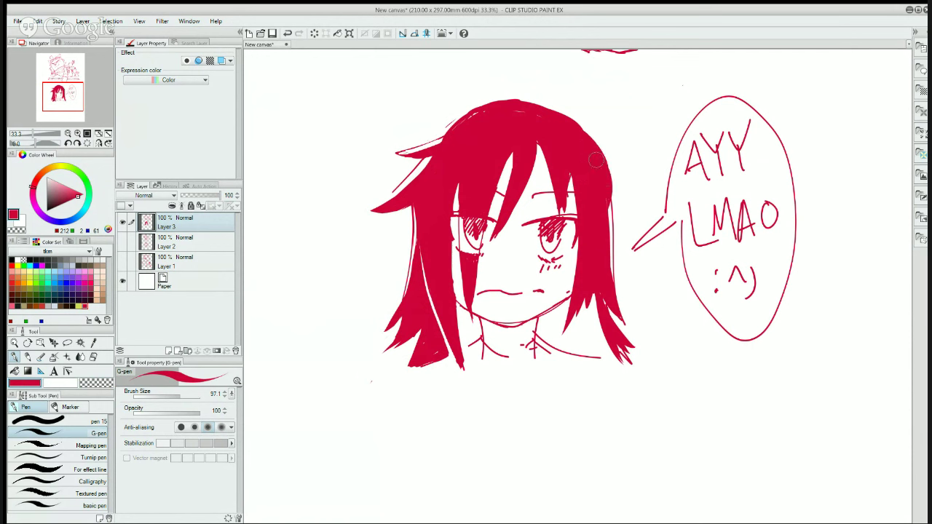
# - Extend the right outer hair into a pointed flick and fill the hair behind the neck and shoulder with red
pyautogui.moveTo(596, 160); pyautogui.dragTo(621, 218)
pyautogui.moveTo(600, 174); pyautogui.dragTo(609, 225)
pyautogui.moveTo(559, 305)
pyautogui.mouseDown()
pyautogui.moveTo(542, 324)
pyautogui.moveTo(542, 313)
pyautogui.moveTo(558, 310)
pyautogui.moveTo(561, 295)
pyautogui.moveTo(557, 331)
pyautogui.moveTo(560, 291)
pyautogui.moveTo(551, 340)
pyautogui.moveTo(535, 318)
pyautogui.moveTo(533, 336)
pyautogui.moveTo(524, 333)
pyautogui.moveTo(527, 346)
pyautogui.moveTo(550, 354)
pyautogui.moveTo(523, 344)
pyautogui.moveTo(497, 352)
pyautogui.moveTo(481, 338)
pyautogui.moveTo(480, 360)
pyautogui.mouseUp()
pyautogui.press('c')
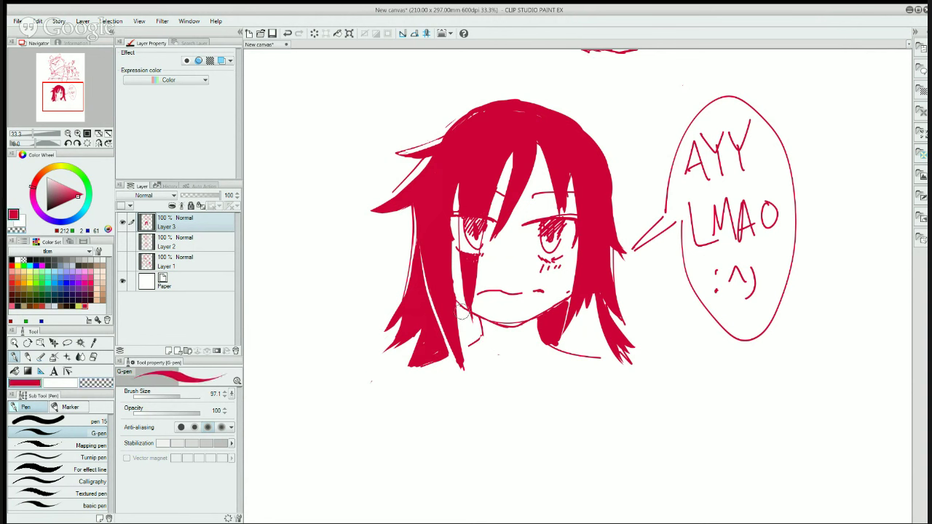
pyautogui.moveTo(463, 313)
pyautogui.mouseDown()
pyautogui.moveTo(457, 308)
pyautogui.moveTo(477, 329)
pyautogui.moveTo(477, 339)
pyautogui.moveTo(466, 336)
pyautogui.moveTo(458, 316)
pyautogui.moveTo(471, 342)
pyautogui.mouseUp()
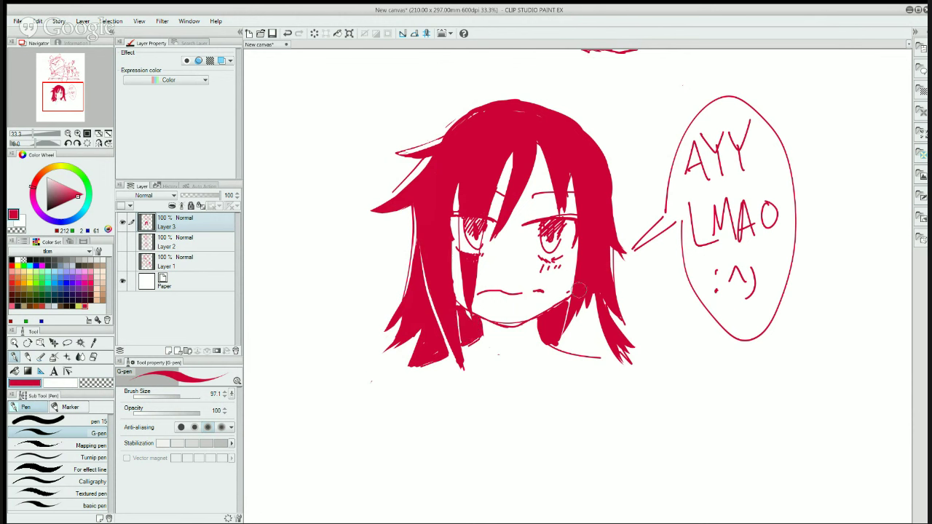
pyautogui.moveTo(582, 308)
pyautogui.mouseDown()
pyautogui.moveTo(560, 345)
pyautogui.moveTo(575, 324)
pyautogui.moveTo(579, 342)
pyautogui.moveTo(589, 306)
pyautogui.moveTo(581, 330)
pyautogui.moveTo(614, 342)
pyautogui.moveTo(551, 339)
pyautogui.moveTo(628, 355)
pyautogui.mouseUp()
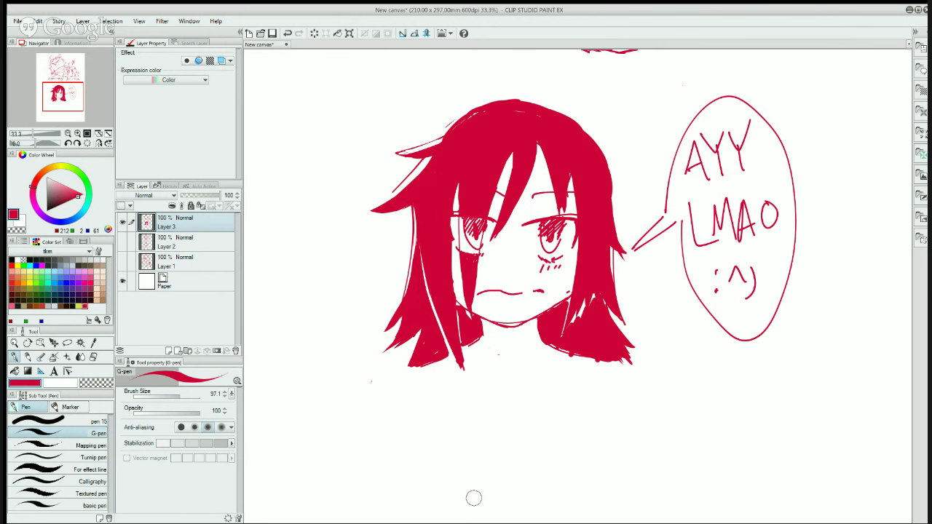
# - Lasso the red-haired face together with its speech bubble, delete the selected drawing, and return to the G-pen
pyautogui.press('m')
pyautogui.moveTo(840, 164)
pyautogui.mouseDown()
pyautogui.moveTo(328, 156)
pyautogui.moveTo(836, 171)
pyautogui.moveTo(829, 160)
pyautogui.mouseUp()
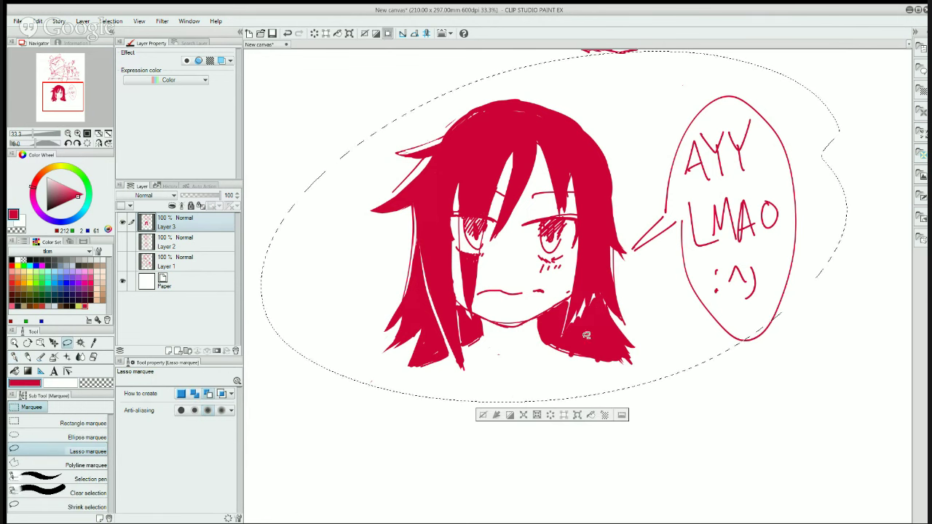
pyautogui.press('Delete')
pyautogui.hotkey('ctrl', 'd')
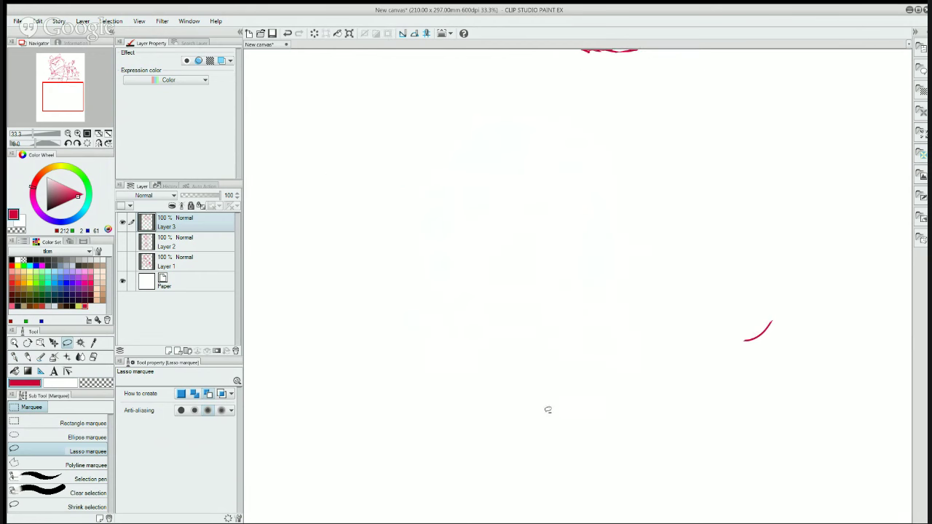
pyautogui.press('p')
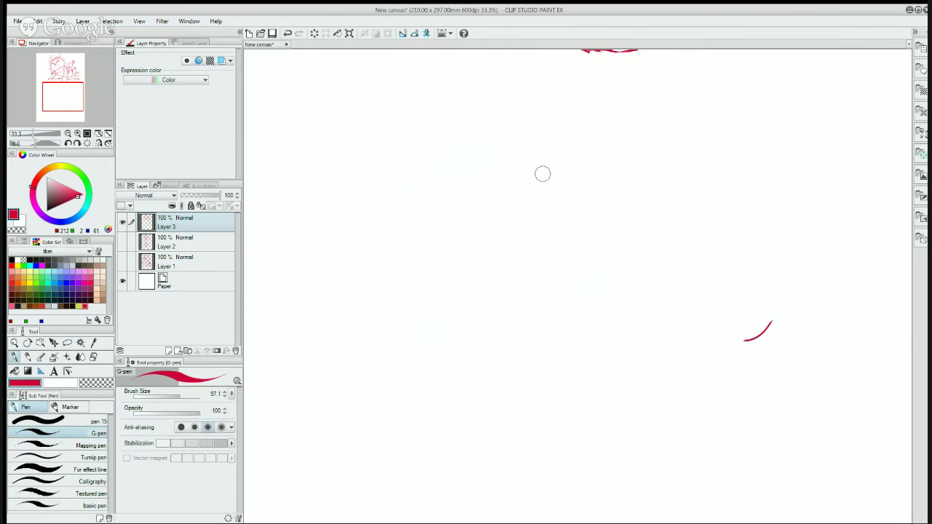
pyautogui.moveTo(554, 124); pyautogui.dragTo(468, 317)
pyautogui.moveTo(537, 121); pyautogui.dragTo(470, 335)
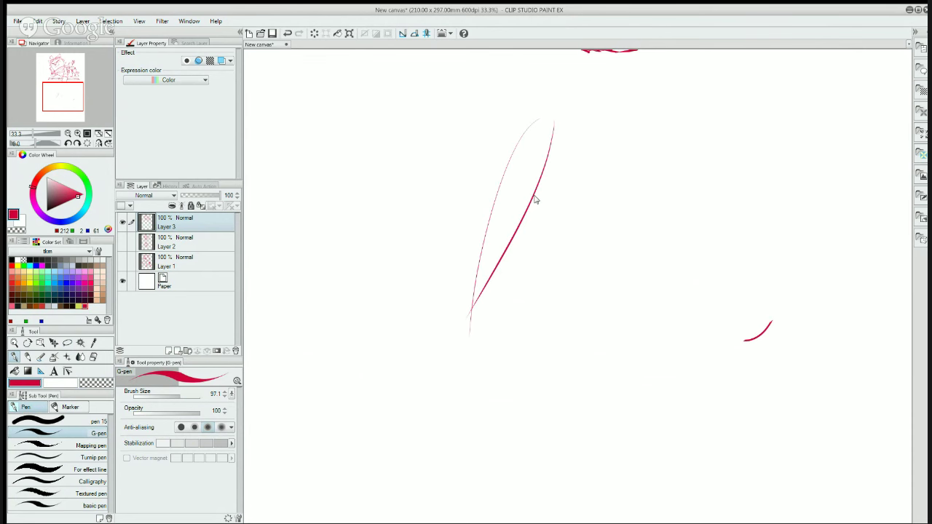
pyautogui.hotkey('ctrl', 'z')
pyautogui.hotkey('ctrl', 'z')
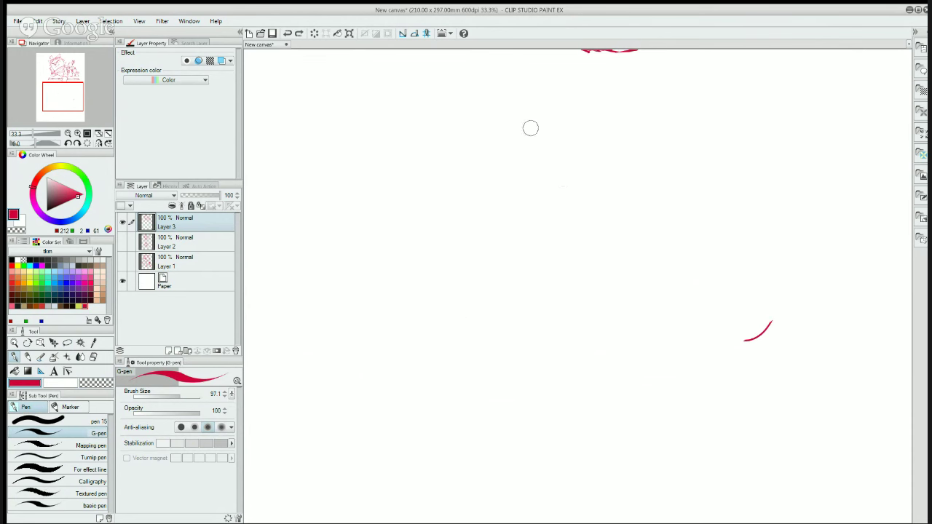
# - Sketch a new large round head in red with loose contour lines and a tapered jaw below it
pyautogui.moveTo(539, 100)
pyautogui.mouseDown()
pyautogui.moveTo(488, 114)
pyautogui.moveTo(605, 162)
pyautogui.moveTo(422, 187)
pyautogui.moveTo(437, 336)
pyautogui.mouseUp()
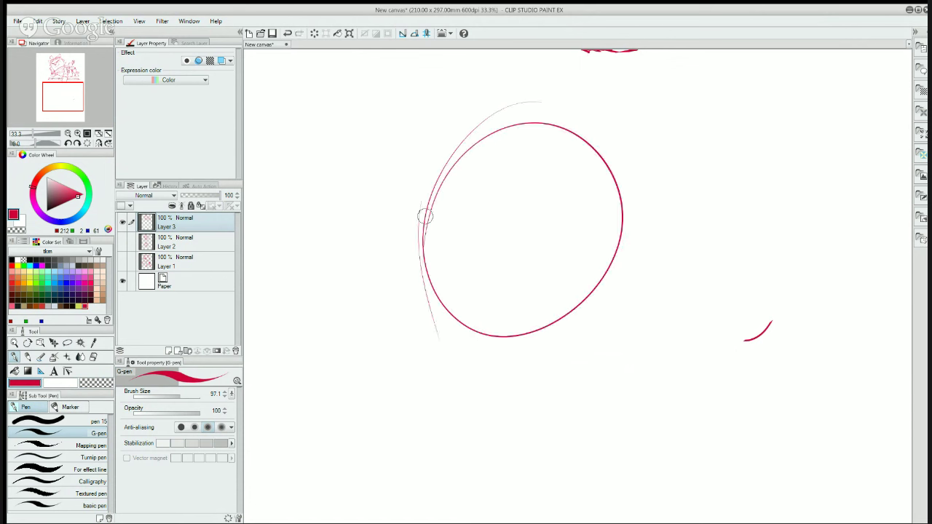
pyautogui.moveTo(425, 218); pyautogui.dragTo(489, 377)
pyautogui.moveTo(441, 304)
pyautogui.mouseDown()
pyautogui.moveTo(545, 370)
pyautogui.moveTo(580, 327)
pyautogui.moveTo(599, 217)
pyautogui.mouseUp()
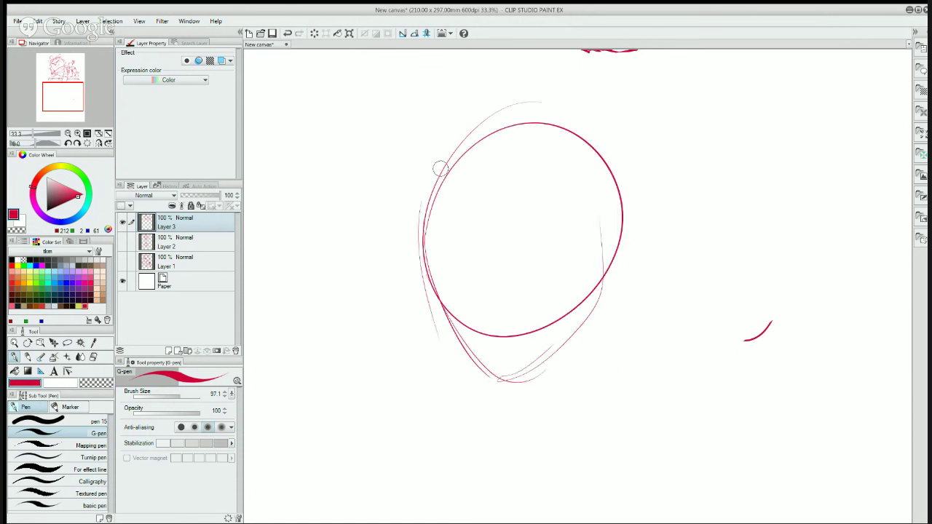
pyautogui.moveTo(466, 129)
pyautogui.mouseDown()
pyautogui.moveTo(470, 354)
pyautogui.moveTo(524, 374)
pyautogui.mouseUp()
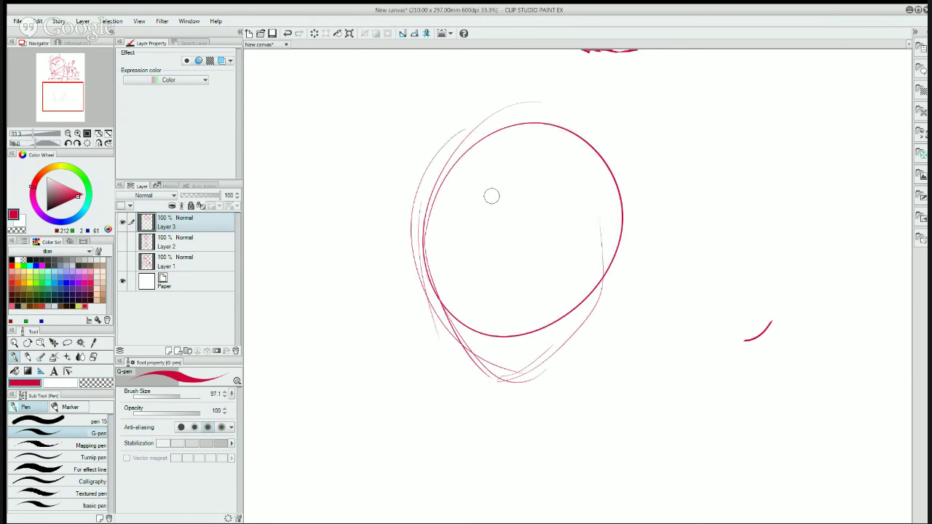
# - Sketch long fringe strands over the left half of the face and side locks flaring out beyond the cheek
pyautogui.moveTo(513, 134); pyautogui.dragTo(465, 319)
pyautogui.moveTo(501, 149); pyautogui.dragTo(470, 310)
pyautogui.moveTo(473, 162); pyautogui.dragTo(460, 306)
pyautogui.moveTo(495, 130); pyautogui.dragTo(441, 355)
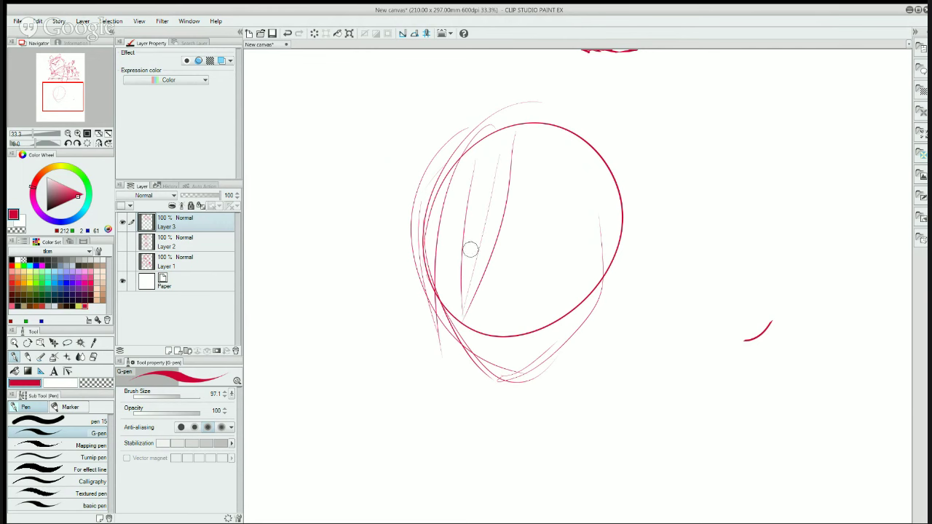
pyautogui.moveTo(449, 117); pyautogui.dragTo(472, 416)
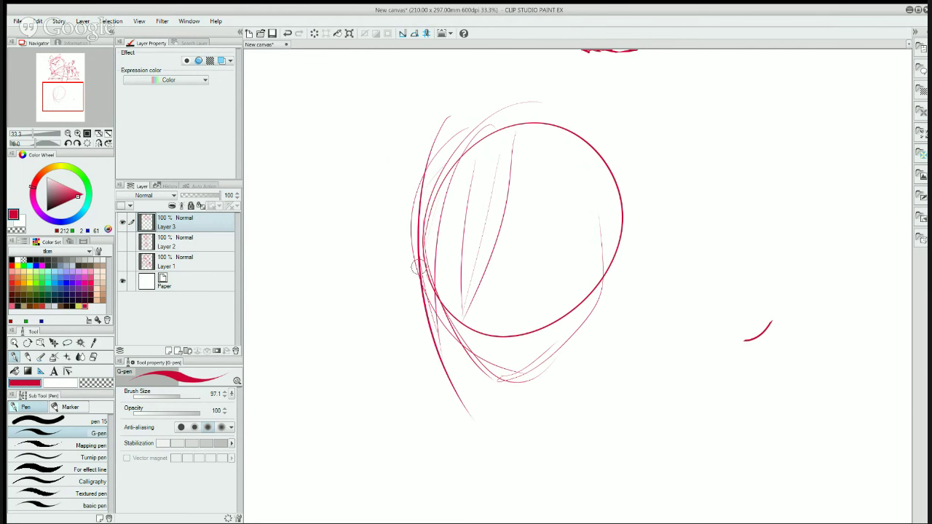
pyautogui.moveTo(424, 153); pyautogui.dragTo(392, 362)
pyautogui.moveTo(418, 280)
pyautogui.mouseDown()
pyautogui.moveTo(385, 368)
pyautogui.moveTo(429, 341)
pyautogui.moveTo(357, 375)
pyautogui.moveTo(419, 313)
pyautogui.mouseUp()
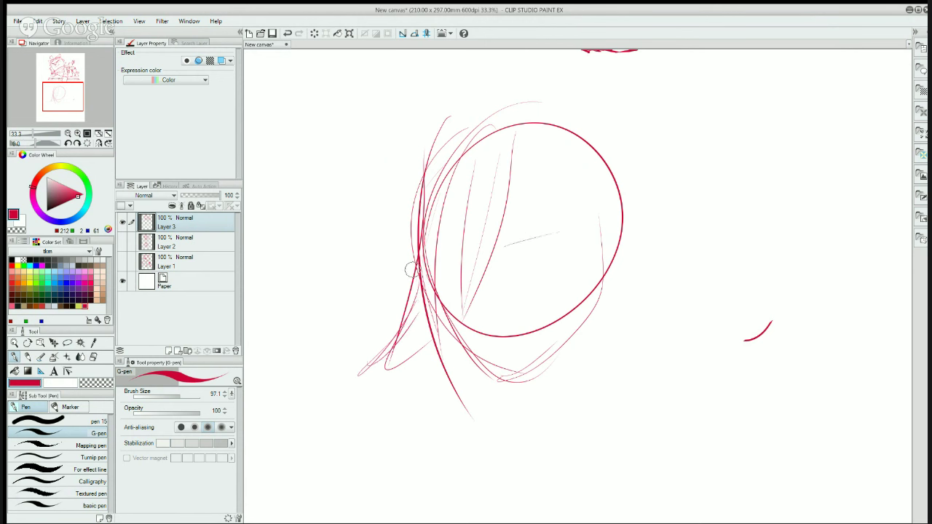
# - Draw a slanted eye guideline, then rough in the right eye's lid and eyebrow and the left eye's lid
pyautogui.moveTo(434, 266); pyautogui.dragTo(582, 234)
pyautogui.moveTo(514, 244)
pyautogui.mouseDown()
pyautogui.moveTo(567, 234)
pyautogui.moveTo(531, 238)
pyautogui.mouseUp()
pyautogui.moveTo(500, 213)
pyautogui.mouseDown()
pyautogui.moveTo(527, 199)
pyautogui.moveTo(580, 197)
pyautogui.mouseUp()
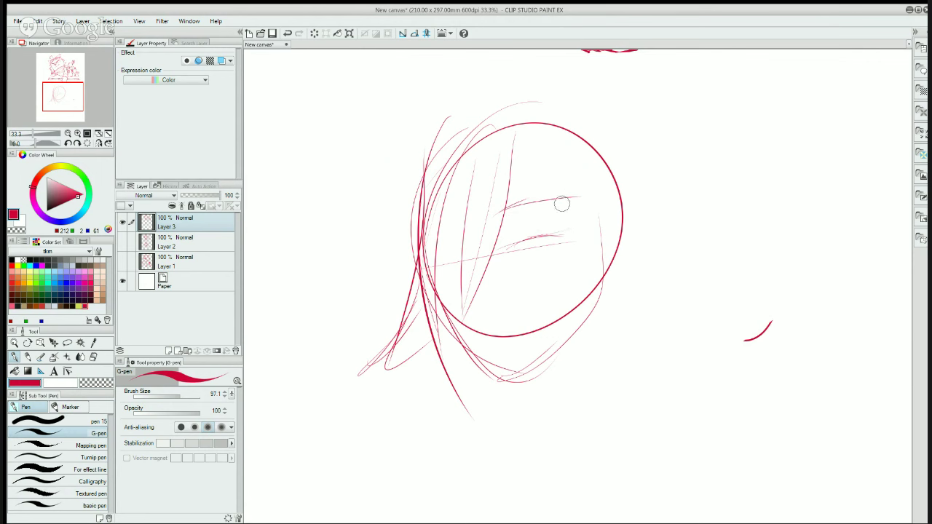
pyautogui.moveTo(503, 215); pyautogui.dragTo(562, 202)
pyautogui.moveTo(464, 231); pyautogui.dragTo(425, 240)
pyautogui.moveTo(425, 240); pyautogui.dragTo(472, 232)
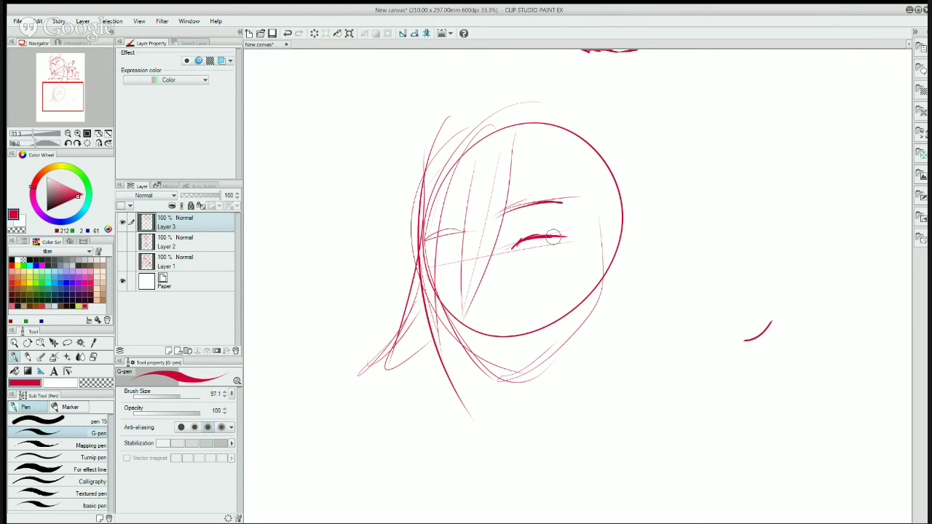
# - Outline the right eye's iris, fill it with solid red, and shape its edges with the transparent colour
pyautogui.moveTo(535, 282)
pyautogui.mouseDown()
pyautogui.moveTo(562, 236)
pyautogui.moveTo(560, 268)
pyautogui.mouseUp()
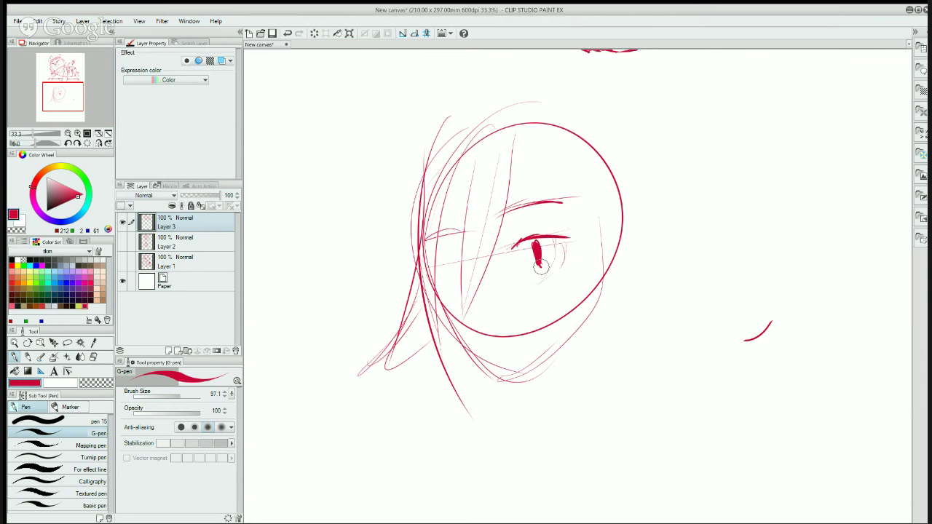
pyautogui.moveTo(534, 241); pyautogui.dragTo(529, 262)
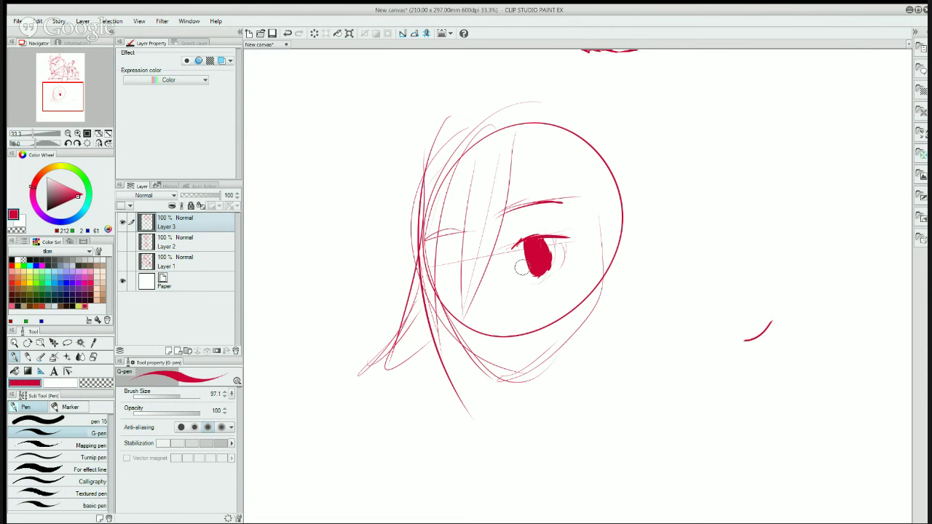
pyautogui.press('c')
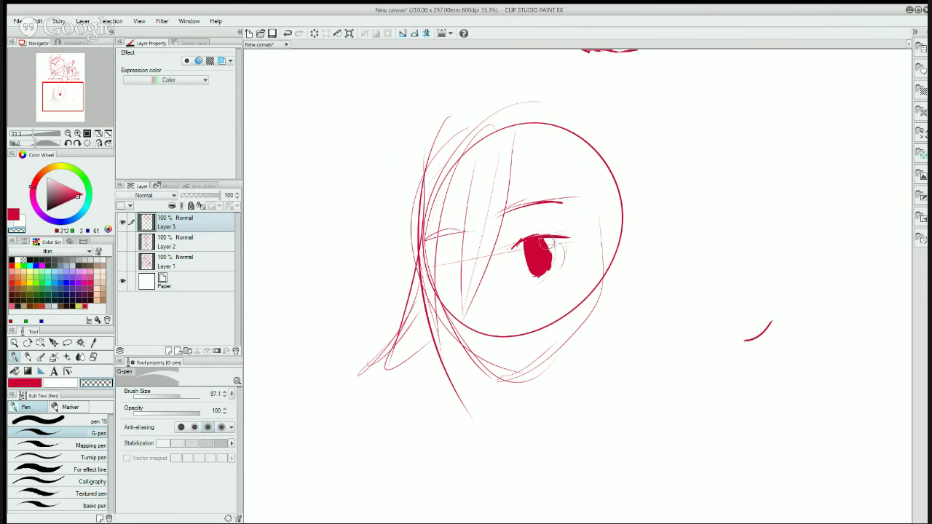
pyautogui.press('c')
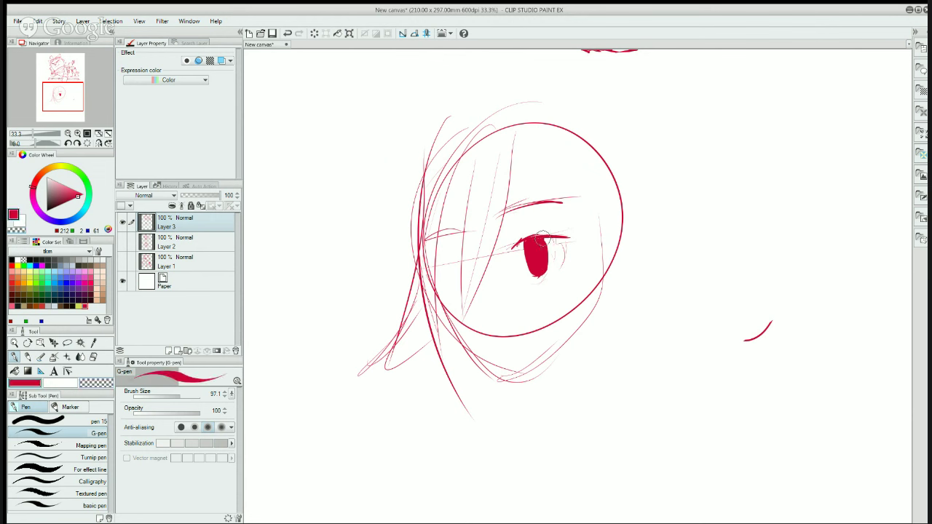
pyautogui.press('c')
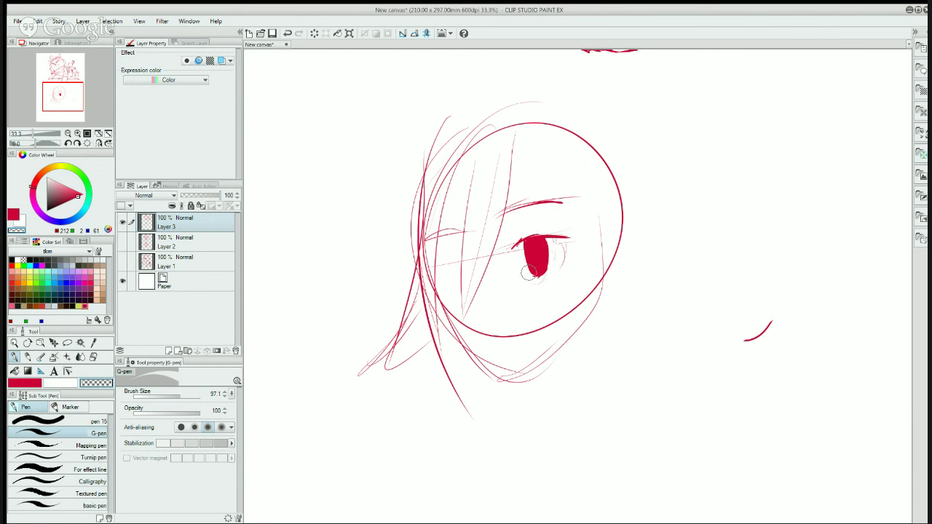
pyautogui.moveTo(521, 268); pyautogui.dragTo(536, 253)
pyautogui.press('c')
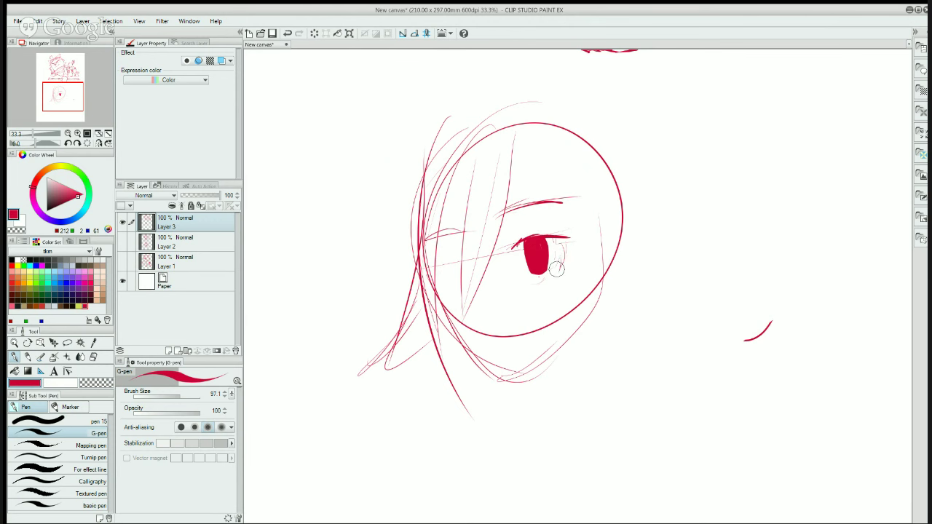
# - Clean the stray lines beside the right iris with the transparent colour and darken the inner end of the upper lash
pyautogui.press('c')
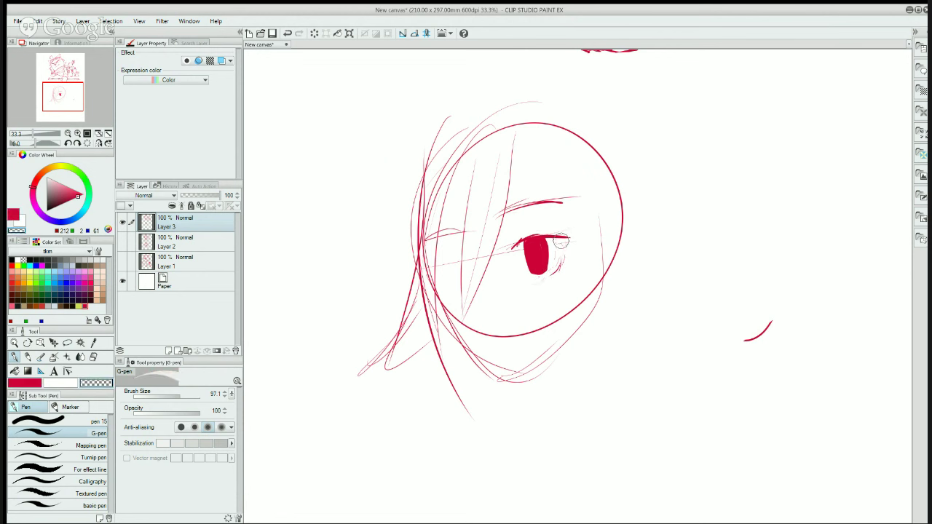
pyautogui.press('c')
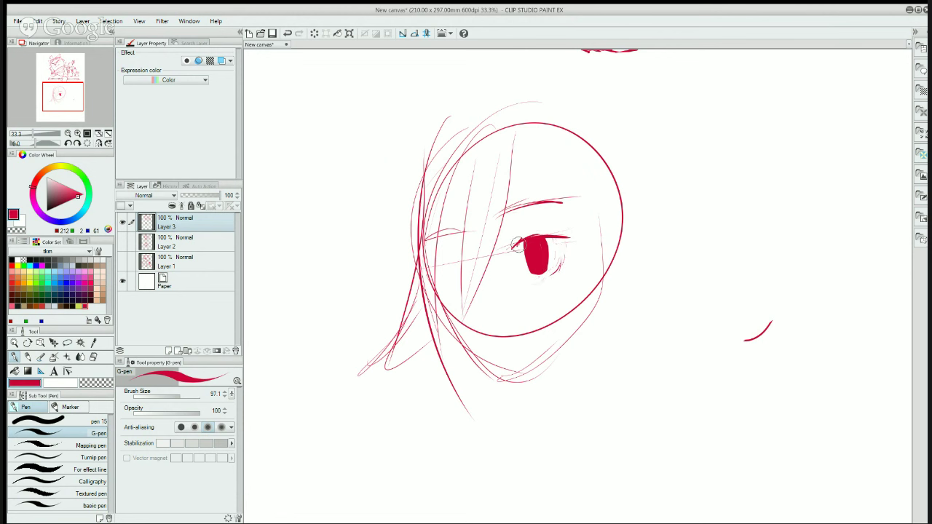
pyautogui.moveTo(518, 244); pyautogui.dragTo(542, 236)
# - Thicken the jaw into a pointed chin and erase the lower right arc of the head circle
pyautogui.moveTo(452, 331)
pyautogui.mouseDown()
pyautogui.moveTo(473, 357)
pyautogui.moveTo(506, 372)
pyautogui.moveTo(568, 333)
pyautogui.mouseUp()
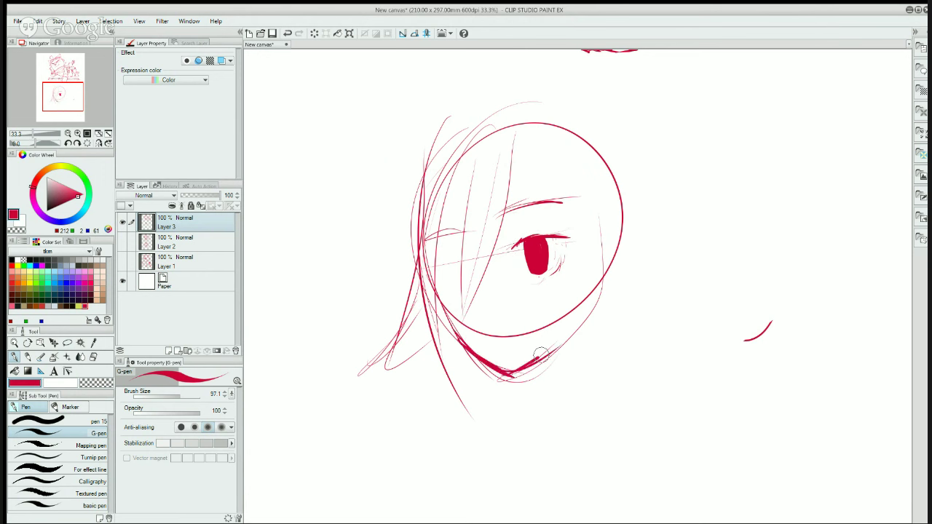
pyautogui.moveTo(513, 367); pyautogui.dragTo(622, 297)
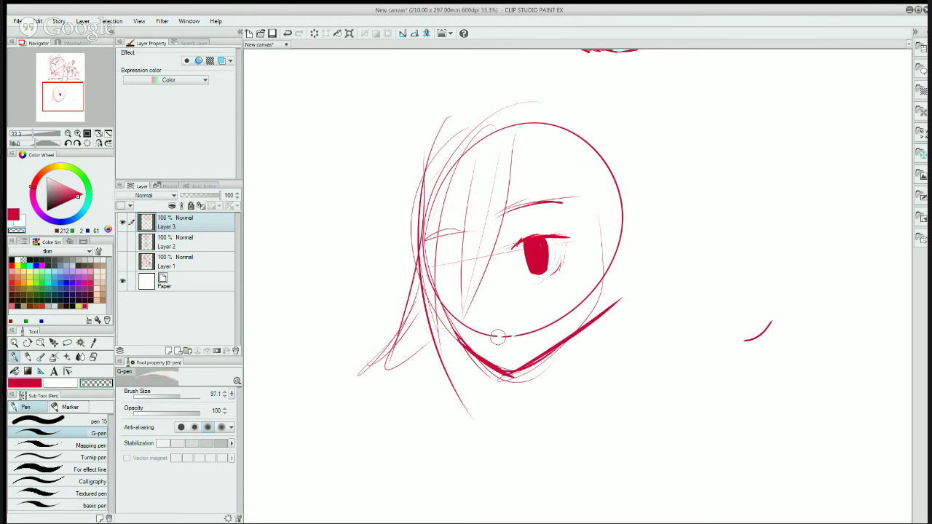
pyautogui.moveTo(500, 333); pyautogui.dragTo(575, 306)
pyautogui.press('c')
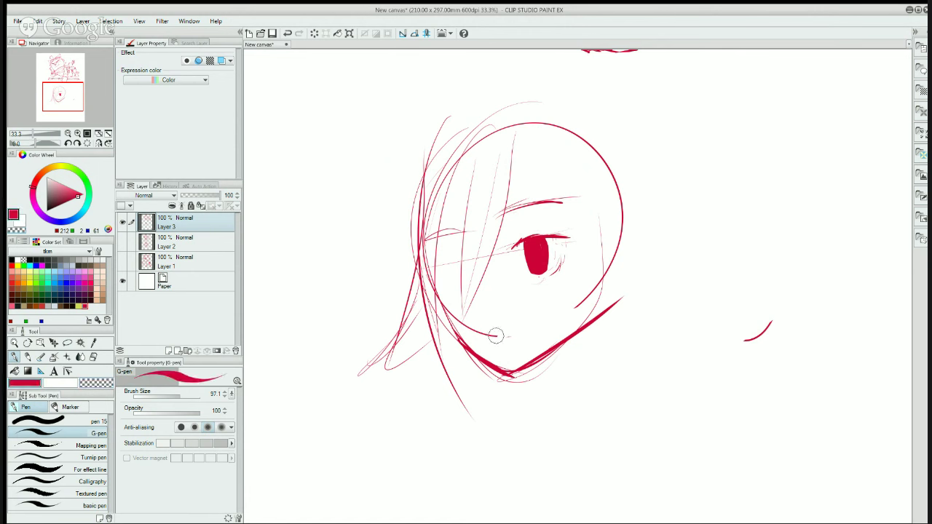
# - Draw a short mouth line above the chin and erase the leftover circle arc around it with the transparent colour
pyautogui.moveTo(499, 337)
pyautogui.mouseDown()
pyautogui.moveTo(478, 330)
pyautogui.moveTo(501, 334)
pyautogui.moveTo(476, 335)
pyautogui.moveTo(530, 334)
pyautogui.mouseUp()
pyautogui.press('c')
pyautogui.press('c')
pyautogui.press('c')
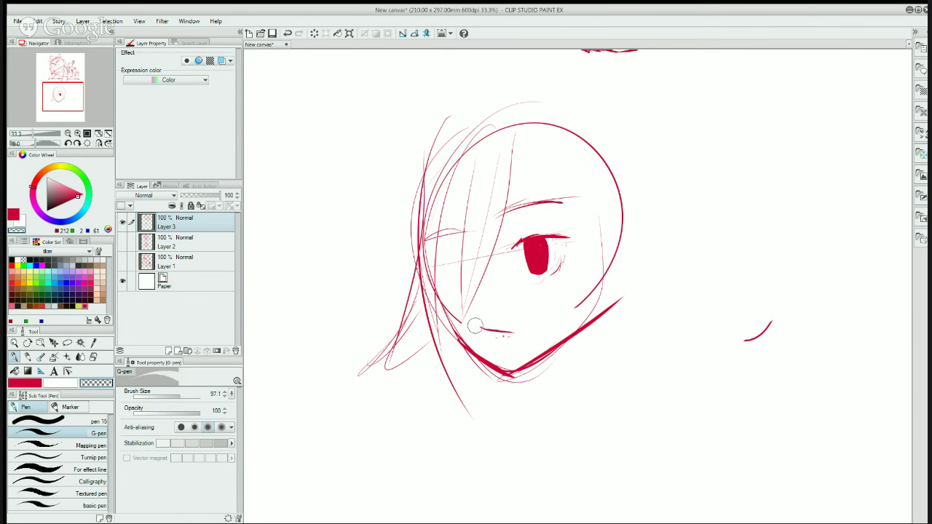
pyautogui.press('c')
pyautogui.press('c')
pyautogui.press('c')
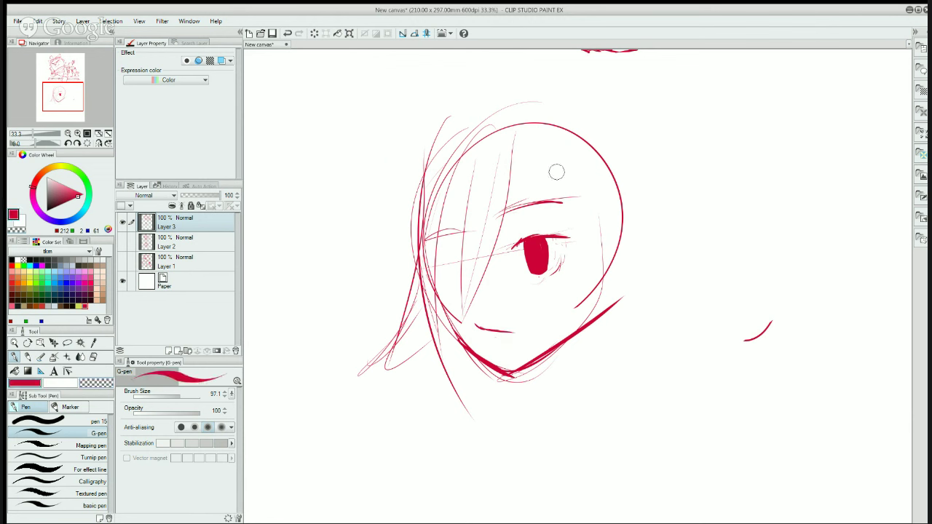
# - Thicken the inner end of the eyebrow in red and trim its edges with the transparent colour
pyautogui.press('c')
pyautogui.press('c')
pyautogui.press('c')
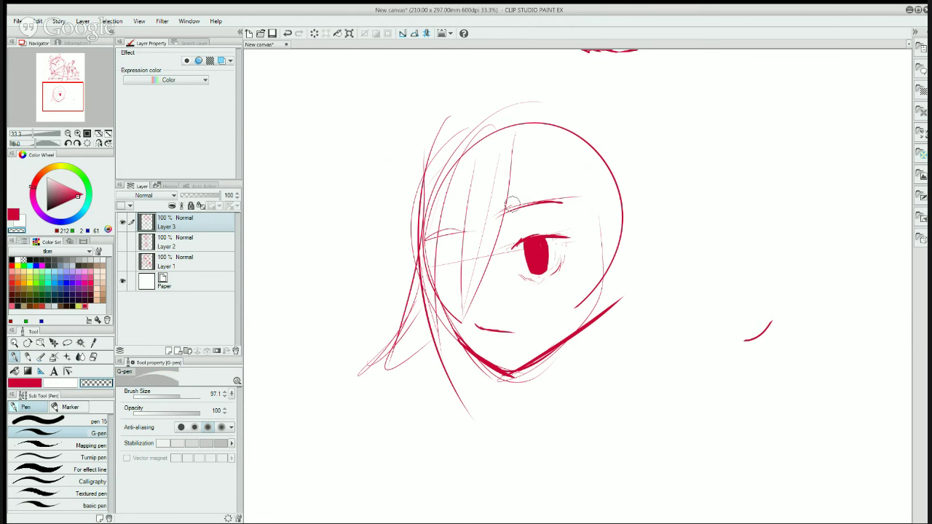
pyautogui.press('c')
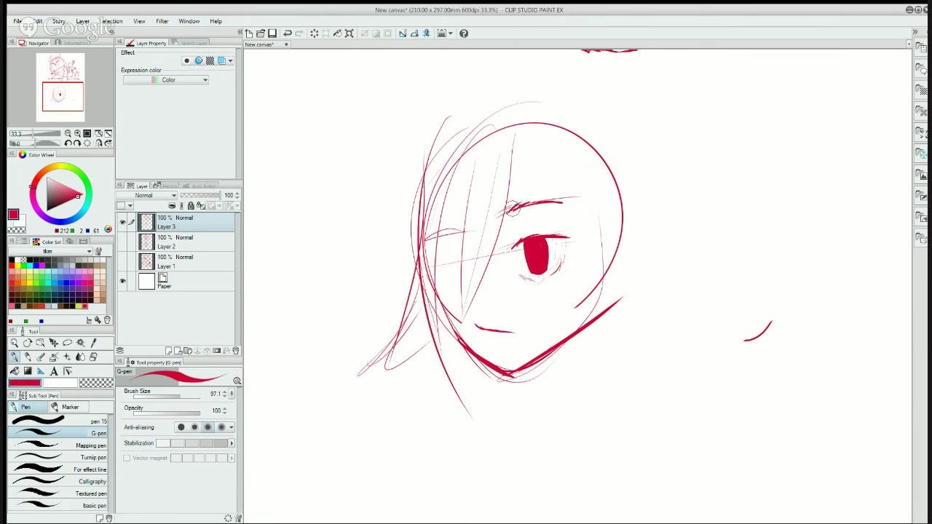
pyautogui.press('c')
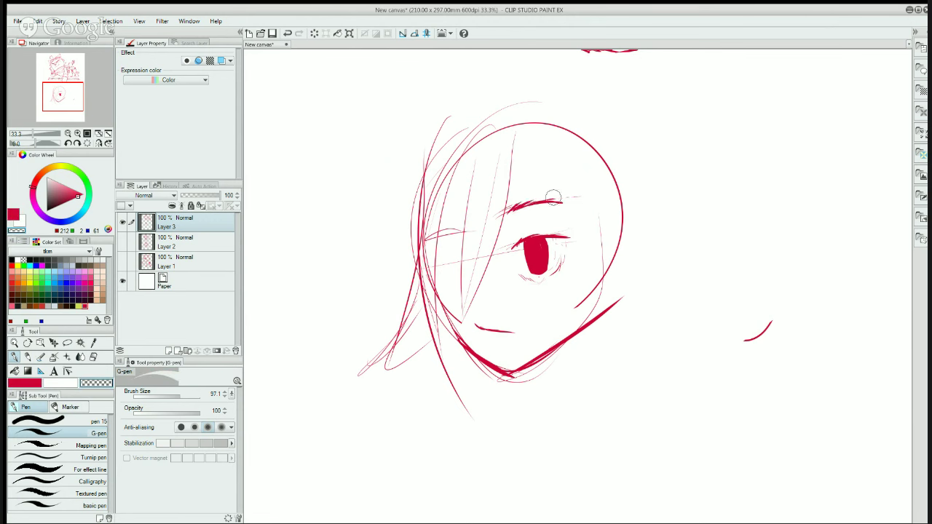
pyautogui.press('c')
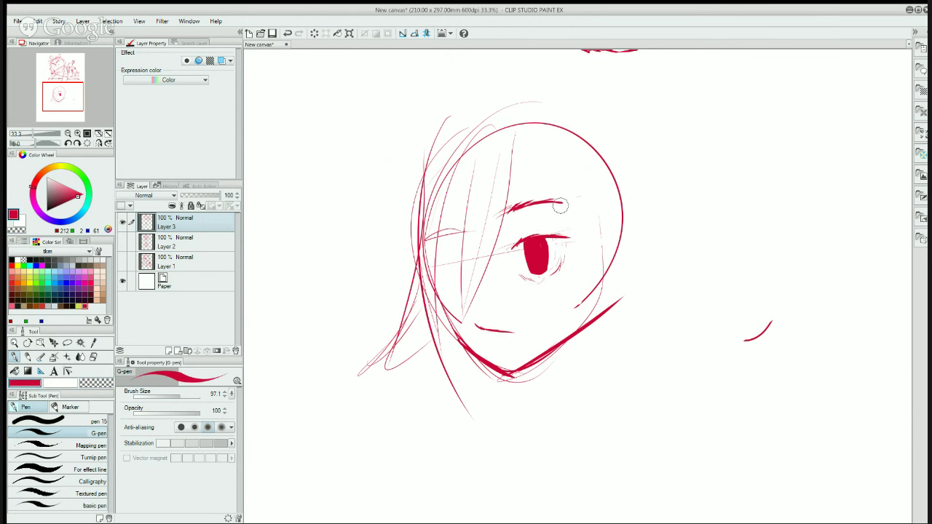
pyautogui.press('c')
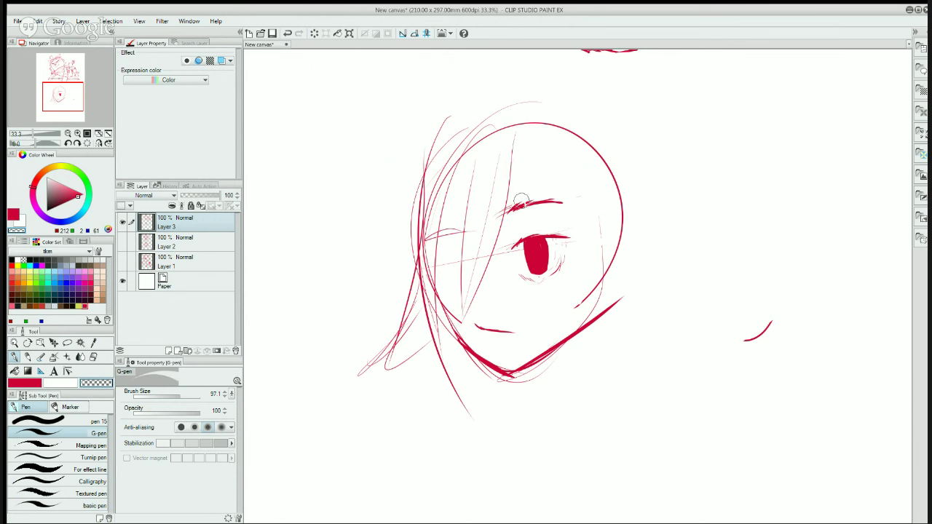
pyautogui.press('c')
# - Draw short fringe strands above the eyebrow and fill the middle one solid red
pyautogui.moveTo(524, 167); pyautogui.dragTo(529, 207)
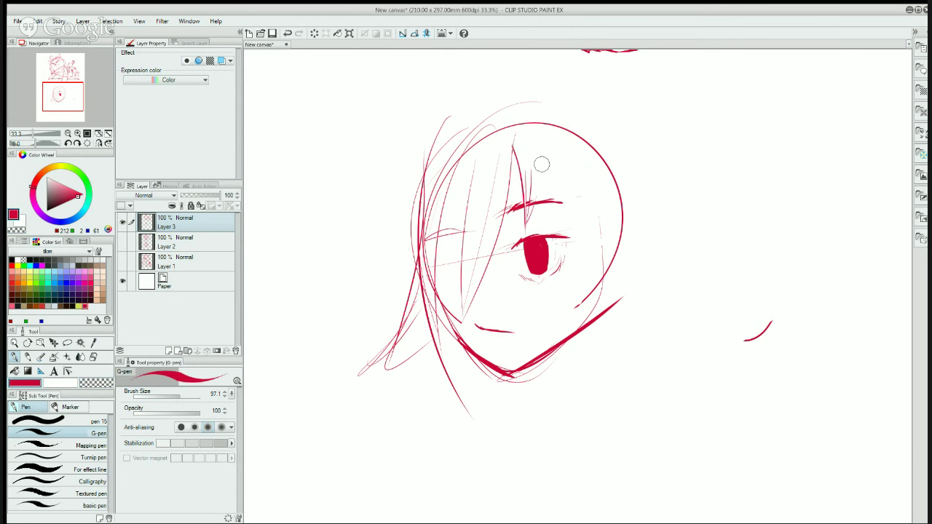
pyautogui.moveTo(541, 164); pyautogui.dragTo(539, 201)
pyautogui.moveTo(546, 154); pyautogui.dragTo(537, 197)
pyautogui.moveTo(543, 145); pyautogui.dragTo(562, 201)
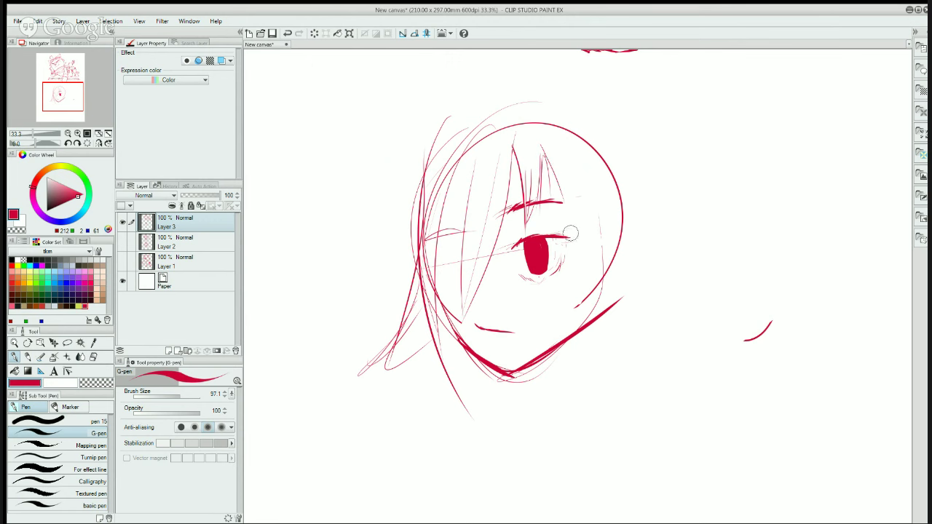
pyautogui.moveTo(523, 162)
pyautogui.mouseDown()
pyautogui.moveTo(513, 134)
pyautogui.moveTo(526, 191)
pyautogui.mouseUp()
pyautogui.moveTo(511, 131); pyautogui.dragTo(522, 218)
pyautogui.moveTo(517, 139); pyautogui.dragTo(529, 203)
pyautogui.moveTo(531, 162); pyautogui.dragTo(537, 206)
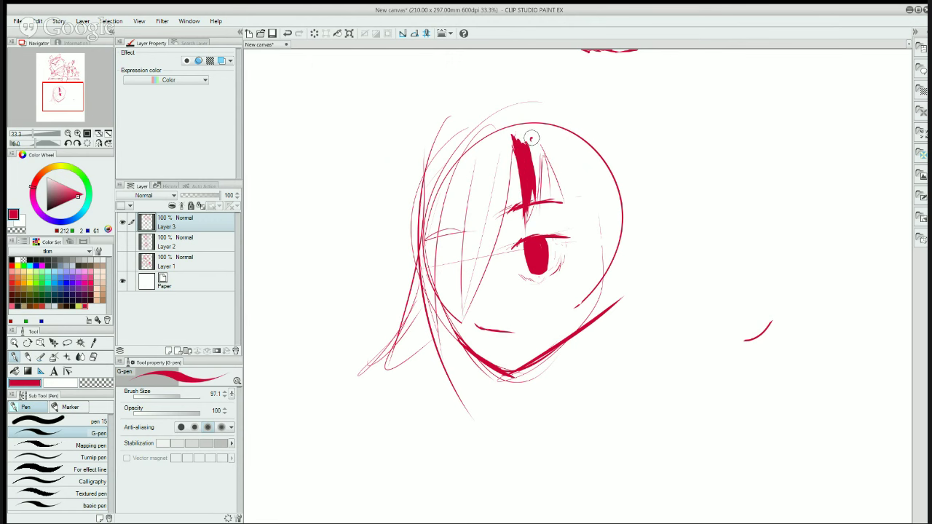
pyautogui.moveTo(528, 137); pyautogui.dragTo(525, 191)
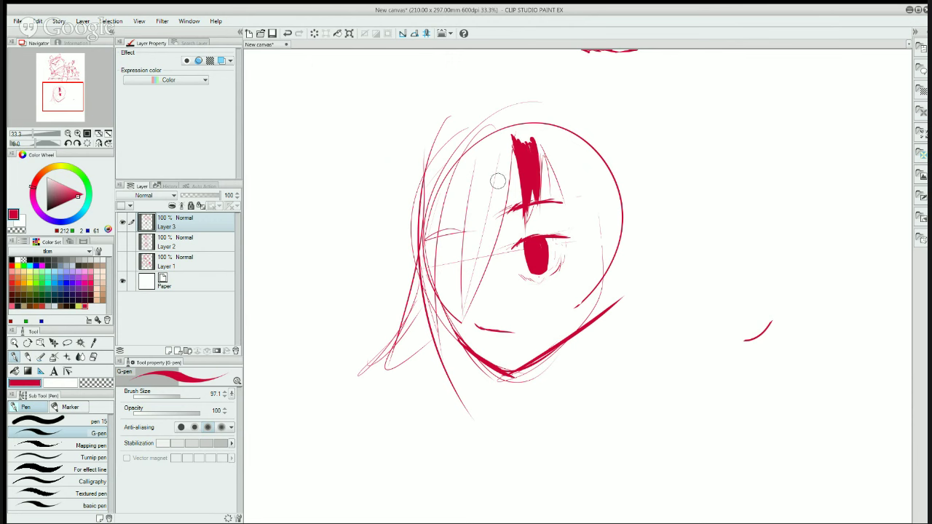
# - Fill the long fringe lock sweeping from the parting down the left half of the face with red strokes
pyautogui.moveTo(502, 153); pyautogui.dragTo(466, 284)
pyautogui.moveTo(497, 182); pyautogui.dragTo(467, 285)
pyautogui.moveTo(501, 153); pyautogui.dragTo(459, 277)
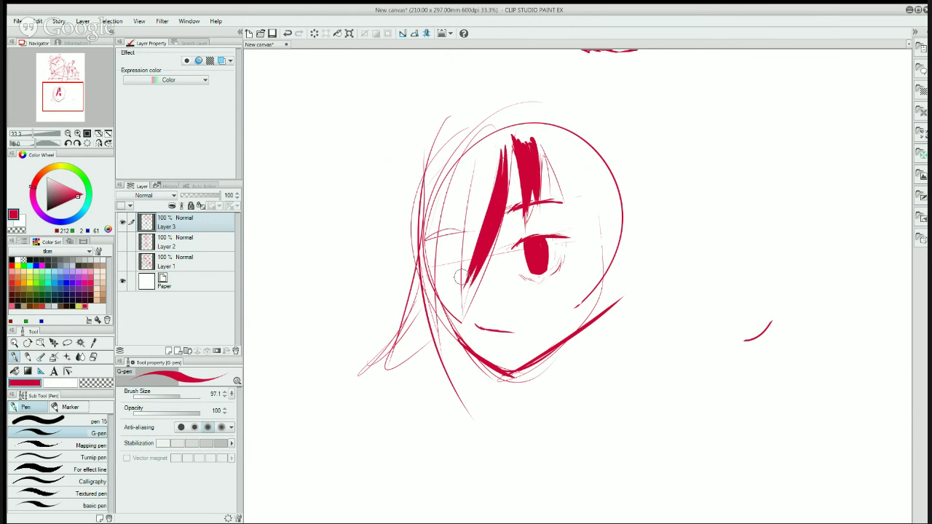
pyautogui.moveTo(504, 131)
pyautogui.mouseDown()
pyautogui.moveTo(501, 182)
pyautogui.moveTo(507, 170)
pyautogui.moveTo(467, 275)
pyautogui.mouseUp()
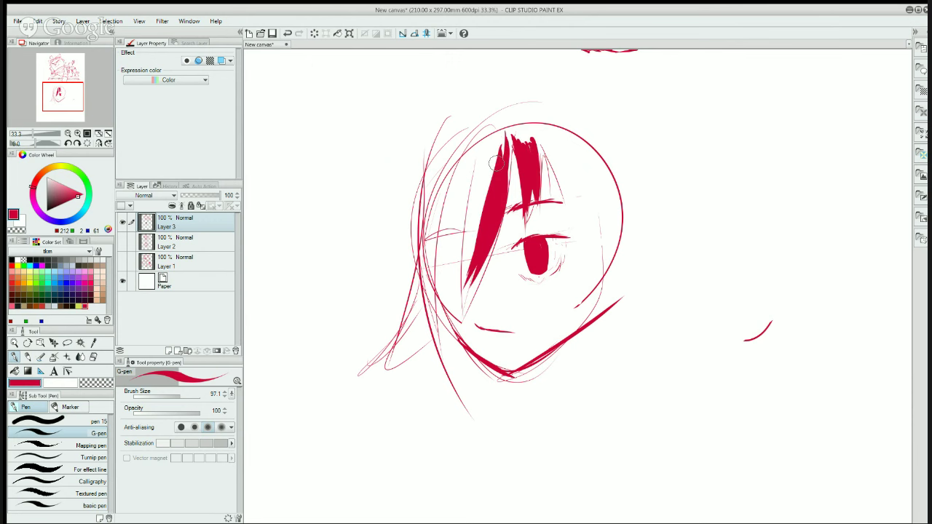
pyautogui.moveTo(502, 157); pyautogui.dragTo(459, 278)
pyautogui.moveTo(499, 154); pyautogui.dragTo(452, 283)
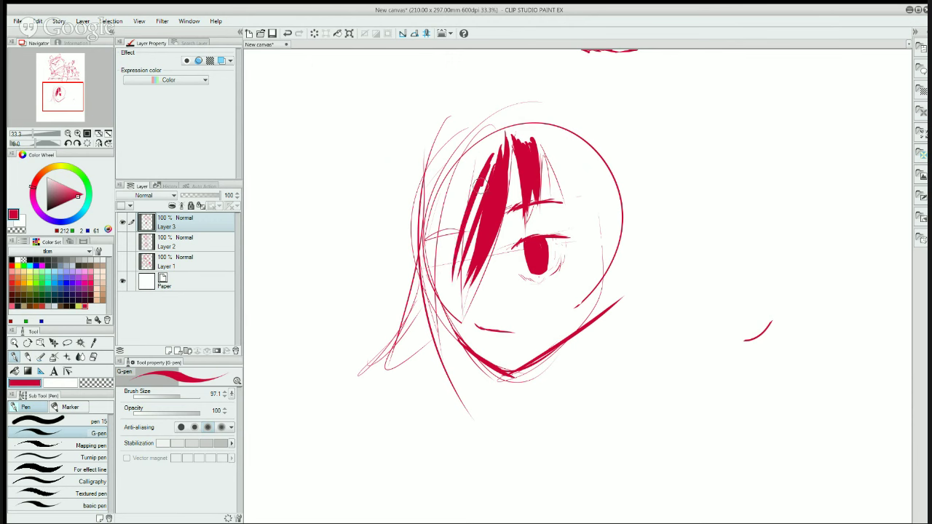
# - Widen the swept fringe towards the left edge of the face with dense tapered red strokes
pyautogui.moveTo(487, 180); pyautogui.dragTo(456, 306)
pyautogui.moveTo(486, 156); pyautogui.dragTo(450, 328)
pyautogui.moveTo(460, 248)
pyautogui.mouseDown()
pyautogui.moveTo(445, 287)
pyautogui.moveTo(446, 337)
pyautogui.mouseUp()
pyautogui.moveTo(463, 161); pyautogui.dragTo(451, 329)
pyautogui.moveTo(467, 173)
pyautogui.mouseDown()
pyautogui.moveTo(455, 188)
pyautogui.moveTo(441, 281)
pyautogui.mouseUp()
pyautogui.moveTo(463, 187); pyautogui.dragTo(446, 237)
pyautogui.moveTo(466, 154); pyautogui.dragTo(444, 221)
pyautogui.moveTo(498, 133); pyautogui.dragTo(451, 219)
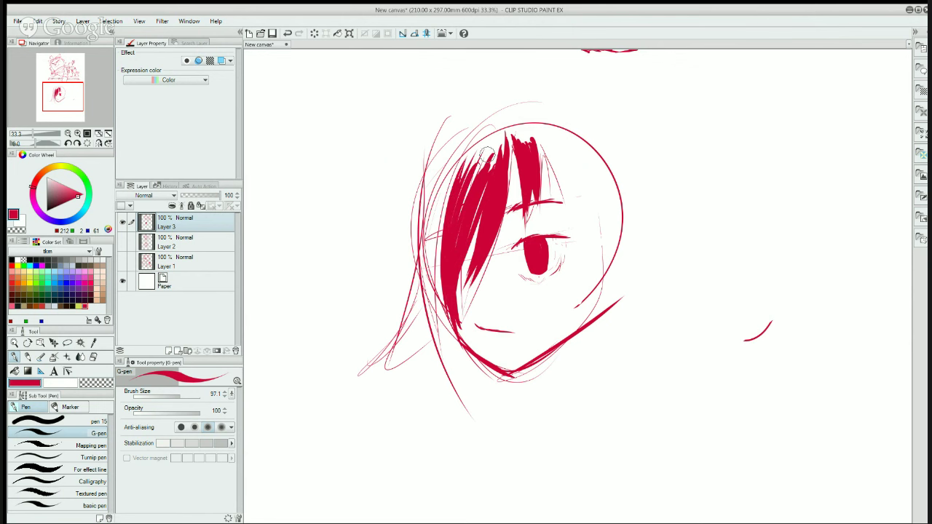
# - Paint the outer left side lock in solid red from the temple down past the jaw
pyautogui.moveTo(478, 154); pyautogui.dragTo(433, 328)
pyautogui.moveTo(447, 191); pyautogui.dragTo(421, 352)
pyautogui.moveTo(441, 164); pyautogui.dragTo(430, 369)
pyautogui.moveTo(432, 224); pyautogui.dragTo(448, 380)
pyautogui.moveTo(434, 279); pyautogui.dragTo(453, 386)
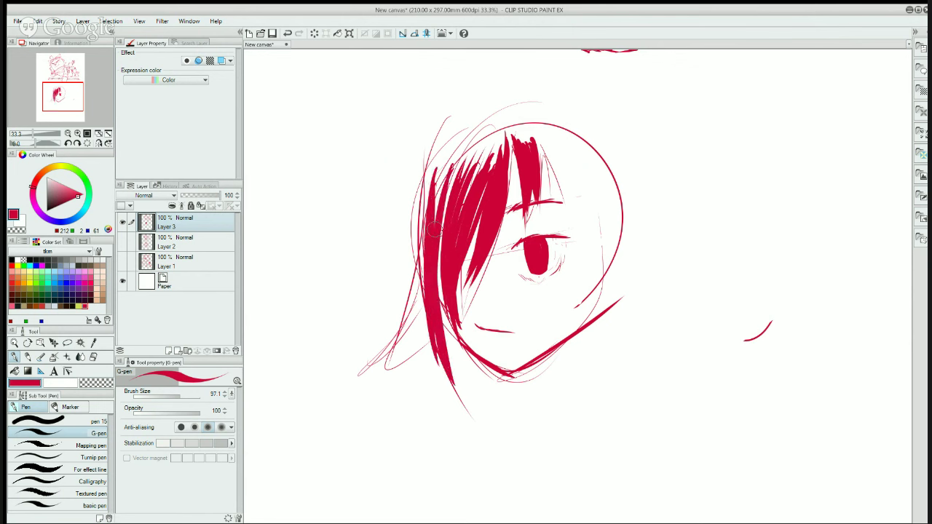
pyautogui.moveTo(428, 245)
pyautogui.mouseDown()
pyautogui.moveTo(431, 329)
pyautogui.moveTo(460, 412)
pyautogui.mouseUp()
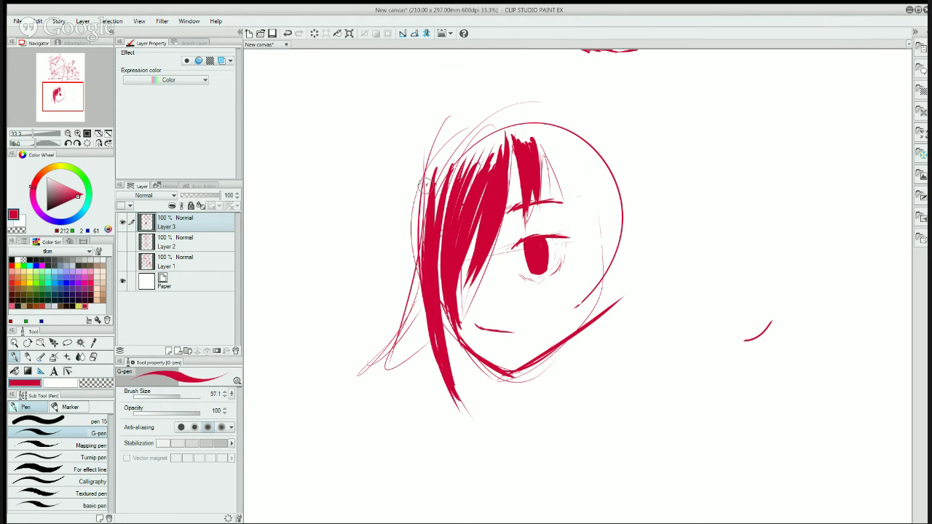
pyautogui.moveTo(439, 179); pyautogui.dragTo(420, 298)
pyautogui.moveTo(422, 262); pyautogui.dragTo(441, 365)
pyautogui.moveTo(417, 231); pyautogui.dragTo(428, 332)
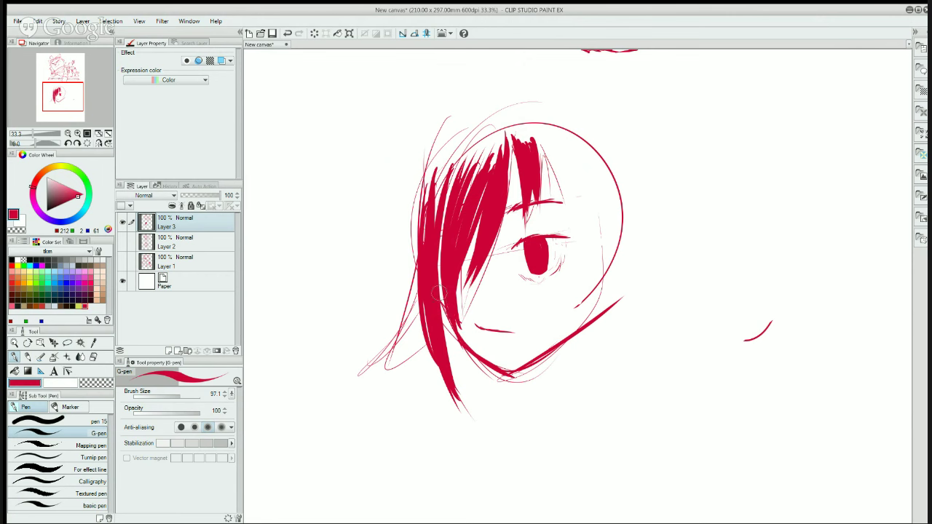
# - Refine the jaw outline with red and transparent strokes, and curve its right end up towards the ear
pyautogui.moveTo(438, 292); pyautogui.dragTo(456, 336)
pyautogui.press('c')
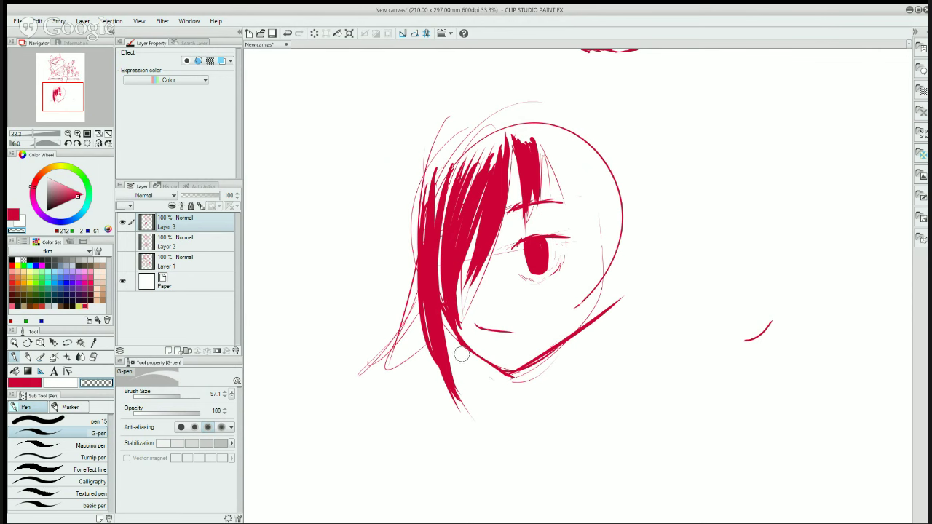
pyautogui.press('c')
pyautogui.press('c')
pyautogui.press('c')
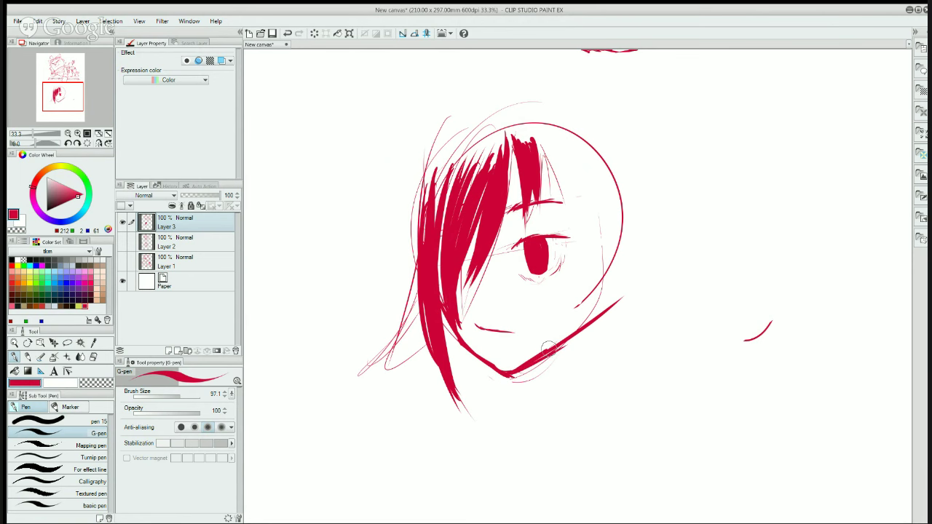
pyautogui.press('c')
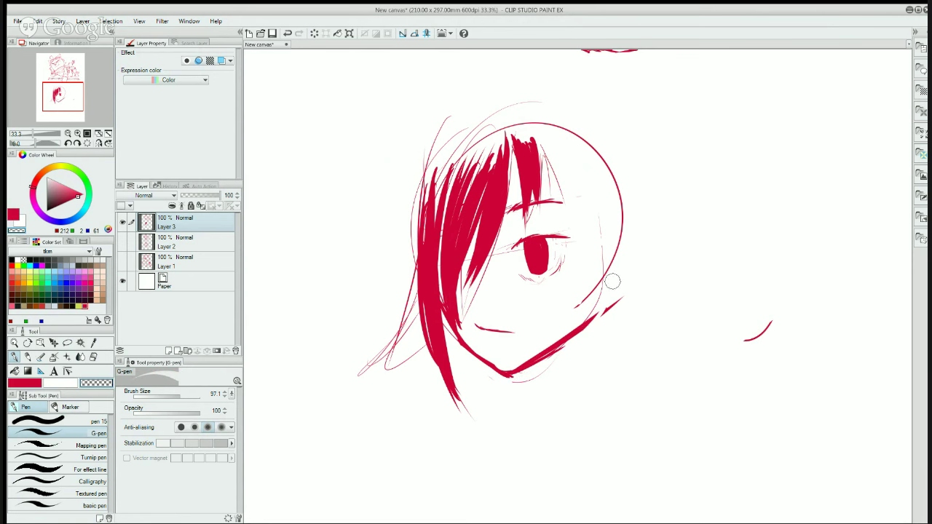
pyautogui.press('c')
pyautogui.moveTo(586, 320); pyautogui.dragTo(603, 275)
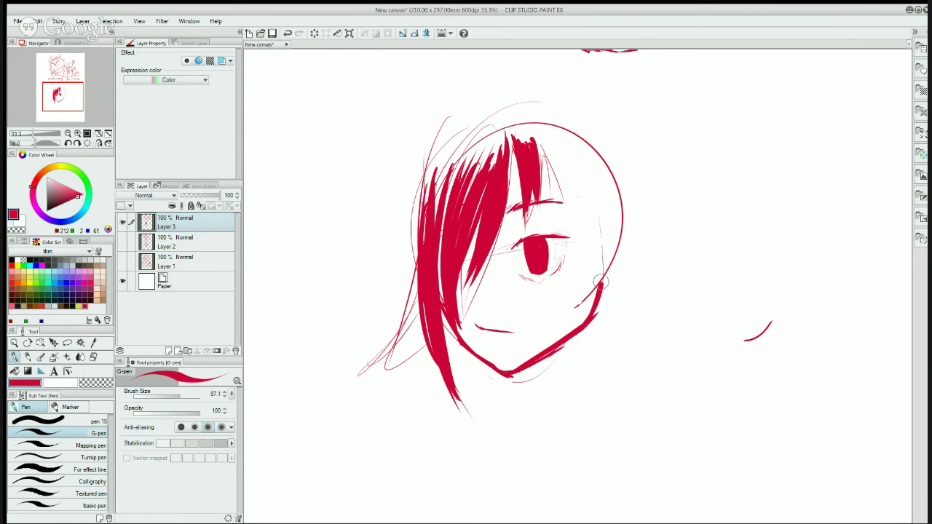
# - Draw the neck lines below the jaw, then outline and hatch a shadow under the chin
pyautogui.moveTo(521, 370); pyautogui.dragTo(542, 425)
pyautogui.moveTo(611, 278); pyautogui.dragTo(625, 376)
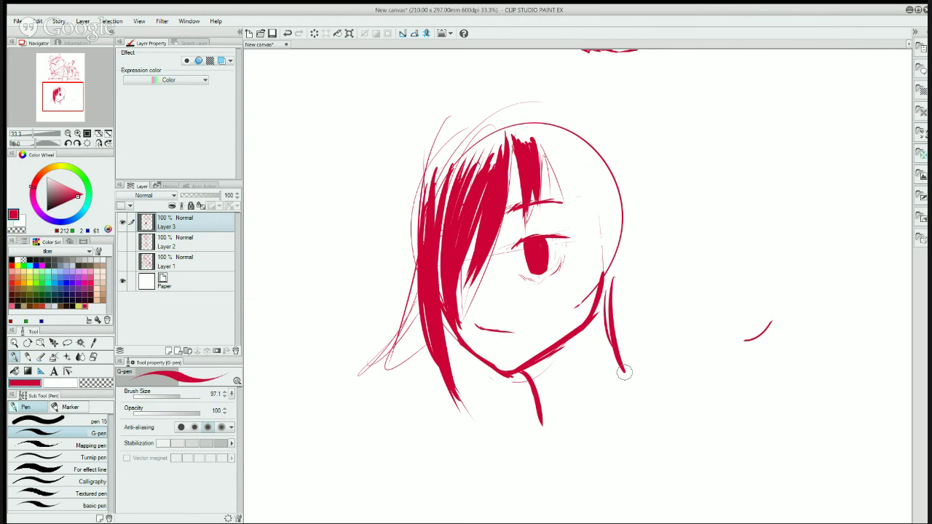
pyautogui.moveTo(531, 383); pyautogui.dragTo(584, 314)
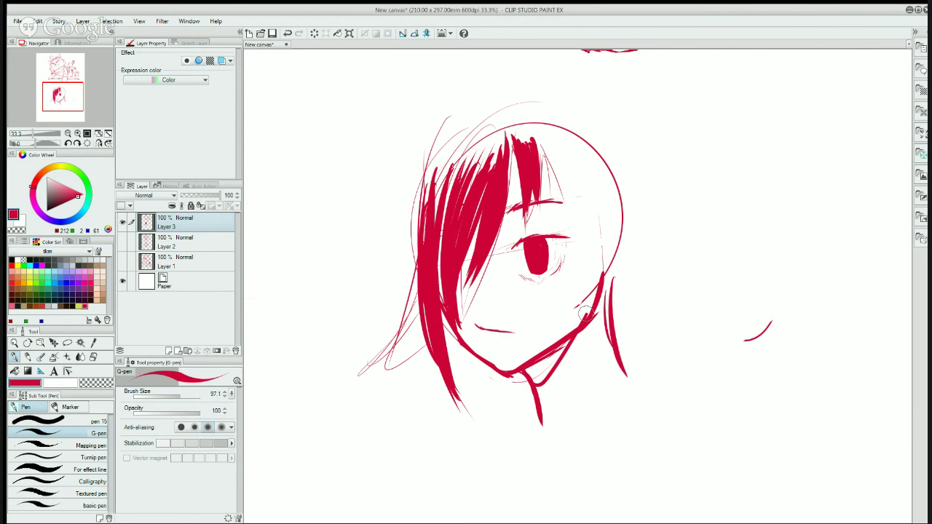
pyautogui.hotkey('ctrl', 'z')
pyautogui.moveTo(535, 386)
pyautogui.mouseDown()
pyautogui.moveTo(576, 352)
pyautogui.moveTo(605, 305)
pyautogui.moveTo(594, 319)
pyautogui.mouseUp()
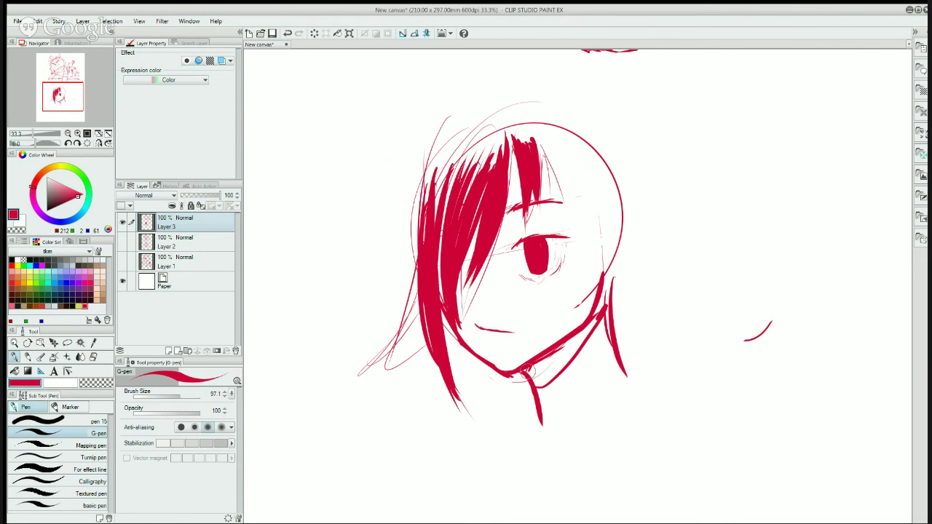
pyautogui.moveTo(526, 380); pyautogui.dragTo(583, 329)
pyautogui.moveTo(557, 374); pyautogui.dragTo(598, 310)
pyautogui.moveTo(571, 355); pyautogui.dragTo(604, 307)
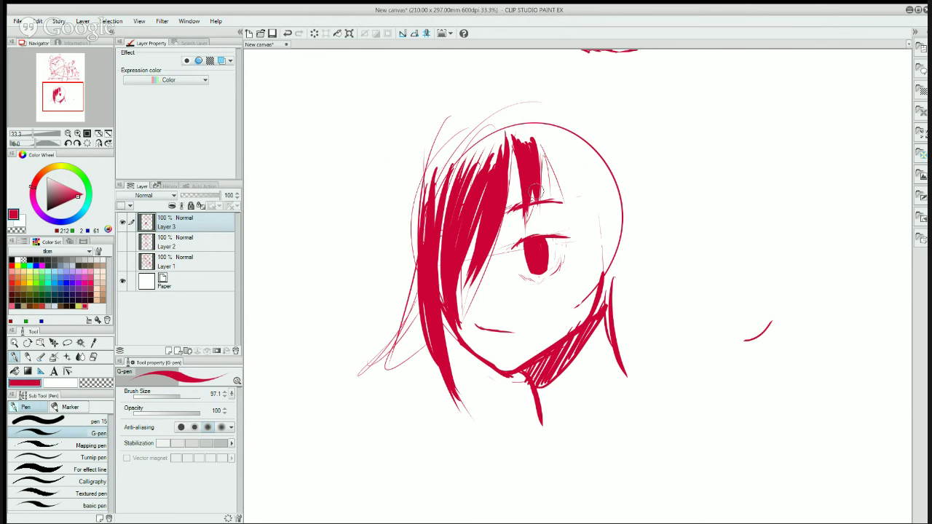
# - Widen the short middle fringe to the right with tapered red strokes ending at the eyebrow
pyautogui.moveTo(535, 146); pyautogui.dragTo(539, 188)
pyautogui.moveTo(534, 139)
pyautogui.mouseDown()
pyautogui.moveTo(546, 189)
pyautogui.moveTo(545, 172)
pyautogui.moveTo(559, 194)
pyautogui.mouseUp()
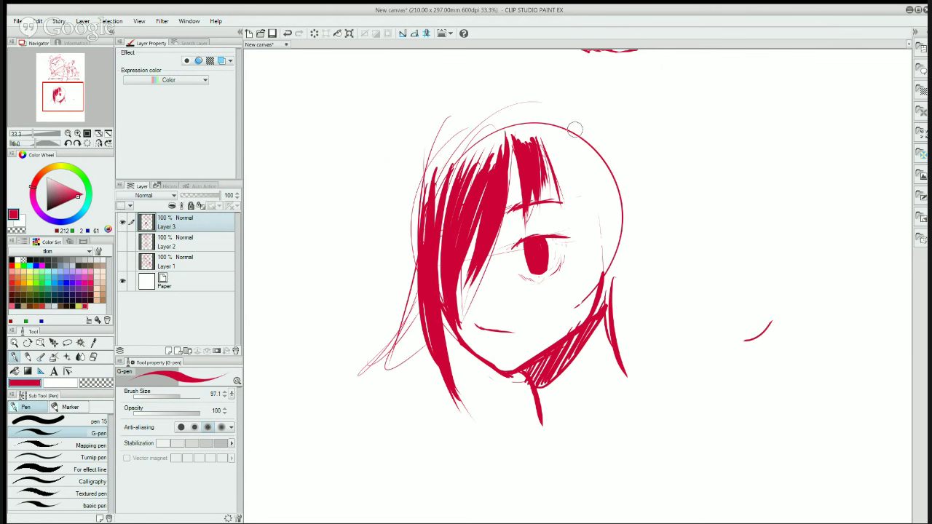
pyautogui.moveTo(537, 149); pyautogui.dragTo(550, 198)
pyautogui.moveTo(540, 141); pyautogui.dragTo(547, 198)
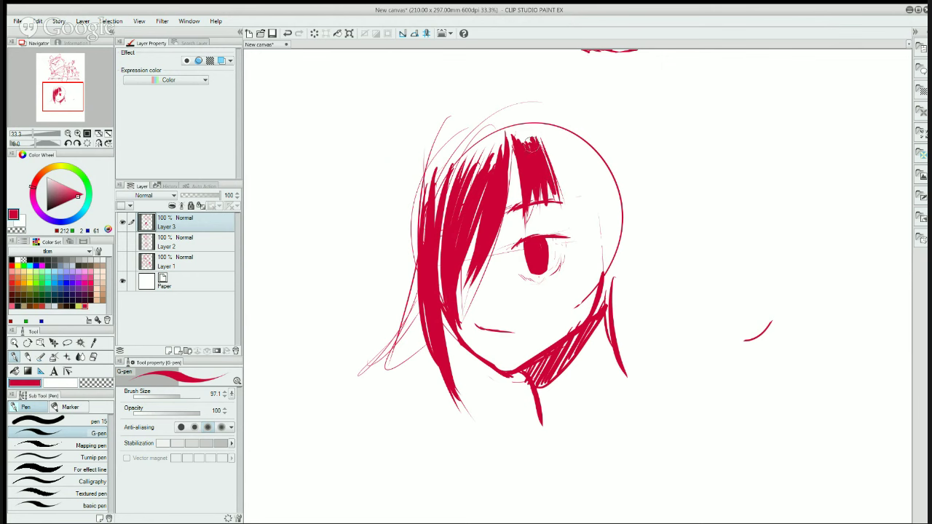
# - Paint a long solid red lock from the fringe past the visible eye's outer side down to the neck
pyautogui.moveTo(540, 159); pyautogui.dragTo(565, 337)
pyautogui.moveTo(553, 175); pyautogui.dragTo(555, 408)
pyautogui.moveTo(552, 241)
pyautogui.mouseDown()
pyautogui.moveTo(560, 298)
pyautogui.moveTo(540, 398)
pyautogui.mouseUp()
pyautogui.moveTo(567, 160); pyautogui.dragTo(576, 334)
pyautogui.moveTo(576, 246); pyautogui.dragTo(575, 332)
pyautogui.moveTo(572, 335); pyautogui.dragTo(543, 406)
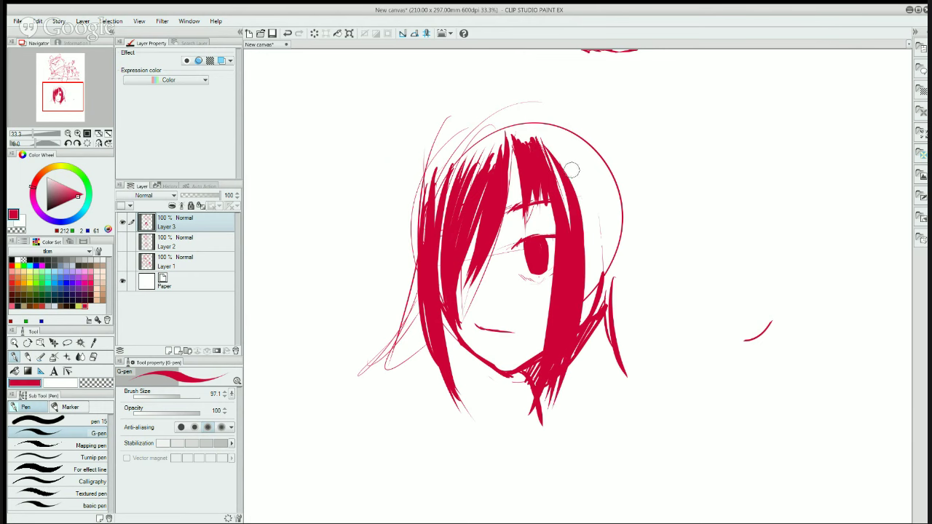
pyautogui.moveTo(570, 171)
pyautogui.mouseDown()
pyautogui.moveTo(585, 318)
pyautogui.moveTo(591, 311)
pyautogui.moveTo(553, 420)
pyautogui.mouseUp()
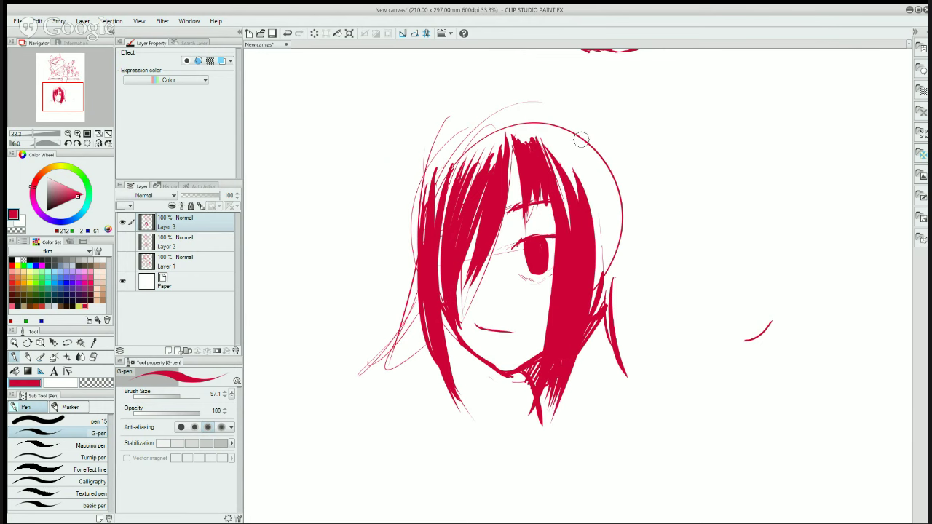
# - Fill the hair between the right side lock and the edge of the head circle with red
pyautogui.moveTo(580, 140); pyautogui.dragTo(593, 273)
pyautogui.moveTo(584, 182); pyautogui.dragTo(595, 296)
pyautogui.moveTo(603, 159)
pyautogui.mouseDown()
pyautogui.moveTo(582, 331)
pyautogui.moveTo(599, 202)
pyautogui.moveTo(610, 218)
pyautogui.moveTo(609, 305)
pyautogui.mouseUp()
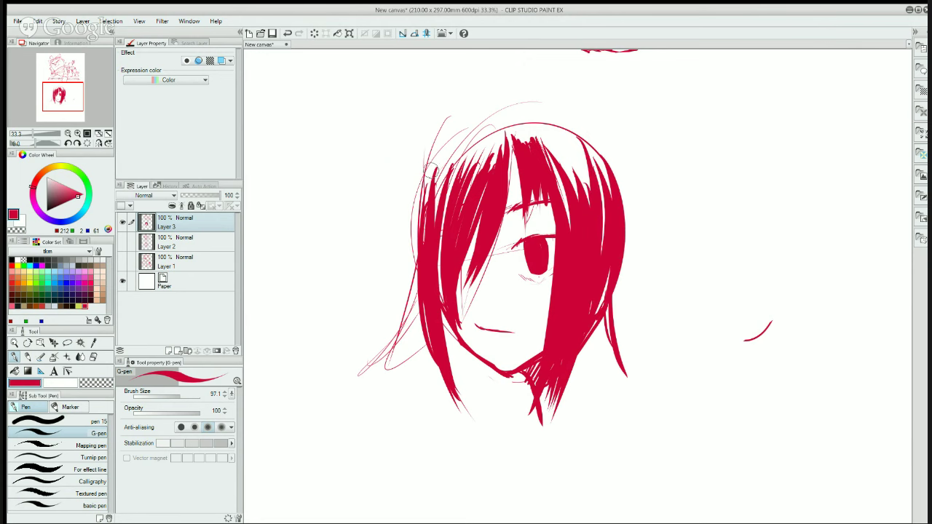
# - Add outward-pointing hair spikes on the left side of the head and flicked tips on the upper right side
pyautogui.moveTo(421, 206); pyautogui.dragTo(393, 259)
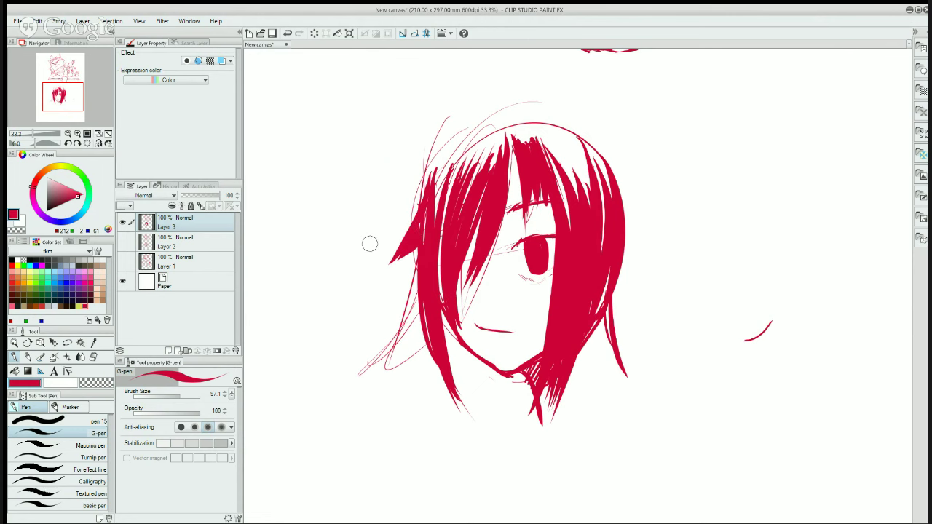
pyautogui.moveTo(418, 297); pyautogui.dragTo(391, 360)
pyautogui.moveTo(603, 150); pyautogui.dragTo(658, 273)
pyautogui.moveTo(617, 167); pyautogui.dragTo(666, 244)
pyautogui.moveTo(629, 219); pyautogui.dragTo(660, 255)
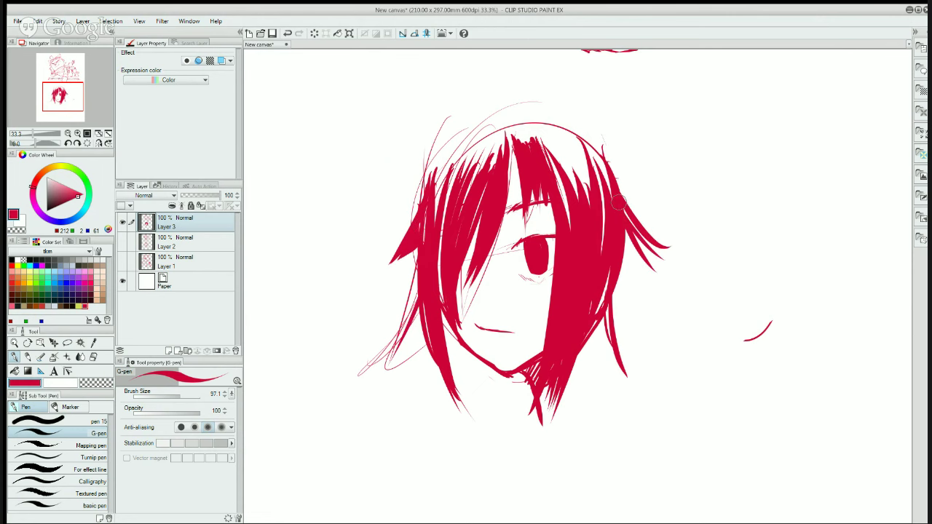
pyautogui.moveTo(618, 204); pyautogui.dragTo(677, 253)
pyautogui.moveTo(623, 241); pyautogui.dragTo(665, 264)
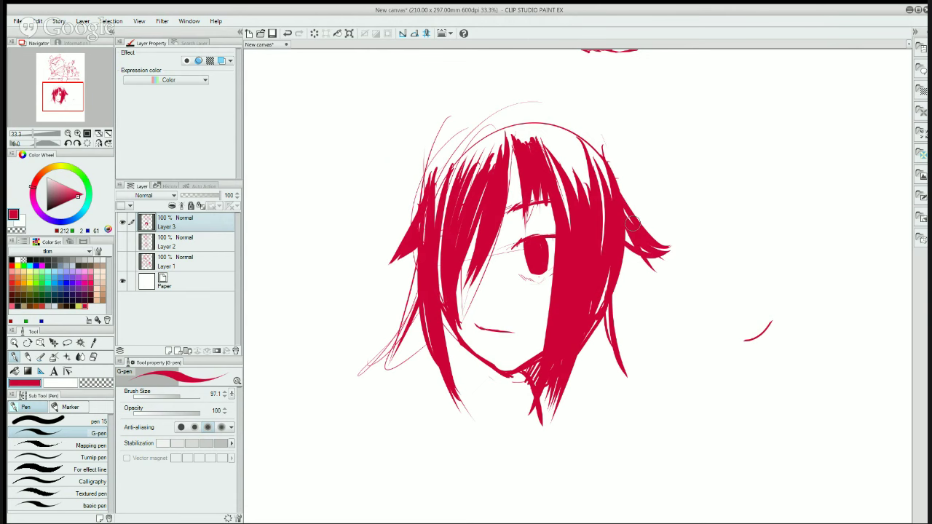
# - Paint a long spike with an upturned tip on the lower right hair and fill the back lock beside the neck
pyautogui.moveTo(626, 251); pyautogui.dragTo(669, 314)
pyautogui.moveTo(625, 257); pyautogui.dragTo(677, 339)
pyautogui.moveTo(616, 241); pyautogui.dragTo(677, 331)
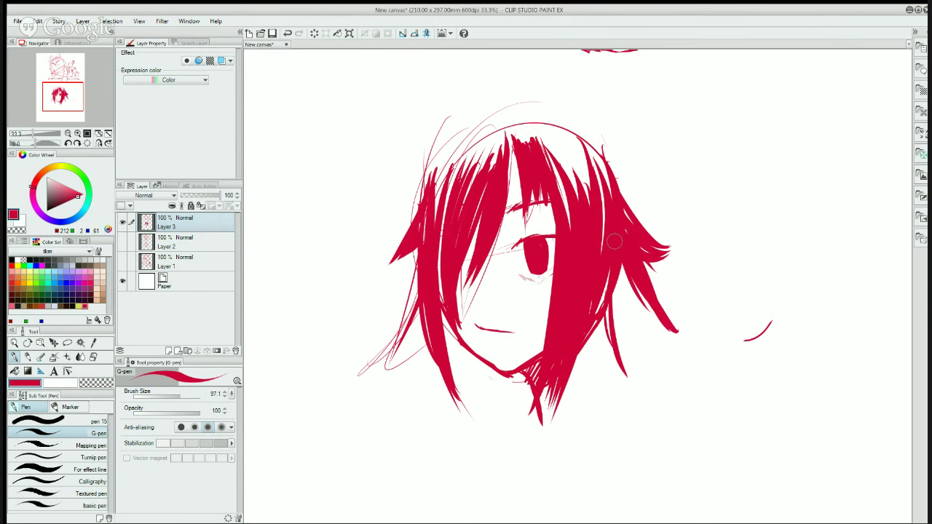
pyautogui.moveTo(620, 263); pyautogui.dragTo(682, 332)
pyautogui.moveTo(631, 279); pyautogui.dragTo(700, 306)
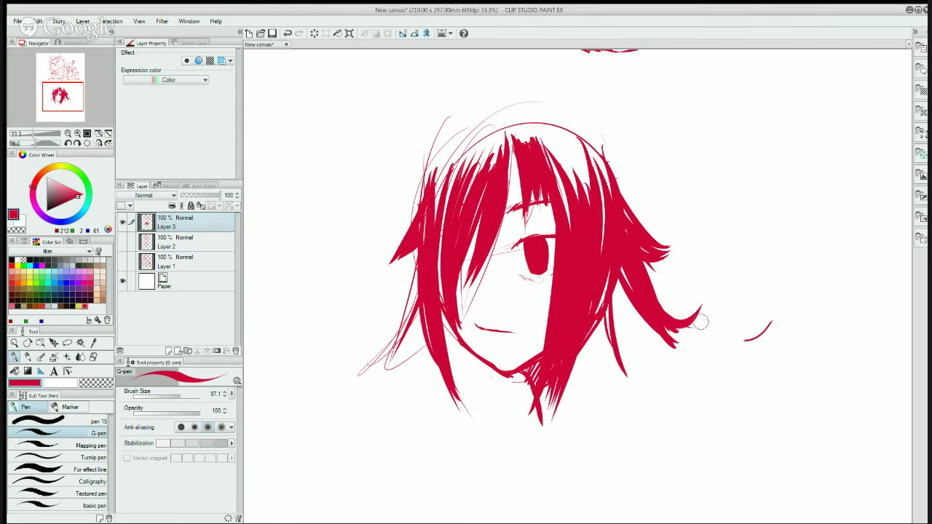
pyautogui.moveTo(620, 266)
pyautogui.mouseDown()
pyautogui.moveTo(648, 355)
pyautogui.moveTo(640, 400)
pyautogui.mouseUp()
pyautogui.moveTo(624, 294); pyautogui.dragTo(651, 378)
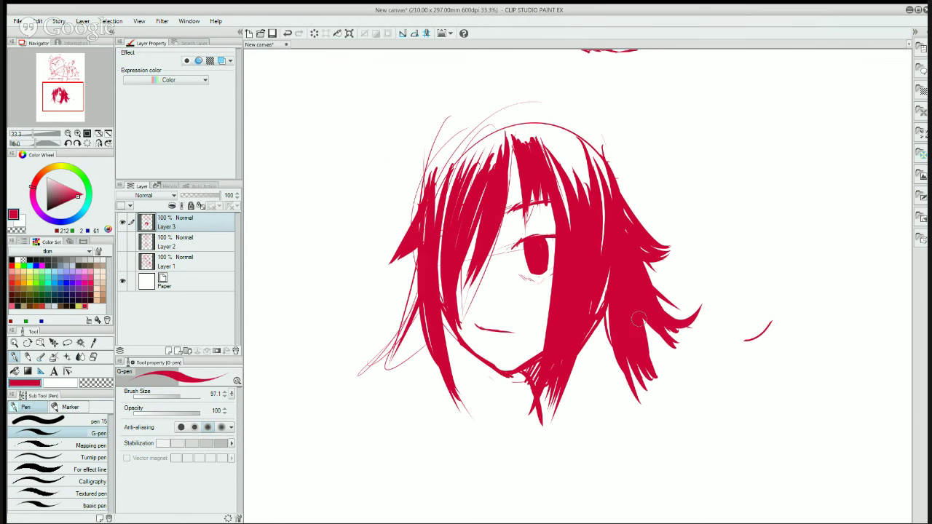
# - Fill the lower right back hair solid red and extend it with spiky downward tips beside the neck
pyautogui.moveTo(639, 319); pyautogui.dragTo(677, 371)
pyautogui.moveTo(646, 303); pyautogui.dragTo(673, 385)
pyautogui.moveTo(651, 320)
pyautogui.mouseDown()
pyautogui.moveTo(678, 395)
pyautogui.moveTo(674, 412)
pyautogui.mouseUp()
pyautogui.moveTo(646, 358); pyautogui.dragTo(664, 395)
pyautogui.moveTo(610, 345); pyautogui.dragTo(633, 383)
# - Rough in the neck, shoulder and jacket opening with thin red guide lines below the head
pyautogui.moveTo(591, 309)
pyautogui.mouseDown()
pyautogui.moveTo(630, 389)
pyautogui.moveTo(558, 434)
pyautogui.moveTo(548, 454)
pyautogui.mouseUp()
pyautogui.moveTo(617, 372); pyautogui.dragTo(697, 405)
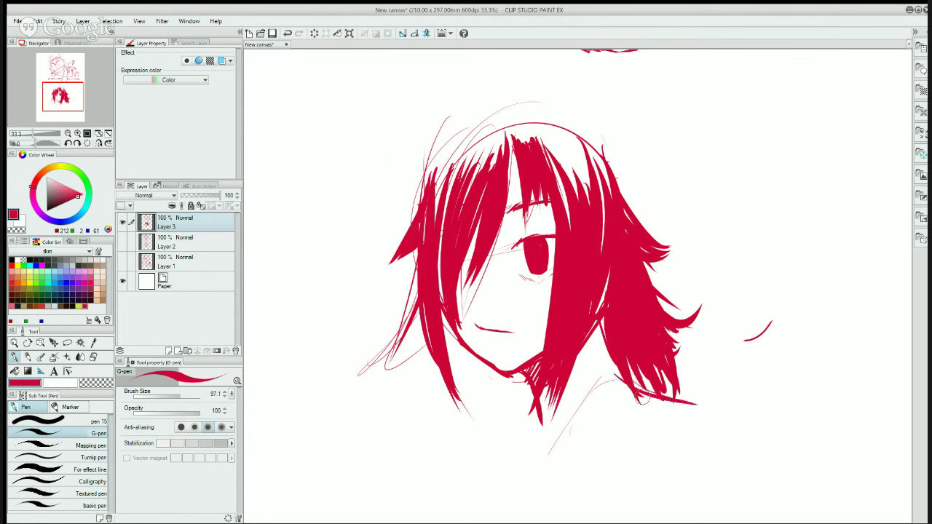
pyautogui.moveTo(538, 384)
pyautogui.mouseDown()
pyautogui.moveTo(466, 444)
pyautogui.moveTo(495, 484)
pyautogui.mouseUp()
pyautogui.moveTo(637, 417); pyautogui.dragTo(575, 475)
pyautogui.moveTo(693, 390); pyautogui.dragTo(551, 510)
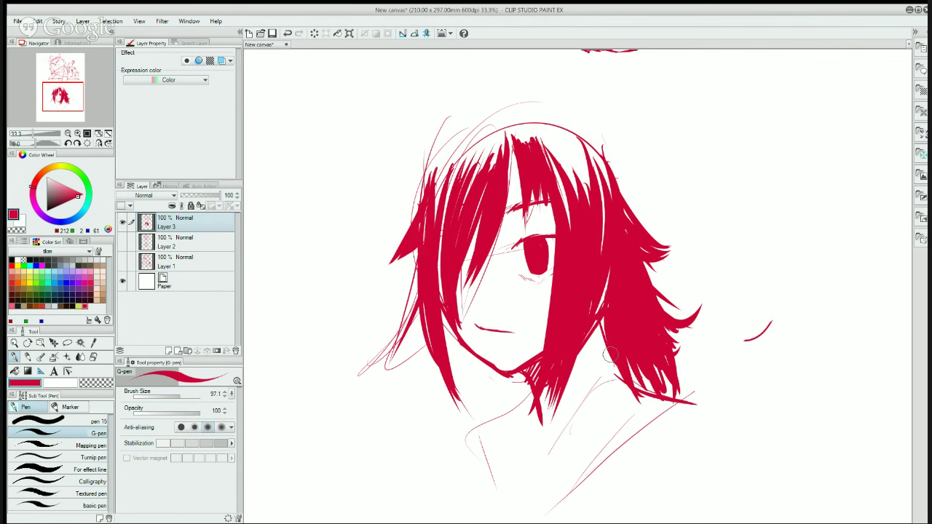
# - Draw the pointed shirt collar around the neck and firm up the shoulder lines on both sides
pyautogui.moveTo(606, 357)
pyautogui.mouseDown()
pyautogui.moveTo(559, 408)
pyautogui.moveTo(568, 431)
pyautogui.moveTo(564, 411)
pyautogui.moveTo(546, 443)
pyautogui.mouseUp()
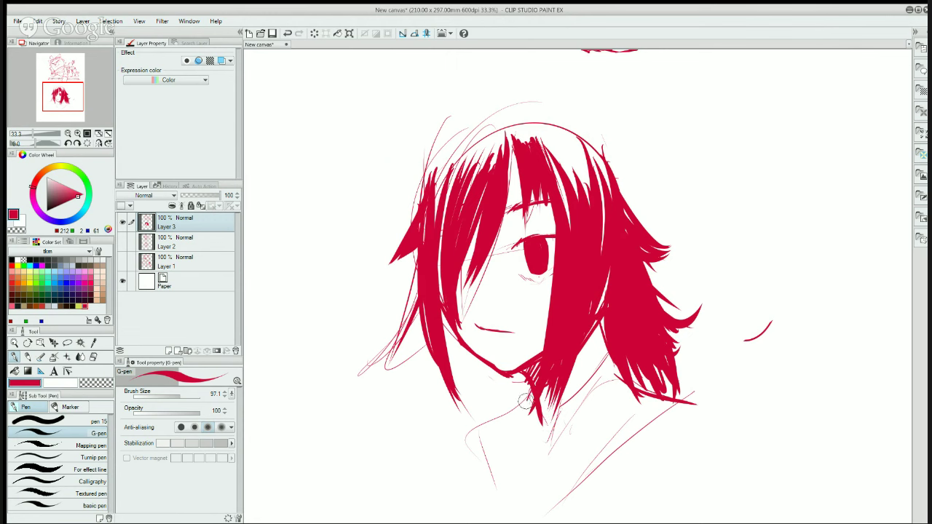
pyautogui.moveTo(526, 402); pyautogui.dragTo(537, 444)
pyautogui.moveTo(557, 401)
pyautogui.mouseDown()
pyautogui.moveTo(588, 430)
pyautogui.moveTo(623, 383)
pyautogui.mouseUp()
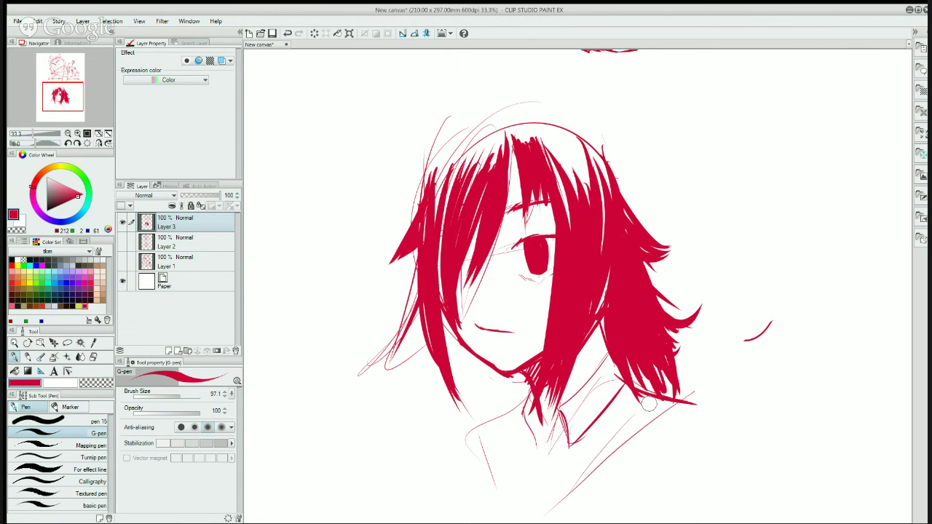
pyautogui.moveTo(681, 392); pyautogui.dragTo(657, 462)
pyautogui.moveTo(530, 390); pyautogui.dragTo(470, 432)
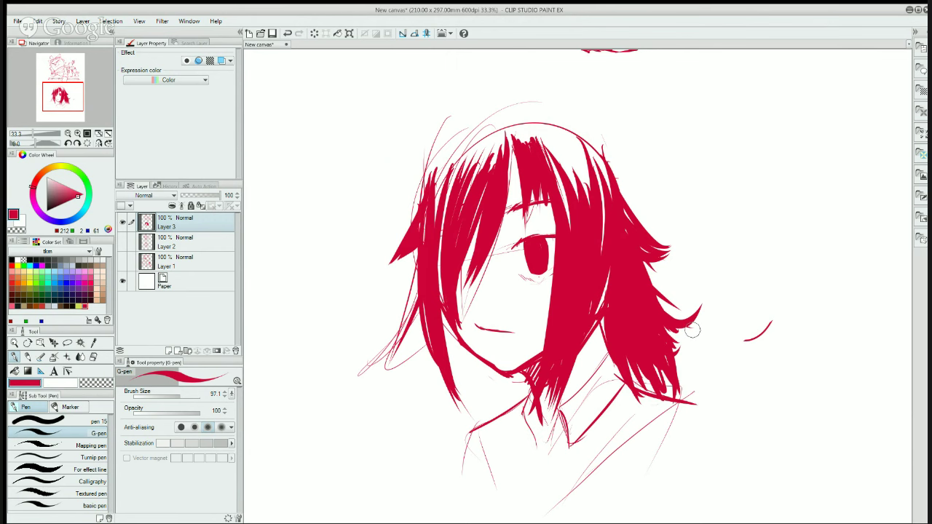
pyautogui.moveTo(693, 393); pyautogui.dragTo(667, 429)
# - Paint a curled, upturned tuft of solid red hair at the upper left of the head
pyautogui.moveTo(441, 156)
pyautogui.mouseDown()
pyautogui.moveTo(412, 121)
pyautogui.moveTo(447, 157)
pyautogui.mouseUp()
pyautogui.moveTo(416, 142); pyautogui.dragTo(440, 164)
pyautogui.moveTo(420, 125)
pyautogui.mouseDown()
pyautogui.moveTo(425, 156)
pyautogui.moveTo(444, 161)
pyautogui.mouseUp()
pyautogui.moveTo(416, 119)
pyautogui.mouseDown()
pyautogui.moveTo(436, 151)
pyautogui.moveTo(430, 173)
pyautogui.moveTo(425, 161)
pyautogui.moveTo(440, 172)
pyautogui.moveTo(430, 172)
pyautogui.mouseUp()
pyautogui.moveTo(410, 141); pyautogui.dragTo(422, 167)
pyautogui.moveTo(424, 116)
pyautogui.mouseDown()
pyautogui.moveTo(410, 149)
pyautogui.moveTo(412, 173)
pyautogui.moveTo(425, 175)
pyautogui.mouseUp()
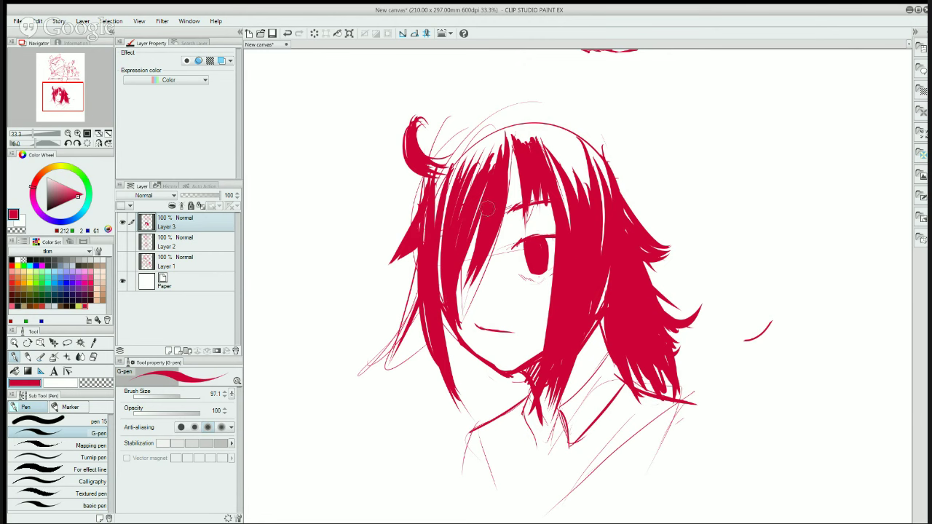
# - Thicken the outer left hair lock, join the curled tuft to the crown, and undo the last side-lock stroke
pyautogui.moveTo(427, 199); pyautogui.dragTo(425, 237)
pyautogui.moveTo(425, 275); pyautogui.dragTo(402, 344)
pyautogui.moveTo(409, 289); pyautogui.dragTo(397, 346)
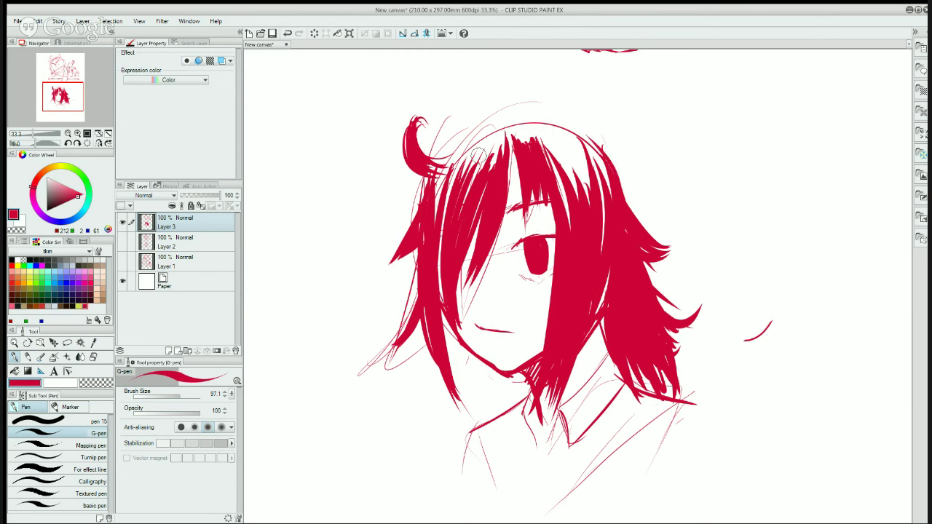
pyautogui.moveTo(432, 200); pyautogui.dragTo(452, 150)
pyautogui.moveTo(447, 331); pyautogui.dragTo(456, 363)
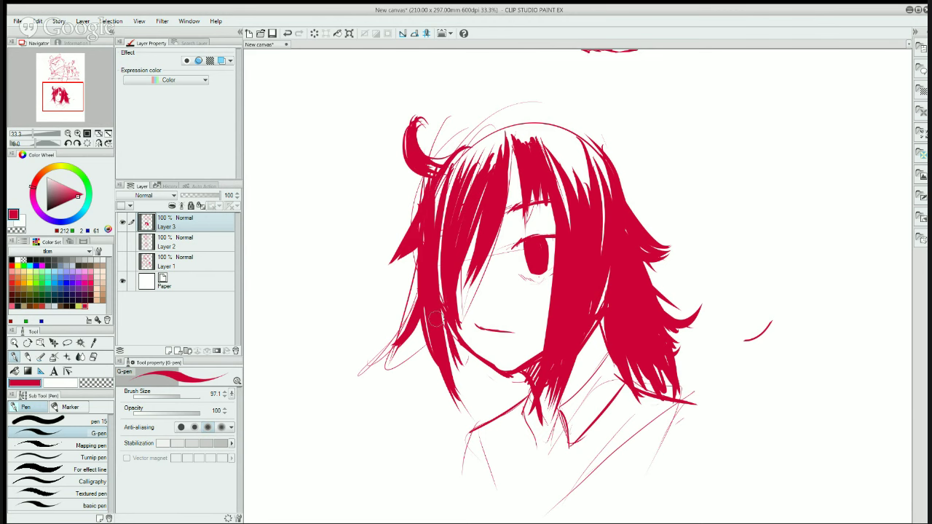
pyautogui.hotkey('ctrl', 'z')
# - Thicken the left jawline and fill the left side lock and the area under the chin with red strands
pyautogui.press('x')
pyautogui.press('x')
pyautogui.press('c')
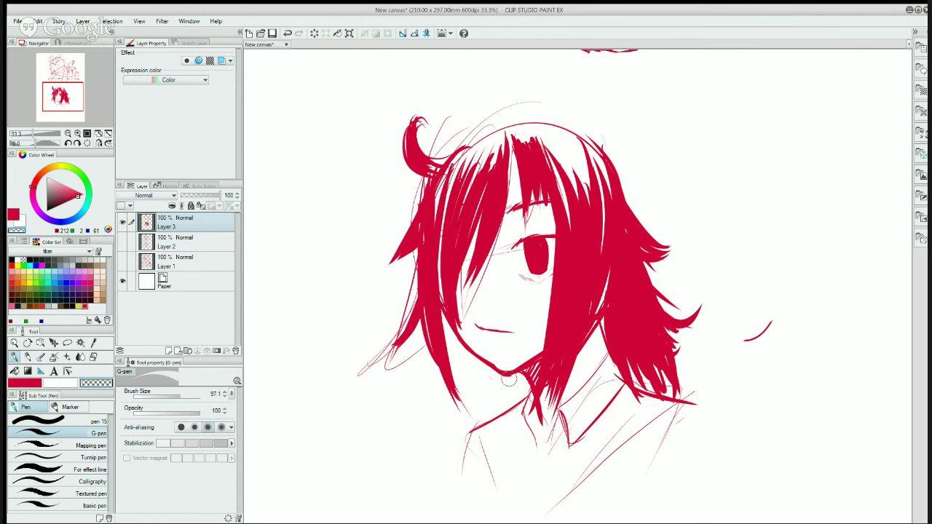
pyautogui.press('c')
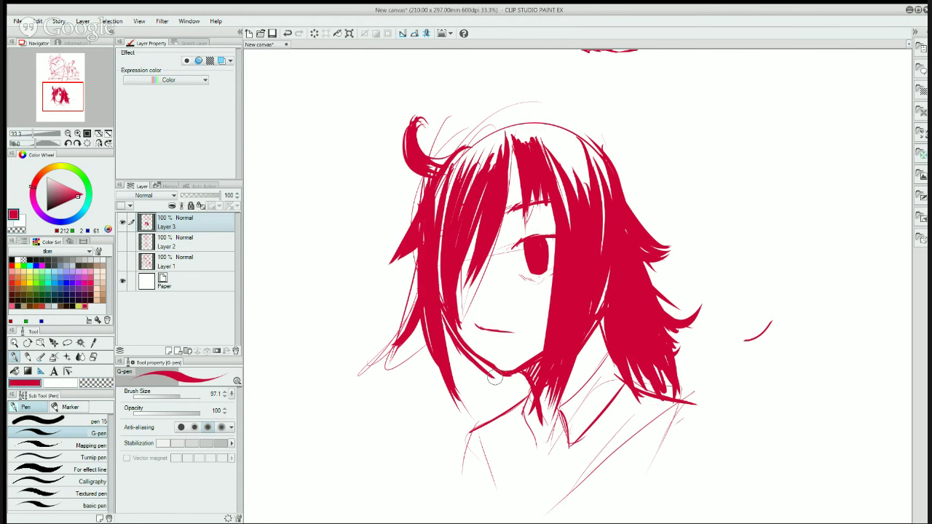
pyautogui.moveTo(469, 358); pyautogui.dragTo(497, 378)
pyautogui.moveTo(443, 325)
pyautogui.mouseDown()
pyautogui.moveTo(460, 385)
pyautogui.moveTo(455, 370)
pyautogui.mouseUp()
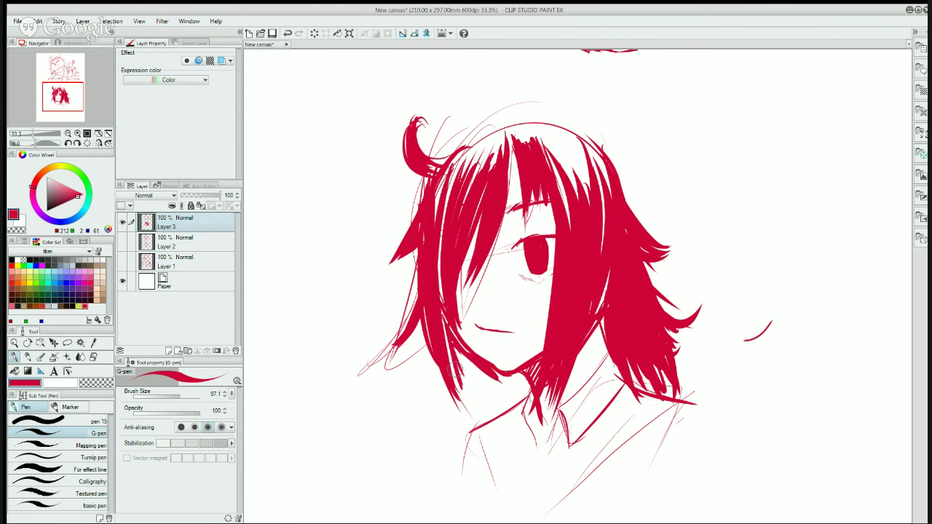
pyautogui.moveTo(446, 329); pyautogui.dragTo(472, 411)
pyautogui.moveTo(455, 353)
pyautogui.mouseDown()
pyautogui.moveTo(471, 415)
pyautogui.moveTo(469, 402)
pyautogui.mouseUp()
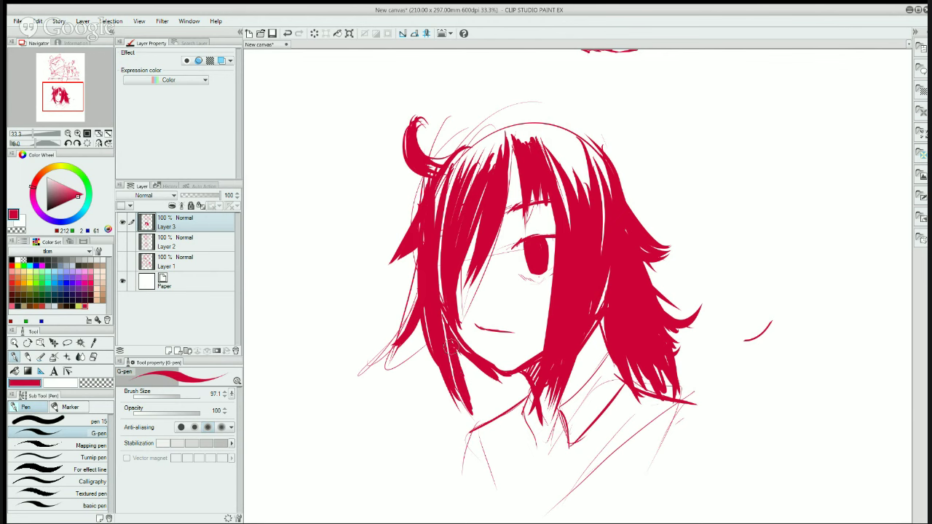
pyautogui.moveTo(453, 349)
pyautogui.mouseDown()
pyautogui.moveTo(494, 384)
pyautogui.moveTo(507, 385)
pyautogui.moveTo(491, 374)
pyautogui.moveTo(522, 379)
pyautogui.moveTo(516, 392)
pyautogui.moveTo(469, 366)
pyautogui.moveTo(510, 424)
pyautogui.mouseUp()
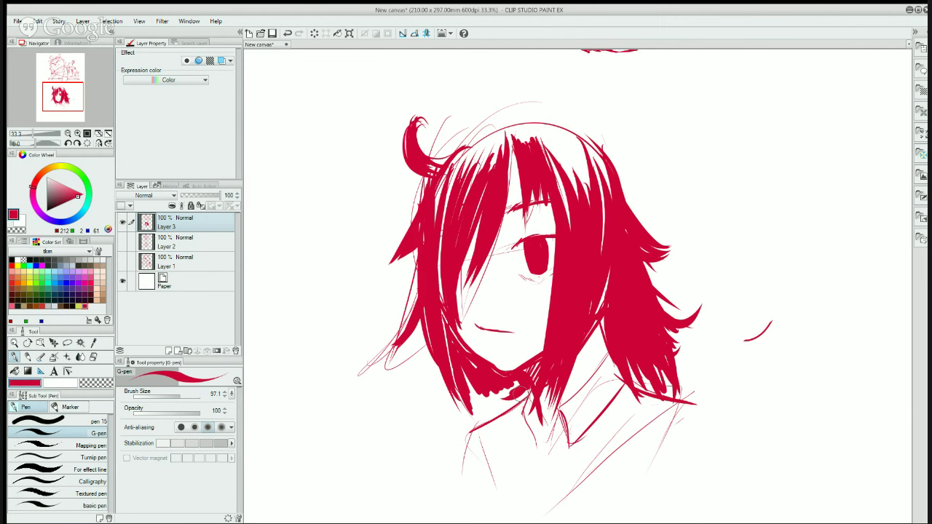
# - Fill the hair below the jaw solid red down to the left collar edge and trim the stray strokes beneath it
pyautogui.moveTo(529, 389); pyautogui.dragTo(463, 422)
pyautogui.moveTo(532, 383)
pyautogui.mouseDown()
pyautogui.moveTo(470, 425)
pyautogui.moveTo(480, 411)
pyautogui.mouseUp()
pyautogui.moveTo(491, 371)
pyautogui.mouseDown()
pyautogui.moveTo(471, 338)
pyautogui.moveTo(485, 402)
pyautogui.moveTo(462, 365)
pyautogui.moveTo(471, 400)
pyautogui.moveTo(479, 405)
pyautogui.moveTo(468, 373)
pyautogui.mouseUp()
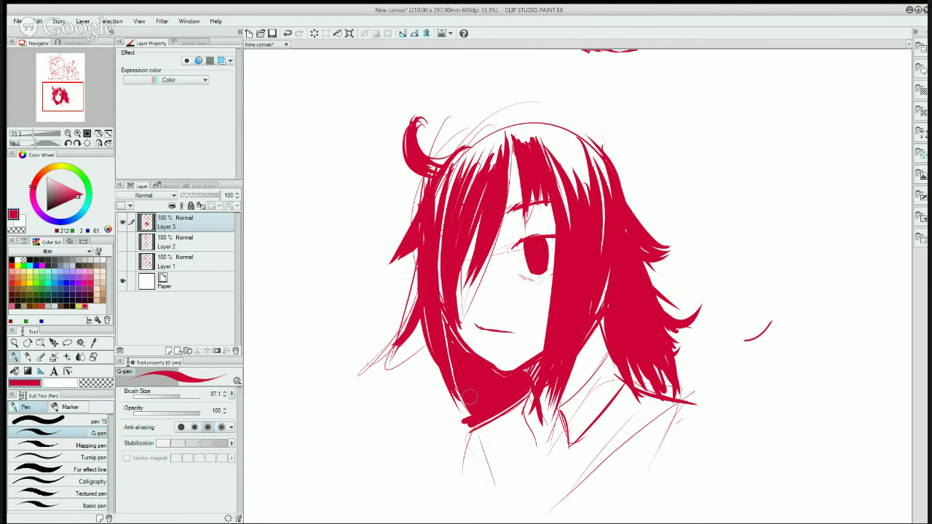
pyautogui.moveTo(469, 396)
pyautogui.mouseDown()
pyautogui.moveTo(466, 420)
pyautogui.moveTo(459, 386)
pyautogui.moveTo(466, 437)
pyautogui.mouseUp()
pyautogui.moveTo(463, 380)
pyautogui.mouseDown()
pyautogui.moveTo(457, 421)
pyautogui.moveTo(441, 372)
pyautogui.mouseUp()
pyautogui.moveTo(423, 329)
pyautogui.mouseDown()
pyautogui.moveTo(434, 397)
pyautogui.moveTo(427, 402)
pyautogui.moveTo(445, 404)
pyautogui.moveTo(455, 392)
pyautogui.moveTo(467, 436)
pyautogui.moveTo(461, 481)
pyautogui.mouseUp()
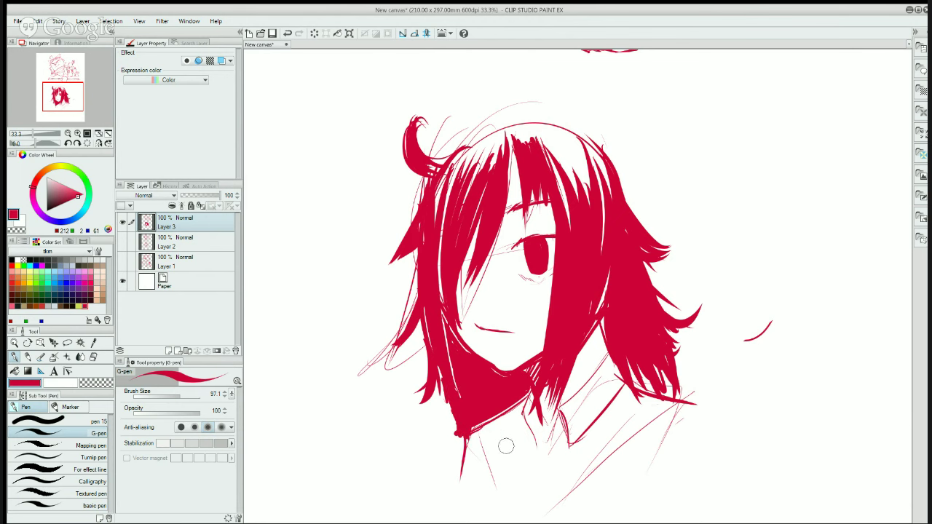
pyautogui.press('c')
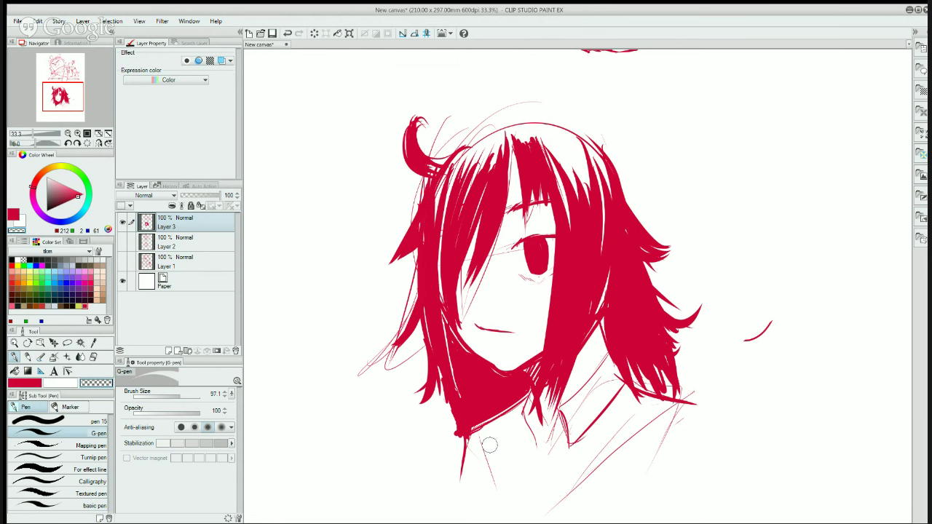
pyautogui.moveTo(463, 444); pyautogui.dragTo(454, 478)
pyautogui.press('c')
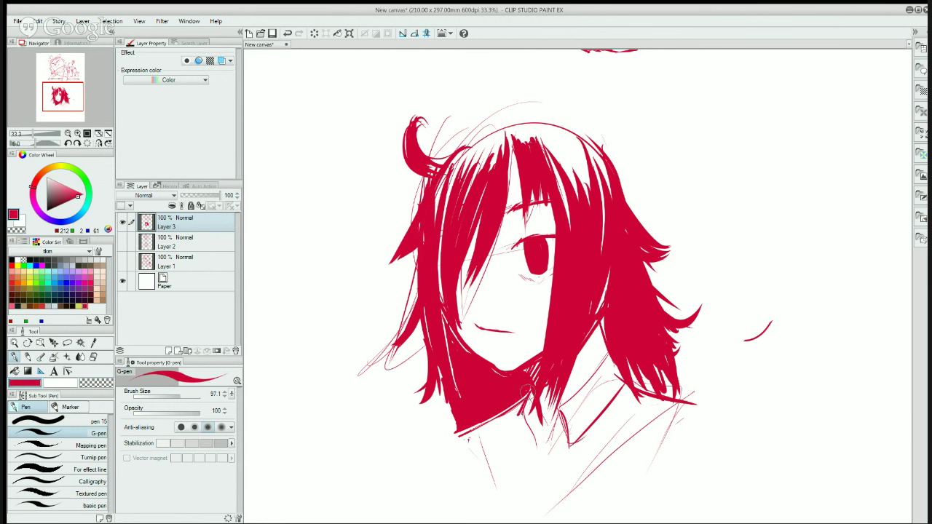
# - Draw a necktie knot between the collar points with two long edges running down to the chest
pyautogui.moveTo(524, 400); pyautogui.dragTo(521, 440)
pyautogui.moveTo(530, 400)
pyautogui.mouseDown()
pyautogui.moveTo(537, 419)
pyautogui.moveTo(549, 417)
pyautogui.mouseUp()
pyautogui.moveTo(558, 412)
pyautogui.mouseDown()
pyautogui.moveTo(541, 432)
pyautogui.moveTo(544, 422)
pyautogui.moveTo(546, 437)
pyautogui.moveTo(551, 419)
pyautogui.moveTo(538, 448)
pyautogui.moveTo(552, 439)
pyautogui.moveTo(547, 448)
pyautogui.moveTo(538, 446)
pyautogui.moveTo(542, 431)
pyautogui.moveTo(551, 448)
pyautogui.moveTo(533, 516)
pyautogui.mouseUp()
pyautogui.moveTo(537, 444)
pyautogui.mouseDown()
pyautogui.moveTo(516, 509)
pyautogui.moveTo(533, 480)
pyautogui.mouseUp()
pyautogui.moveTo(546, 441); pyautogui.dragTo(531, 493)
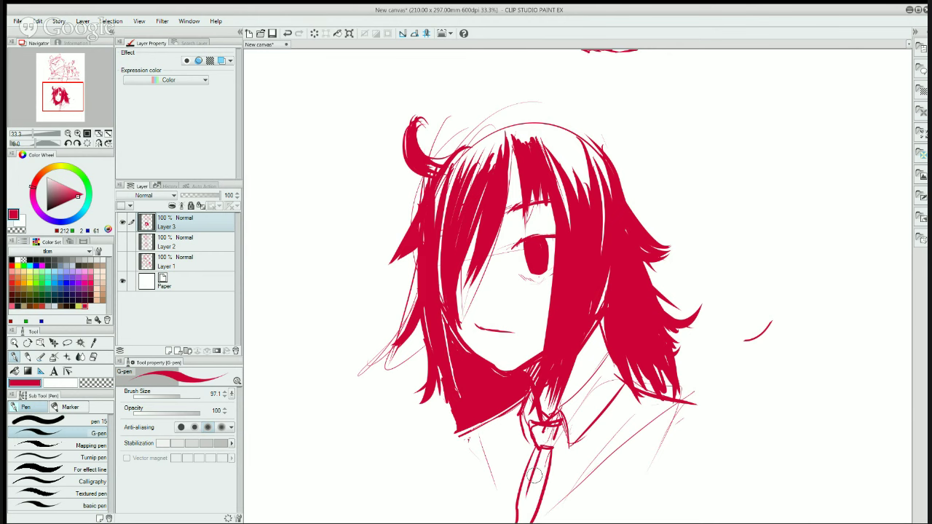
# - Refine the hanging part of the necktie by erasing its rough edges and redrawing them wider with fold lines
pyautogui.press('c')
pyautogui.moveTo(539, 451); pyautogui.dragTo(528, 492)
pyautogui.press('c')
pyautogui.moveTo(544, 449); pyautogui.dragTo(527, 498)
pyautogui.press('c')
pyautogui.moveTo(551, 457)
pyautogui.mouseDown()
pyautogui.moveTo(538, 508)
pyautogui.moveTo(542, 480)
pyautogui.moveTo(537, 504)
pyautogui.moveTo(546, 481)
pyautogui.mouseUp()
pyautogui.press('c')
pyautogui.moveTo(554, 445)
pyautogui.mouseDown()
pyautogui.moveTo(540, 500)
pyautogui.moveTo(523, 456)
pyautogui.moveTo(517, 515)
pyautogui.mouseUp()
pyautogui.press('c')
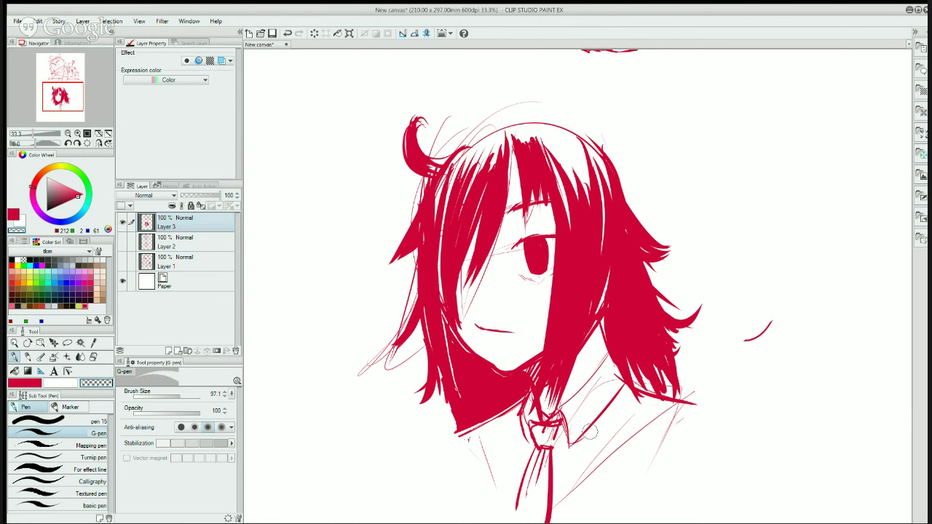
pyautogui.press('c')
pyautogui.moveTo(540, 447)
pyautogui.mouseDown()
pyautogui.moveTo(502, 523)
pyautogui.moveTo(508, 518)
pyautogui.mouseUp()
pyautogui.press('c')
pyautogui.press('c')
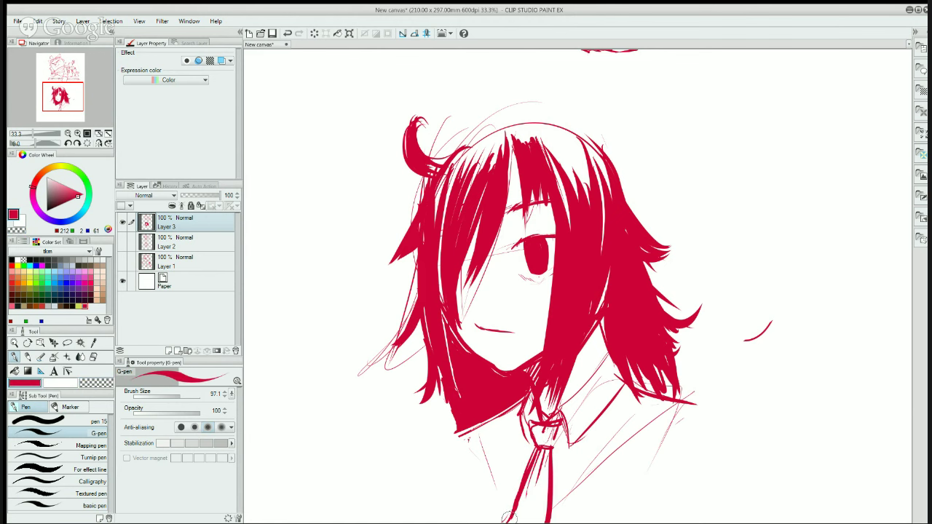
# - Trim the rough guide line beside the tie and draw bold jacket opening lines from both sides of the collar
pyautogui.press('c')
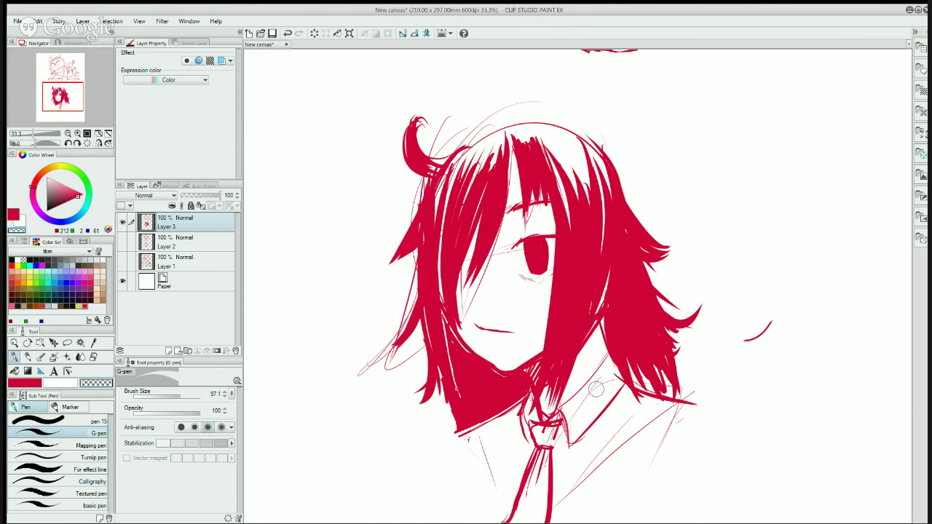
pyautogui.press('c')
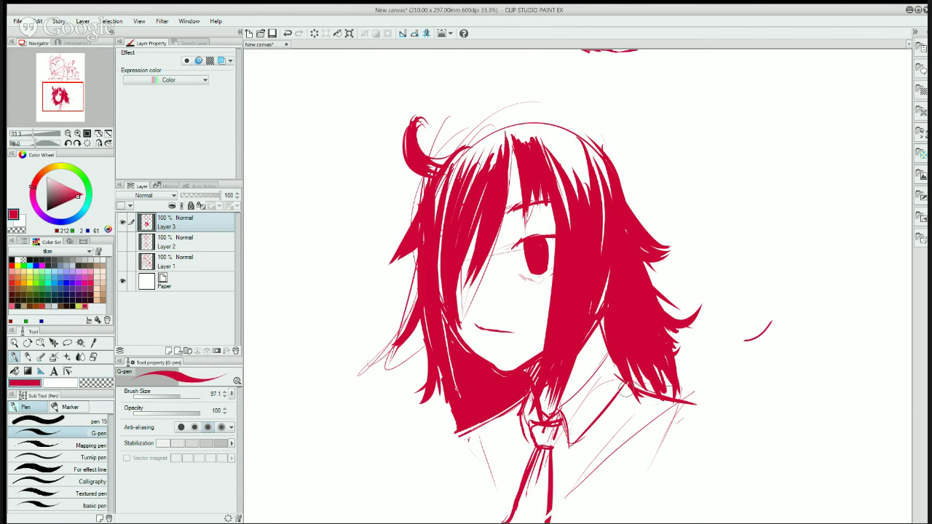
pyautogui.moveTo(627, 382); pyautogui.dragTo(553, 509)
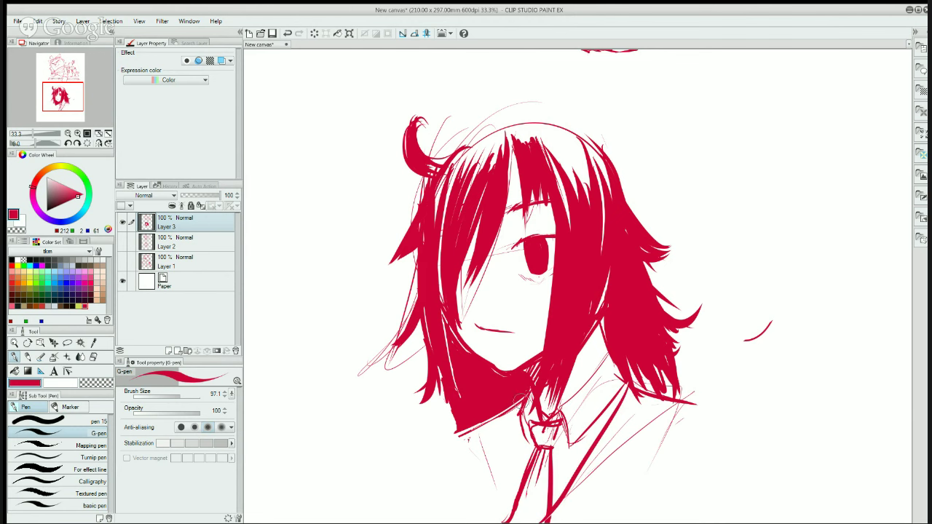
pyautogui.moveTo(529, 393); pyautogui.dragTo(501, 523)
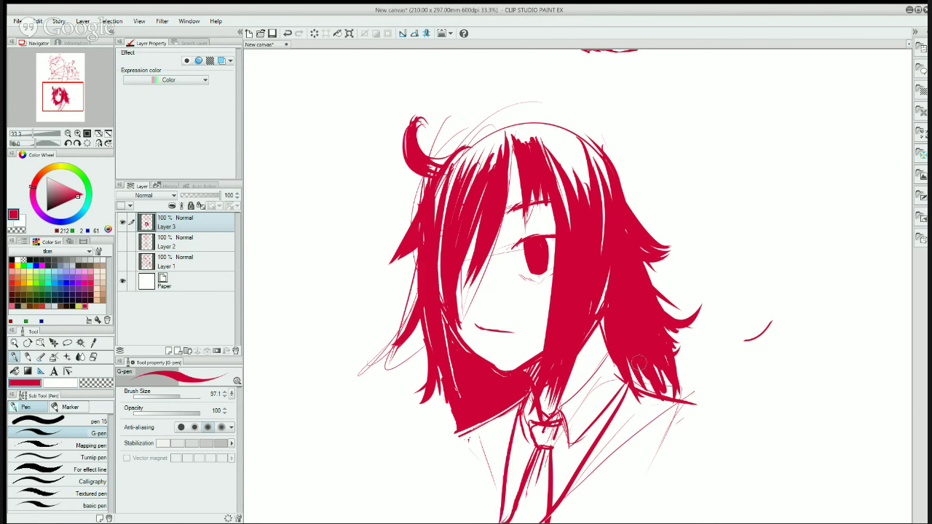
# - Fill the remaining white gaps in the lower right hair tips above the shoulder with red
pyautogui.press('c')
pyautogui.press('c')
pyautogui.moveTo(627, 374)
pyautogui.mouseDown()
pyautogui.moveTo(661, 390)
pyautogui.moveTo(649, 353)
pyautogui.moveTo(671, 389)
pyautogui.moveTo(653, 364)
pyautogui.moveTo(674, 344)
pyautogui.mouseUp()
pyautogui.press('c')
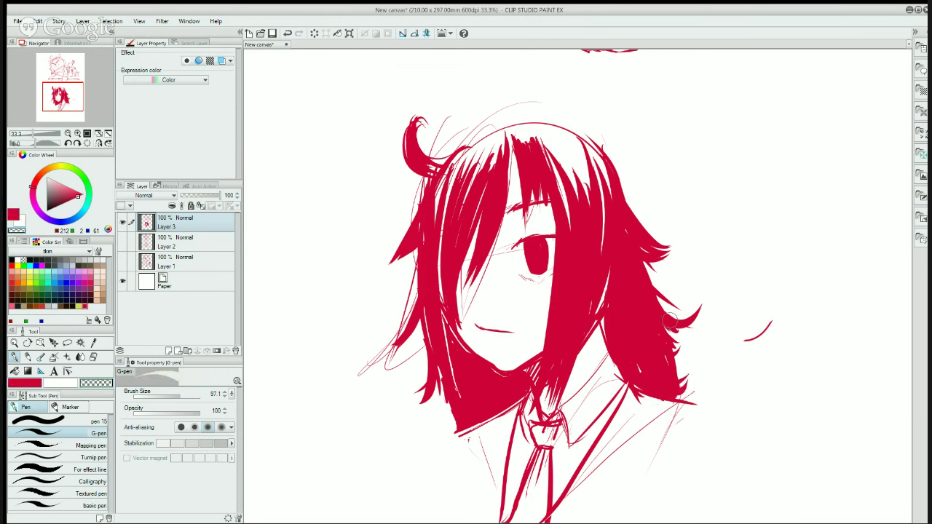
pyautogui.press('c')
pyautogui.press('c')
pyautogui.press('c')
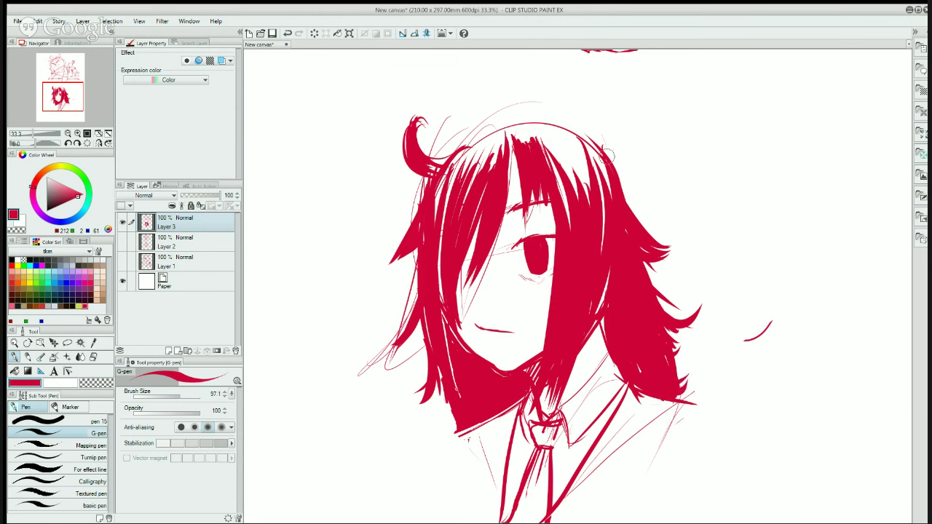
# - Widen the right side of the hair and paint pointed strands hanging behind the neck down to the collar
pyautogui.moveTo(612, 160)
pyautogui.mouseDown()
pyautogui.moveTo(617, 262)
pyautogui.moveTo(597, 332)
pyautogui.moveTo(604, 385)
pyautogui.mouseUp()
pyautogui.moveTo(613, 268); pyautogui.dragTo(594, 390)
pyautogui.moveTo(607, 311); pyautogui.dragTo(583, 394)
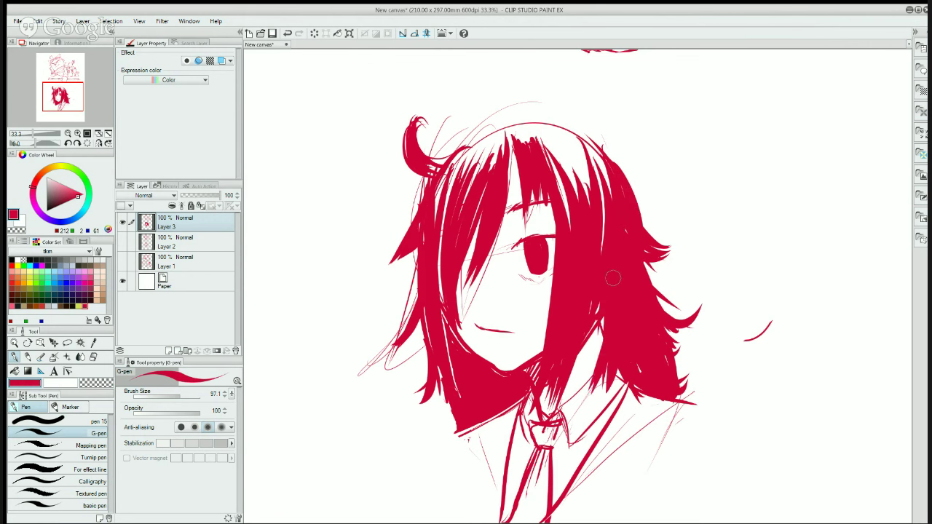
pyautogui.moveTo(612, 278); pyautogui.dragTo(595, 370)
pyautogui.moveTo(608, 273)
pyautogui.mouseDown()
pyautogui.moveTo(594, 391)
pyautogui.moveTo(572, 394)
pyautogui.moveTo(582, 404)
pyautogui.mouseUp()
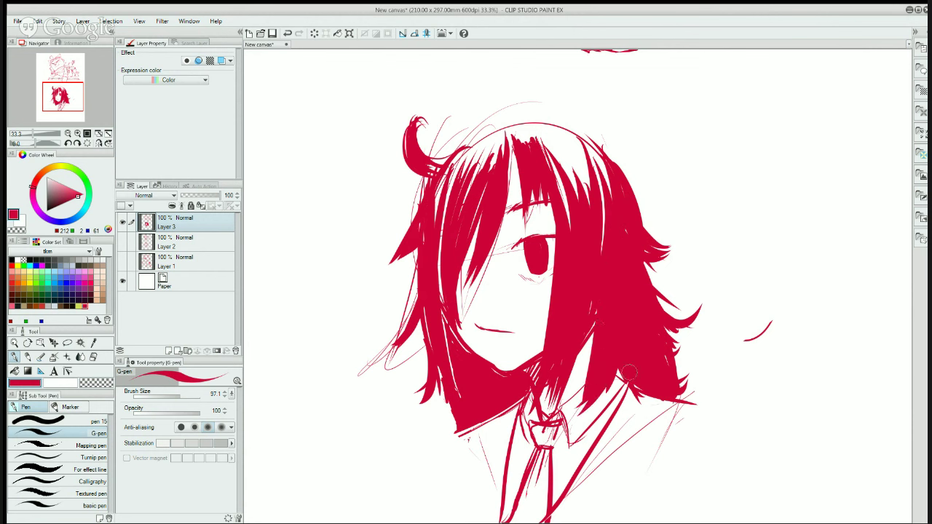
# - Erase the overlapping lines at the right collar and shoulder, and redraw the jacket's right opening edge as one bold line
pyautogui.press('c')
pyautogui.moveTo(625, 390); pyautogui.dragTo(597, 452)
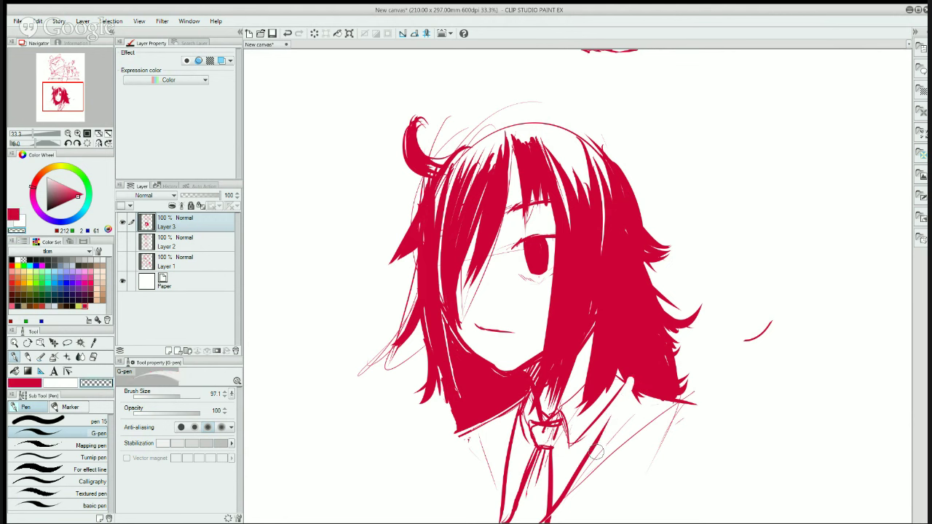
pyautogui.moveTo(631, 380)
pyautogui.mouseDown()
pyautogui.moveTo(678, 422)
pyautogui.moveTo(664, 406)
pyautogui.mouseUp()
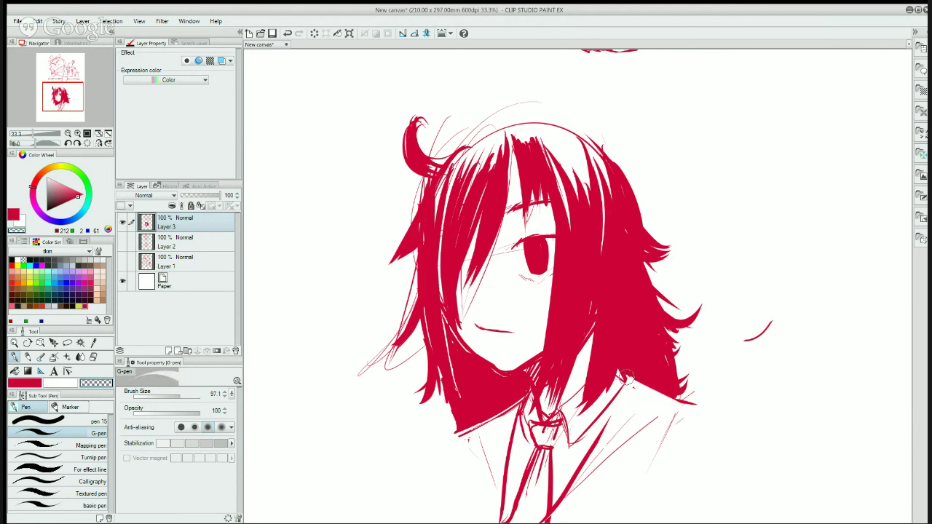
pyautogui.press('c')
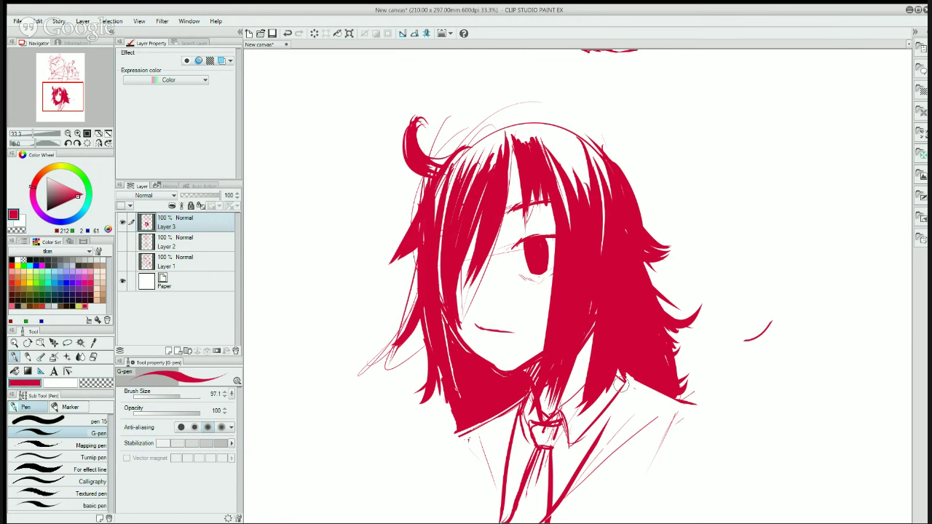
pyautogui.moveTo(623, 383); pyautogui.dragTo(585, 456)
pyautogui.press('c')
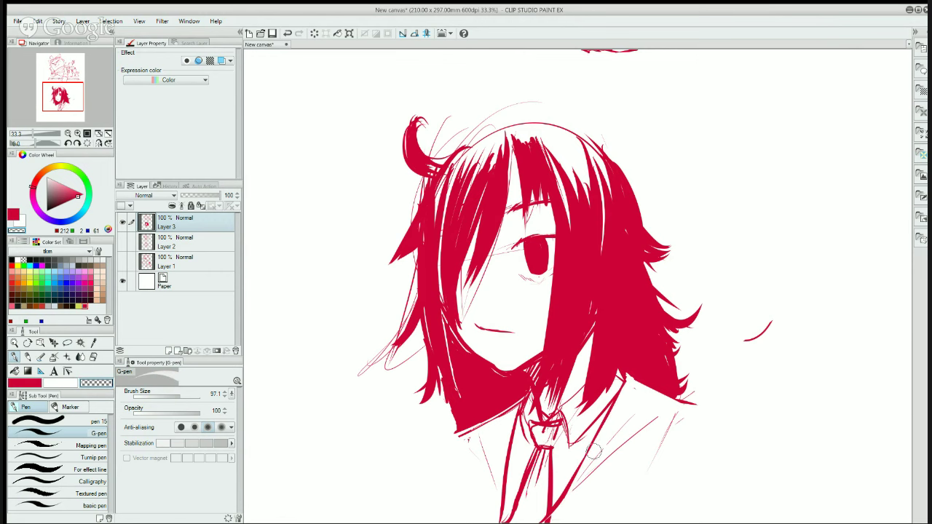
pyautogui.moveTo(630, 425)
pyautogui.mouseDown()
pyautogui.moveTo(555, 514)
pyautogui.moveTo(603, 460)
pyautogui.moveTo(601, 445)
pyautogui.mouseUp()
pyautogui.press('c')
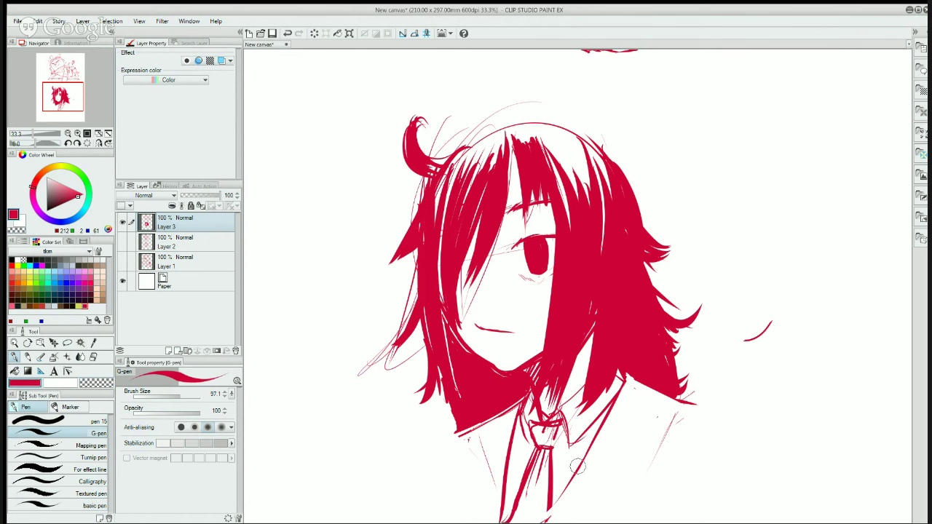
pyautogui.moveTo(623, 374); pyautogui.dragTo(542, 521)
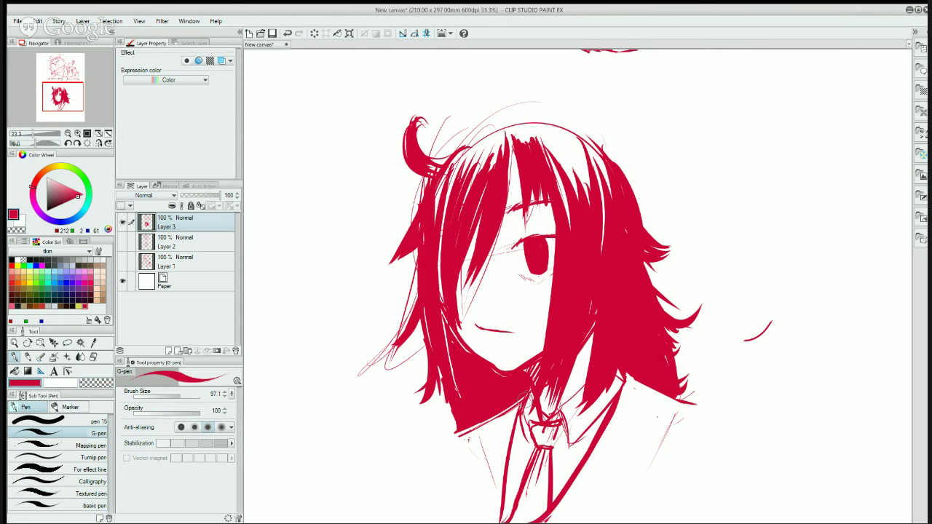
# - Draw the outer edges of both jacket lapels below the collar and the pointed lower lapel on the wider side of the chest
pyautogui.press('c')
pyautogui.moveTo(650, 391); pyautogui.dragTo(630, 487)
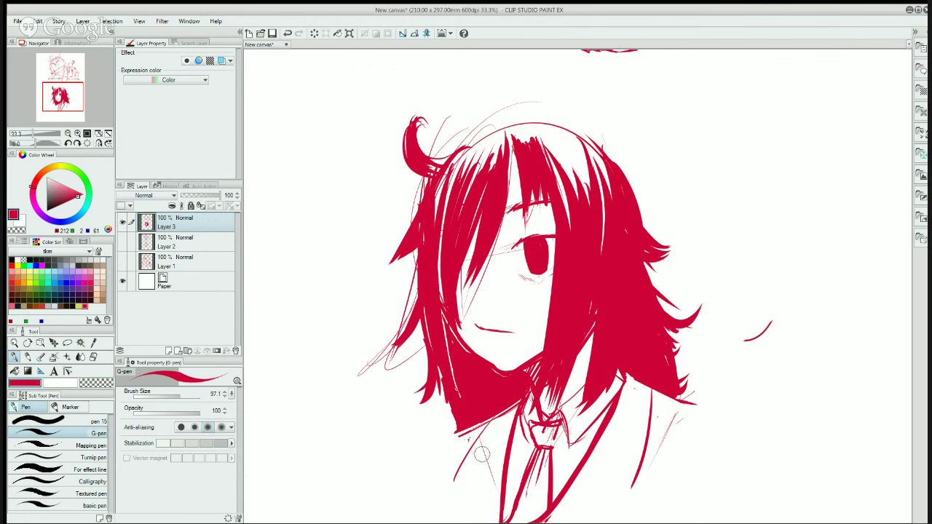
pyautogui.moveTo(479, 439); pyautogui.dragTo(454, 482)
pyautogui.moveTo(573, 483)
pyautogui.mouseDown()
pyautogui.moveTo(641, 460)
pyautogui.moveTo(620, 505)
pyautogui.mouseUp()
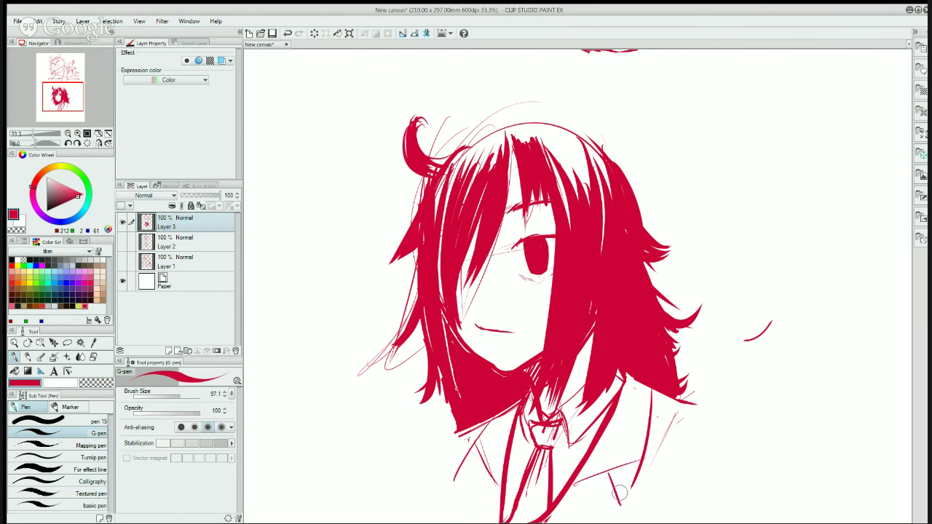
pyautogui.hotkey('ctrl', 'z')
pyautogui.moveTo(608, 471); pyautogui.dragTo(633, 486)
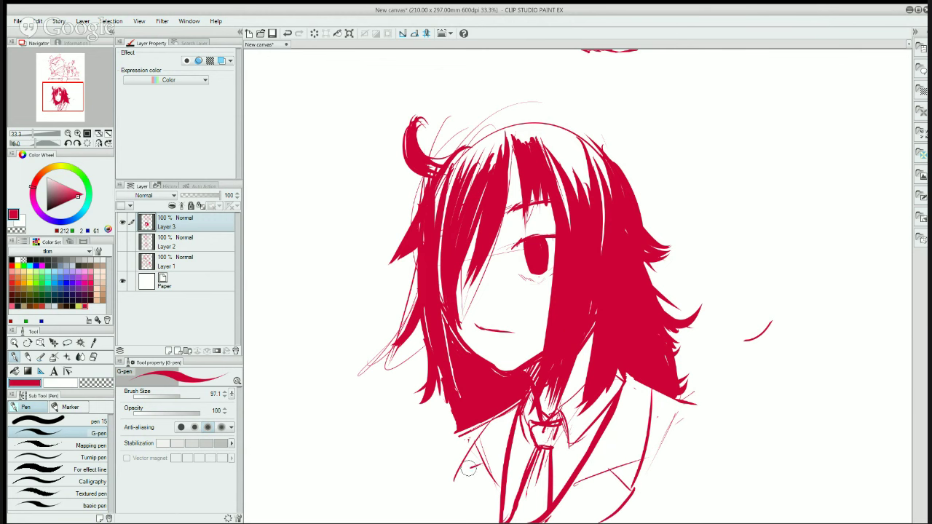
# - Draw the lower lapel on the fringe side as an angled line running downward, and clean up its corner
pyautogui.moveTo(459, 466); pyautogui.dragTo(452, 523)
pyautogui.press('c')
pyautogui.press('c')
pyautogui.press('c')
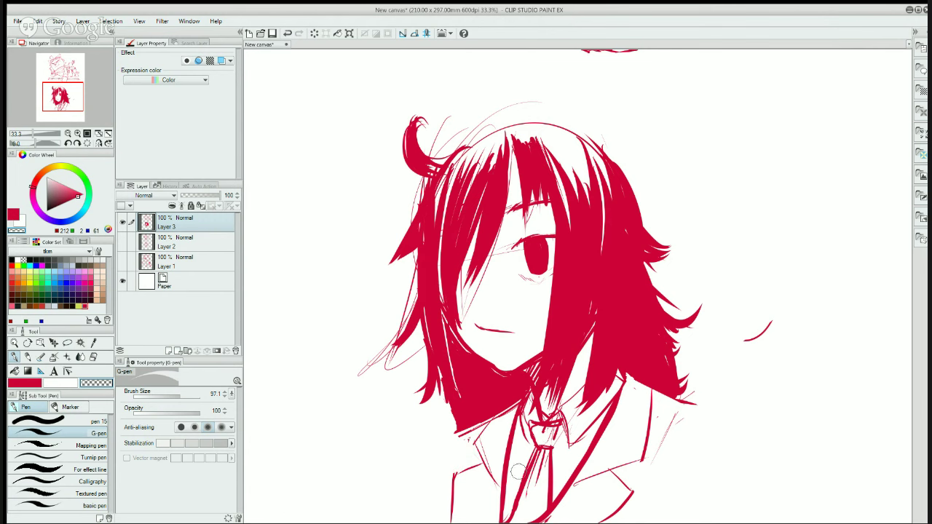
pyautogui.press('c')
pyautogui.moveTo(455, 475)
pyautogui.mouseDown()
pyautogui.moveTo(462, 504)
pyautogui.moveTo(452, 475)
pyautogui.mouseUp()
pyautogui.press('c')
pyautogui.press('c')
# - Draw the jacket's shoulder and outer sleeve outlines on both sides of the body
pyautogui.moveTo(654, 395)
pyautogui.mouseDown()
pyautogui.moveTo(706, 411)
pyautogui.moveTo(717, 521)
pyautogui.mouseUp()
pyautogui.press('c')
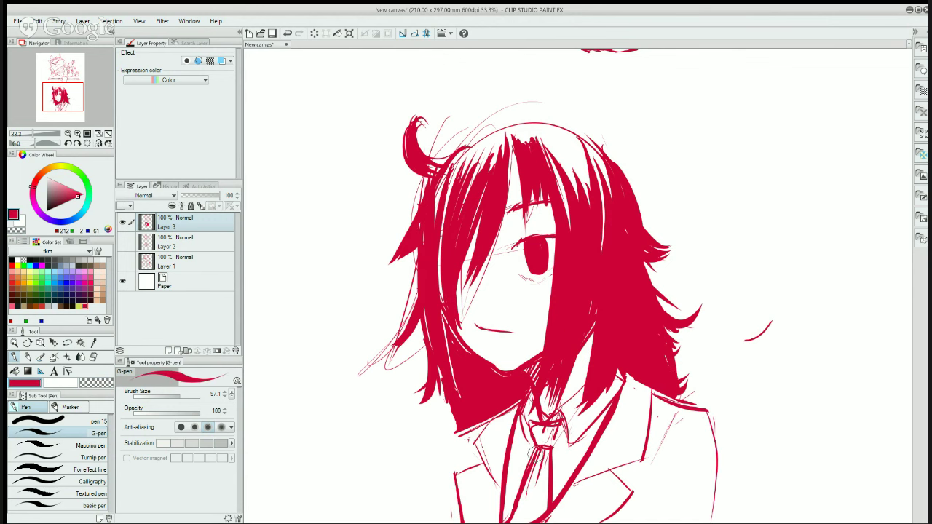
pyautogui.moveTo(471, 428); pyautogui.dragTo(434, 514)
pyautogui.moveTo(443, 448); pyautogui.dragTo(435, 521)
# - Erase the guide line beside the visible eye and sharpen the outer corner of its upper lash
pyautogui.press('c')
pyautogui.press('c')
pyautogui.press('c')
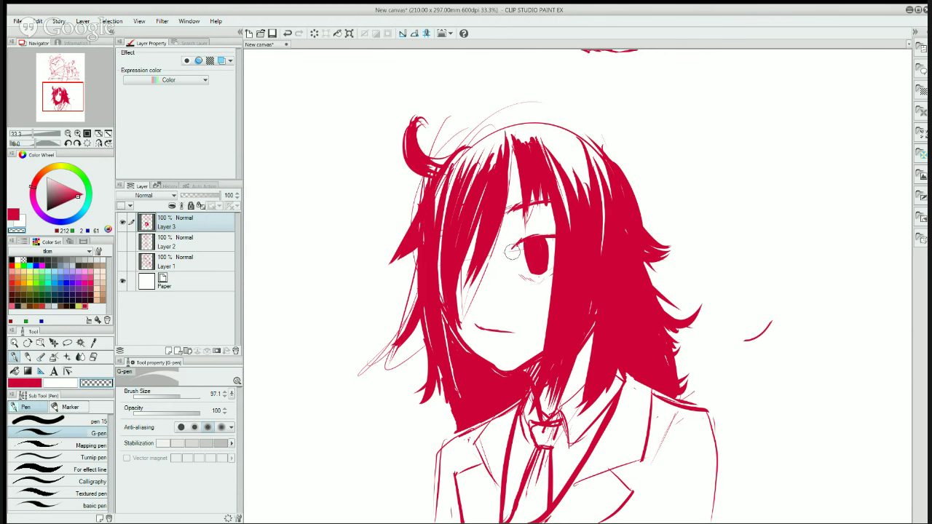
pyautogui.press('c')
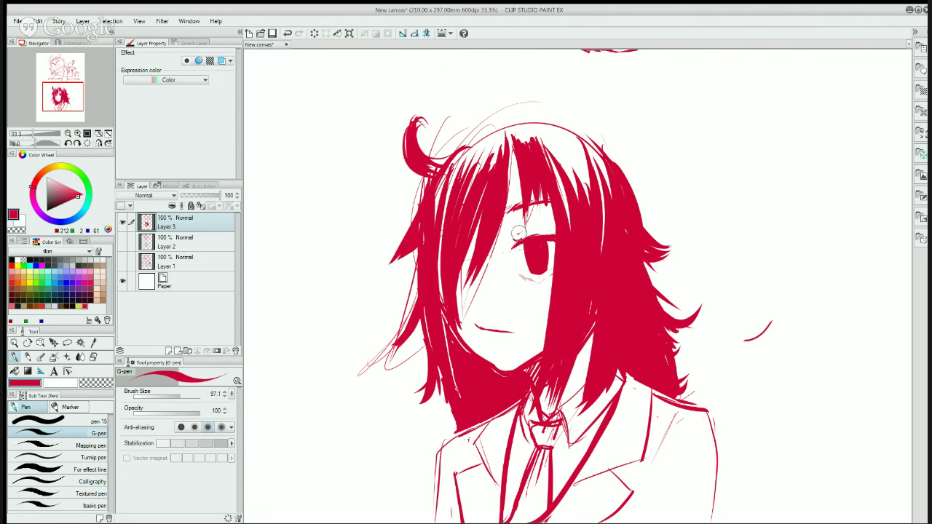
pyautogui.press('c')
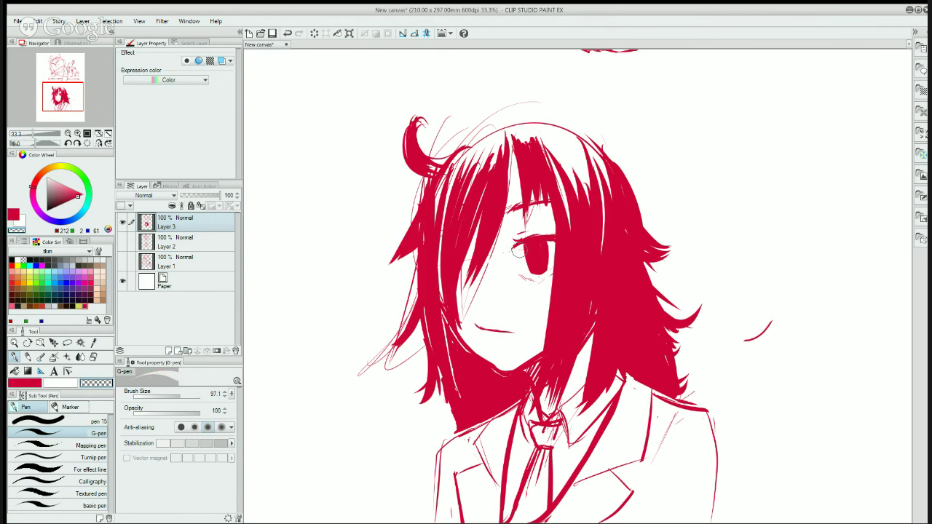
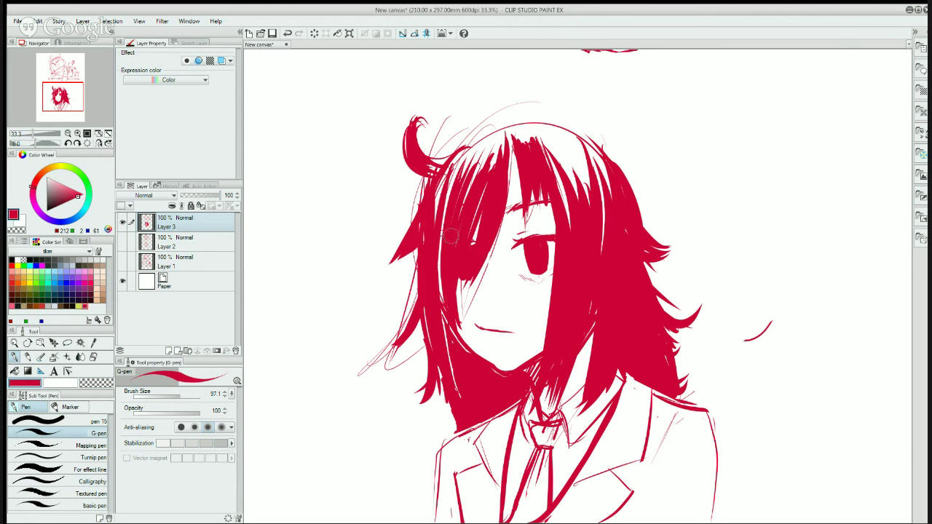
# - Carve a thin white gap along the jaw to separate the hair from the face, and redraw the jawline in red
pyautogui.press('c')
pyautogui.moveTo(457, 337)
pyautogui.mouseDown()
pyautogui.moveTo(463, 354)
pyautogui.moveTo(459, 345)
pyautogui.mouseUp()
pyautogui.press('c')
pyautogui.press('c')
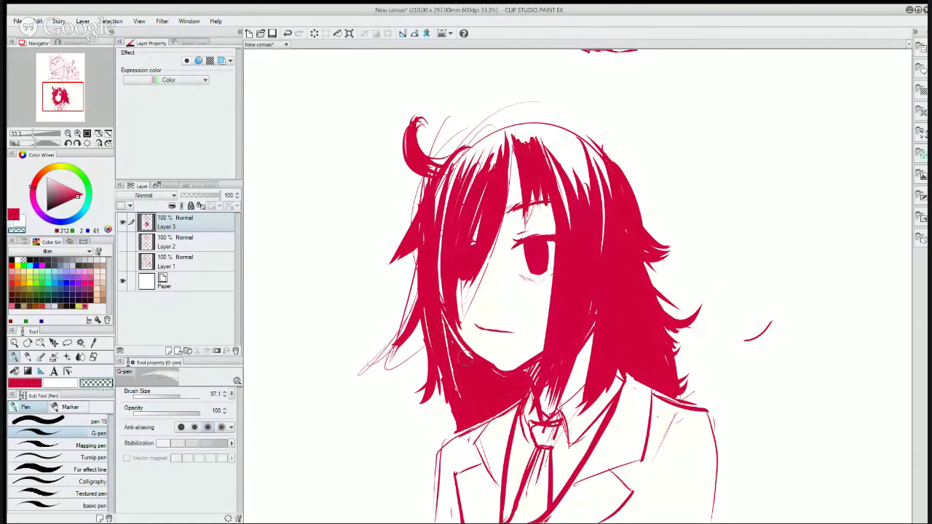
pyautogui.press('c')
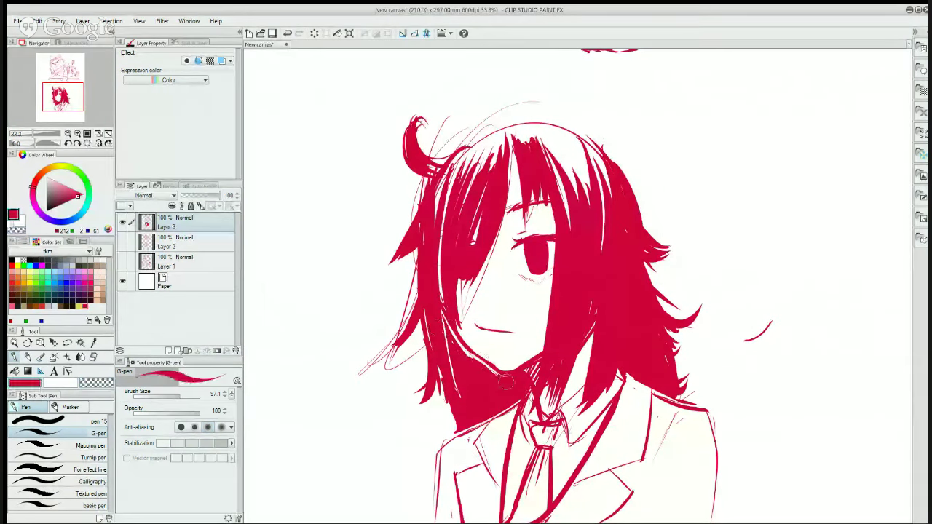
pyautogui.moveTo(498, 379); pyautogui.dragTo(466, 344)
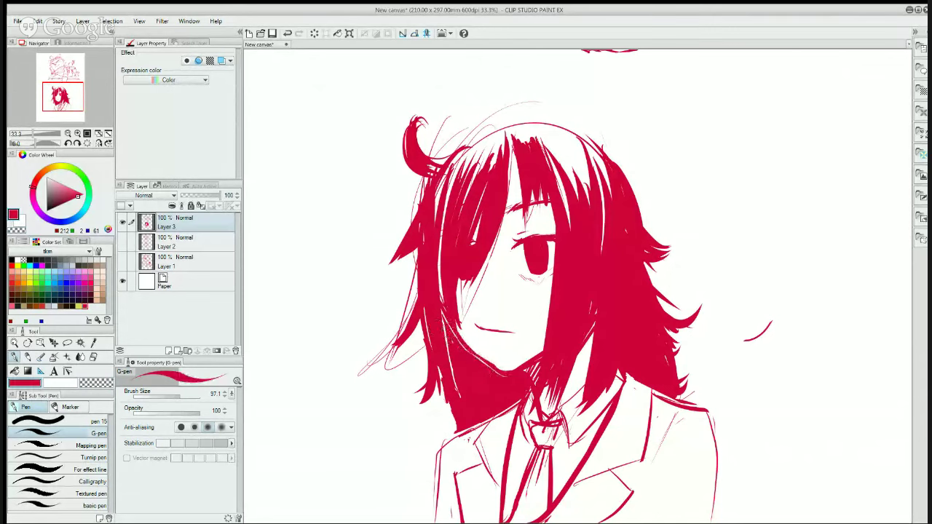
# - Carve a thin white strand line through the lower left hair, from beside the cheek down toward the shoulder
pyautogui.press('c')
pyautogui.moveTo(428, 332); pyautogui.dragTo(454, 393)
pyautogui.press('c')
pyautogui.press('c')
pyautogui.press('c')
pyautogui.press('c')
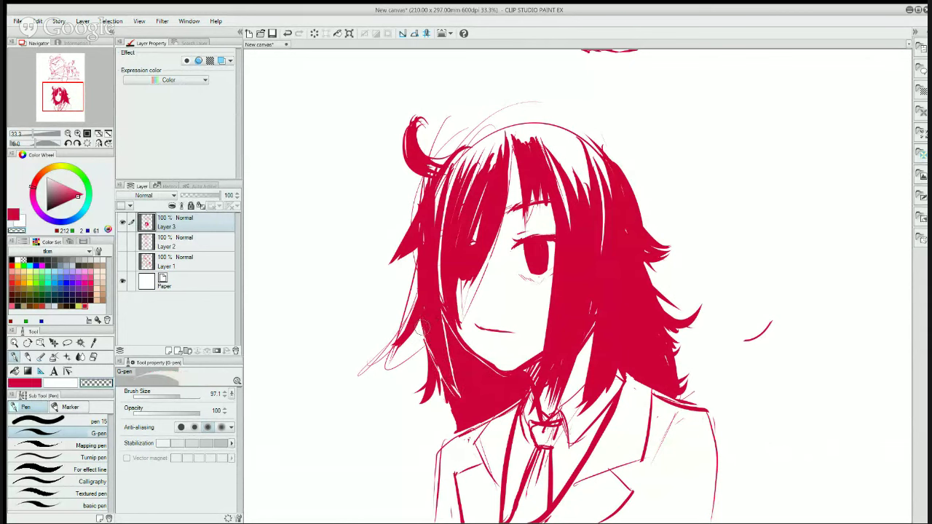
pyautogui.moveTo(423, 328); pyautogui.dragTo(457, 396)
pyautogui.press('c')
pyautogui.press('c')
pyautogui.moveTo(425, 332); pyautogui.dragTo(459, 399)
# - Narrow the white strand line in the lower left hair and fill the surrounding gaps with red
pyautogui.press('c')
pyautogui.moveTo(435, 364); pyautogui.dragTo(460, 401)
pyautogui.moveTo(425, 344); pyautogui.dragTo(441, 372)
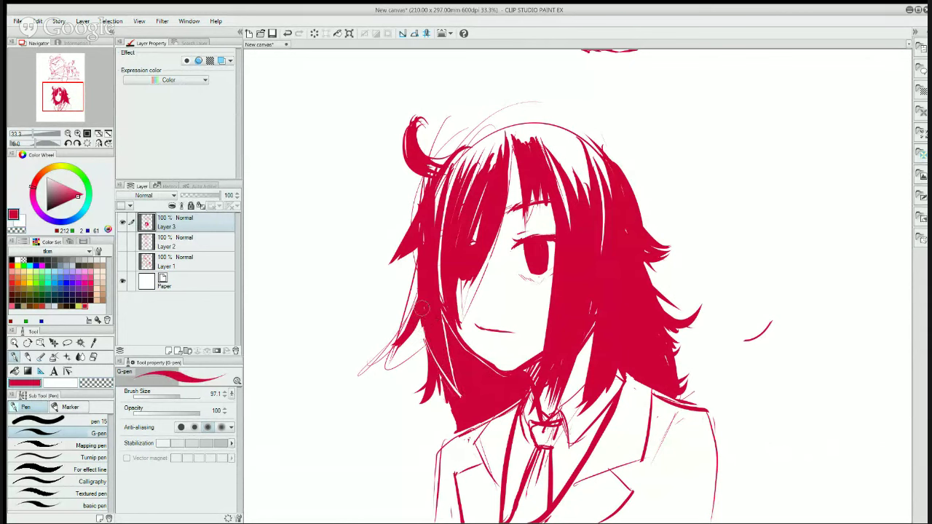
pyautogui.press('c')
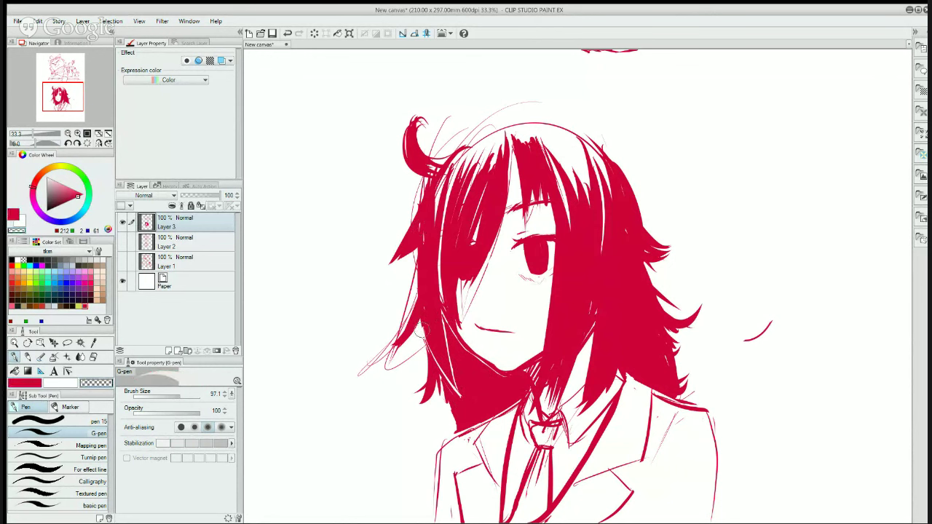
pyautogui.press('c')
pyautogui.press('c')
pyautogui.press('c')
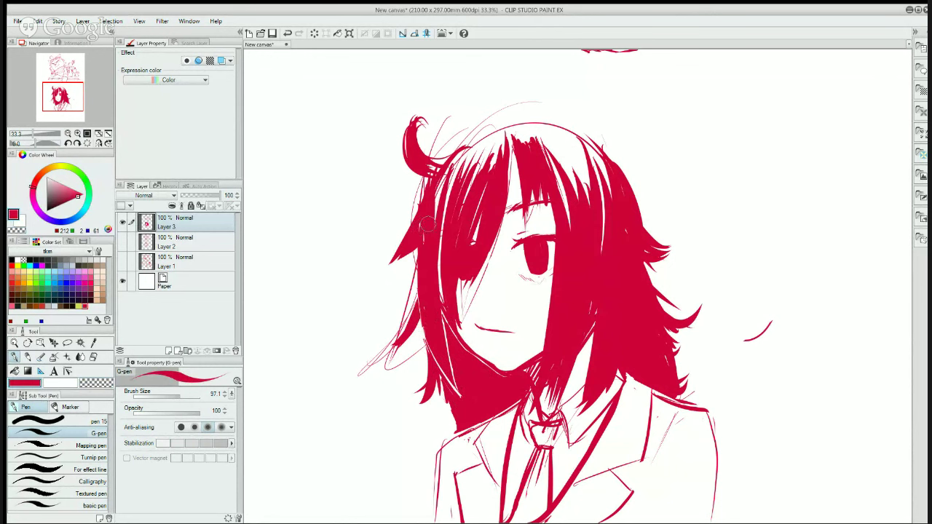
# - Erase the long loose guide wisps on the left side and reshape the lower left hair tip into a short curved spike
pyautogui.press('c')
pyautogui.press('c')
pyautogui.press('c')
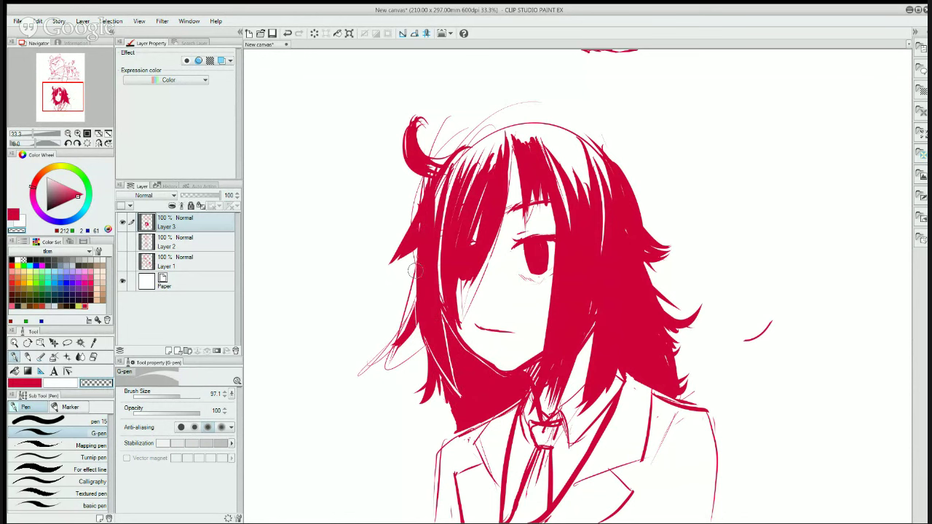
pyautogui.press('c')
pyautogui.press('c')
pyautogui.moveTo(381, 367)
pyautogui.mouseDown()
pyautogui.moveTo(385, 356)
pyautogui.moveTo(368, 368)
pyautogui.mouseUp()
pyautogui.moveTo(407, 275)
pyautogui.mouseDown()
pyautogui.moveTo(376, 348)
pyautogui.moveTo(402, 304)
pyautogui.moveTo(391, 344)
pyautogui.moveTo(400, 325)
pyautogui.moveTo(392, 291)
pyautogui.moveTo(409, 240)
pyautogui.moveTo(393, 314)
pyautogui.moveTo(409, 324)
pyautogui.moveTo(396, 283)
pyautogui.moveTo(391, 346)
pyautogui.moveTo(431, 314)
pyautogui.moveTo(435, 298)
pyautogui.moveTo(400, 341)
pyautogui.mouseUp()
pyautogui.press('c')
pyautogui.press('c')
pyautogui.press('c')
pyautogui.press('c')
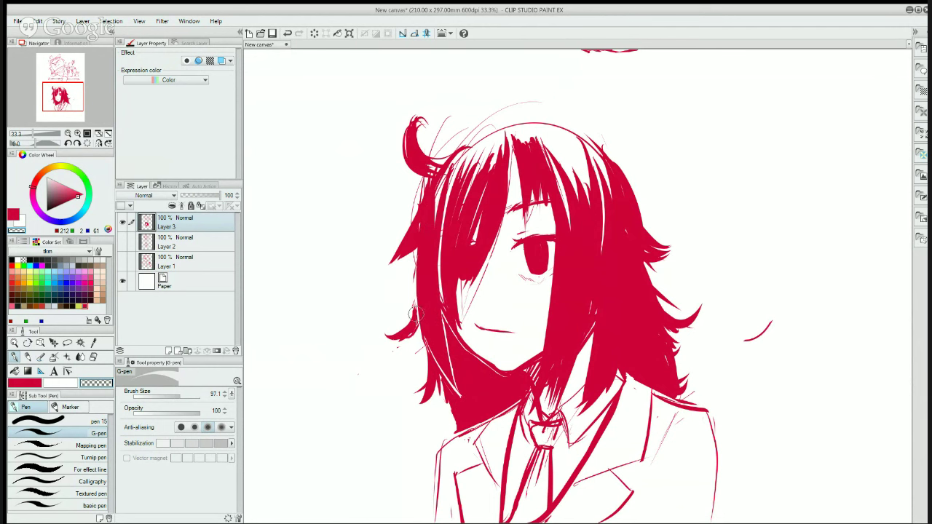
# - Thicken the hair's left outer edge with red between the upper and lower side spikes
pyautogui.press('c')
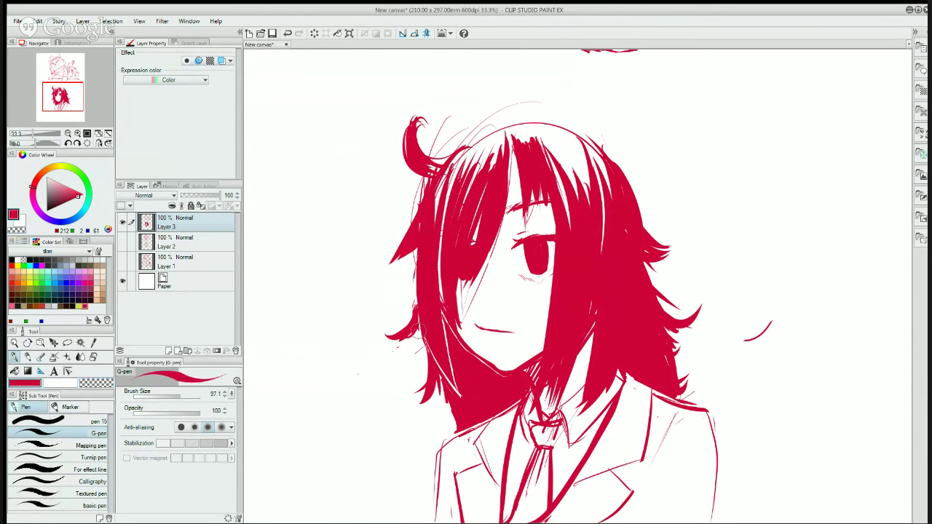
pyautogui.press('c')
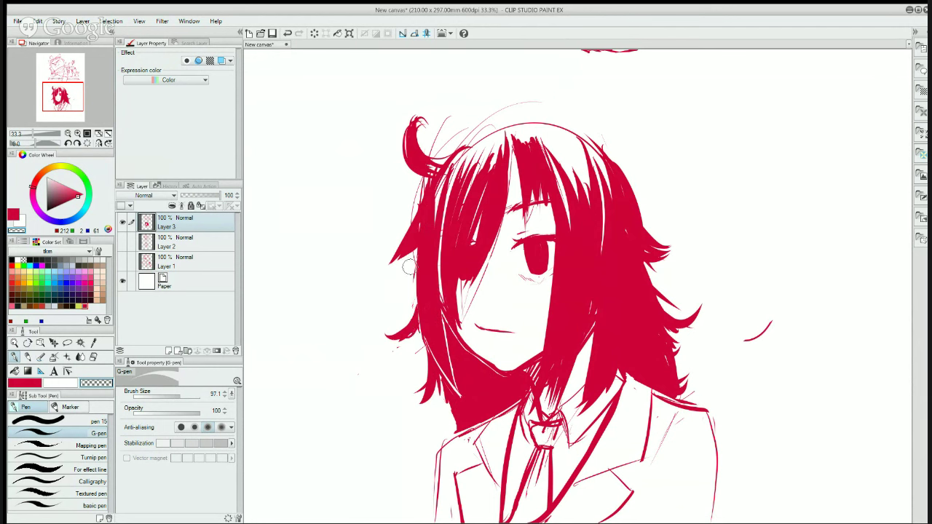
pyautogui.press('c')
pyautogui.moveTo(417, 259); pyautogui.dragTo(415, 309)
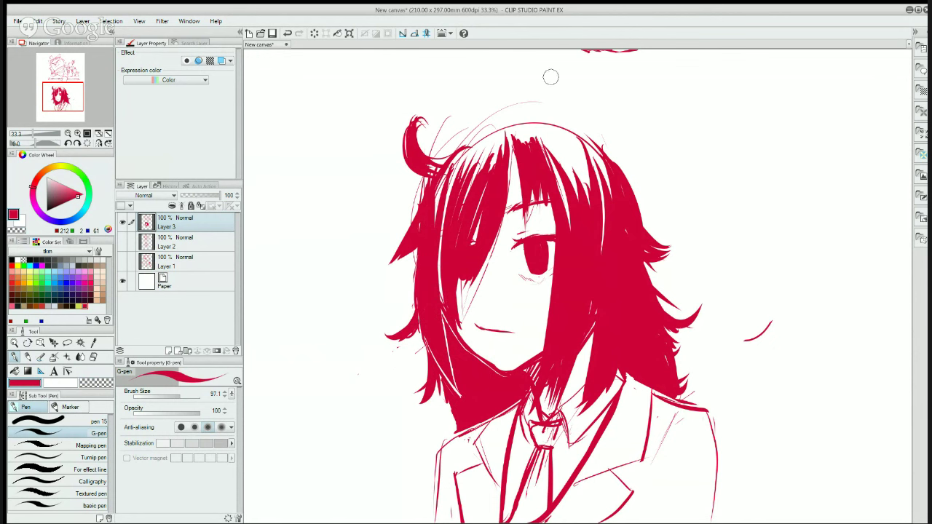
# - Extend the solid red fringe to a sharp point over the cheek and trim the guide lines along its edge
pyautogui.press('c')
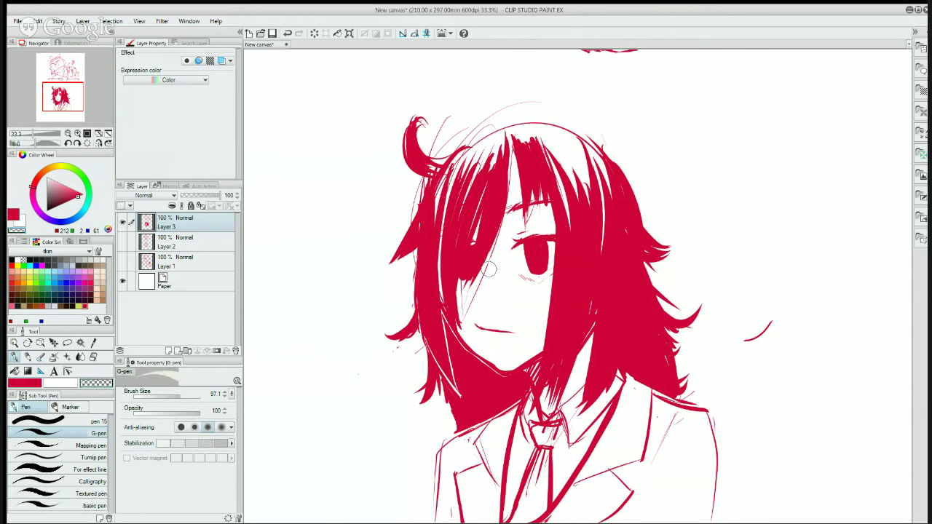
pyautogui.press('c')
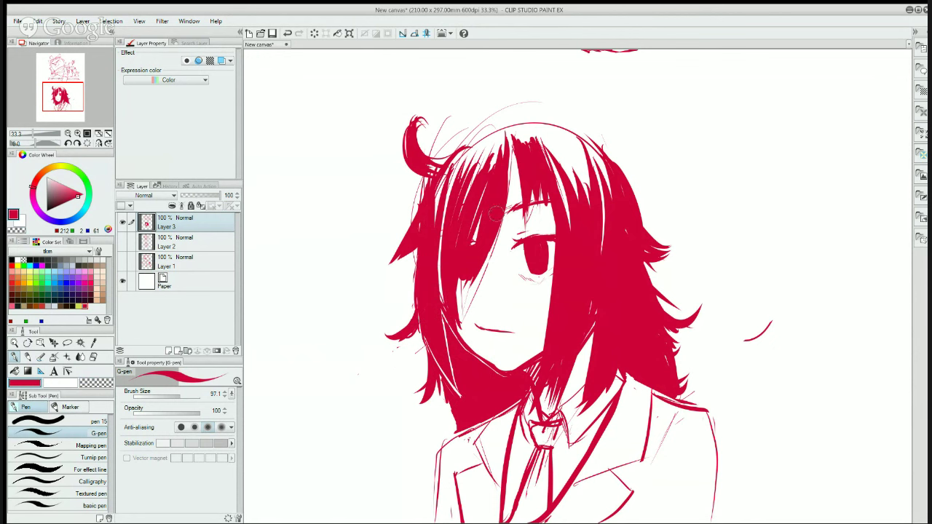
pyautogui.moveTo(489, 253); pyautogui.dragTo(457, 310)
pyautogui.press('c')
pyautogui.press('c')
pyautogui.press('c')
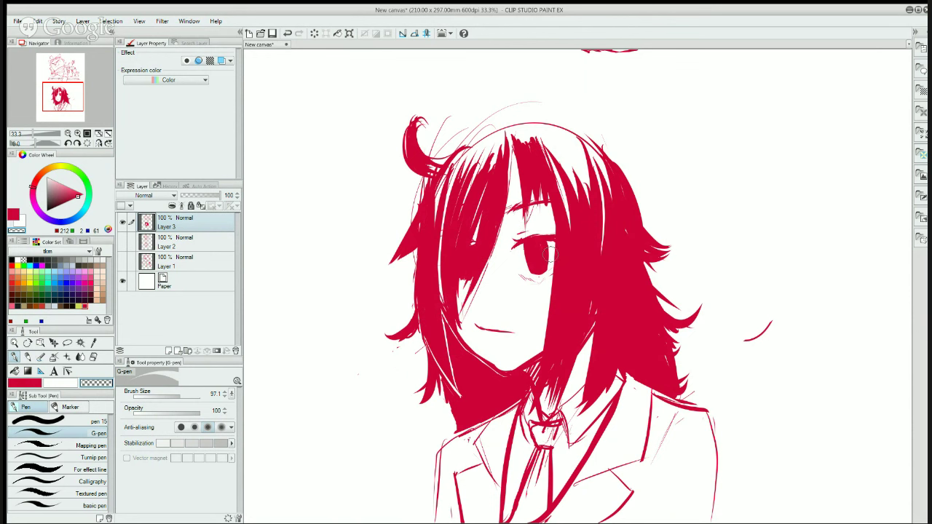
# - Clean up the fringe tip beside the cheek and draw a small nose line above the mouth
pyautogui.press('c')
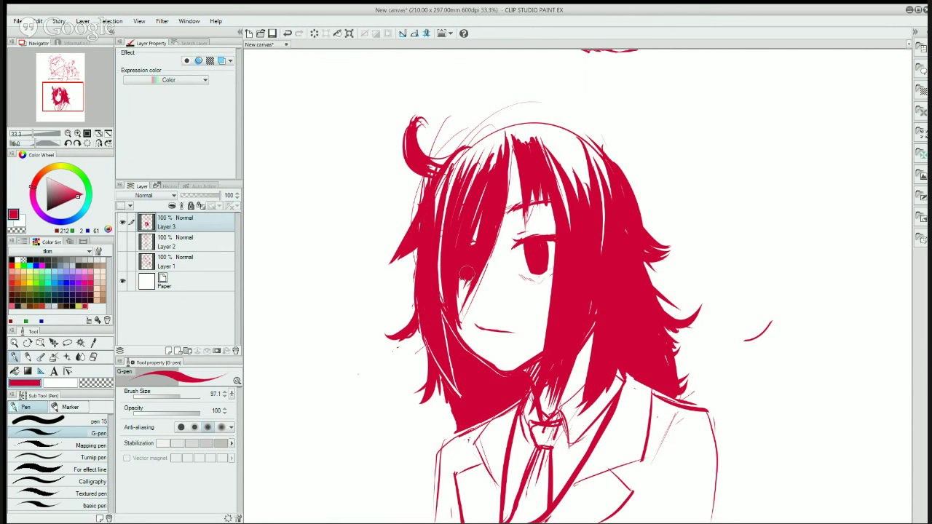
pyautogui.press('c')
pyautogui.press('c')
pyautogui.press('c')
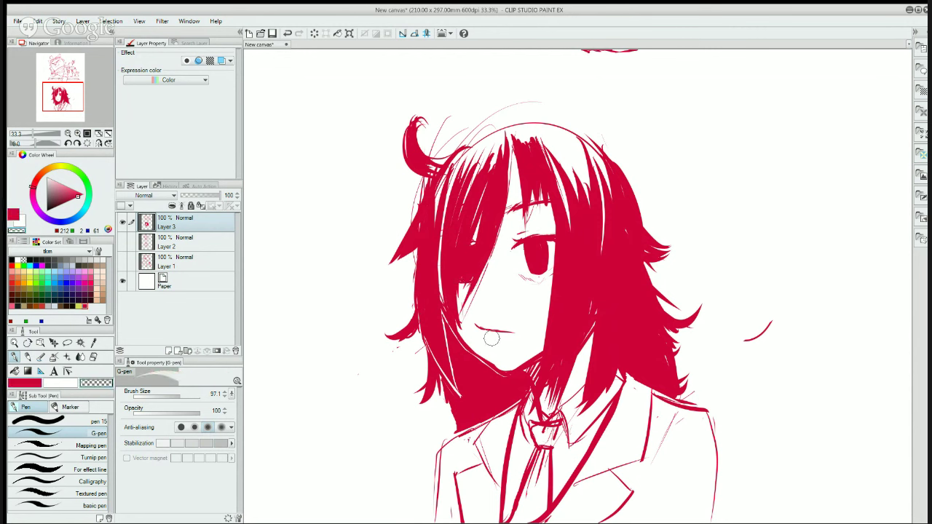
pyautogui.press('c')
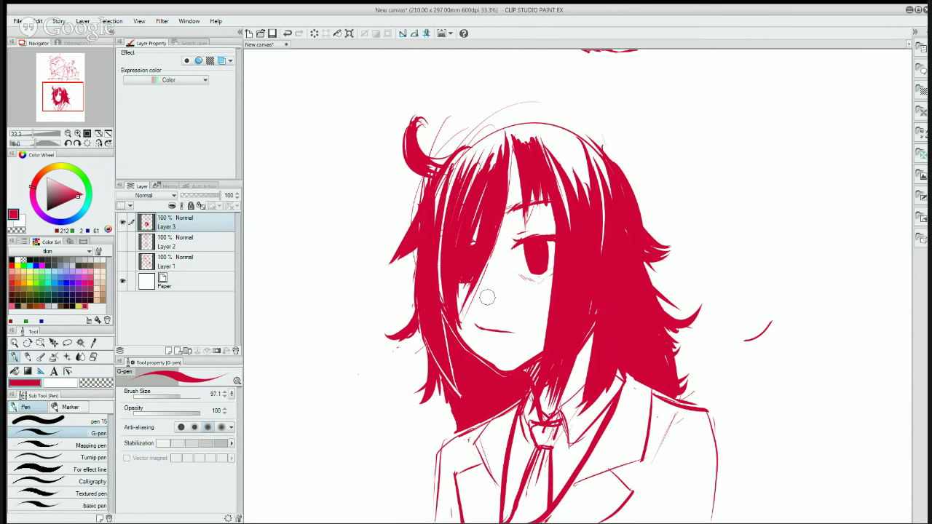
pyautogui.press('c')
pyautogui.press('c')
# - Redraw the right sleeve with a bolder, wider outer edge and an inner fold line, and erase the old sleeve outline
pyautogui.moveTo(706, 408); pyautogui.dragTo(679, 469)
pyautogui.moveTo(705, 408); pyautogui.dragTo(726, 521)
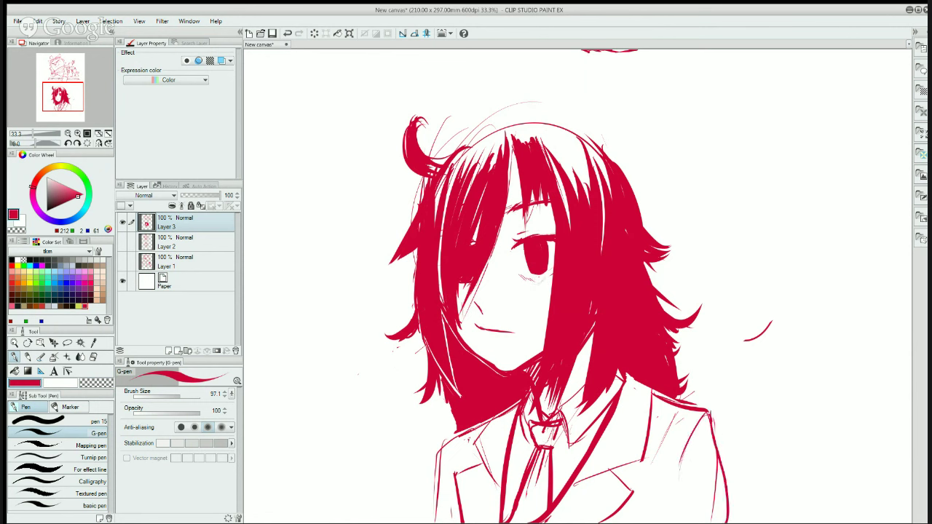
pyautogui.press('c')
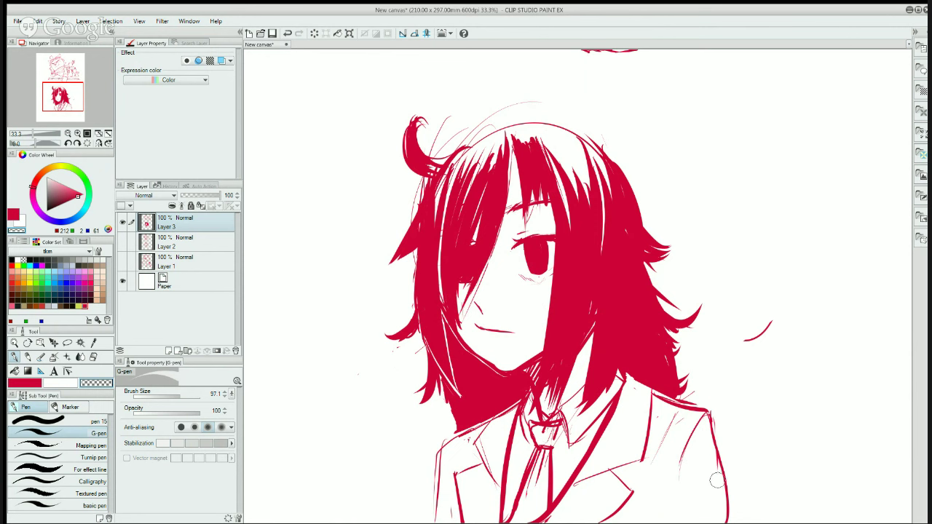
pyautogui.press('c')
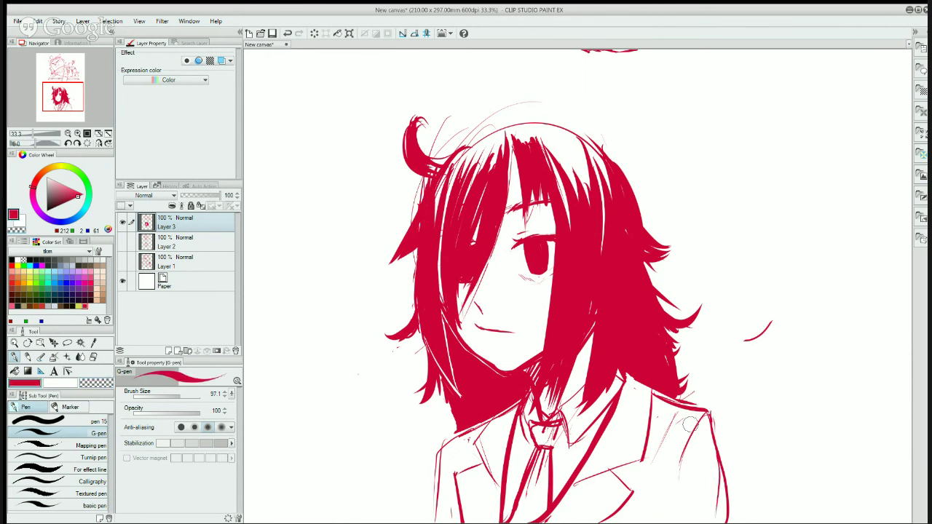
# - Draw a bold inner sleeve line below the right shoulder and a matching line inside the left sleeve
pyautogui.moveTo(692, 426); pyautogui.dragTo(662, 498)
pyautogui.press('c')
pyautogui.press('c')
pyautogui.moveTo(442, 453); pyautogui.dragTo(456, 512)
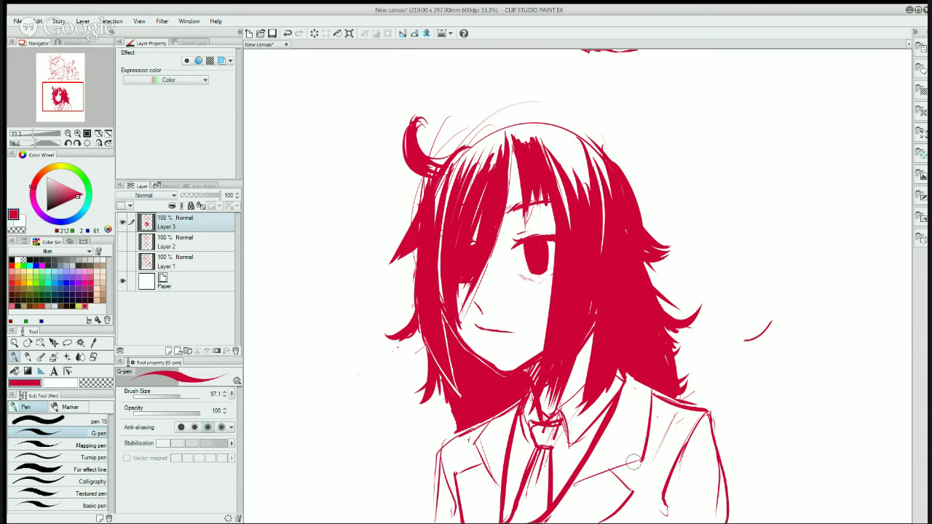
# - Clean up the hair ends and the jacket collar line where they meet beside the neck at the right shoulder
pyautogui.press('c')
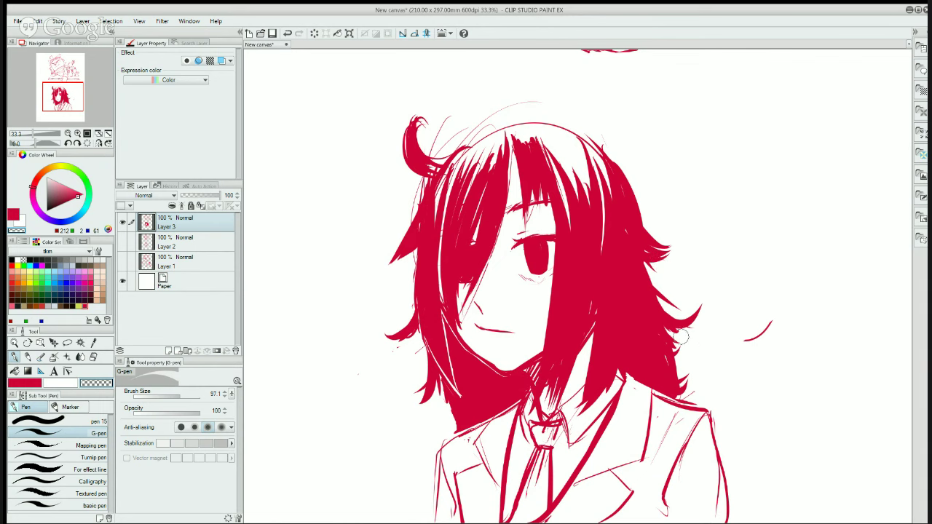
pyautogui.press('c')
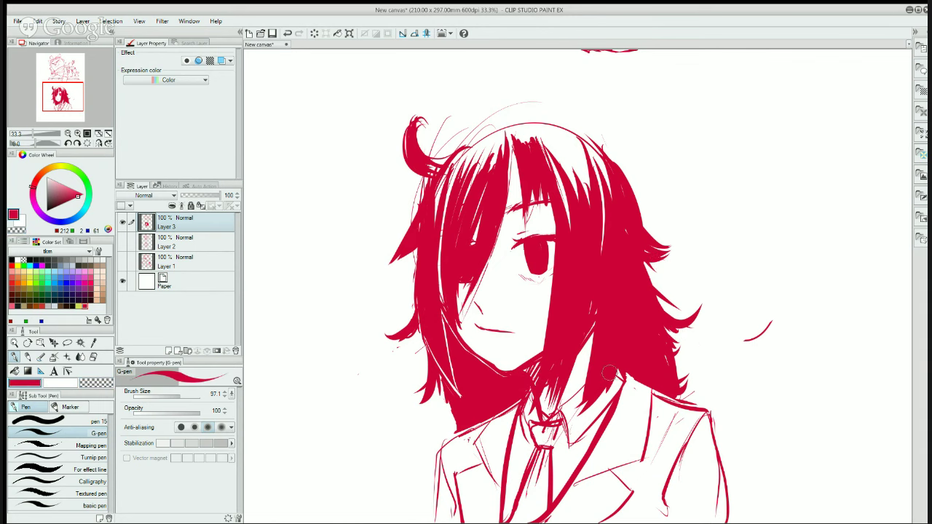
pyautogui.press('c')
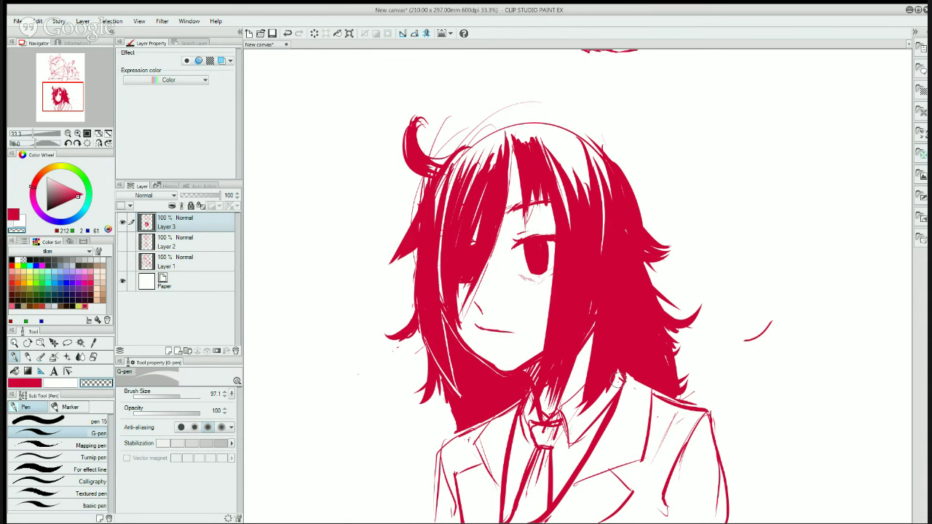
pyautogui.press('c')
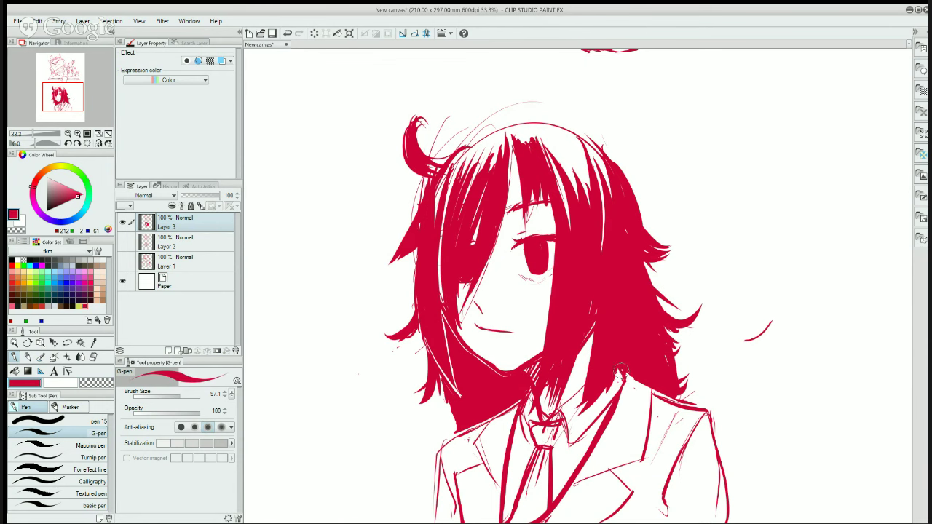
pyautogui.press('c')
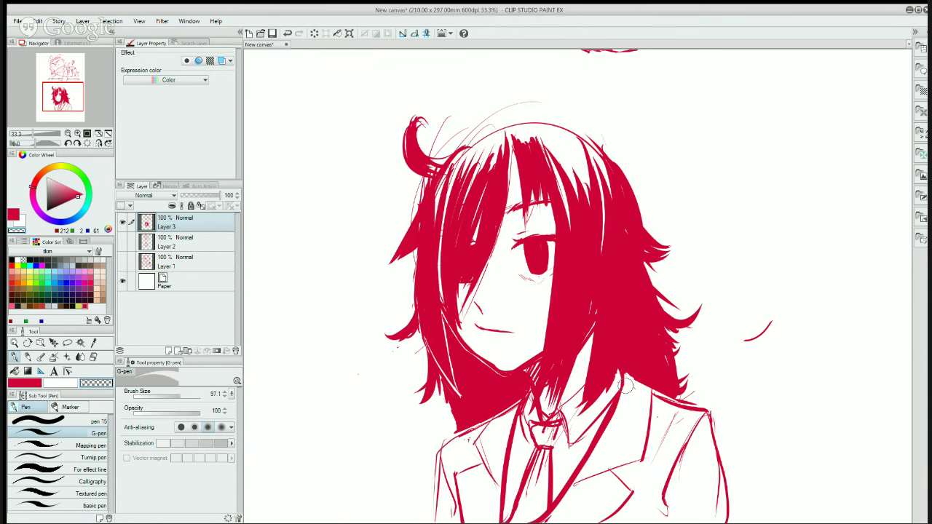
pyautogui.press('c')
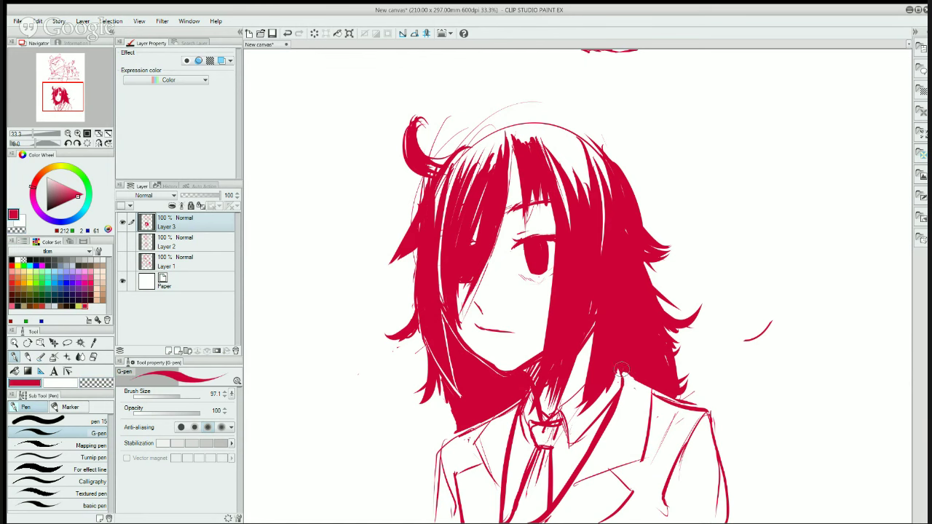
pyautogui.press('c')
# - Redraw the crown outline as a bolder curve from the top of the head down to the base of the hair curl
pyautogui.click(69, 343)
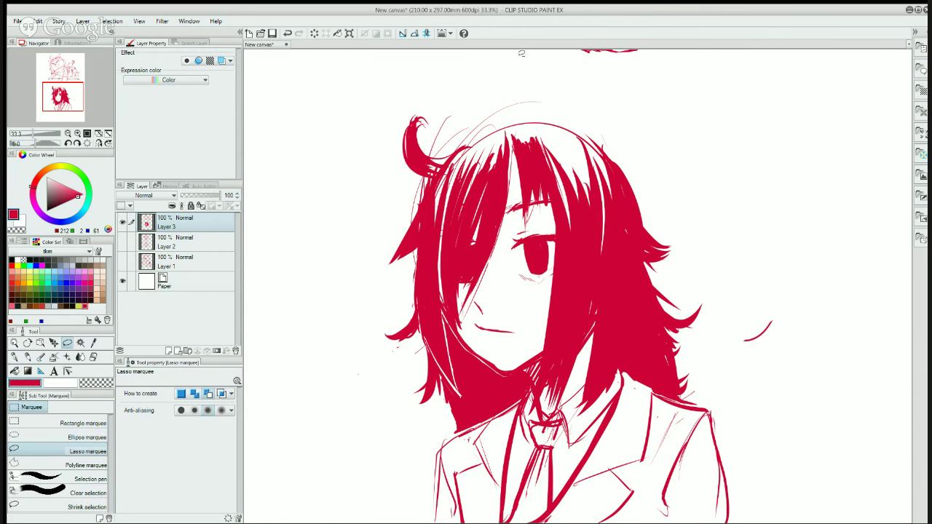
pyautogui.press('p')
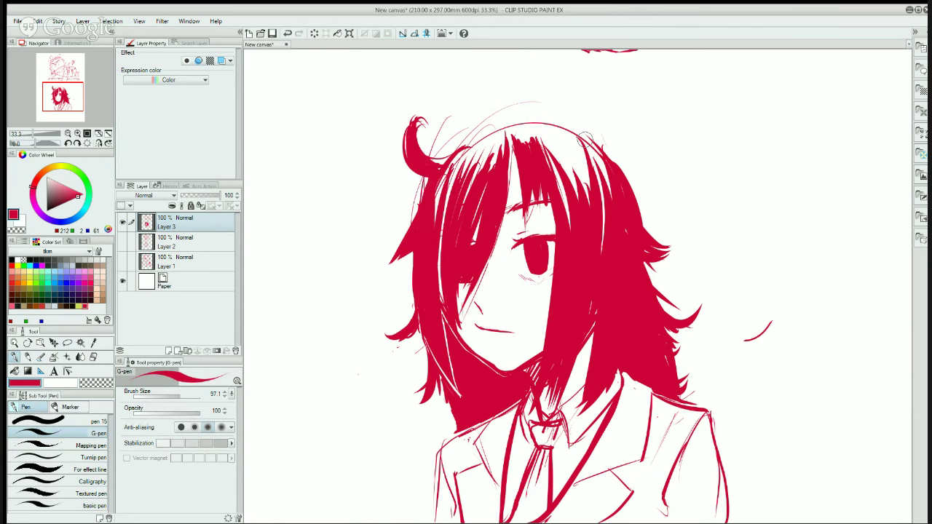
pyautogui.moveTo(558, 125)
pyautogui.mouseDown()
pyautogui.moveTo(603, 150)
pyautogui.moveTo(568, 129)
pyautogui.moveTo(581, 148)
pyautogui.moveTo(538, 112)
pyautogui.moveTo(525, 132)
pyautogui.moveTo(442, 162)
pyautogui.mouseUp()
pyautogui.hotkey('ctrl', 'z')
pyautogui.hotkey('ctrl', 'y')
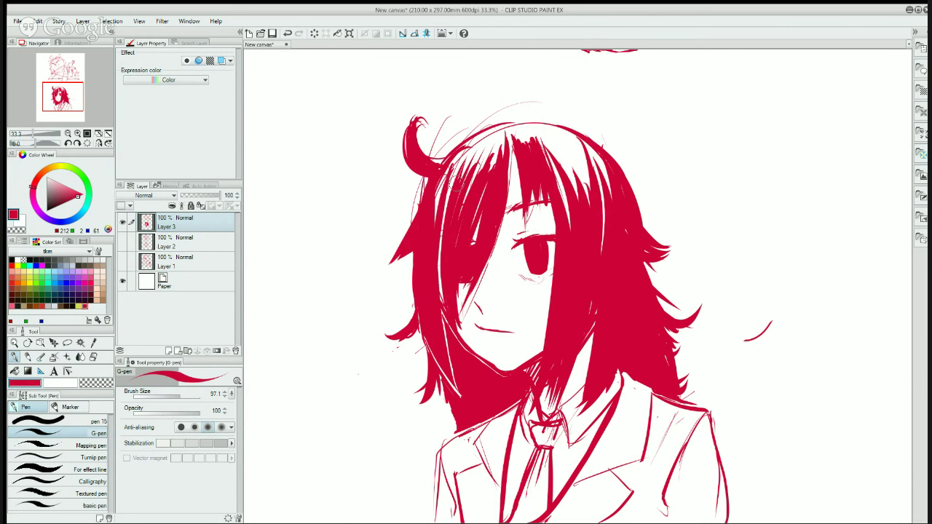
pyautogui.hotkey('ctrl', 'z')
pyautogui.hotkey('ctrl', 'y')
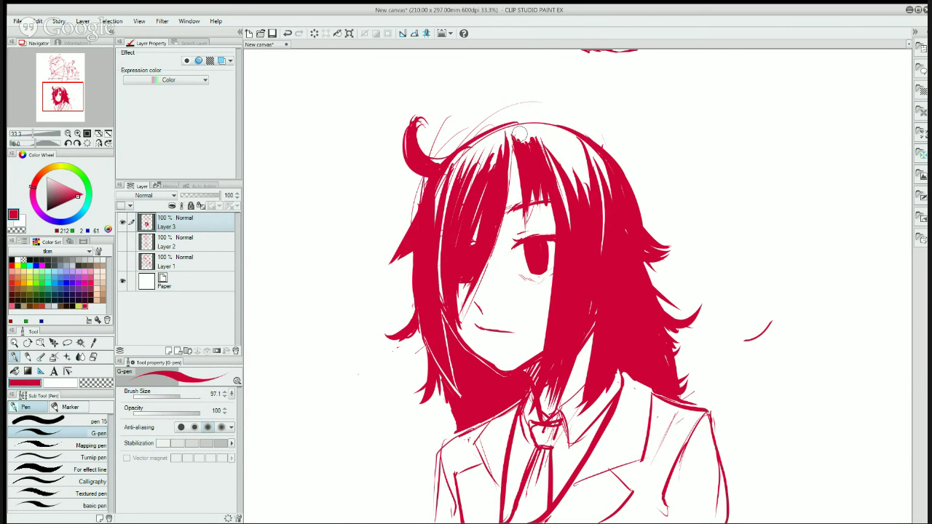
# - Erase the guide arcs above the head and the stray curve beside the hair, and tidy the base of the curl
pyautogui.press('c')
pyautogui.moveTo(509, 139)
pyautogui.mouseDown()
pyautogui.moveTo(543, 92)
pyautogui.moveTo(466, 133)
pyautogui.moveTo(455, 135)
pyautogui.moveTo(447, 116)
pyautogui.moveTo(435, 141)
pyautogui.moveTo(449, 141)
pyautogui.moveTo(433, 154)
pyautogui.moveTo(411, 215)
pyautogui.moveTo(415, 204)
pyautogui.mouseUp()
pyautogui.press('c')
pyautogui.moveTo(419, 149)
pyautogui.mouseDown()
pyautogui.moveTo(429, 178)
pyautogui.moveTo(415, 163)
pyautogui.moveTo(423, 176)
pyautogui.moveTo(416, 172)
pyautogui.mouseUp()
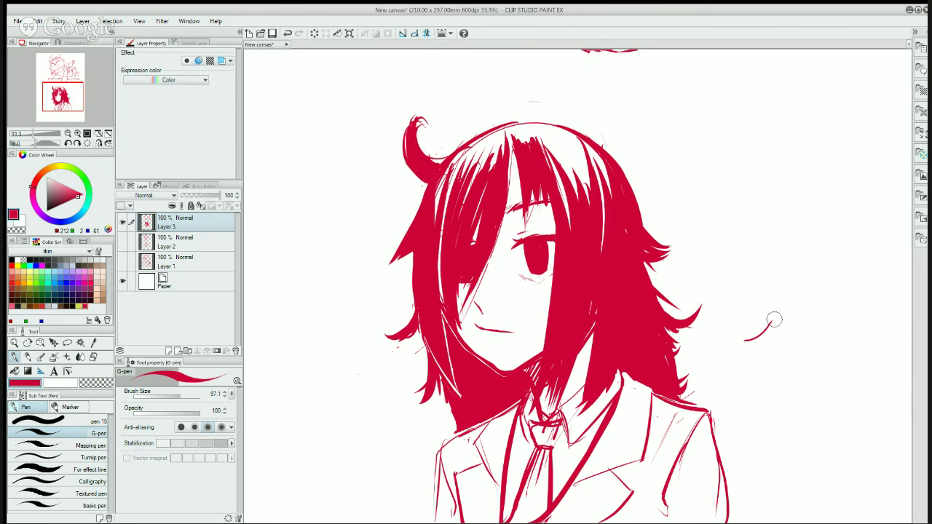
pyautogui.moveTo(741, 344)
pyautogui.mouseDown()
pyautogui.moveTo(771, 313)
pyautogui.moveTo(747, 345)
pyautogui.moveTo(763, 320)
pyautogui.moveTo(746, 337)
pyautogui.moveTo(753, 347)
pyautogui.mouseUp()
pyautogui.press('c')
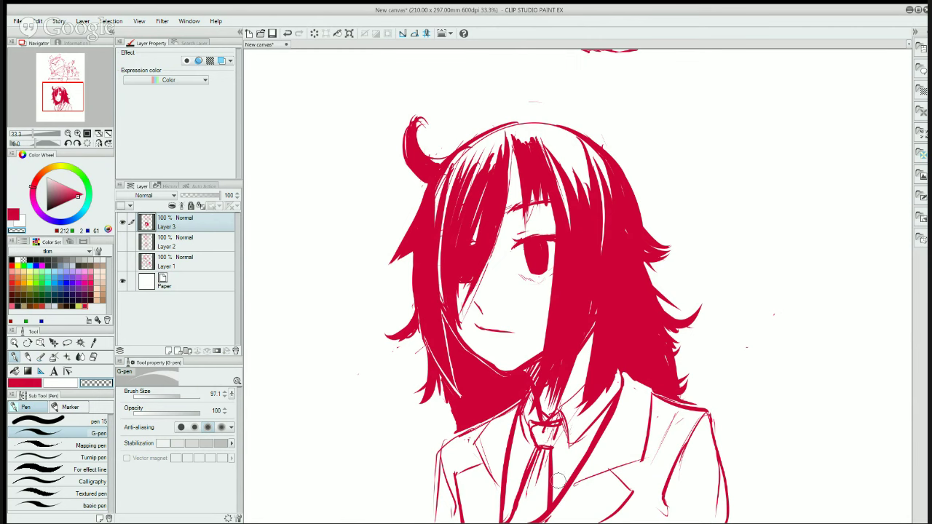
# - Refine the left lapel edge beside the necktie and touch up the thin highlights in the fringe covering the eye
pyautogui.press('c')
pyautogui.press('c')
pyautogui.press('c')
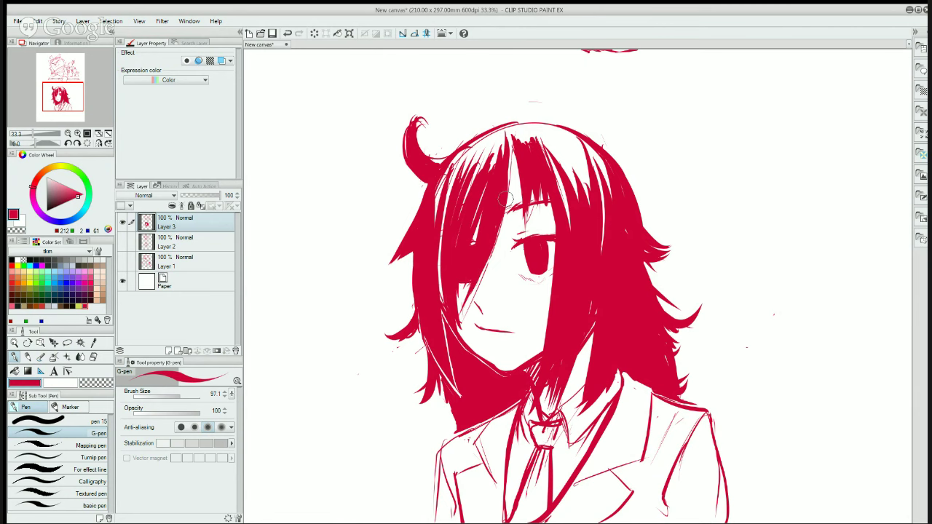
pyautogui.press('c')
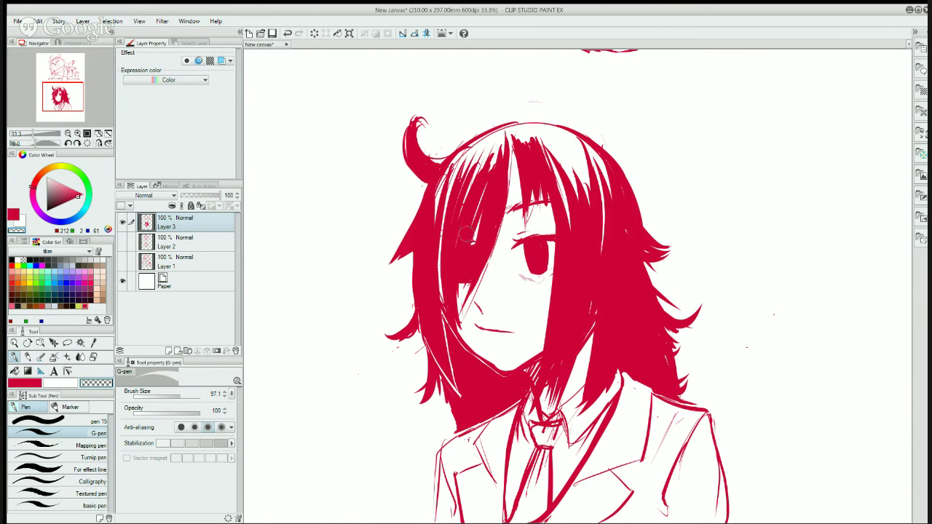
pyautogui.press('c')
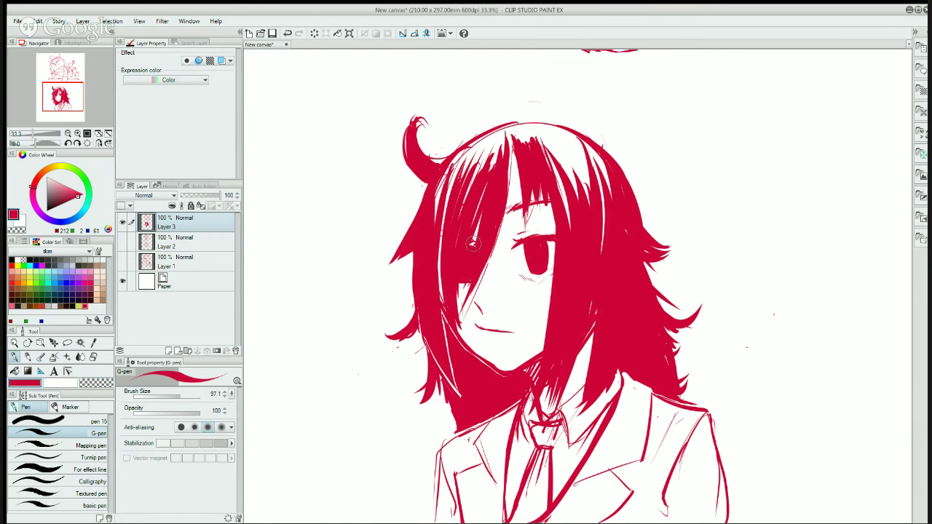
pyautogui.press('c')
pyautogui.press('c')
# - Switch to the pen 15 brush, try a stroke and undo it, and reduce the brush size to 15
pyautogui.moveTo(751, 278)
pyautogui.mouseDown()
pyautogui.moveTo(662, 231)
pyautogui.moveTo(665, 221)
pyautogui.moveTo(696, 373)
pyautogui.moveTo(742, 268)
pyautogui.mouseUp()
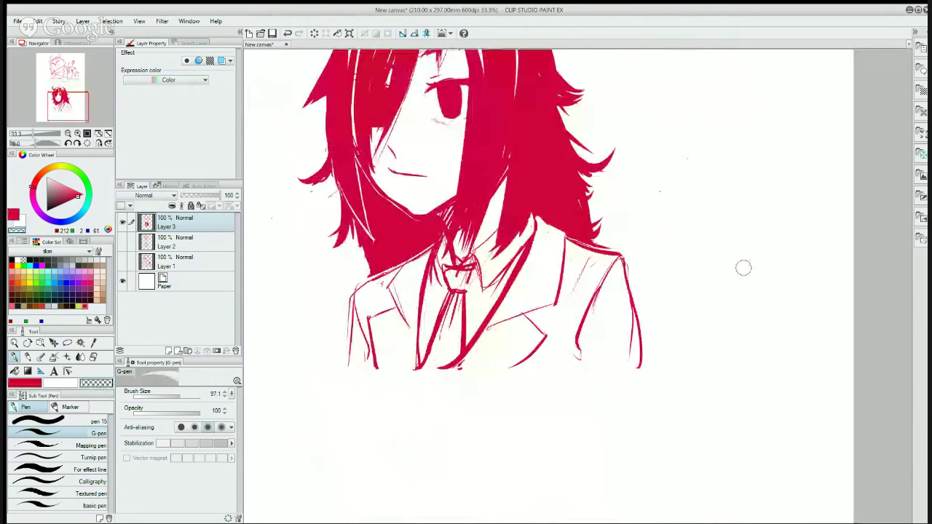
pyautogui.moveTo(731, 129); pyautogui.dragTo(730, 173)
pyautogui.click(26, 383)
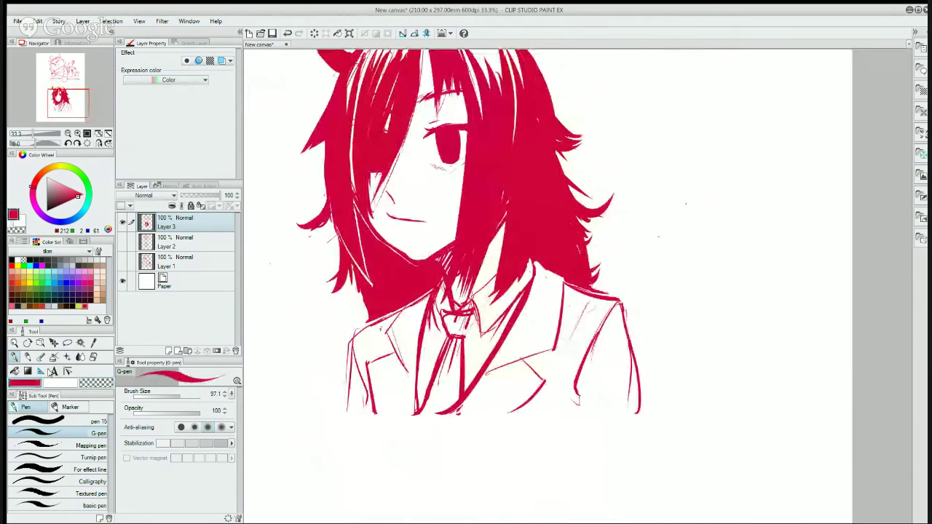
pyautogui.click(72, 425)
pyautogui.moveTo(704, 111)
pyautogui.mouseDown()
pyautogui.moveTo(672, 161)
pyautogui.moveTo(761, 266)
pyautogui.moveTo(717, 108)
pyautogui.mouseUp()
pyautogui.hotkey('ctrl', 'z')
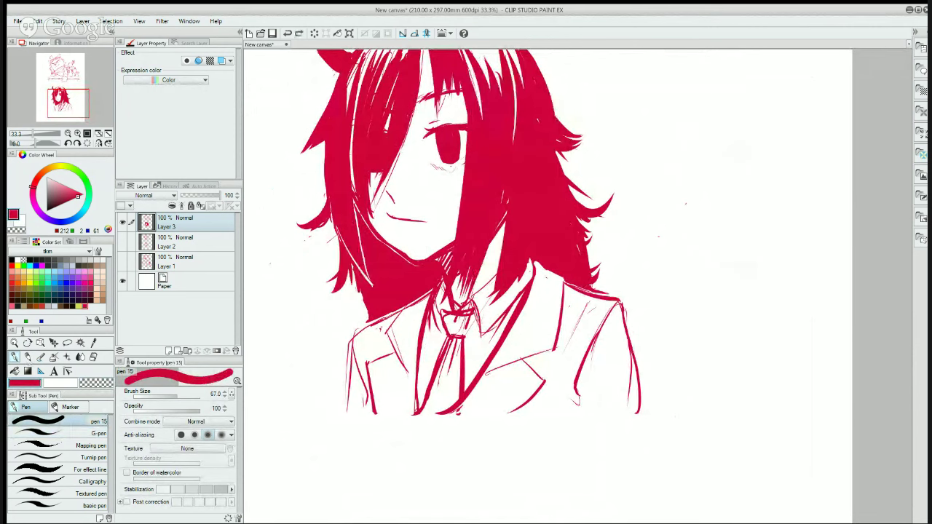
pyautogui.press('[')
pyautogui.press('[')
pyautogui.press('[')
pyautogui.press('[')
pyautogui.press('[')
pyautogui.press('[')
pyautogui.press('[')
pyautogui.press('[')
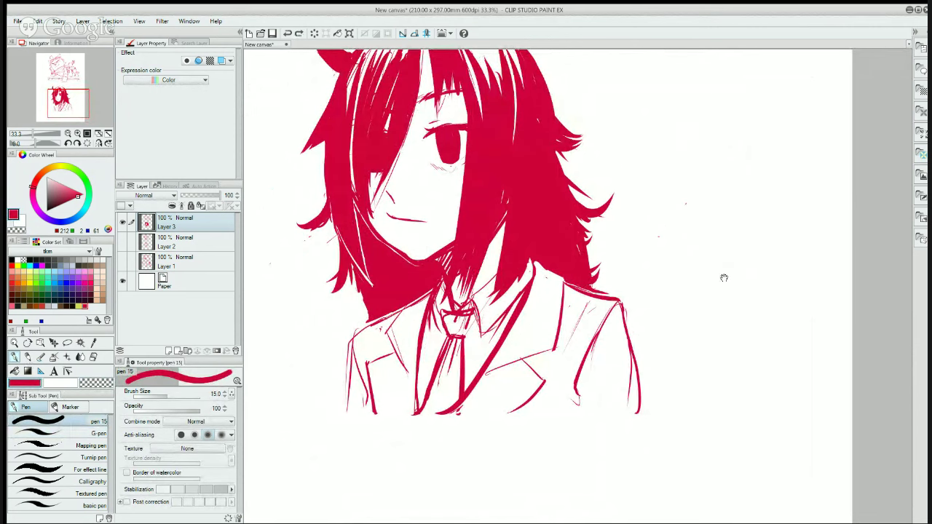
# - Add two new layers above Layer 3, hide Layer 3 and Layer 5, and make Layer 4 the active layer
pyautogui.moveTo(723, 279)
pyautogui.mouseDown()
pyautogui.moveTo(735, 247)
pyautogui.moveTo(759, 231)
pyautogui.moveTo(779, 328)
pyautogui.mouseUp()
pyautogui.moveTo(760, 176)
pyautogui.mouseDown()
pyautogui.moveTo(762, 314)
pyautogui.moveTo(740, 334)
pyautogui.moveTo(746, 250)
pyautogui.mouseUp()
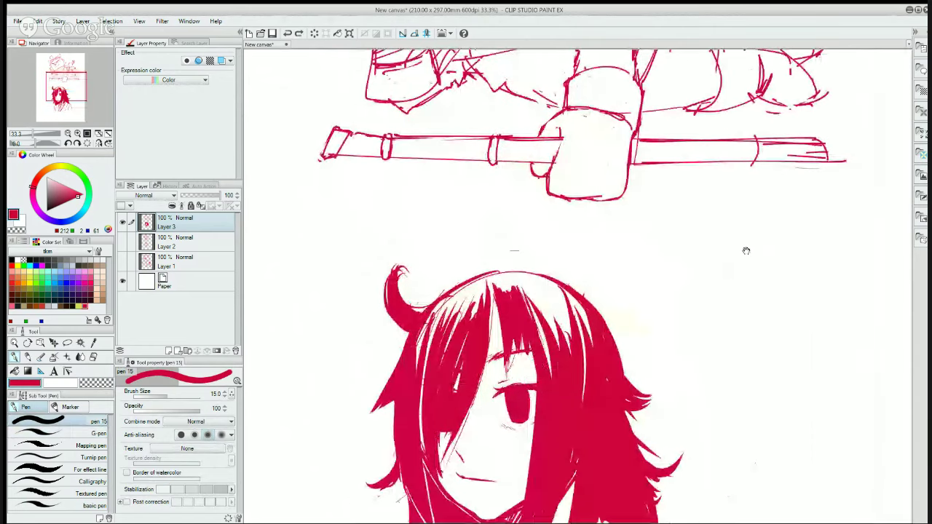
pyautogui.click(169, 350)
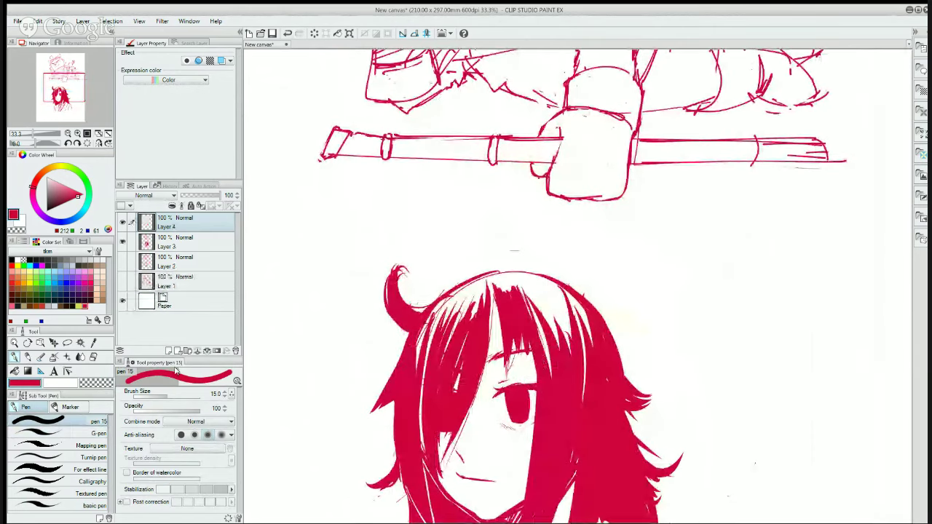
pyautogui.click(168, 351)
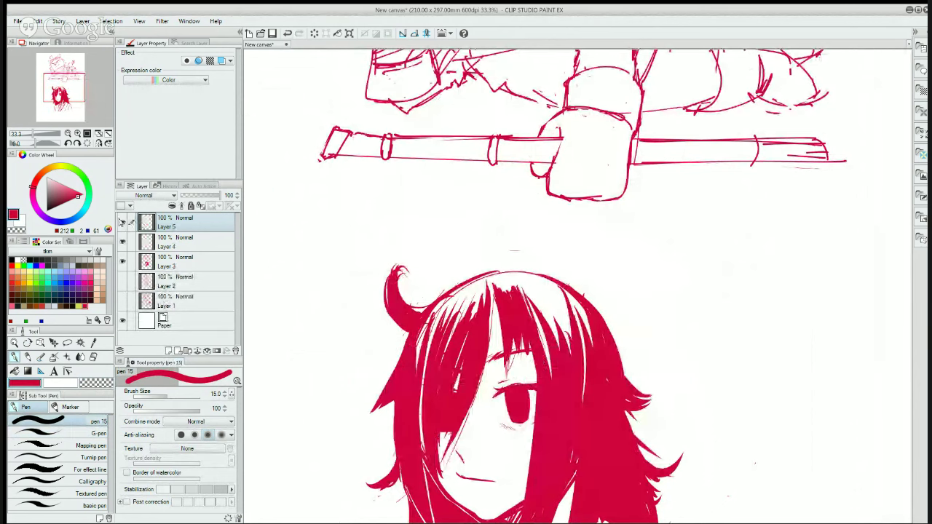
pyautogui.click(122, 261)
pyautogui.click(175, 241)
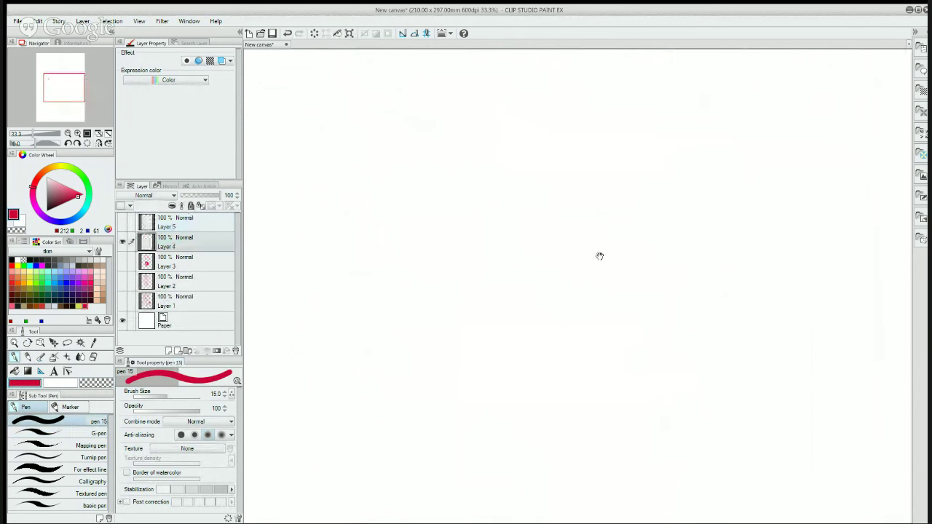
# - Draw a large circle for a cat's head near the top of the page and add two pointed ears
pyautogui.moveTo(599, 257); pyautogui.dragTo(647, 354)
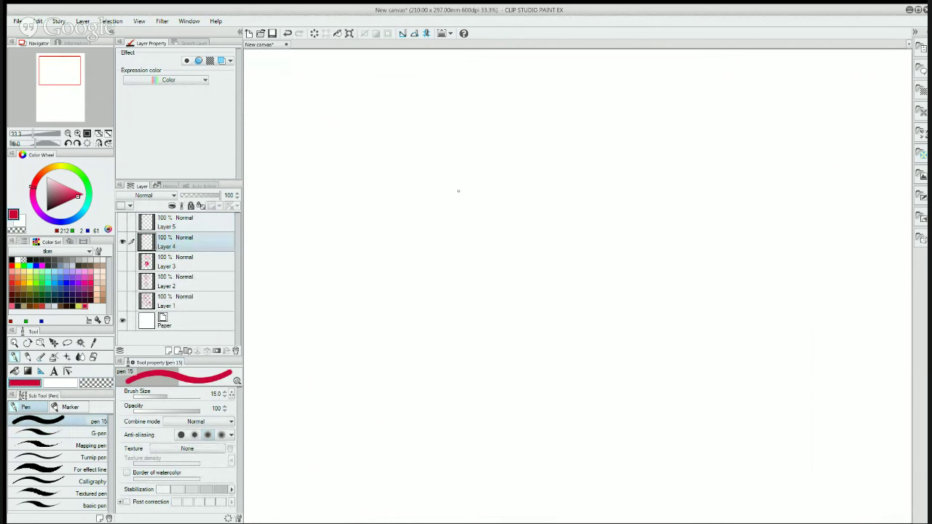
pyautogui.moveTo(452, 178)
pyautogui.mouseDown()
pyautogui.moveTo(489, 354)
pyautogui.moveTo(425, 186)
pyautogui.moveTo(384, 186)
pyautogui.moveTo(406, 227)
pyautogui.mouseUp()
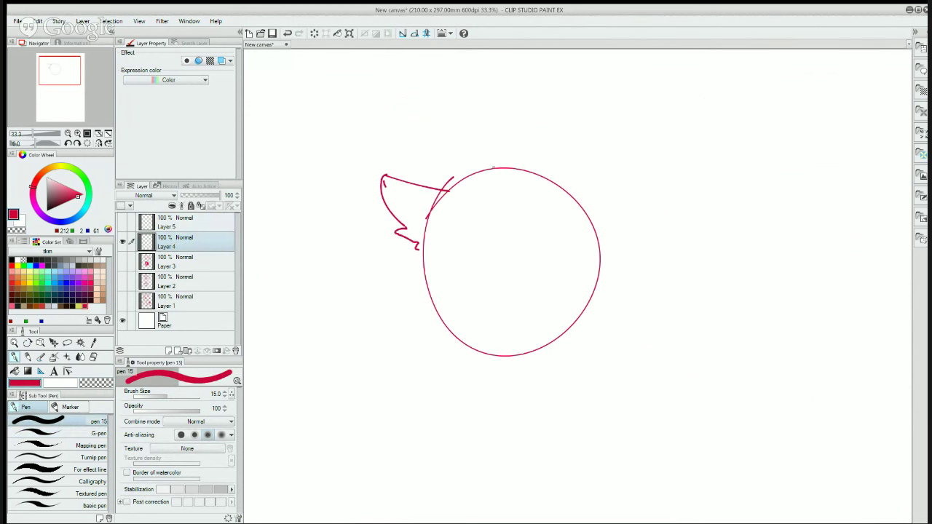
pyautogui.moveTo(488, 177)
pyautogui.mouseDown()
pyautogui.moveTo(548, 131)
pyautogui.moveTo(556, 153)
pyautogui.mouseUp()
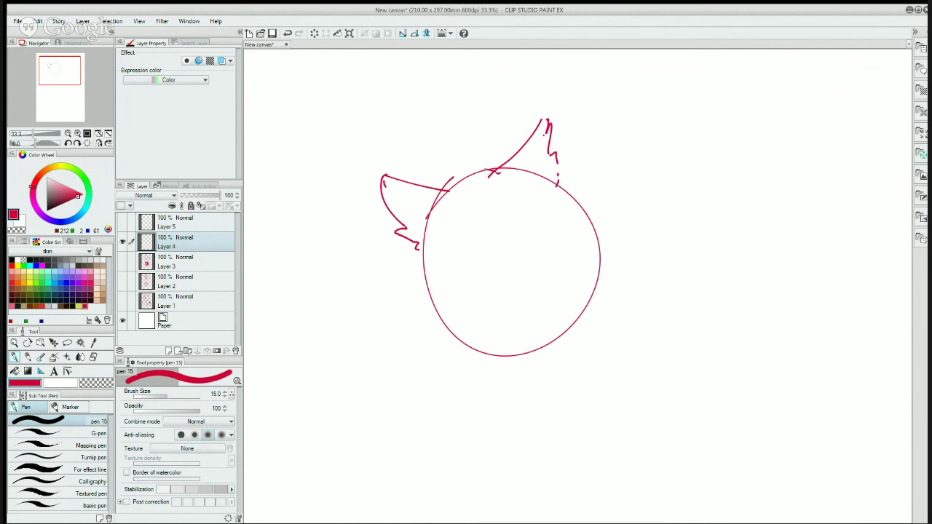
# - Sketch the cat's head contour over the circle with short curved strokes and jagged fur tufts on the cheeks
pyautogui.moveTo(481, 173)
pyautogui.mouseDown()
pyautogui.moveTo(445, 197)
pyautogui.moveTo(427, 251)
pyautogui.mouseUp()
pyautogui.moveTo(447, 211)
pyautogui.mouseDown()
pyautogui.moveTo(429, 283)
pyautogui.moveTo(442, 327)
pyautogui.mouseUp()
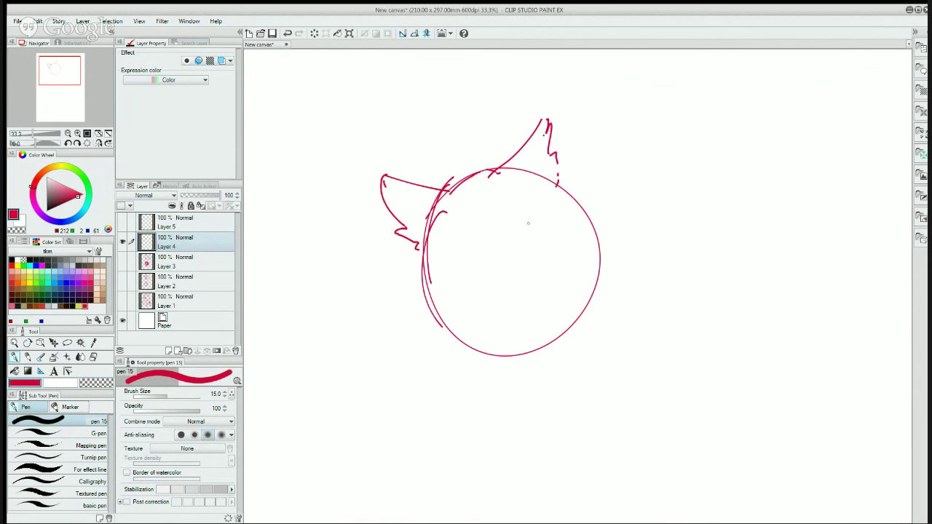
pyautogui.moveTo(424, 292); pyautogui.dragTo(433, 319)
pyautogui.moveTo(559, 188); pyautogui.dragTo(594, 220)
pyautogui.moveTo(593, 232); pyautogui.dragTo(589, 281)
pyautogui.moveTo(438, 322)
pyautogui.mouseDown()
pyautogui.moveTo(479, 353)
pyautogui.moveTo(508, 362)
pyautogui.mouseUp()
pyautogui.moveTo(570, 337); pyautogui.dragTo(587, 328)
pyautogui.moveTo(596, 283)
pyautogui.mouseDown()
pyautogui.moveTo(567, 331)
pyautogui.moveTo(519, 348)
pyautogui.mouseUp()
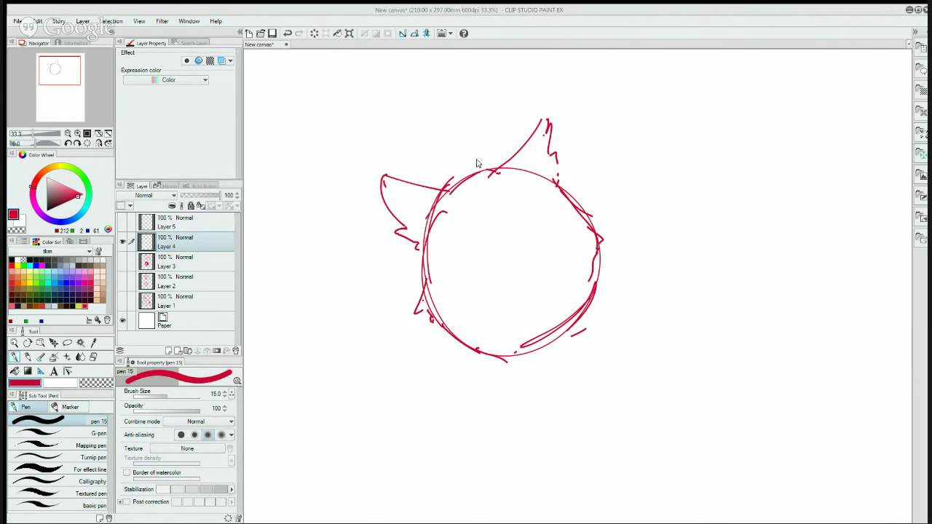
# - Draw the cat's small triangular nose, curved mouth and two slanted eyes
pyautogui.click(474, 270)
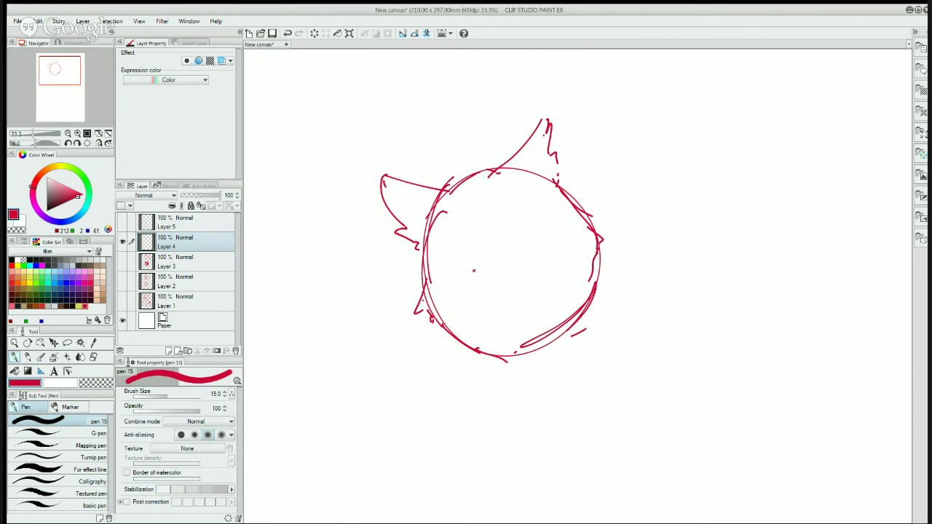
pyautogui.moveTo(483, 276); pyautogui.dragTo(467, 261)
pyautogui.moveTo(472, 267); pyautogui.dragTo(496, 260)
pyautogui.moveTo(533, 211)
pyautogui.mouseDown()
pyautogui.moveTo(512, 235)
pyautogui.moveTo(553, 208)
pyautogui.moveTo(547, 230)
pyautogui.moveTo(511, 243)
pyautogui.mouseUp()
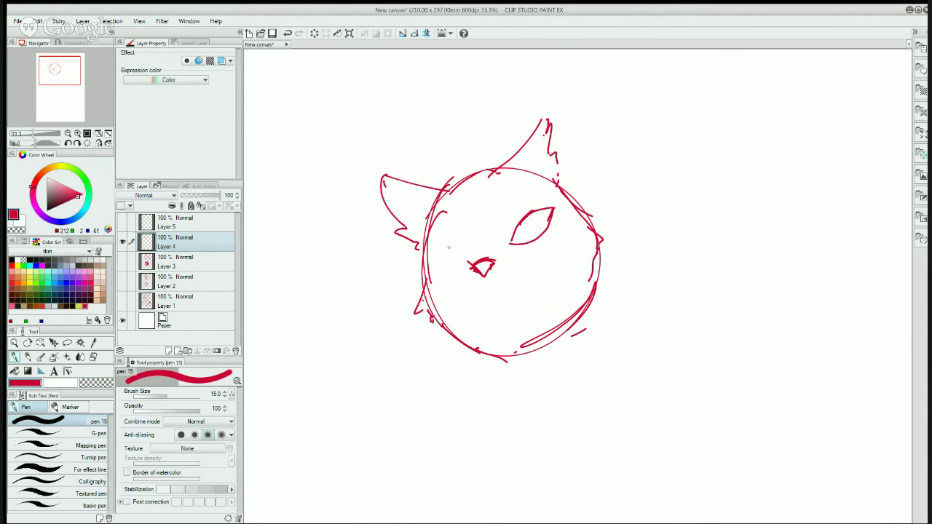
pyautogui.moveTo(430, 249)
pyautogui.mouseDown()
pyautogui.moveTo(437, 269)
pyautogui.moveTo(457, 260)
pyautogui.mouseUp()
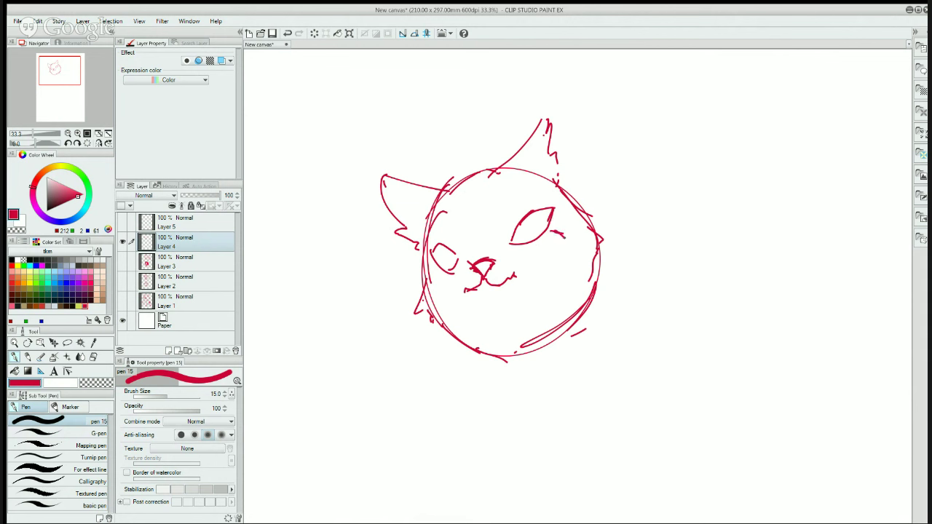
# - Add a cheek stripe behind the right eye, stripes down the forehead and pupils in both of the cat's eyes
pyautogui.moveTo(557, 231); pyautogui.dragTo(570, 238)
pyautogui.moveTo(561, 230); pyautogui.dragTo(593, 254)
pyautogui.moveTo(492, 171)
pyautogui.mouseDown()
pyautogui.moveTo(496, 206)
pyautogui.moveTo(463, 215)
pyautogui.mouseUp()
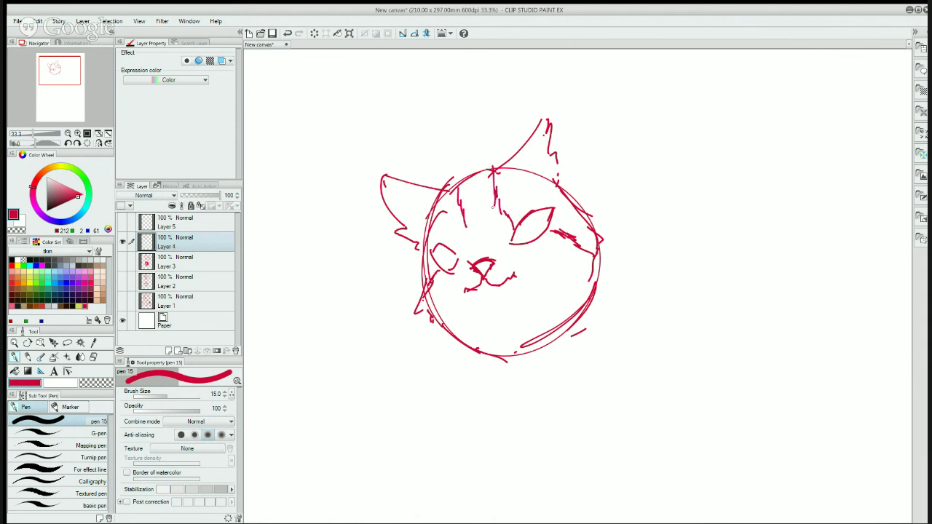
pyautogui.moveTo(459, 227)
pyautogui.mouseDown()
pyautogui.moveTo(456, 246)
pyautogui.moveTo(467, 234)
pyautogui.mouseUp()
pyautogui.moveTo(519, 232)
pyautogui.mouseDown()
pyautogui.moveTo(530, 243)
pyautogui.moveTo(535, 234)
pyautogui.mouseUp()
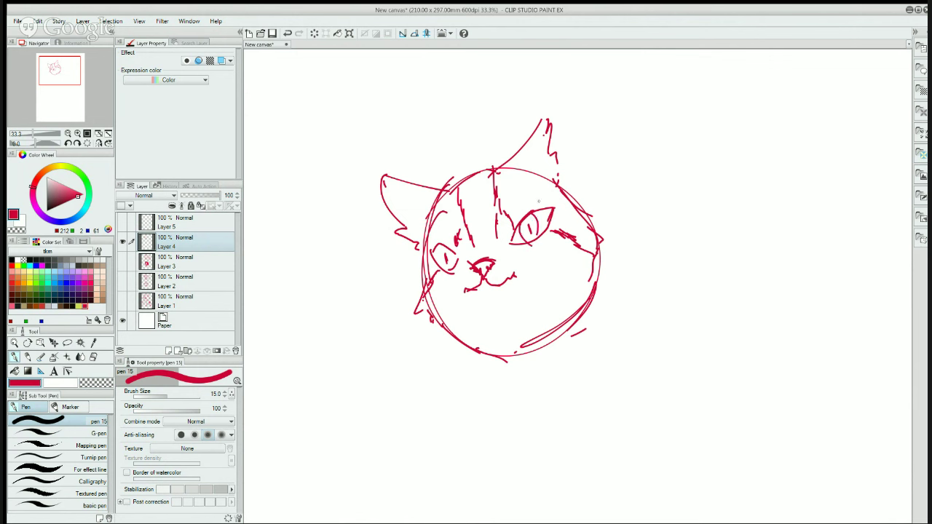
# - Undo the last two strokes and add short fur marks around the inner corners of the cat's eyes
pyautogui.hotkey('ctrl', 'z')
pyautogui.hotkey('ctrl', 'z')
pyautogui.moveTo(531, 233)
pyautogui.mouseDown()
pyautogui.moveTo(521, 243)
pyautogui.moveTo(535, 237)
pyautogui.mouseUp()
pyautogui.moveTo(461, 239); pyautogui.dragTo(454, 252)
pyautogui.moveTo(452, 234); pyautogui.dragTo(443, 247)
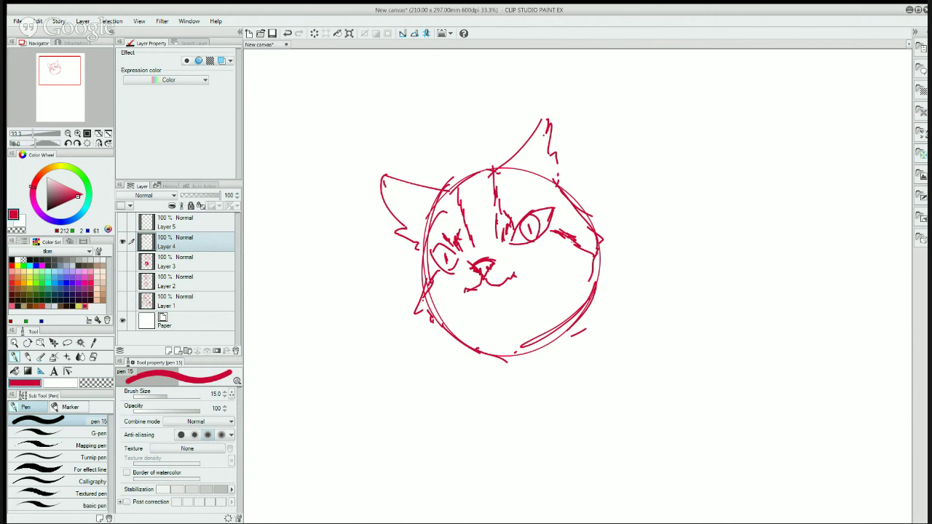
# - Strengthen the outer edges of both cat ears and add fur strokes inside them
pyautogui.moveTo(543, 129); pyautogui.dragTo(561, 186)
pyautogui.moveTo(382, 181); pyautogui.dragTo(387, 199)
pyautogui.moveTo(410, 238); pyautogui.dragTo(420, 248)
pyautogui.moveTo(395, 218); pyautogui.dragTo(412, 238)
pyautogui.moveTo(399, 202); pyautogui.dragTo(413, 217)
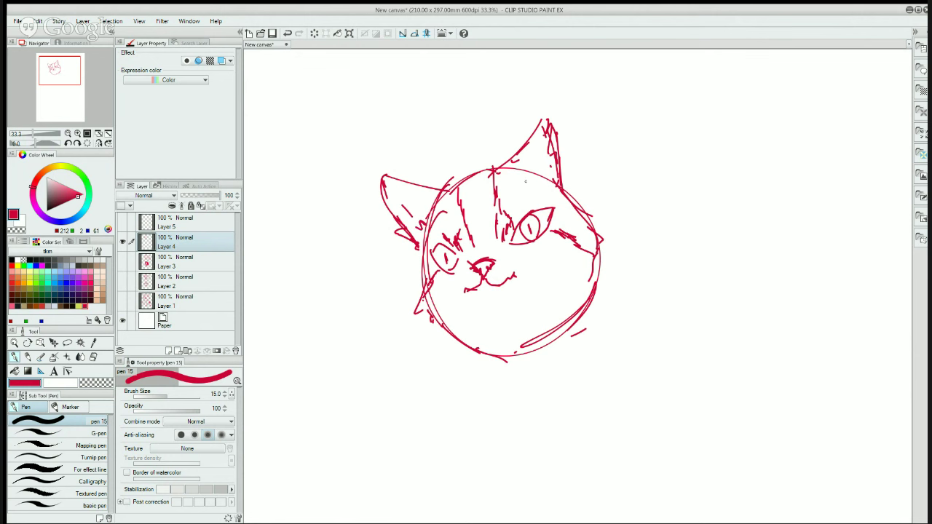
# - Add fur strokes inside the cat's right ear and short fur marks along the lower right cheek
pyautogui.moveTo(527, 176); pyautogui.dragTo(521, 187)
pyautogui.moveTo(529, 169); pyautogui.dragTo(528, 186)
pyautogui.moveTo(540, 154); pyautogui.dragTo(533, 173)
pyautogui.moveTo(546, 137); pyautogui.dragTo(541, 146)
pyautogui.moveTo(591, 268); pyautogui.dragTo(585, 288)
pyautogui.moveTo(587, 273); pyautogui.dragTo(547, 326)
# - Outline the chin around the mouth and reinforce the right and lower contour of the cat's head
pyautogui.moveTo(499, 282)
pyautogui.mouseDown()
pyautogui.moveTo(503, 290)
pyautogui.moveTo(475, 296)
pyautogui.moveTo(520, 294)
pyautogui.moveTo(514, 309)
pyautogui.moveTo(516, 301)
pyautogui.moveTo(468, 310)
pyautogui.moveTo(498, 312)
pyautogui.moveTo(501, 301)
pyautogui.moveTo(483, 300)
pyautogui.mouseUp()
pyautogui.moveTo(482, 304); pyautogui.dragTo(484, 320)
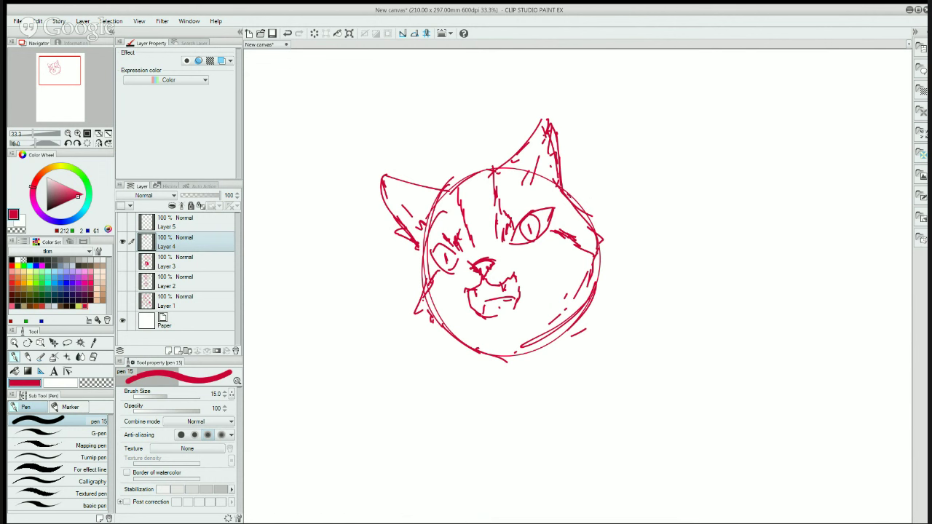
pyautogui.moveTo(572, 198)
pyautogui.mouseDown()
pyautogui.moveTo(606, 253)
pyautogui.moveTo(577, 310)
pyautogui.mouseUp()
pyautogui.moveTo(426, 306)
pyautogui.mouseDown()
pyautogui.moveTo(443, 324)
pyautogui.moveTo(559, 327)
pyautogui.mouseUp()
pyautogui.moveTo(587, 301); pyautogui.dragTo(555, 329)
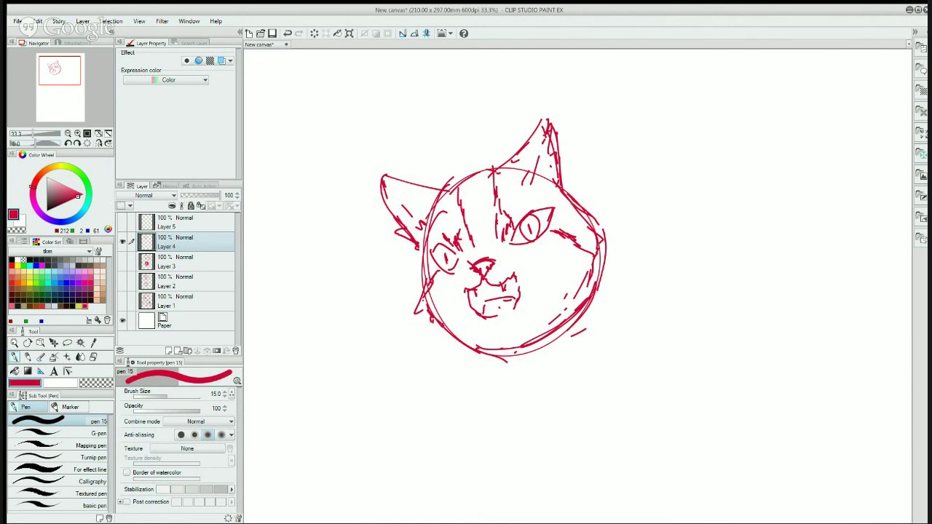
# - Sketch curved back lines running down from behind the right ear and chest lines below the head
pyautogui.moveTo(560, 185); pyautogui.dragTo(620, 249)
pyautogui.moveTo(576, 200)
pyautogui.mouseDown()
pyautogui.moveTo(645, 252)
pyautogui.moveTo(714, 357)
pyautogui.mouseUp()
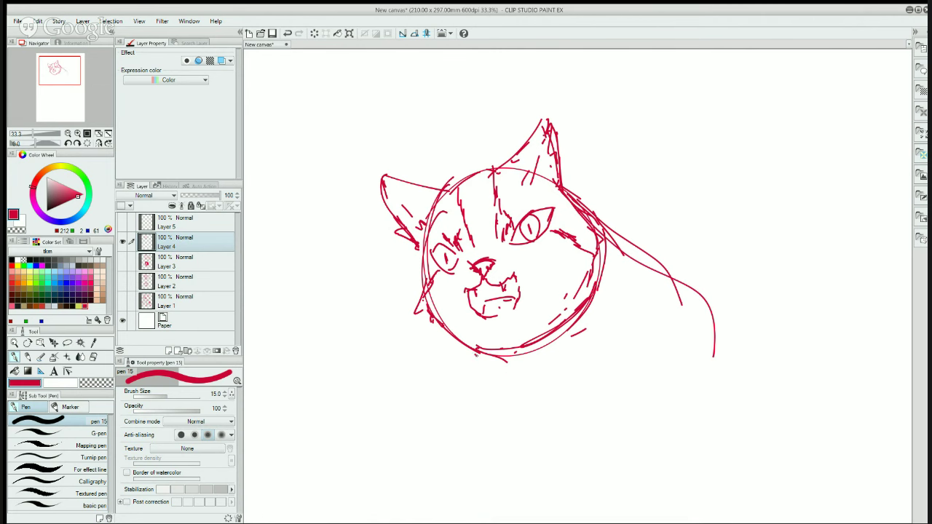
pyautogui.moveTo(476, 353); pyautogui.dragTo(503, 379)
pyautogui.moveTo(505, 367); pyautogui.dragTo(595, 418)
# - Add pupil strokes in both eyes, an arc across the nose bridge and a small mark at the mouth
pyautogui.moveTo(528, 225); pyautogui.dragTo(530, 236)
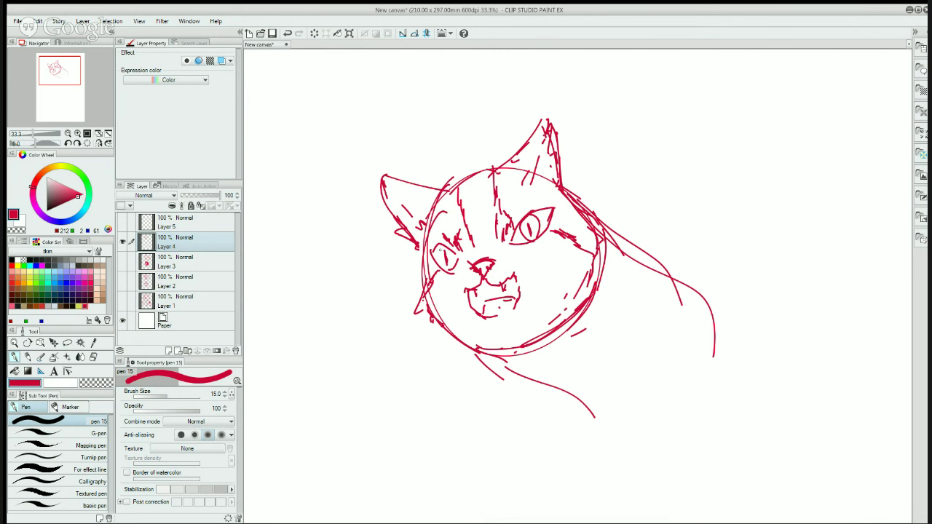
pyautogui.moveTo(439, 248)
pyautogui.mouseDown()
pyautogui.moveTo(439, 263)
pyautogui.moveTo(450, 259)
pyautogui.mouseUp()
pyautogui.moveTo(470, 254); pyautogui.dragTo(499, 249)
pyautogui.moveTo(509, 303); pyautogui.dragTo(506, 310)
# - Hatch vertical fur stripes over the forehead between the eyes, down to the nose bridge
pyautogui.moveTo(451, 217); pyautogui.dragTo(456, 236)
pyautogui.moveTo(460, 239); pyautogui.dragTo(465, 254)
pyautogui.moveTo(457, 217); pyautogui.dragTo(460, 242)
pyautogui.moveTo(461, 216); pyautogui.dragTo(468, 235)
pyautogui.moveTo(475, 207); pyautogui.dragTo(482, 250)
pyautogui.moveTo(484, 202); pyautogui.dragTo(490, 250)
pyautogui.moveTo(490, 187)
pyautogui.mouseDown()
pyautogui.moveTo(494, 249)
pyautogui.moveTo(495, 221)
pyautogui.mouseUp()
pyautogui.moveTo(499, 214); pyautogui.dragTo(505, 255)
pyautogui.moveTo(506, 227)
pyautogui.mouseDown()
pyautogui.moveTo(508, 248)
pyautogui.moveTo(469, 268)
pyautogui.mouseUp()
pyautogui.moveTo(458, 249); pyautogui.dragTo(470, 267)
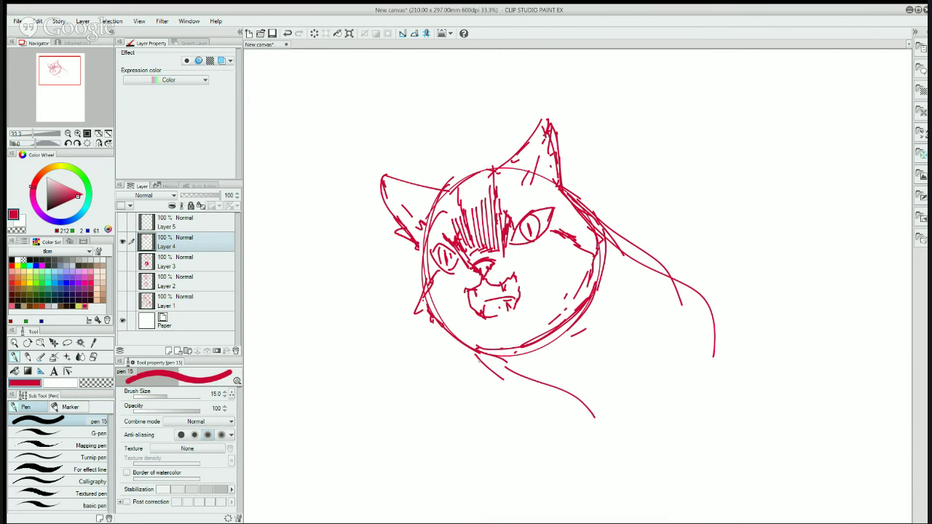
# - Draw a tighter chest line below the head and new back lines sloping from the right side of the head
pyautogui.moveTo(494, 427); pyautogui.dragTo(497, 432)
pyautogui.moveTo(452, 324); pyautogui.dragTo(469, 347)
pyautogui.moveTo(477, 356); pyautogui.dragTo(551, 423)
pyautogui.moveTo(594, 218); pyautogui.dragTo(636, 295)
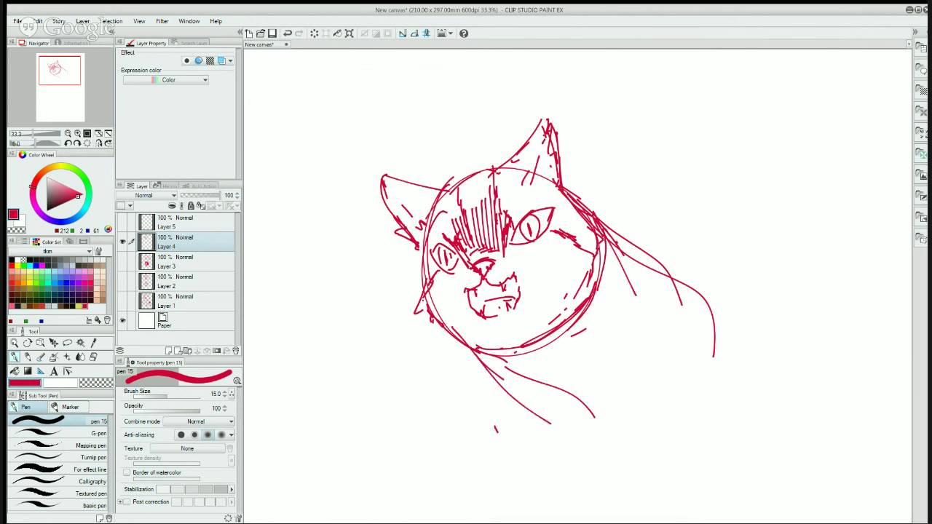
pyautogui.moveTo(606, 241); pyautogui.dragTo(693, 320)
# - Erase the outer back lines and the long chest lines below the head, leaving only a short neck stub
pyautogui.press('e')
pyautogui.moveTo(591, 211)
pyautogui.mouseDown()
pyautogui.moveTo(677, 291)
pyautogui.moveTo(712, 358)
pyautogui.mouseUp()
pyautogui.moveTo(502, 425); pyautogui.dragTo(493, 422)
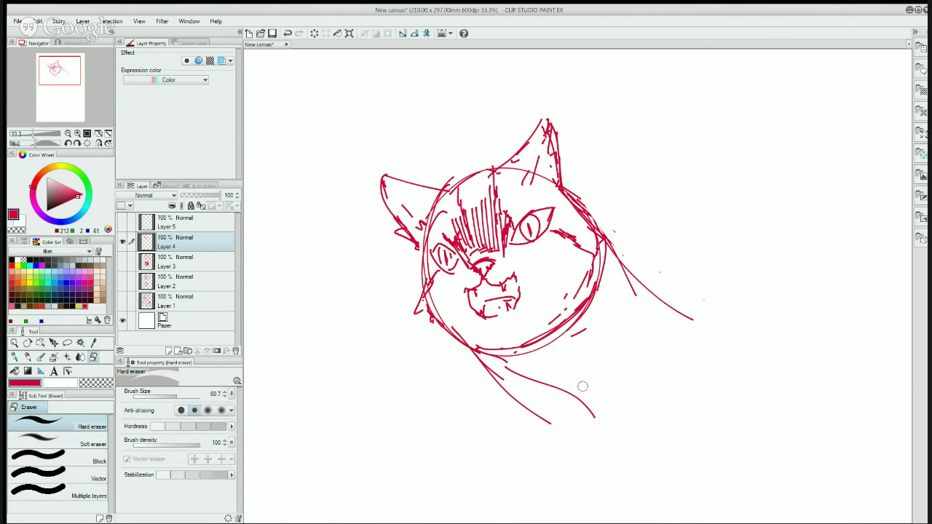
pyautogui.moveTo(591, 416)
pyautogui.mouseDown()
pyautogui.moveTo(555, 382)
pyautogui.moveTo(512, 372)
pyautogui.moveTo(504, 361)
pyautogui.moveTo(561, 390)
pyautogui.mouseUp()
pyautogui.moveTo(550, 422)
pyautogui.mouseDown()
pyautogui.moveTo(507, 387)
pyautogui.moveTo(540, 420)
pyautogui.moveTo(491, 378)
pyautogui.moveTo(564, 427)
pyautogui.moveTo(472, 359)
pyautogui.moveTo(488, 378)
pyautogui.mouseUp()
pyautogui.press('p')
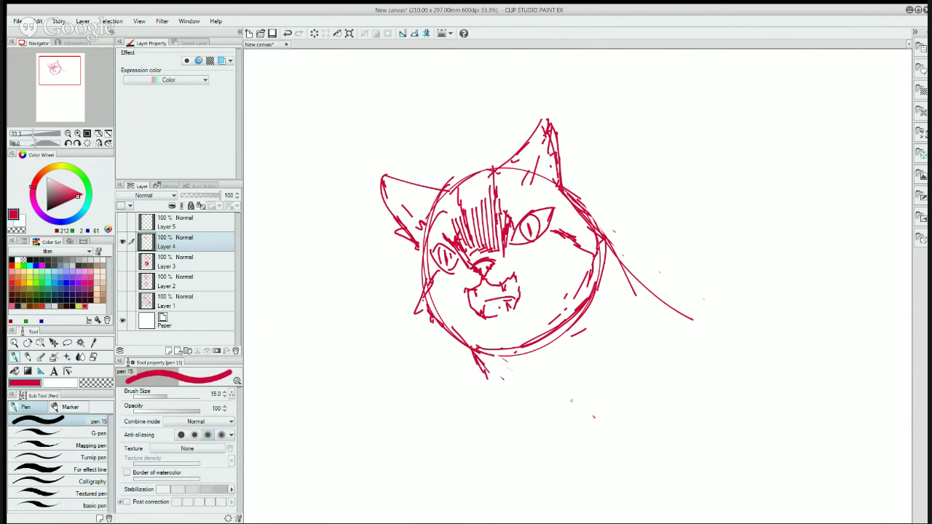
# - Reshape the outlines of both eyes with thicker upper lids, erasing the stray lines at the outer corners
pyautogui.press('e')
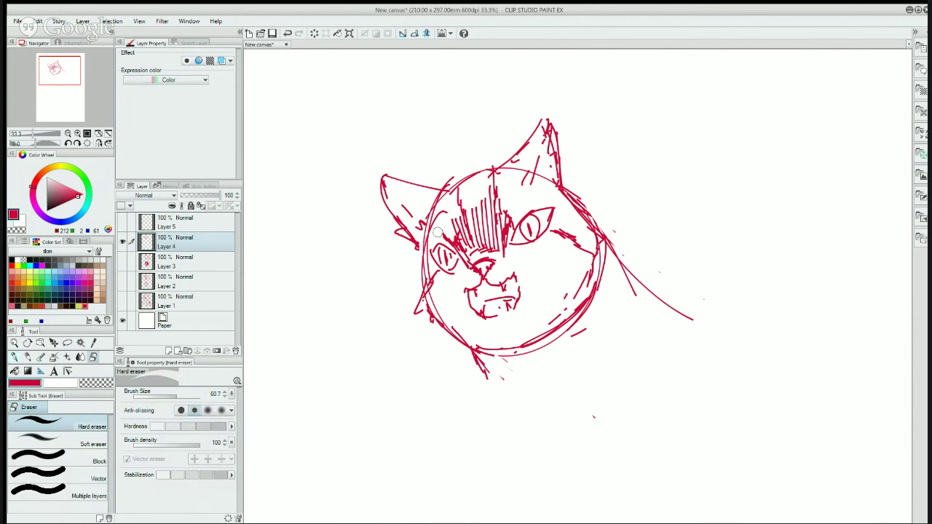
pyautogui.press('p')
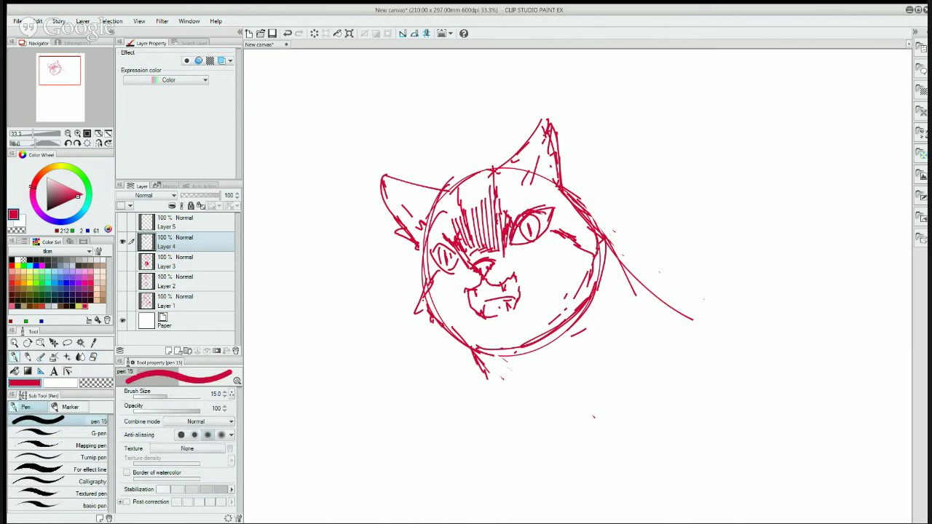
pyautogui.press('e')
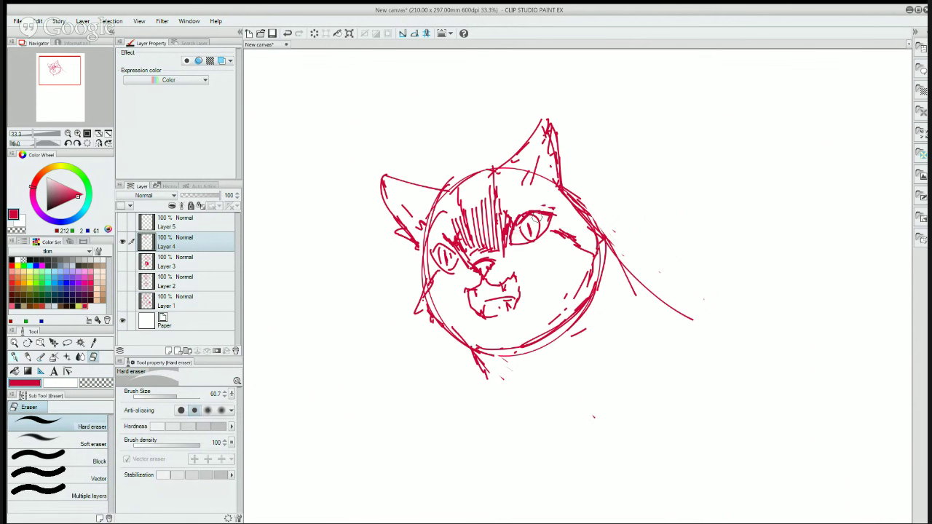
pyautogui.press('p')
pyautogui.press('e')
pyautogui.press('p')
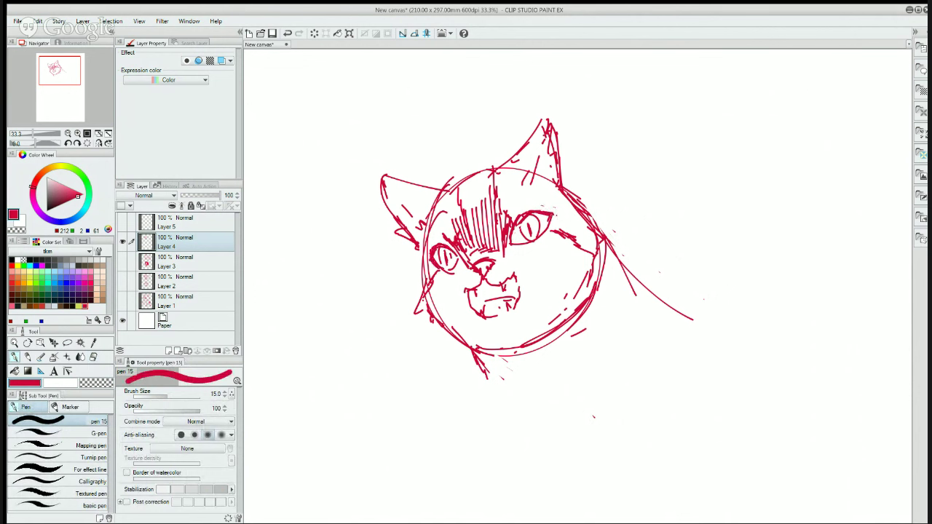
pyautogui.press('e')
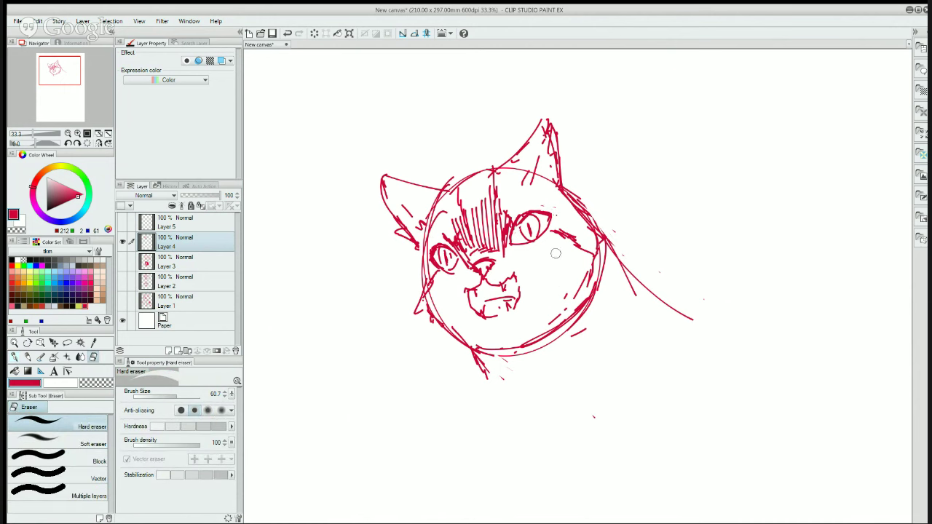
# - Darken the slit pupils in both of the cat's eyes
pyautogui.press('p')
pyautogui.moveTo(528, 221); pyautogui.dragTo(528, 238)
pyautogui.moveTo(447, 250); pyautogui.dragTo(446, 264)
pyautogui.press('e')
pyautogui.press('p')
# - Draw a large tilted baguette in the empty area right of the cat, with three slanted slashes across it
pyautogui.moveTo(675, 250); pyautogui.dragTo(629, 281)
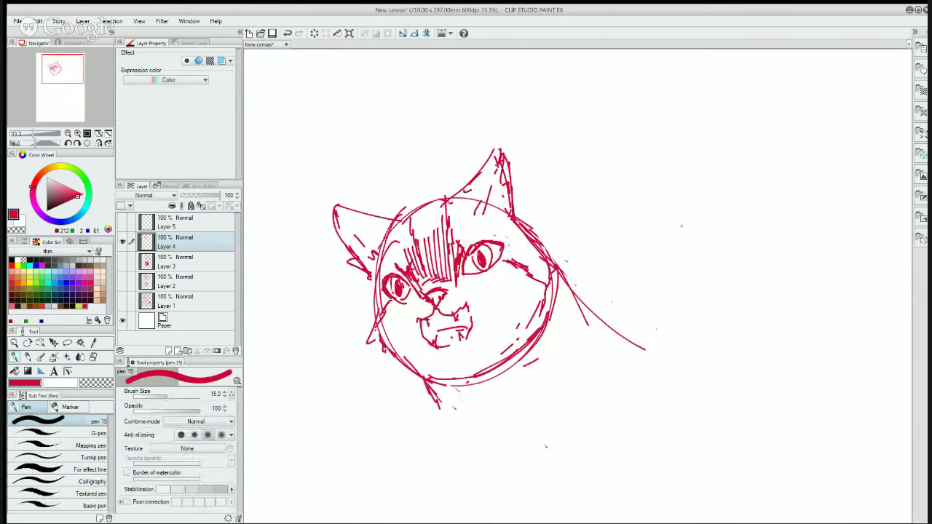
pyautogui.moveTo(706, 92)
pyautogui.mouseDown()
pyautogui.moveTo(637, 269)
pyautogui.moveTo(722, 308)
pyautogui.moveTo(793, 56)
pyautogui.moveTo(681, 149)
pyautogui.mouseUp()
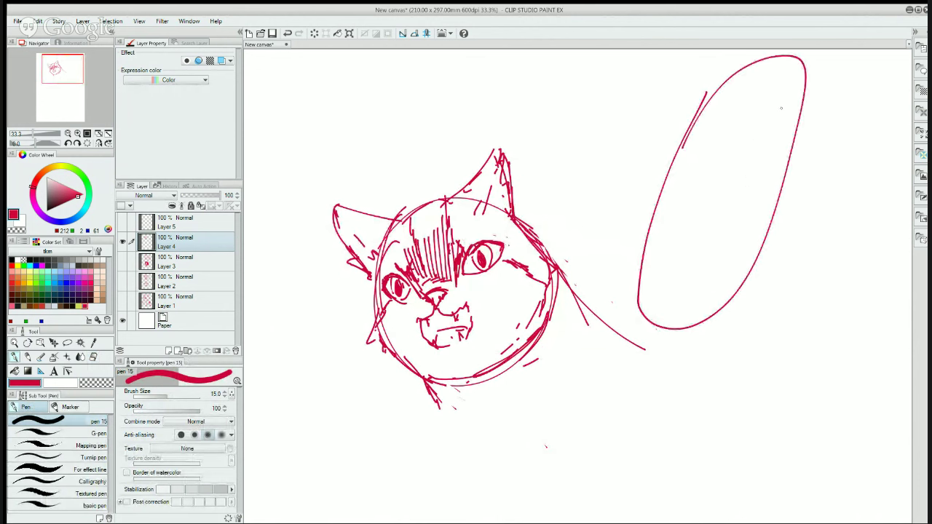
pyautogui.moveTo(776, 112)
pyautogui.mouseDown()
pyautogui.moveTo(692, 156)
pyautogui.moveTo(694, 165)
pyautogui.moveTo(776, 113)
pyautogui.mouseUp()
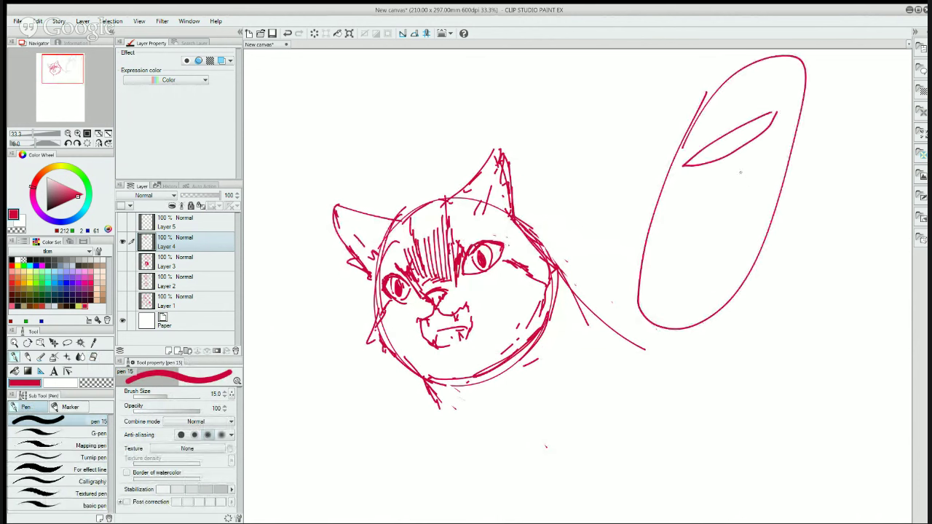
pyautogui.moveTo(751, 166)
pyautogui.mouseDown()
pyautogui.moveTo(655, 227)
pyautogui.moveTo(711, 202)
pyautogui.moveTo(750, 167)
pyautogui.mouseUp()
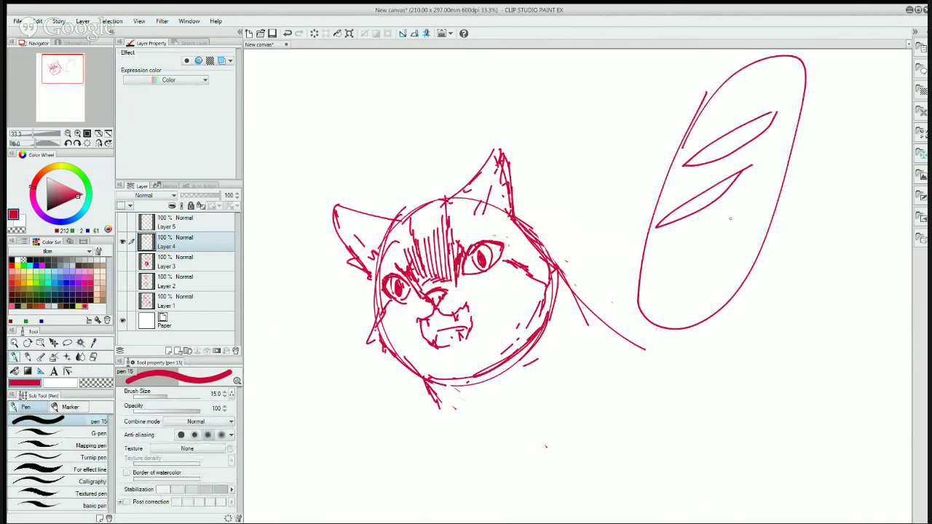
pyautogui.moveTo(733, 212)
pyautogui.mouseDown()
pyautogui.moveTo(645, 270)
pyautogui.moveTo(711, 240)
pyautogui.moveTo(732, 214)
pyautogui.mouseUp()
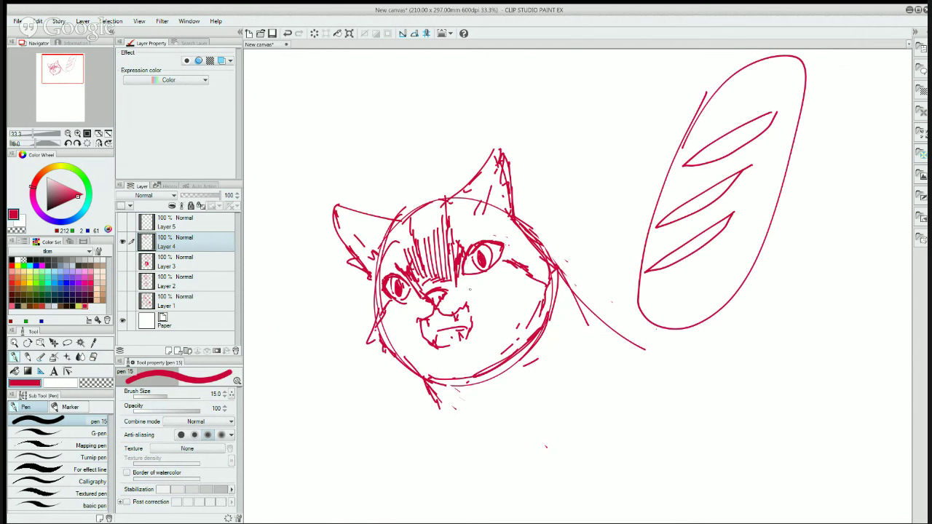
# - Draw long curved whiskers on both sides of the cat's muzzle
pyautogui.moveTo(457, 295); pyautogui.dragTo(473, 286)
pyautogui.moveTo(469, 288); pyautogui.dragTo(527, 270)
pyautogui.moveTo(463, 296); pyautogui.dragTo(545, 288)
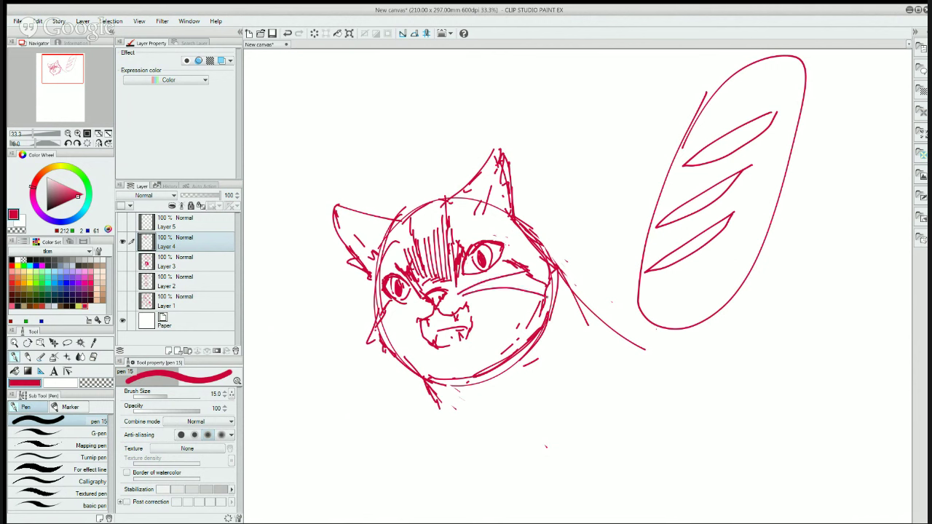
pyautogui.moveTo(458, 293); pyautogui.dragTo(529, 318)
pyautogui.moveTo(420, 301)
pyautogui.mouseDown()
pyautogui.moveTo(373, 332)
pyautogui.moveTo(363, 361)
pyautogui.mouseUp()
pyautogui.moveTo(416, 319); pyautogui.dragTo(360, 407)
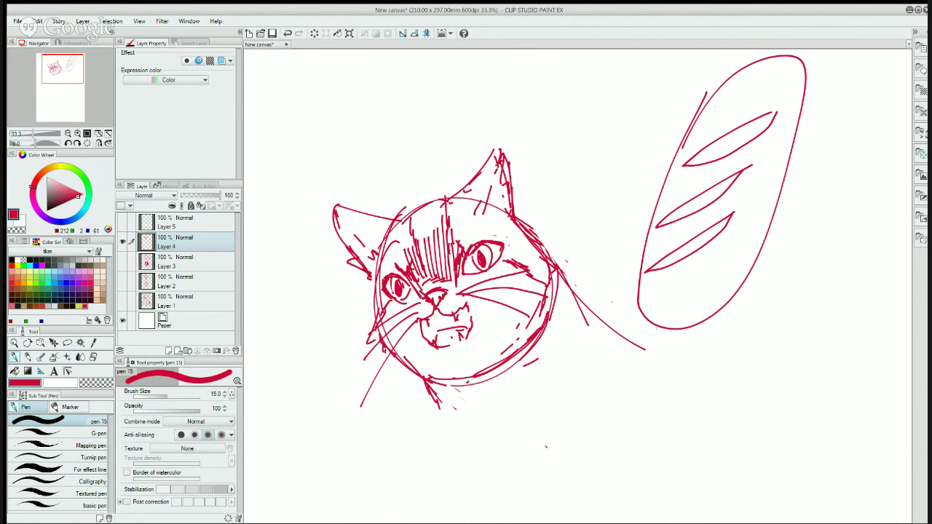
# - Sketch the left chest curve and the right front leg with its paw, undoing an extra long chest line
pyautogui.moveTo(440, 413)
pyautogui.mouseDown()
pyautogui.moveTo(441, 442)
pyautogui.moveTo(461, 471)
pyautogui.mouseUp()
pyautogui.moveTo(575, 390); pyautogui.dragTo(564, 483)
pyautogui.moveTo(608, 401)
pyautogui.mouseDown()
pyautogui.moveTo(604, 457)
pyautogui.moveTo(582, 522)
pyautogui.mouseUp()
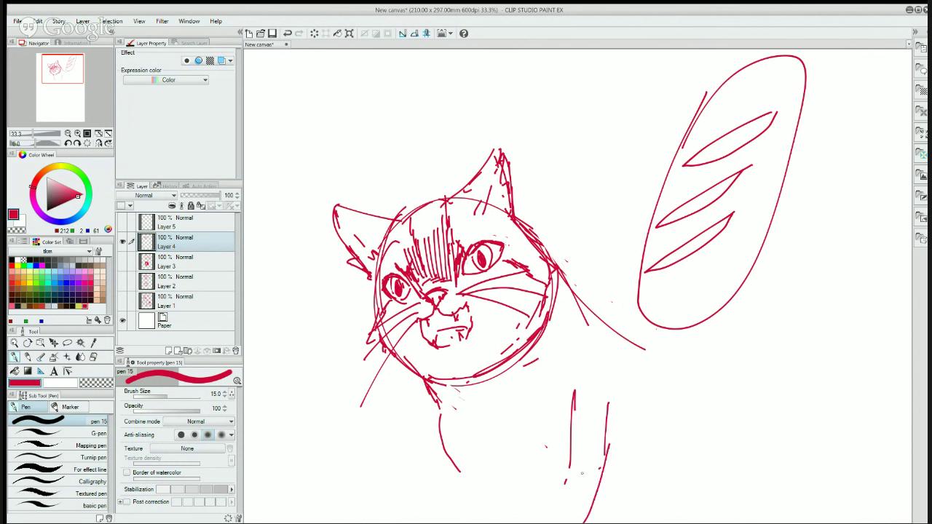
pyautogui.moveTo(578, 447); pyautogui.dragTo(554, 521)
pyautogui.moveTo(562, 505)
pyautogui.mouseDown()
pyautogui.moveTo(536, 518)
pyautogui.moveTo(576, 521)
pyautogui.mouseUp()
pyautogui.moveTo(436, 402); pyautogui.dragTo(451, 523)
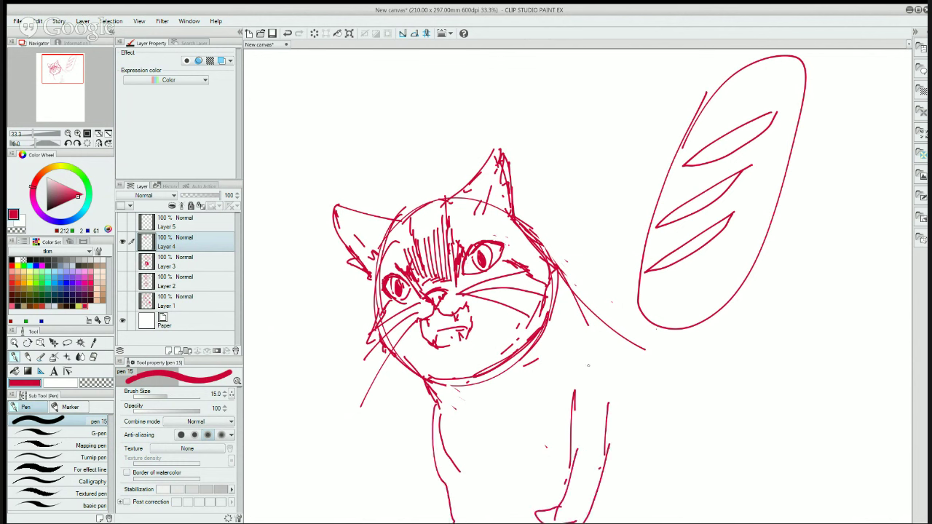
pyautogui.hotkey('ctrl', 'z')
# - Add jagged fur strokes down the cat's chest and draw the outer line of the left front leg
pyautogui.moveTo(438, 410); pyautogui.dragTo(455, 442)
pyautogui.moveTo(459, 451); pyautogui.dragTo(467, 463)
pyautogui.moveTo(461, 456); pyautogui.dragTo(470, 466)
pyautogui.moveTo(475, 477); pyautogui.dragTo(482, 483)
pyautogui.moveTo(450, 426)
pyautogui.mouseDown()
pyautogui.moveTo(455, 455)
pyautogui.moveTo(475, 478)
pyautogui.mouseUp()
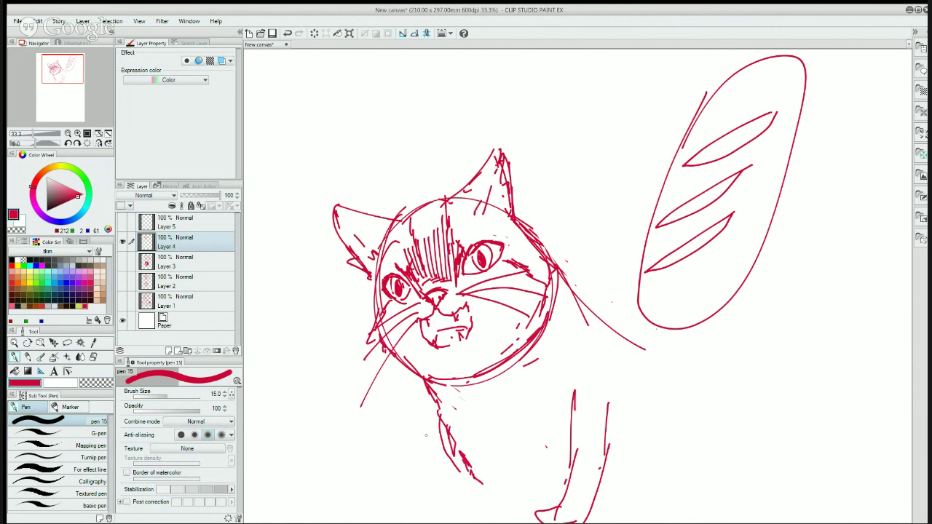
pyautogui.moveTo(432, 399)
pyautogui.mouseDown()
pyautogui.moveTo(426, 469)
pyautogui.moveTo(438, 476)
pyautogui.mouseUp()
pyautogui.moveTo(434, 397); pyautogui.dragTo(425, 523)
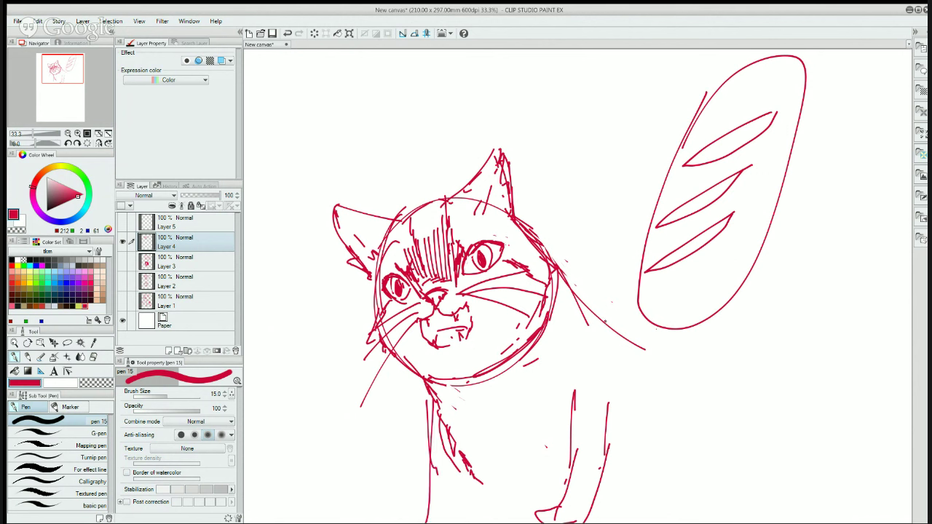
# - Draw the cat's rounded back, the tail curled around its base and the hind leg's thigh
pyautogui.moveTo(604, 320)
pyautogui.mouseDown()
pyautogui.moveTo(699, 441)
pyautogui.moveTo(699, 474)
pyautogui.moveTo(644, 508)
pyautogui.mouseUp()
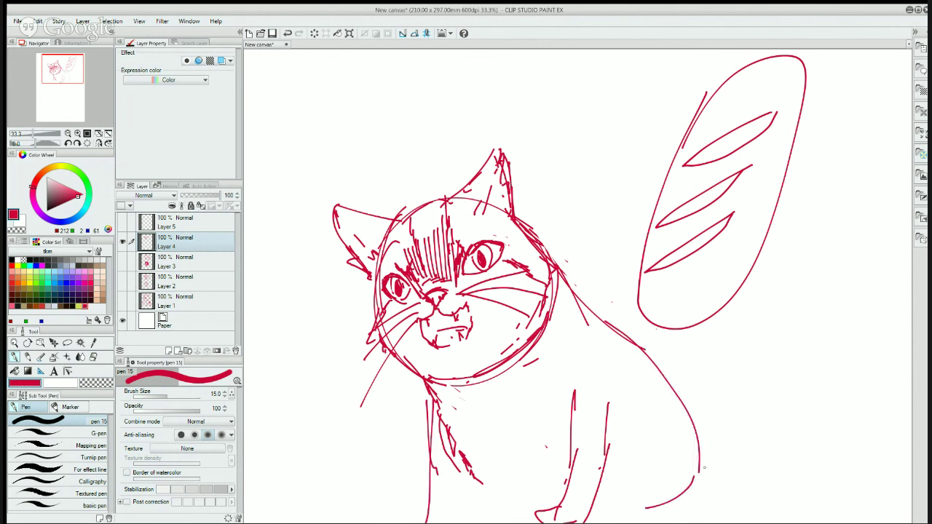
pyautogui.moveTo(690, 428)
pyautogui.mouseDown()
pyautogui.moveTo(748, 492)
pyautogui.moveTo(739, 511)
pyautogui.moveTo(609, 521)
pyautogui.mouseUp()
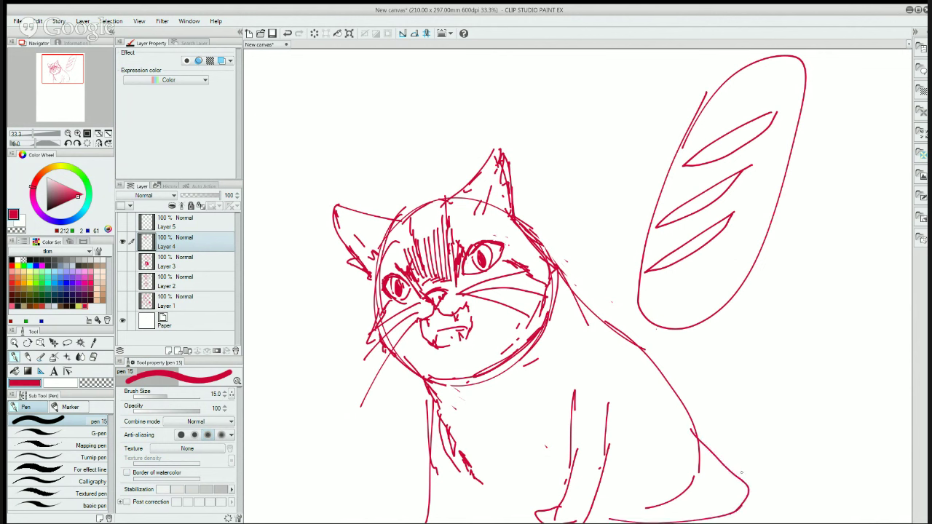
pyautogui.moveTo(713, 466)
pyautogui.mouseDown()
pyautogui.moveTo(696, 492)
pyautogui.moveTo(612, 491)
pyautogui.moveTo(602, 520)
pyautogui.mouseUp()
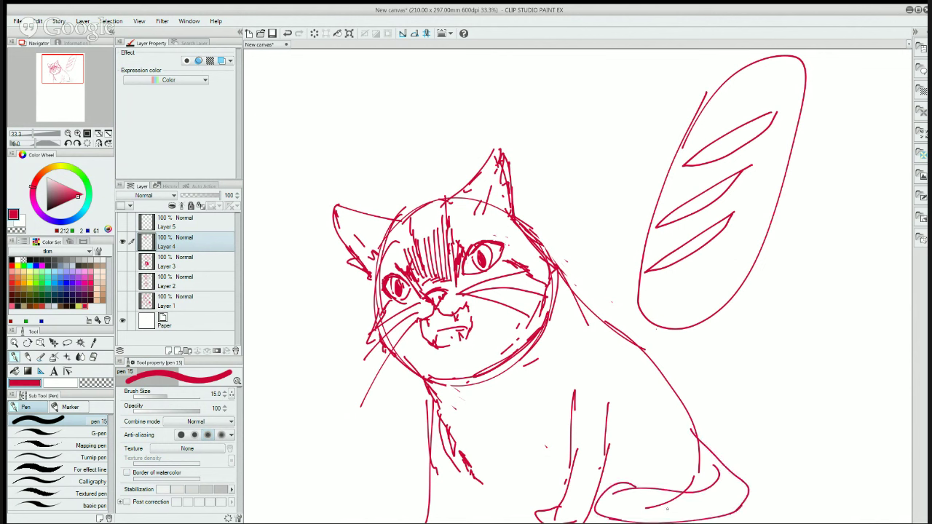
pyautogui.moveTo(656, 431)
pyautogui.mouseDown()
pyautogui.moveTo(625, 422)
pyautogui.moveTo(606, 463)
pyautogui.moveTo(601, 520)
pyautogui.mouseUp()
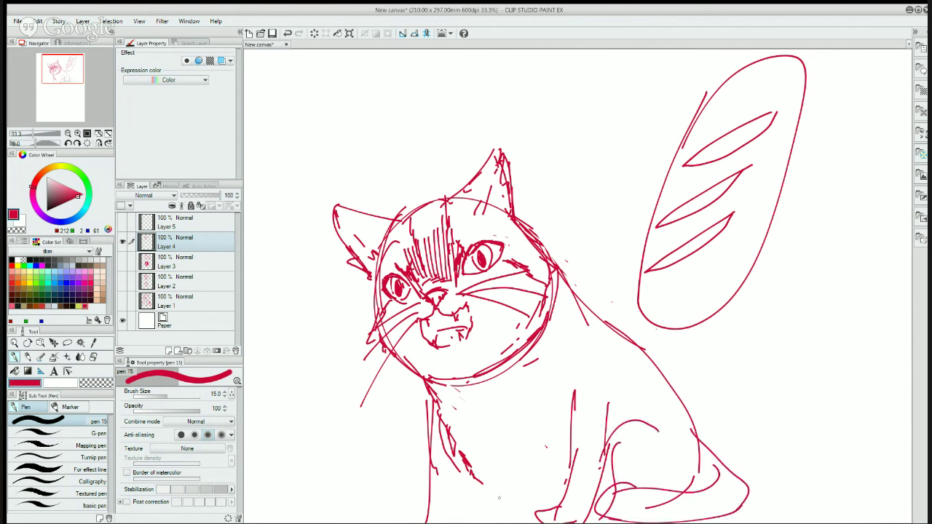
# - Draw the left front paw with its inner leg line and extend the fur strokes down the lower chest
pyautogui.moveTo(460, 470)
pyautogui.mouseDown()
pyautogui.moveTo(471, 495)
pyautogui.moveTo(471, 481)
pyautogui.mouseUp()
pyautogui.moveTo(460, 475)
pyautogui.mouseDown()
pyautogui.moveTo(470, 489)
pyautogui.moveTo(460, 505)
pyautogui.mouseUp()
pyautogui.moveTo(465, 492)
pyautogui.mouseDown()
pyautogui.moveTo(437, 515)
pyautogui.moveTo(402, 518)
pyautogui.moveTo(434, 521)
pyautogui.mouseUp()
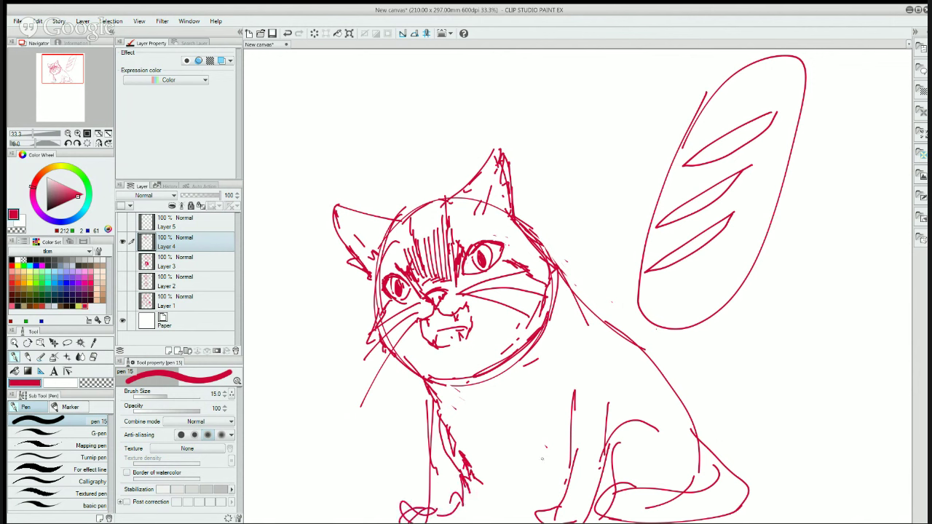
pyautogui.moveTo(471, 472); pyautogui.dragTo(502, 512)
pyautogui.moveTo(457, 454); pyautogui.dragTo(460, 469)
pyautogui.moveTo(464, 487); pyautogui.dragTo(501, 517)
# - Add short horizontal motion lines at the lower end of the baguette
pyautogui.moveTo(710, 312)
pyautogui.mouseDown()
pyautogui.moveTo(792, 316)
pyautogui.moveTo(717, 308)
pyautogui.moveTo(762, 304)
pyautogui.moveTo(766, 312)
pyautogui.moveTo(714, 309)
pyautogui.moveTo(750, 307)
pyautogui.mouseUp()
pyautogui.press('e')
pyautogui.press('p')
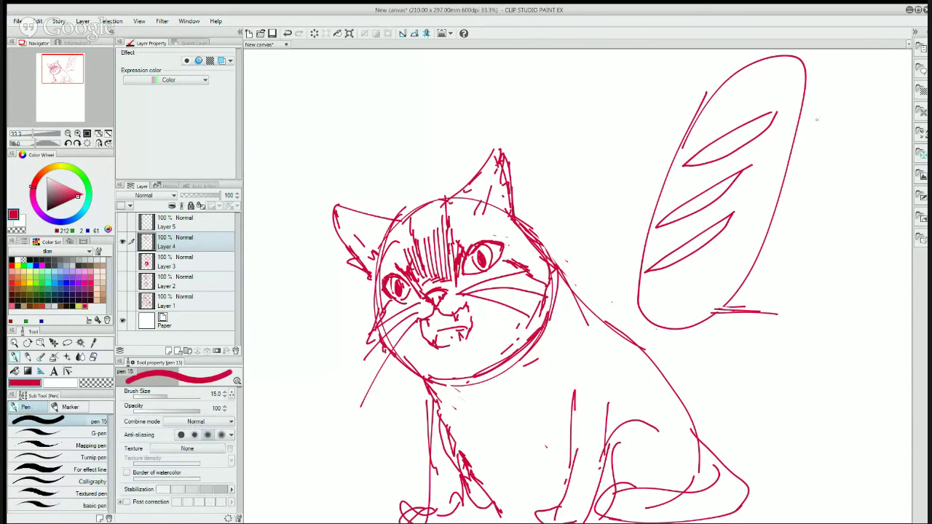
# - Draw emphasis lines beside the cat's right ear and an exclamation mark above its head
pyautogui.moveTo(523, 185)
pyautogui.mouseDown()
pyautogui.moveTo(554, 147)
pyautogui.moveTo(547, 184)
pyautogui.moveTo(573, 167)
pyautogui.mouseUp()
pyautogui.moveTo(537, 206); pyautogui.dragTo(588, 173)
pyautogui.moveTo(429, 56)
pyautogui.mouseDown()
pyautogui.moveTo(420, 146)
pyautogui.moveTo(436, 140)
pyautogui.moveTo(426, 65)
pyautogui.mouseUp()
pyautogui.moveTo(416, 169); pyautogui.dragTo(419, 164)
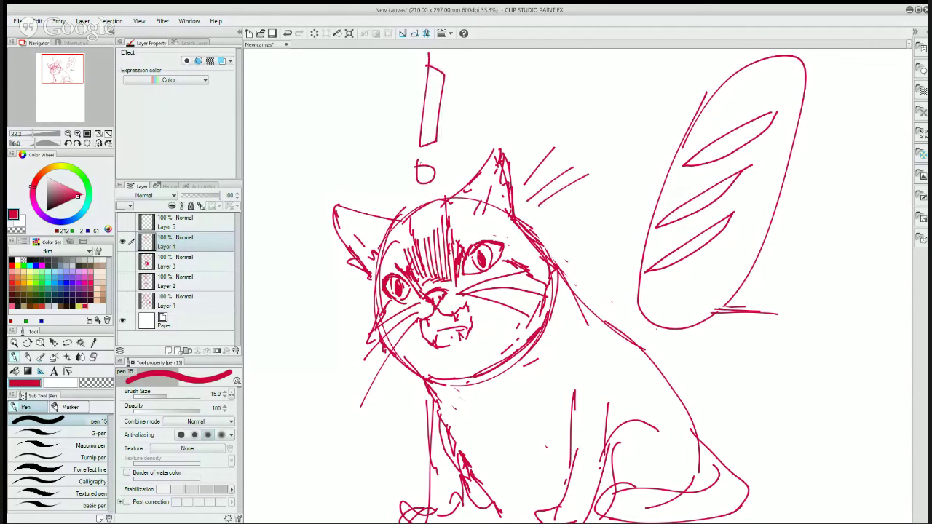
# - Add slanted motion lines along the baguette's right edge and across its upper end
pyautogui.moveTo(784, 174)
pyautogui.mouseDown()
pyautogui.moveTo(854, 154)
pyautogui.moveTo(818, 172)
pyautogui.mouseUp()
pyautogui.press('e')
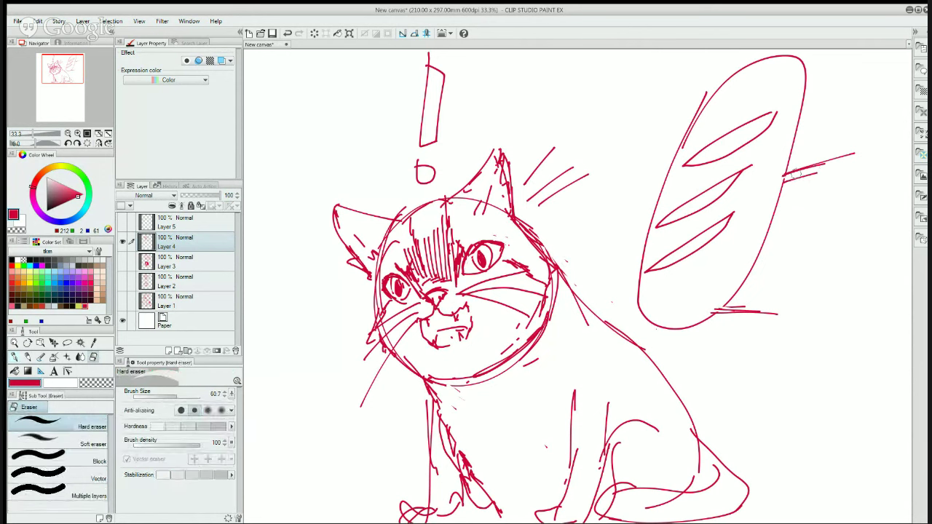
pyautogui.press('p')
pyautogui.moveTo(752, 235); pyautogui.dragTo(858, 196)
pyautogui.moveTo(716, 87); pyautogui.dragTo(814, 49)
pyautogui.moveTo(742, 127)
pyautogui.mouseDown()
pyautogui.moveTo(805, 99)
pyautogui.moveTo(832, 108)
pyautogui.mouseUp()
pyautogui.press('e')
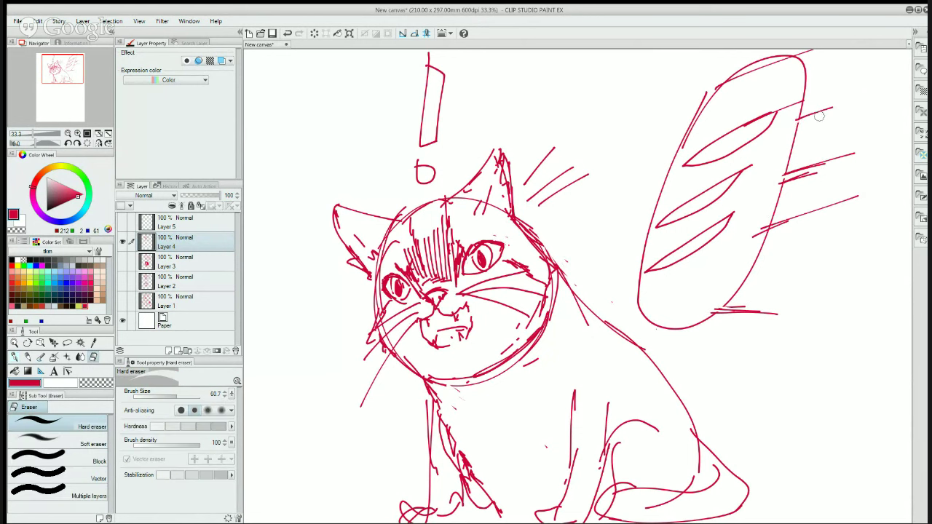
pyautogui.press('p')
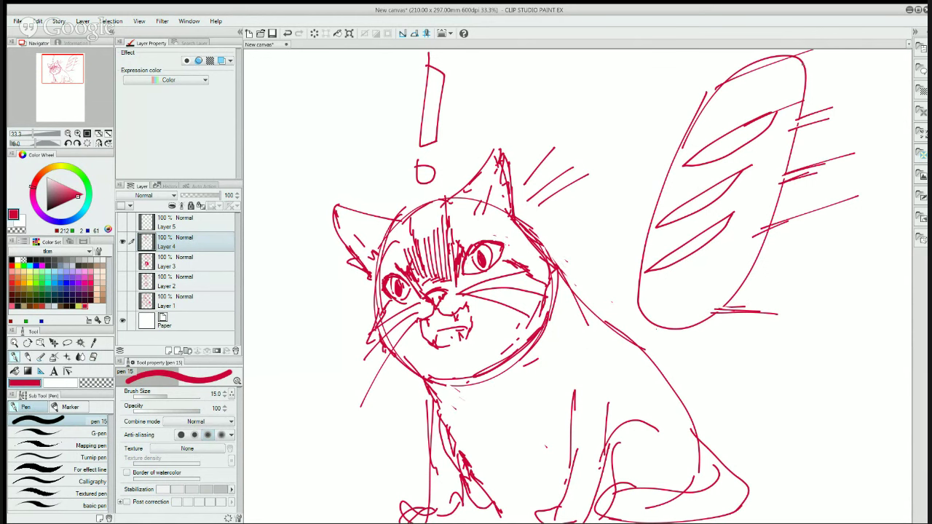
# - Draw a tall speech bubble left of the cat's face and letter "HON HON HON" inside it
pyautogui.moveTo(356, 286)
pyautogui.mouseDown()
pyautogui.moveTo(322, 254)
pyautogui.moveTo(312, 153)
pyautogui.moveTo(270, 109)
pyautogui.moveTo(267, 318)
pyautogui.moveTo(306, 361)
pyautogui.moveTo(332, 312)
pyautogui.moveTo(358, 304)
pyautogui.mouseUp()
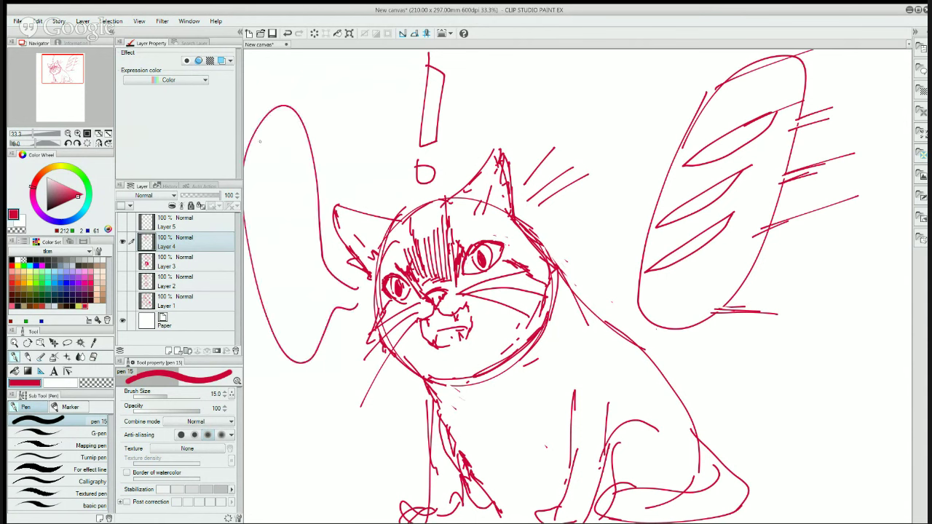
pyautogui.moveTo(254, 159); pyautogui.dragTo(254, 182)
pyautogui.moveTo(251, 171)
pyautogui.mouseDown()
pyautogui.moveTo(264, 169)
pyautogui.moveTo(265, 183)
pyautogui.moveTo(276, 158)
pyautogui.moveTo(282, 171)
pyautogui.mouseUp()
pyautogui.moveTo(281, 155)
pyautogui.mouseDown()
pyautogui.moveTo(291, 171)
pyautogui.moveTo(294, 144)
pyautogui.mouseUp()
pyautogui.moveTo(260, 204)
pyautogui.mouseDown()
pyautogui.moveTo(259, 226)
pyautogui.moveTo(266, 204)
pyautogui.moveTo(275, 219)
pyautogui.moveTo(294, 221)
pyautogui.mouseUp()
pyautogui.moveTo(294, 220); pyautogui.dragTo(299, 192)
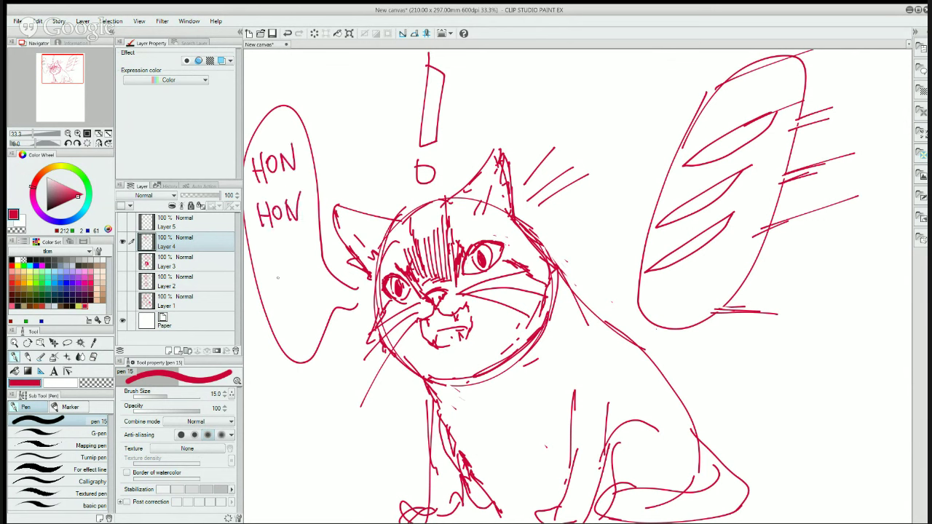
pyautogui.moveTo(269, 248); pyautogui.dragTo(269, 274)
pyautogui.moveTo(267, 263)
pyautogui.mouseDown()
pyautogui.moveTo(286, 251)
pyautogui.moveTo(303, 263)
pyautogui.mouseUp()
pyautogui.moveTo(303, 263); pyautogui.dragTo(306, 242)
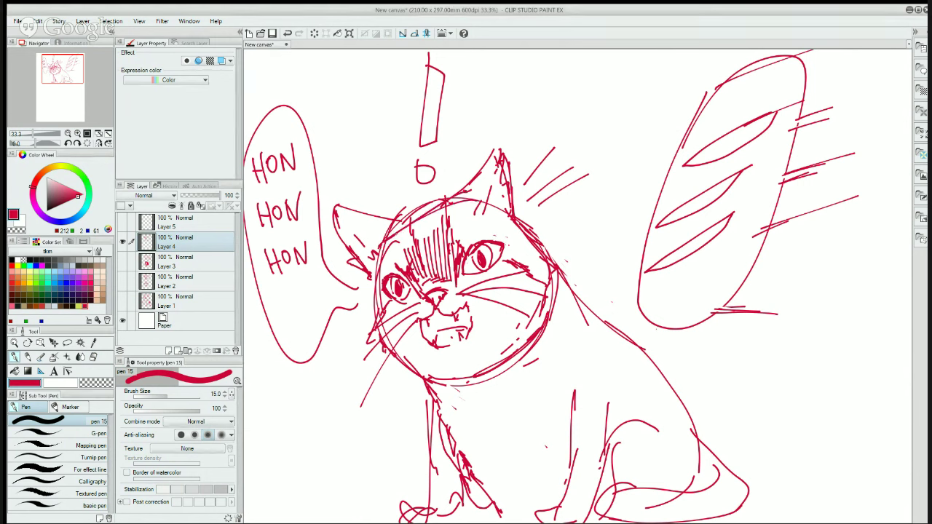
# - Outline a beret between the cat's ears with a small stem on its crown
pyautogui.moveTo(380, 202); pyautogui.dragTo(344, 217)
pyautogui.moveTo(348, 218)
pyautogui.mouseDown()
pyautogui.moveTo(367, 244)
pyautogui.moveTo(358, 225)
pyautogui.moveTo(498, 161)
pyautogui.moveTo(466, 197)
pyautogui.moveTo(471, 212)
pyautogui.mouseUp()
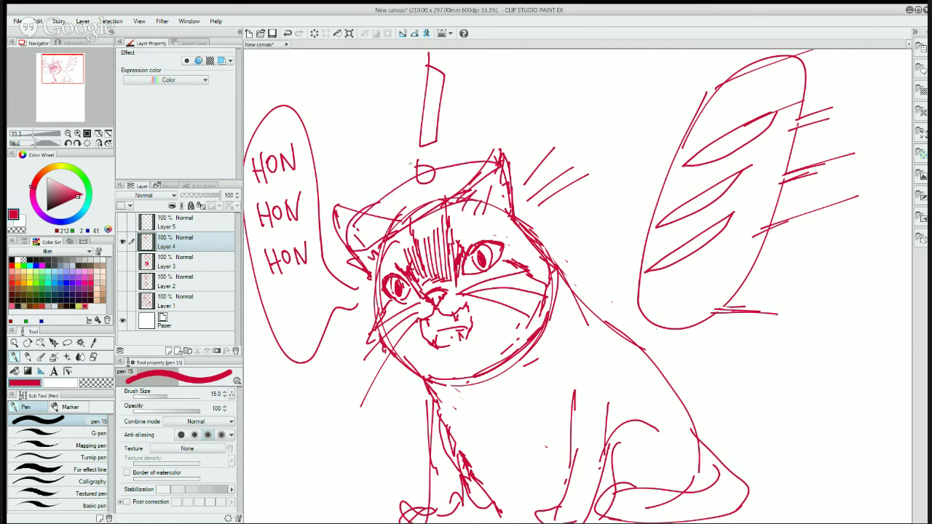
pyautogui.moveTo(411, 177)
pyautogui.mouseDown()
pyautogui.moveTo(393, 164)
pyautogui.moveTo(408, 183)
pyautogui.mouseUp()
# - Fill the beret with dense diagonal hatching and darken its stem
pyautogui.moveTo(363, 209); pyautogui.dragTo(351, 240)
pyautogui.moveTo(399, 192); pyautogui.dragTo(352, 244)
pyautogui.moveTo(423, 179)
pyautogui.mouseDown()
pyautogui.moveTo(360, 245)
pyautogui.moveTo(381, 230)
pyautogui.mouseUp()
pyautogui.moveTo(471, 167)
pyautogui.mouseDown()
pyautogui.moveTo(399, 219)
pyautogui.moveTo(460, 197)
pyautogui.moveTo(457, 219)
pyautogui.moveTo(399, 233)
pyautogui.mouseUp()
pyautogui.moveTo(465, 201); pyautogui.dragTo(389, 244)
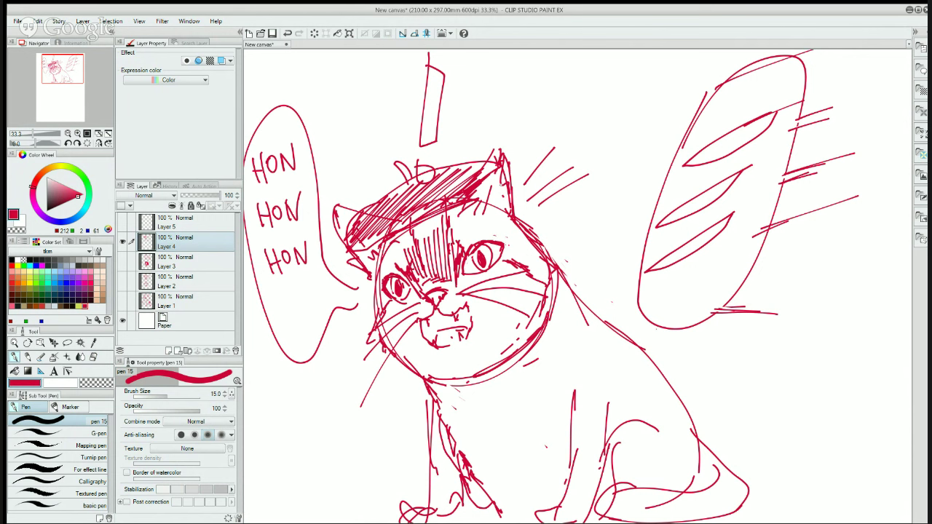
pyautogui.moveTo(409, 181); pyautogui.dragTo(398, 165)
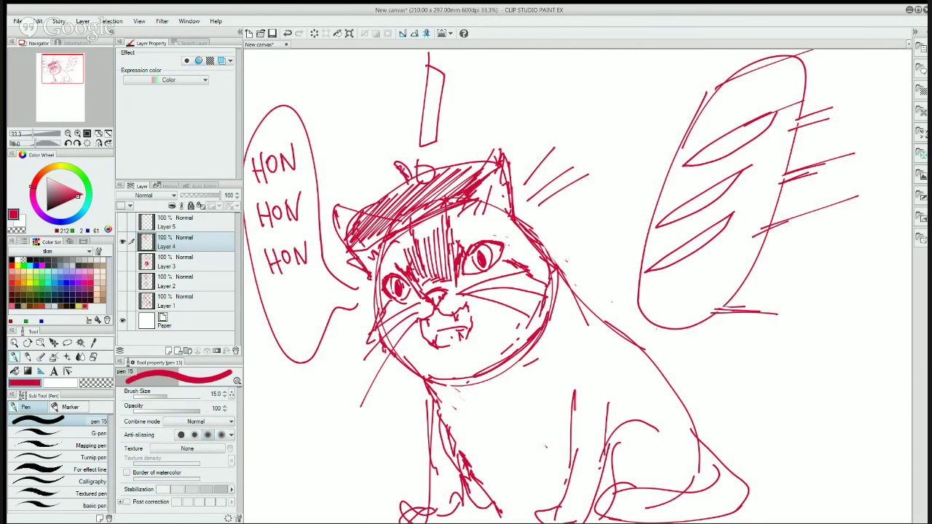